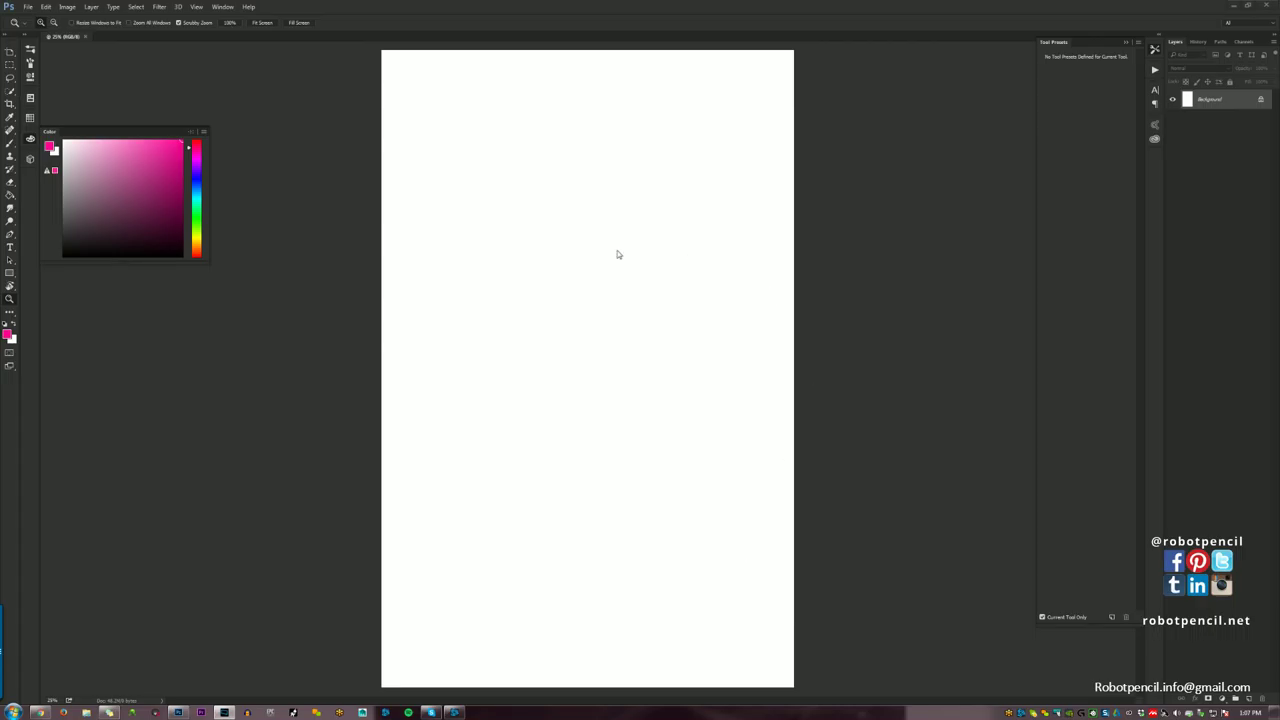
Activate the Brush tool.
key("b")
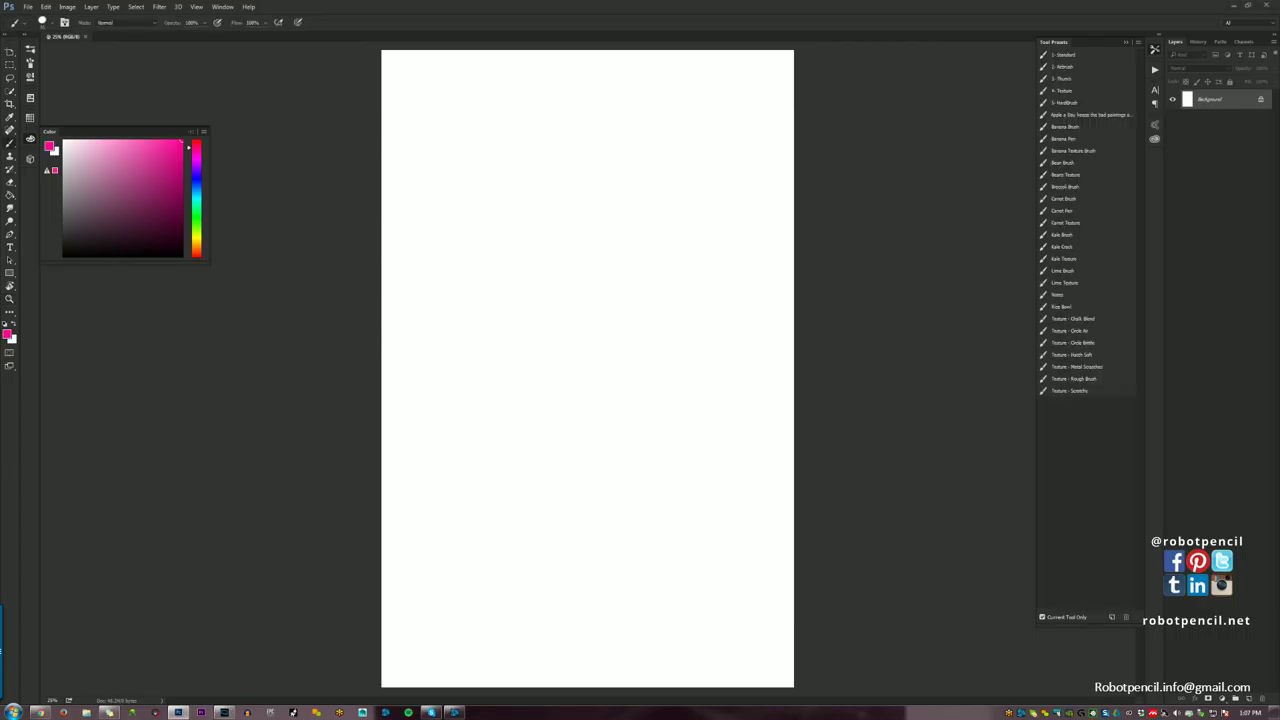
View the Creative Juice Barcelona page at nonstopbarcelona.com in the browser and return to Photoshop.
left_click_drag(2, 80, 650, 108)
double_click(667, 108)
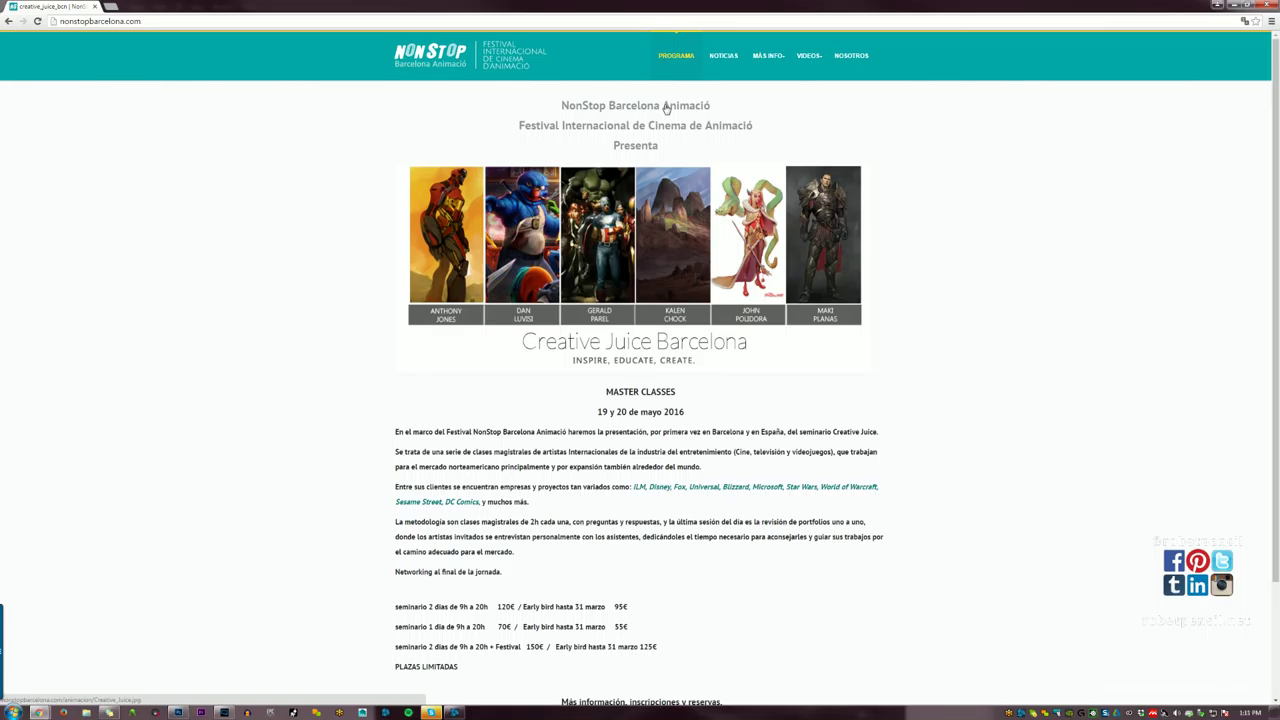
left_click(149, 21)
left_click(149, 21)
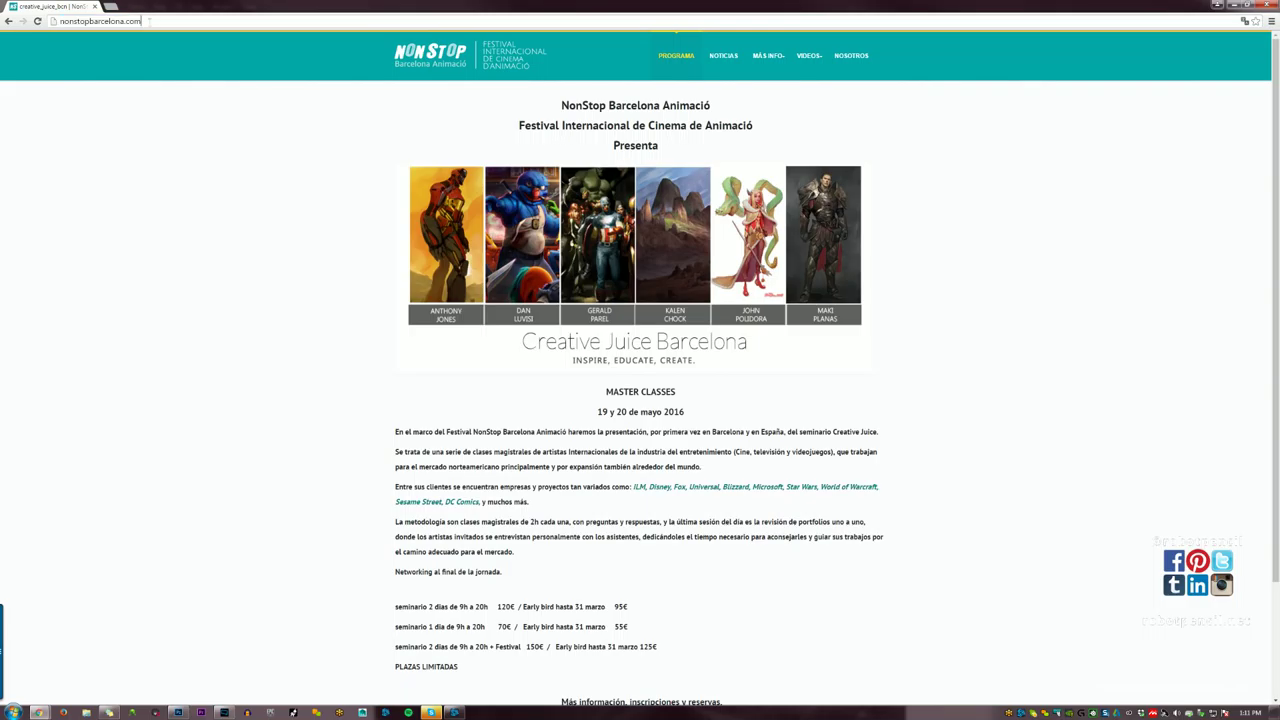
key("ctrl+a")
key("alt+Tab")
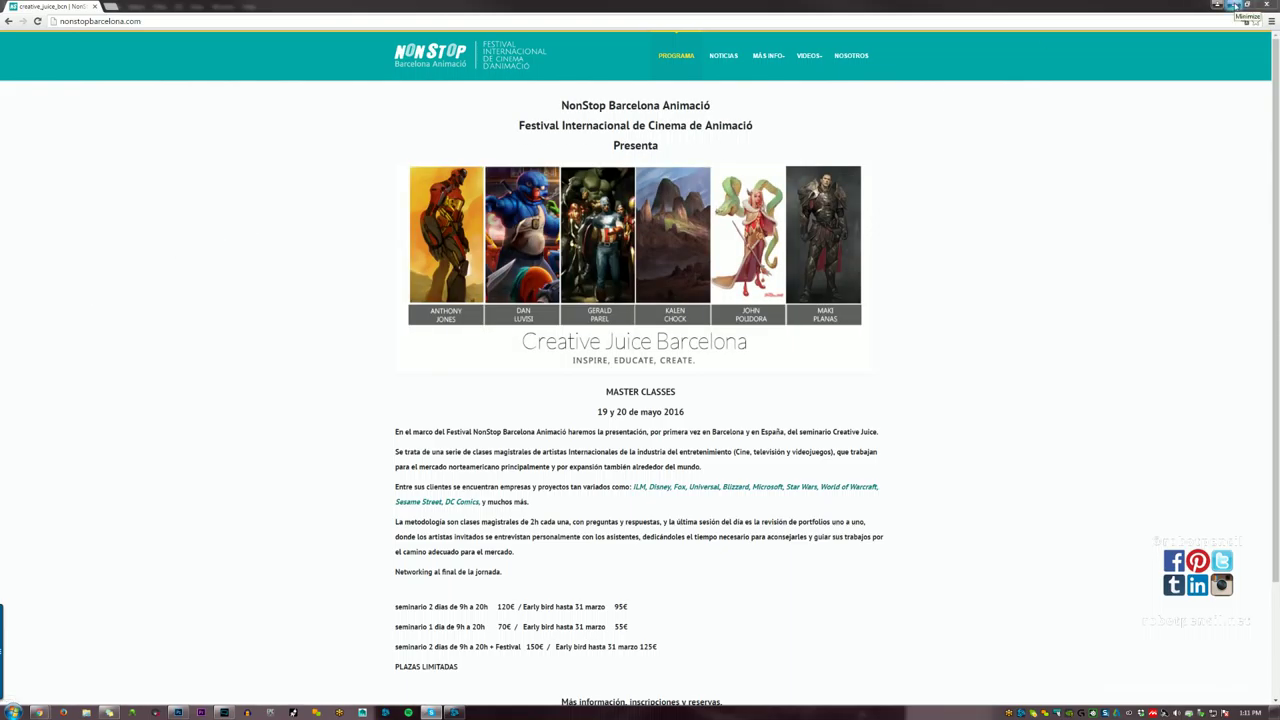
left_click(1234, 5)
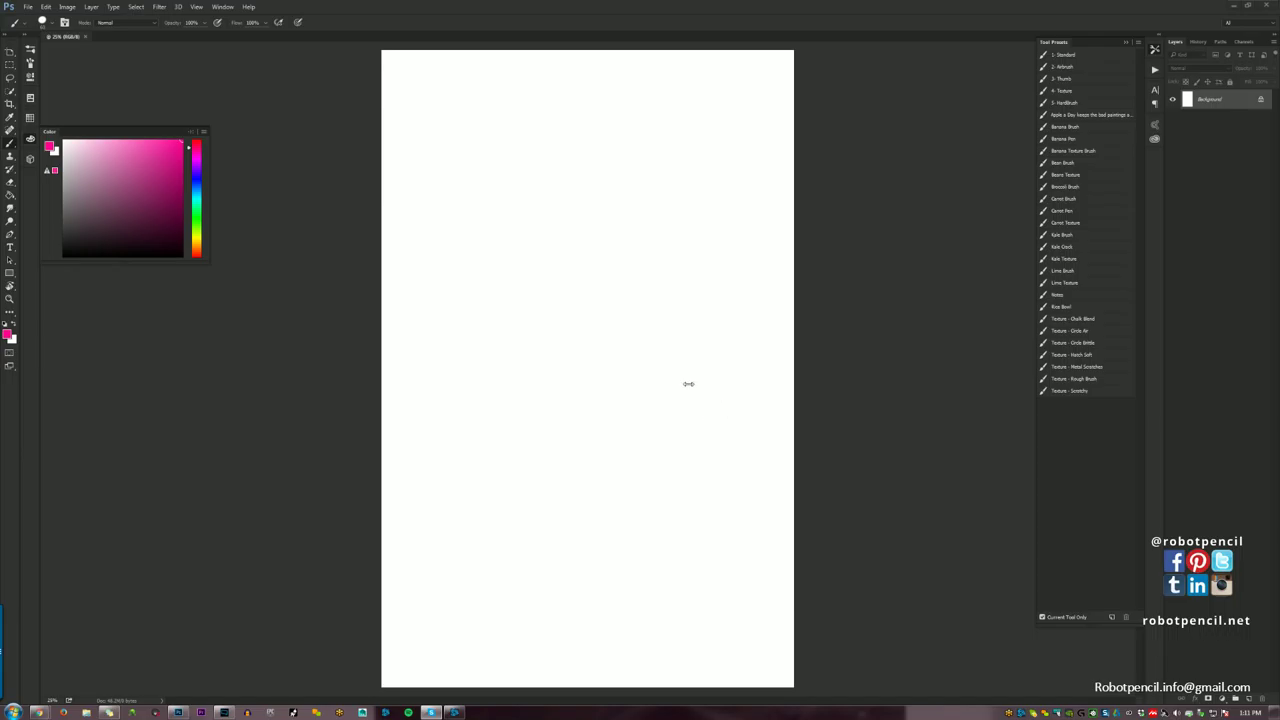
Reset the foreground and background colors to default black and white, undoing the test strokes near the top of the canvas.
mouse_move(600, 109)
left_mouse_down()
mouse_move(631, 140)
mouse_move(571, 128)
left_mouse_up()
key("ctrl+z")
key("d")
key("ctrl+z")
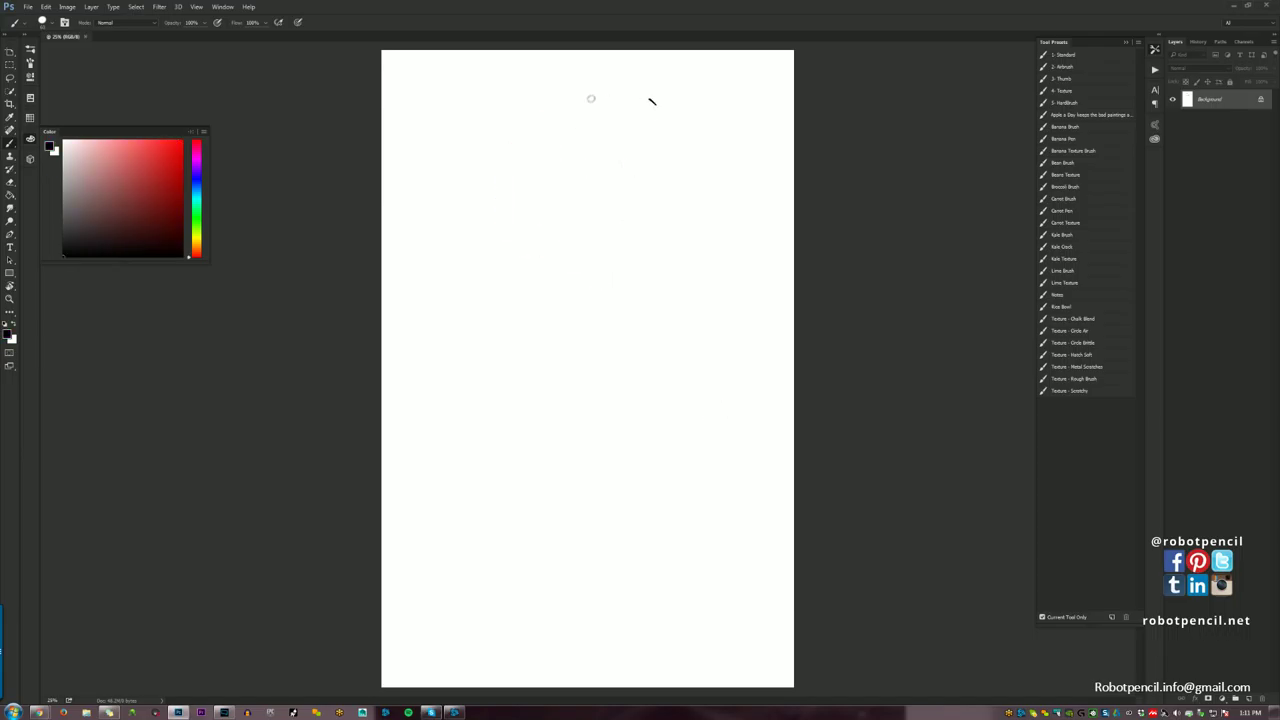
left_click_drag(651, 100, 543, 131)
key("ctrl+z")
Select the 1- Standard brush preset and collapse the Color panel.
left_click(631, 225)
left_click(1100, 56)
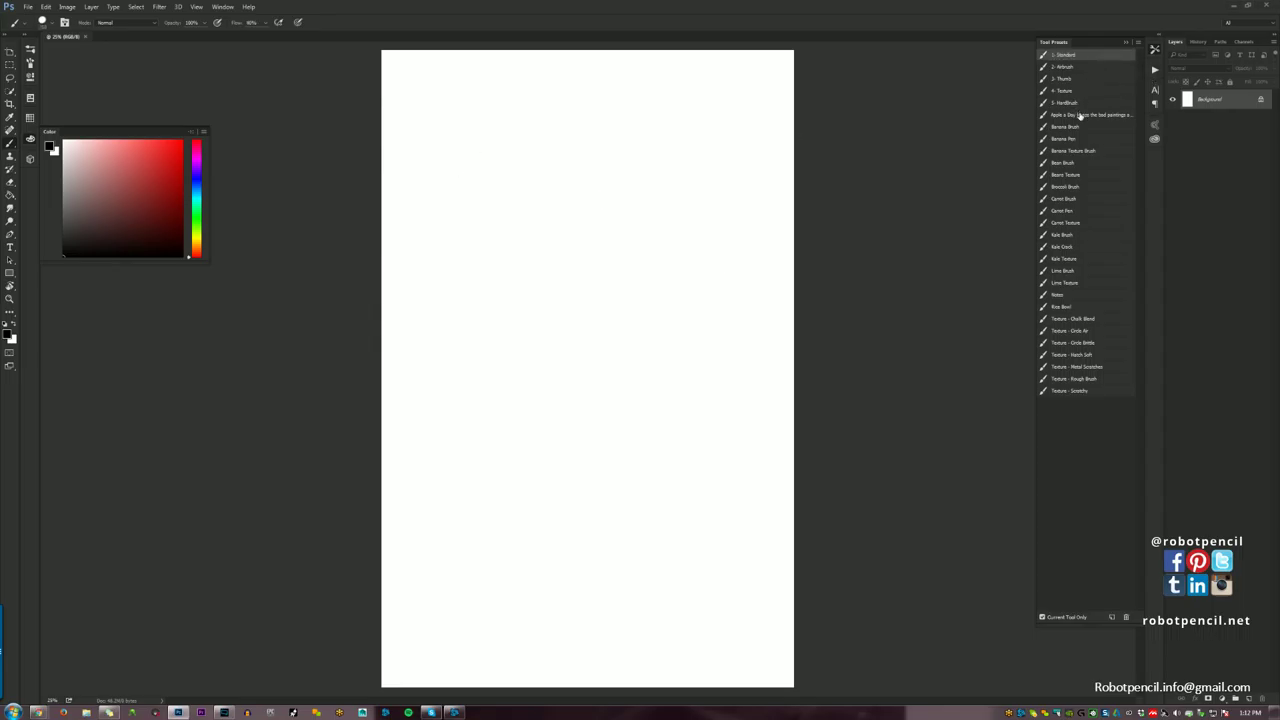
left_click(30, 141)
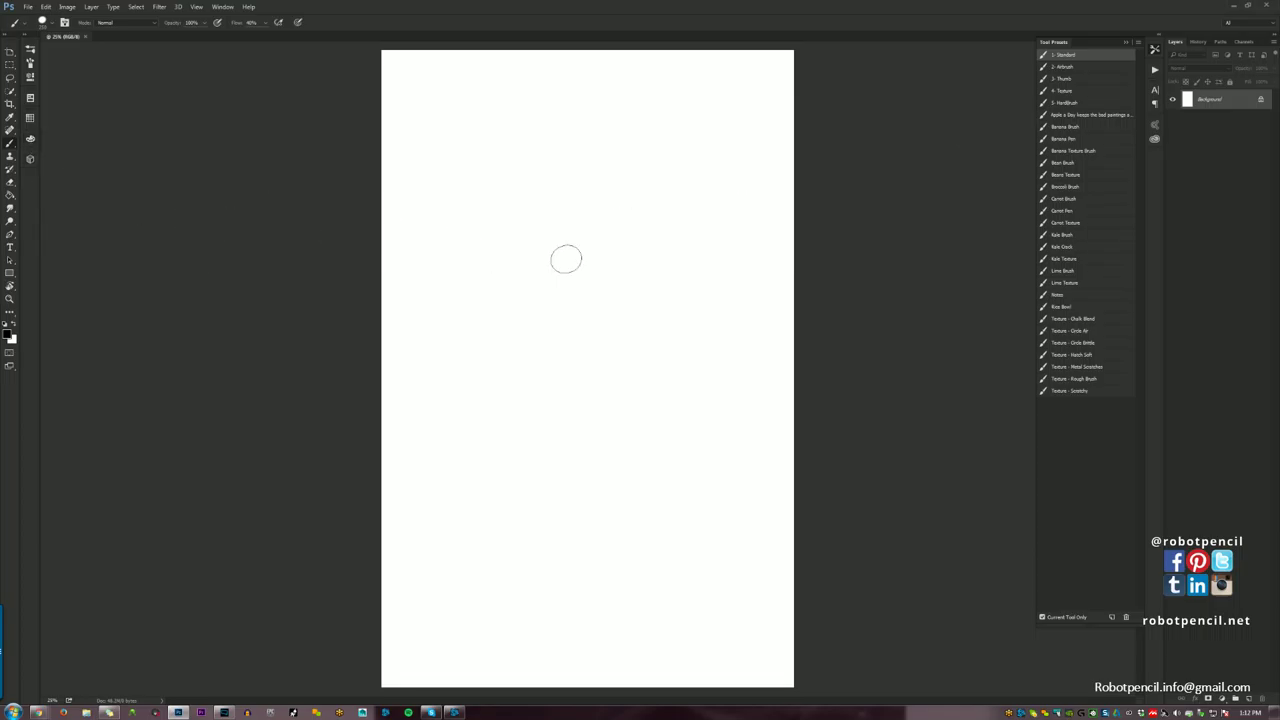
Append the Basic Brushes set to the current brush list.
right_click(571, 262)
left_click(723, 281)
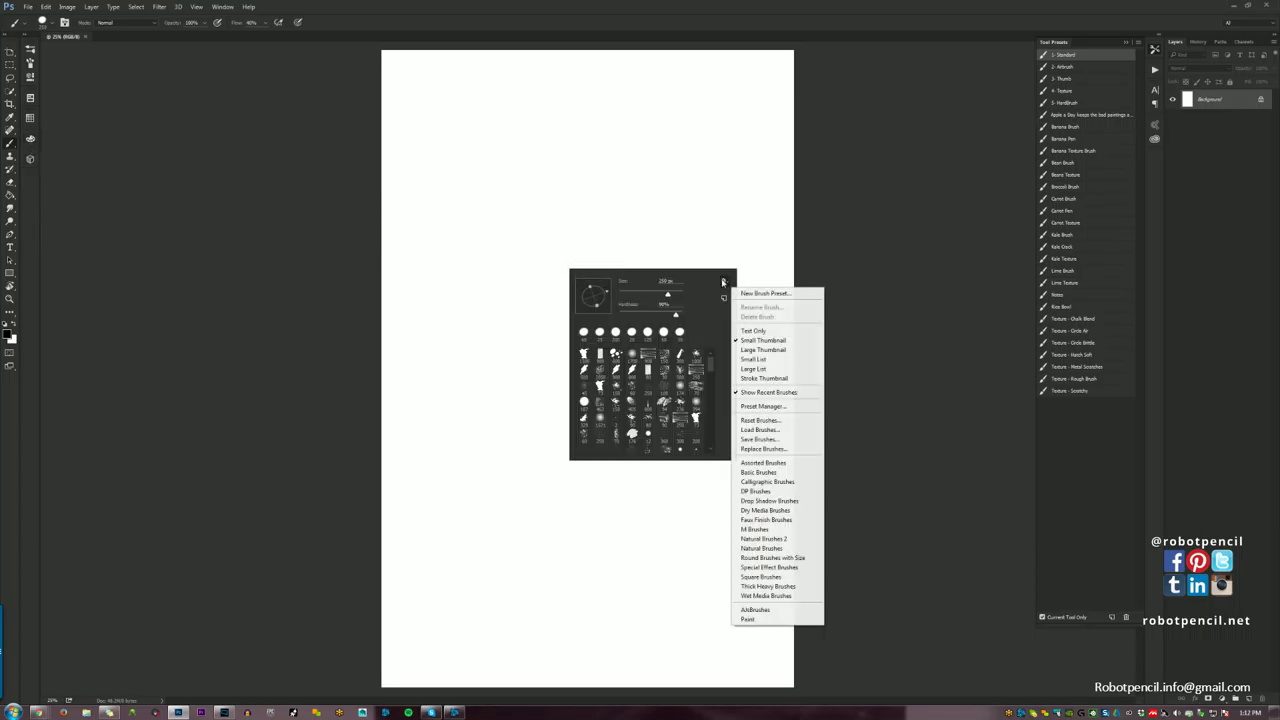
left_click(766, 478)
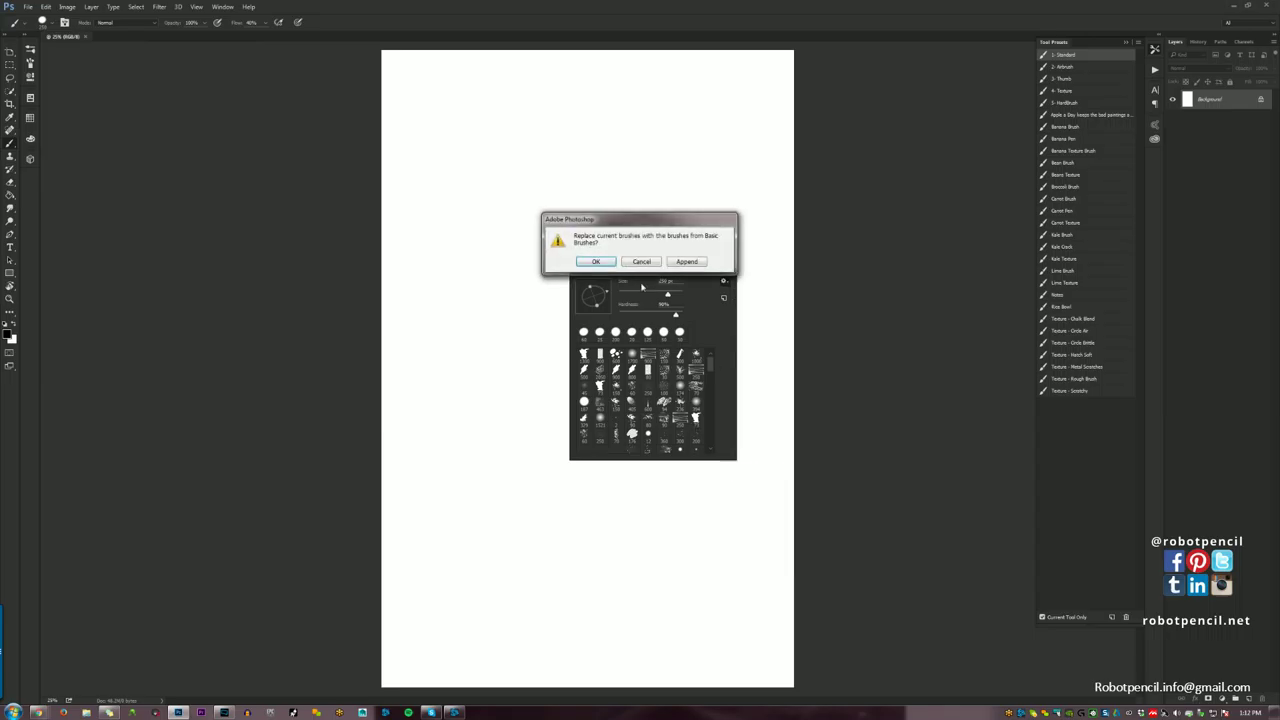
left_click(688, 262)
scroll(712, 369, "down", 15)
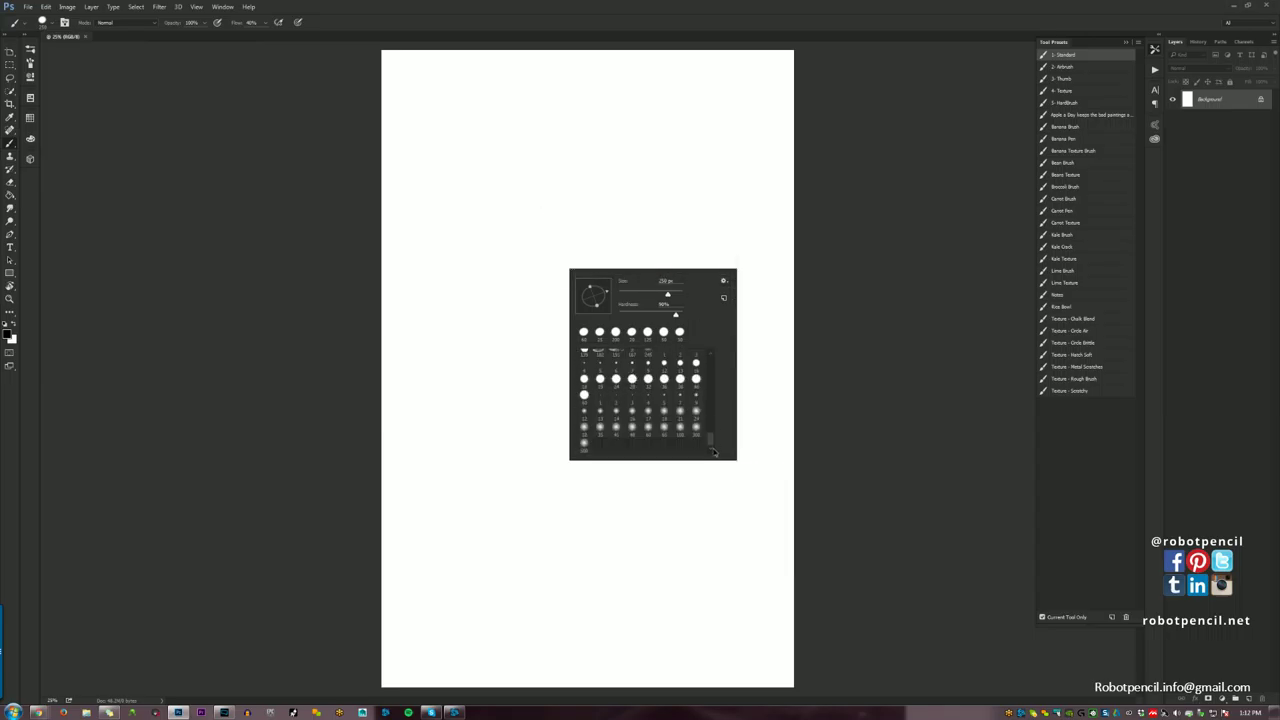
left_click_drag(713, 443, 713, 420)
Display the brushes as stroke thumbnails in an enlarged brush picker and look through the list to its end.
left_click(724, 281)
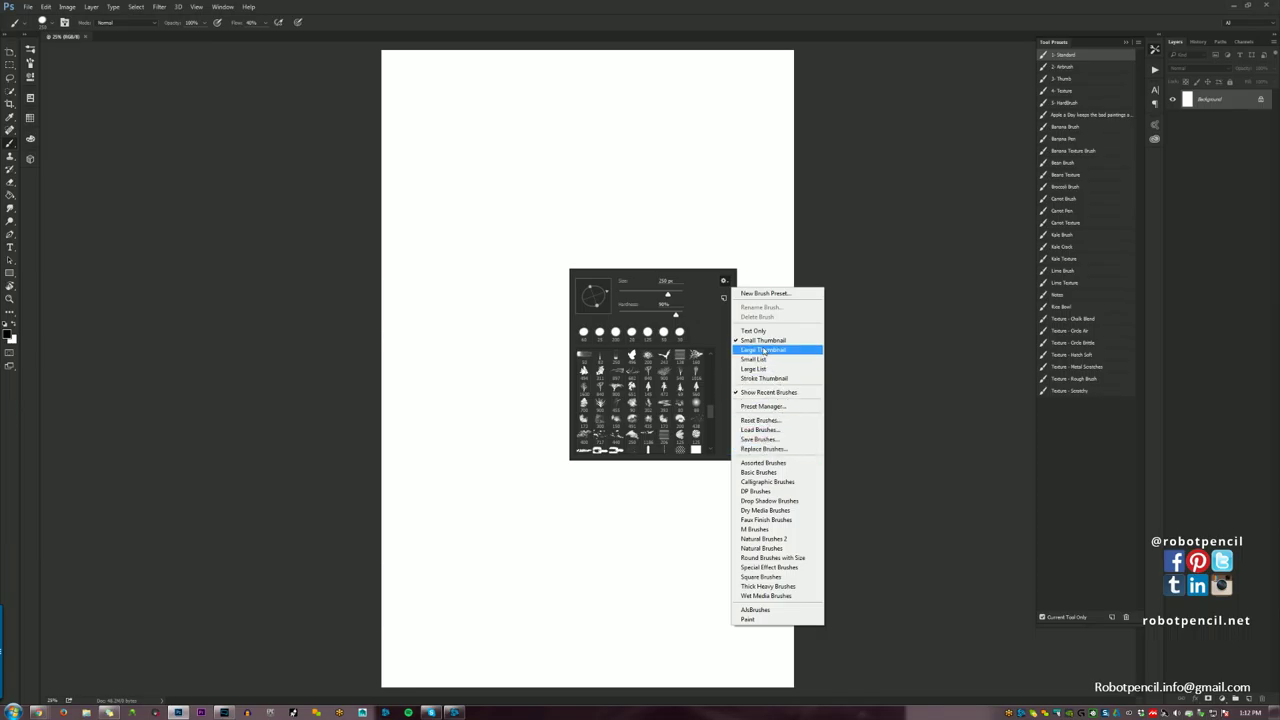
left_click(765, 378)
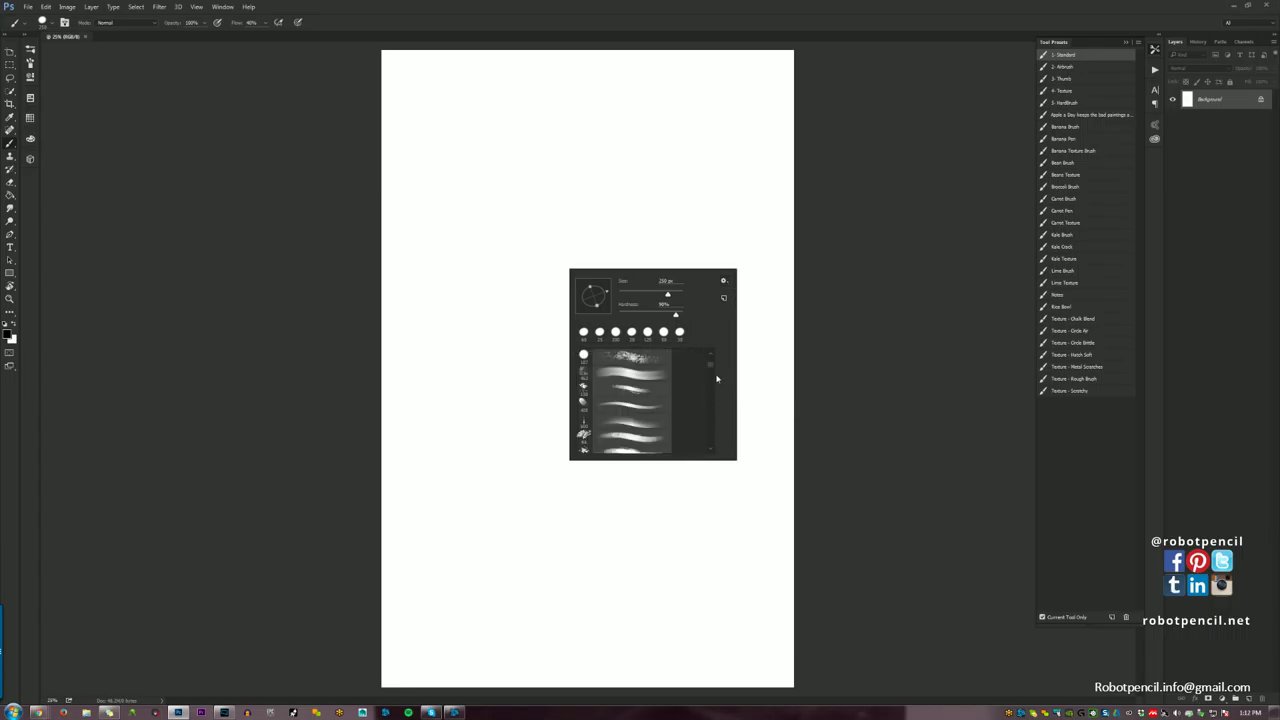
mouse_move(712, 367)
left_mouse_down()
mouse_move(714, 447)
mouse_move(714, 423)
mouse_move(749, 471)
mouse_move(910, 603)
mouse_move(886, 469)
mouse_move(883, 491)
left_mouse_up()
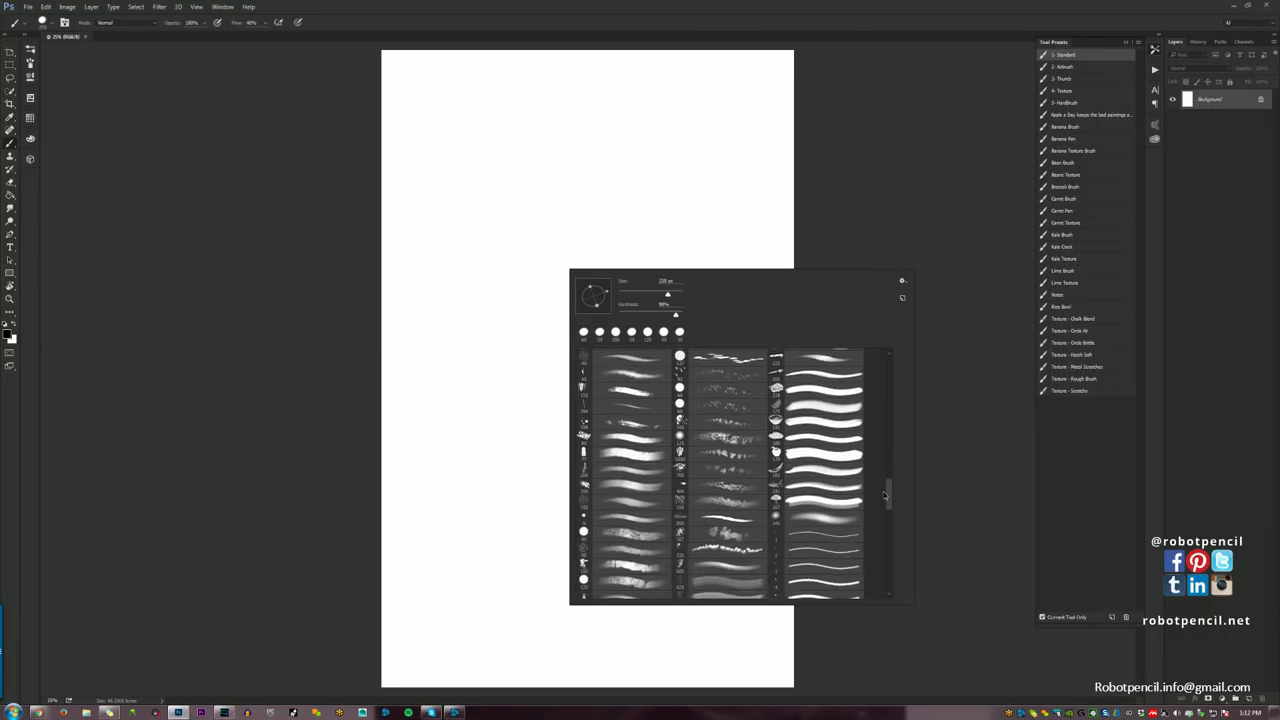
scroll(838, 526, "up", 1)
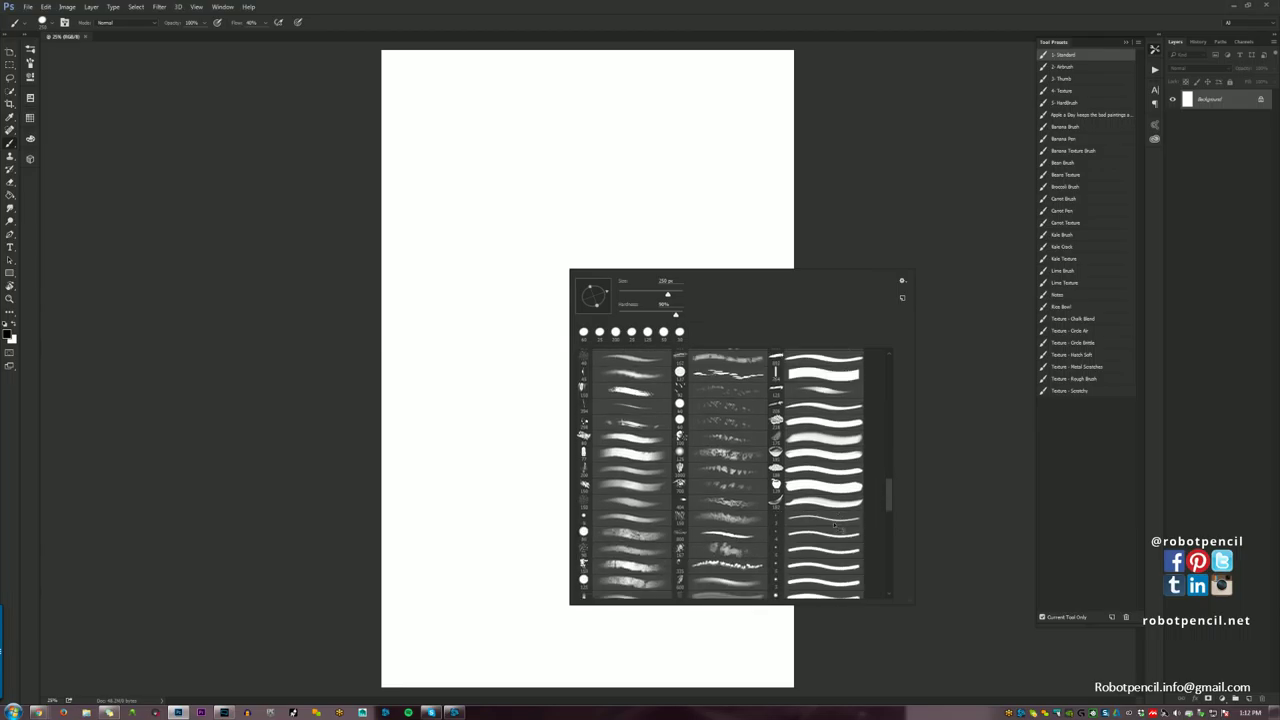
scroll(834, 532, "up", 1)
scroll(836, 536, "up", 1)
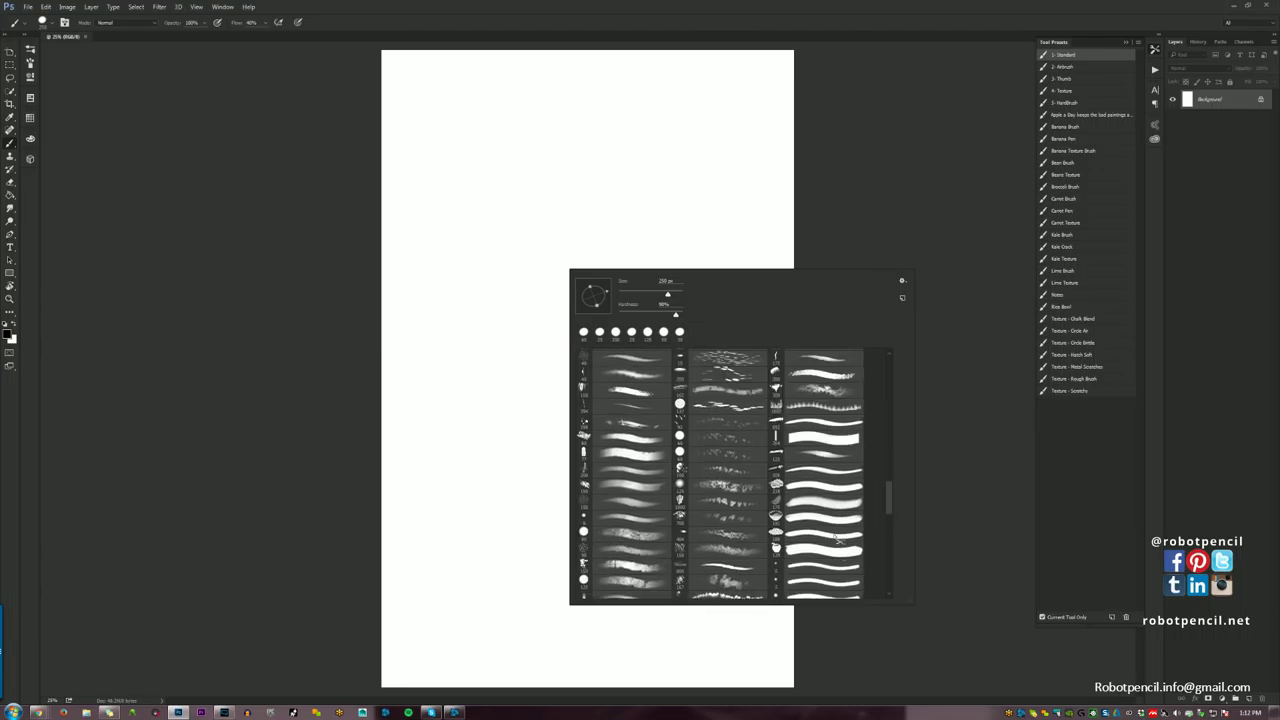
scroll(837, 544, "up", 1)
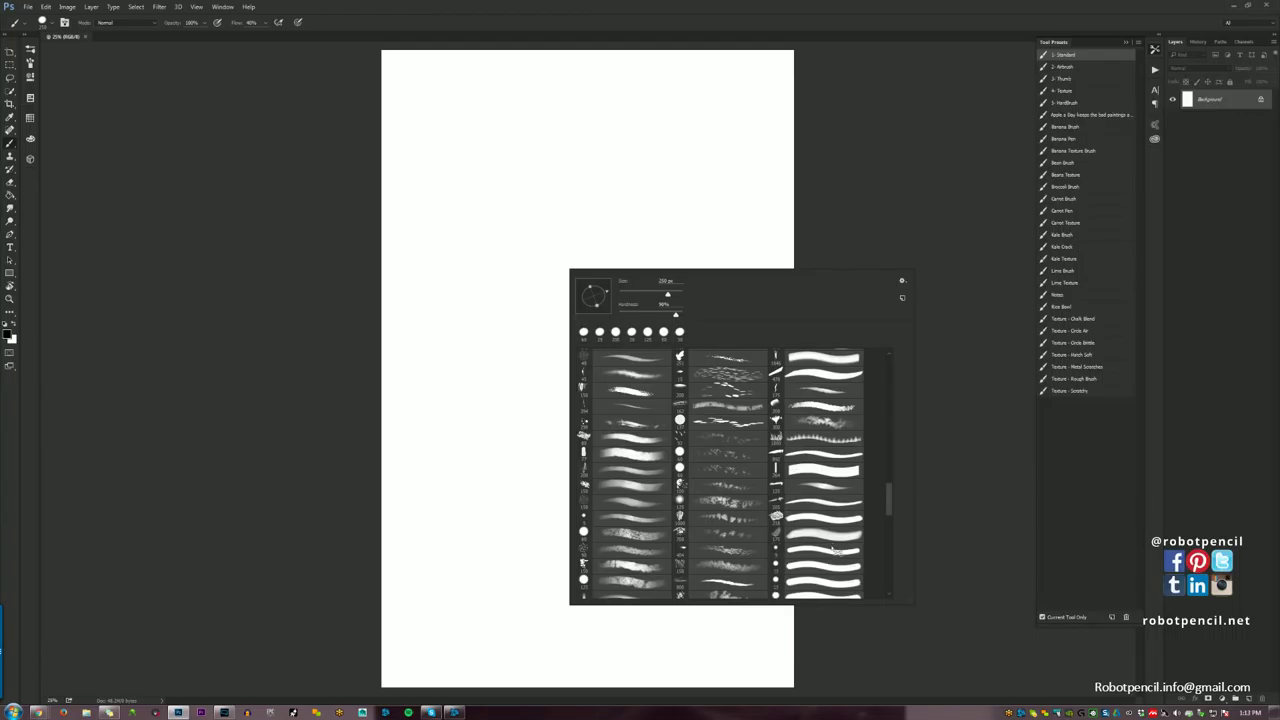
scroll(836, 550, "up", 1)
scroll(838, 550, "up", 1)
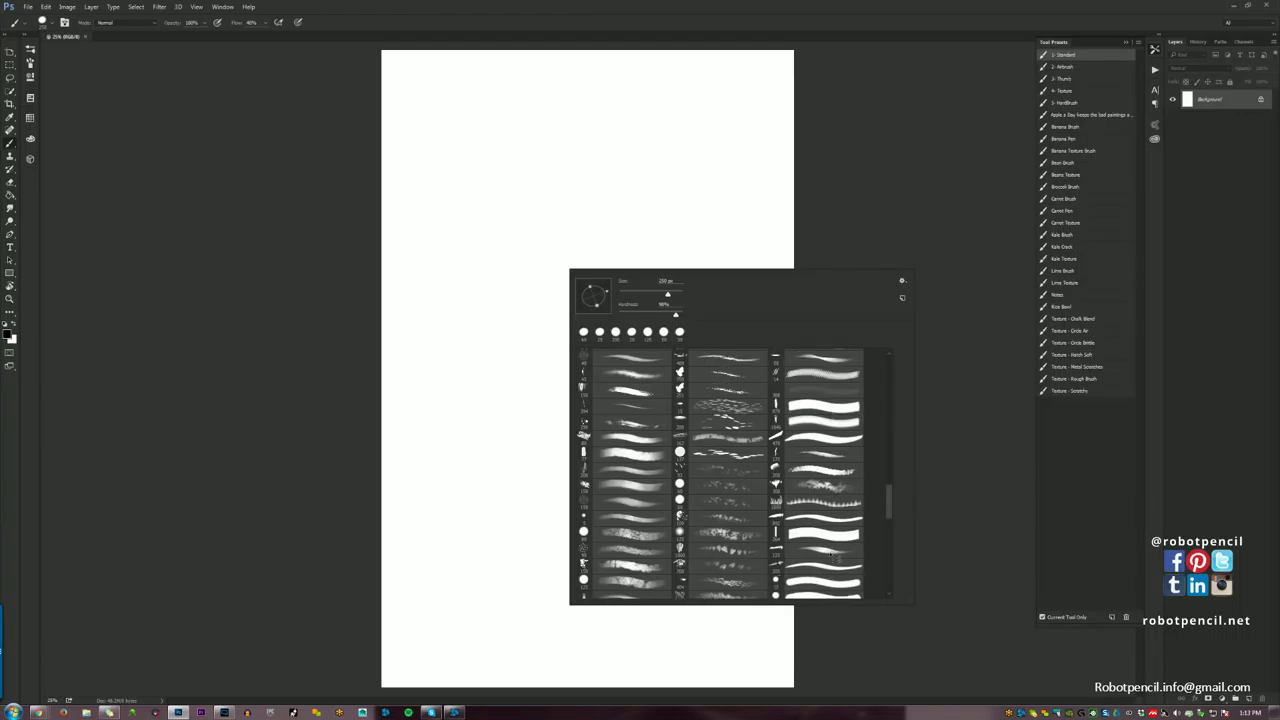
left_click_drag(890, 513, 885, 607)
Delete the run of brushes at the end of the list, including the appended basic round brushes, in the Preset Manager.
left_click(902, 281)
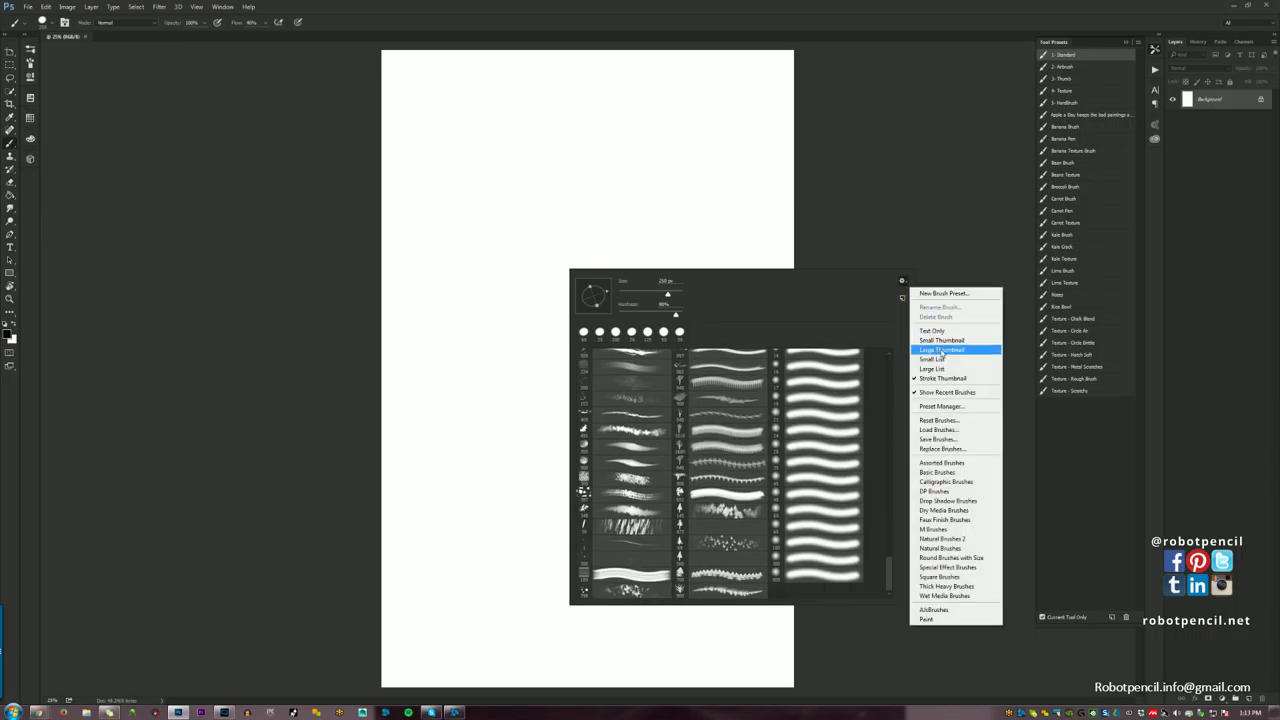
left_click(942, 407)
scroll(715, 340, "down", 3)
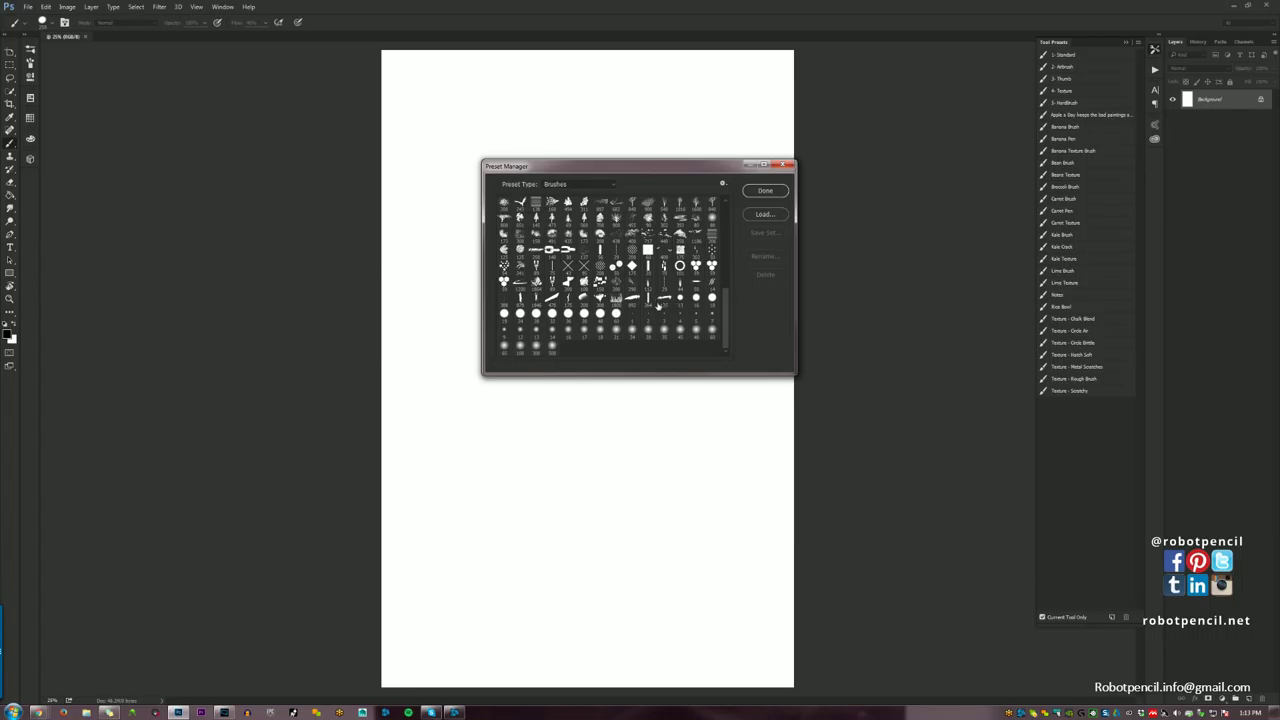
left_click(615, 306)
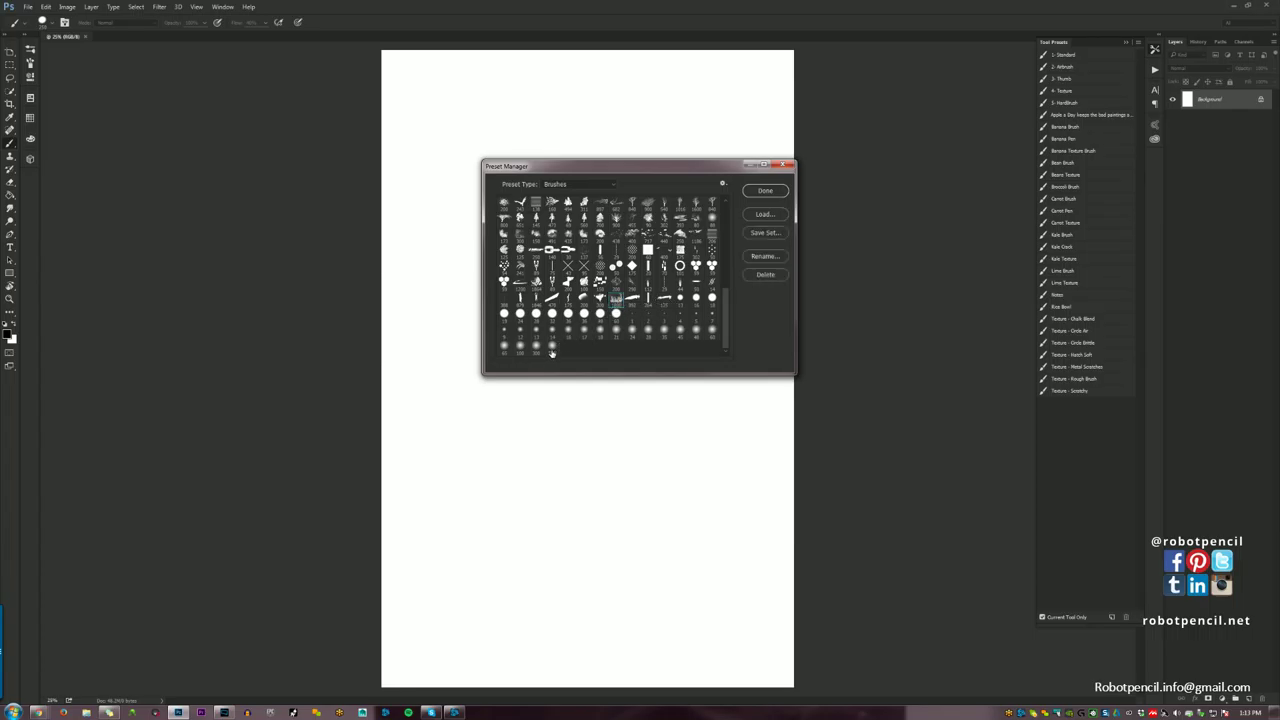
left_click(551, 351, "shift")
left_click(765, 273)
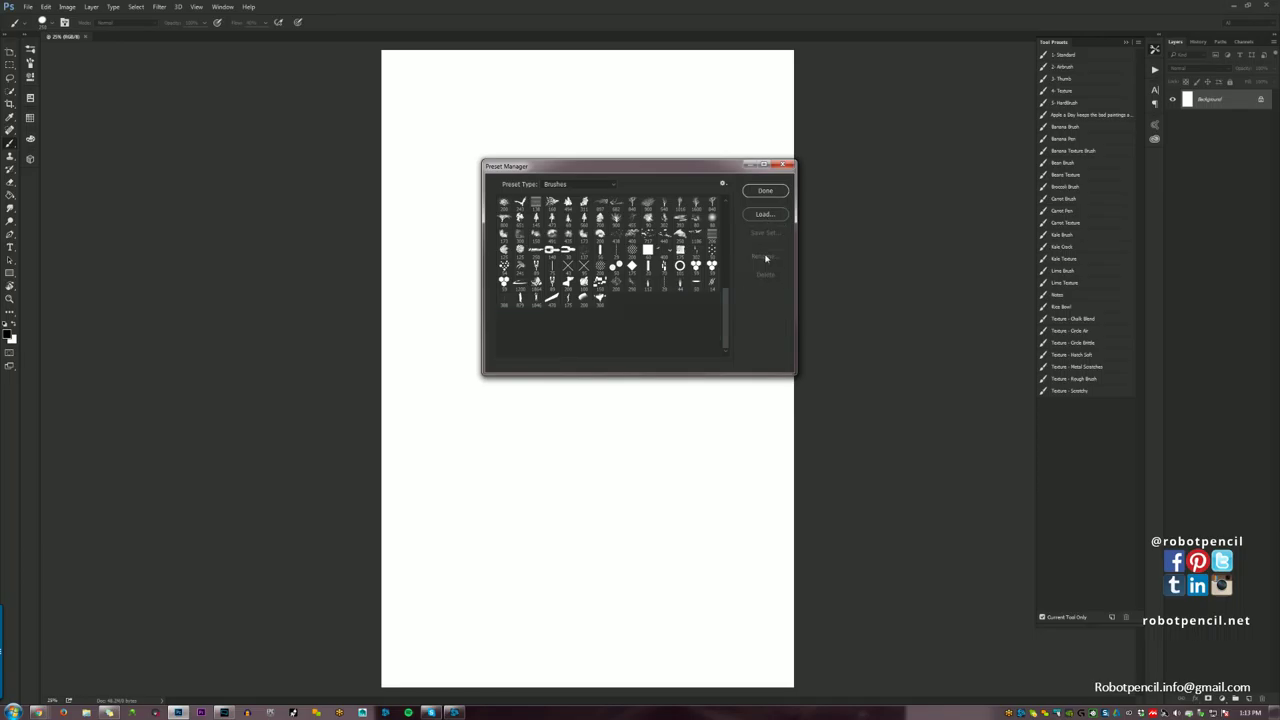
left_click(765, 190)
Append the M Brushes set to the current brush list and look through the list from end to start.
right_click(562, 335)
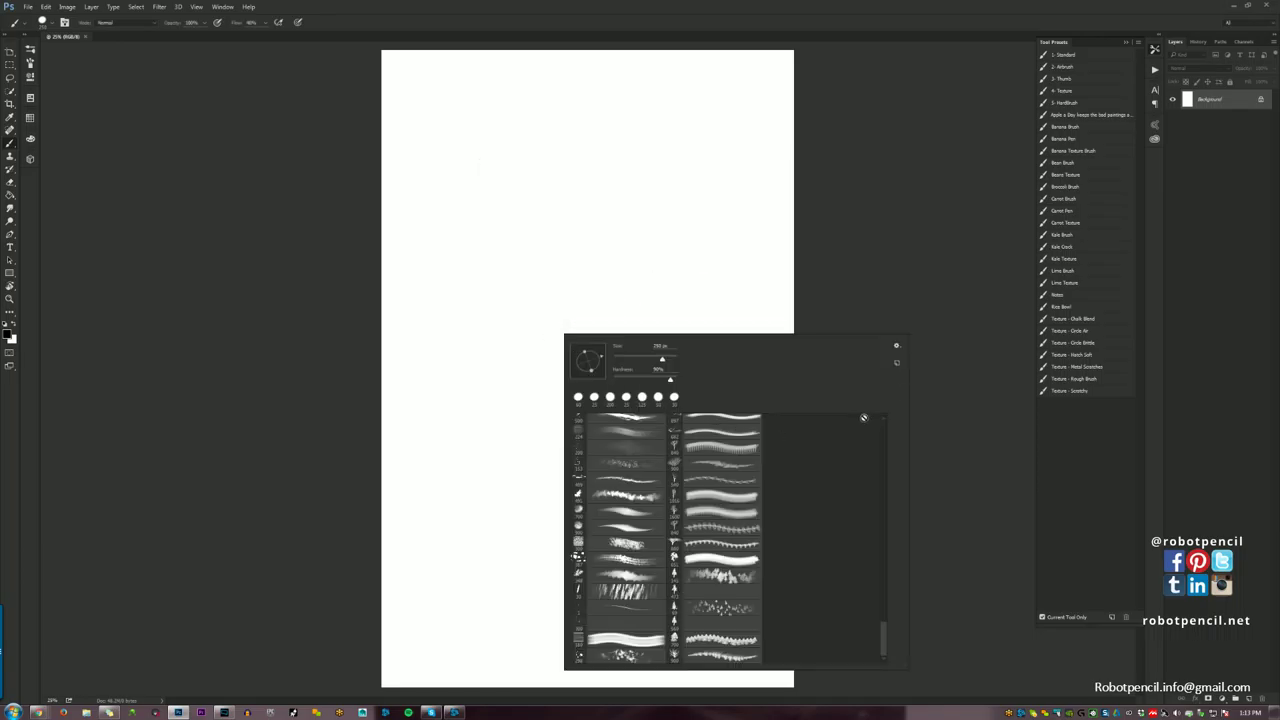
left_click(896, 345)
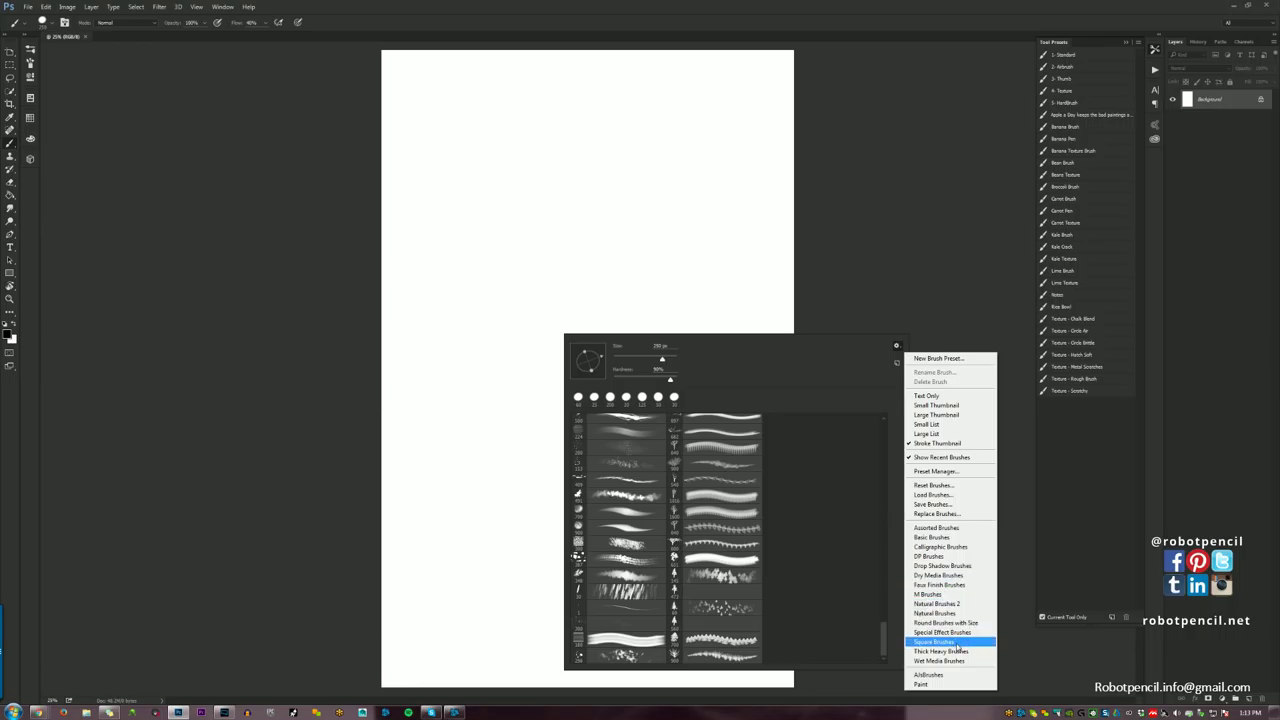
left_click(942, 595)
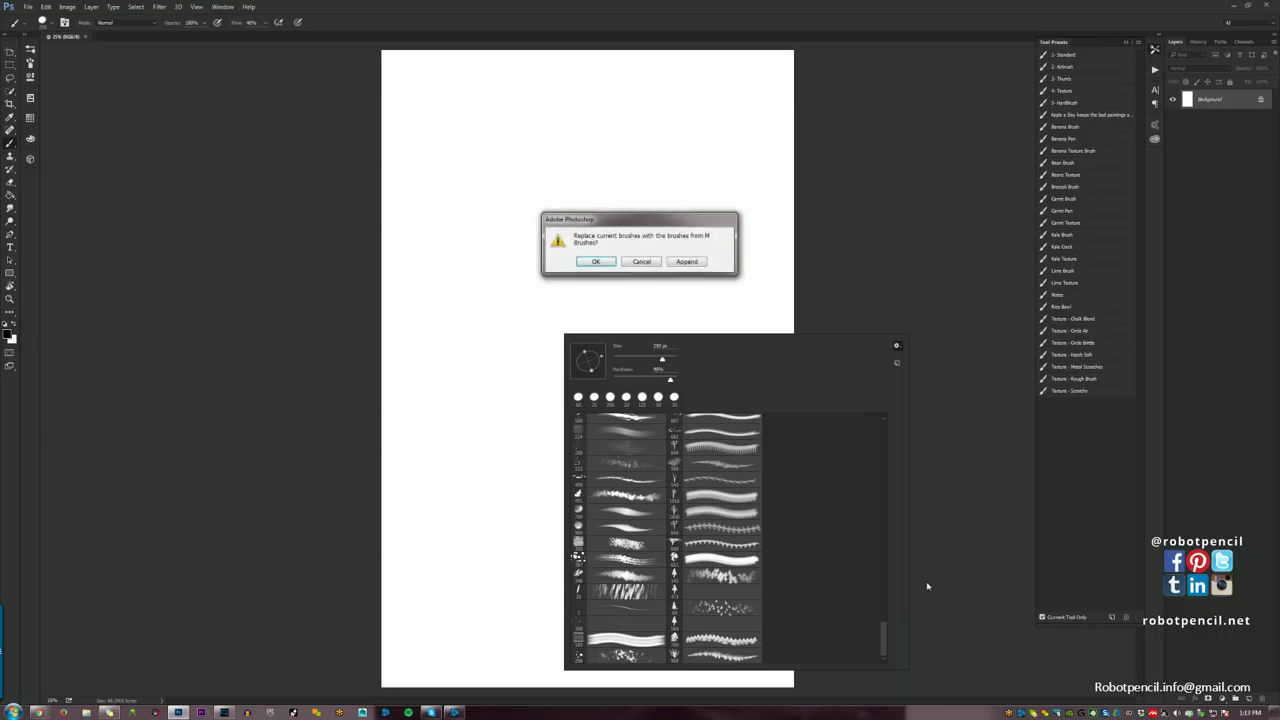
left_click(686, 261)
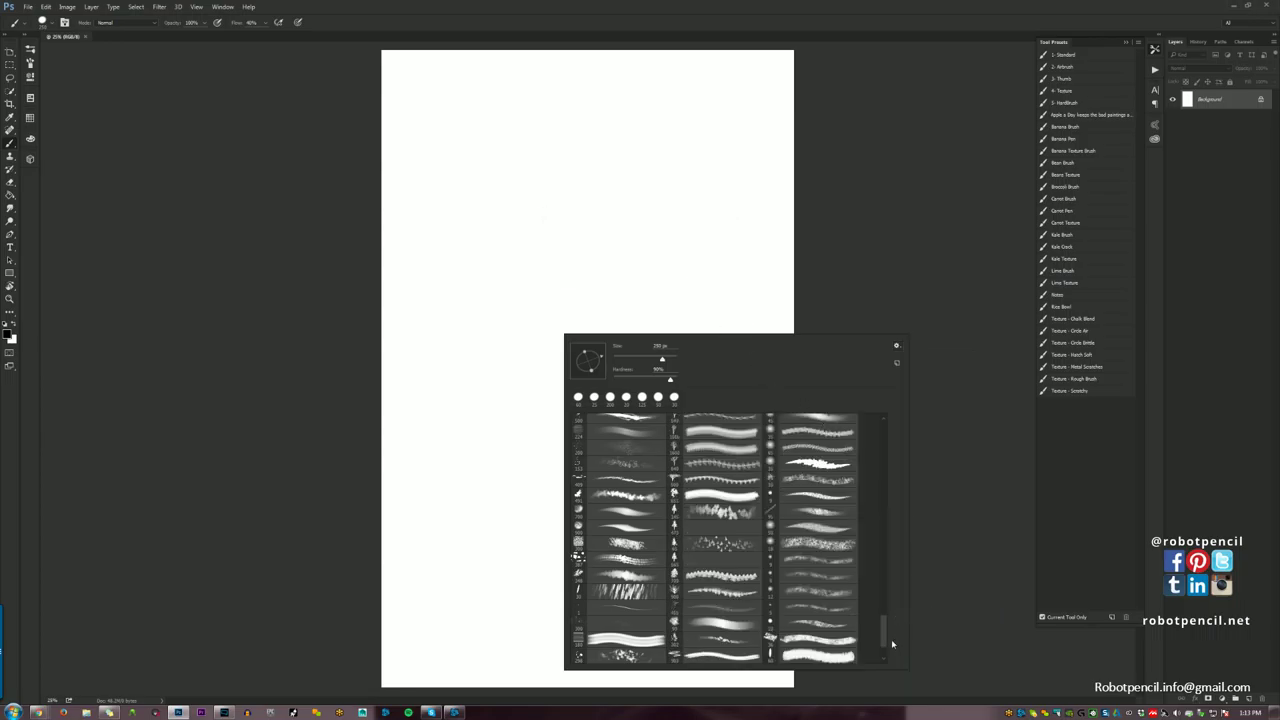
mouse_move(892, 643)
left_mouse_down()
mouse_move(878, 618)
mouse_move(878, 408)
left_mouse_up()
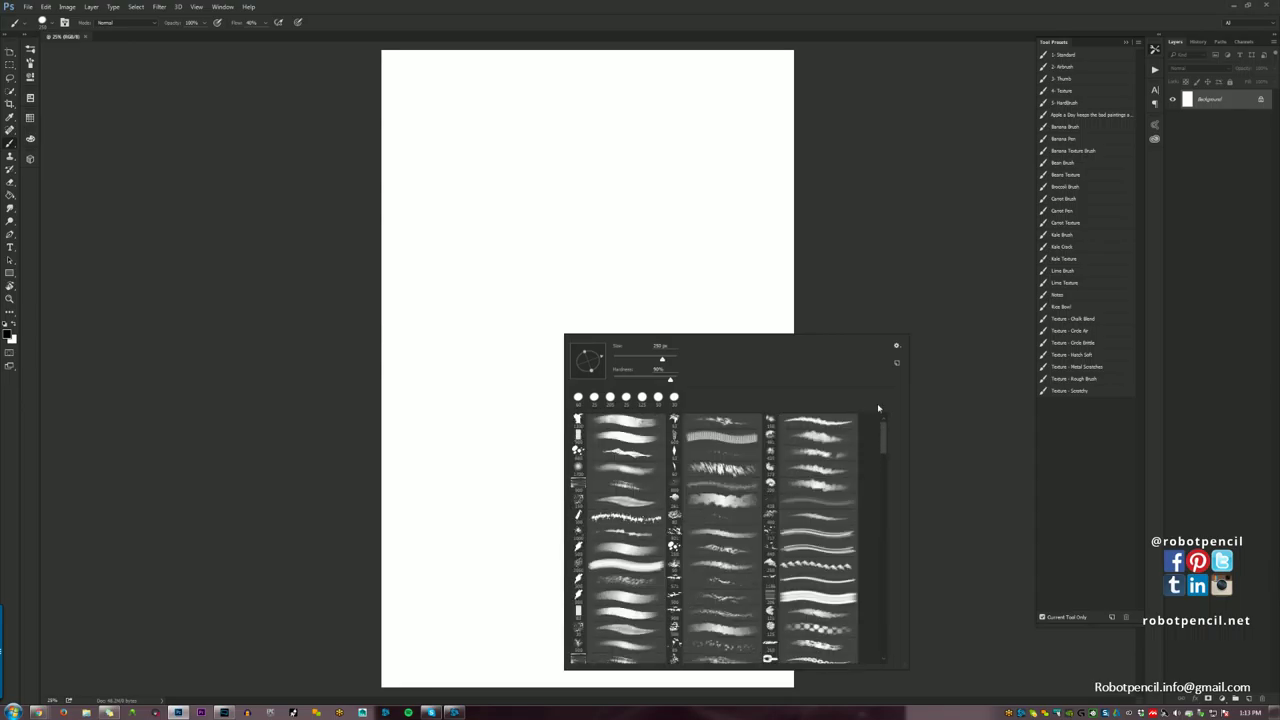
Save the current brushes to the Desktop as a brush set file named AJ.
left_click(897, 346)
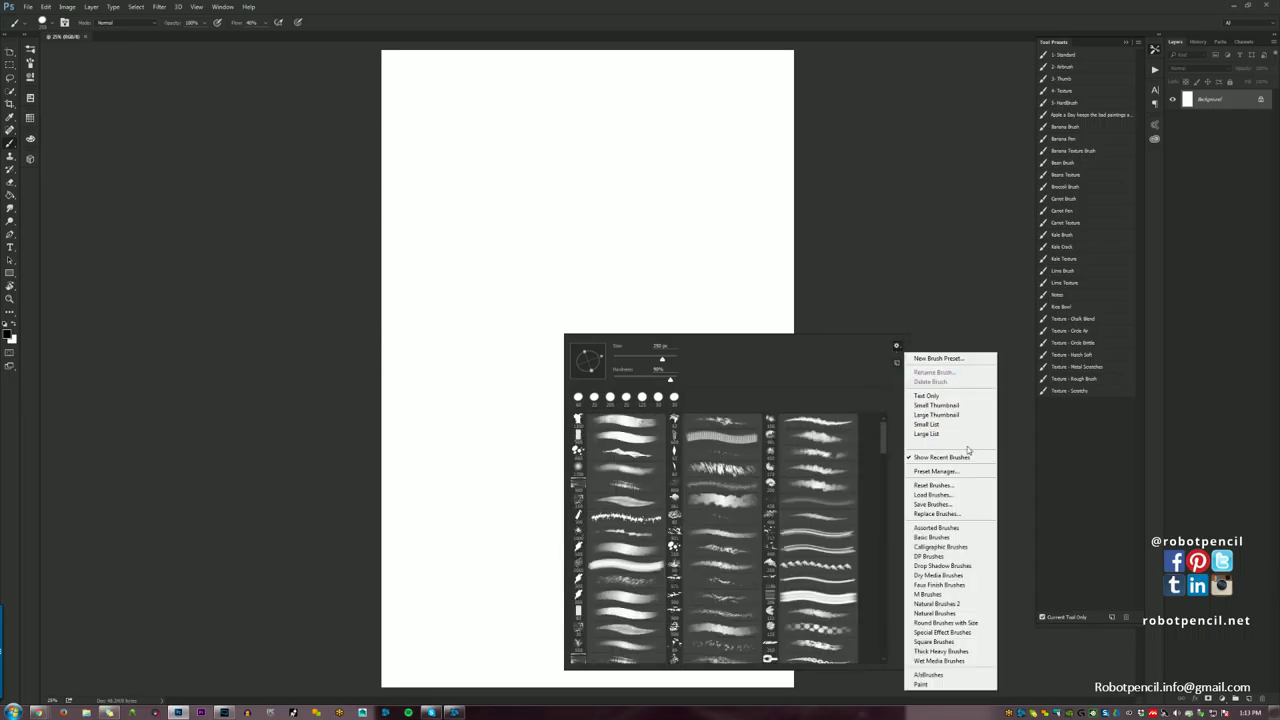
left_click(945, 504)
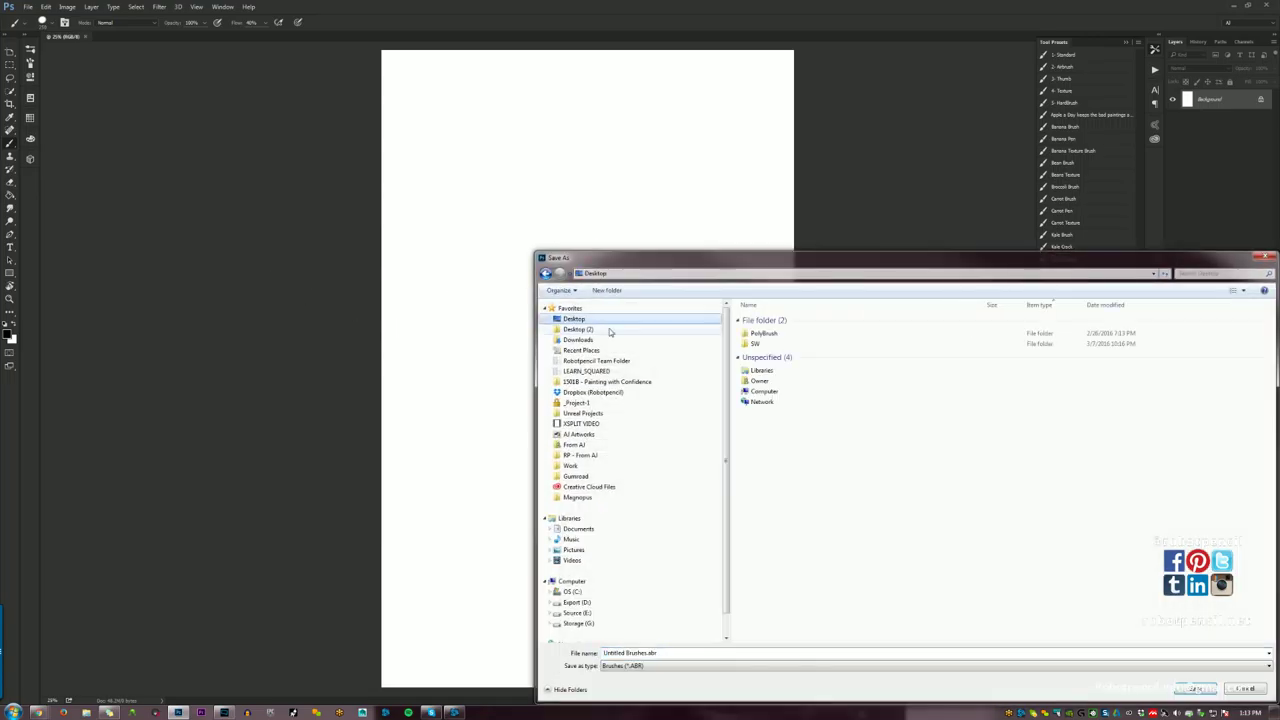
type("RP")
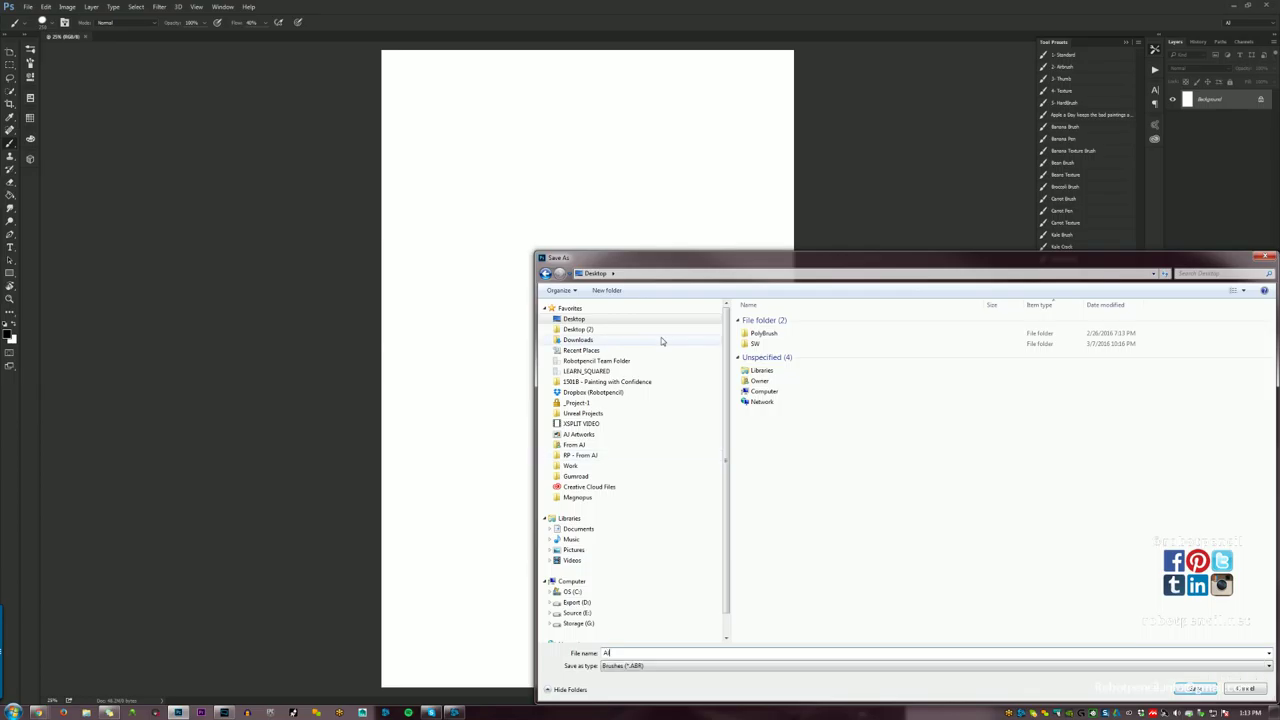
key("Return")
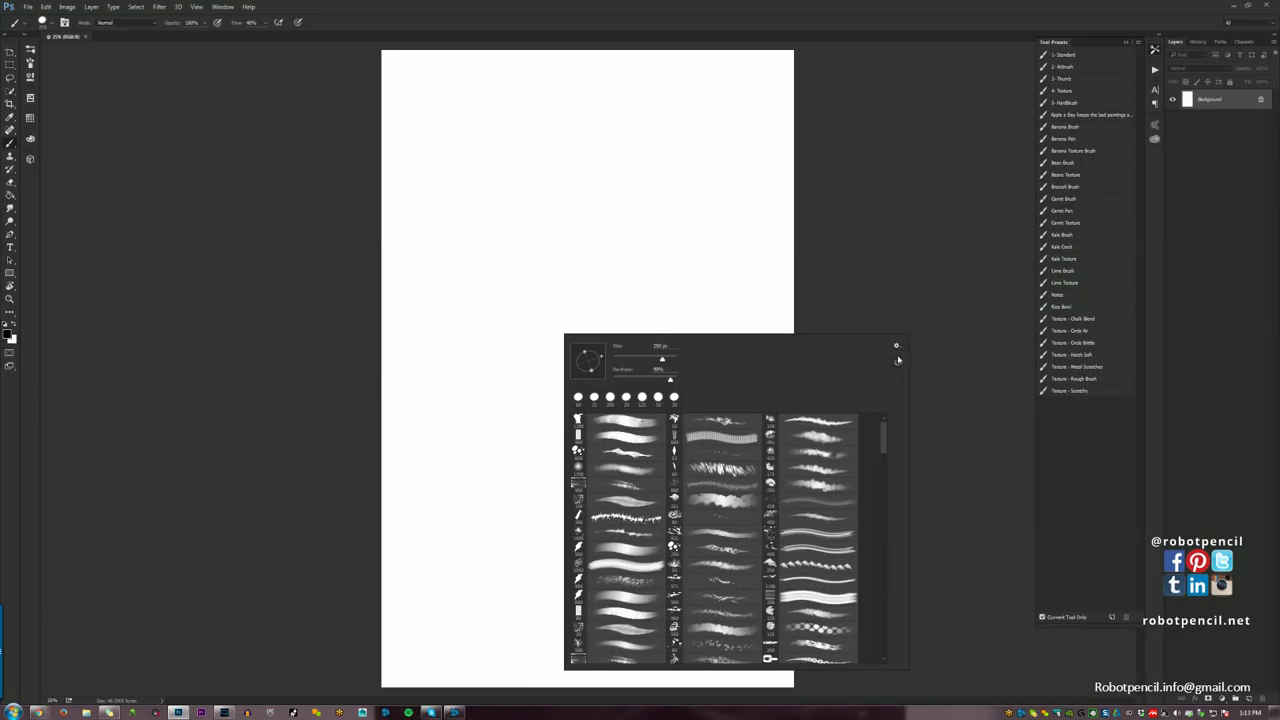
Reset the brushes, replacing the current list with the default brushes, and look through the default set.
left_click(897, 347)
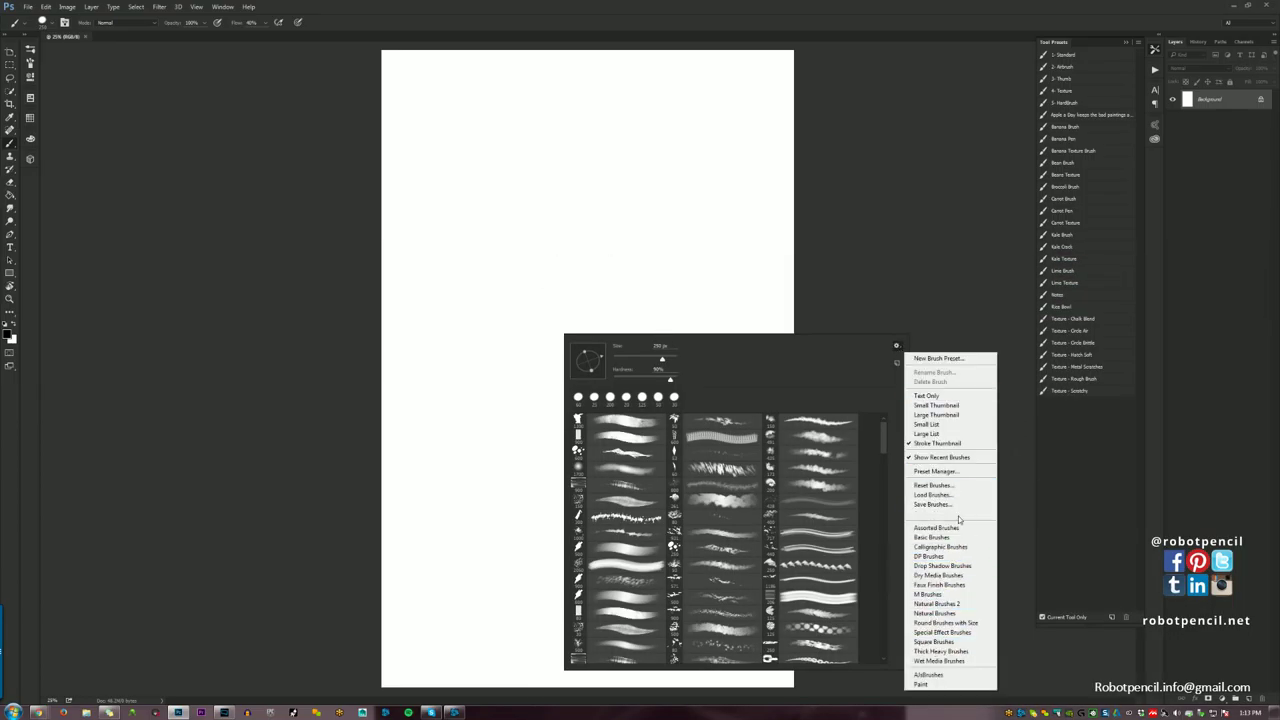
left_click(934, 485)
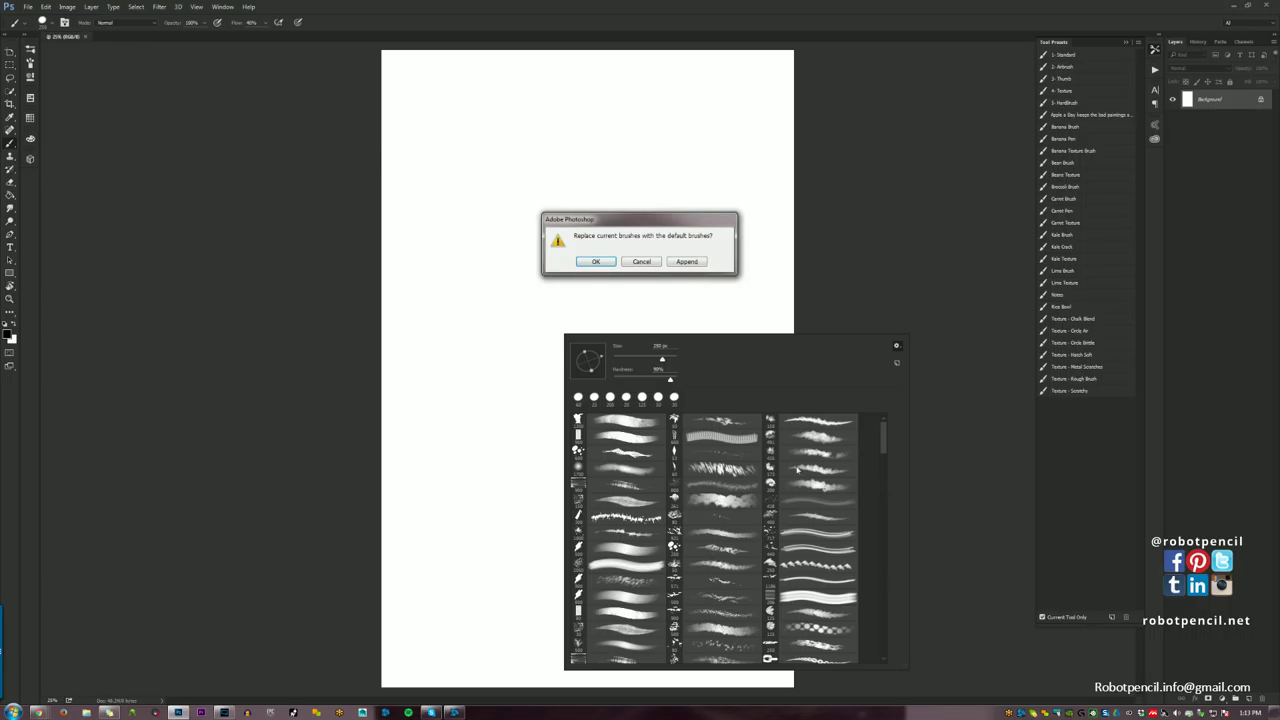
left_click(595, 262)
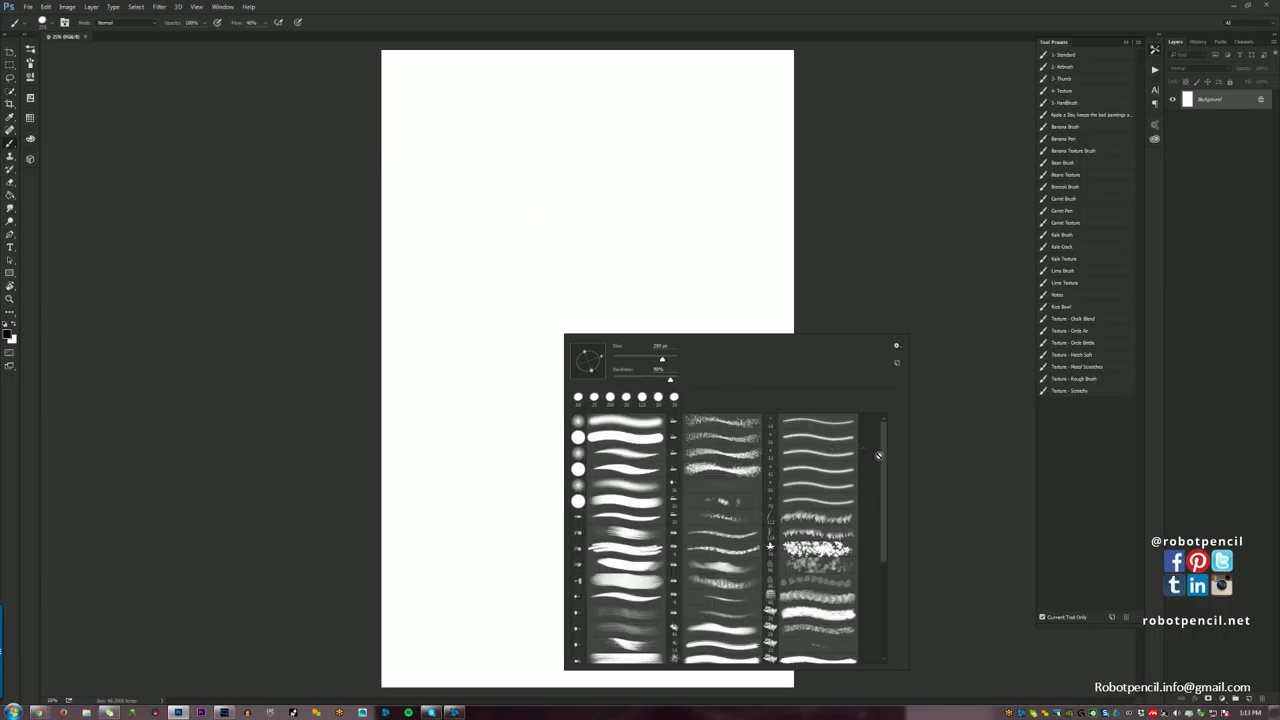
scroll(878, 456, "down", 5)
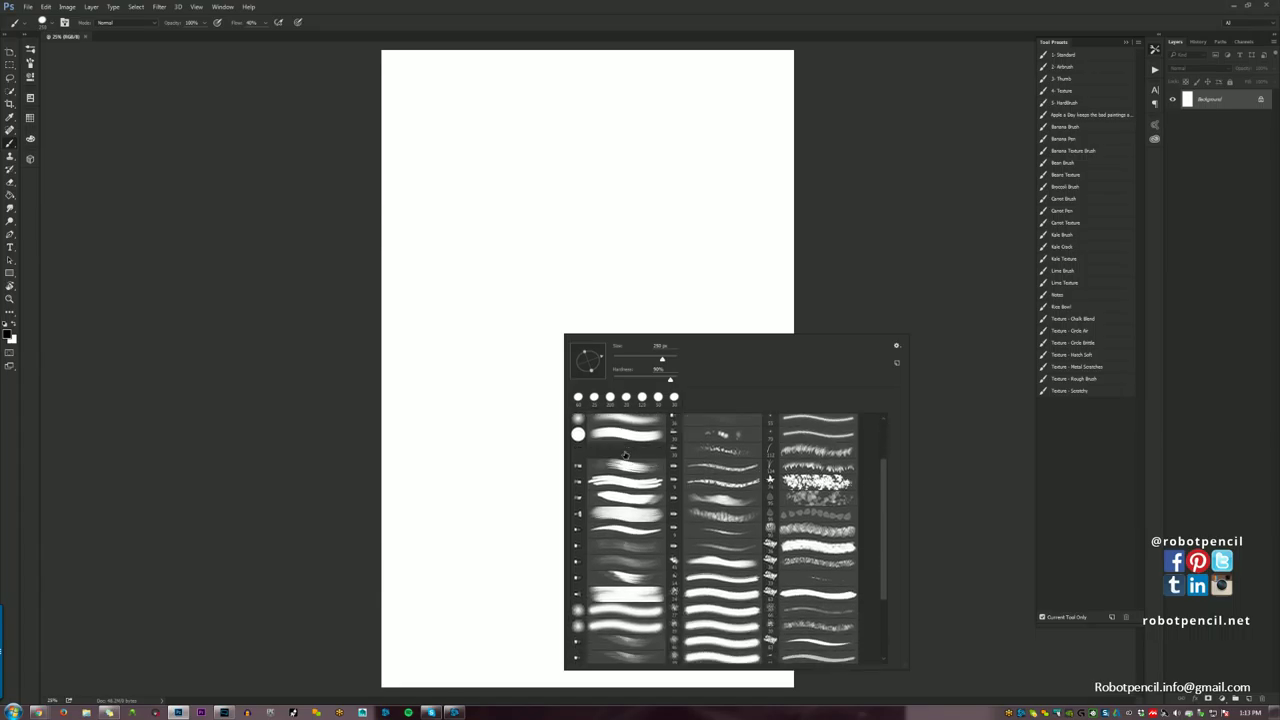
Choose a flat bristle brush from the brush list and paint broad black test strokes roughing in a head shape.
left_click(623, 453)
mouse_move(612, 195)
left_mouse_down()
mouse_move(599, 268)
mouse_move(601, 333)
mouse_move(625, 275)
left_mouse_up()
mouse_move(620, 134)
left_mouse_down()
mouse_move(531, 244)
mouse_move(579, 300)
mouse_move(622, 288)
mouse_move(636, 240)
mouse_move(564, 265)
mouse_move(582, 293)
mouse_move(582, 340)
mouse_move(572, 268)
mouse_move(565, 385)
left_mouse_up()
left_click_drag(565, 278, 547, 402)
left_click_drag(519, 247, 543, 338)
left_click_drag(545, 268, 546, 335)
mouse_move(546, 217)
left_mouse_down()
mouse_move(549, 252)
mouse_move(523, 242)
mouse_move(546, 350)
mouse_move(535, 410)
left_mouse_up()
left_click_drag(543, 320, 525, 408)
mouse_move(537, 404)
left_mouse_down()
mouse_move(586, 392)
mouse_move(645, 332)
left_mouse_up()
mouse_move(590, 120)
left_mouse_down()
mouse_move(668, 130)
mouse_move(705, 150)
left_mouse_up()
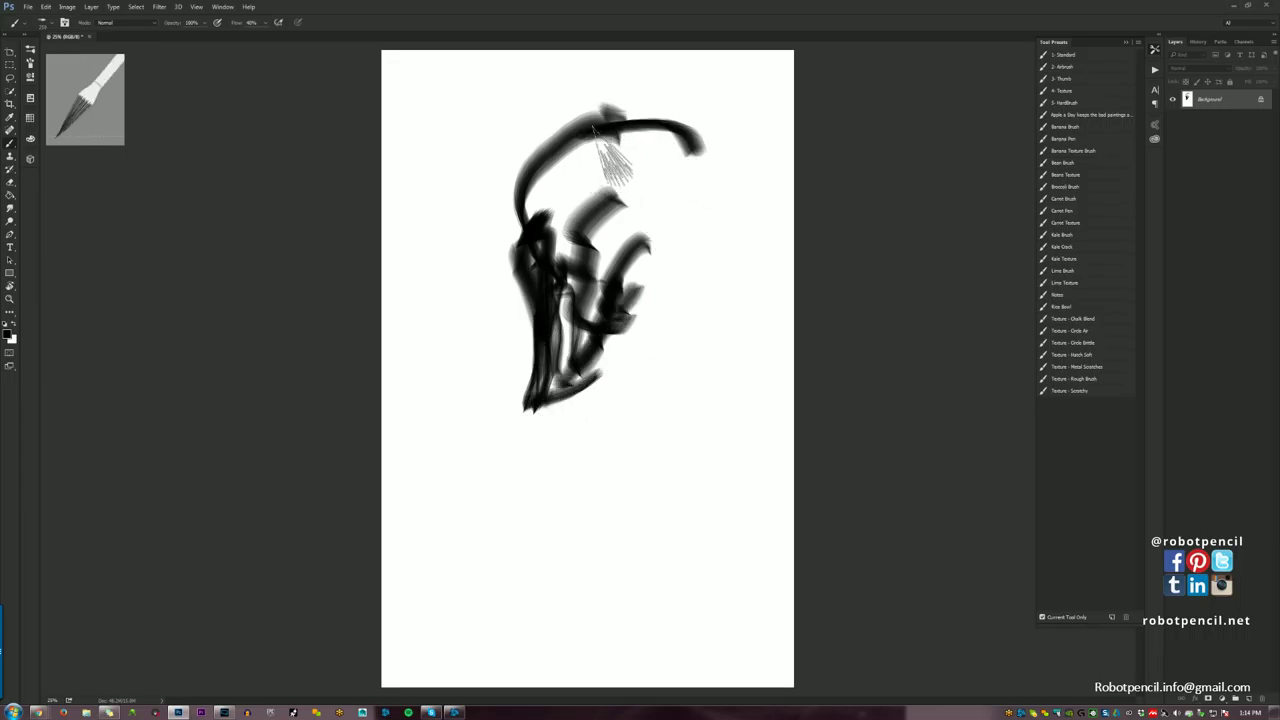
mouse_move(585, 95)
left_mouse_down()
mouse_move(709, 171)
mouse_move(723, 277)
mouse_move(645, 335)
mouse_move(618, 380)
left_mouse_up()
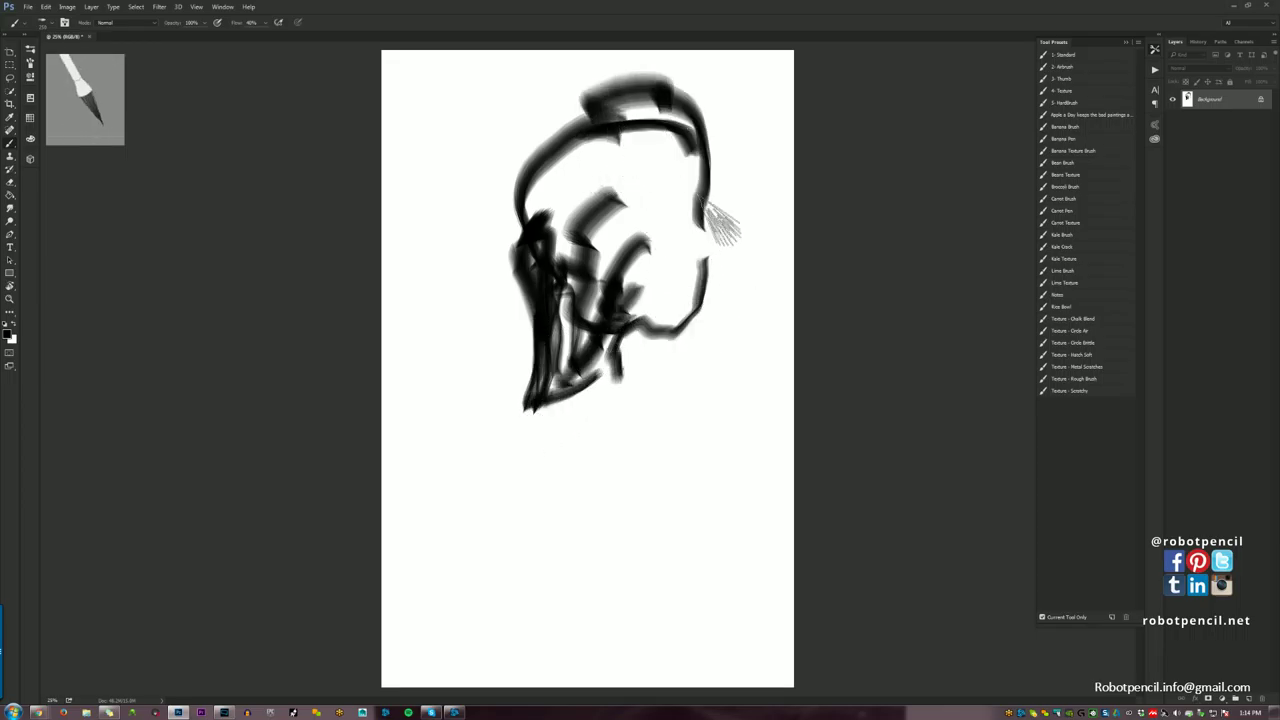
Paint more bristle strokes for the side of the head and neck, flip the canvas horizontally and stroke the opposite side.
left_click_drag(685, 185, 680, 285)
left_click_drag(700, 300, 729, 357)
mouse_move(578, 395)
left_mouse_down()
mouse_move(614, 443)
mouse_move(703, 360)
mouse_move(691, 326)
left_mouse_up()
mouse_move(691, 326)
left_mouse_down()
mouse_move(612, 430)
mouse_move(596, 402)
left_mouse_up()
left_click_drag(575, 425, 572, 497)
key("F2")
mouse_move(503, 95)
left_mouse_down()
mouse_move(456, 118)
mouse_move(500, 268)
left_mouse_up()
Switch to a pointed bristle brush and paint tapered dark strokes down the outer side of the head to the chin.
right_click(535, 304)
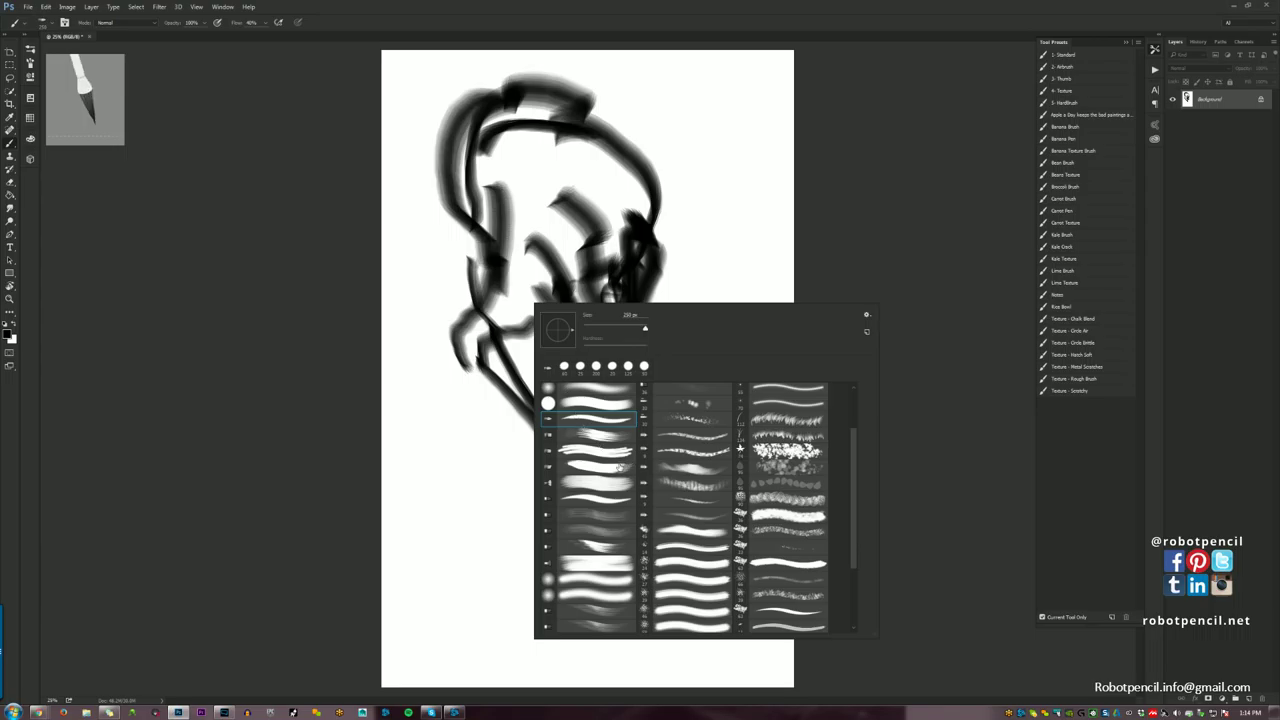
left_click(616, 503)
left_click_drag(665, 190, 680, 280)
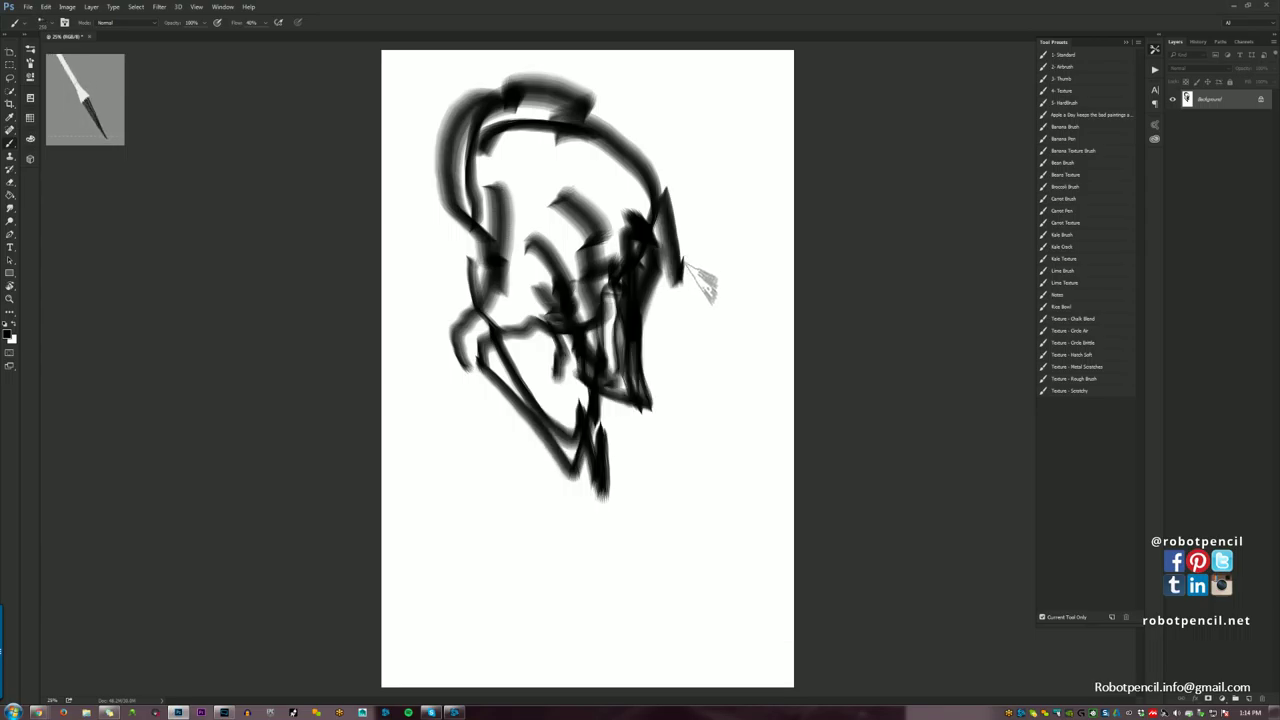
mouse_move(687, 214)
left_mouse_down()
mouse_move(677, 367)
mouse_move(654, 416)
left_mouse_up()
mouse_move(688, 312)
left_mouse_down()
mouse_move(620, 439)
mouse_move(622, 505)
left_mouse_up()
left_click_drag(650, 370, 612, 515)
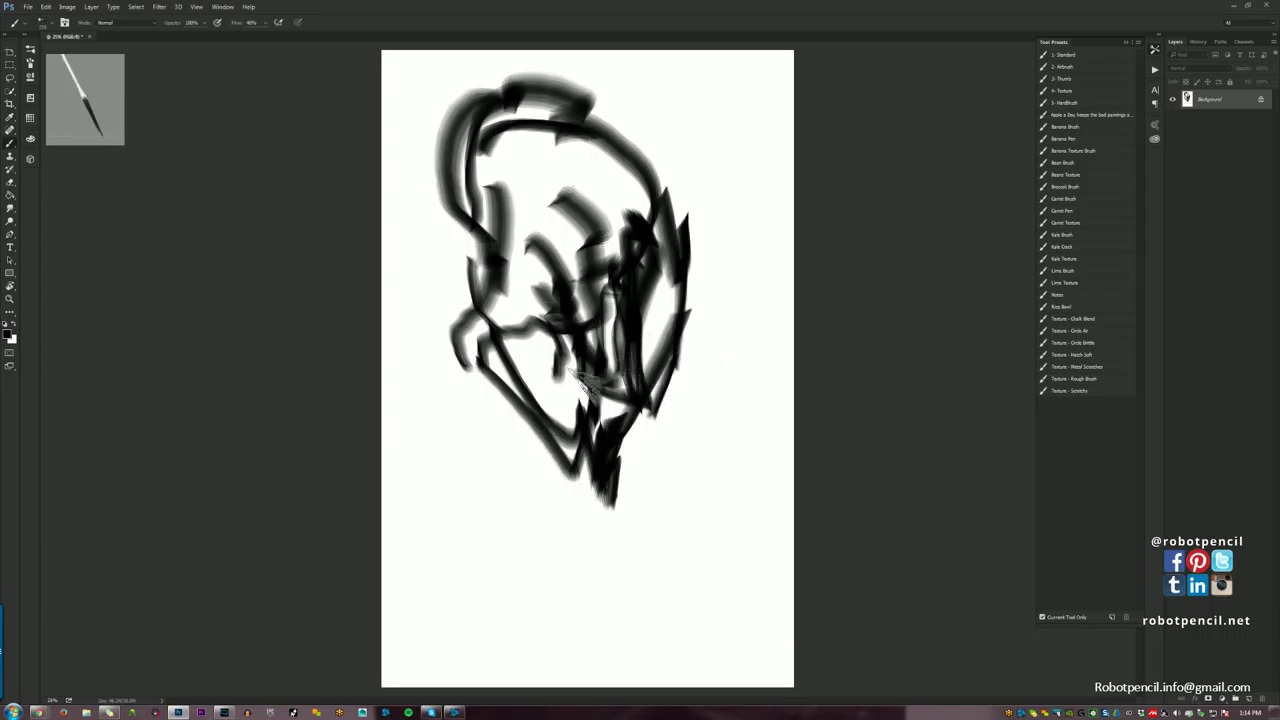
Fill the inner jaw and neck area with dark tapered bristle strokes.
left_click_drag(540, 305, 578, 430)
left_click(558, 364, "alt")
mouse_move(545, 335)
left_mouse_down()
mouse_move(574, 443)
mouse_move(558, 420)
left_mouse_up()
left_click_drag(508, 350, 487, 245)
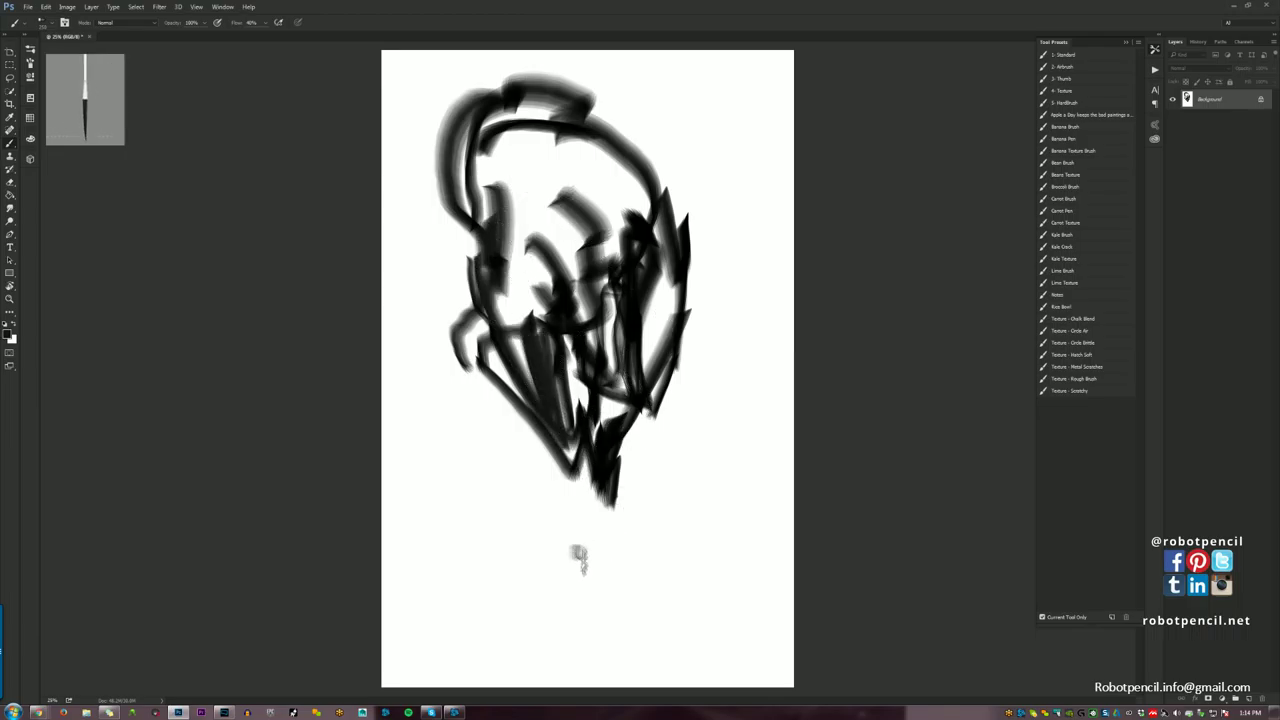
Paint varied thin and broad test strokes below and beside the head, and clear the canvas.
mouse_move(579, 560)
left_mouse_down()
mouse_move(685, 573)
mouse_move(681, 590)
mouse_move(612, 598)
left_mouse_up()
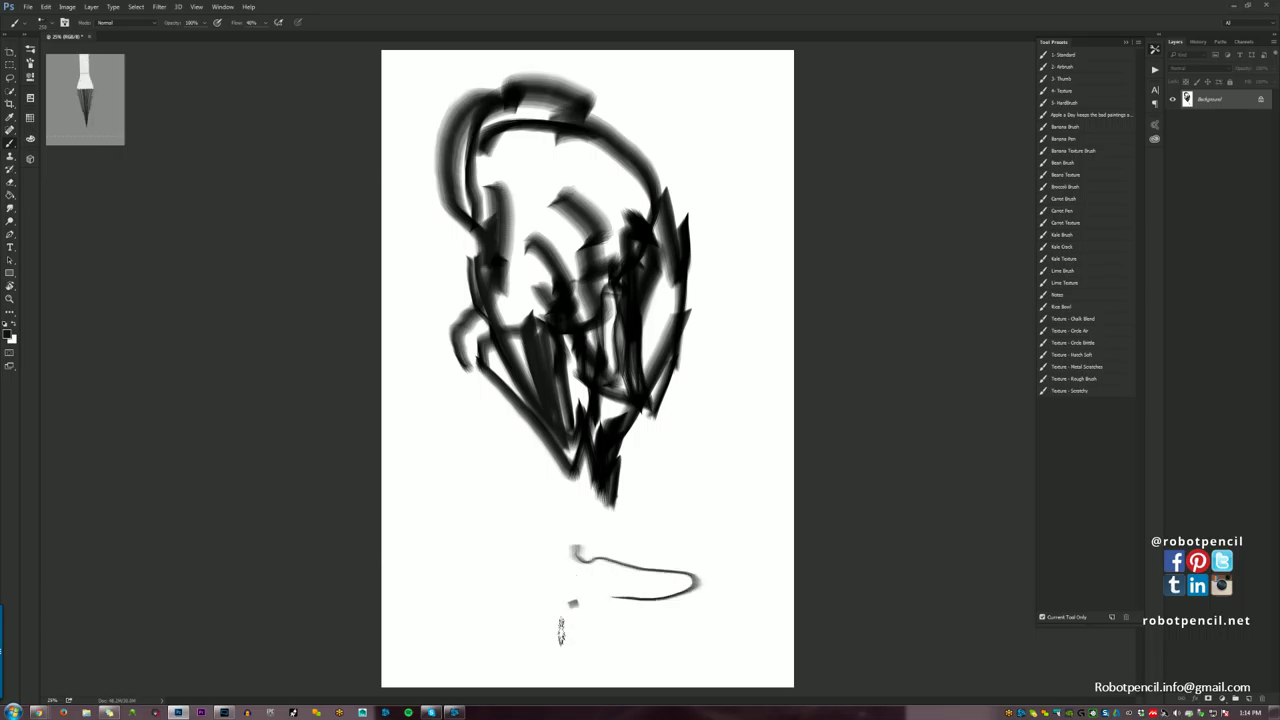
mouse_move(512, 515)
left_mouse_down()
mouse_move(505, 568)
mouse_move(605, 555)
mouse_move(640, 520)
mouse_move(686, 515)
mouse_move(696, 450)
mouse_move(676, 515)
mouse_move(700, 528)
mouse_move(700, 575)
mouse_move(742, 548)
left_mouse_up()
left_click_drag(730, 595, 724, 452)
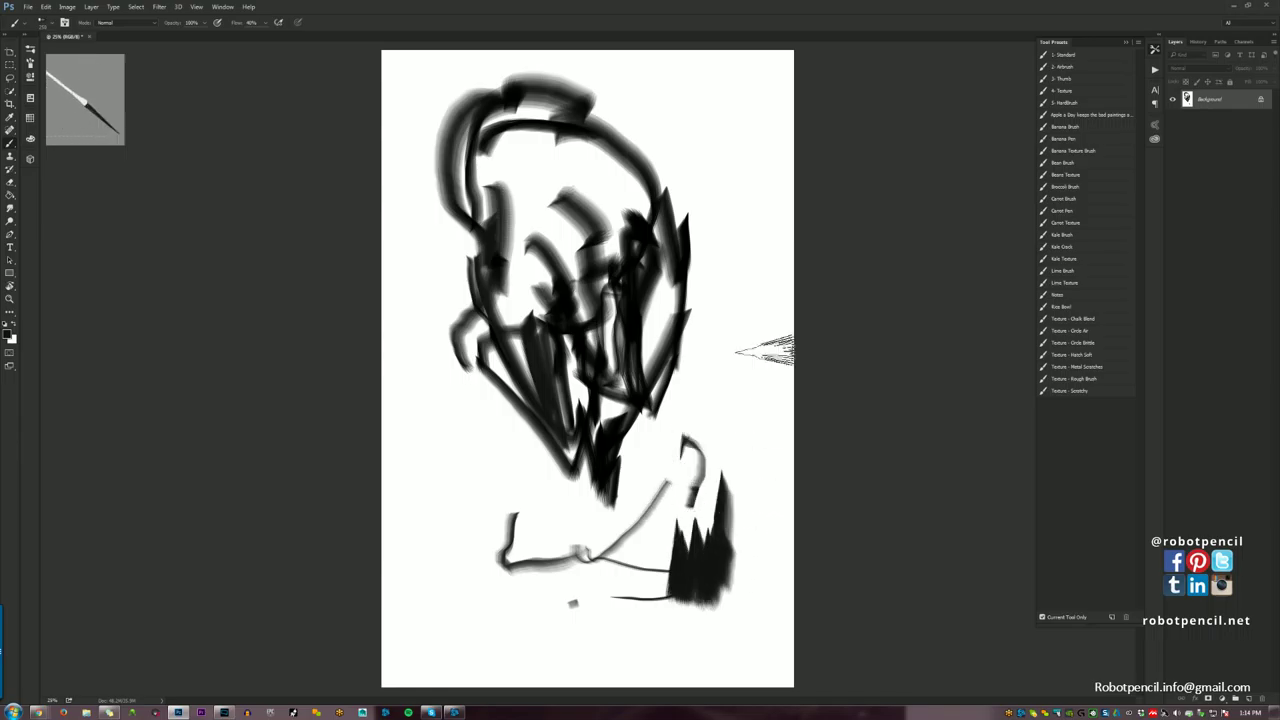
mouse_move(735, 208)
left_mouse_down()
mouse_move(714, 262)
mouse_move(731, 250)
left_mouse_up()
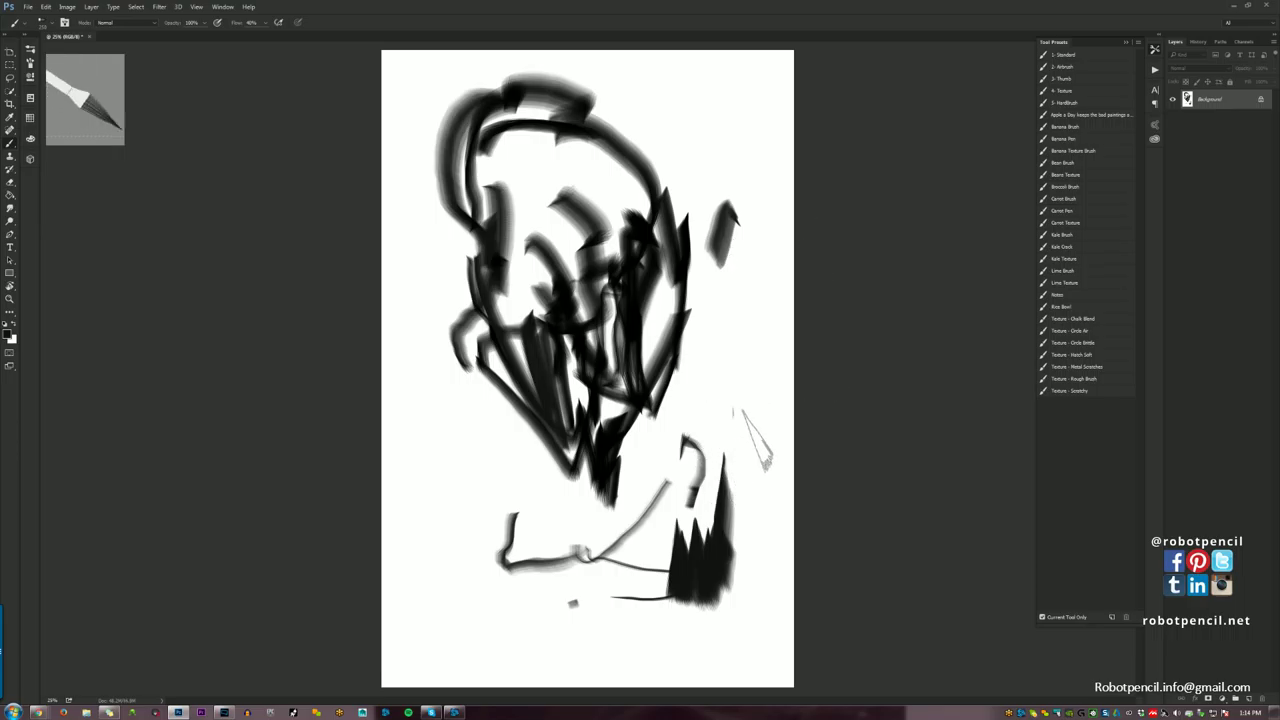
mouse_move(739, 415)
left_mouse_down()
mouse_move(703, 459)
mouse_move(567, 518)
left_mouse_up()
left_click_drag(624, 550, 588, 472)
key("BackSpace")
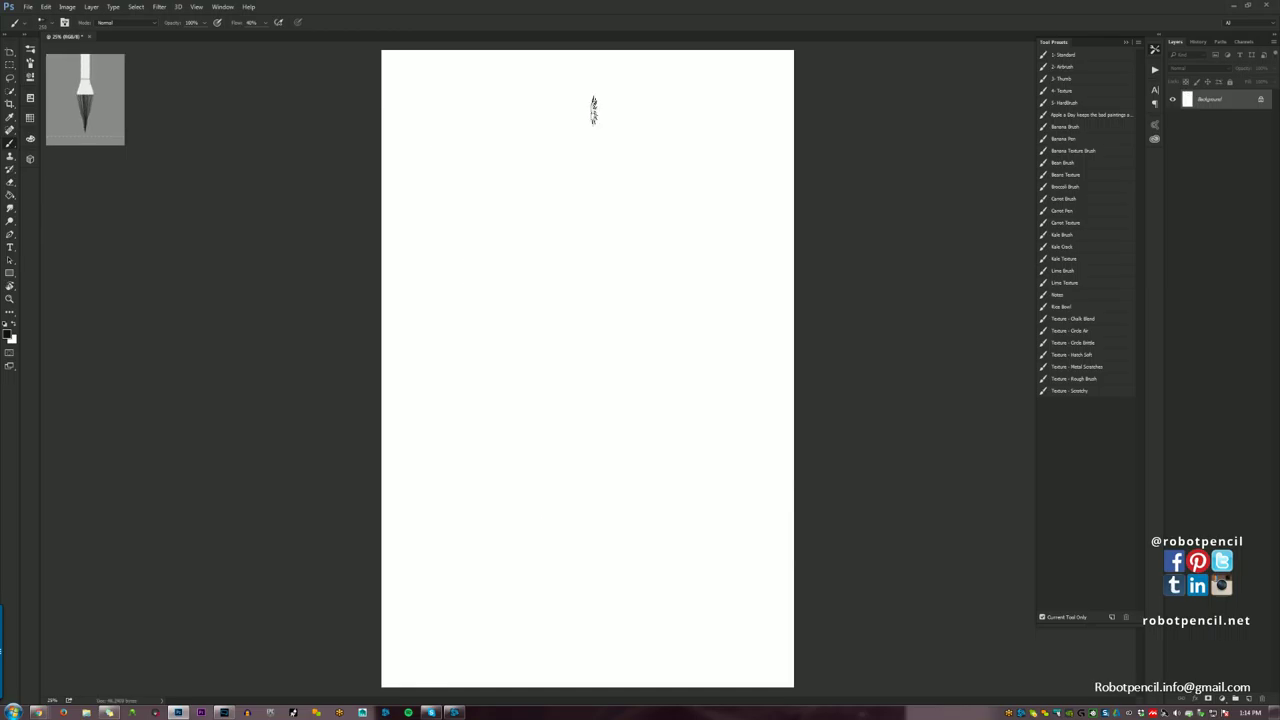
Choose a fan-like bristle brush and paint a few streaky black test strokes in the middle of the canvas.
right_click(572, 383)
left_click(639, 574)
mouse_move(605, 222)
left_mouse_down()
mouse_move(546, 340)
mouse_move(606, 392)
left_mouse_up()
left_click_drag(588, 292, 590, 336)
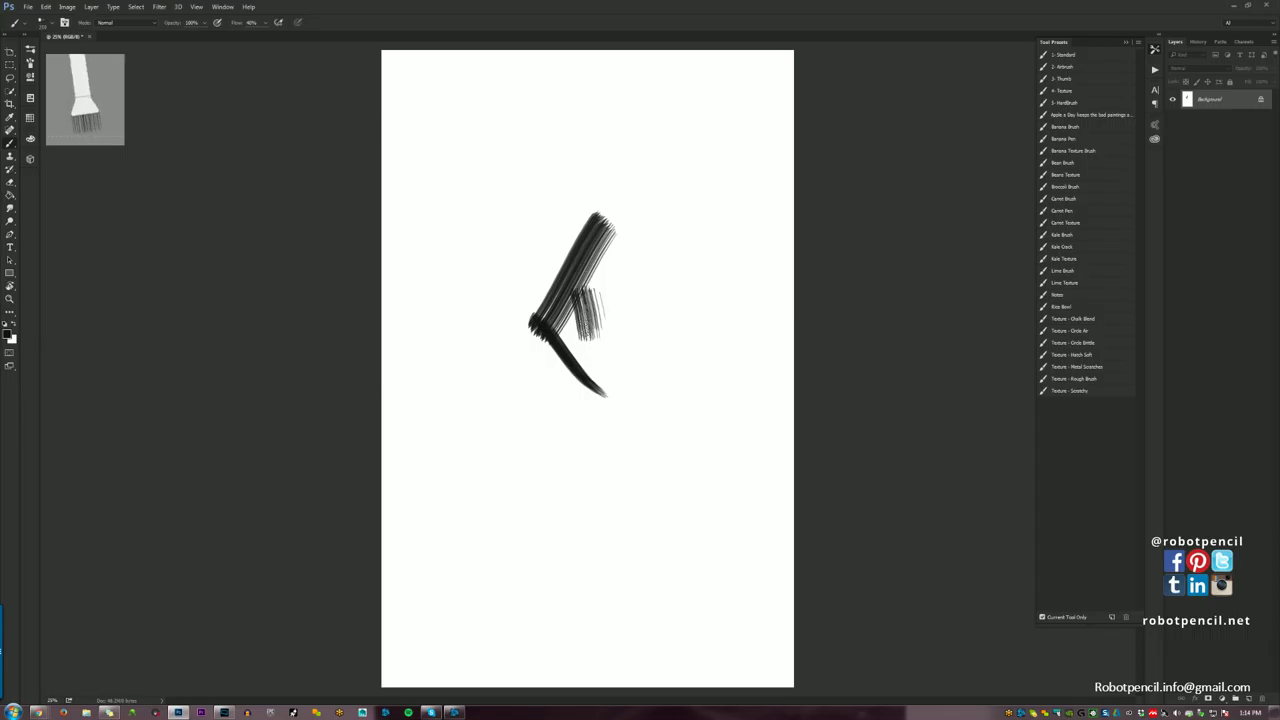
Switch to another bristle brush and layer dense streaky strokes above the earlier marks.
right_click(600, 345)
left_click(667, 593)
mouse_move(598, 172)
left_mouse_down()
mouse_move(547, 257)
mouse_move(575, 290)
left_mouse_up()
left_click_drag(600, 215, 626, 228)
left_click_drag(580, 270, 592, 335)
mouse_move(598, 188)
left_mouse_down()
mouse_move(640, 162)
mouse_move(612, 192)
left_mouse_up()
Choose a square-tipped pencil brush further down the brush list and draw thin test lines below the dark strokes.
right_click(592, 405)
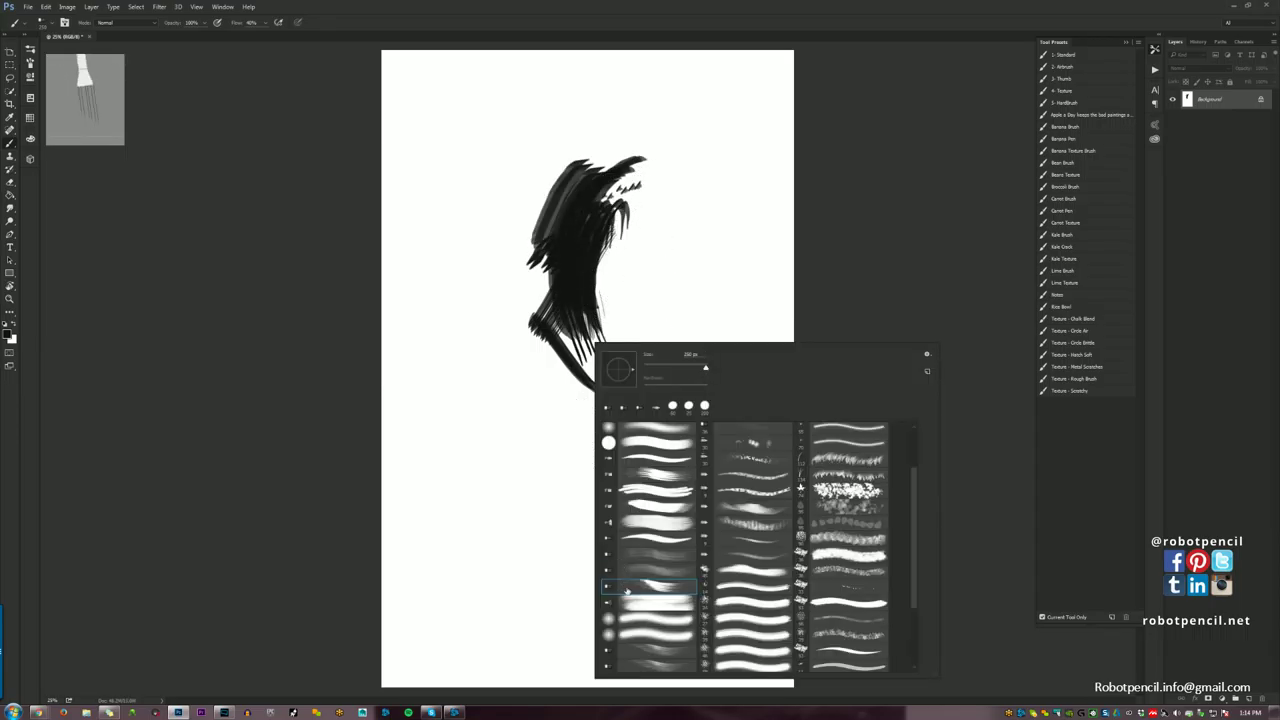
scroll(913, 519, "down", 3)
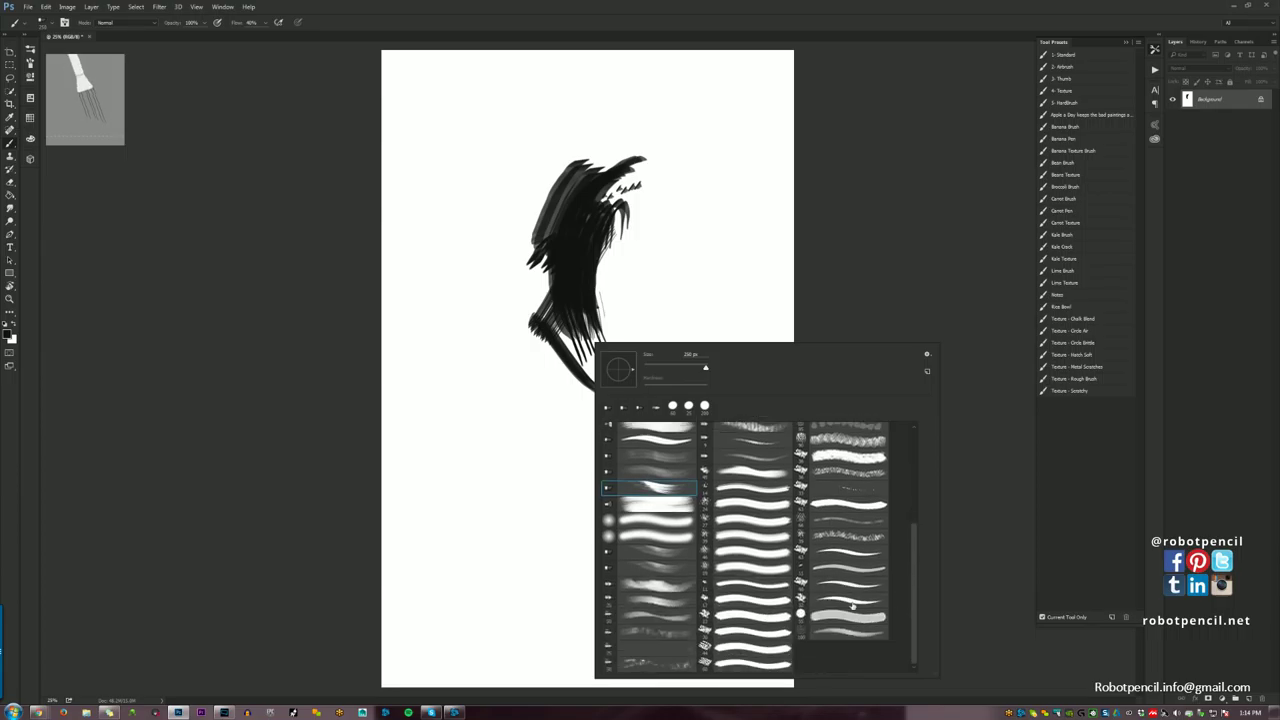
left_click(667, 589)
left_click_drag(576, 338, 574, 480)
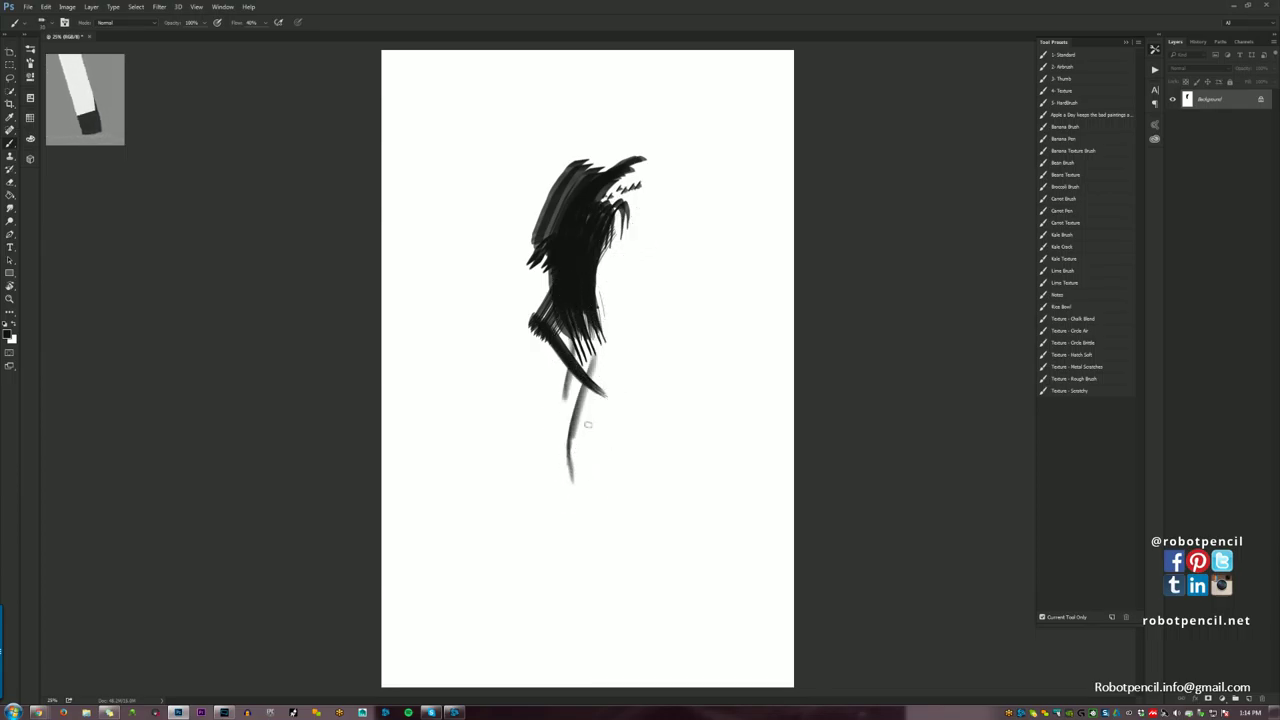
mouse_move(586, 423)
left_mouse_down()
mouse_move(596, 457)
mouse_move(570, 374)
left_mouse_up()
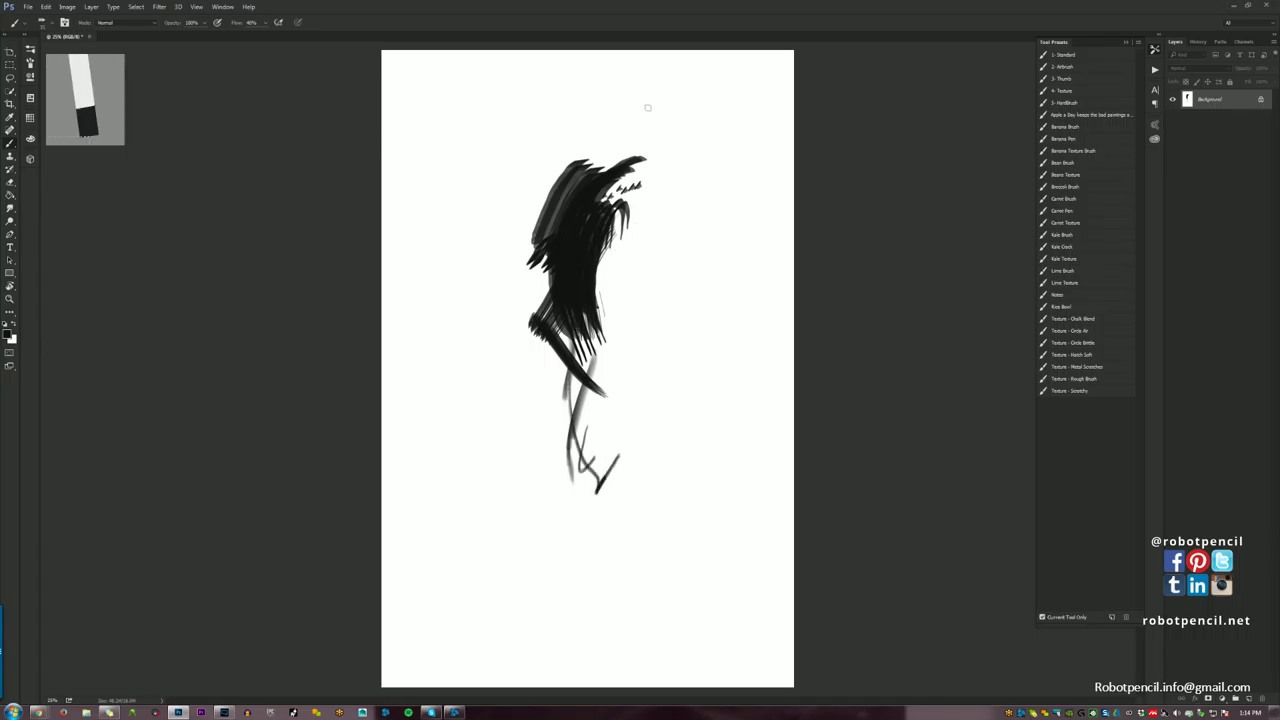
Clear the canvas and draw a short curved test line with the square-tipped brush.
key("ctrl+BackSpace")
left_click_drag(603, 184, 591, 226)
left_click_drag(582, 309, 581, 309)
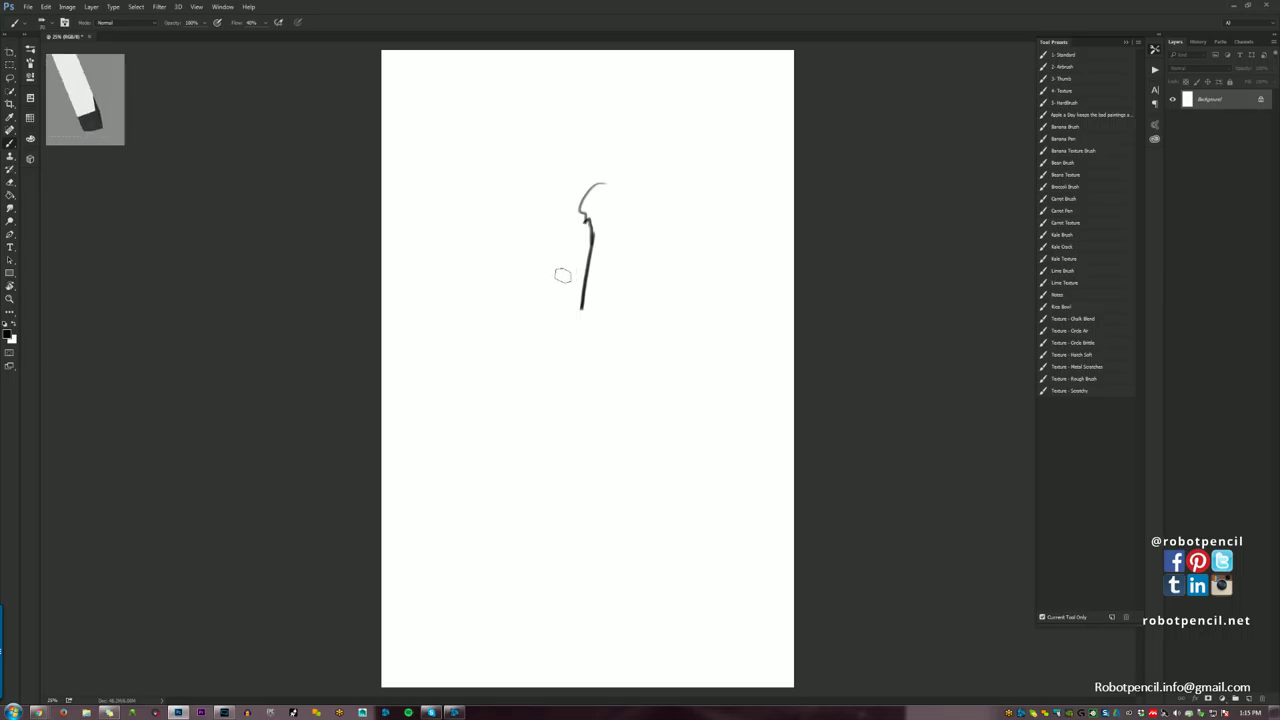
Switch to a round-tipped pencil brush and draw a thin jagged test line.
right_click(578, 330)
left_click(637, 590)
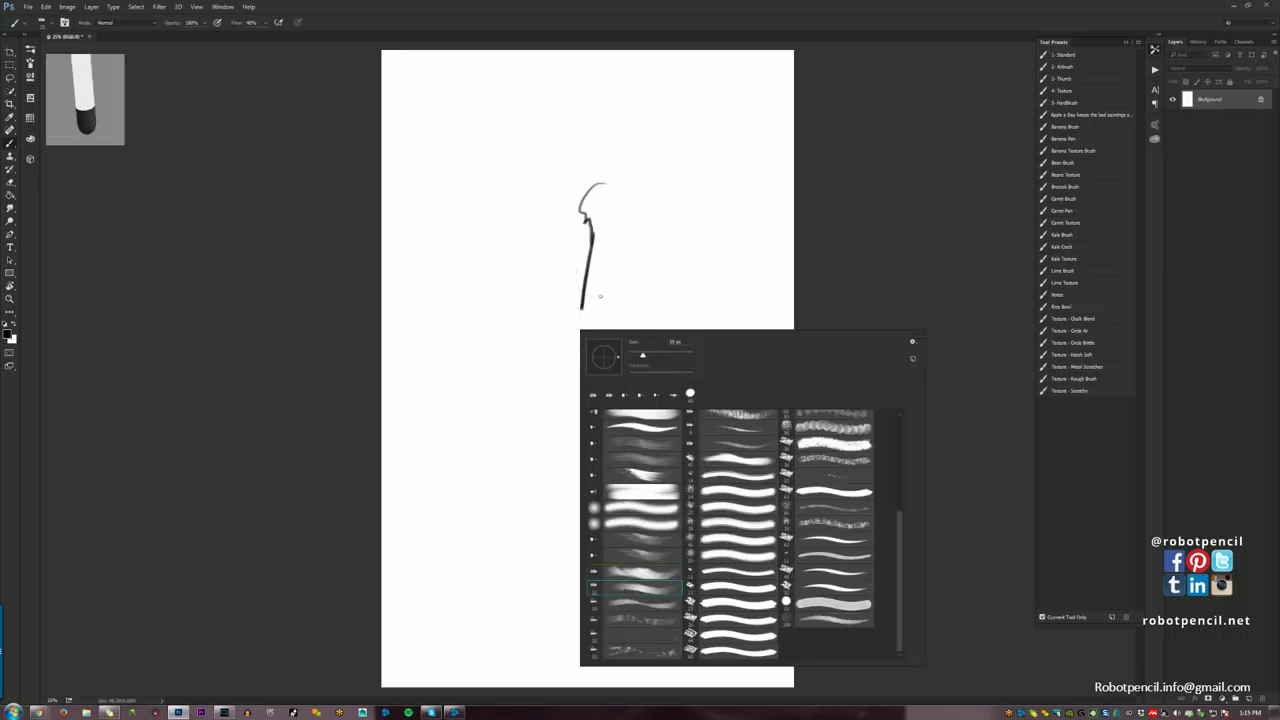
left_click_drag(542, 266, 528, 309)
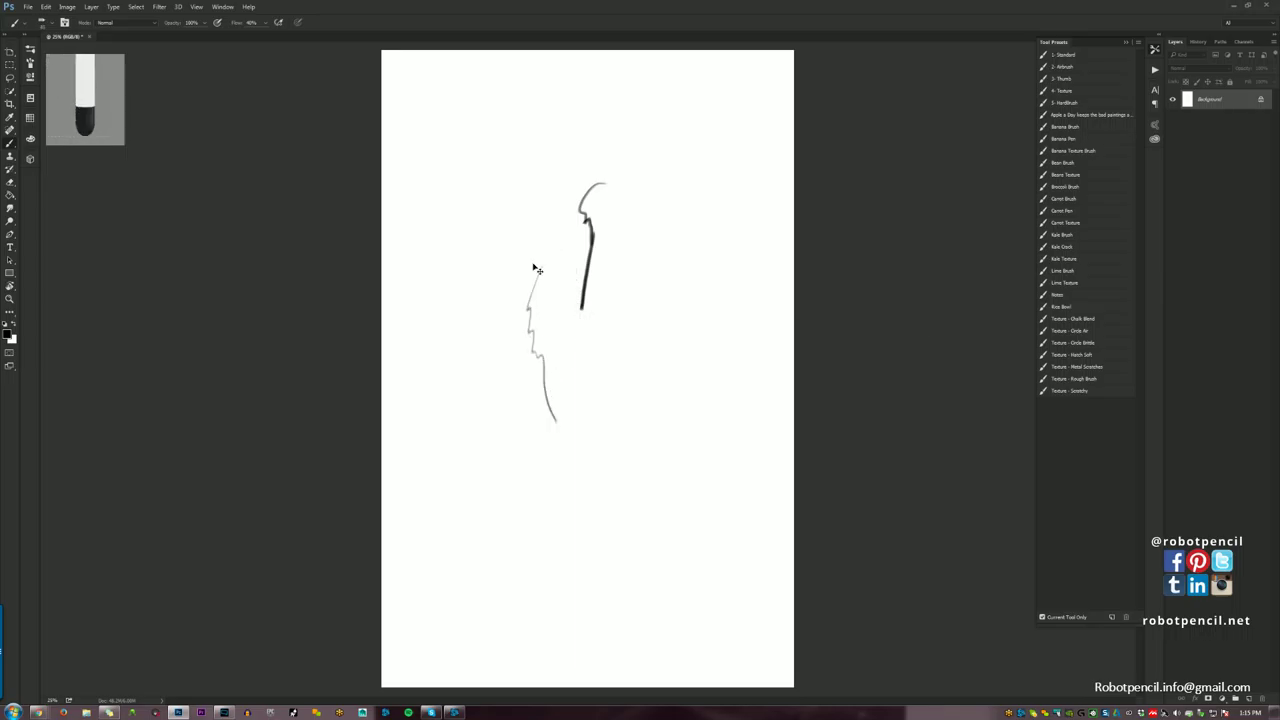
Clear the canvas and sketch a head in profile, flipping the canvas horizontally to add the jaw, ear and back of the head.
key("ctrl+BackSpace")
left_click_drag(544, 241, 567, 326)
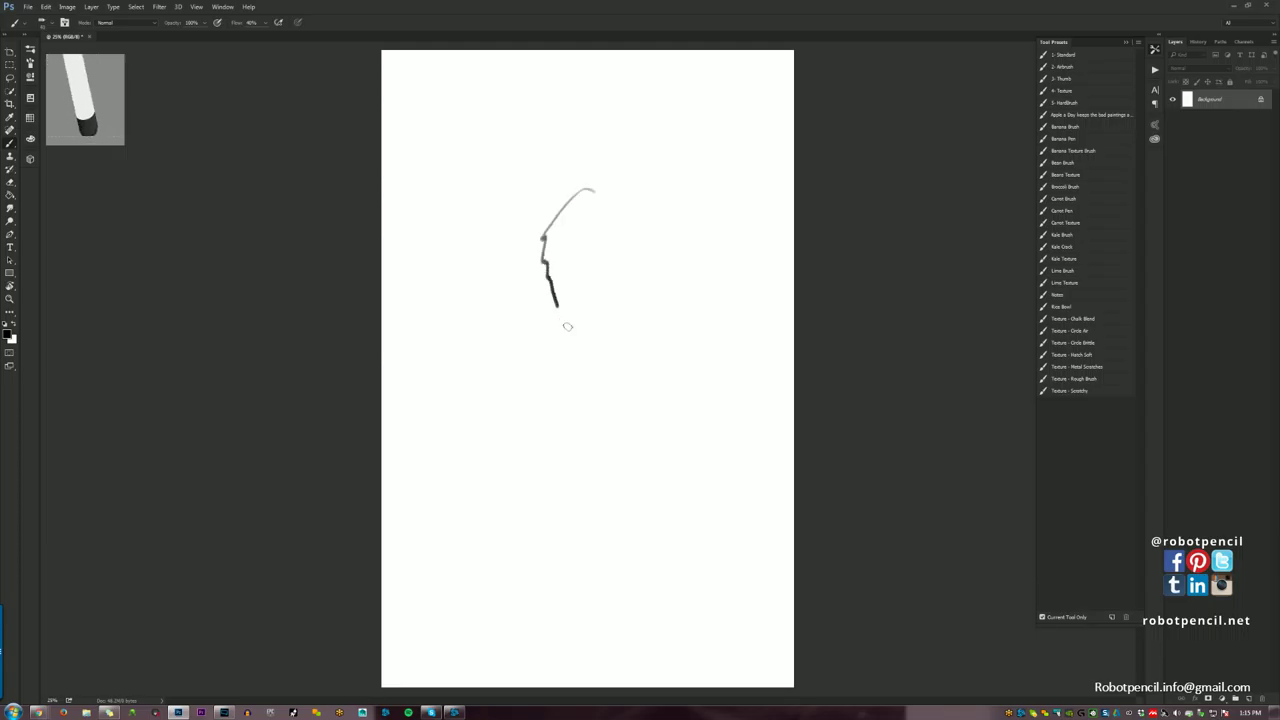
left_click_drag(544, 240, 621, 179)
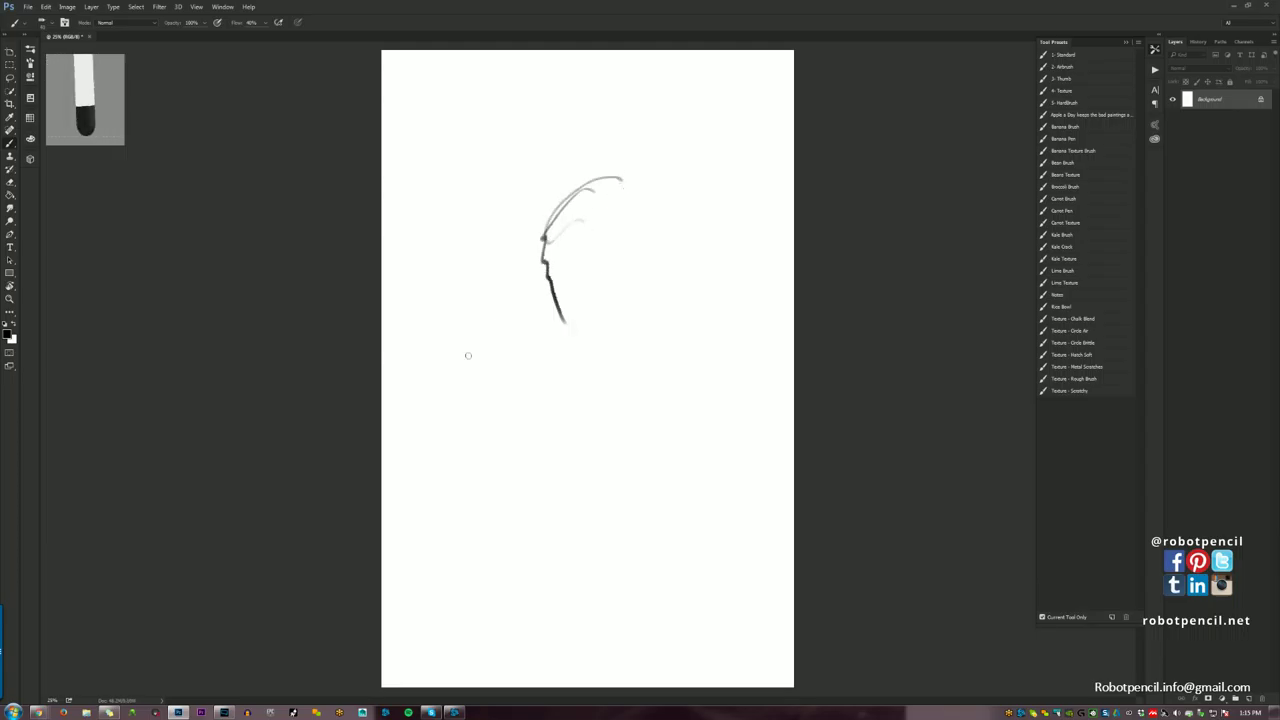
key("ctrl+shift+h")
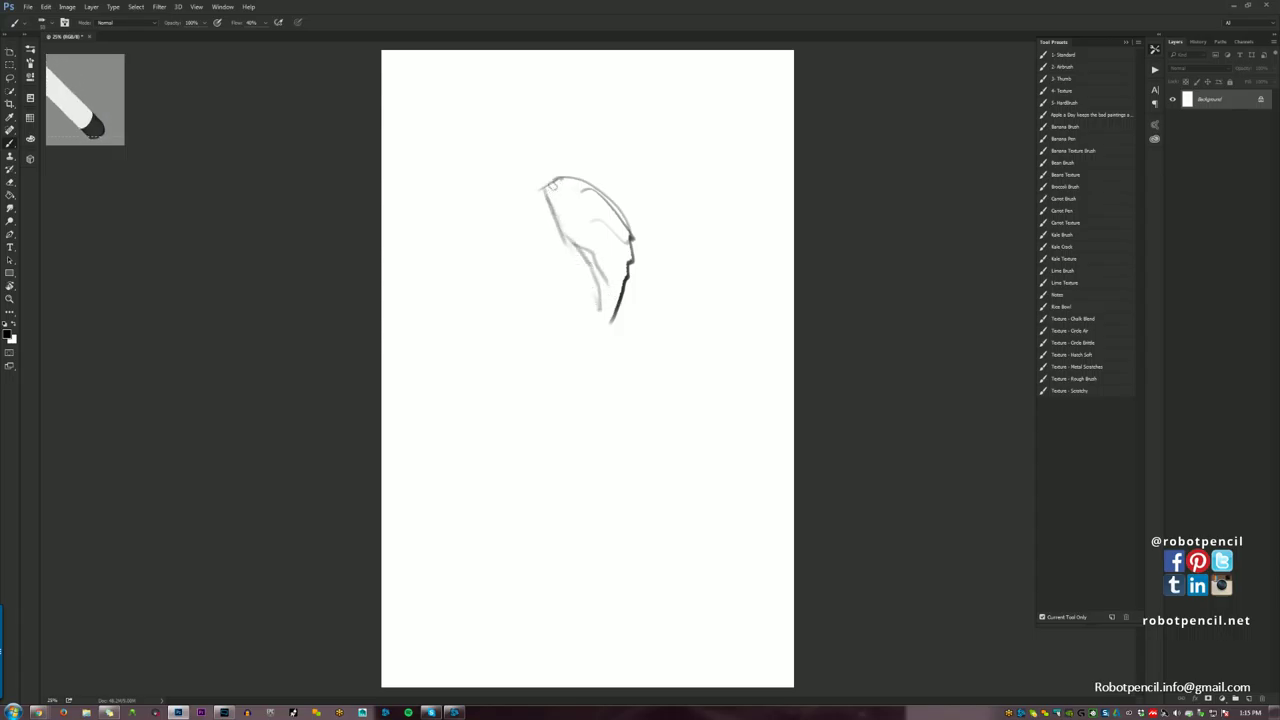
left_click_drag(548, 246, 539, 330)
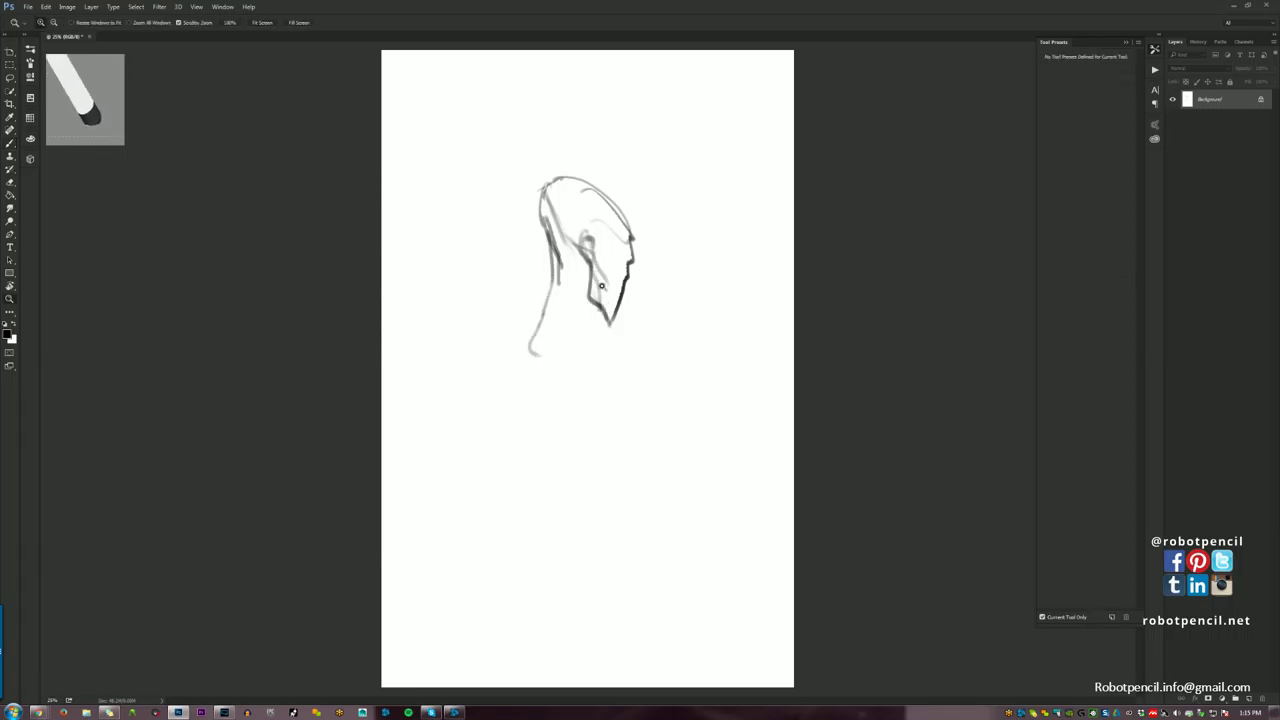
Draw the eye socket and cheek contour on the profile and strengthen the back of the neck down to the shoulder.
scroll(600, 275, "up", 2)
key("ctrl+z")
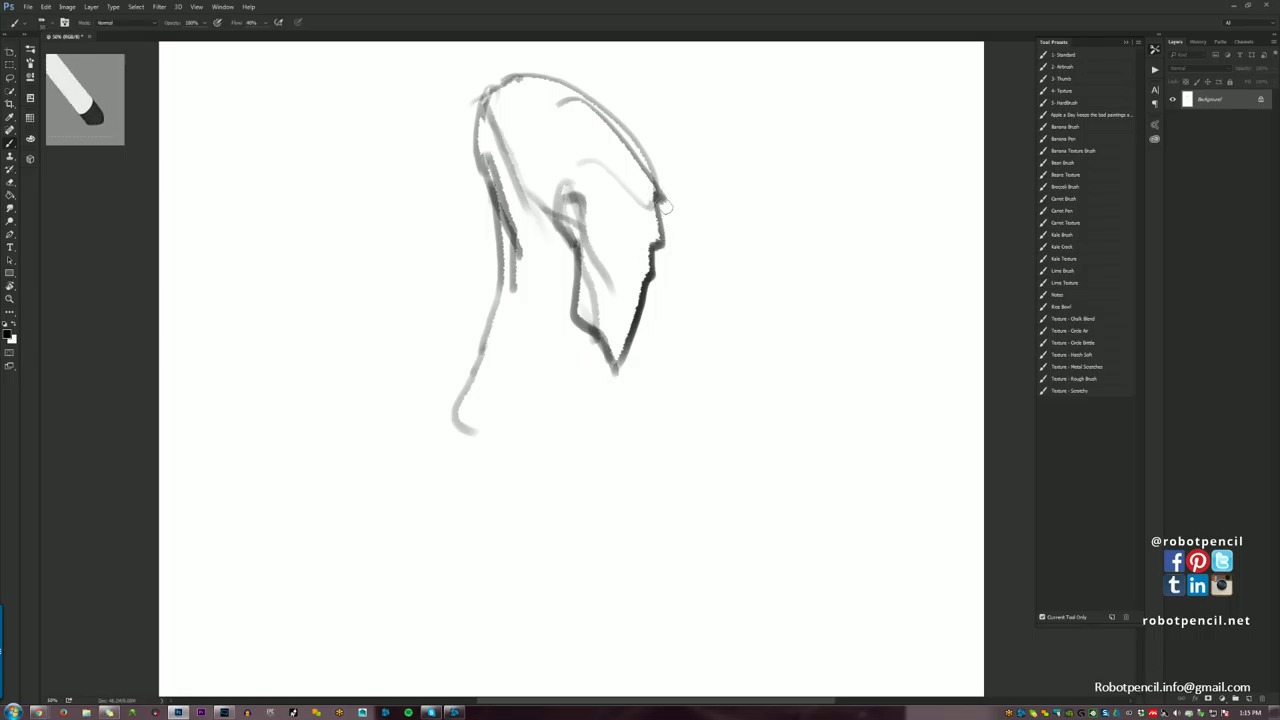
left_click_drag(661, 200, 638, 218)
left_click_drag(643, 248, 607, 331)
mouse_move(480, 160)
left_mouse_down()
mouse_move(504, 277)
mouse_move(498, 360)
left_mouse_up()
mouse_move(500, 282)
left_mouse_down()
mouse_move(460, 405)
mouse_move(436, 411)
left_mouse_up()
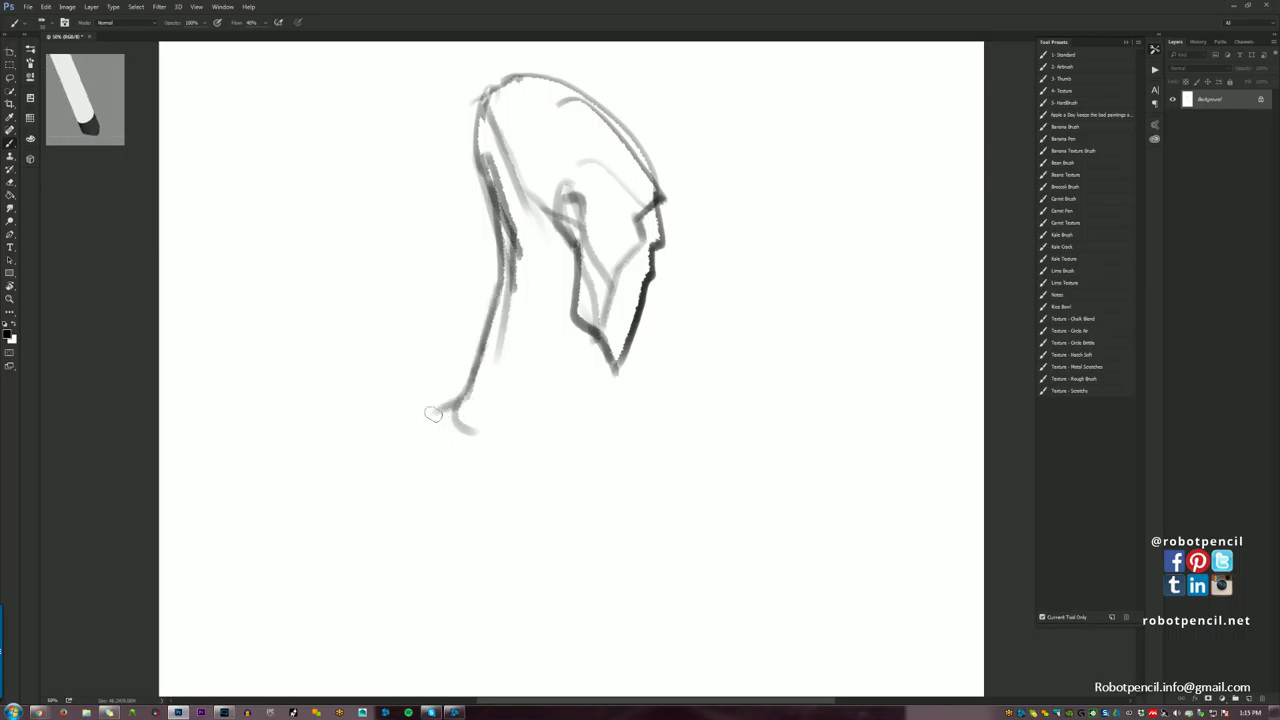
Draw the front of the neck below the chin, try an inner neck line and undo it.
mouse_move(604, 345)
left_mouse_down()
mouse_move(615, 368)
mouse_move(583, 361)
mouse_move(582, 463)
left_mouse_up()
left_click_drag(576, 370, 569, 453)
left_click_drag(538, 252, 544, 458)
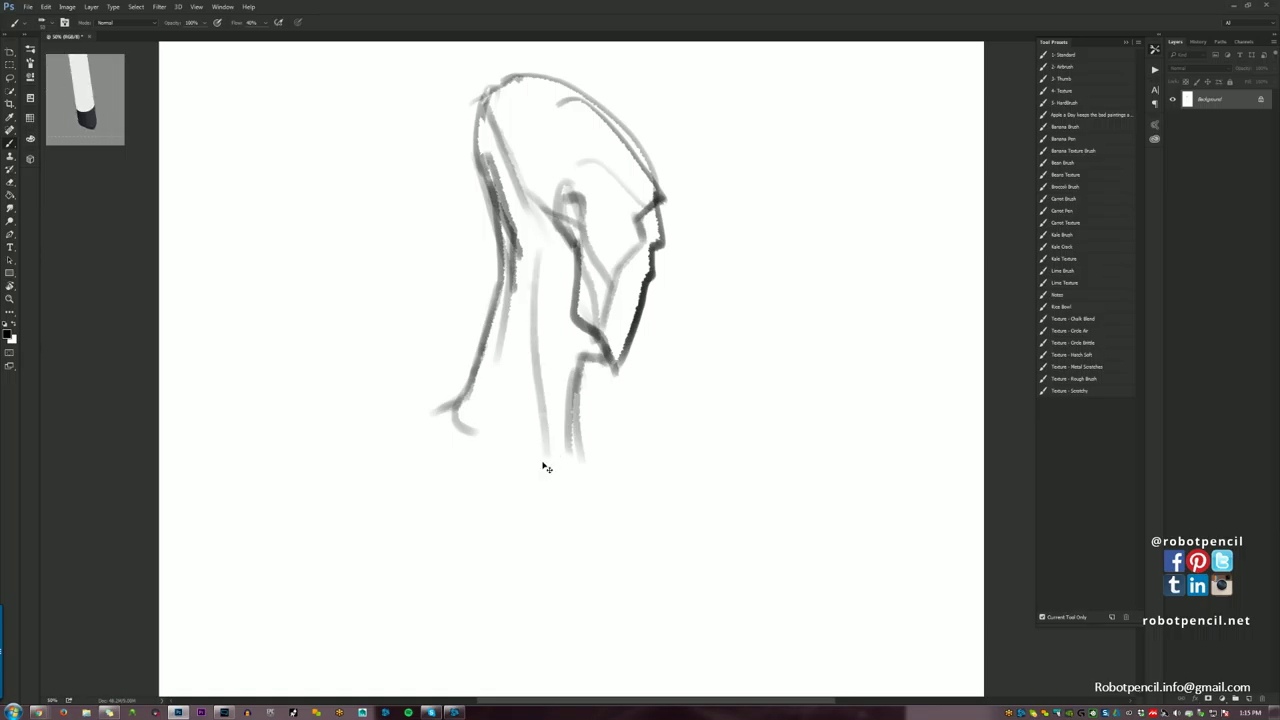
key("ctrl+z")
Add a lighter neck muscle line and collar strokes, and outline both shoulders of the figure.
mouse_move(545, 285)
left_mouse_down()
mouse_move(562, 458)
mouse_move(580, 410)
mouse_move(625, 462)
left_mouse_up()
left_click_drag(462, 398, 371, 466)
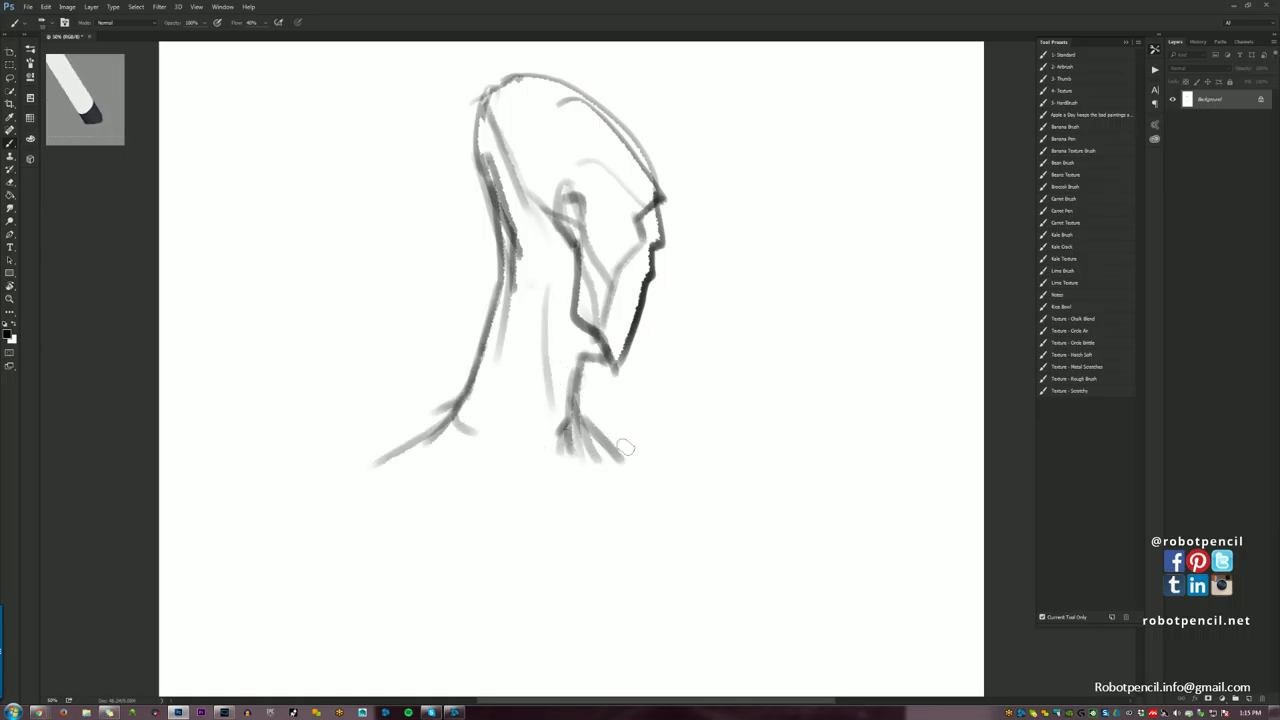
mouse_move(585, 408)
left_mouse_down()
mouse_move(651, 486)
mouse_move(646, 535)
left_mouse_up()
left_click_drag(392, 465, 350, 574)
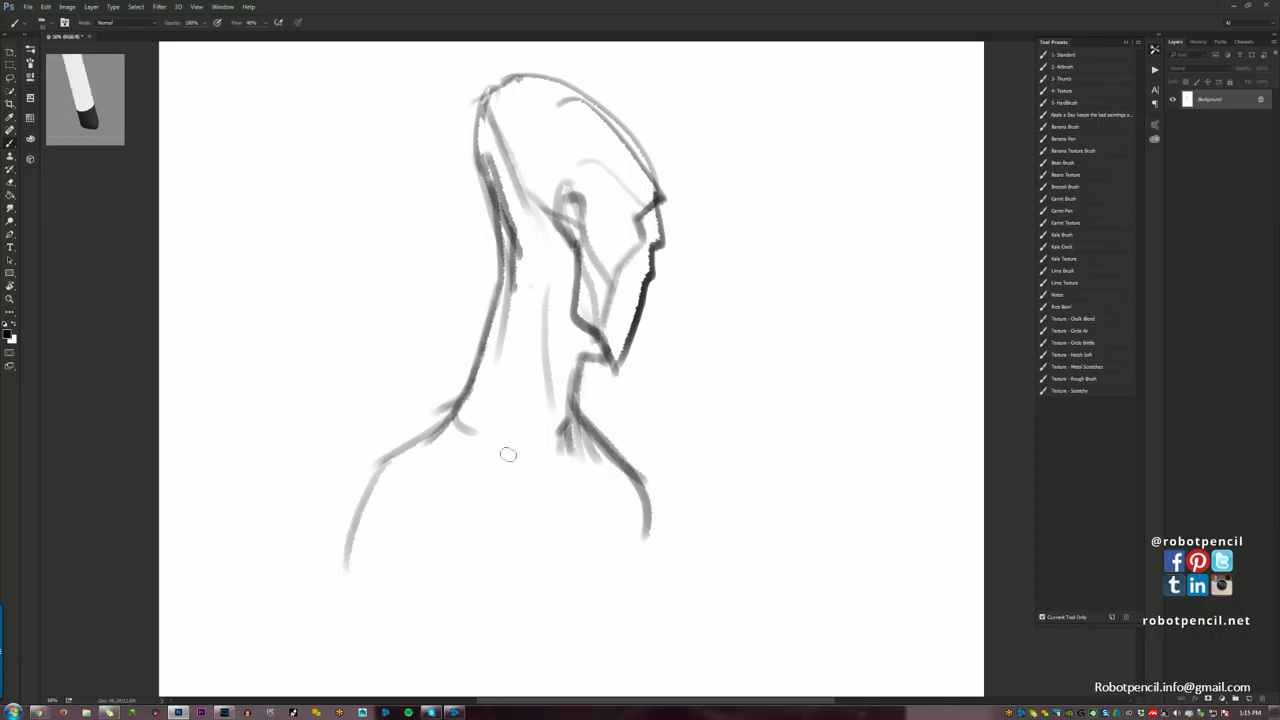
Sketch looping swept hair on the head and add a dark eyebrow, eye and mouth to the face.
mouse_move(500, 92)
left_mouse_down()
mouse_move(613, 65)
mouse_move(532, 97)
mouse_move(658, 104)
mouse_move(564, 111)
mouse_move(674, 146)
mouse_move(619, 148)
mouse_move(597, 126)
mouse_move(577, 171)
mouse_move(540, 132)
left_mouse_up()
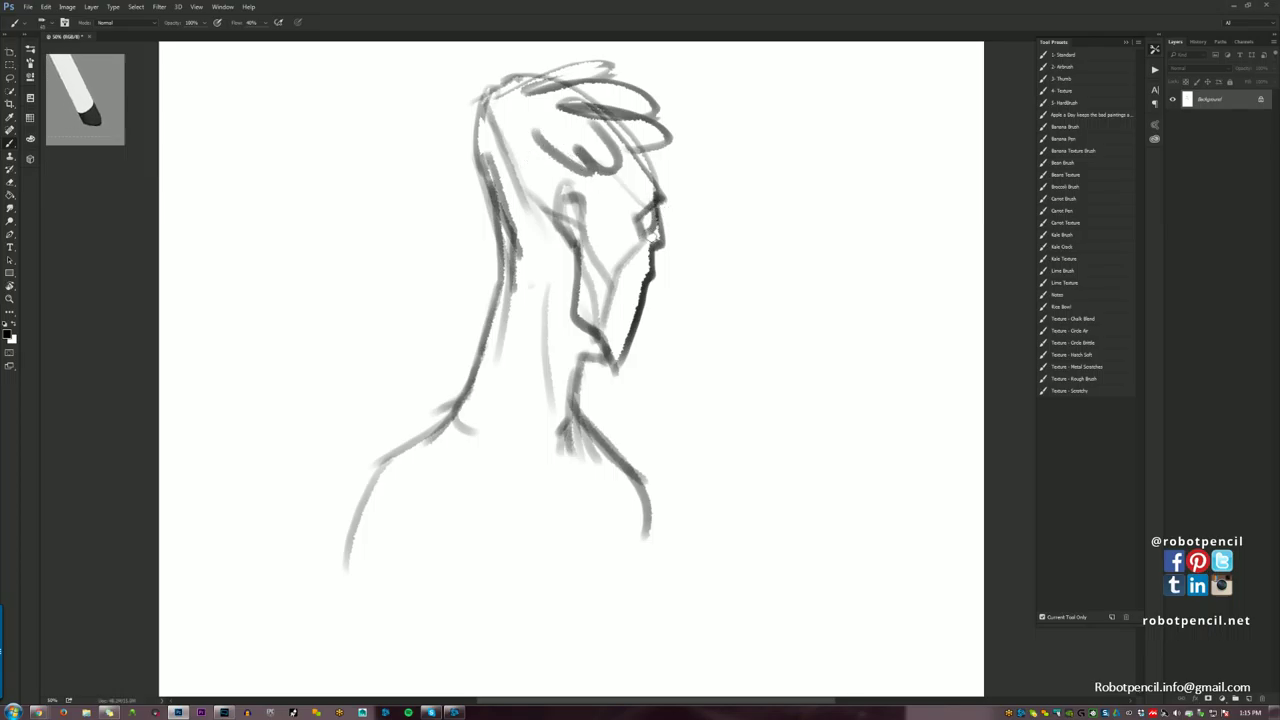
left_click_drag(645, 188, 660, 222)
left_click_drag(645, 268, 628, 298)
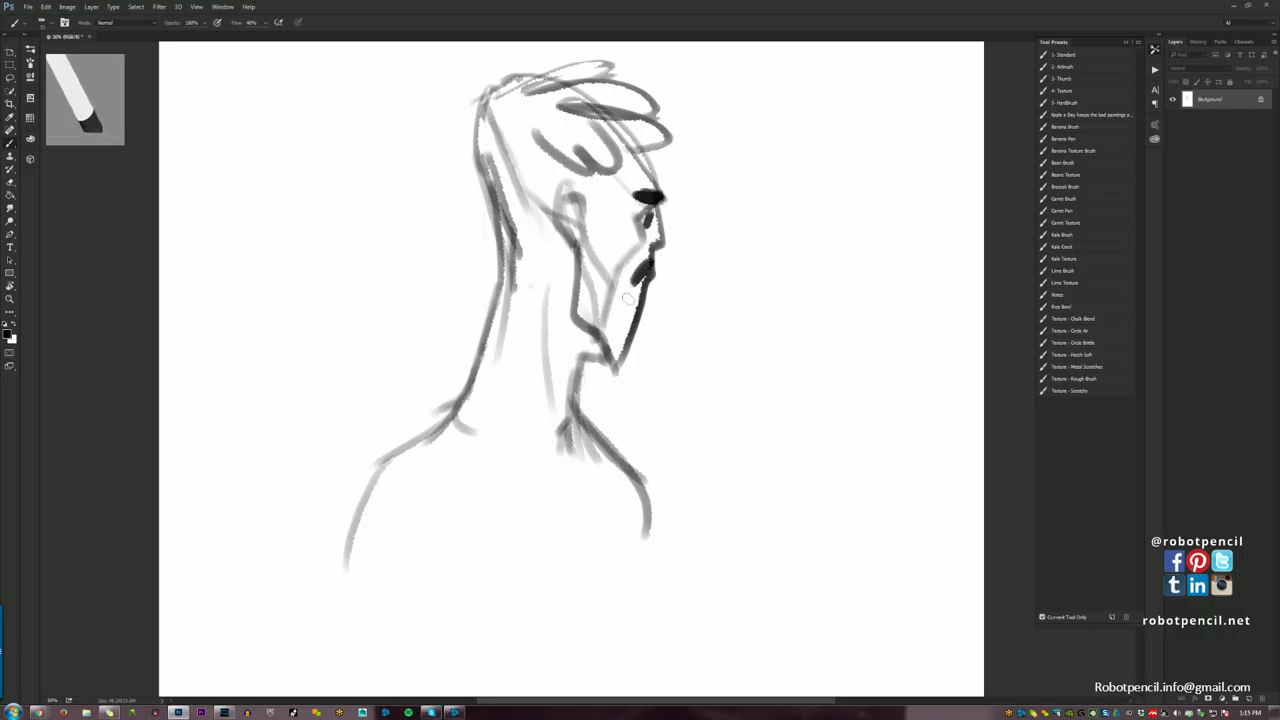
Flip the canvas horizontally and reinforce the jaw, ear and nose lines of the portrait.
key("F2")
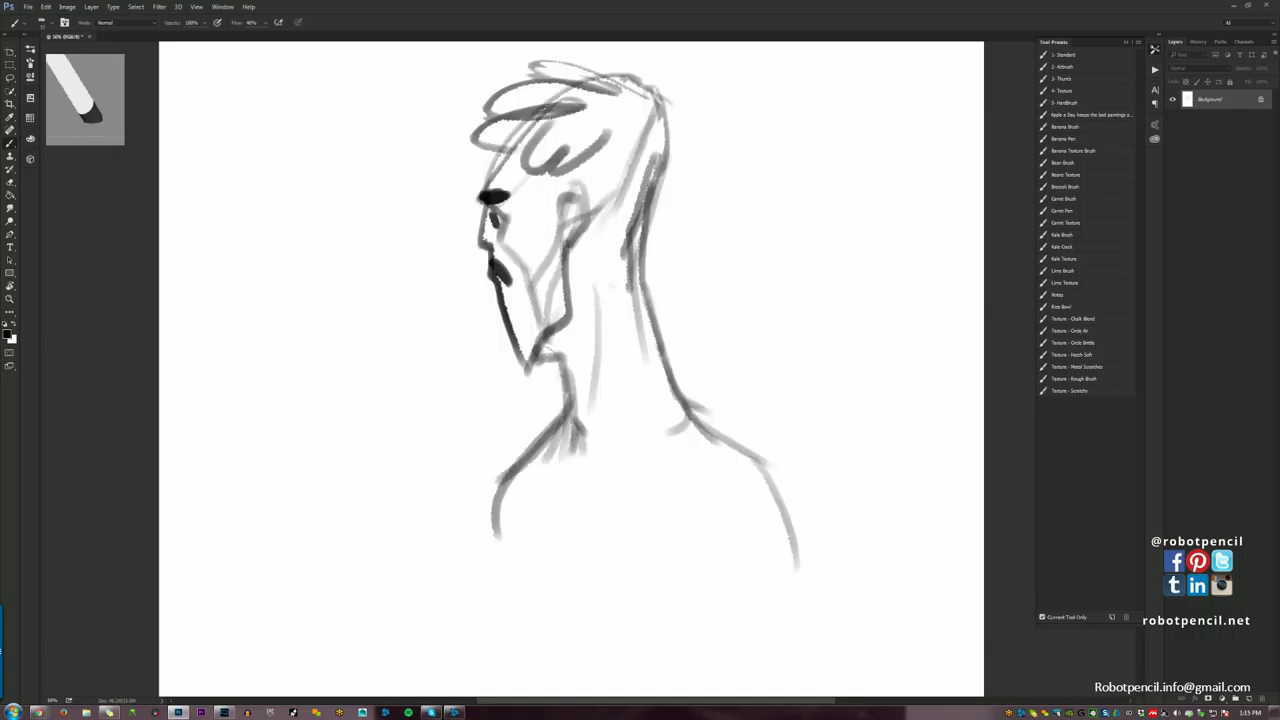
mouse_move(516, 348)
left_mouse_down()
mouse_move(538, 370)
mouse_move(571, 320)
left_mouse_up()
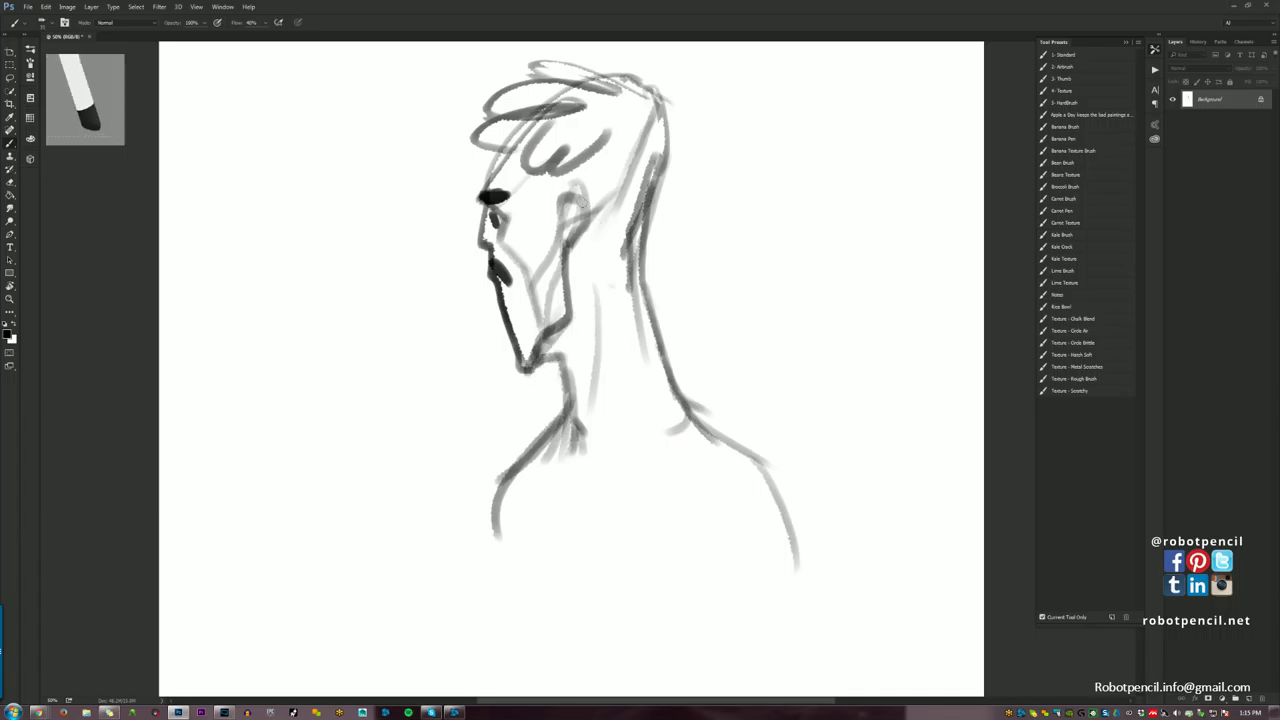
left_click_drag(568, 215, 585, 203)
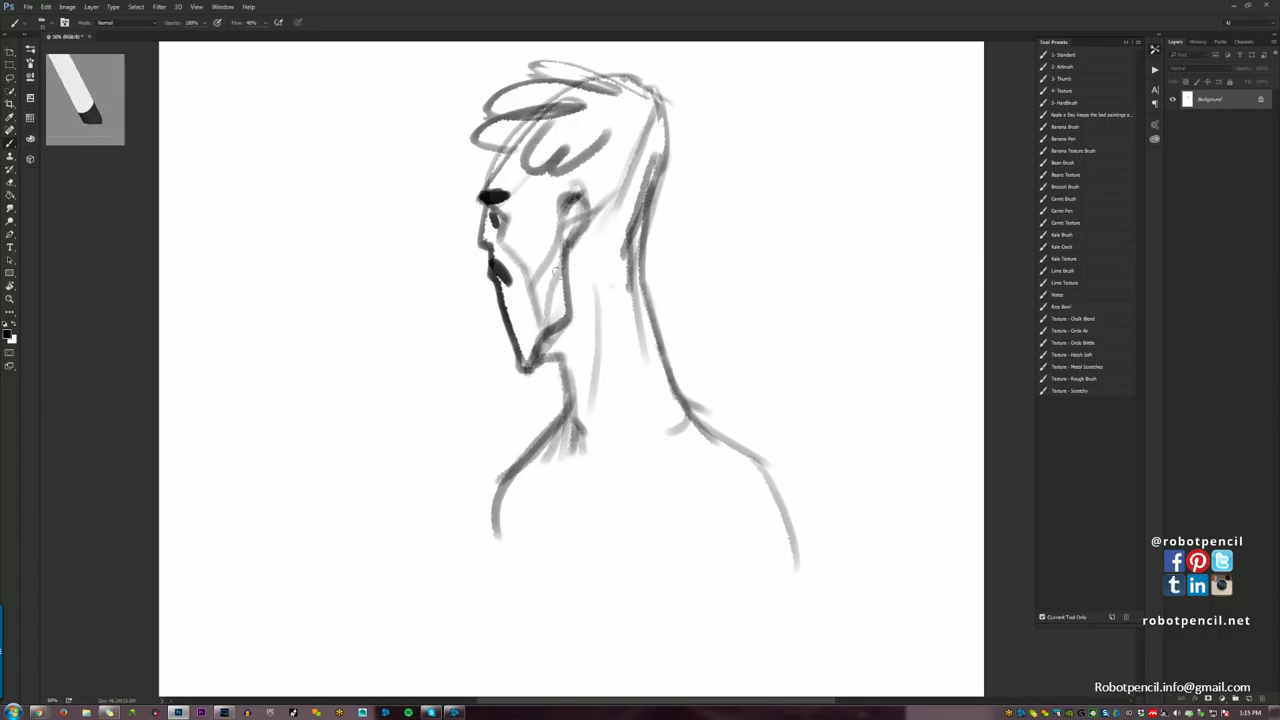
left_click_drag(486, 214, 490, 254)
Add looping hair strands around the ear, nape and crown, and redraw the front of the neck under the chin.
mouse_move(604, 150)
left_mouse_down()
mouse_move(604, 188)
mouse_move(557, 182)
mouse_move(599, 223)
mouse_move(596, 200)
mouse_move(609, 202)
mouse_move(616, 259)
mouse_move(658, 247)
mouse_move(678, 170)
left_mouse_up()
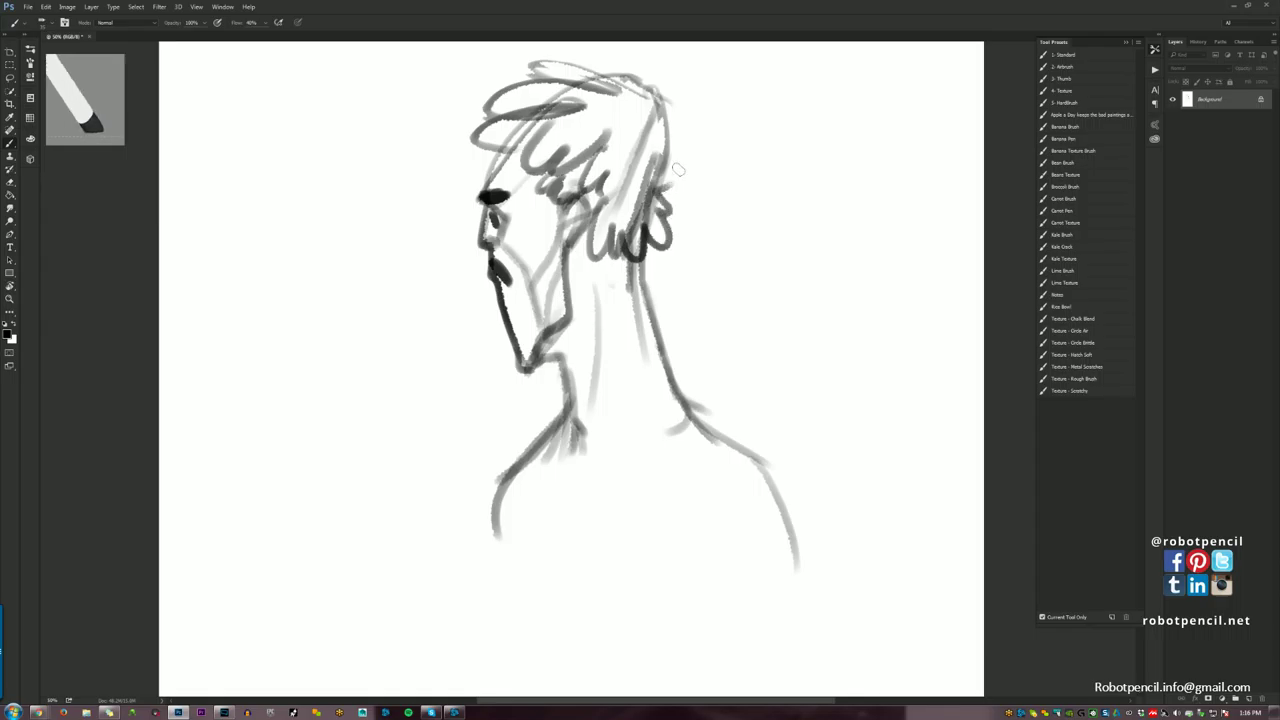
mouse_move(609, 73)
left_mouse_down()
mouse_move(655, 88)
mouse_move(658, 346)
left_mouse_up()
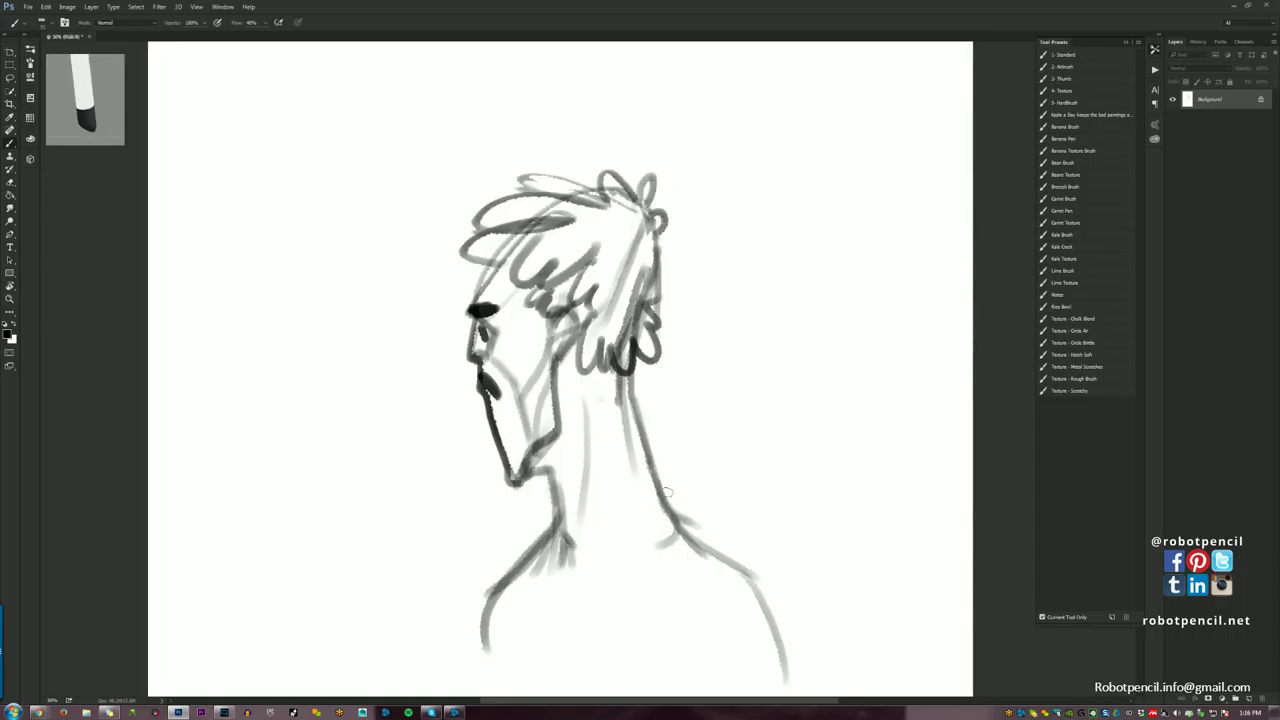
mouse_move(535, 480)
left_mouse_down()
mouse_move(571, 450)
mouse_move(524, 480)
mouse_move(565, 468)
mouse_move(562, 492)
mouse_move(518, 482)
mouse_move(560, 466)
mouse_move(576, 539)
left_mouse_up()
Flip the canvas horizontally, redraw the back of the neck and shoulder line, and reinforce the nape hair and jaw.
key("ctrl+shift+h")
left_click_drag(501, 363, 442, 538)
left_click_drag(476, 487, 443, 540)
key("e")
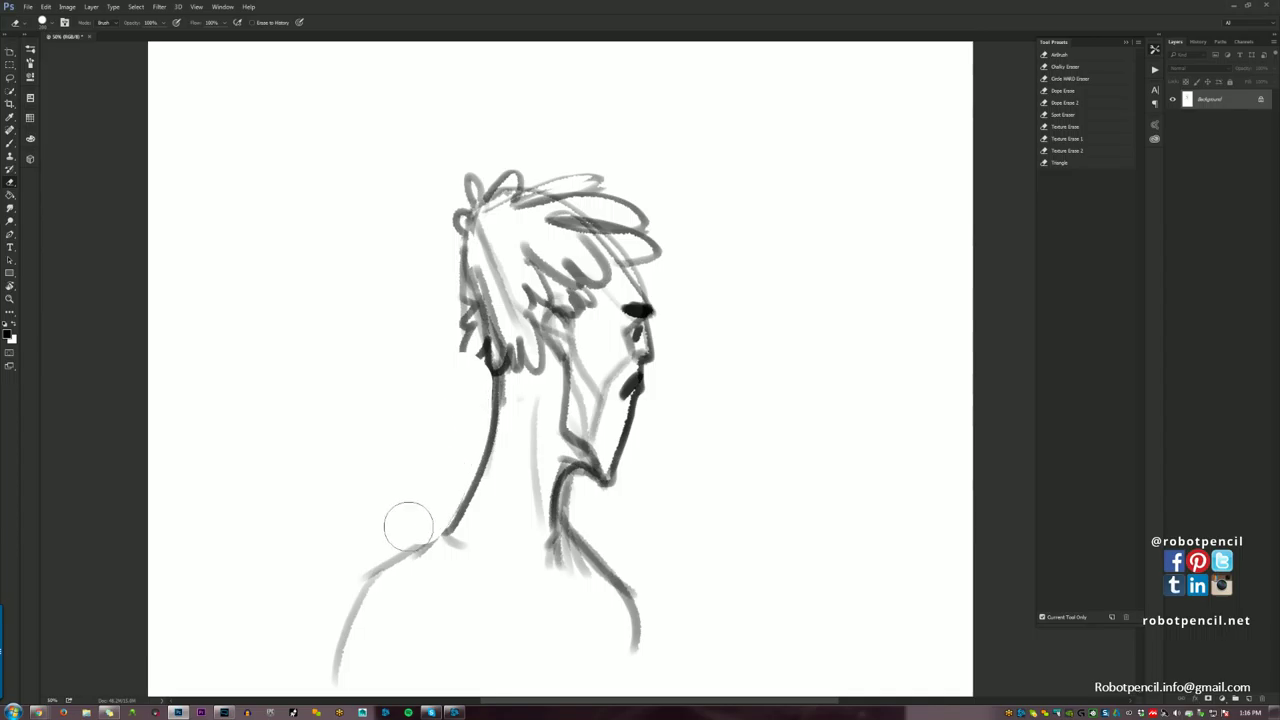
key("b")
mouse_move(480, 364)
left_mouse_down()
mouse_move(489, 344)
mouse_move(505, 363)
mouse_move(480, 454)
left_mouse_up()
mouse_move(504, 367)
left_mouse_down()
mouse_move(520, 397)
mouse_move(519, 367)
mouse_move(544, 364)
left_mouse_up()
left_click_drag(605, 481, 647, 382)
Erase the back neck line and redraw it straighter from the nape, running into a sloping, rounded back shoulder.
key("e")
mouse_move(514, 301)
left_mouse_down()
mouse_move(510, 369)
mouse_move(442, 488)
left_mouse_up()
key("b")
left_click_drag(543, 275, 500, 465)
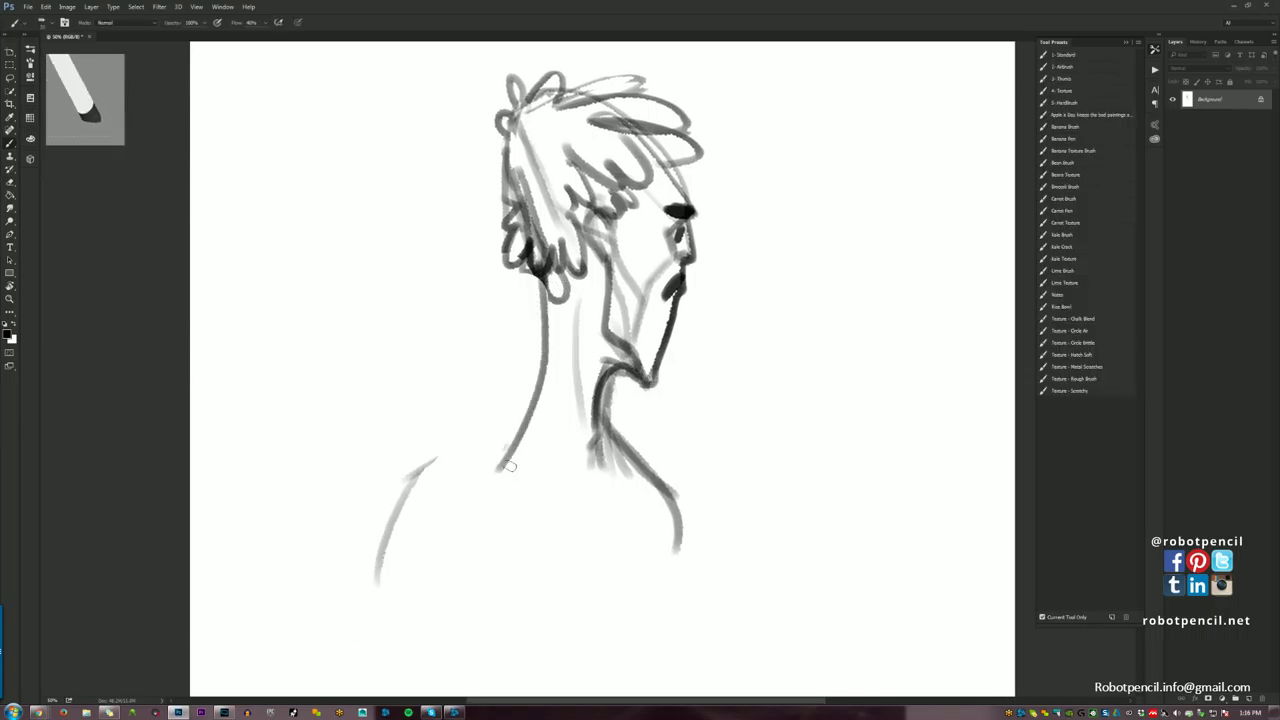
key("ctrl+z")
mouse_move(536, 280)
left_mouse_down()
mouse_move(508, 447)
mouse_move(403, 488)
left_mouse_up()
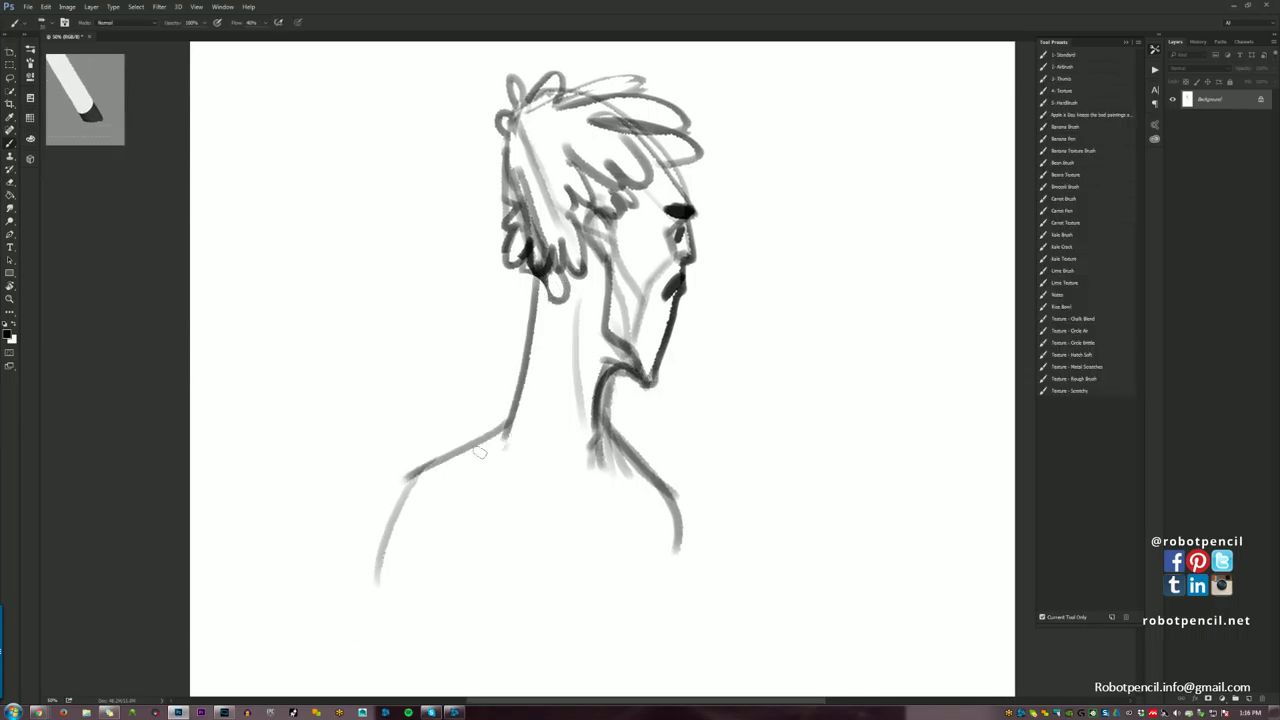
key("ctrl+z")
left_click_drag(508, 436, 431, 481)
left_click_drag(507, 437, 392, 564)
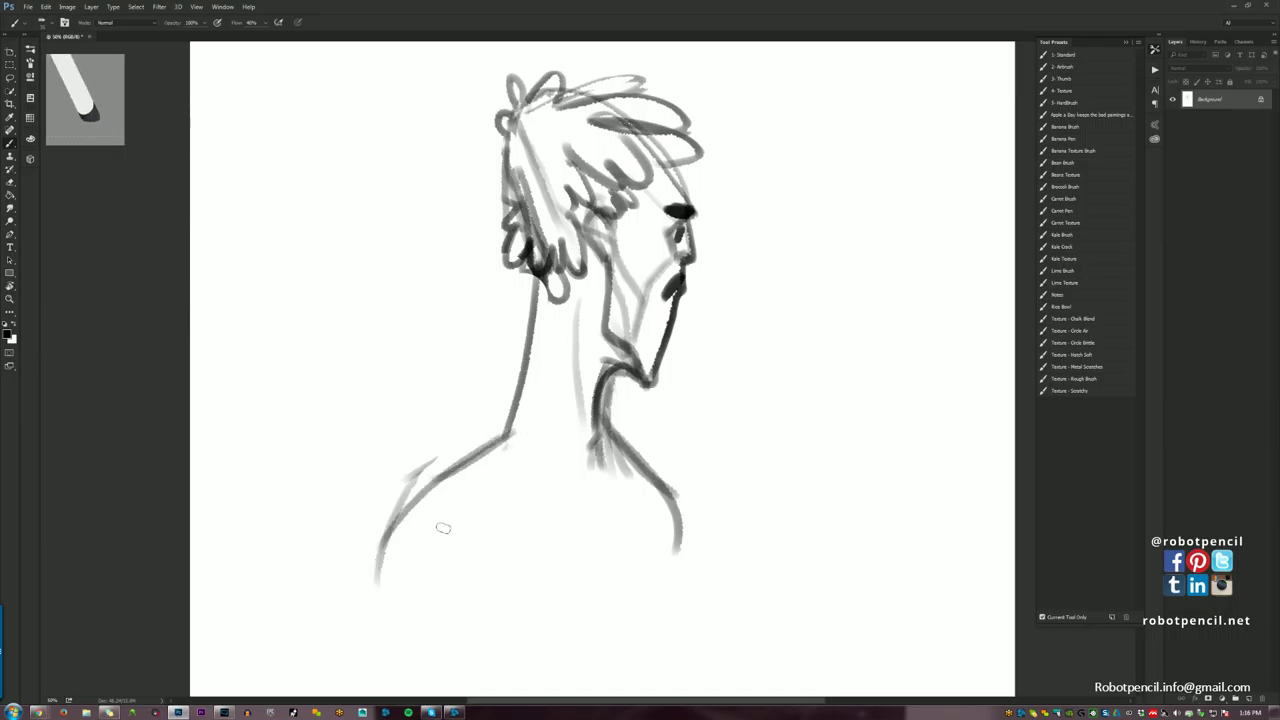
Trim the stray collar strokes and refine the front contour from the throat down to the front shoulder.
key("e")
mouse_move(634, 429)
left_mouse_down()
mouse_move(686, 500)
mouse_move(633, 462)
mouse_move(678, 566)
left_mouse_up()
key("b")
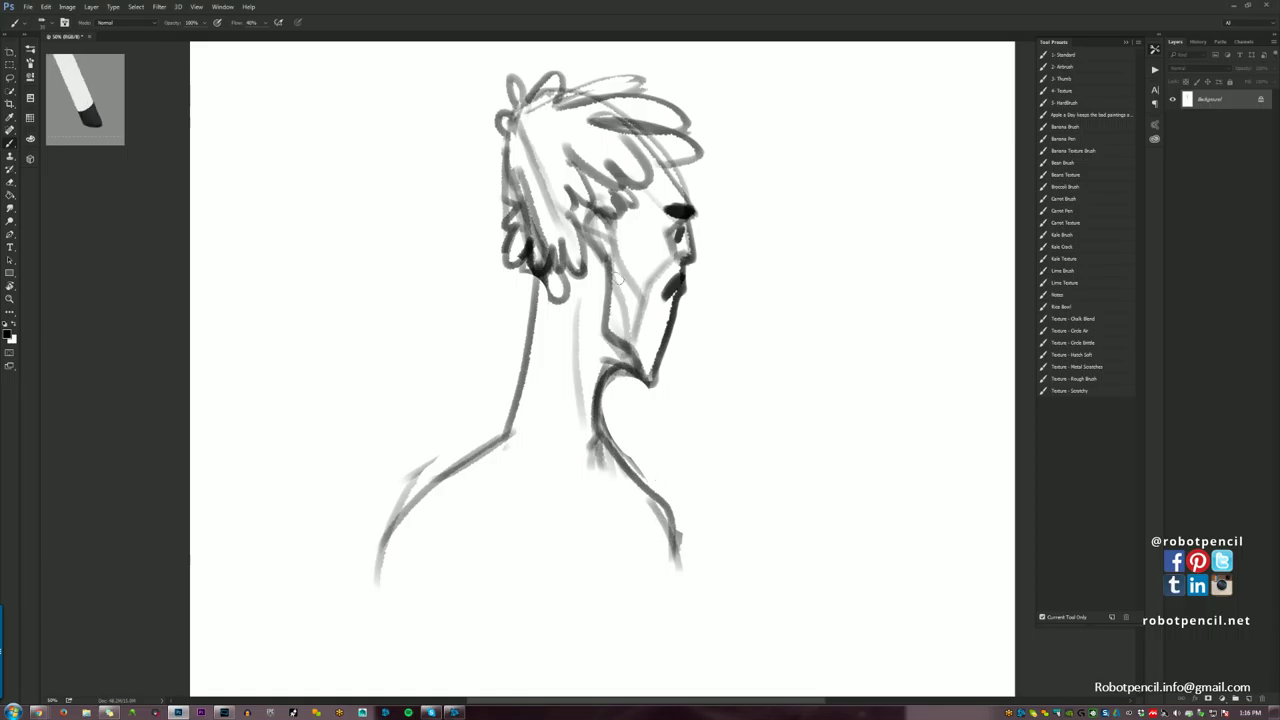
Give the eraser a pencil-type brush tip and clean up the stray lines under the jaw and along the throat.
key("e")
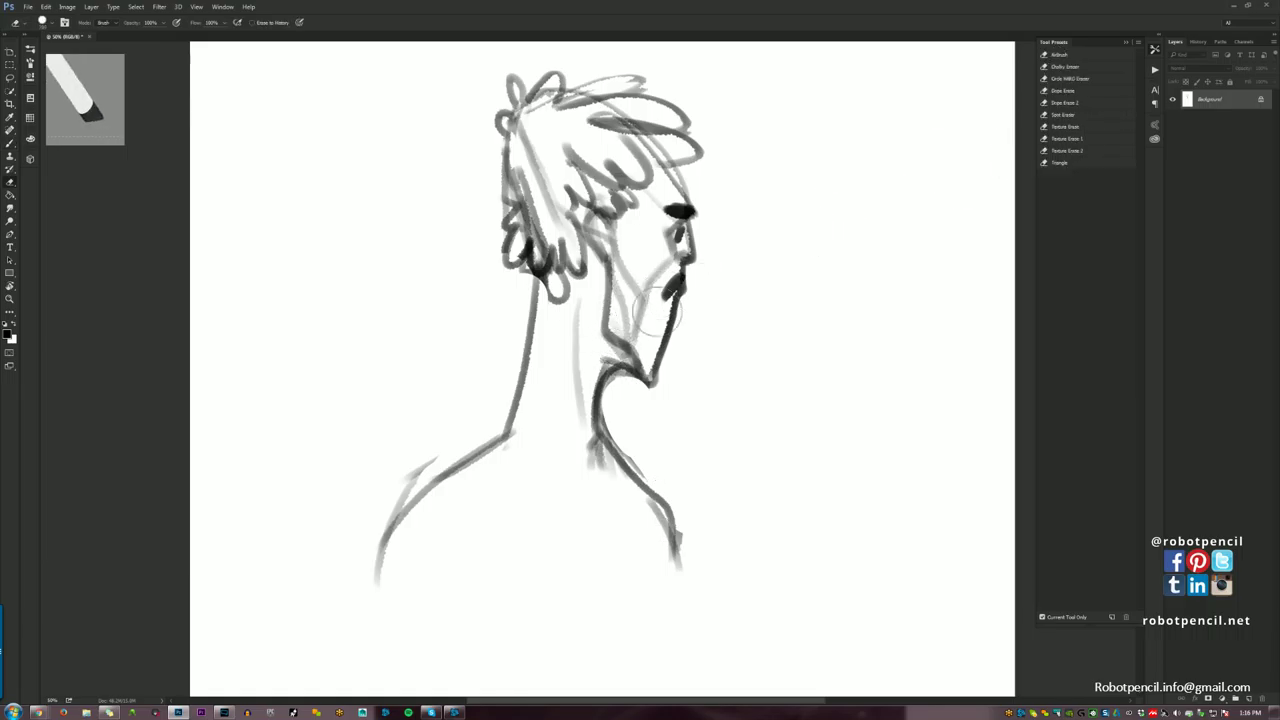
right_click(600, 360)
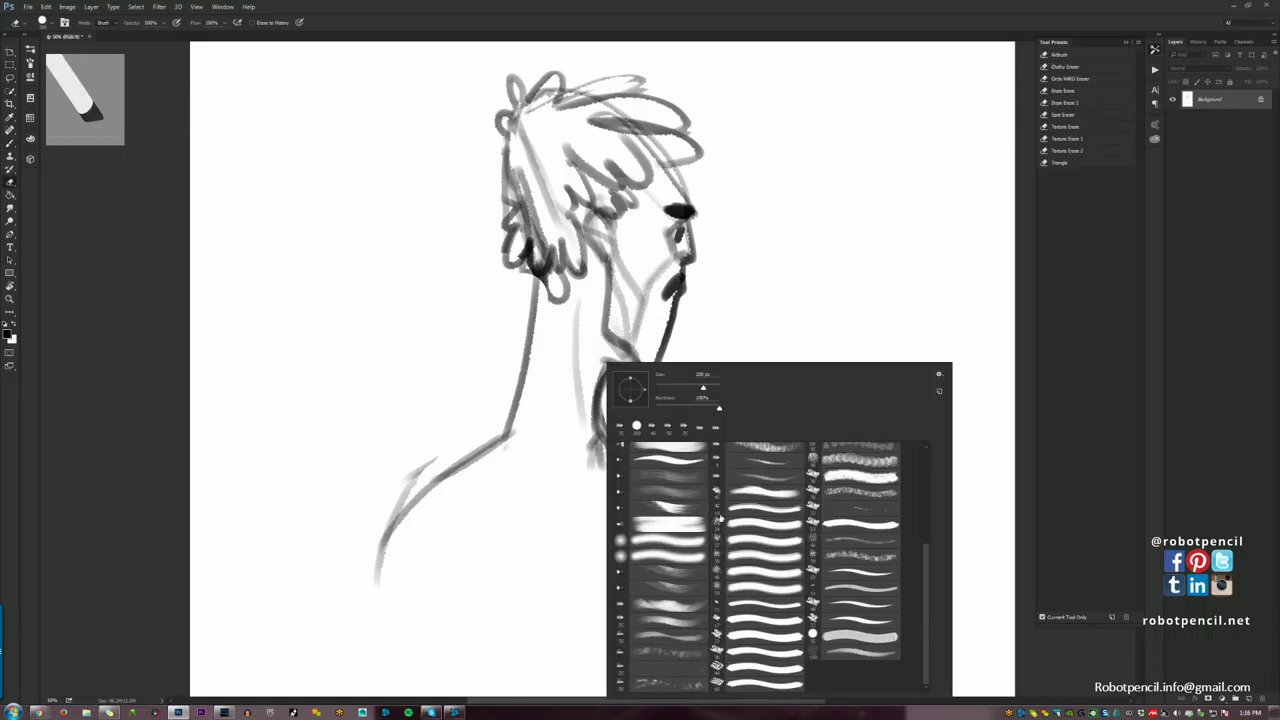
left_click(685, 624)
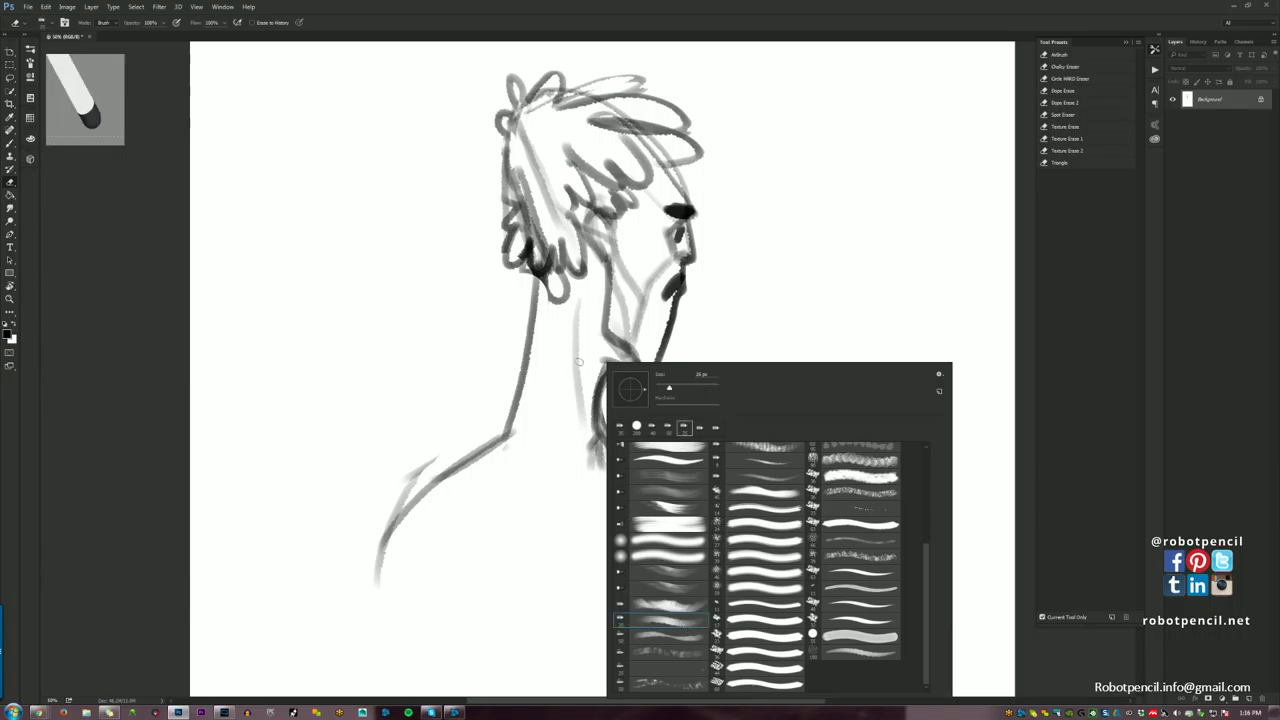
left_click(606, 356)
left_click_drag(600, 368, 588, 433)
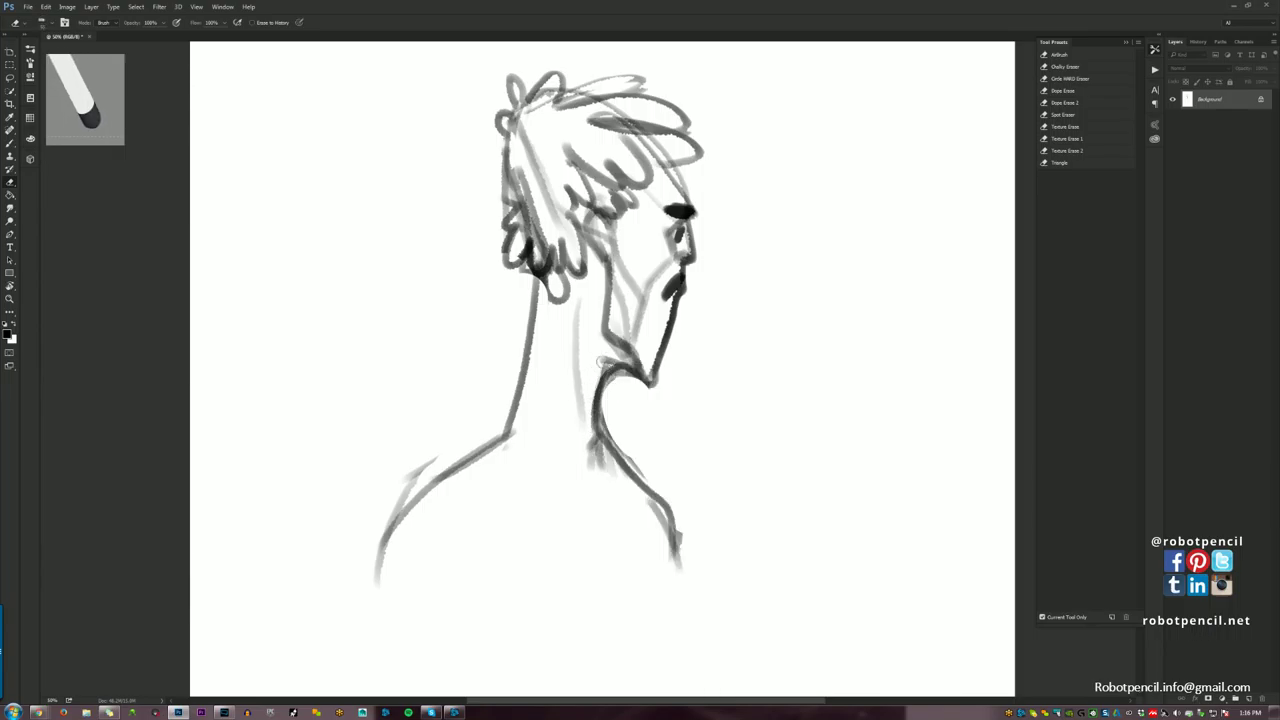
mouse_move(601, 362)
left_mouse_down()
mouse_move(598, 420)
mouse_move(612, 365)
mouse_move(635, 390)
mouse_move(640, 378)
mouse_move(625, 395)
mouse_move(610, 375)
mouse_move(625, 330)
mouse_move(634, 373)
mouse_move(625, 300)
mouse_move(643, 272)
mouse_move(635, 350)
mouse_move(608, 350)
mouse_move(593, 436)
left_mouse_up()
Erase the heavy cheek and jaw construction lines, then flip the canvas horizontally.
key("b")
key("e")
mouse_move(620, 298)
left_mouse_down()
mouse_move(608, 330)
mouse_move(636, 280)
mouse_move(645, 307)
mouse_move(632, 335)
mouse_move(661, 372)
left_mouse_up()
key("F2")
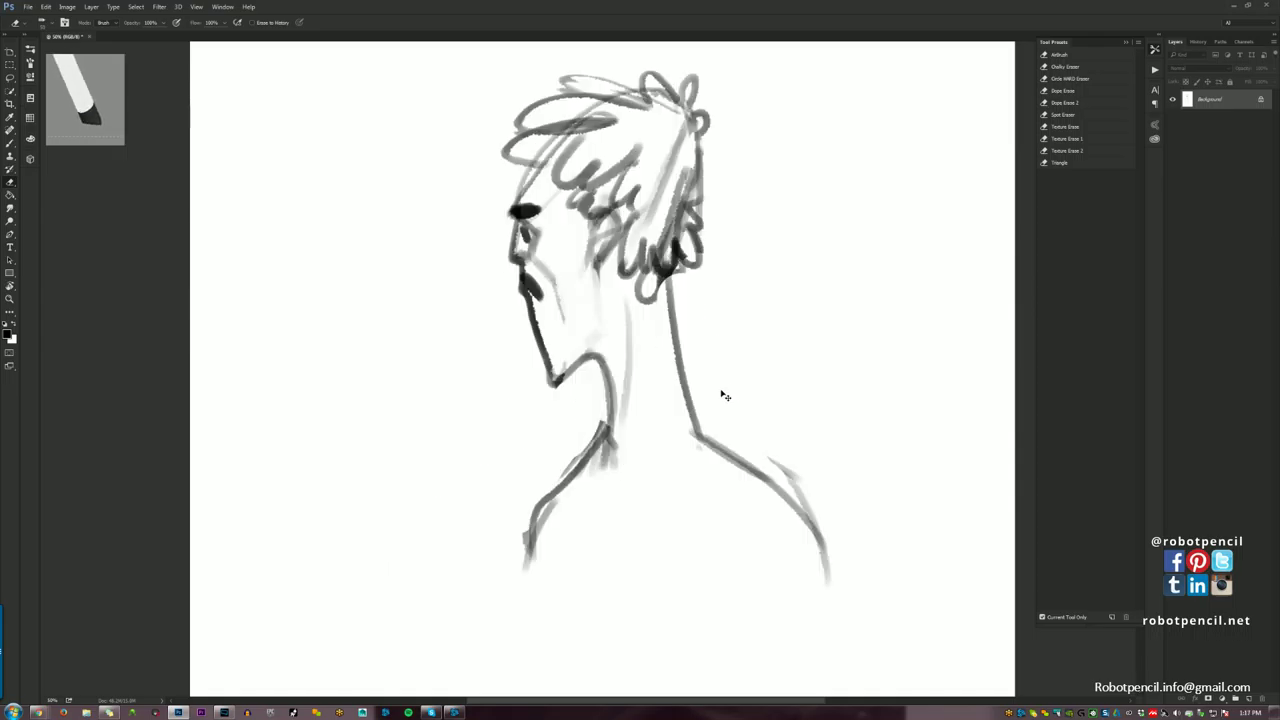
left_click_drag(683, 460, 672, 345)
Start a small front-facing face below the shoulders with two black eyebrows and two oval eyes.
key("z")
left_click(687, 431, "alt")
left_click(687, 432, "alt")
key("b")
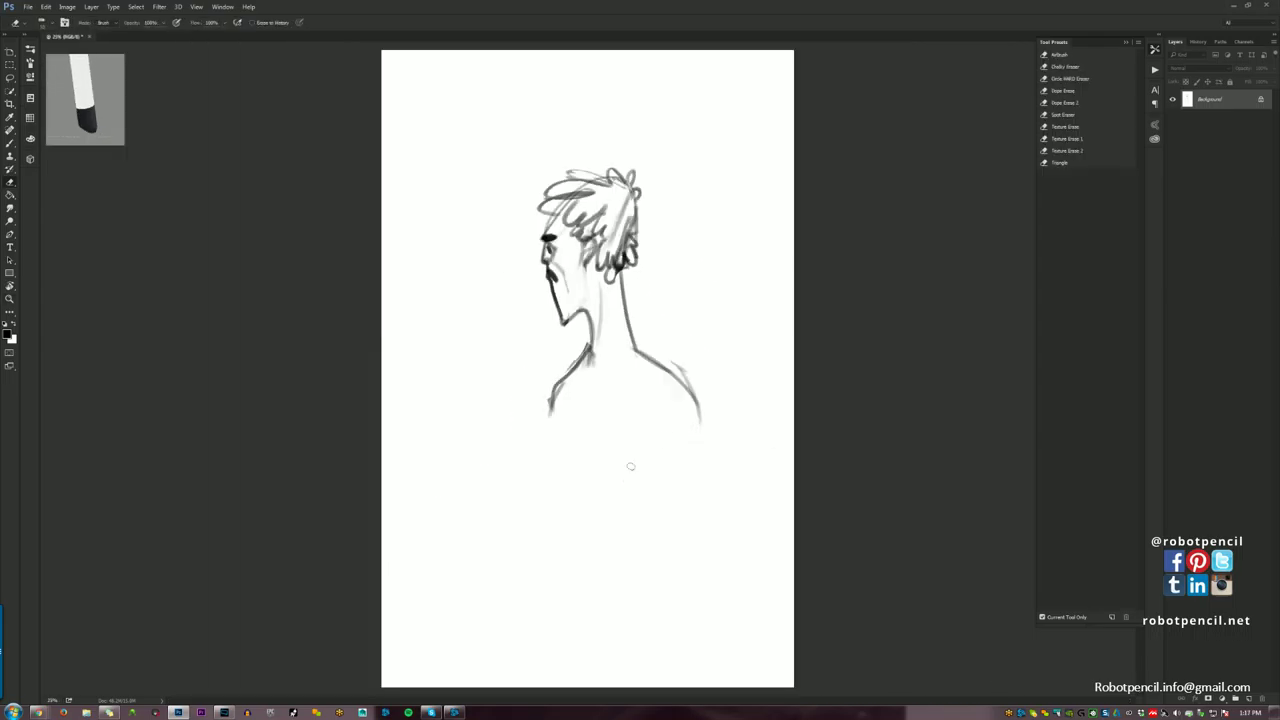
key("z")
left_click(619, 470)
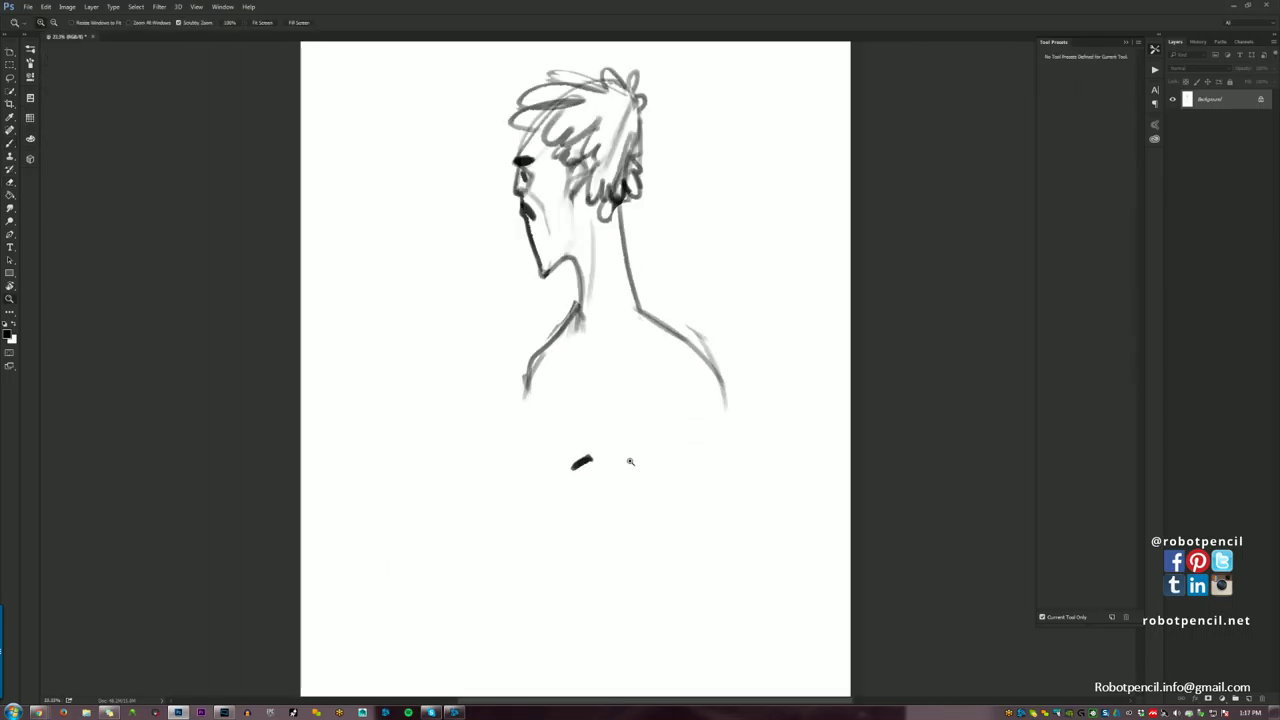
left_click(621, 462)
key("b")
left_click_drag(605, 451, 638, 455)
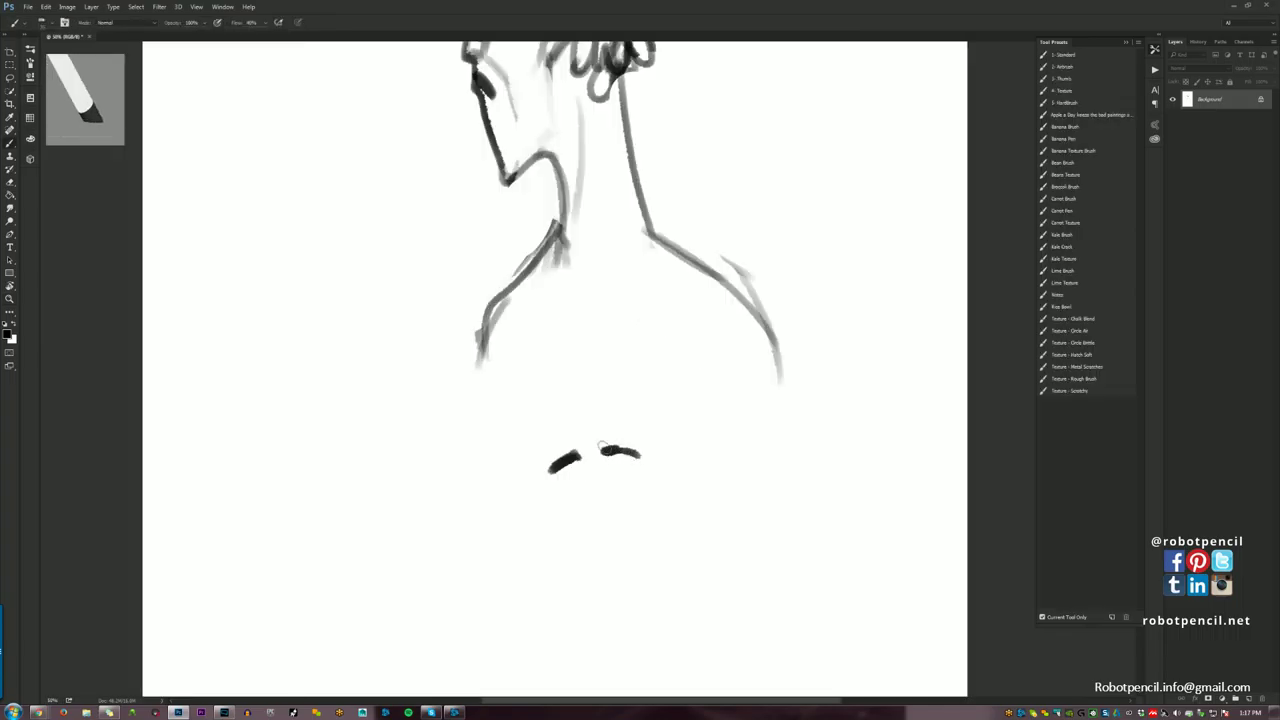
mouse_move(601, 493)
left_mouse_down()
mouse_move(596, 410)
mouse_move(563, 396)
mouse_move(564, 410)
mouse_move(564, 390)
mouse_move(615, 402)
left_mouse_up()
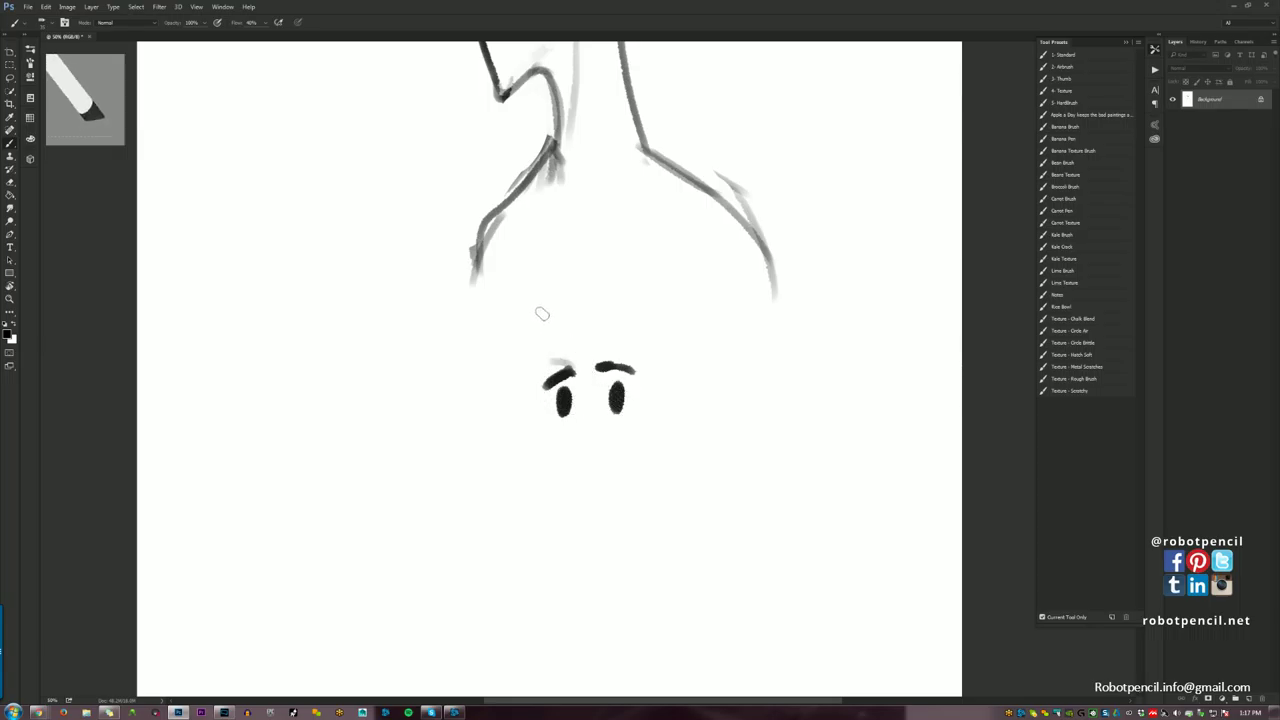
Draw the nose in gray strokes and add a short mouth with a lower-lip mark to the small face.
left_click_drag(541, 312, 540, 488)
key("ctrl+z")
mouse_move(590, 407)
left_mouse_down()
mouse_move(581, 447)
mouse_move(612, 448)
mouse_move(564, 447)
mouse_move(612, 447)
left_mouse_up()
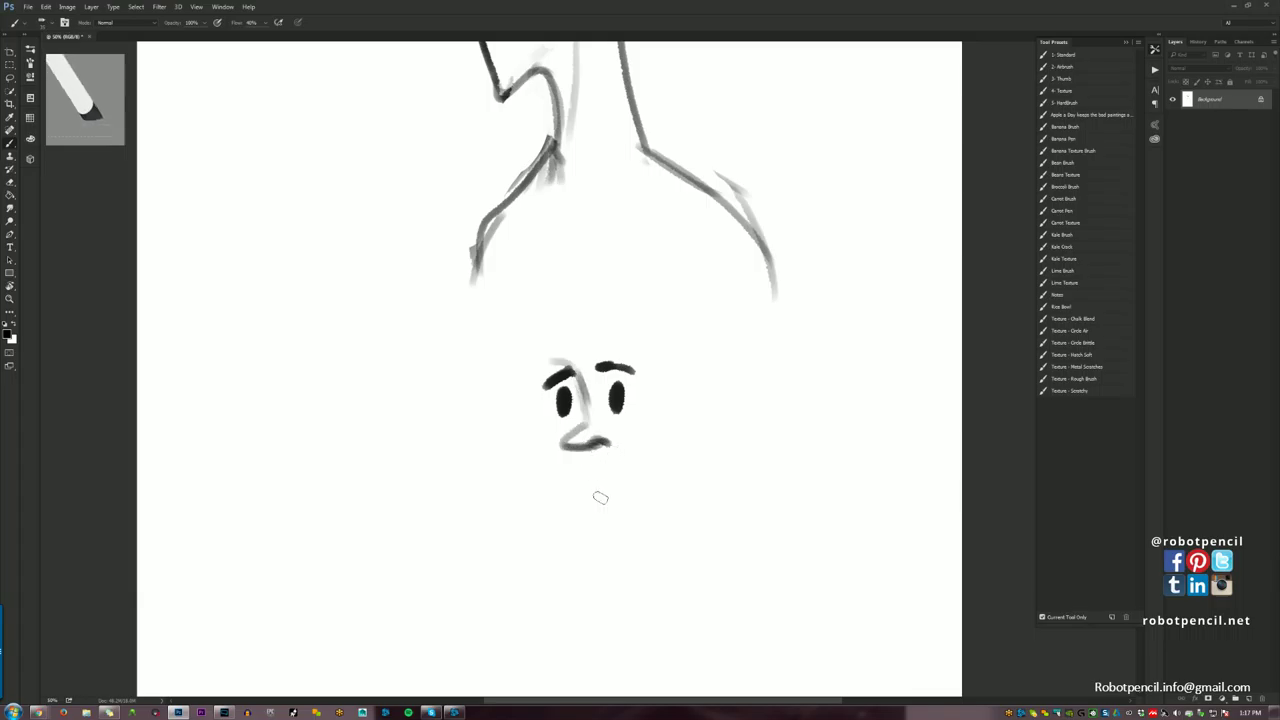
left_click_drag(583, 477, 646, 470)
left_click_drag(600, 484, 612, 486)
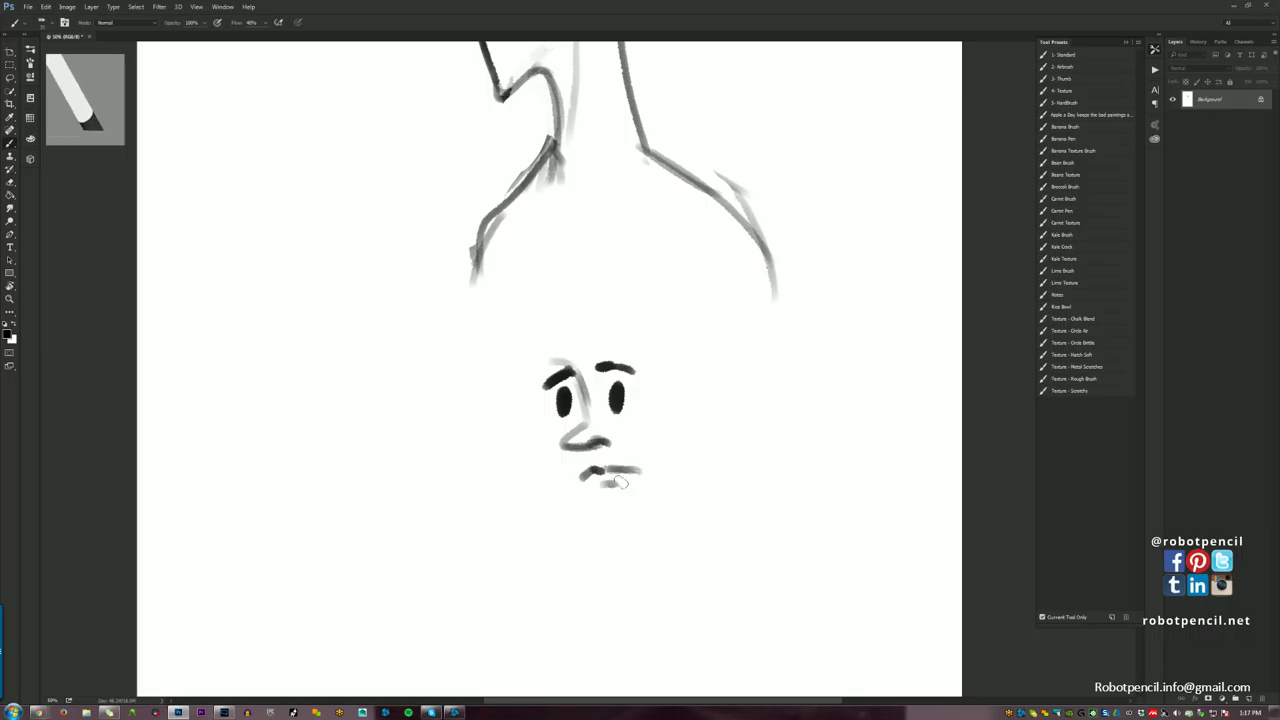
Outline the cheeks and pointed chin of the small face and add looping curls of hair above the forehead.
mouse_move(544, 388)
left_mouse_down()
mouse_move(583, 531)
mouse_move(597, 533)
left_mouse_up()
mouse_move(567, 492)
left_mouse_down()
mouse_move(603, 535)
mouse_move(662, 497)
left_mouse_up()
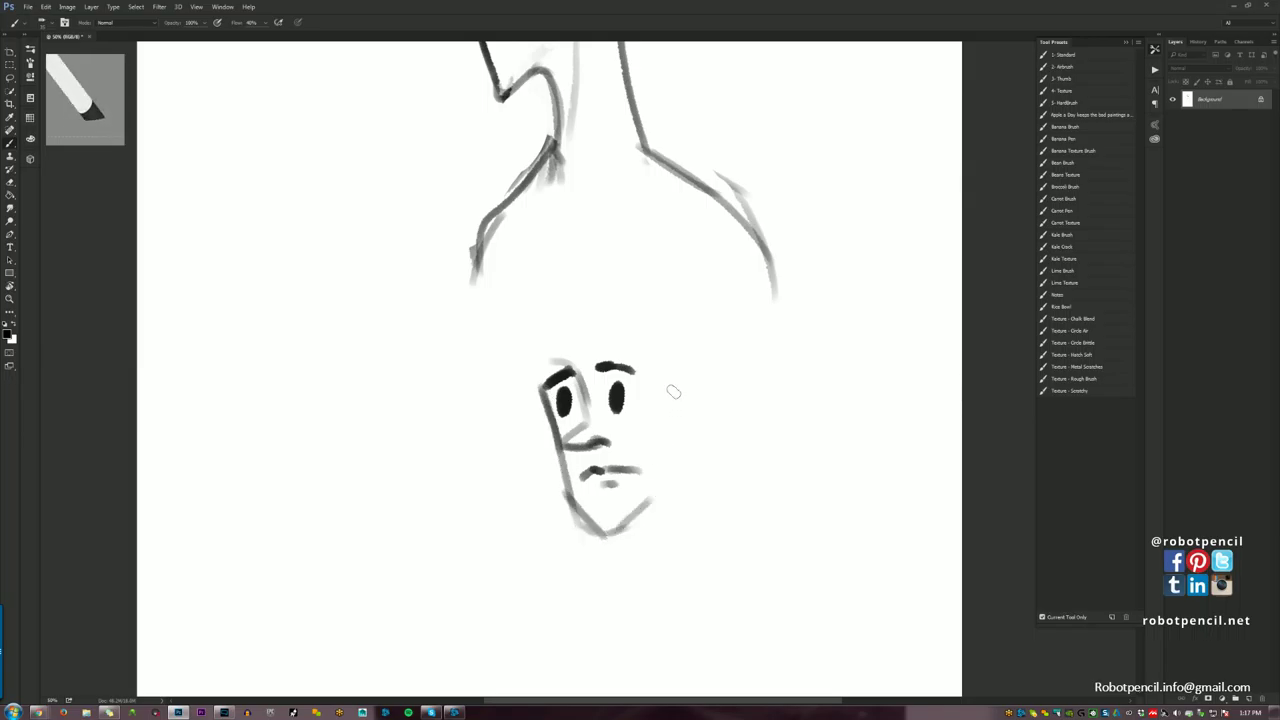
left_click_drag(671, 389, 648, 528)
mouse_move(537, 385)
left_mouse_down()
mouse_move(625, 262)
mouse_move(624, 301)
left_mouse_up()
mouse_move(546, 334)
left_mouse_down()
mouse_move(566, 354)
mouse_move(545, 350)
mouse_move(580, 347)
mouse_move(540, 412)
mouse_move(548, 420)
left_mouse_up()
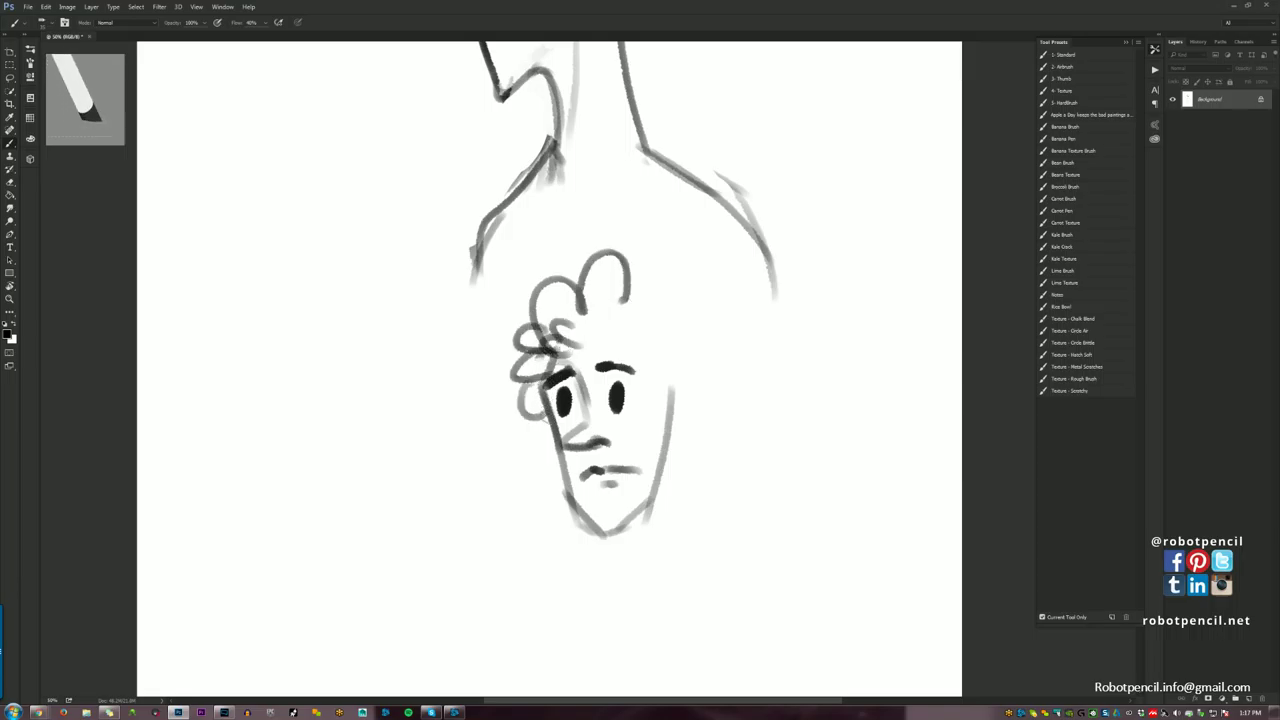
mouse_move(590, 332)
left_mouse_down()
mouse_move(605, 300)
mouse_move(640, 300)
mouse_move(677, 350)
left_mouse_up()
Clear all the sketches from the canvas.
mouse_move(682, 492)
left_mouse_down()
mouse_move(686, 463)
mouse_move(690, 478)
left_mouse_up()
left_click(691, 480, "alt")
key("BackSpace")
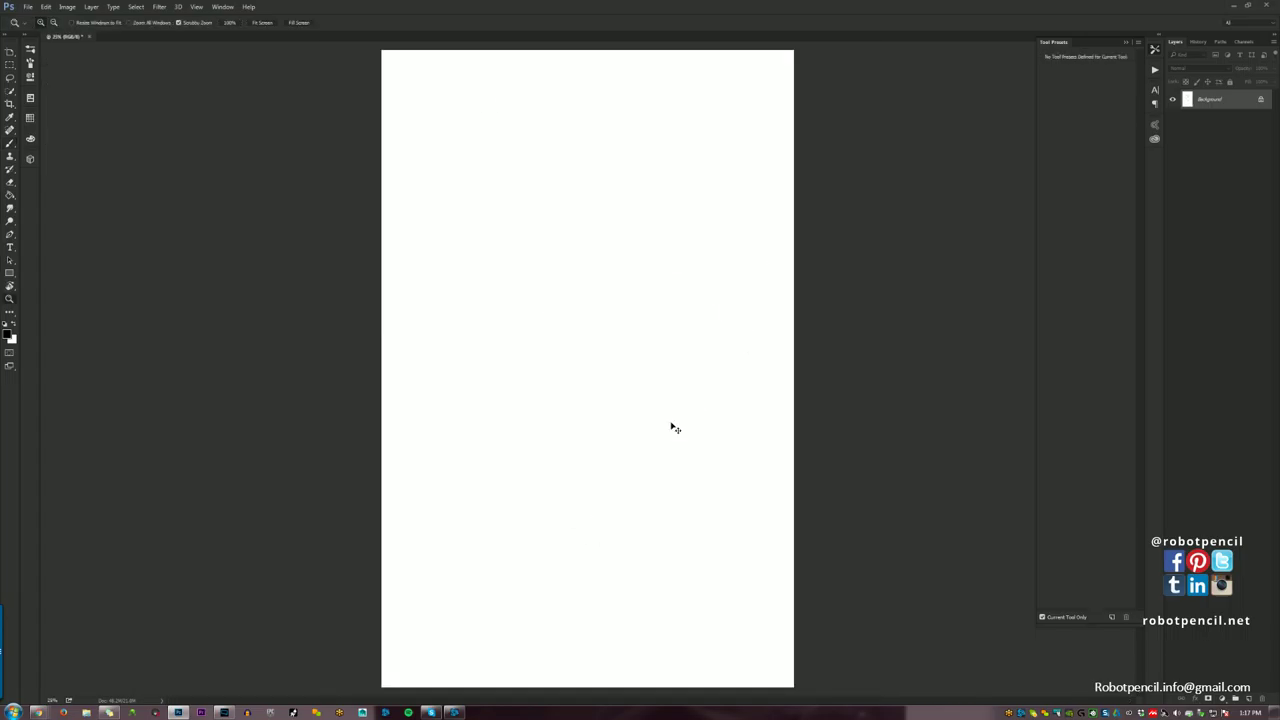
Save the current brush as a new tool preset named Pencil.
key("b")
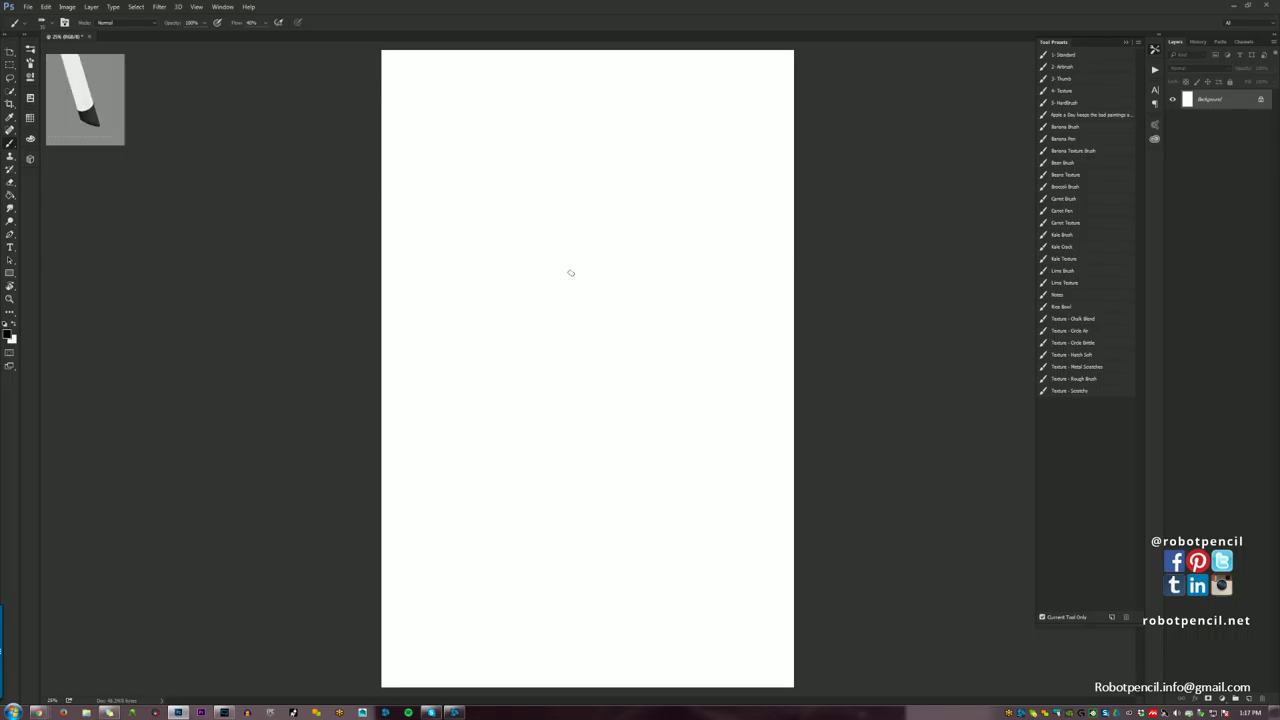
left_click(1117, 617)
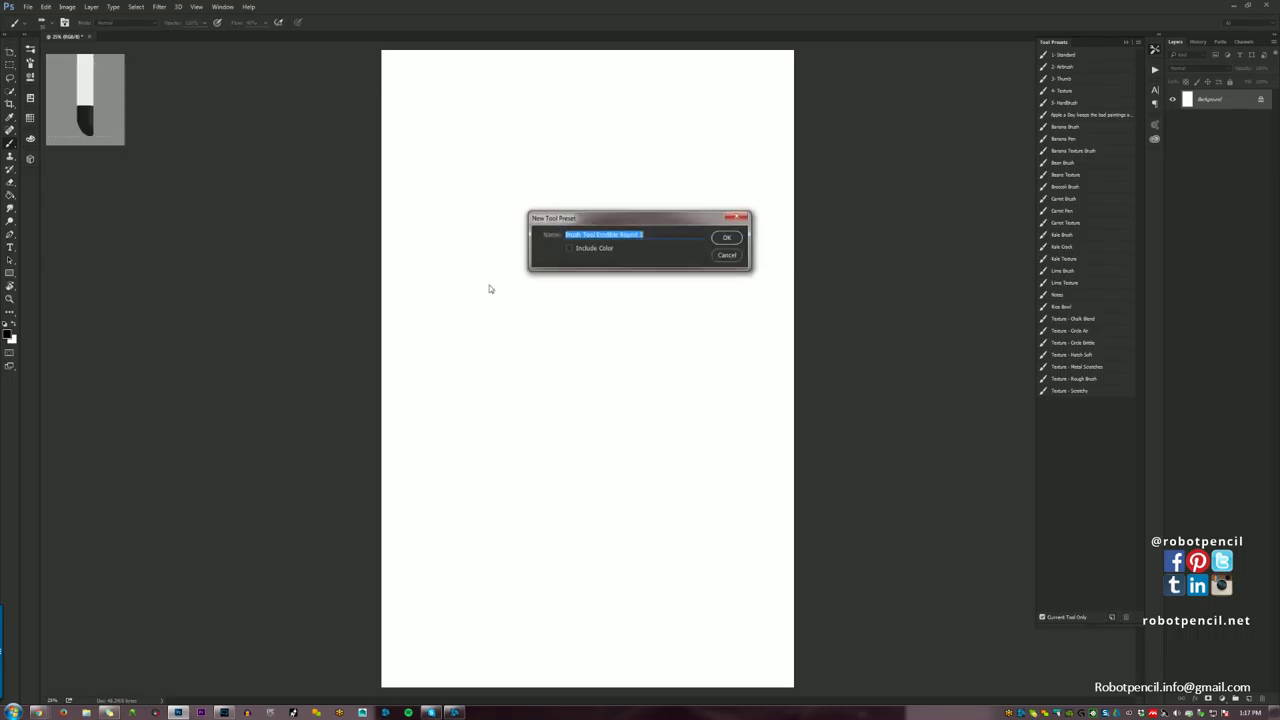
type("HJ")
key("Return")
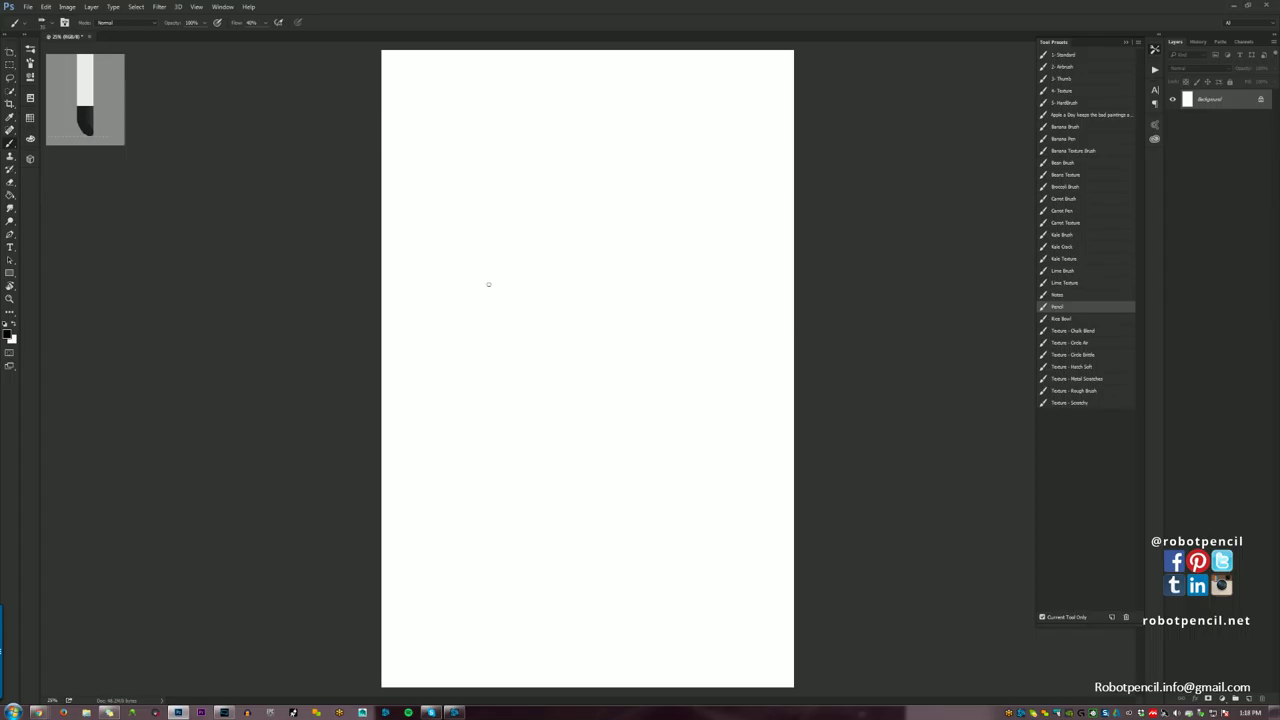
Enlarge the pencil brush and sketch a broad curved line for the top and front of a new head.
scroll(563, 229, "up", 1)
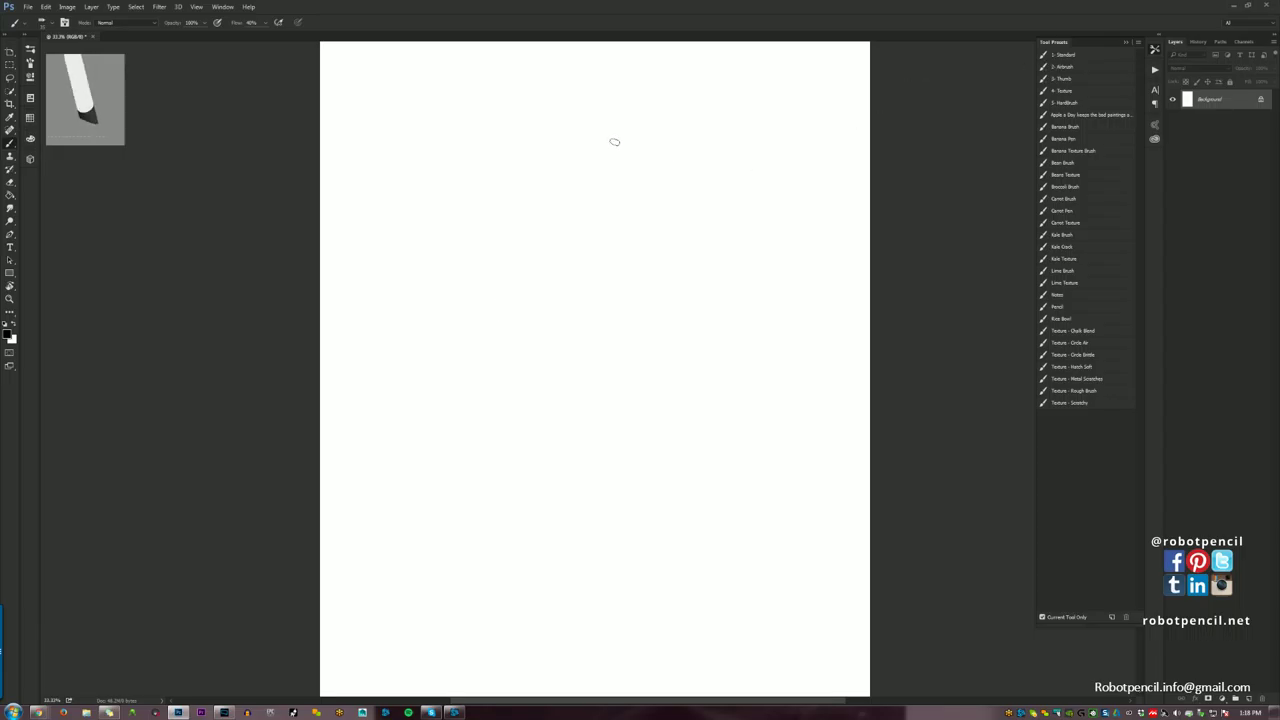
key("]")
key("]")
key("]")
key("]")
key("]")
key("]")
key("]")
key("]")
key("]")
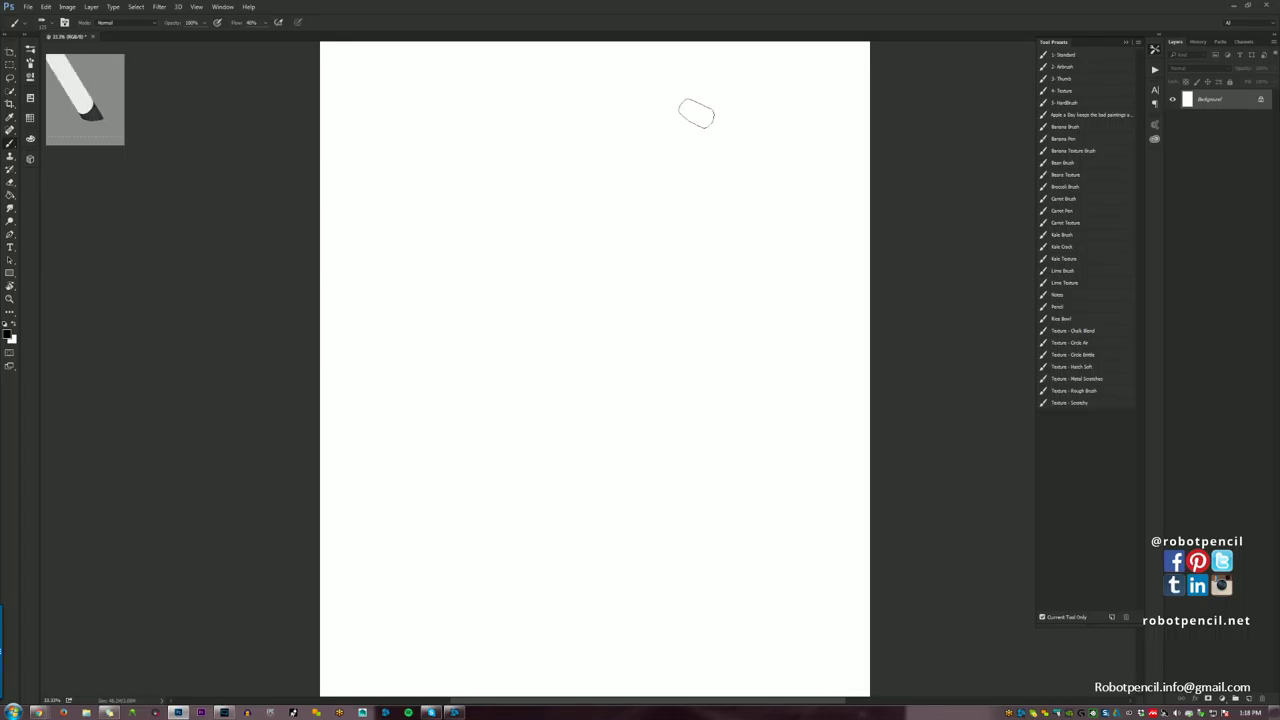
mouse_move(707, 104)
left_mouse_down()
mouse_move(606, 124)
mouse_move(566, 200)
mouse_move(569, 262)
left_mouse_up()
Choose another brush tip, darken the head's curve down to the brow, and undo the short diagonal stroke.
right_click(569, 263)
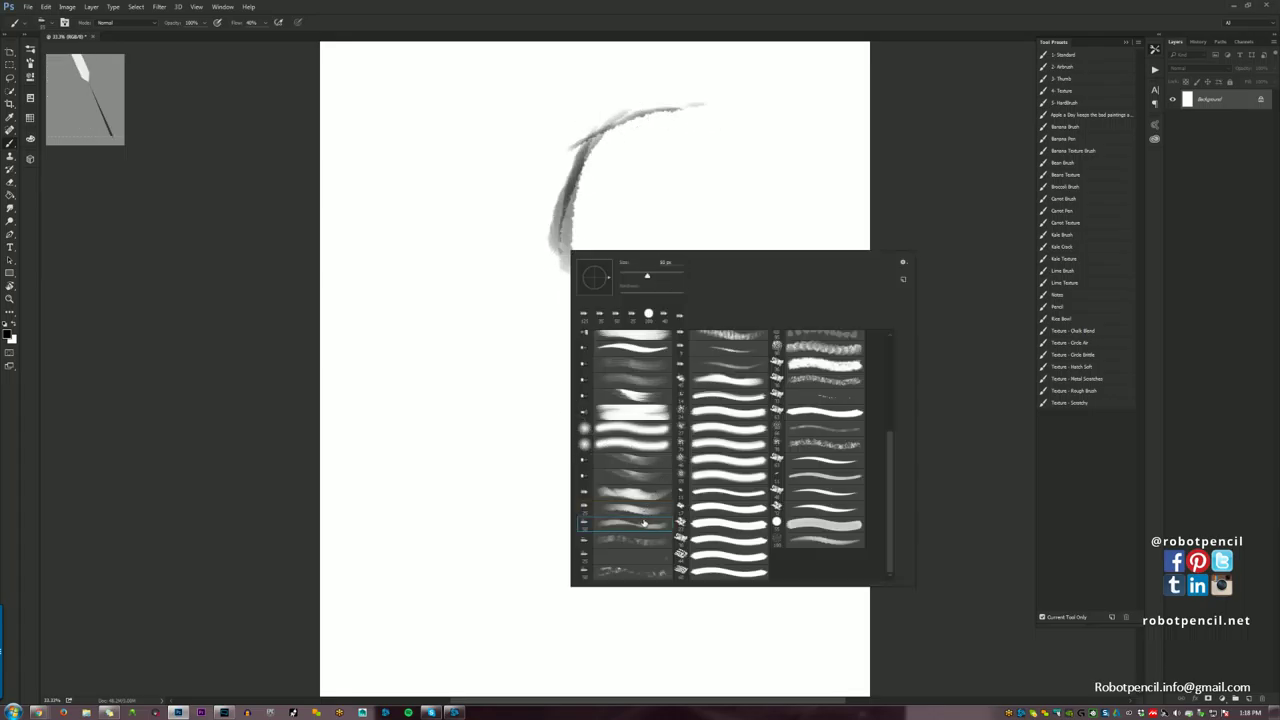
left_click(658, 132)
mouse_move(706, 100)
left_mouse_down()
mouse_move(600, 132)
mouse_move(574, 155)
mouse_move(558, 240)
mouse_move(572, 263)
left_mouse_up()
left_click_drag(600, 219, 575, 266)
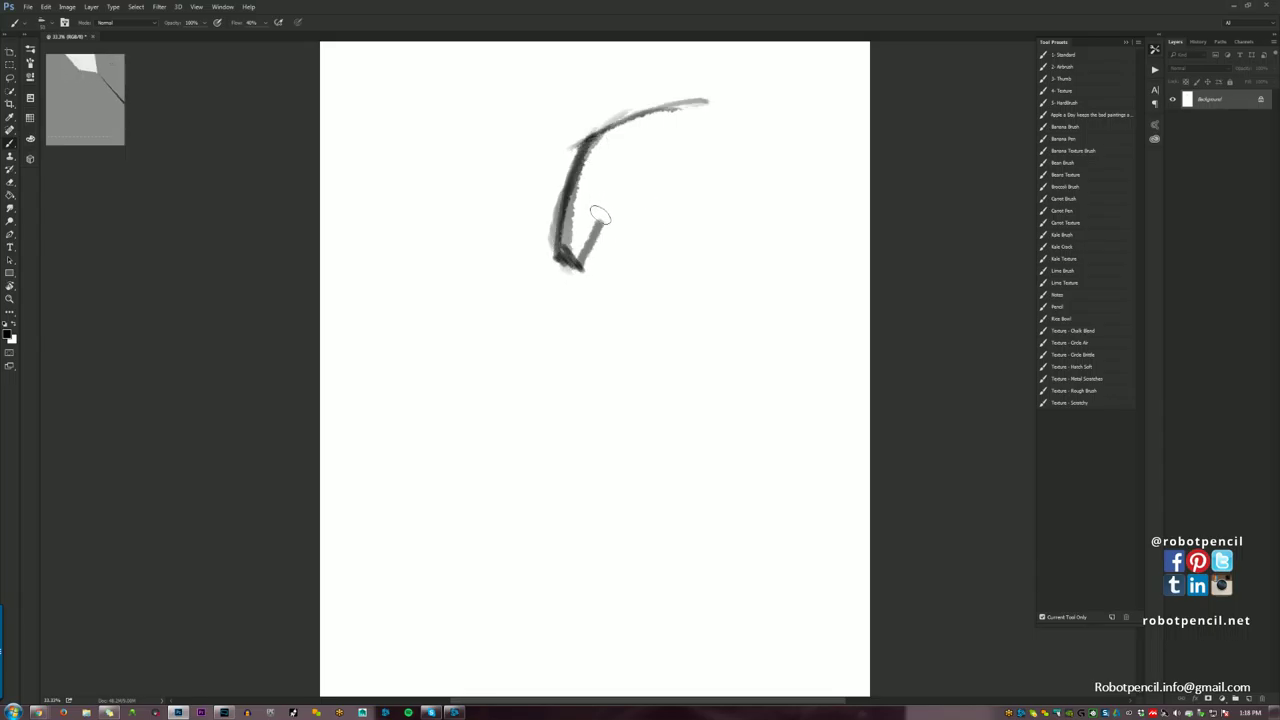
key("ctrl+z")
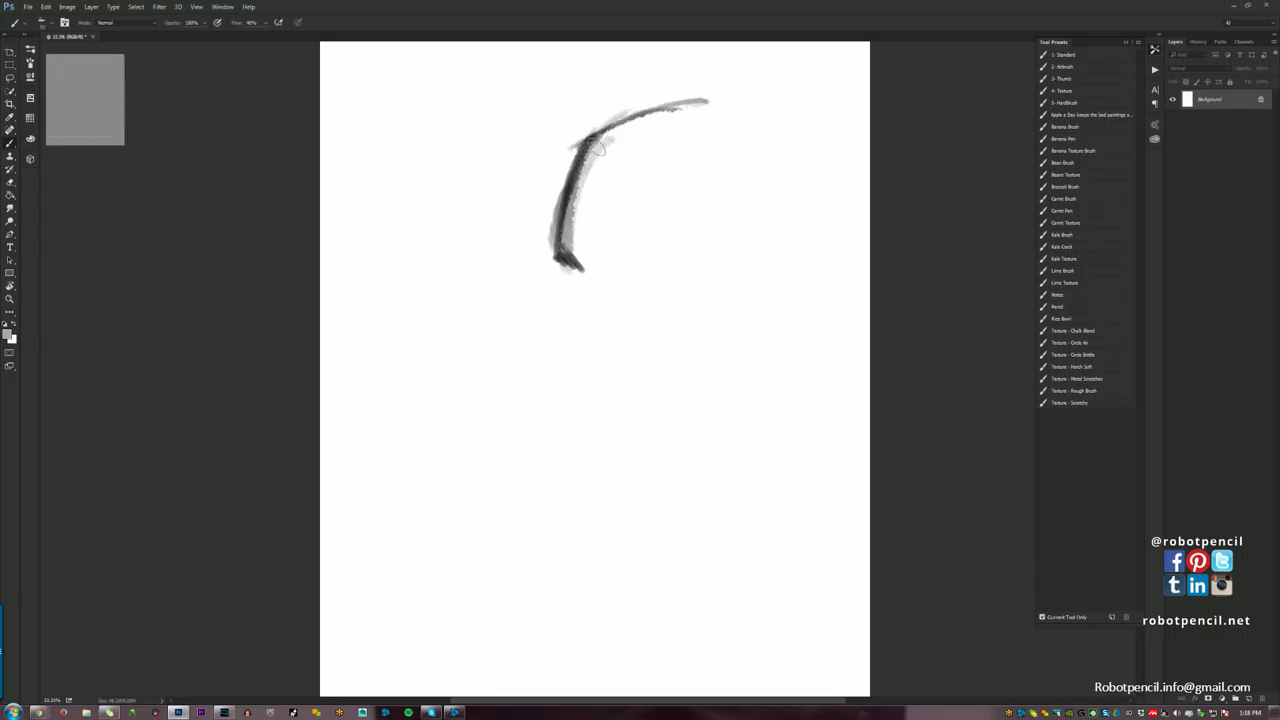
Outline the back of the skull in light gray and block in the head with broad gray strokes.
mouse_move(620, 138)
left_mouse_down()
mouse_move(714, 114)
mouse_move(734, 157)
mouse_move(680, 265)
left_mouse_up()
left_click_drag(569, 262, 570, 308)
key("ctrl+z")
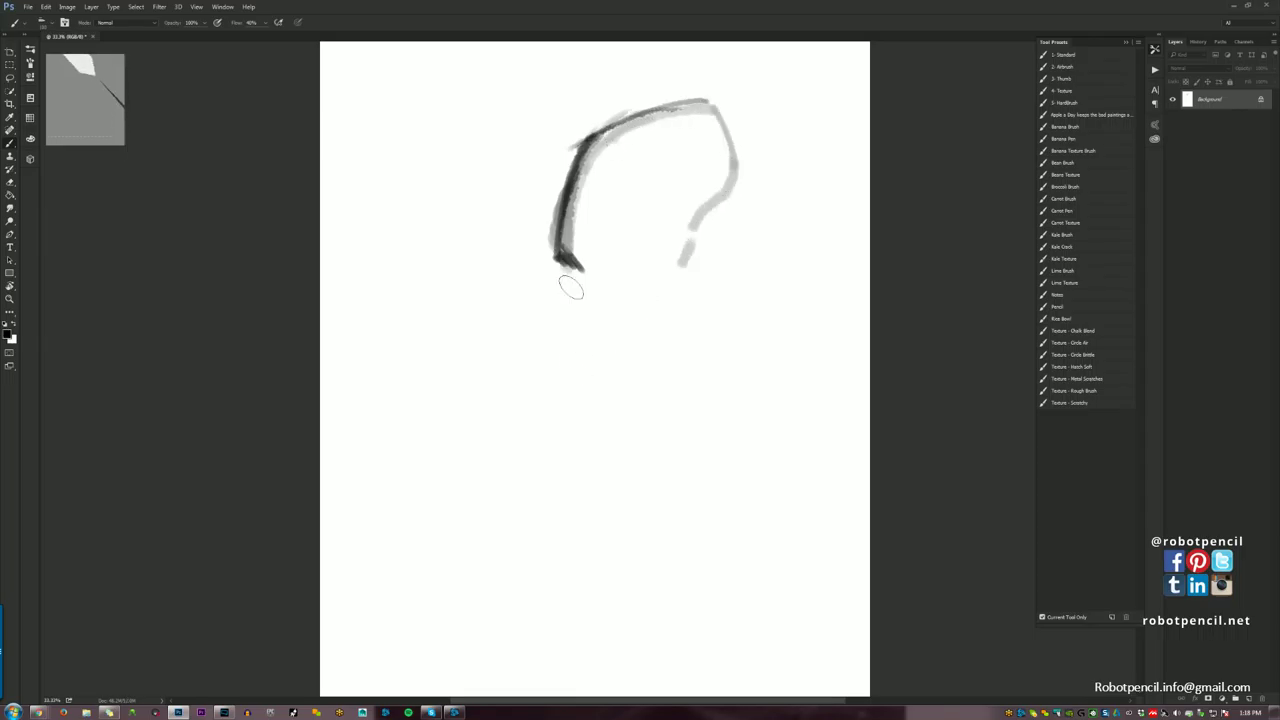
mouse_move(589, 169)
left_mouse_down()
mouse_move(498, 120)
mouse_move(468, 145)
mouse_move(541, 132)
mouse_move(597, 178)
mouse_move(585, 158)
mouse_move(617, 270)
mouse_move(589, 272)
mouse_move(462, 176)
mouse_move(513, 286)
mouse_move(527, 145)
mouse_move(537, 172)
mouse_move(502, 242)
mouse_move(551, 242)
mouse_move(499, 245)
mouse_move(526, 340)
mouse_move(506, 264)
mouse_move(577, 264)
mouse_move(595, 287)
mouse_move(623, 266)
mouse_move(630, 347)
left_mouse_up()
Flip the canvas horizontally and outline the nose, mouth, jaw and chin with a smaller black brush.
key("[")
key("[")
key("[")
key("[")
key("d")
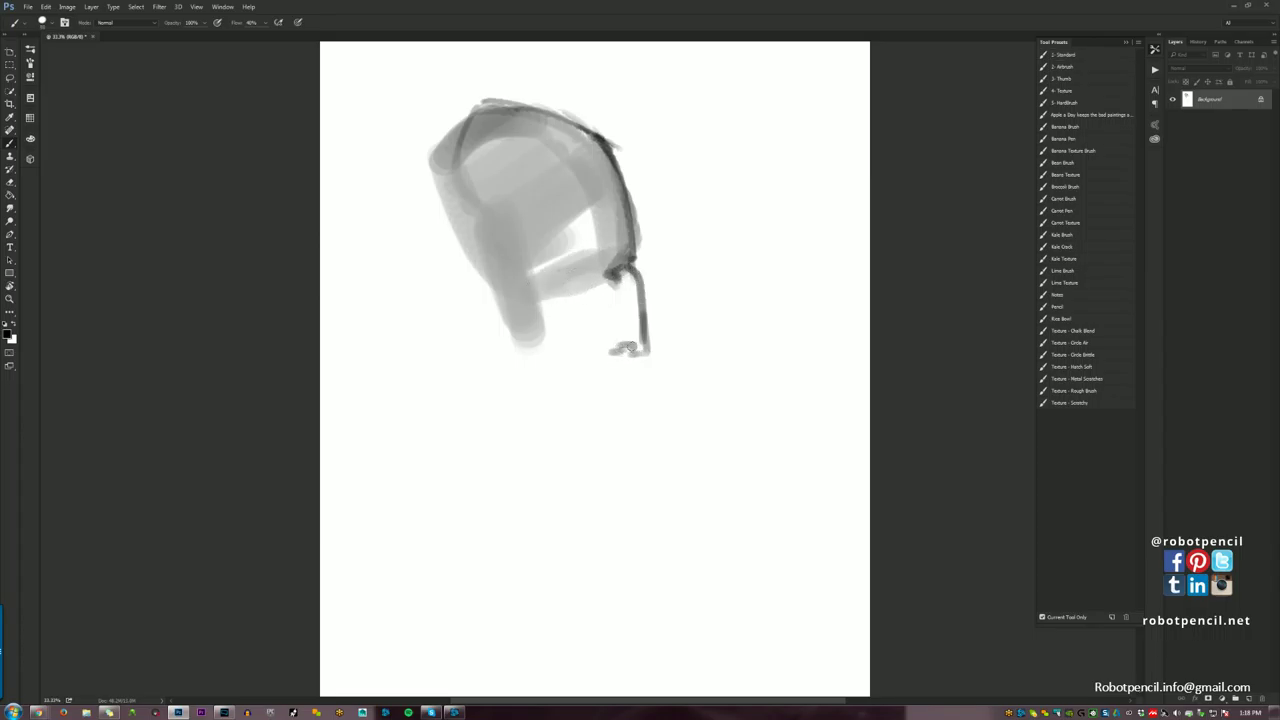
mouse_move(520, 291)
left_mouse_down()
mouse_move(543, 412)
mouse_move(592, 437)
left_mouse_up()
mouse_move(615, 376)
left_mouse_down()
mouse_move(625, 349)
mouse_move(617, 410)
mouse_move(618, 368)
left_mouse_up()
key("x")
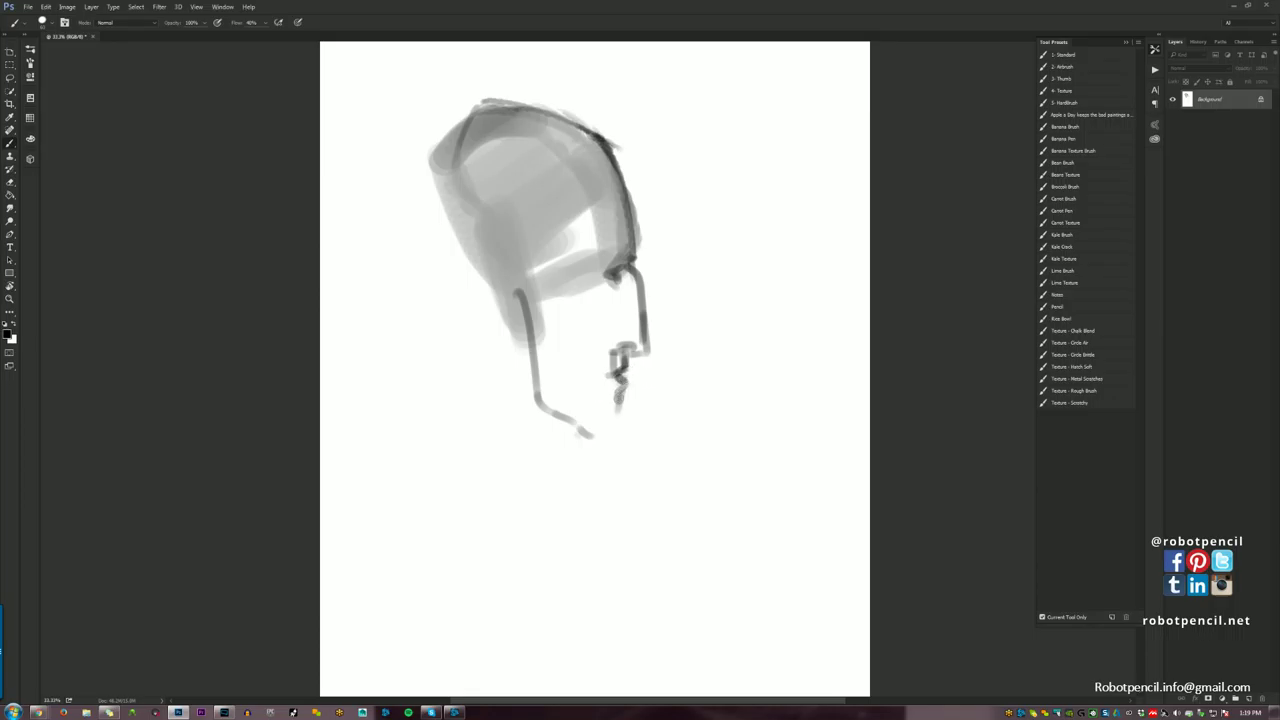
mouse_move(618, 395)
left_mouse_down()
mouse_move(630, 440)
mouse_move(613, 453)
left_mouse_up()
left_click_drag(565, 426, 615, 458)
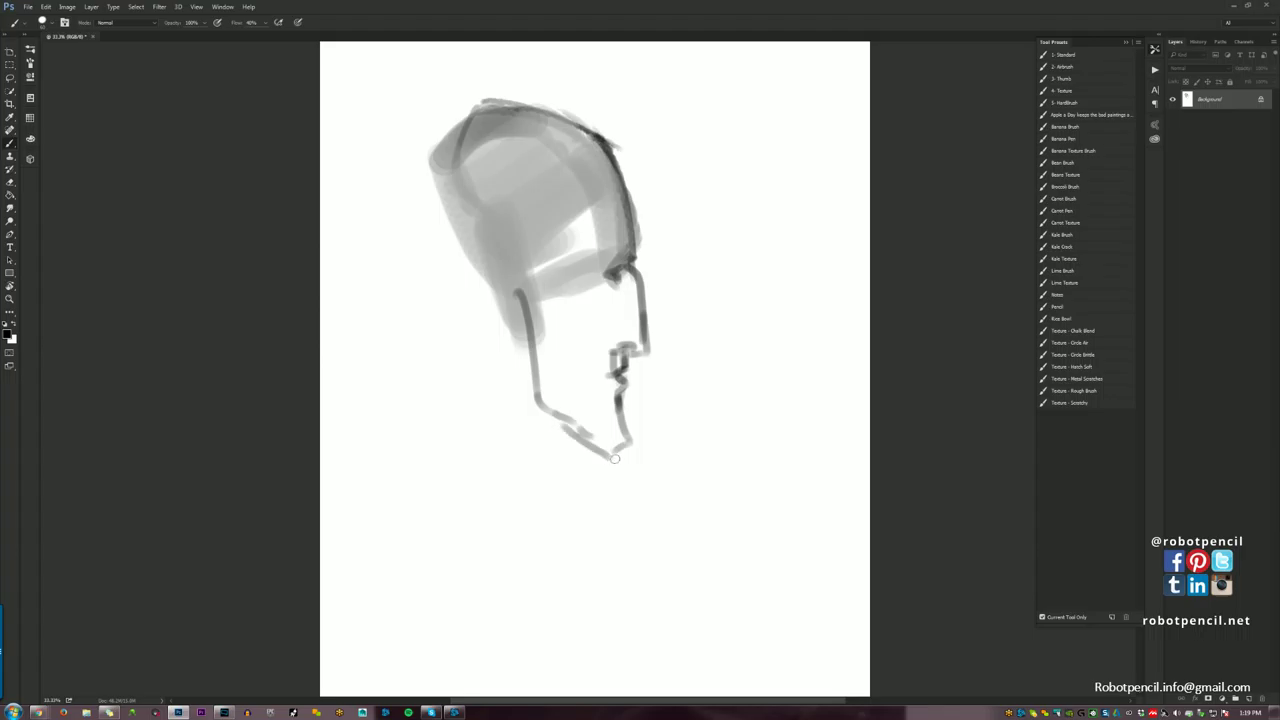
Sample a light gray from the head and shade the cheek and face with an enlarged brush.
left_click(552, 279, "alt")
left_click_drag(531, 292, 564, 405)
key("bracketright")
key("bracketright")
key("bracketright")
key("bracketright")
key("bracketright")
key("bracketright")
key("bracketright")
key("bracketright")
key("bracketright")
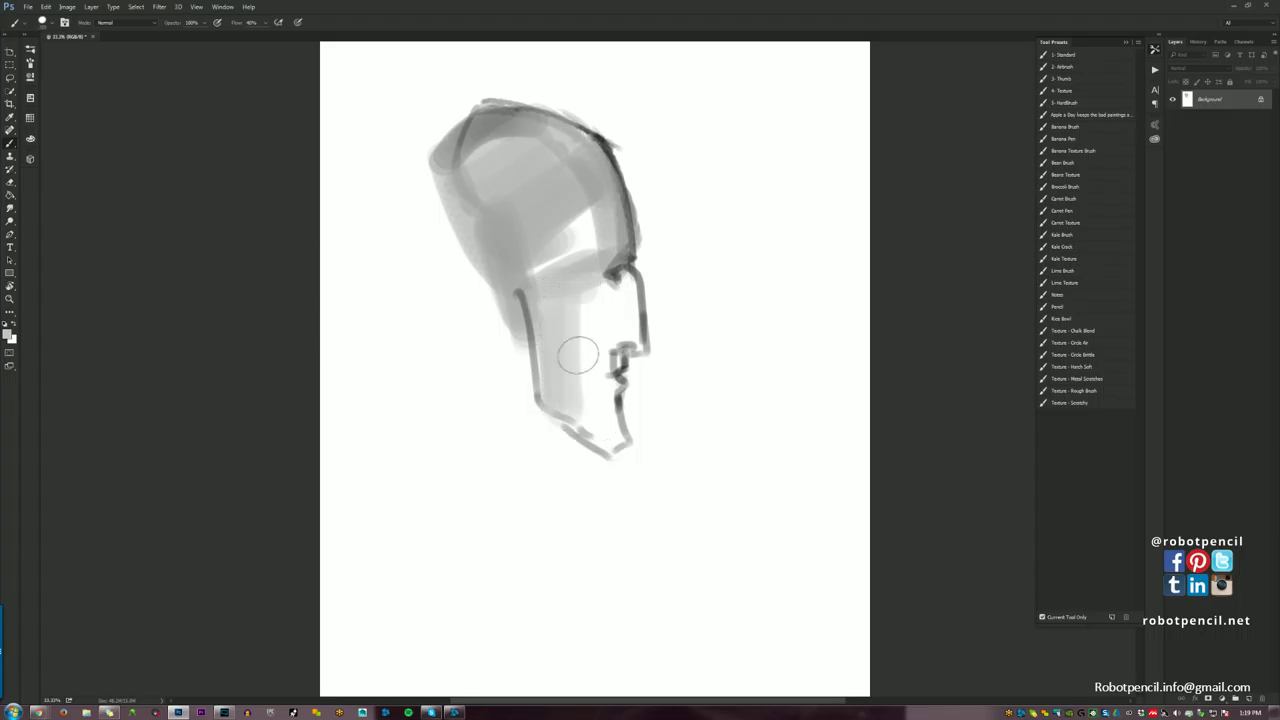
mouse_move(578, 355)
left_mouse_down()
mouse_move(587, 292)
mouse_move(593, 310)
mouse_move(630, 300)
left_mouse_up()
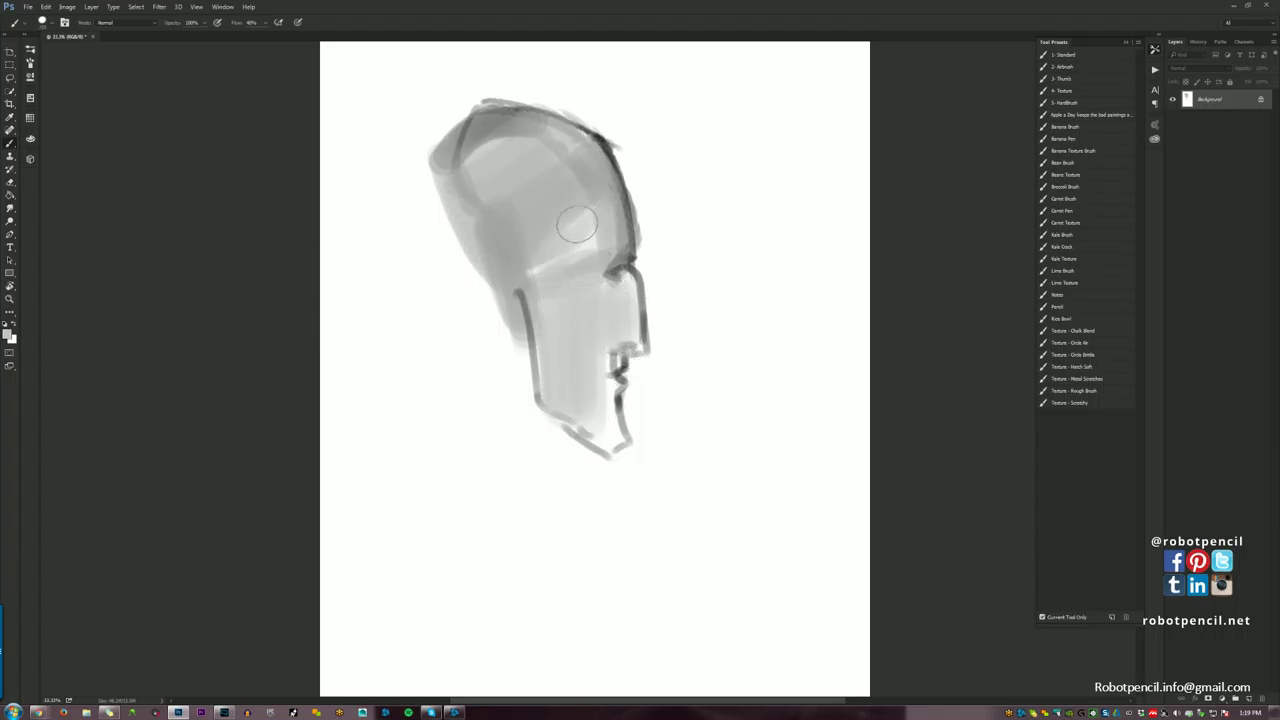
Even out the gray shading across the skull and draw a dark ear behind the jaw line.
left_click_drag(577, 225, 480, 140)
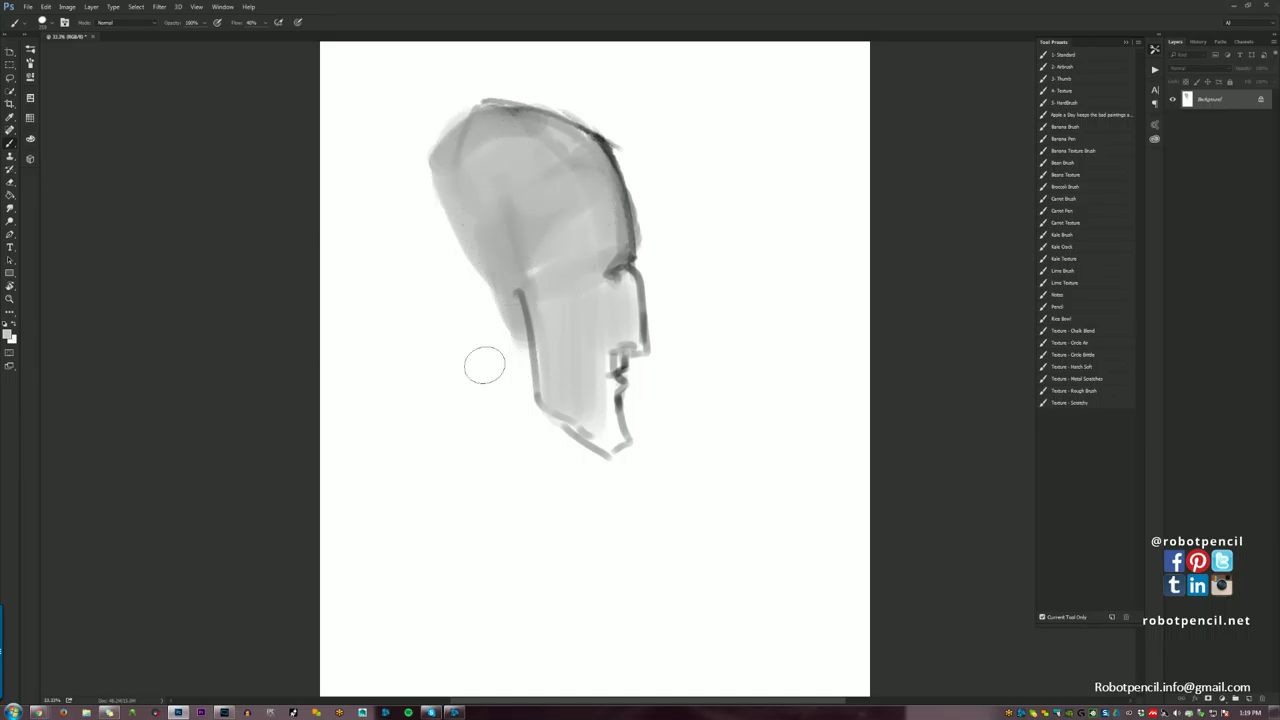
mouse_move(498, 235)
left_mouse_down()
mouse_move(468, 242)
mouse_move(520, 305)
mouse_move(505, 252)
mouse_move(506, 290)
mouse_move(490, 300)
left_mouse_up()
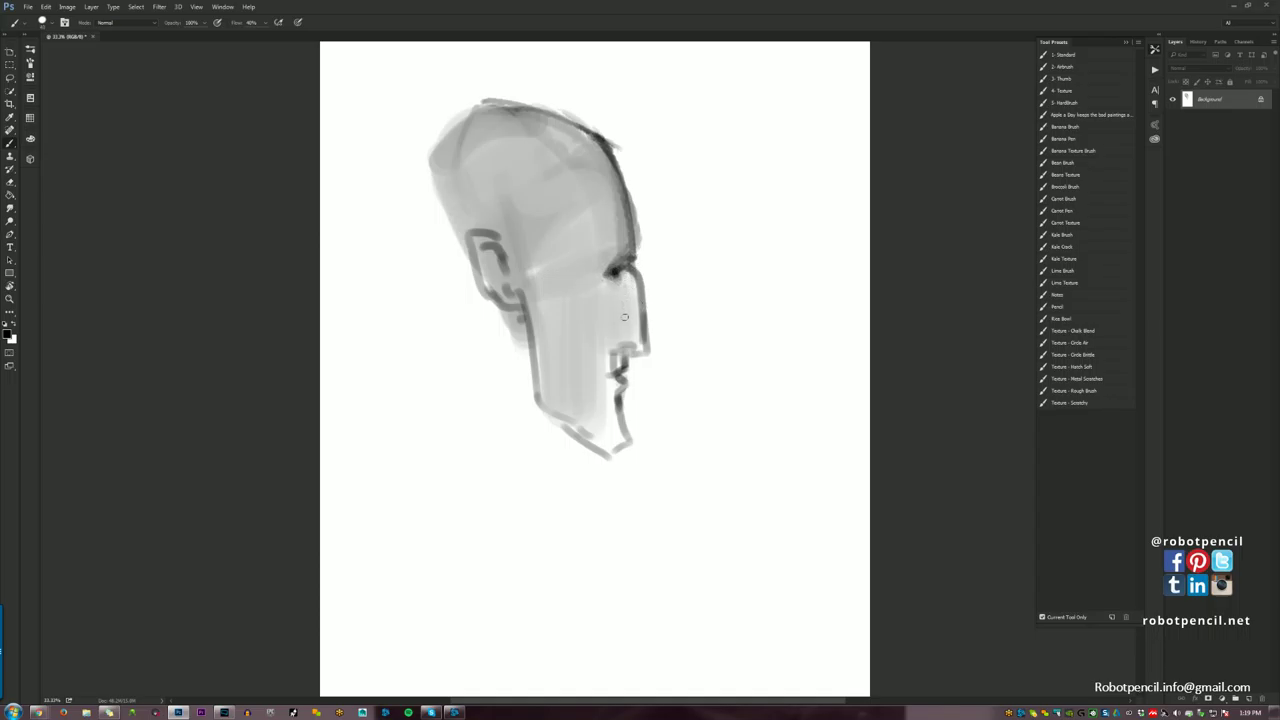
Draw a dark crease from the eye socket down the cheek and flip the canvas horizontally.
left_click_drag(594, 312, 592, 321)
left_click_drag(594, 313, 591, 343)
key("ctrl+z")
key("ctrl+shift+f")
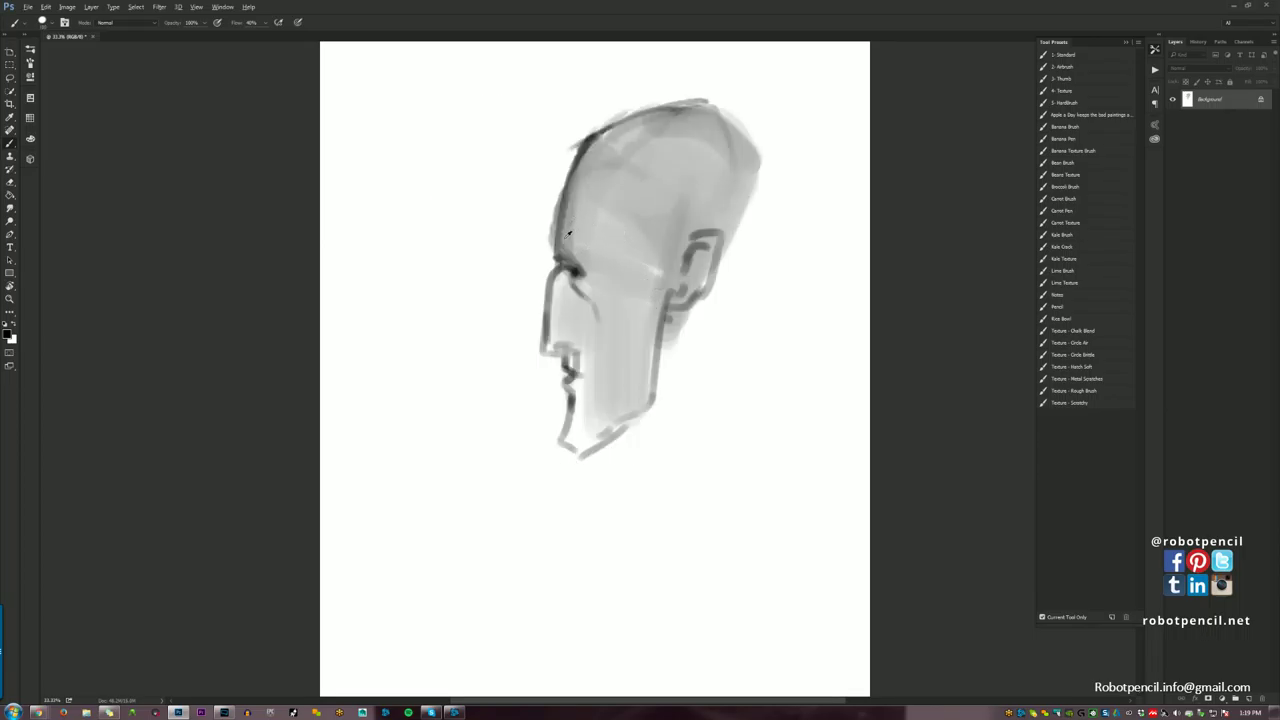
Blend gray over the forehead with an enlarged brush and trim the outer edge of the forehead and skull with white.
key("bracketright")
key("bracketright")
key("bracketright")
mouse_move(589, 165)
left_mouse_down()
mouse_move(579, 252)
mouse_move(599, 153)
mouse_move(625, 138)
left_mouse_up()
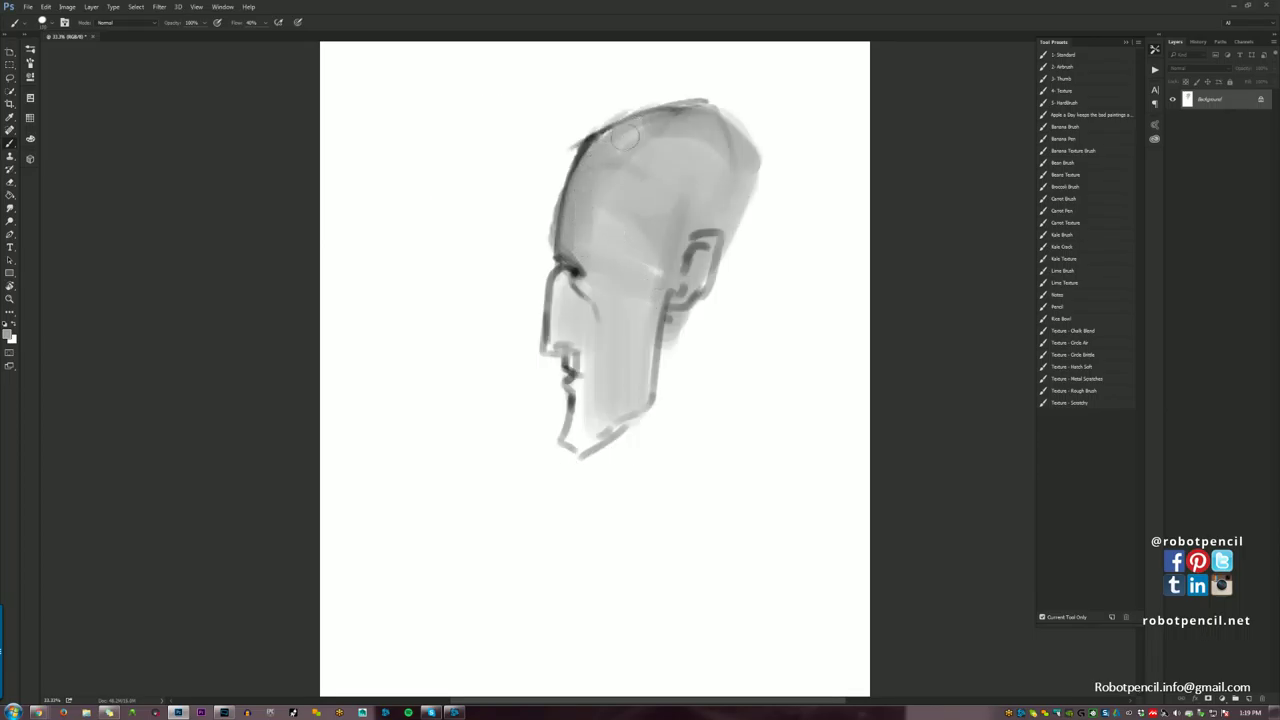
mouse_move(545, 209)
left_mouse_down()
mouse_move(569, 143)
mouse_move(543, 246)
mouse_move(574, 143)
left_mouse_up()
mouse_move(641, 84)
left_mouse_down()
mouse_move(616, 109)
mouse_move(686, 84)
left_mouse_up()
key("x")
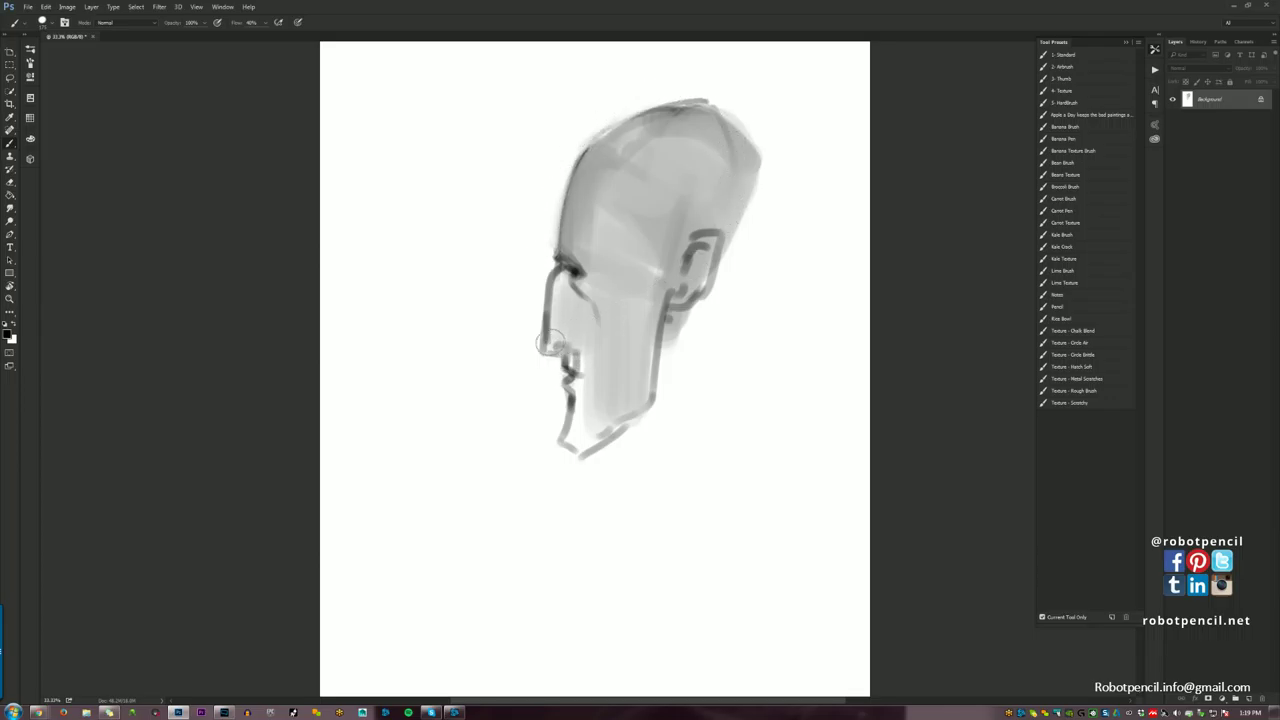
Darken the underside of the nose and shade its side, the nostril and the cheek crease with sampled grays, flipping the canvas between strokes.
left_click_drag(549, 348, 576, 358)
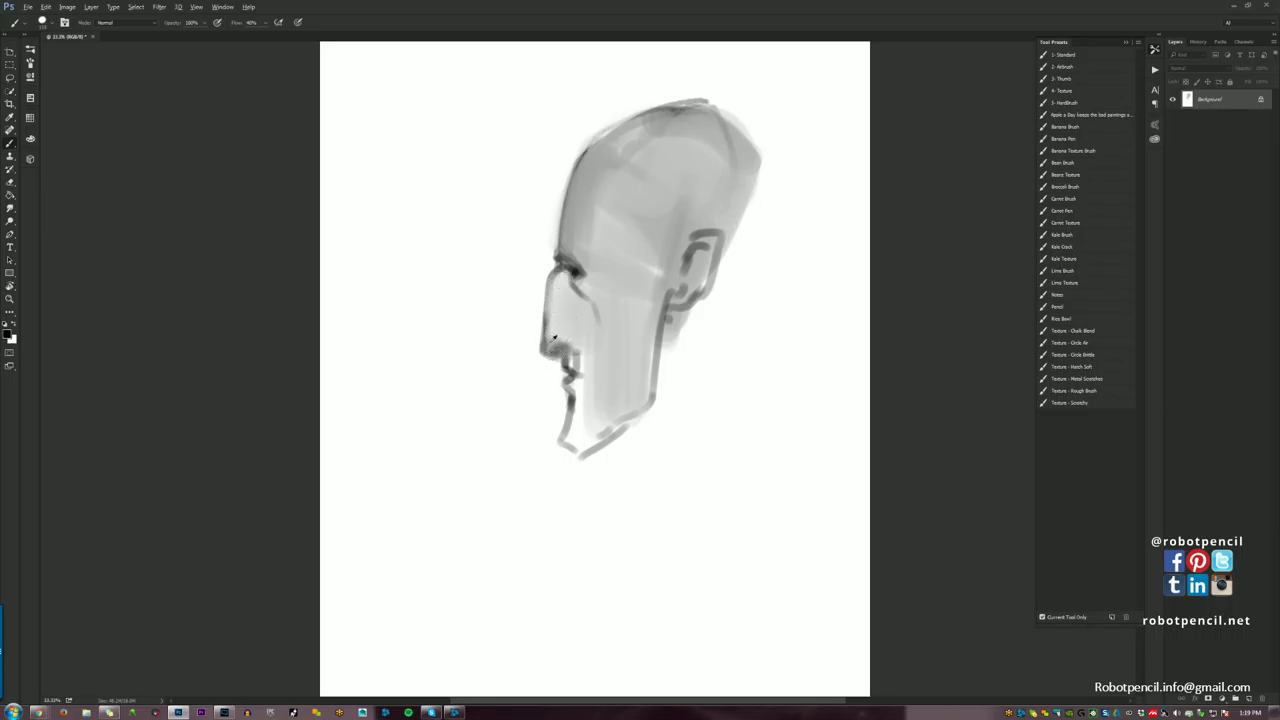
left_click(545, 354, "alt")
mouse_move(559, 289)
left_mouse_down()
mouse_move(557, 331)
mouse_move(571, 339)
left_mouse_up()
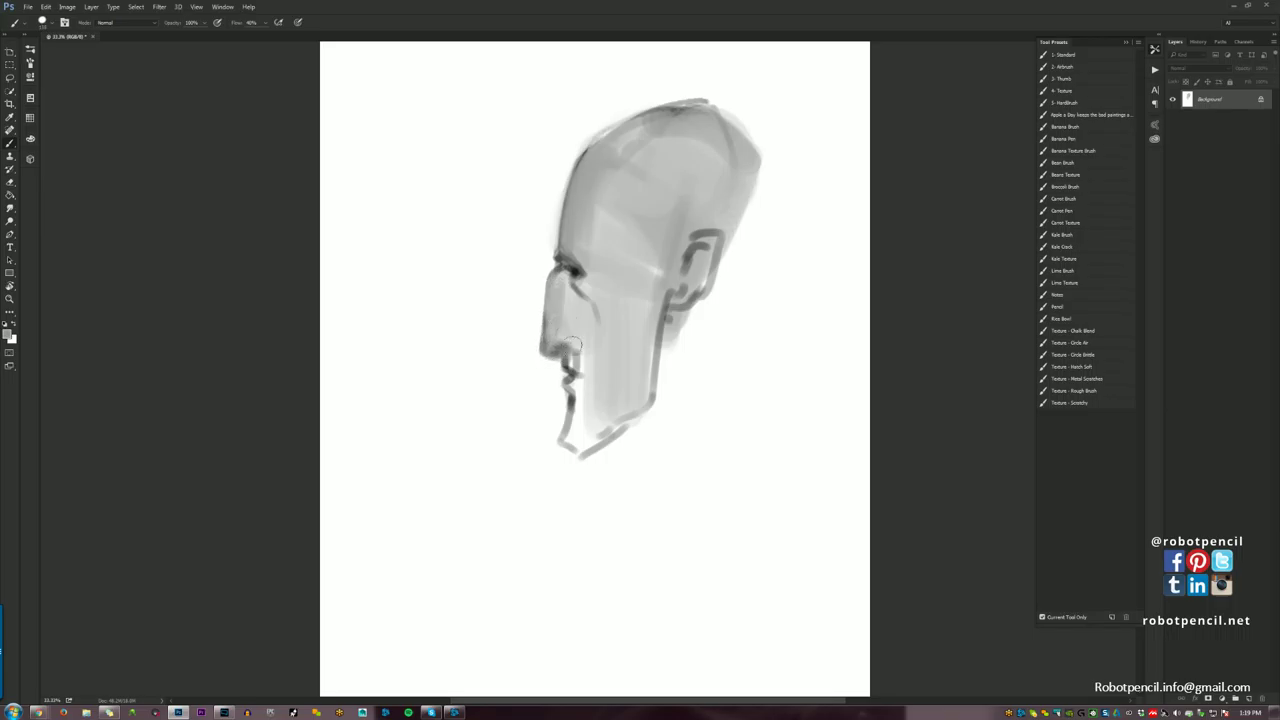
key("ctrl+shift+h")
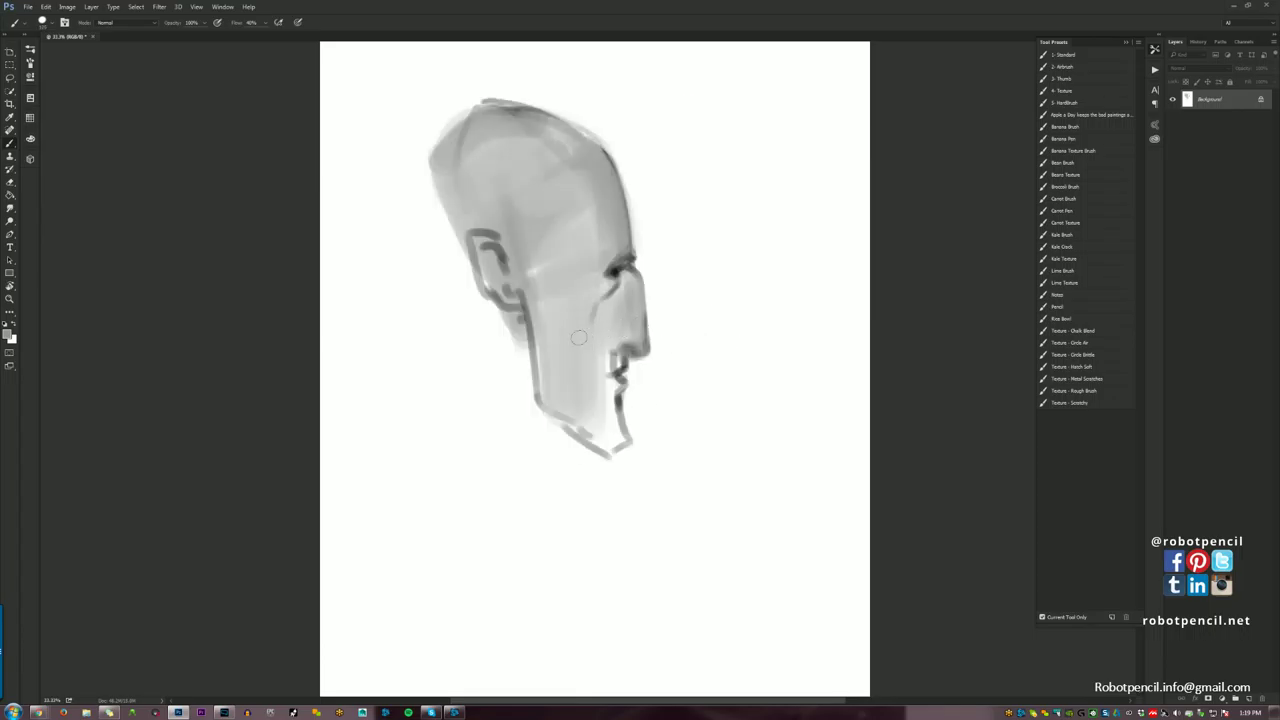
mouse_move(612, 288)
left_mouse_down()
mouse_move(591, 307)
mouse_move(588, 342)
mouse_move(610, 374)
mouse_move(609, 362)
mouse_move(633, 358)
left_mouse_up()
left_click(604, 371, "alt")
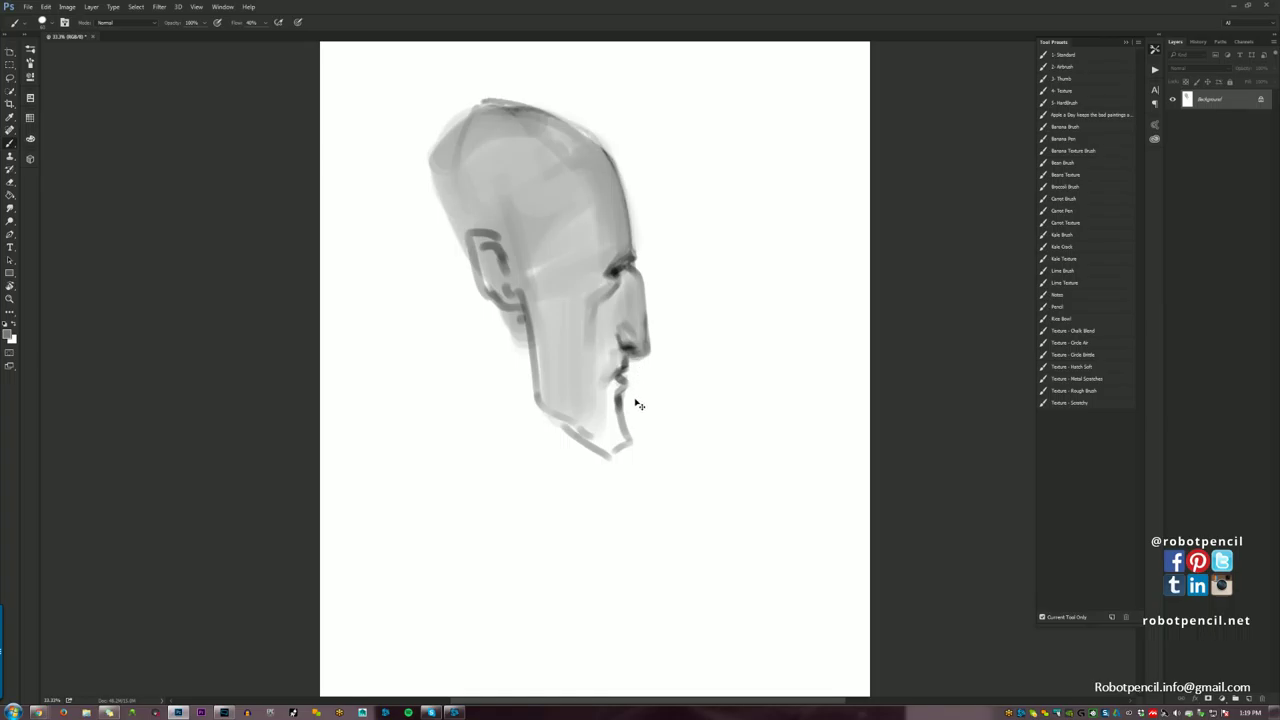
key("ctrl+f")
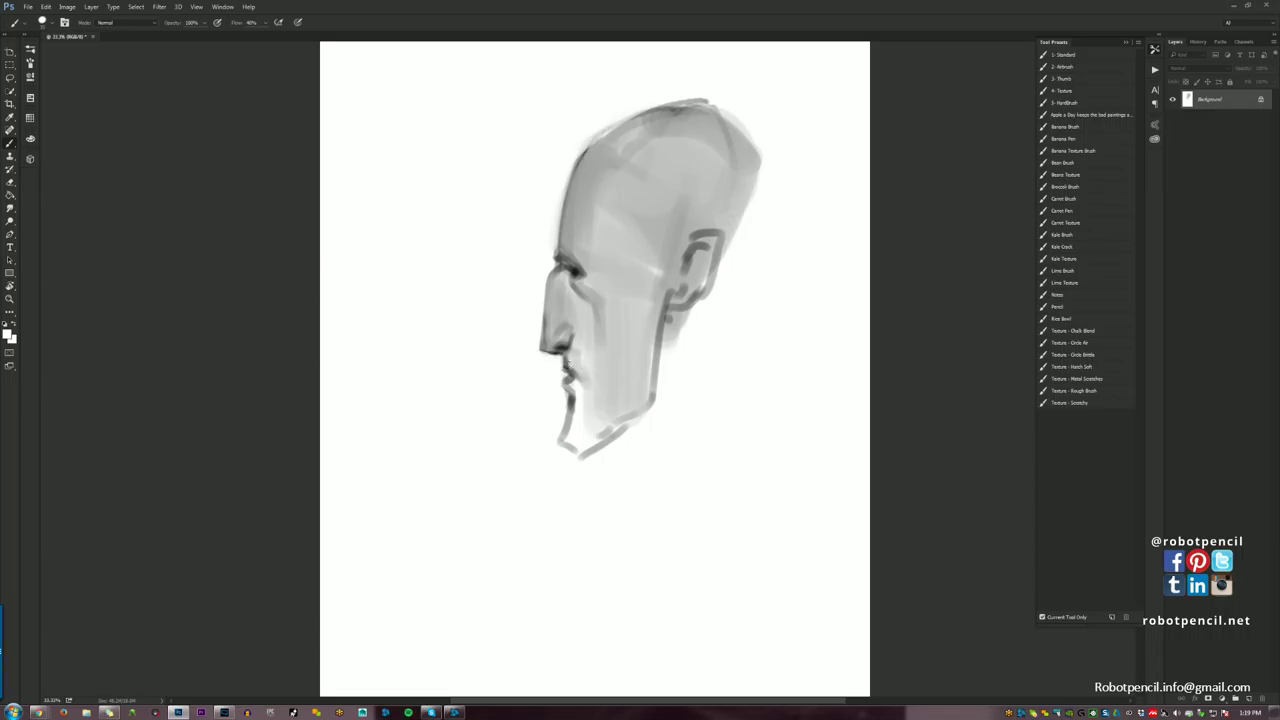
Refine the lips and the area around the mouth with sampled tones and fill the chin and jaw with gray.
left_click(584, 356, "alt")
mouse_move(582, 357)
left_mouse_down()
mouse_move(573, 352)
mouse_move(589, 386)
left_mouse_up()
left_click(569, 372, "alt")
left_click(592, 366, "alt")
left_click(570, 374, "alt")
left_click_drag(566, 381, 574, 384)
mouse_move(577, 401)
left_mouse_down()
mouse_move(577, 450)
mouse_move(611, 411)
mouse_move(593, 367)
mouse_move(599, 391)
mouse_move(609, 375)
mouse_move(605, 410)
mouse_move(579, 418)
mouse_move(617, 418)
mouse_move(637, 391)
left_mouse_up()
left_click(596, 372, "alt")
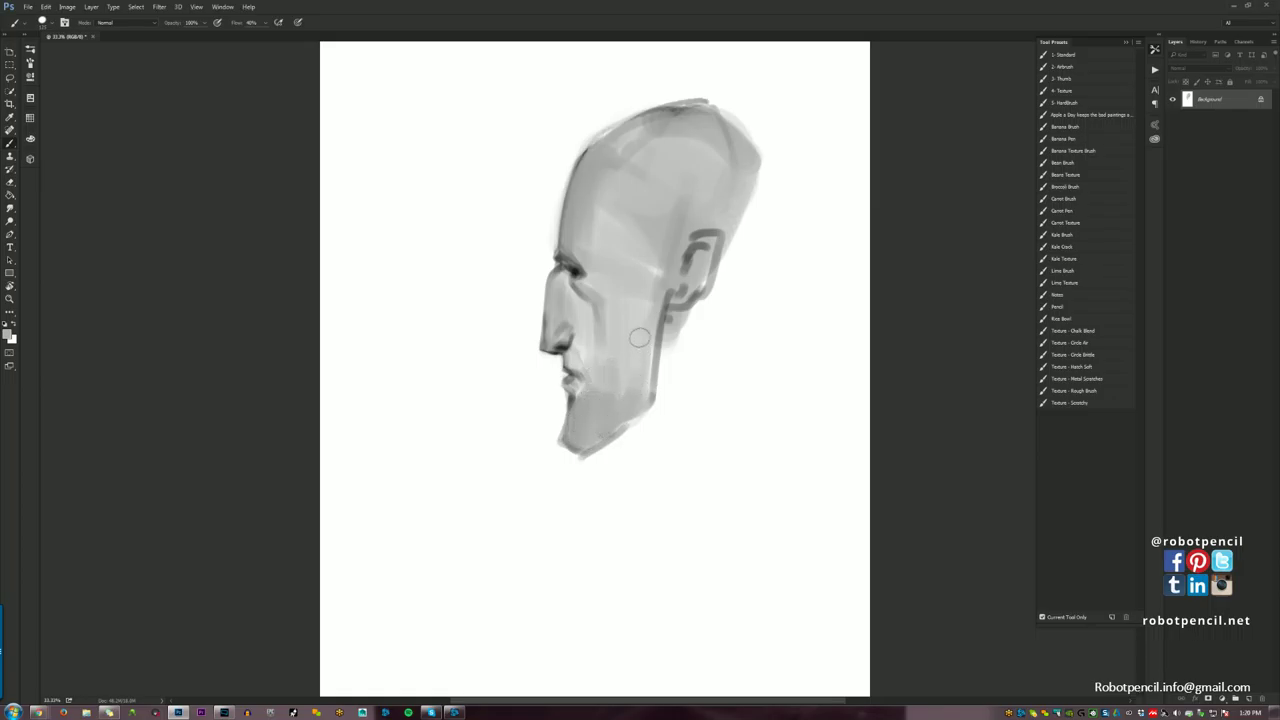
Flip the canvas horizontally and block in black hair over the skull, with a sideburn and a strip behind the ear.
key("ctrl+f")
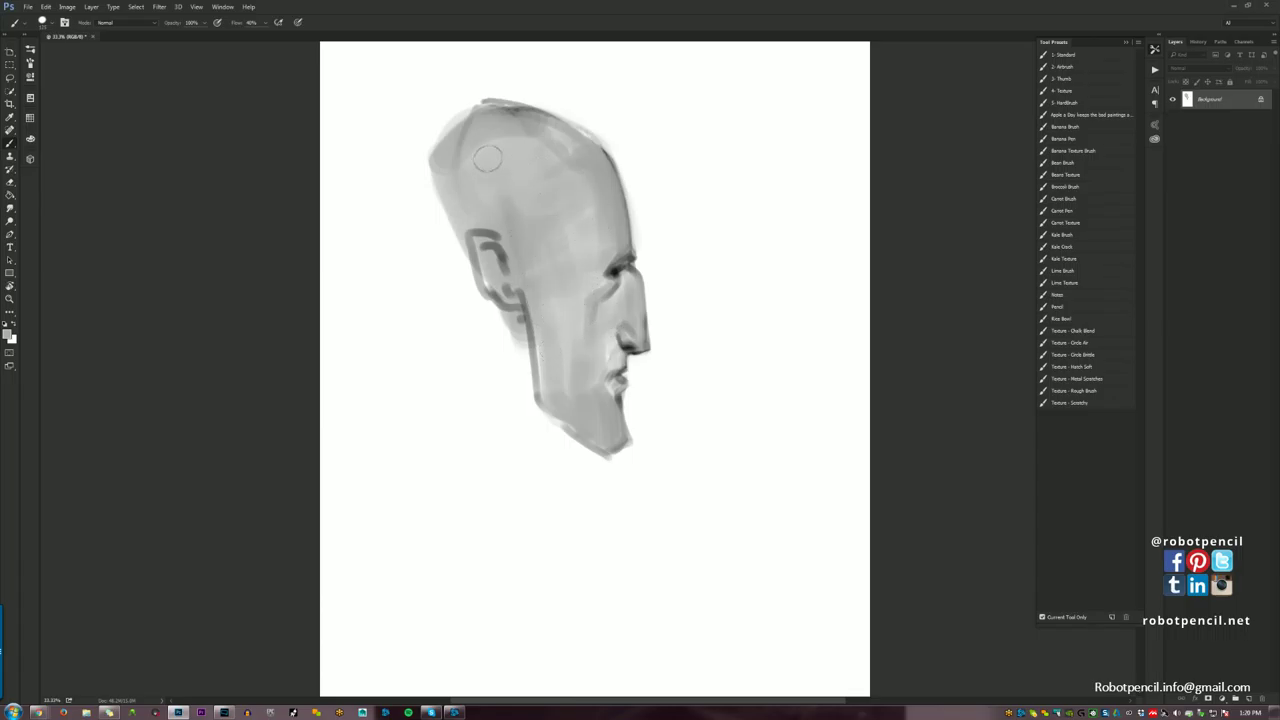
mouse_move(440, 158)
left_mouse_down()
mouse_move(492, 222)
mouse_move(465, 207)
mouse_move(522, 230)
mouse_move(528, 252)
mouse_move(516, 220)
mouse_move(535, 270)
mouse_move(558, 148)
mouse_move(610, 158)
mouse_move(530, 105)
mouse_move(526, 172)
mouse_move(556, 143)
mouse_move(535, 140)
mouse_move(512, 183)
mouse_move(505, 164)
mouse_move(540, 132)
mouse_move(520, 125)
mouse_move(572, 122)
mouse_move(586, 170)
left_mouse_up()
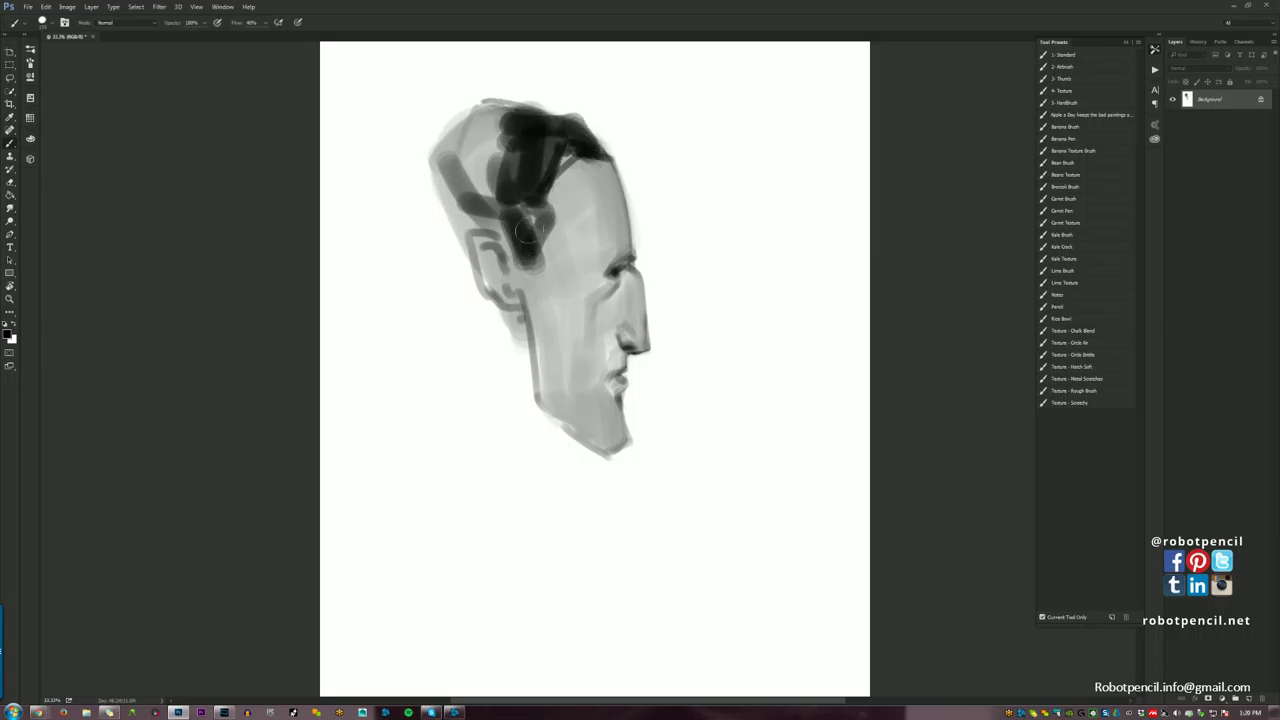
mouse_move(528, 232)
left_mouse_down()
mouse_move(556, 134)
mouse_move(591, 118)
mouse_move(531, 106)
mouse_move(469, 117)
mouse_move(546, 92)
mouse_move(535, 117)
mouse_move(587, 103)
mouse_move(596, 146)
mouse_move(617, 139)
mouse_move(556, 150)
mouse_move(569, 152)
mouse_move(524, 208)
mouse_move(531, 237)
mouse_move(558, 226)
mouse_move(531, 263)
mouse_move(536, 293)
mouse_move(524, 272)
mouse_move(528, 259)
mouse_move(543, 296)
mouse_move(533, 216)
mouse_move(502, 200)
mouse_move(497, 219)
mouse_move(476, 219)
mouse_move(444, 193)
mouse_move(469, 221)
mouse_move(443, 158)
mouse_move(465, 174)
mouse_move(494, 168)
mouse_move(500, 187)
mouse_move(469, 221)
mouse_move(467, 264)
left_mouse_up()
left_click_drag(450, 192, 470, 276)
mouse_move(467, 212)
left_mouse_down()
mouse_move(482, 220)
mouse_move(464, 226)
mouse_move(470, 272)
mouse_move(428, 165)
mouse_move(482, 305)
mouse_move(470, 210)
mouse_move(456, 260)
mouse_move(491, 310)
left_mouse_up()
mouse_move(507, 220)
left_mouse_down()
mouse_move(583, 430)
mouse_move(621, 466)
mouse_move(543, 333)
mouse_move(481, 296)
mouse_move(498, 340)
mouse_move(487, 309)
mouse_move(506, 322)
mouse_move(508, 360)
left_mouse_up()
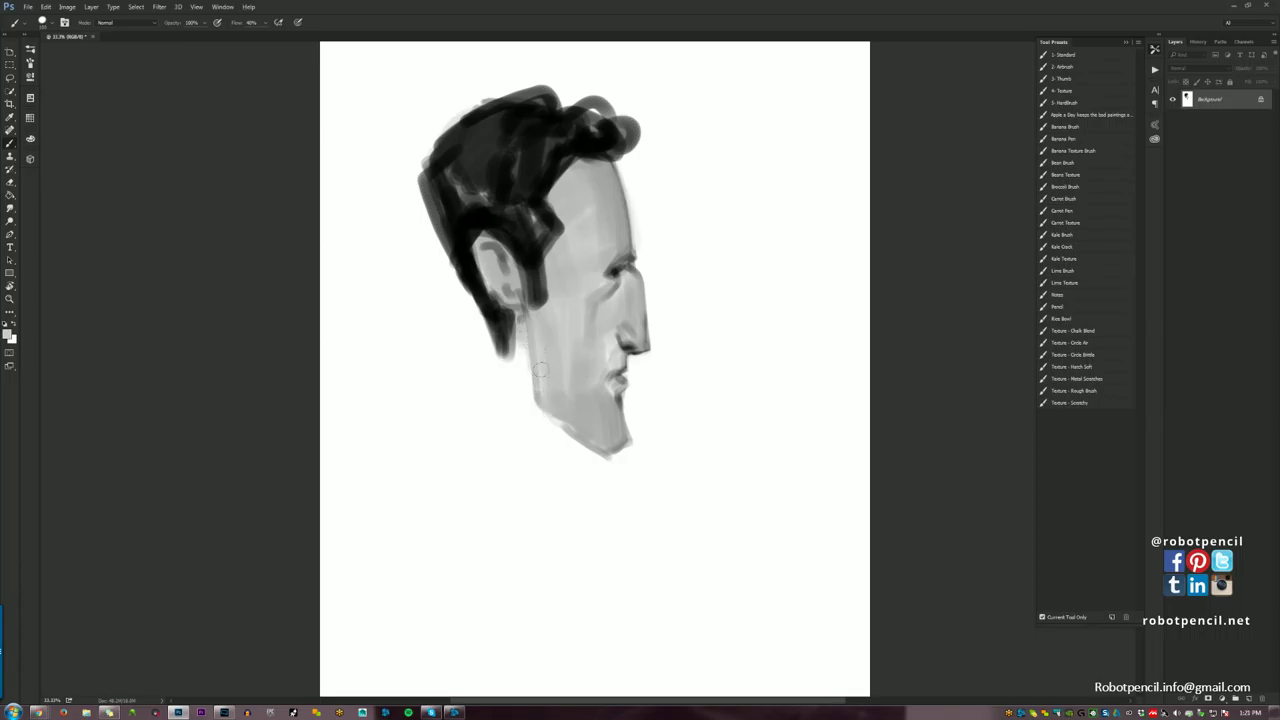
Sample a light gray from the face and sketch the back and front contours of the neck.
left_click(540, 303, "alt")
mouse_move(540, 316)
left_mouse_down()
mouse_move(548, 397)
mouse_move(554, 347)
mouse_move(547, 322)
mouse_move(540, 424)
mouse_move(518, 363)
mouse_move(505, 424)
left_mouse_up()
left_click(551, 324, "alt")
mouse_move(505, 350)
left_mouse_down()
mouse_move(452, 518)
mouse_move(490, 455)
mouse_move(428, 515)
left_mouse_up()
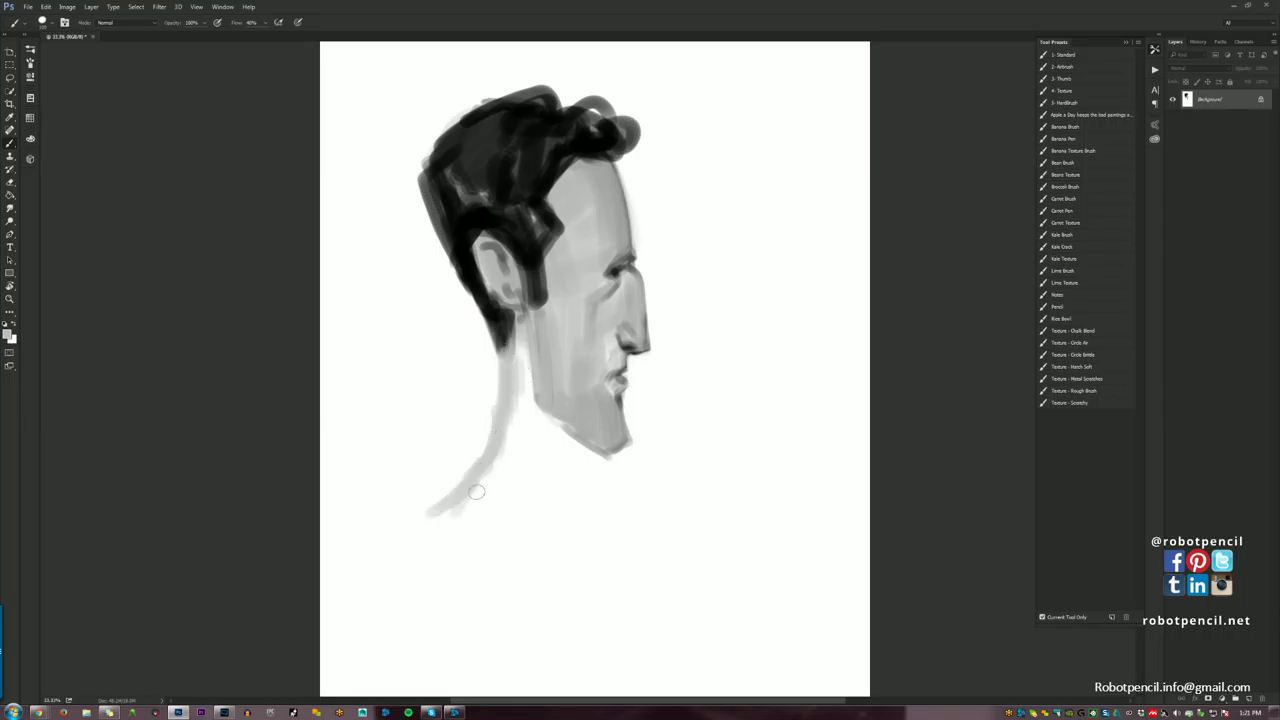
mouse_move(600, 452)
left_mouse_down()
mouse_move(566, 505)
mouse_move(570, 555)
left_mouse_up()
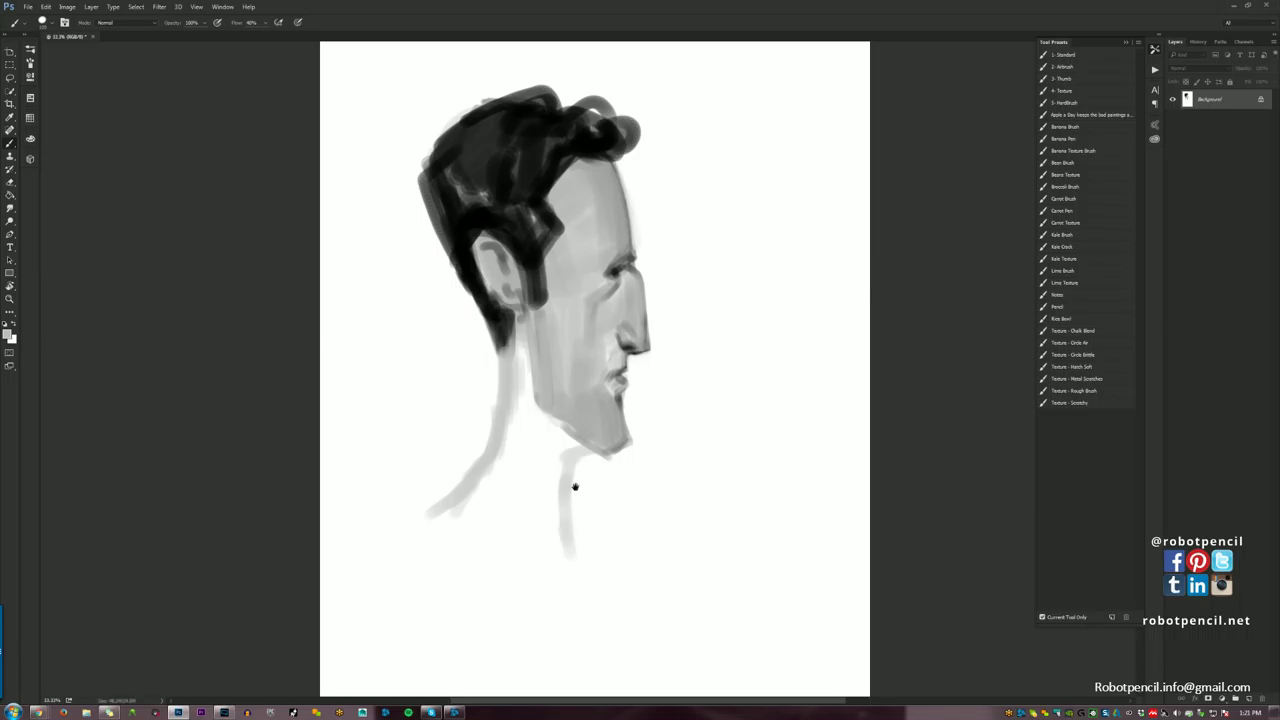
Fill the neck with light gray strokes, darken the underside of the jaw and blend the cheek with sampled grays.
left_click_drag(575, 487, 556, 388)
mouse_move(504, 230)
left_mouse_down()
mouse_move(510, 320)
mouse_move(552, 347)
left_mouse_up()
mouse_move(552, 347)
left_mouse_down()
mouse_move(504, 314)
mouse_move(540, 346)
left_mouse_up()
mouse_move(540, 346)
left_mouse_down()
mouse_move(506, 339)
mouse_move(460, 398)
mouse_move(510, 337)
mouse_move(520, 426)
mouse_move(540, 336)
mouse_move(563, 347)
left_mouse_up()
left_click_drag(608, 311, 615, 399)
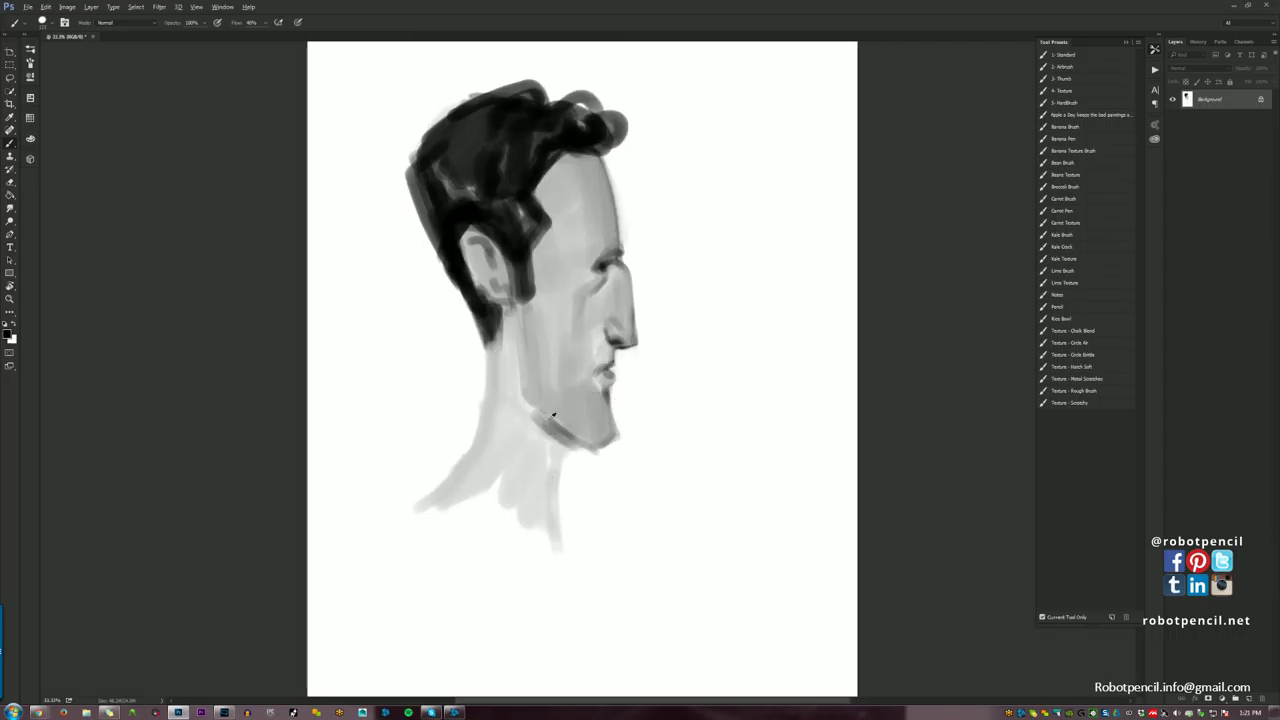
left_click(521, 418, "alt")
mouse_move(523, 419)
left_mouse_down()
mouse_move(560, 446)
mouse_move(531, 409)
mouse_move(566, 322)
mouse_move(557, 304)
left_mouse_up()
left_click(556, 428, "alt")
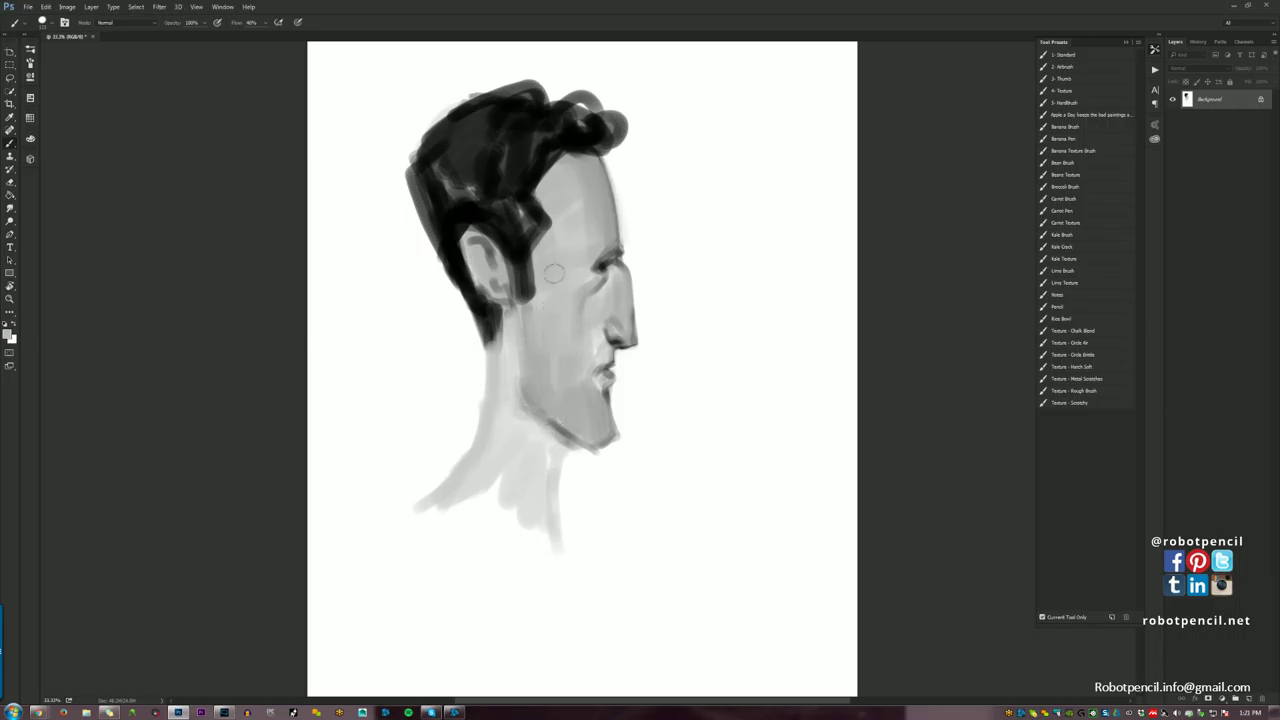
Flip the canvas and paint a dark eyebrow and eye detail with a smaller black brush.
key("ctrl+shift+h")
key("d")
key("[")
key("[")
key("[")
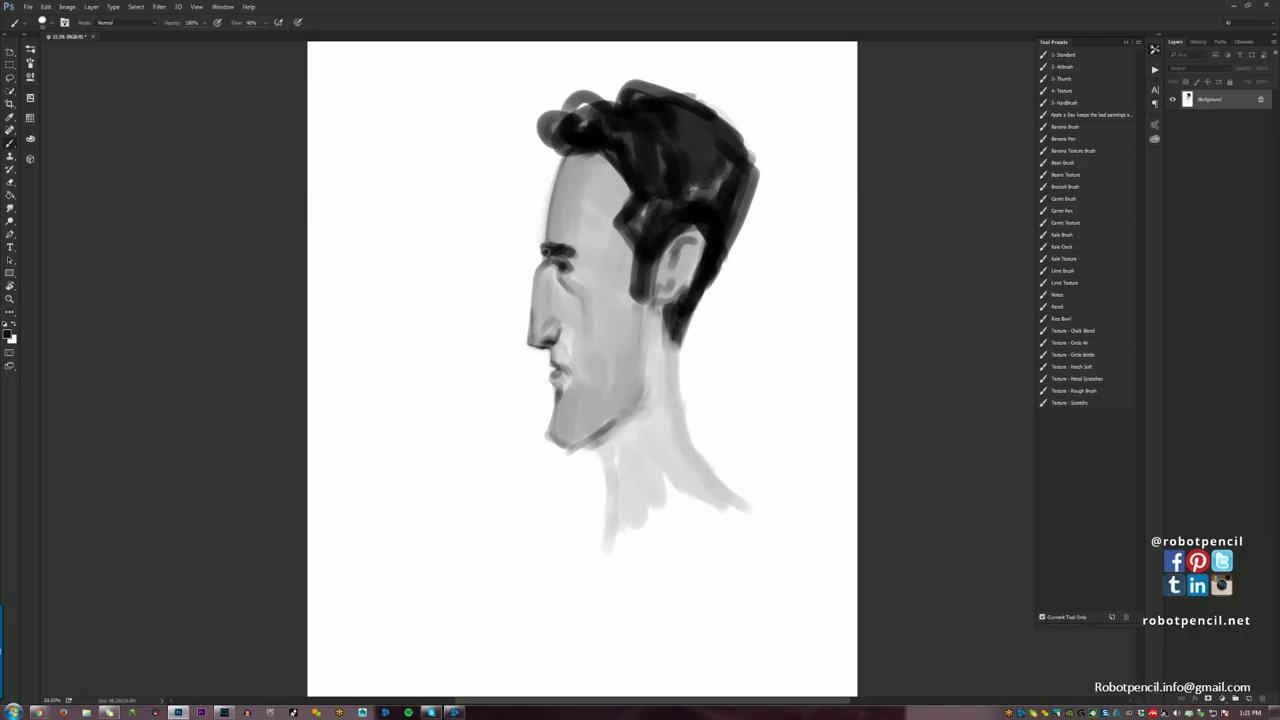
key("h")
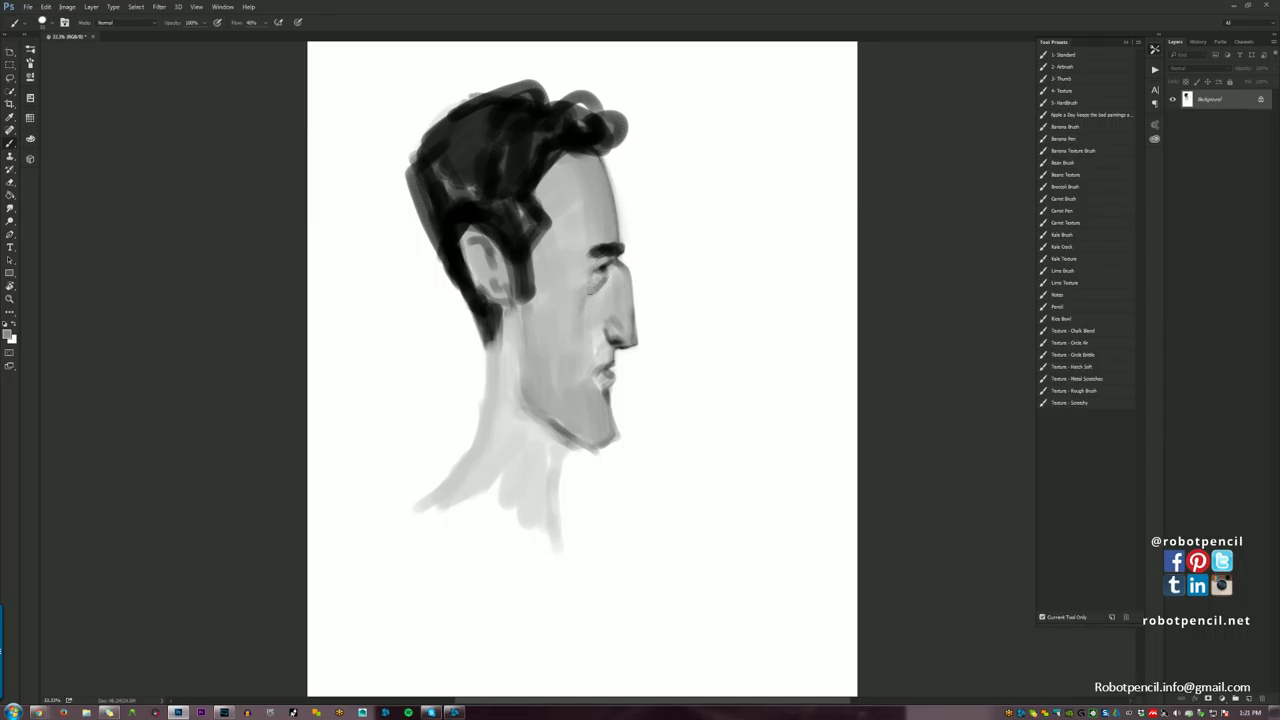
Refine the mouth and nostril and smooth the cheek and forehead with sampled grays.
left_click(599, 361, "alt")
left_click_drag(599, 360, 594, 368)
left_click(601, 343, "alt")
left_click_drag(601, 342, 598, 332)
mouse_move(562, 286)
left_mouse_down()
mouse_move(582, 279)
mouse_move(561, 198)
mouse_move(584, 217)
left_mouse_up()
key("bracketright")
left_click(584, 211, "alt")
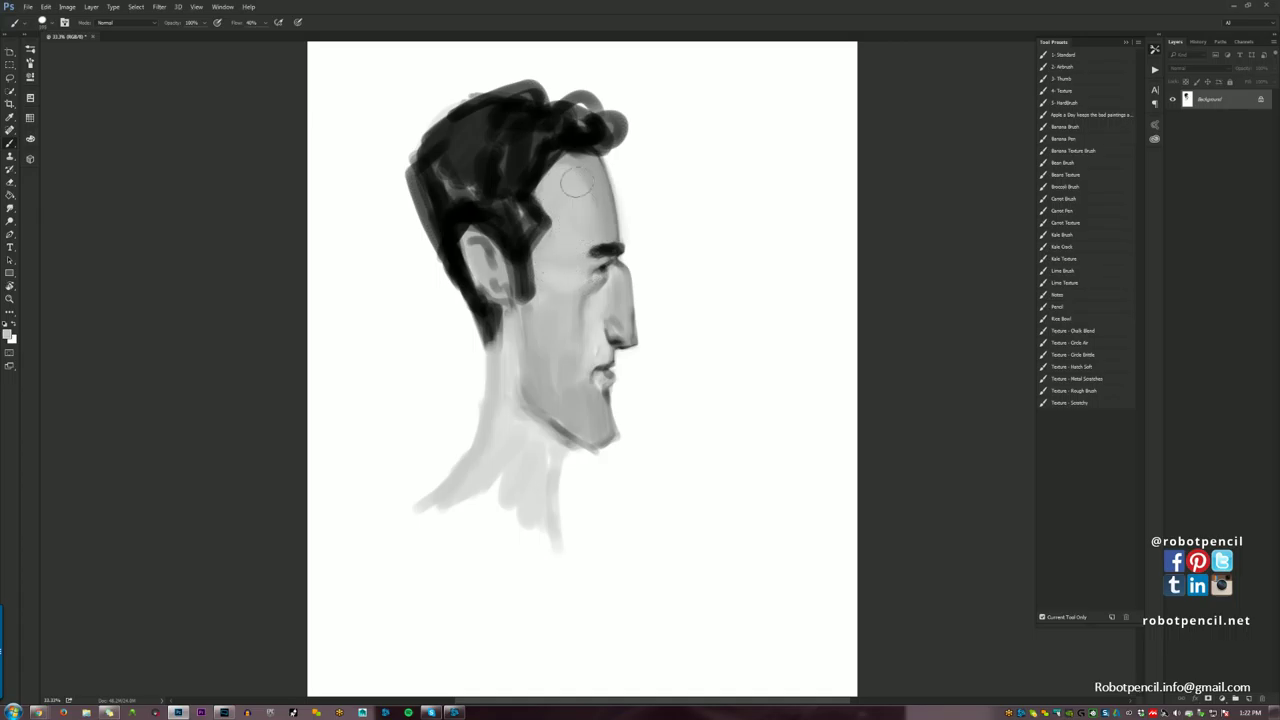
Flip the canvas horizontally and paint the neck and shoulder base in a mid gray.
key("ctrl+shift+h")
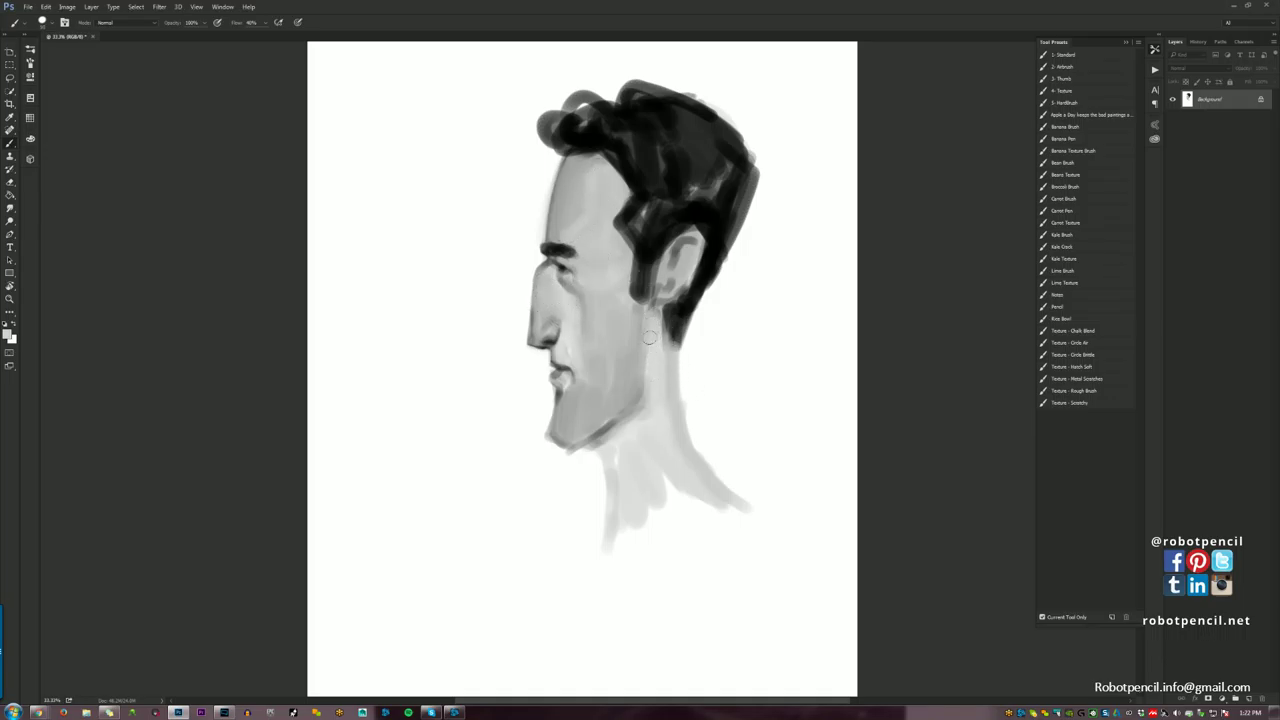
mouse_move(643, 398)
left_mouse_down()
mouse_move(656, 335)
mouse_move(658, 421)
mouse_move(673, 448)
mouse_move(666, 399)
mouse_move(629, 464)
mouse_move(663, 472)
mouse_move(602, 517)
mouse_move(624, 547)
mouse_move(651, 514)
mouse_move(616, 588)
mouse_move(685, 535)
mouse_move(674, 474)
mouse_move(724, 503)
left_mouse_up()
left_click(587, 503, "alt")
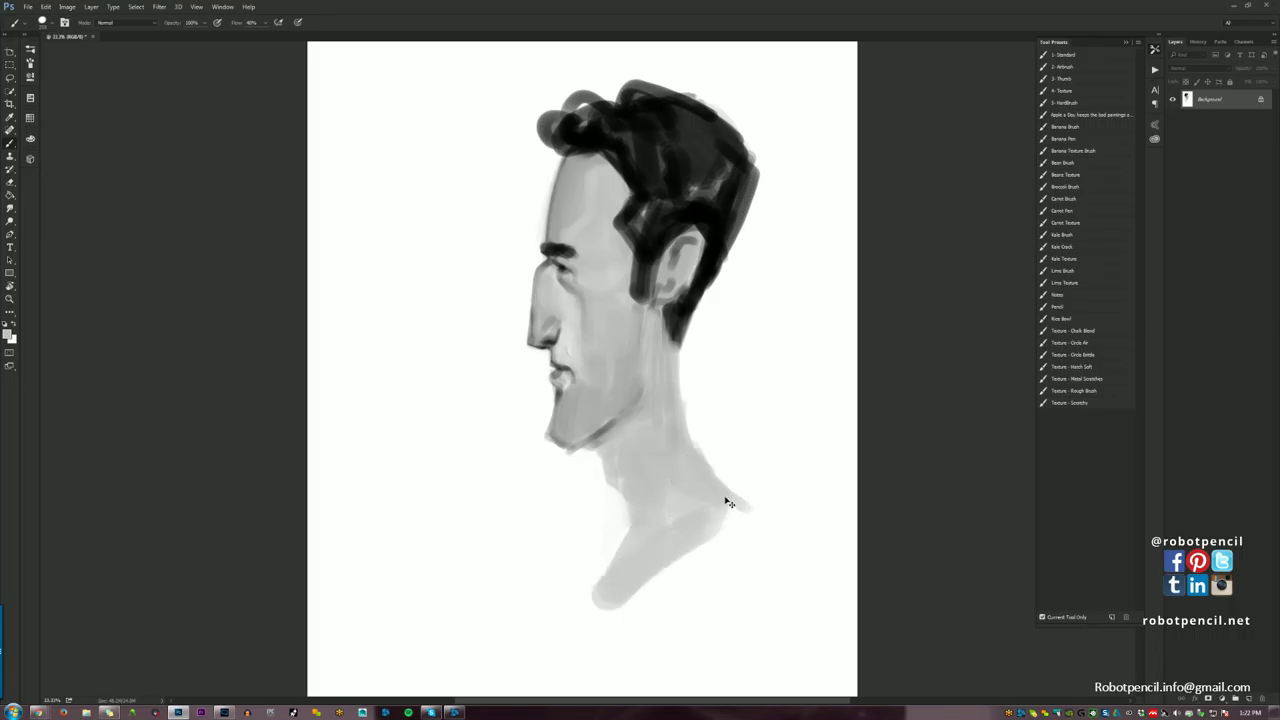
Flip the canvas and block in a dark collar with black strokes at the base of the neck.
key("F2")
key("x")
mouse_move(446, 507)
left_mouse_down()
mouse_move(476, 458)
mouse_move(528, 548)
left_mouse_up()
Smooth the neck and clean up the nape hairline with a smaller brush and sampled tones.
key("[")
left_click(503, 441, "alt")
mouse_move(490, 476)
left_mouse_down()
mouse_move(503, 441)
mouse_move(510, 470)
mouse_move(490, 441)
mouse_move(493, 458)
mouse_move(532, 521)
mouse_move(484, 441)
mouse_move(460, 440)
mouse_move(429, 486)
left_mouse_up()
left_click(487, 432, "alt")
left_click_drag(478, 441, 508, 506)
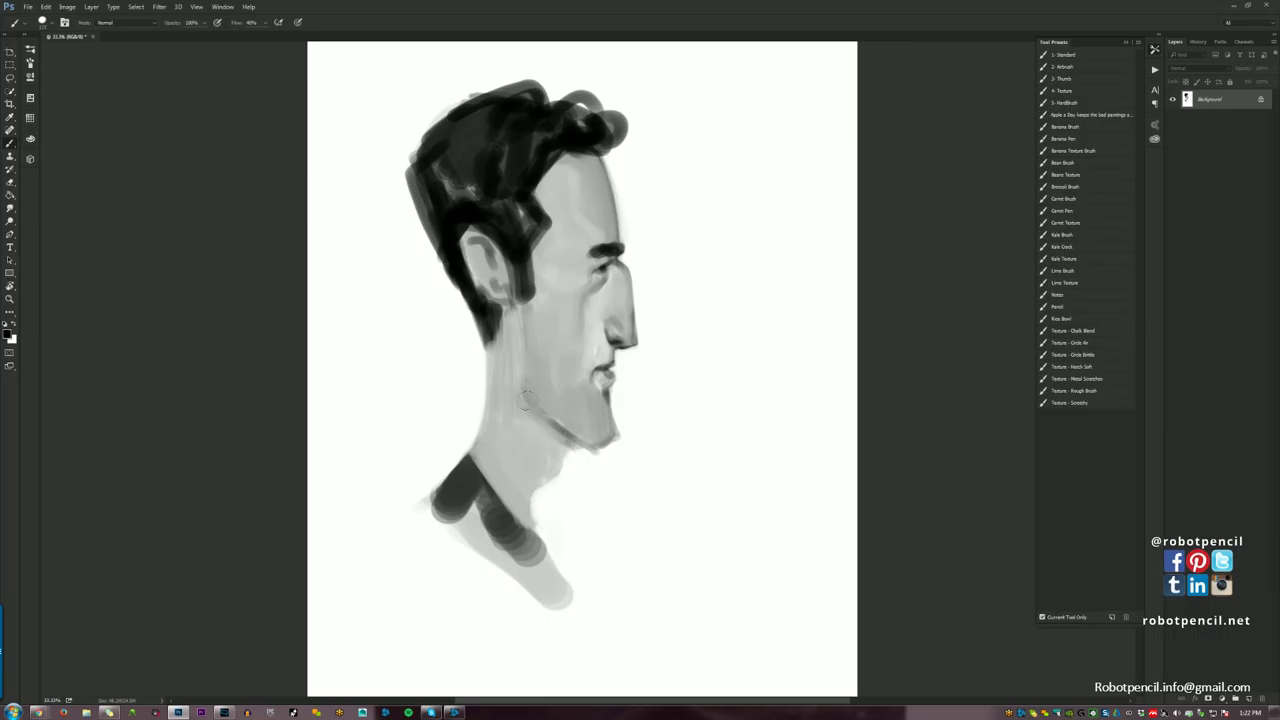
left_click(506, 361, "alt")
left_click_drag(486, 321, 498, 359)
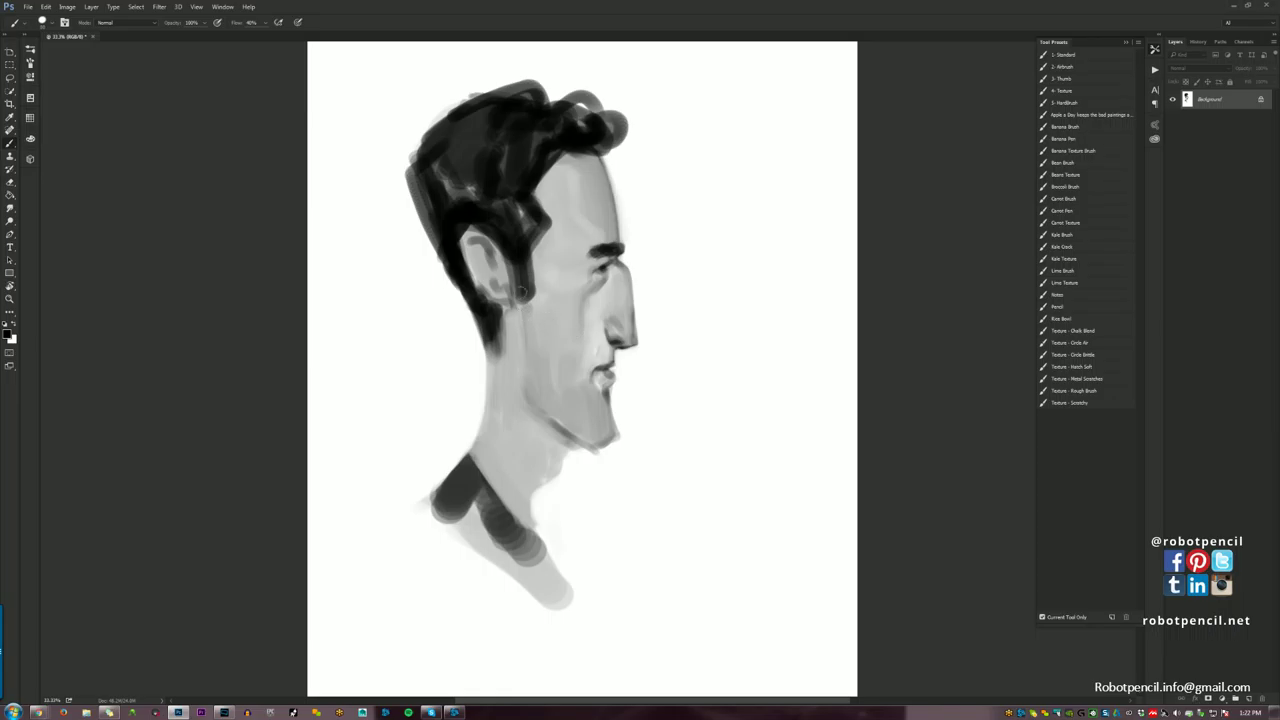
Extend the sideburn and fill out the hair with black, and soften the cheek and chin with a sampled gray.
mouse_move(521, 291)
left_mouse_down()
mouse_move(524, 318)
mouse_move(536, 302)
mouse_move(538, 330)
mouse_move(520, 326)
mouse_move(535, 339)
left_mouse_up()
mouse_move(517, 217)
left_mouse_down()
mouse_move(455, 188)
mouse_move(438, 238)
mouse_move(419, 177)
mouse_move(448, 128)
mouse_move(462, 186)
mouse_move(494, 142)
mouse_move(502, 204)
mouse_move(505, 172)
left_mouse_up()
left_click_drag(590, 325, 549, 276)
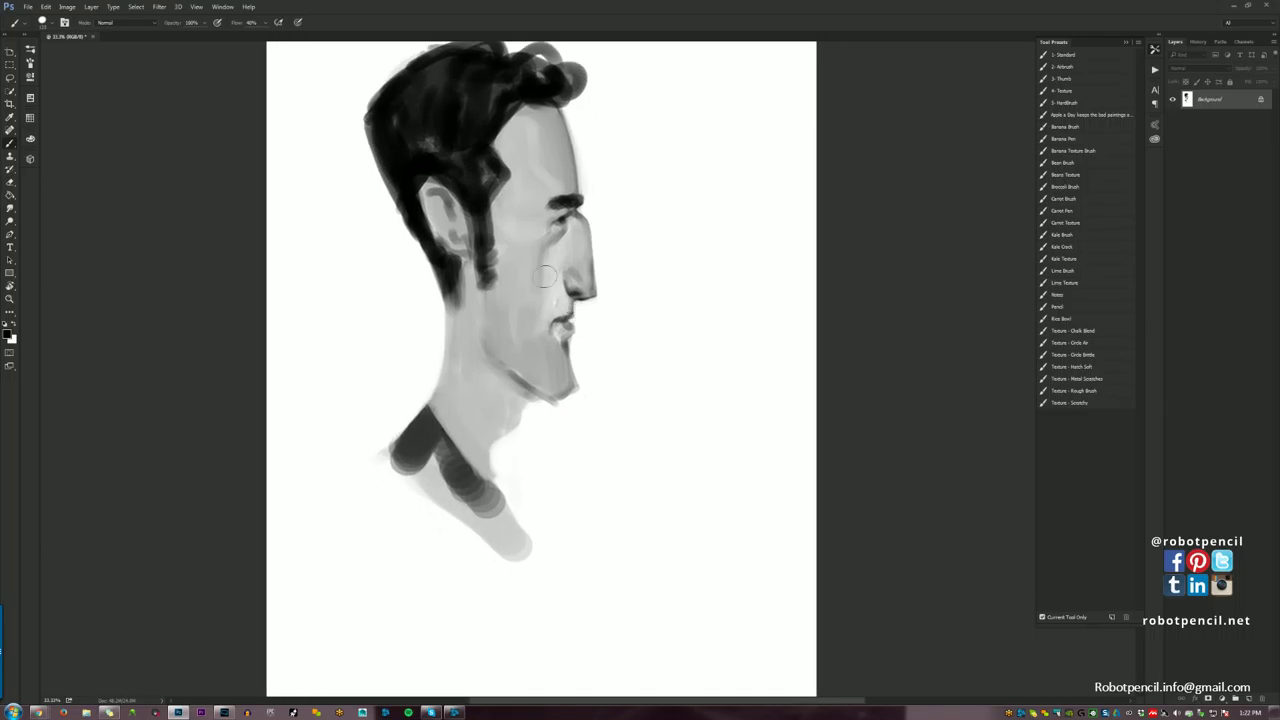
left_click(548, 269, "alt")
mouse_move(554, 389)
left_mouse_down()
mouse_move(548, 355)
mouse_move(527, 366)
left_mouse_up()
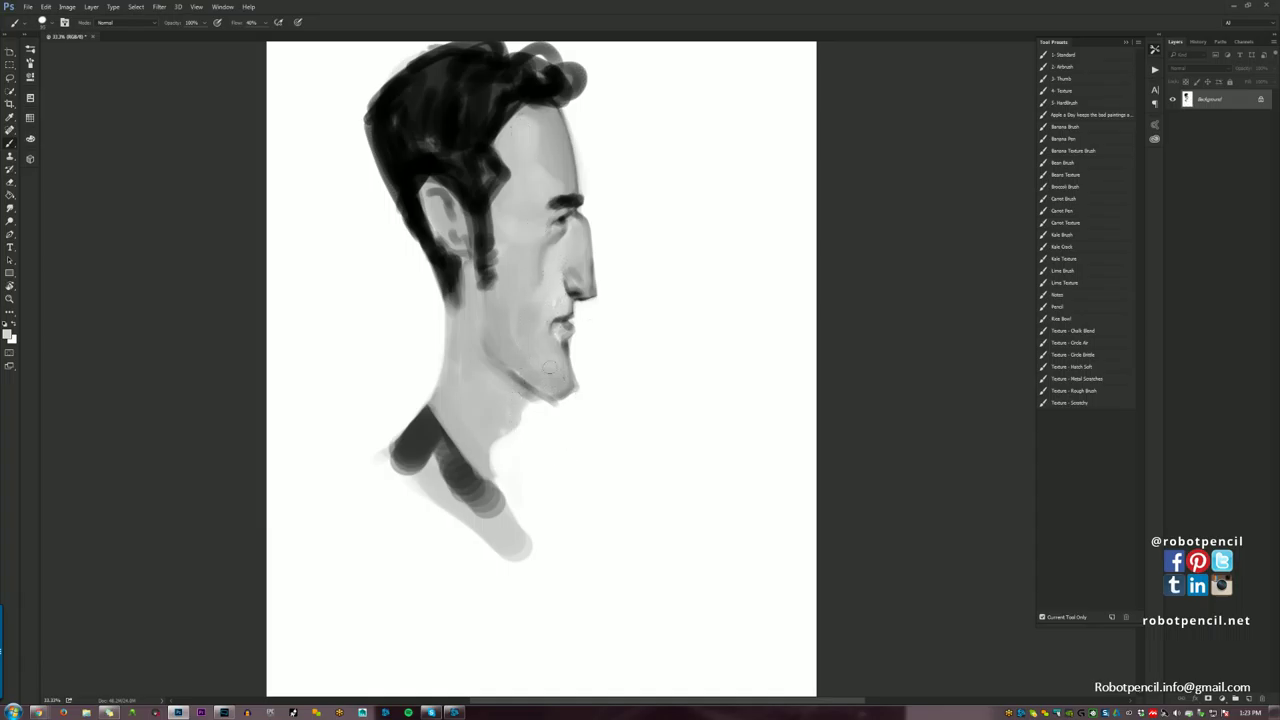
Flip the canvas horizontally and block in the dark shirt and shoulder with an enlarged black brush.
key("z")
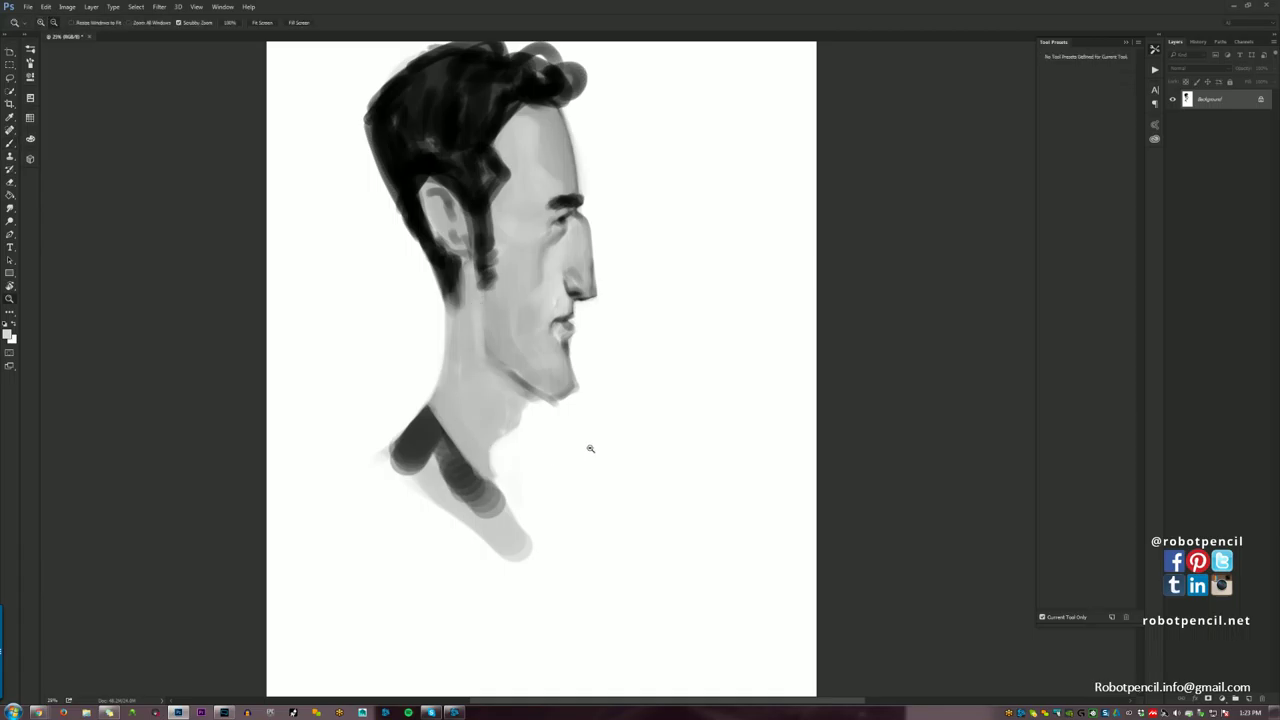
left_click(590, 447, "alt")
left_click(594, 452, "alt")
key("F2")
key("b")
key("z")
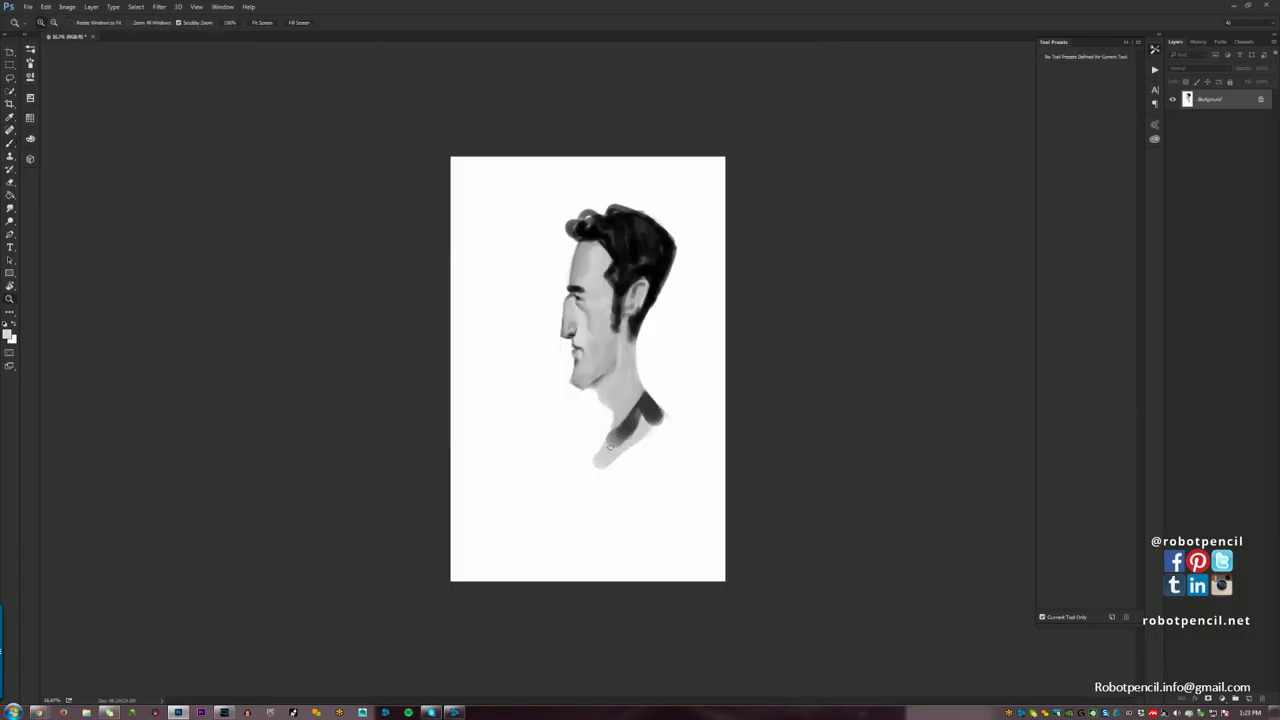
left_click(609, 454)
key("b")
left_click(648, 452, "alt")
mouse_move(626, 471)
left_mouse_down()
mouse_move(597, 521)
mouse_move(687, 431)
mouse_move(706, 477)
mouse_move(706, 514)
left_mouse_up()
key("bracketright")
key("bracketright")
left_click_drag(680, 451, 608, 519)
mouse_move(608, 519)
left_mouse_down()
mouse_move(694, 474)
mouse_move(650, 468)
mouse_move(624, 521)
left_mouse_up()
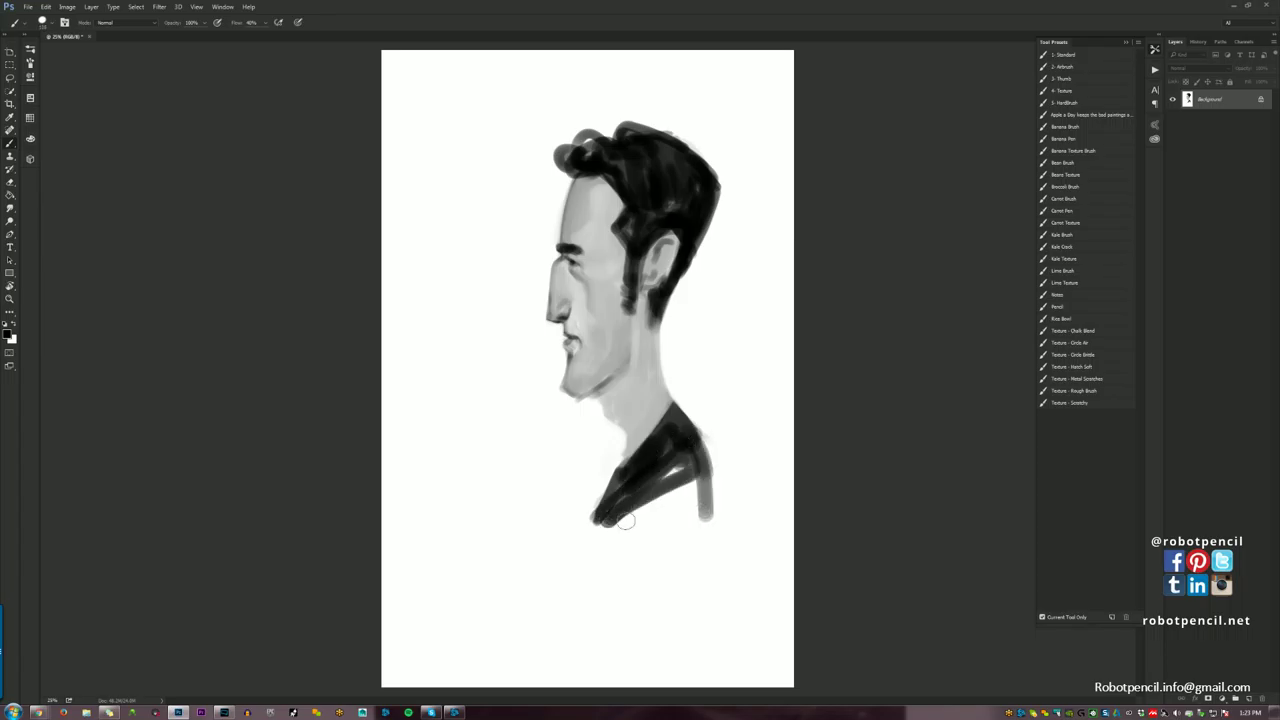
Switch to full-screen mode, flip the canvas and fill in the torso with dark strokes.
key("f")
mouse_move(590, 430)
left_mouse_down()
mouse_move(651, 525)
mouse_move(655, 563)
mouse_move(700, 512)
mouse_move(748, 488)
left_mouse_up()
key("ctrl+z")
key("ctrl+shift+h")
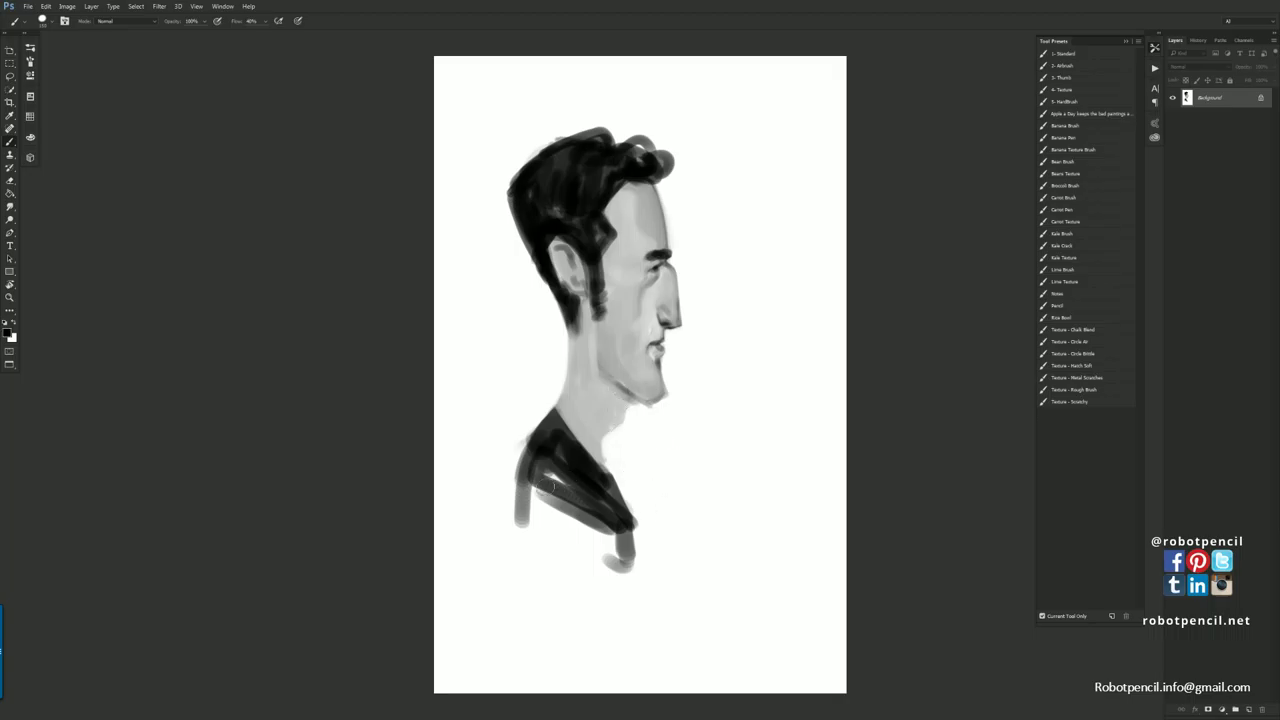
mouse_move(540, 445)
left_mouse_down()
mouse_move(511, 527)
mouse_move(522, 545)
mouse_move(534, 512)
mouse_move(574, 490)
mouse_move(529, 551)
mouse_move(589, 525)
mouse_move(579, 540)
mouse_move(595, 538)
mouse_move(581, 544)
mouse_move(616, 556)
left_mouse_up()
Sample the white background and trim the contour at the back of the head and nape.
left_click(507, 235, "alt")
left_click_drag(500, 201, 547, 310)
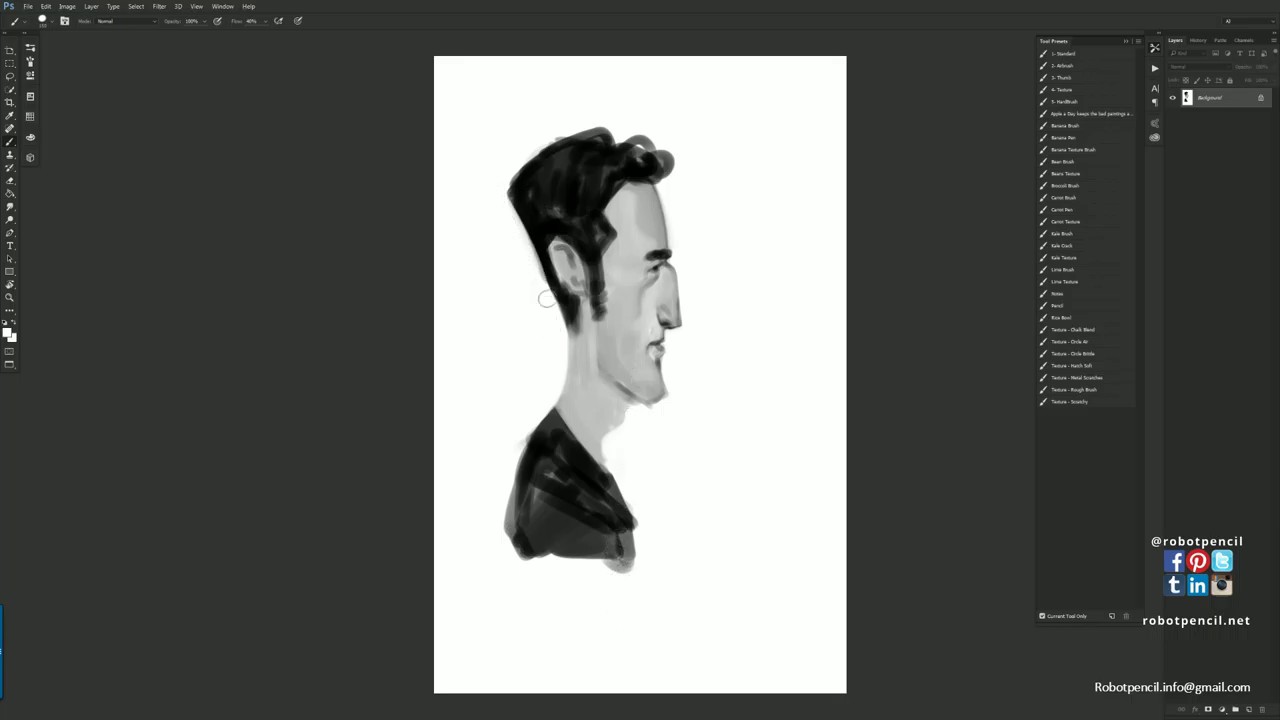
left_click_drag(506, 220, 559, 364)
Flip the canvas horizontally and fill the front curls of the hair with sampled black.
key("ctrl+shift+h")
left_click(626, 173, "alt")
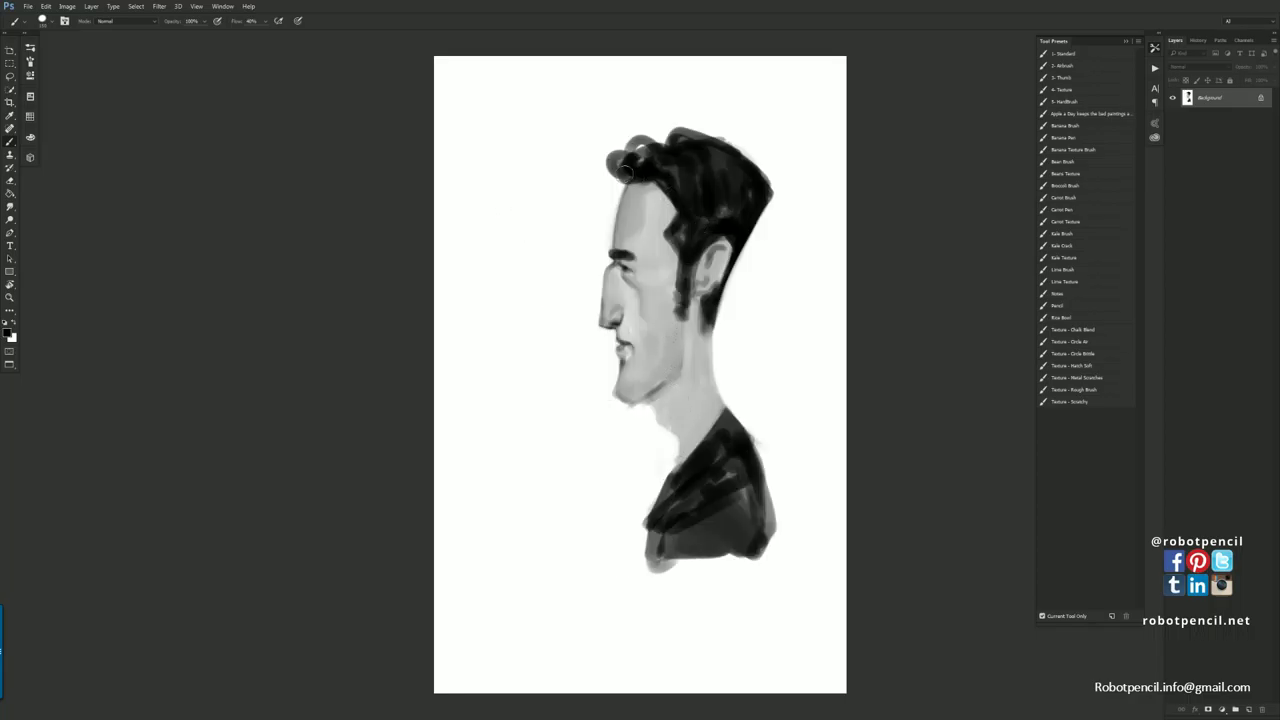
mouse_move(625, 170)
left_mouse_down()
mouse_move(640, 155)
mouse_move(620, 166)
mouse_move(627, 148)
mouse_move(660, 145)
mouse_move(685, 170)
left_mouse_up()
left_click_drag(741, 440, 677, 397)
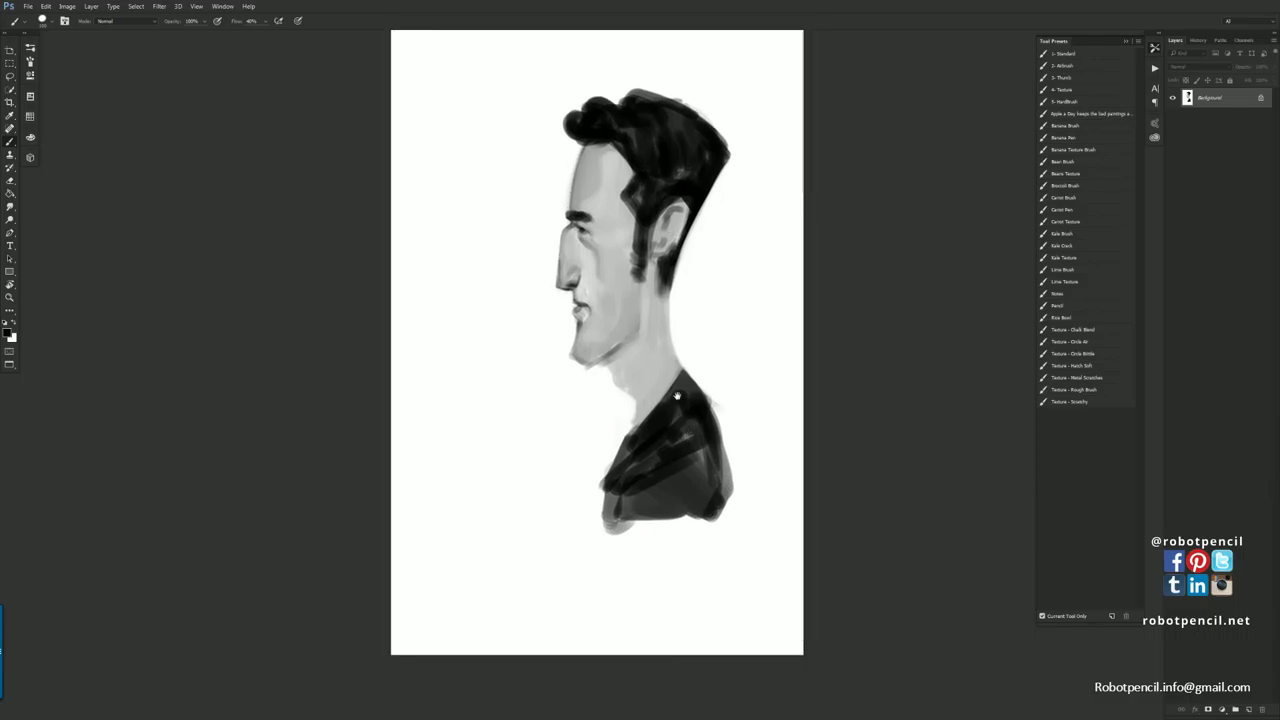
Flip the canvas, paint a black mustache above the lips and thicken the eyebrow with black.
left_click(597, 236, "alt")
key("ctrl+shift+h")
key("ctrl+space")
left_click(576, 332, "ctrl")
key("b")
key("d")
left_click_drag(627, 282, 627, 286)
key("ctrl+z")
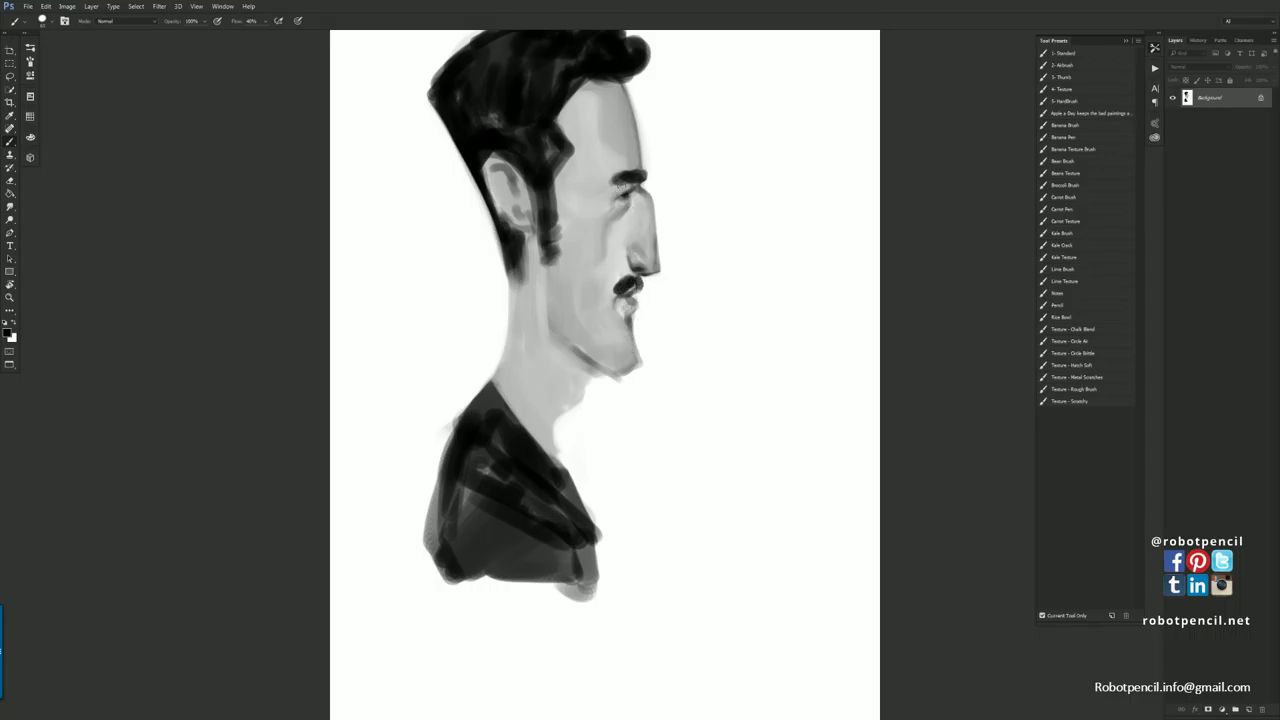
mouse_move(614, 180)
left_mouse_down()
mouse_move(643, 166)
mouse_move(616, 175)
mouse_move(603, 268)
left_mouse_up()
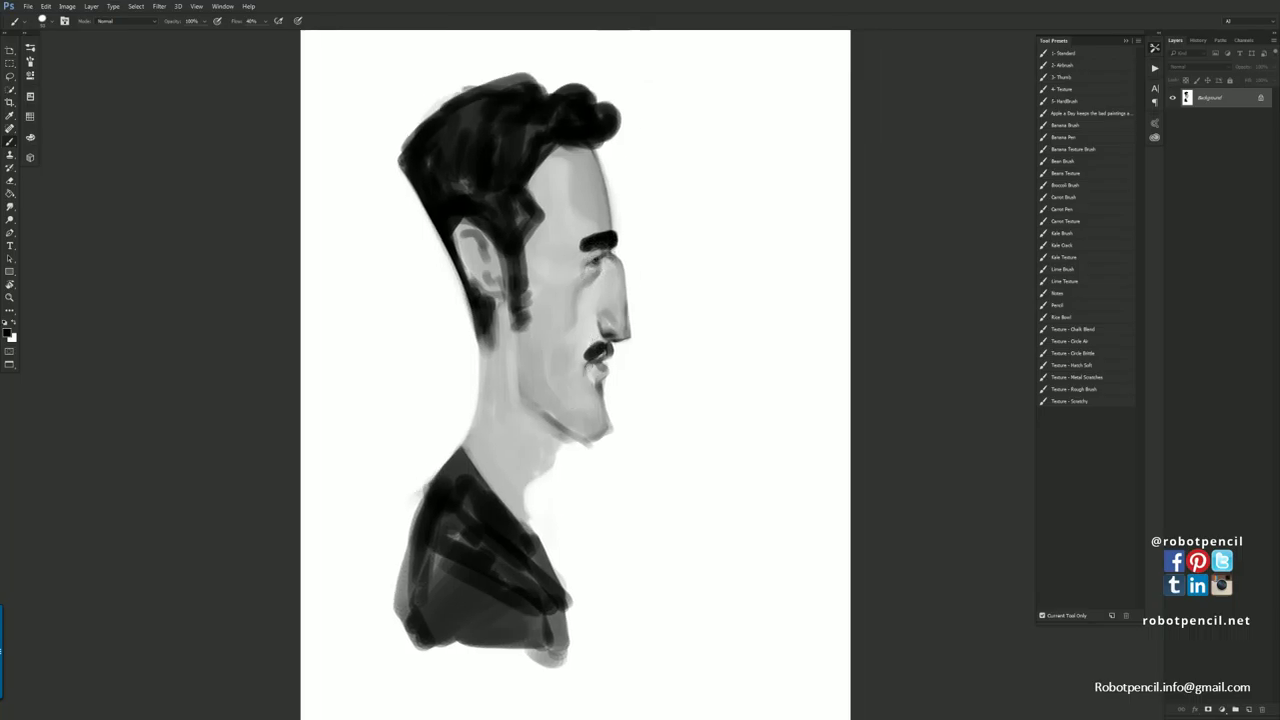
scroll(602, 274, "up", 1)
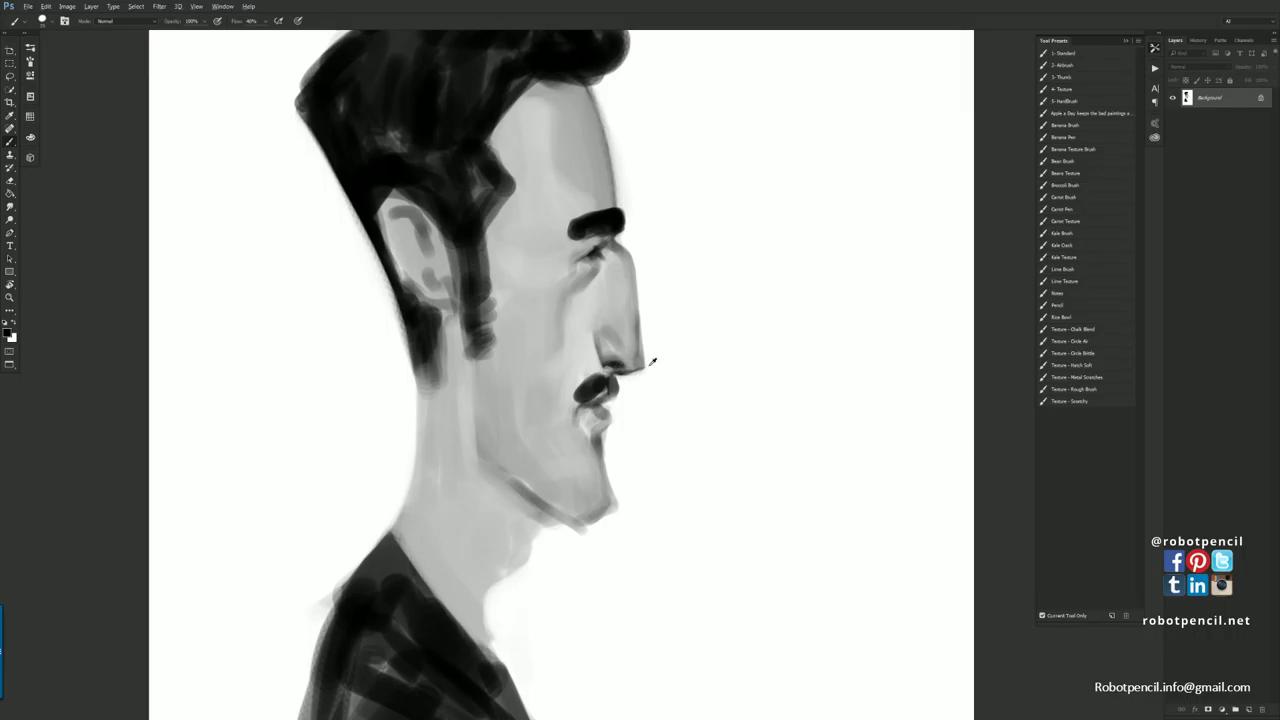
Flip the canvas horizontally and trim the forehead contour with white between the front curls and the eyebrow.
key("x")
key("z")
left_click(649, 389, "alt")
left_click(649, 389, "alt")
left_click(649, 389, "alt")
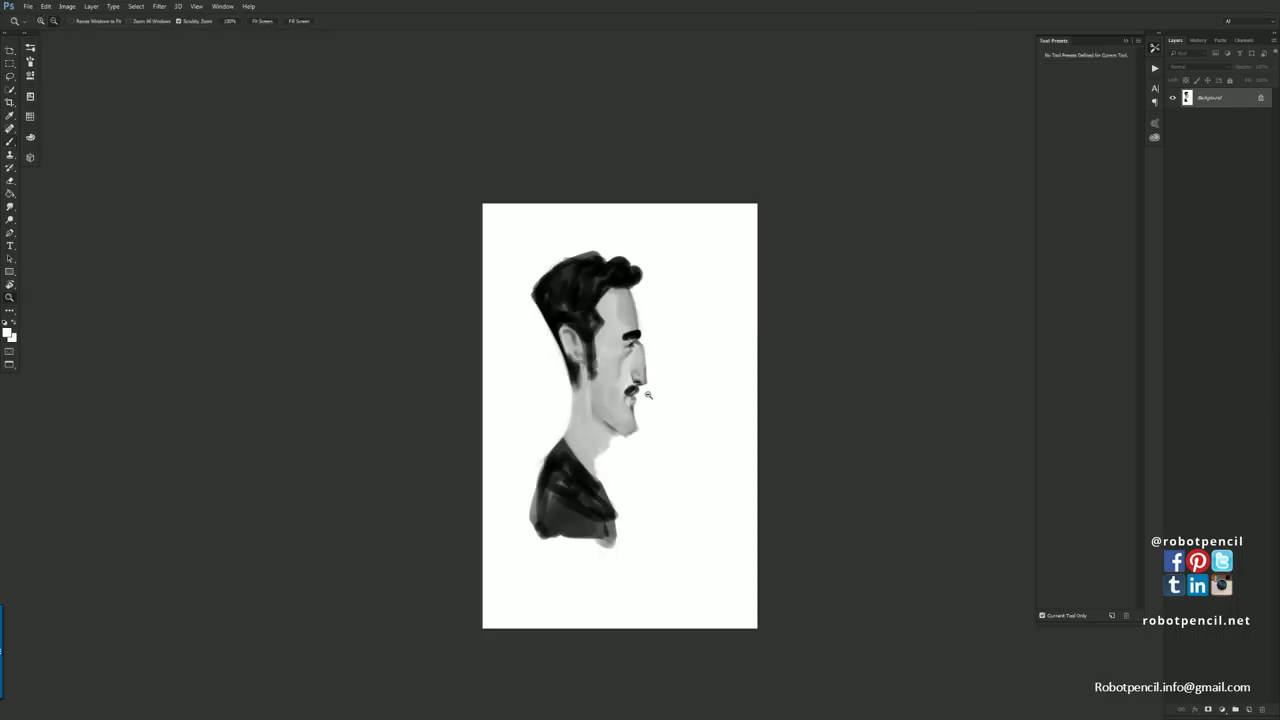
key("F2")
left_click(638, 393)
left_click(638, 393)
key("b")
key("z")
left_click(583, 261)
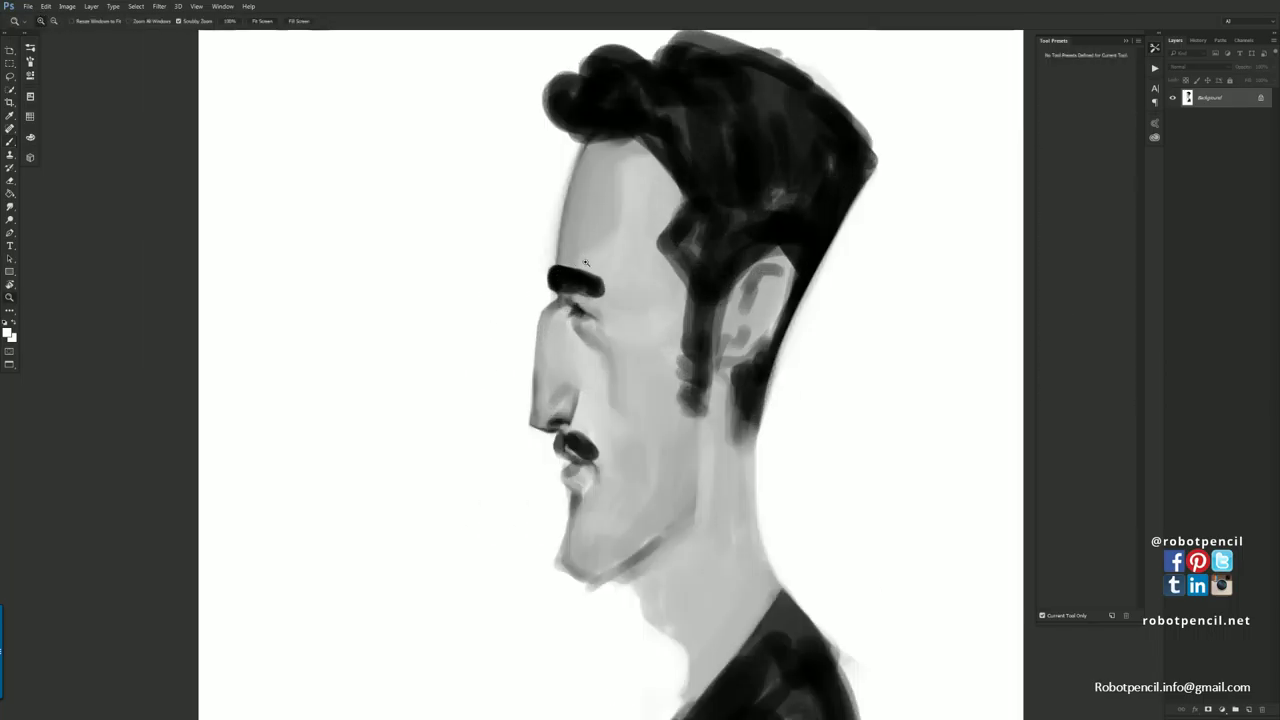
key("b")
left_click_drag(569, 154, 552, 260)
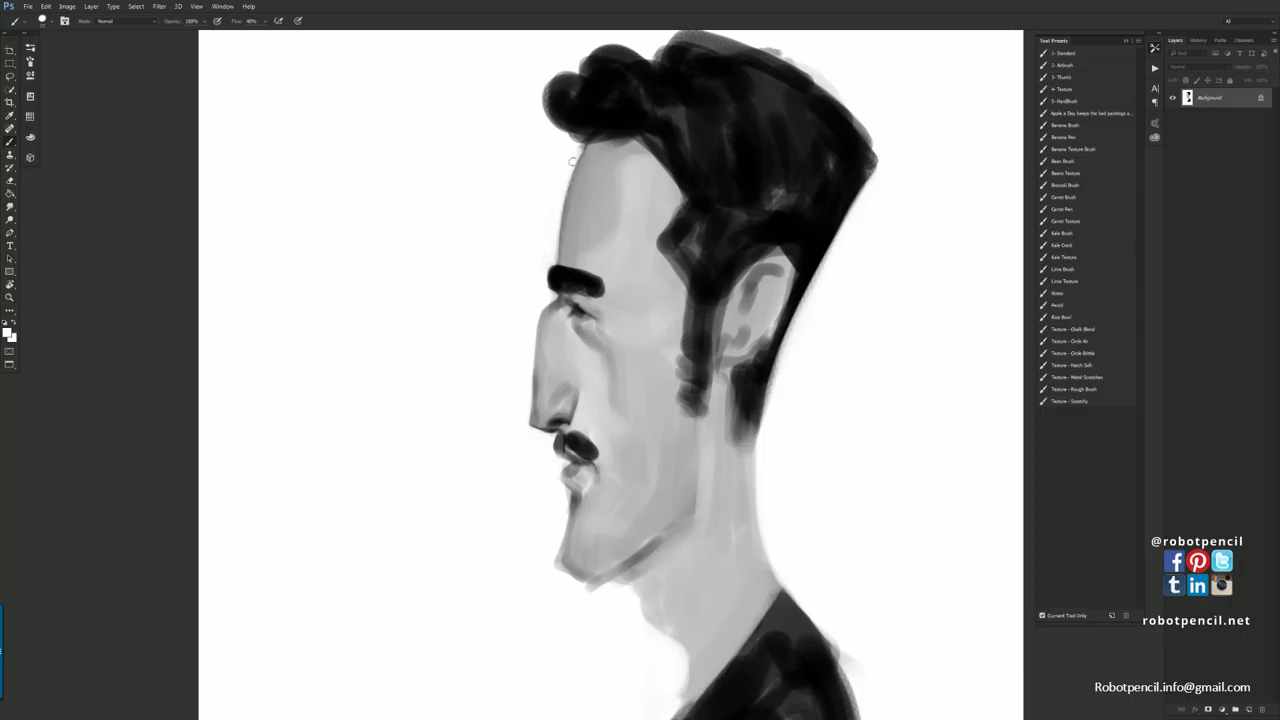
Dab a small black curl at the front hairline above the forehead and flip the canvas.
key("x")
left_click_drag(572, 144, 576, 140)
key("ctrl+h")
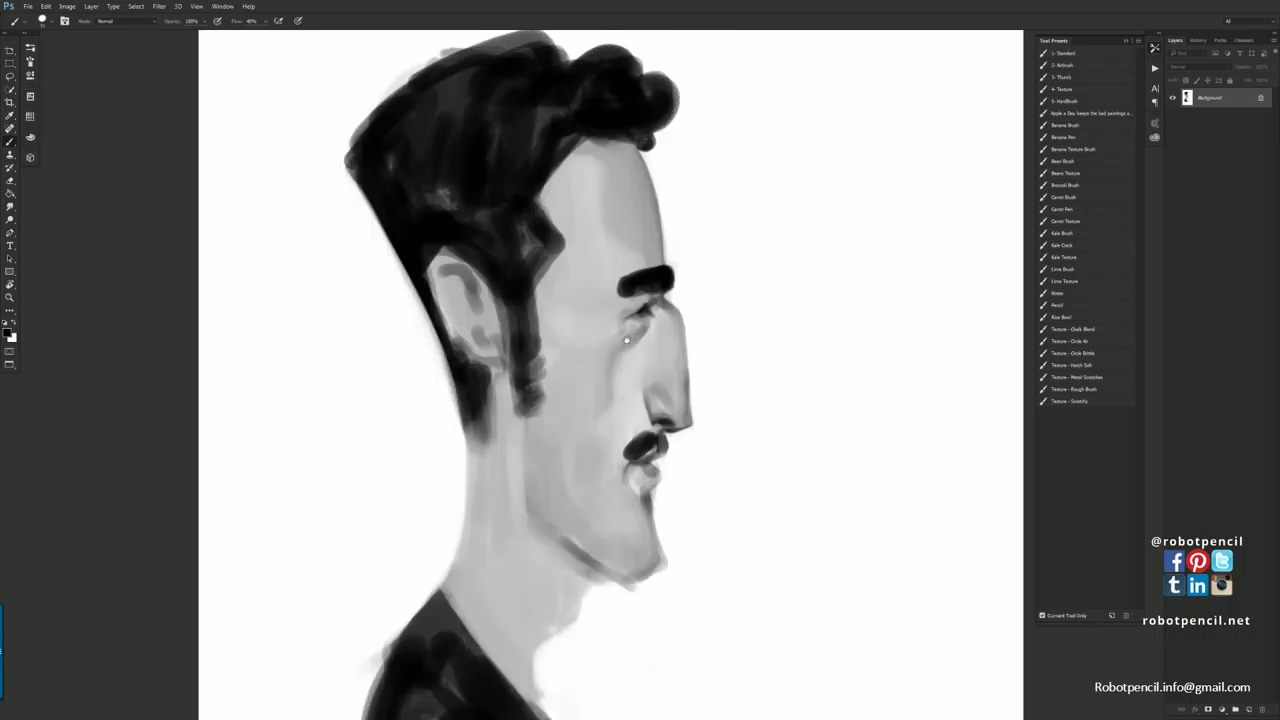
Trim the upper back outline of the hair with white and touch up its rear corner with sampled tones.
left_click_drag(627, 340, 613, 435)
key("x")
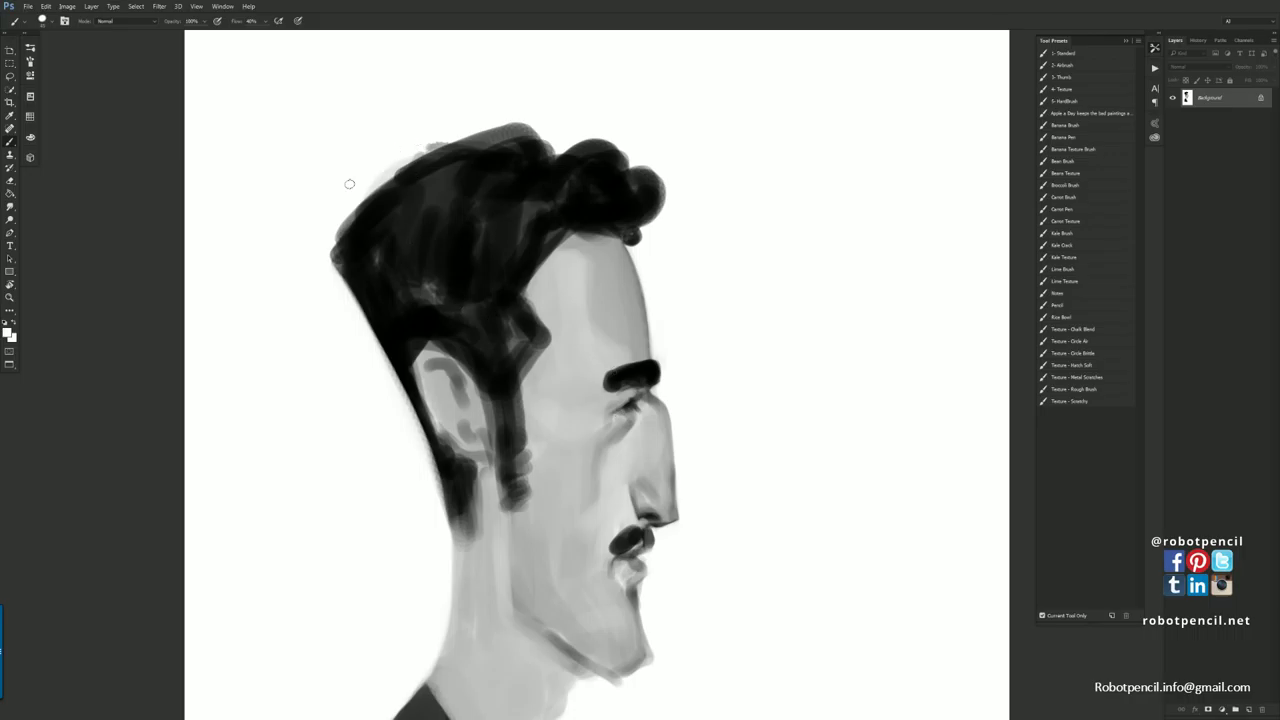
left_click_drag(312, 257, 486, 123)
left_click_drag(303, 256, 510, 118)
mouse_move(353, 182)
left_mouse_down()
mouse_move(320, 281)
mouse_move(351, 202)
left_mouse_up()
mouse_move(351, 202)
left_mouse_down()
mouse_move(339, 325)
mouse_move(339, 226)
mouse_move(348, 274)
left_mouse_up()
left_click(350, 250, "alt")
mouse_move(354, 224)
left_mouse_down()
mouse_move(344, 268)
mouse_move(328, 260)
mouse_move(346, 310)
left_mouse_up()
left_click(337, 309, "alt")
mouse_move(332, 248)
left_mouse_down()
mouse_move(334, 272)
mouse_move(324, 264)
left_mouse_up()
Fill the shirt with more solid black and clean up its front edge.
key("z")
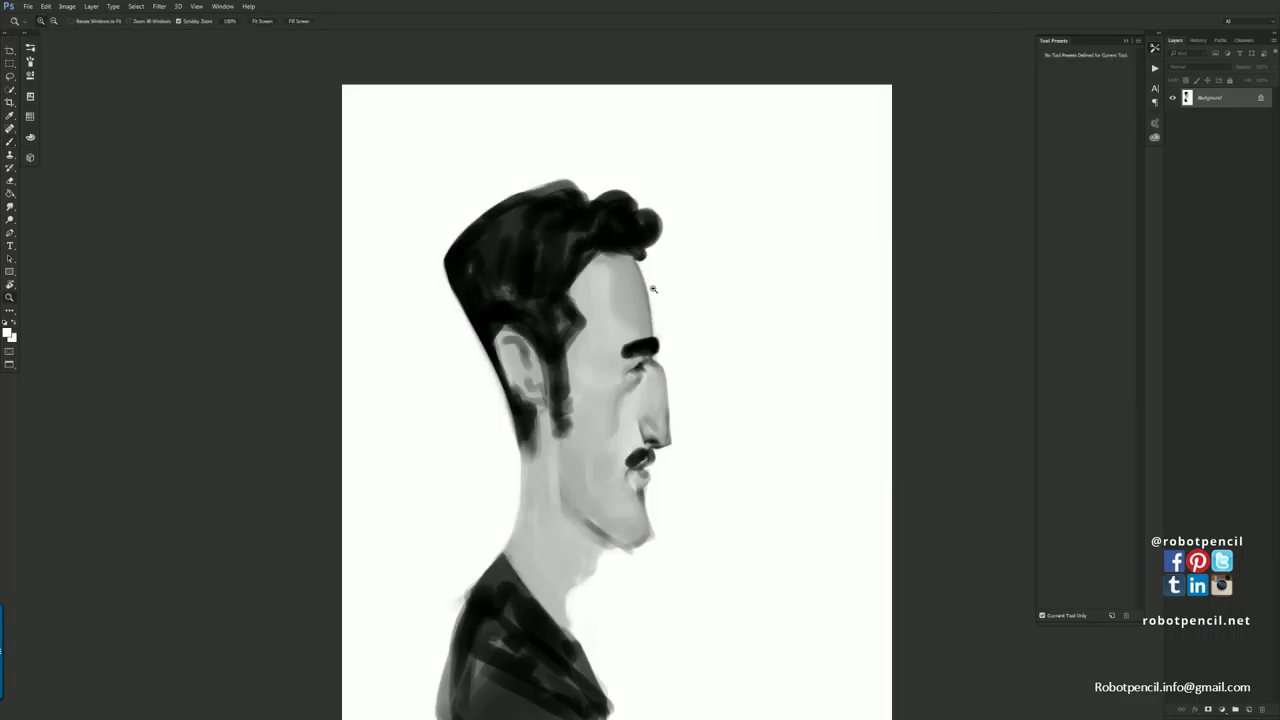
left_click(655, 290, "alt")
key("b")
mouse_move(537, 543)
left_mouse_down()
mouse_move(559, 353)
mouse_move(502, 391)
left_mouse_up()
left_click_drag(523, 366, 540, 405)
mouse_move(484, 453)
left_mouse_down()
mouse_move(472, 552)
mouse_move(479, 458)
mouse_move(504, 452)
mouse_move(511, 487)
mouse_move(520, 463)
mouse_move(545, 480)
mouse_move(526, 496)
mouse_move(543, 493)
mouse_move(572, 531)
mouse_move(563, 460)
mouse_move(575, 457)
mouse_move(602, 547)
mouse_move(555, 441)
mouse_move(563, 429)
mouse_move(610, 505)
left_mouse_up()
left_click(628, 451, "alt")
left_click_drag(600, 415, 641, 552)
left_click_drag(606, 447, 631, 512)
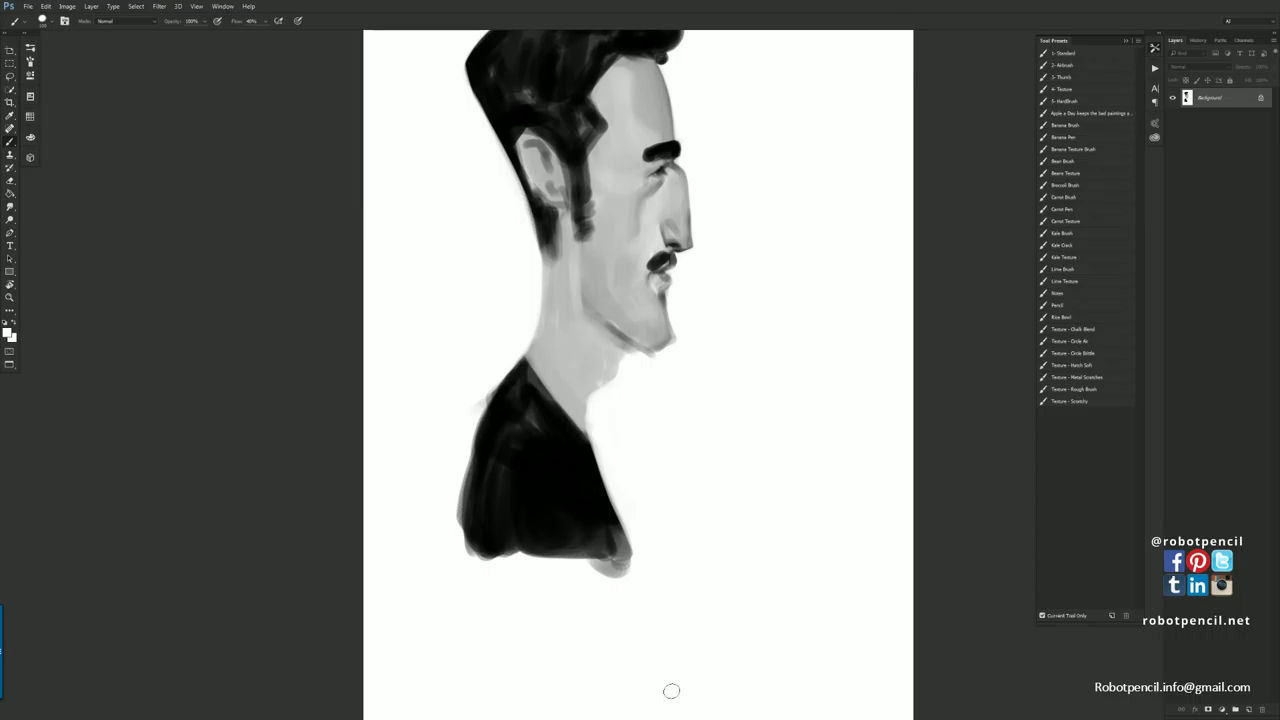
Repaint the neck with sampled greys and reshape the throat contour down to the collar.
mouse_move(643, 301)
left_mouse_down()
mouse_move(653, 350)
mouse_move(636, 404)
mouse_move(588, 466)
left_mouse_up()
left_click(640, 384, "alt")
left_click_drag(584, 345, 586, 456)
left_click_drag(590, 352, 594, 424)
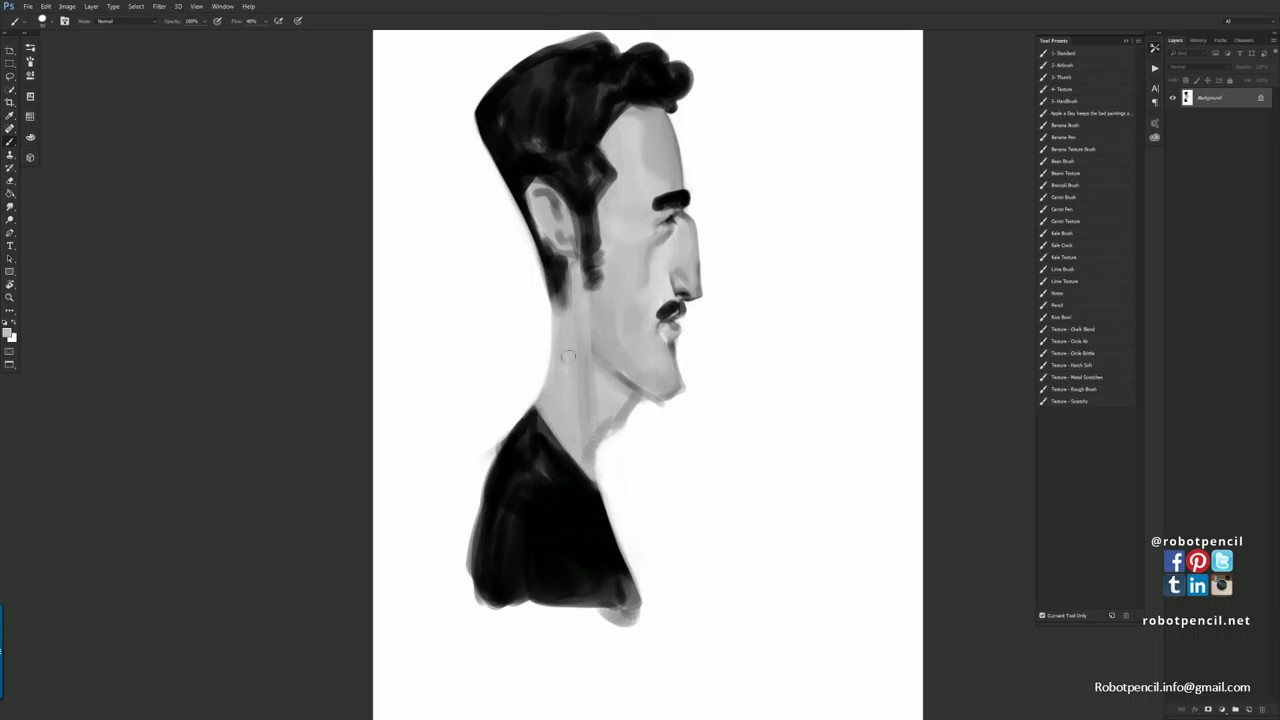
left_click_drag(583, 364, 587, 394)
left_click(588, 408, "alt")
left_click_drag(610, 437, 604, 478)
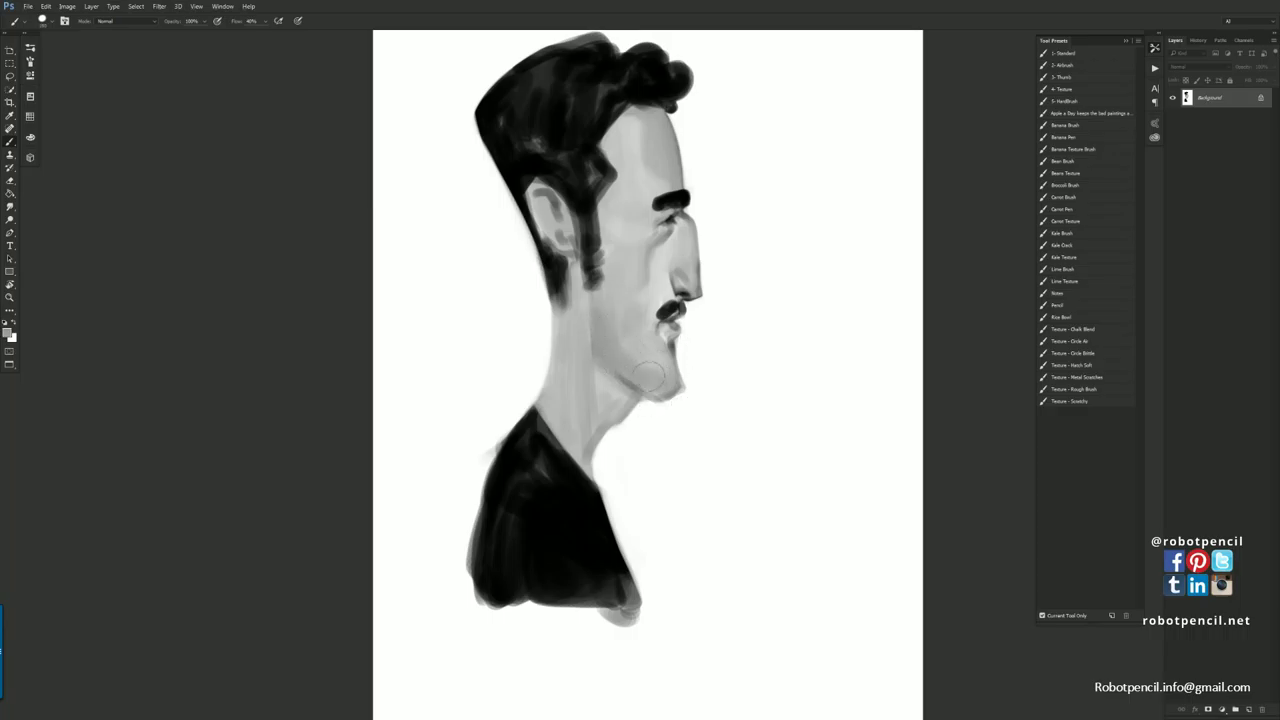
Flip the canvas, smooth the jawline and chin with sampled tones, and flip it back.
left_click(620, 318, "alt")
key("ctrl+shift+h")
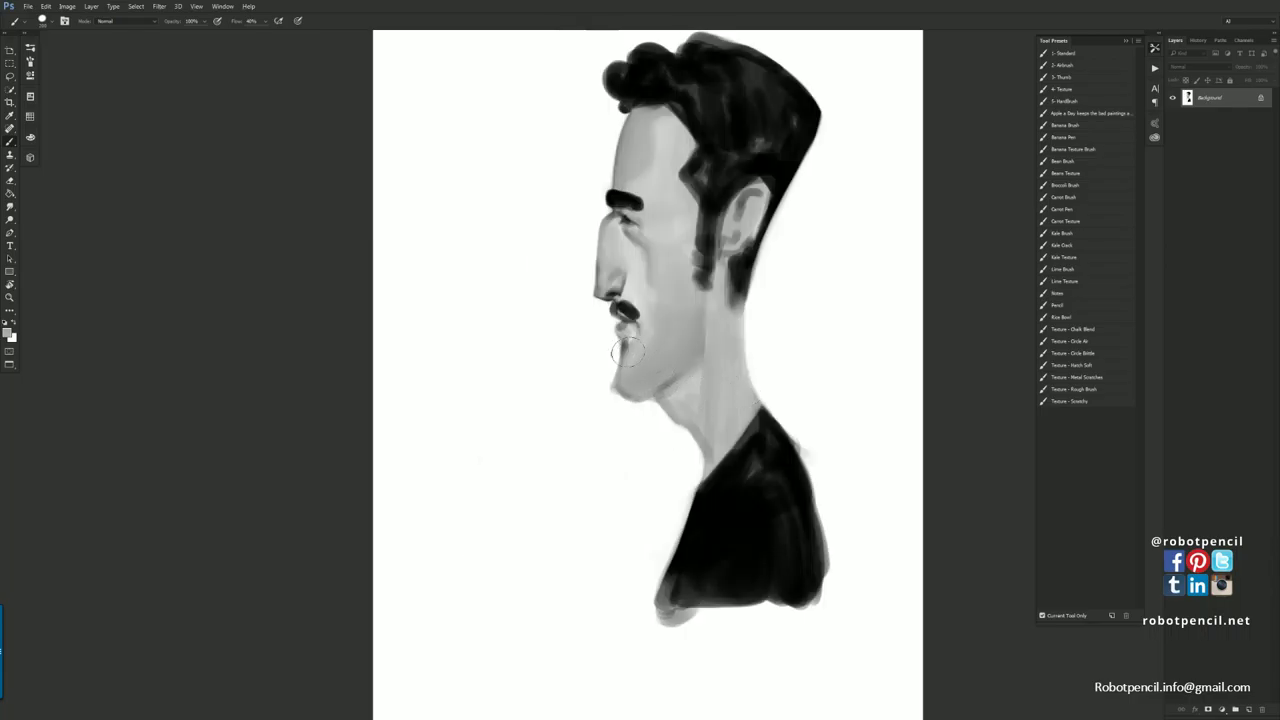
left_click(591, 401, "alt")
left_click_drag(673, 390, 695, 379)
key("ctrl+shift+h")
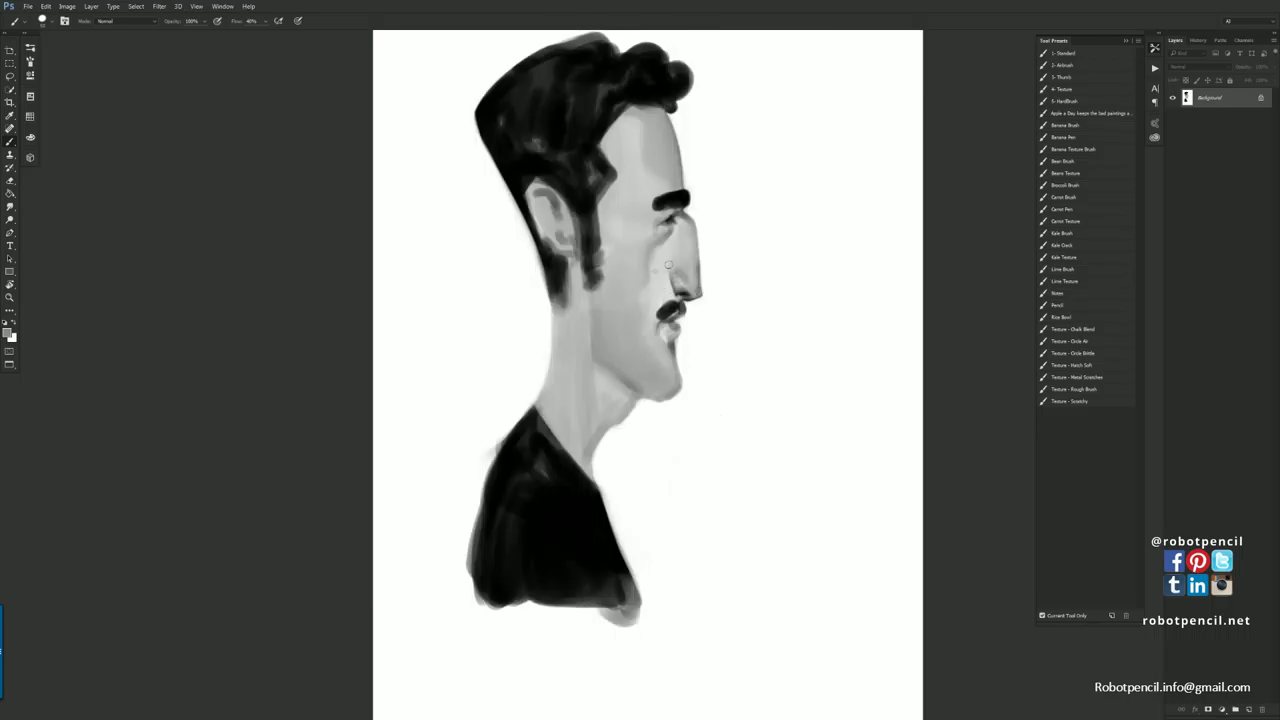
Enlarge the brush and blend the chin and the cheek beside the nose with sampled skin grey.
key("bracketright")
key("bracketright")
mouse_move(635, 354)
left_mouse_down()
mouse_move(659, 374)
mouse_move(615, 292)
mouse_move(632, 362)
mouse_move(608, 326)
mouse_move(637, 329)
mouse_move(652, 356)
left_mouse_up()
left_click(615, 326, "alt")
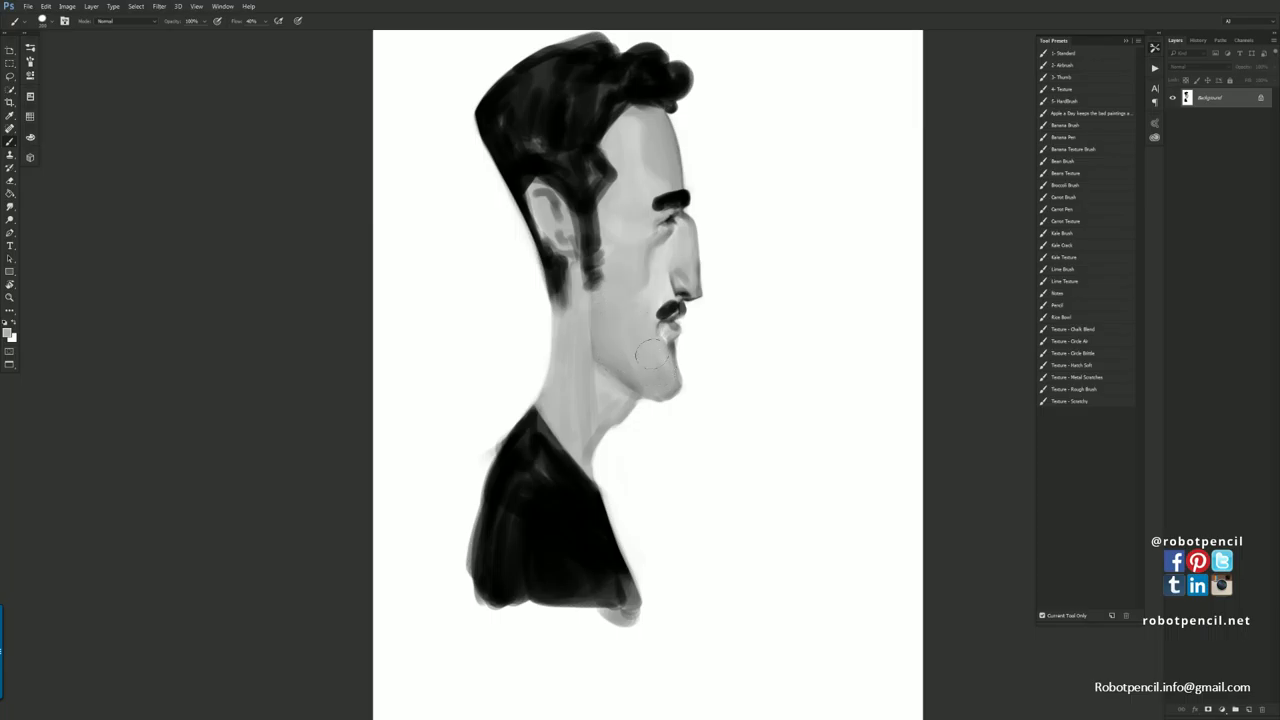
left_click_drag(657, 276, 658, 303)
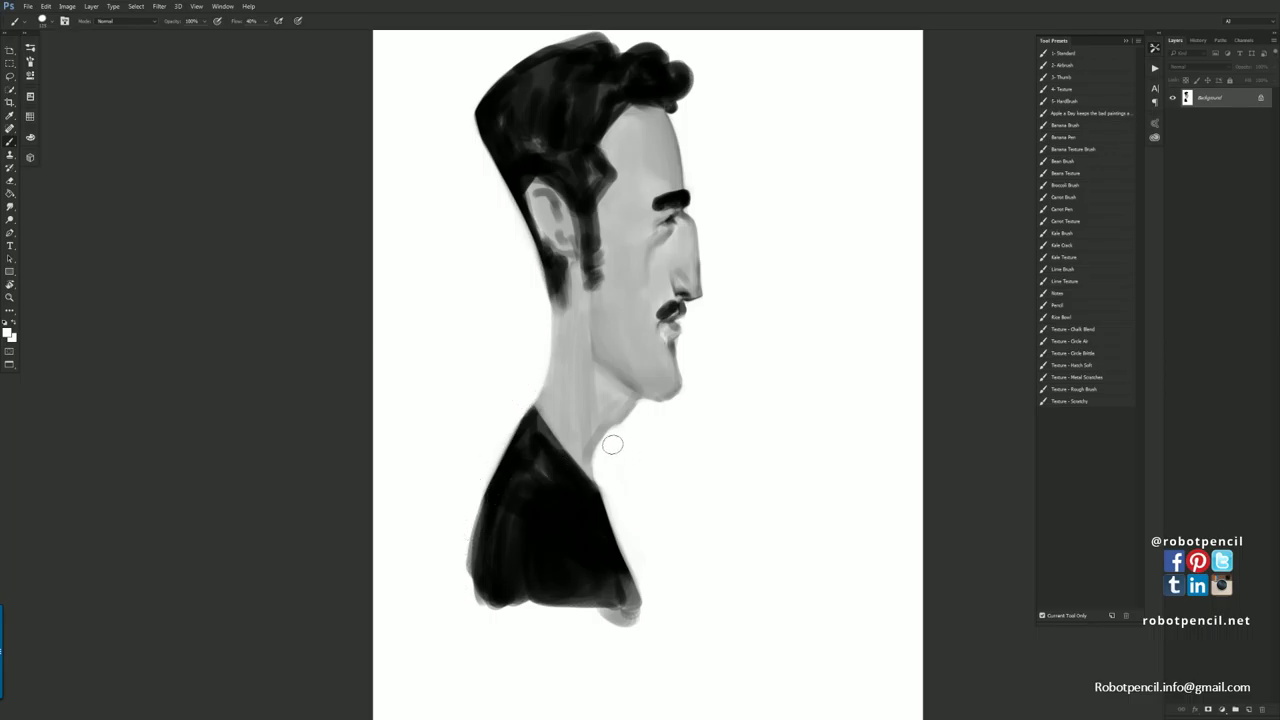
Trim the shirt's front edge and cut its bottom to a straight base with white strokes.
left_click_drag(606, 478, 655, 623)
left_click_drag(474, 608, 698, 607)
left_click_drag(428, 621, 700, 619)
left_click_drag(359, 617, 691, 616)
left_click_drag(395, 605, 764, 601)
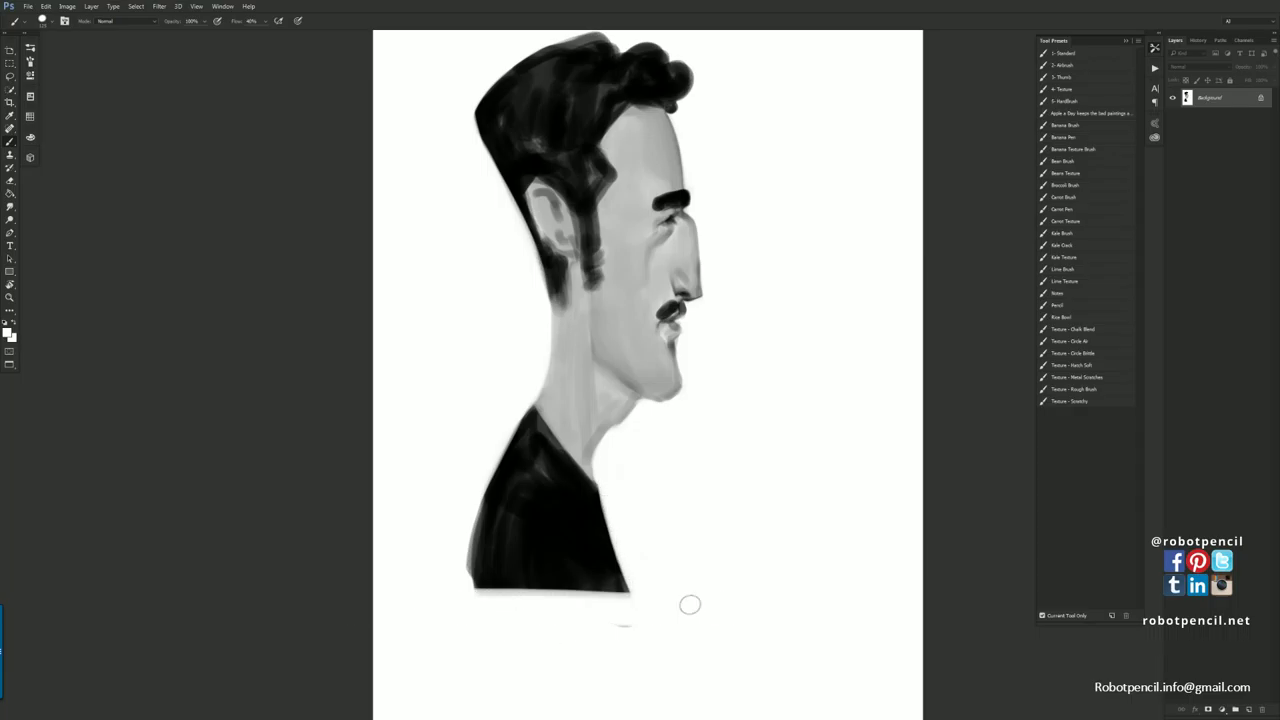
left_click_drag(583, 626, 700, 622)
Flip the canvas and sharpen the dark hairline at the temple with sampled black.
key("F2")
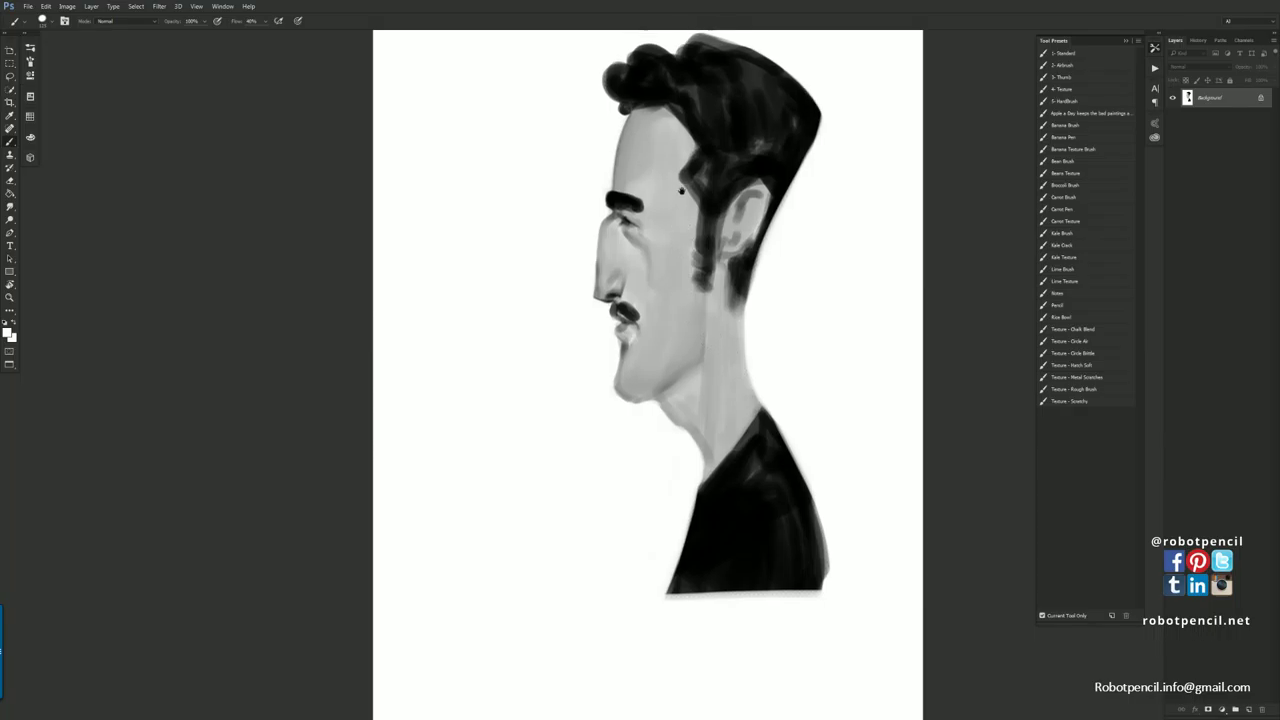
left_click_drag(680, 191, 668, 297)
left_click(652, 204, "alt")
mouse_move(634, 209)
left_mouse_down()
mouse_move(664, 213)
mouse_move(704, 254)
mouse_move(681, 280)
mouse_move(708, 308)
mouse_move(682, 298)
left_mouse_up()
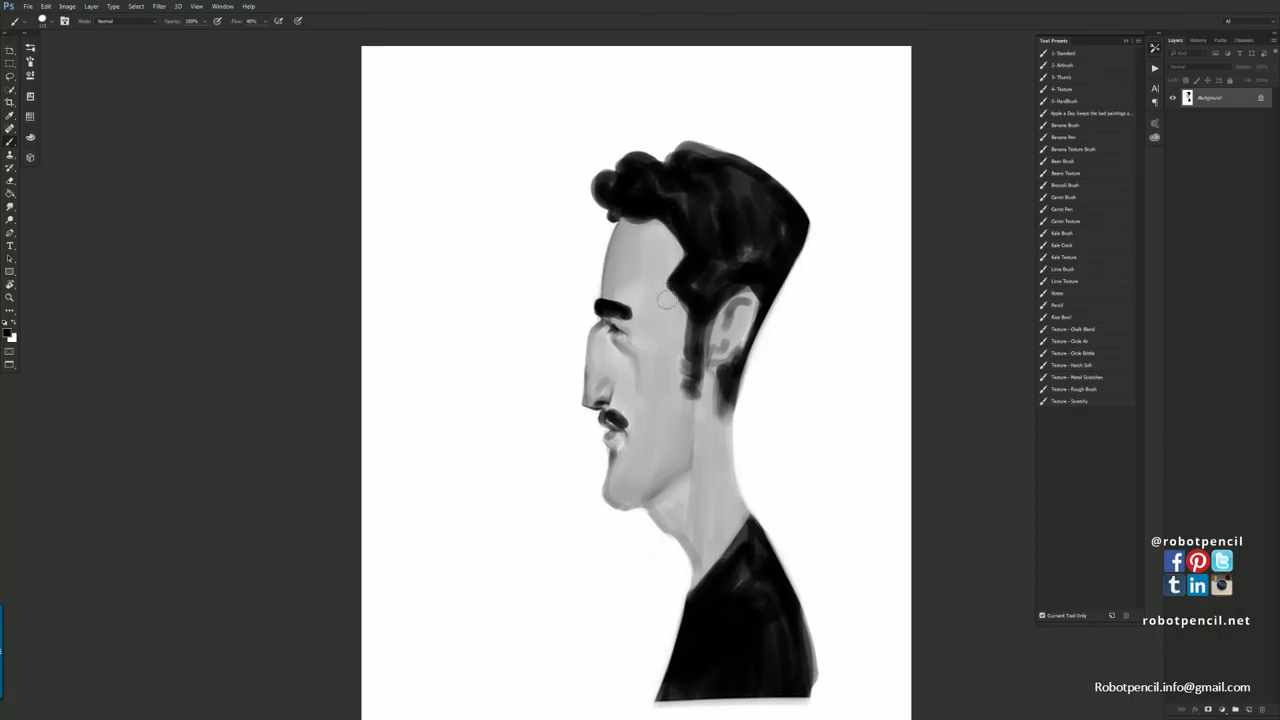
left_click(658, 263, "alt")
Sample the eyebrow's black, darken the hair behind and above the ear, and flip the canvas.
left_click(611, 311, "alt")
left_click_drag(609, 313, 606, 317)
mouse_move(716, 376)
left_mouse_down()
mouse_move(728, 405)
mouse_move(716, 372)
mouse_move(742, 350)
left_mouse_up()
left_click_drag(757, 292, 738, 289)
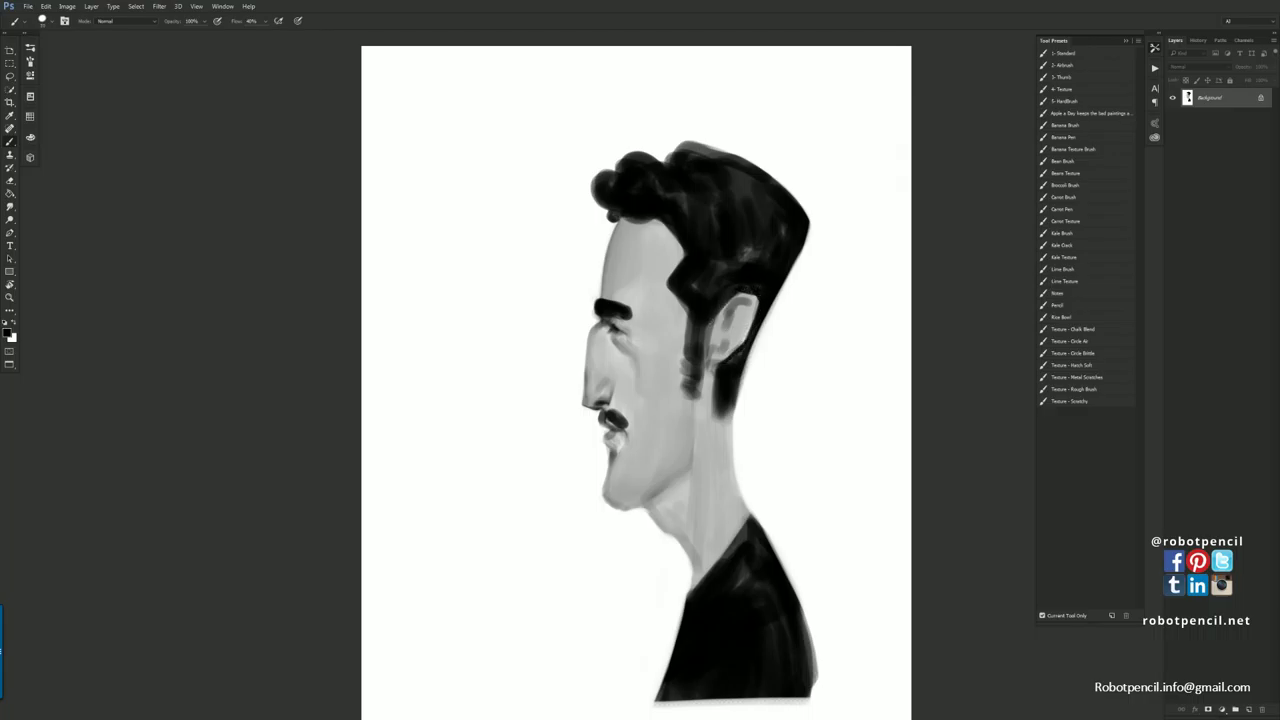
key("ctrl+shift+h")
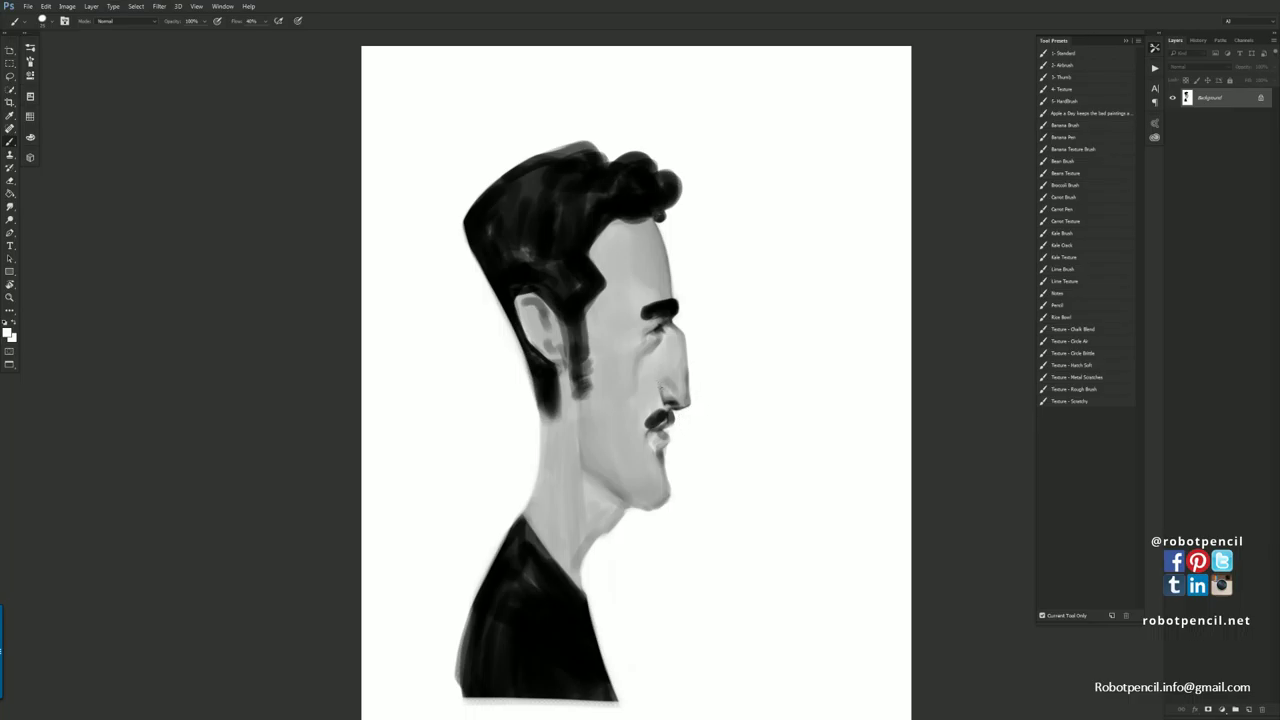
Try a stroke of sampled grey below the eye, undo it, and compare the portrait with its mirrored view.
left_click(661, 393, "ctrl")
left_click(649, 344, "alt")
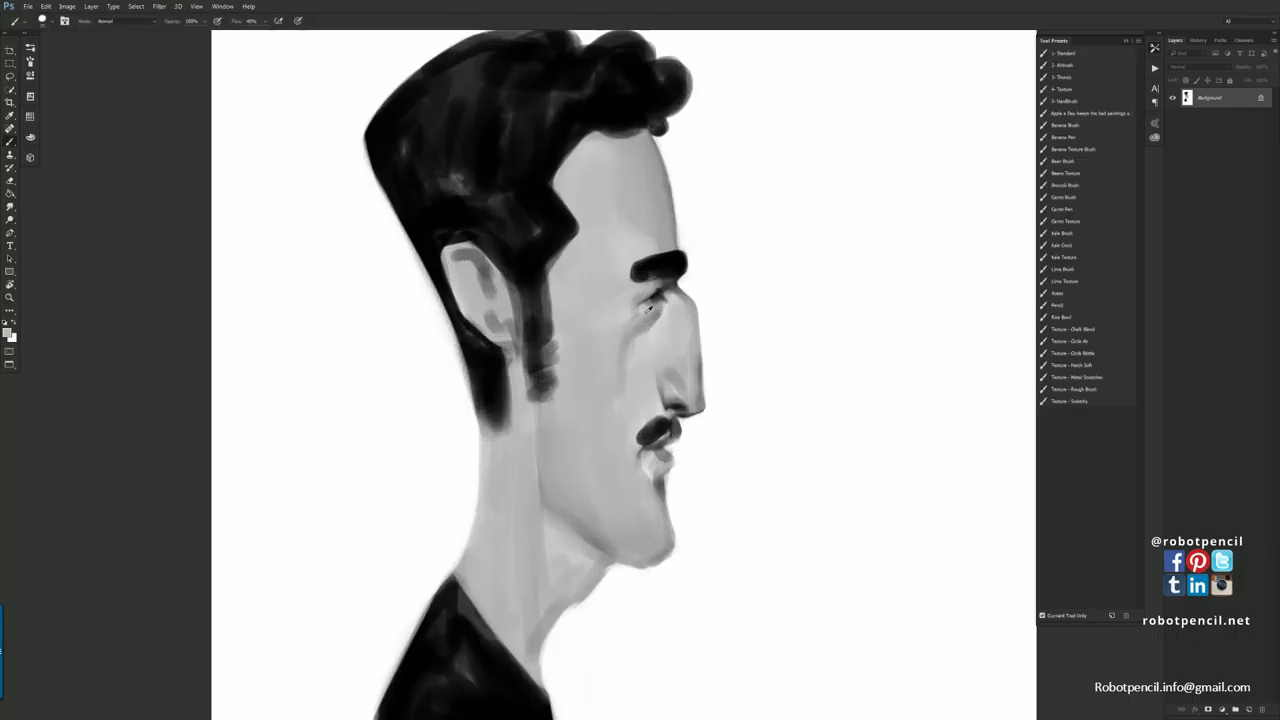
left_click_drag(645, 312, 660, 305)
key("ctrl+z")
key("ctrl+shift+h")
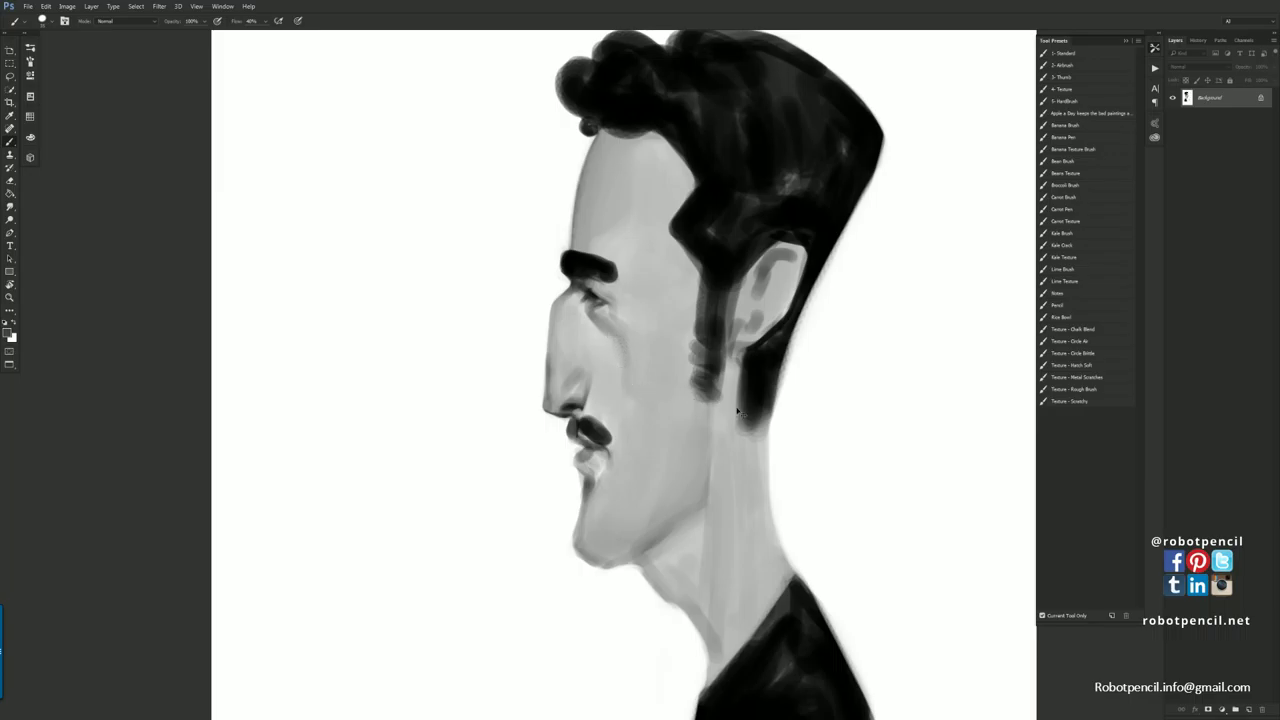
key("ctrl+shift+h")
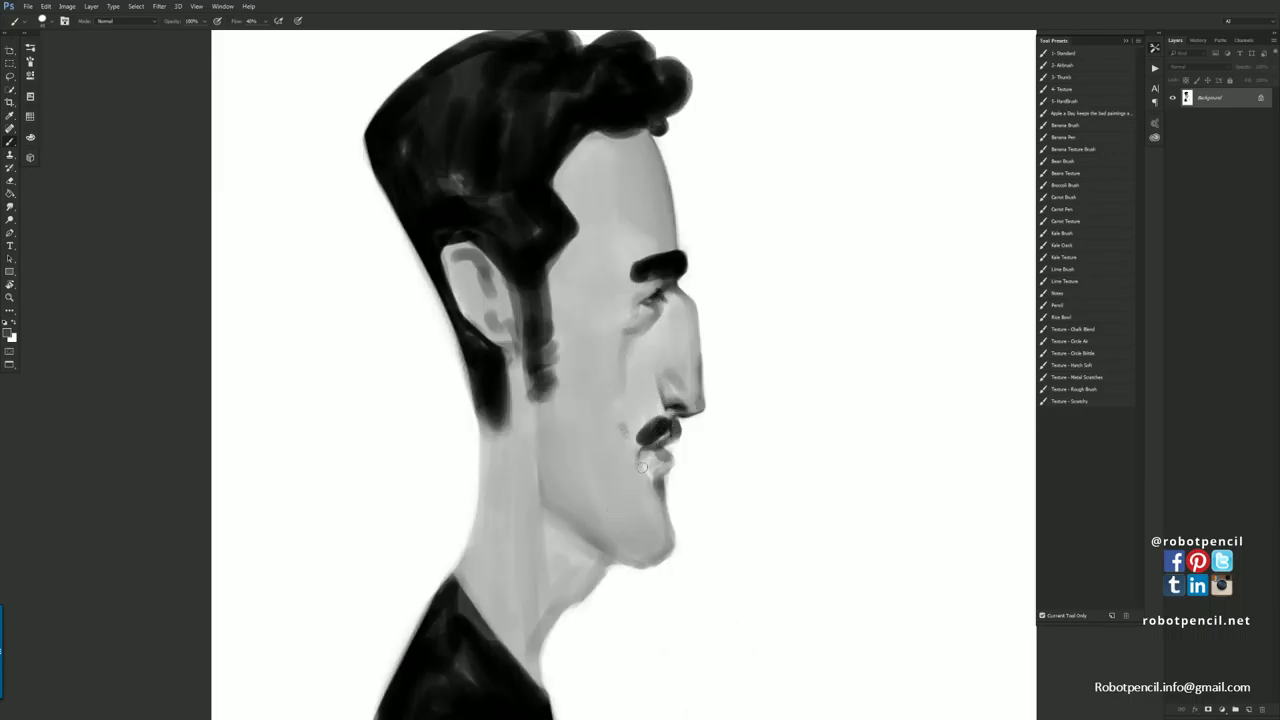
Undo the stray cheek mark and paint a faint crease down the cheek beside the mouth.
key("ctrl+z")
left_click_drag(613, 426, 631, 492)
key("ctrl+z")
key("ctrl+z")
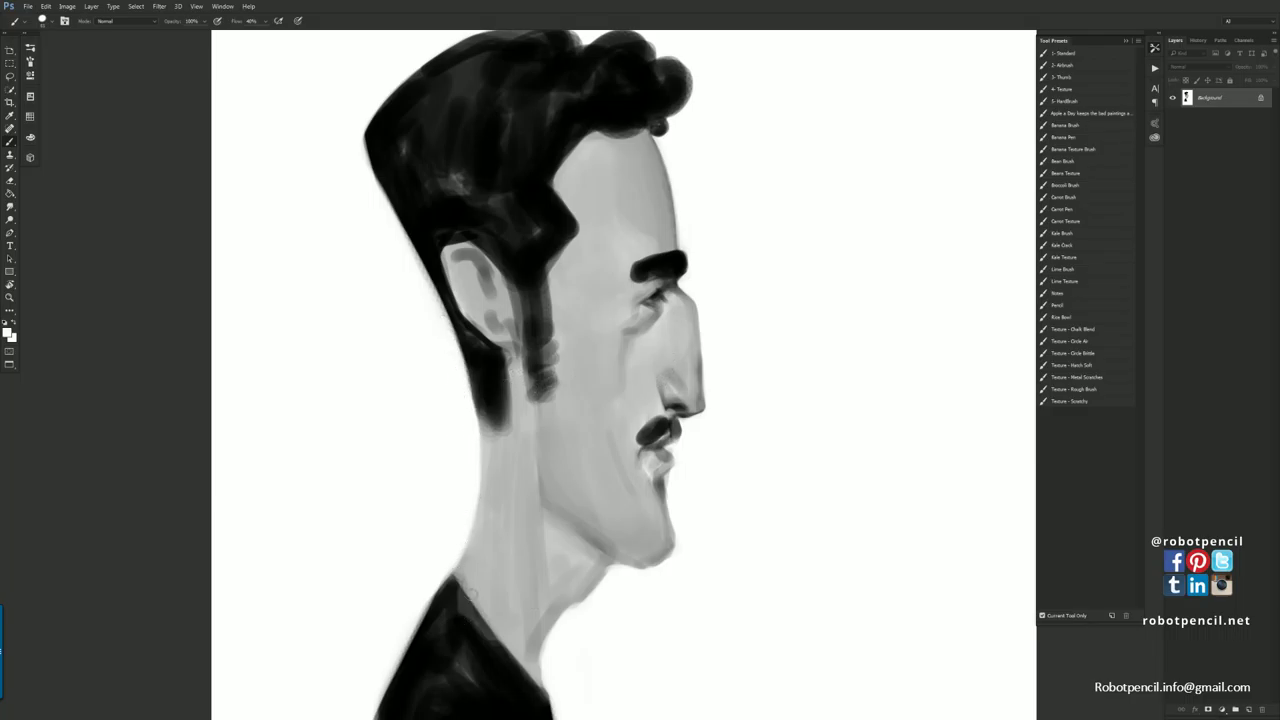
Darken the patchy areas of the hair with black and enlarge the brush.
left_click_drag(706, 314, 757, 444)
key("x")
mouse_move(571, 296)
left_mouse_down()
mouse_move(574, 326)
mouse_move(526, 268)
mouse_move(622, 329)
mouse_move(628, 350)
left_mouse_up()
key("bracketright")
key("bracketright")
key("bracketright")
key("bracketright")
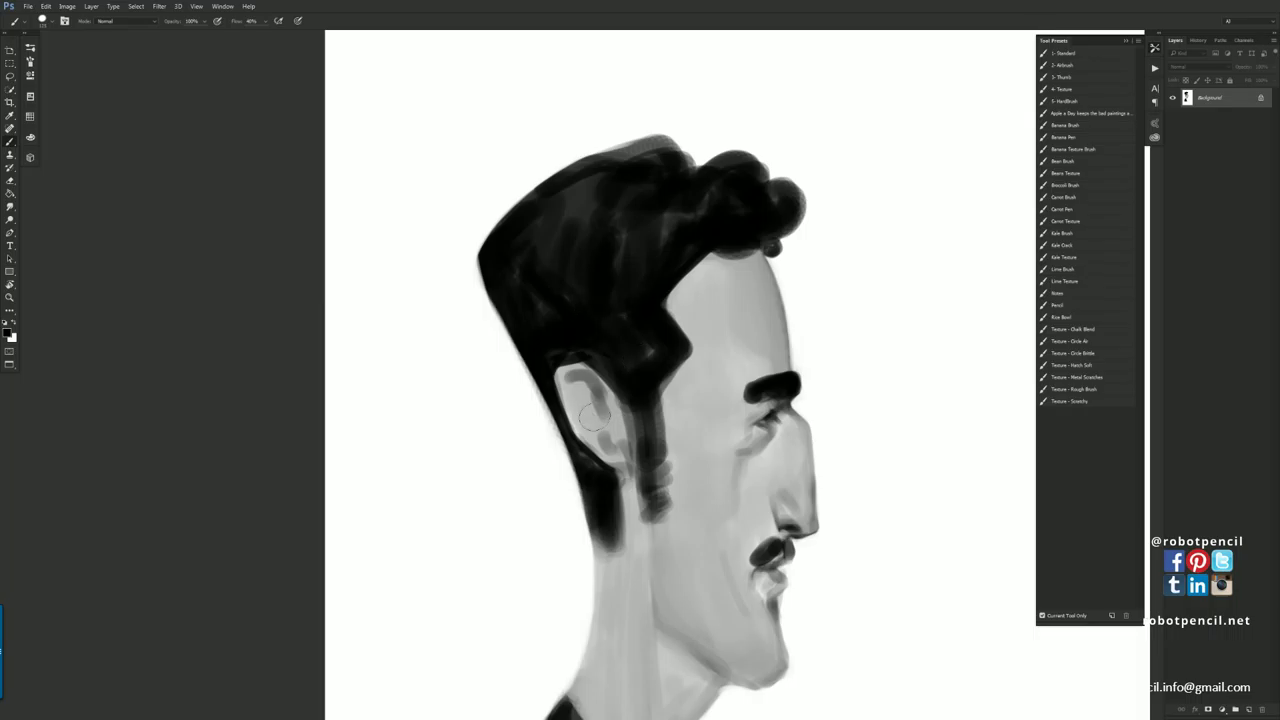
Reduce the brush size and reshape the lips and the contour below them with sampled grey.
left_click_drag(593, 418, 538, 215)
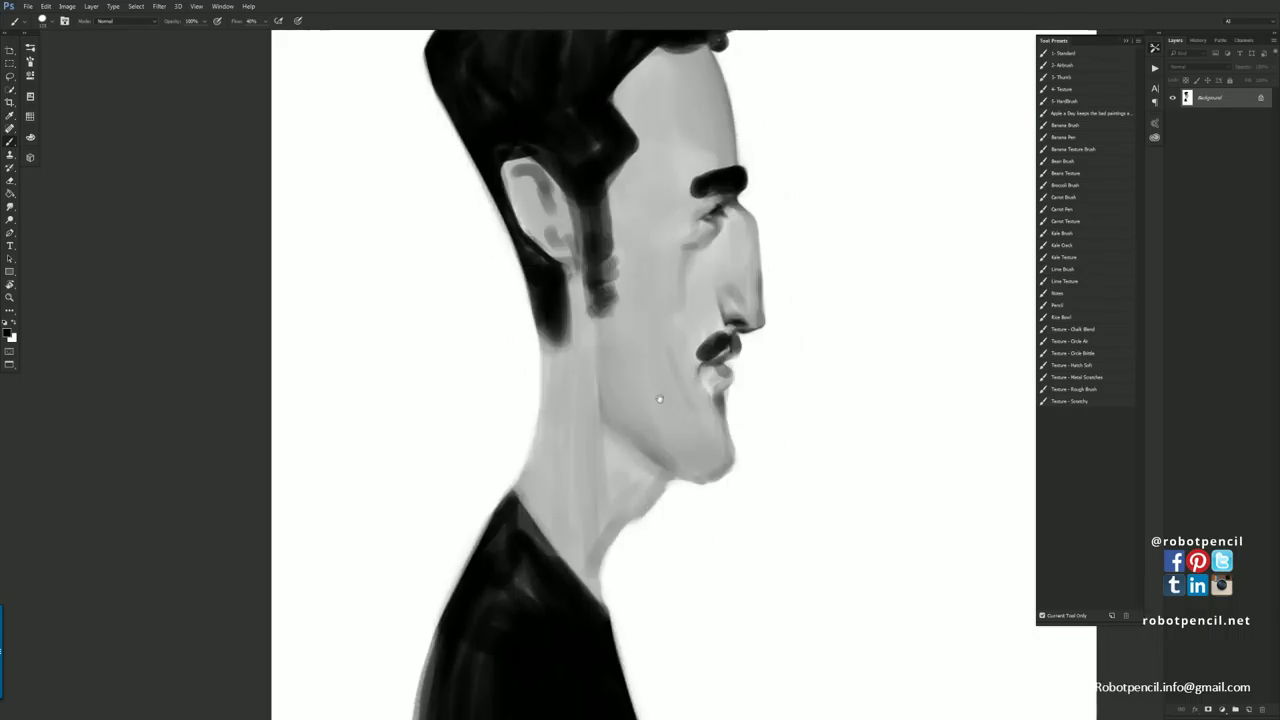
key("bracketleft")
key("bracketleft")
key("bracketleft")
key("bracketleft")
mouse_move(740, 380)
left_mouse_down()
mouse_move(728, 386)
mouse_move(737, 431)
left_mouse_up()
left_click(719, 390, "alt")
left_click_drag(722, 382, 708, 391)
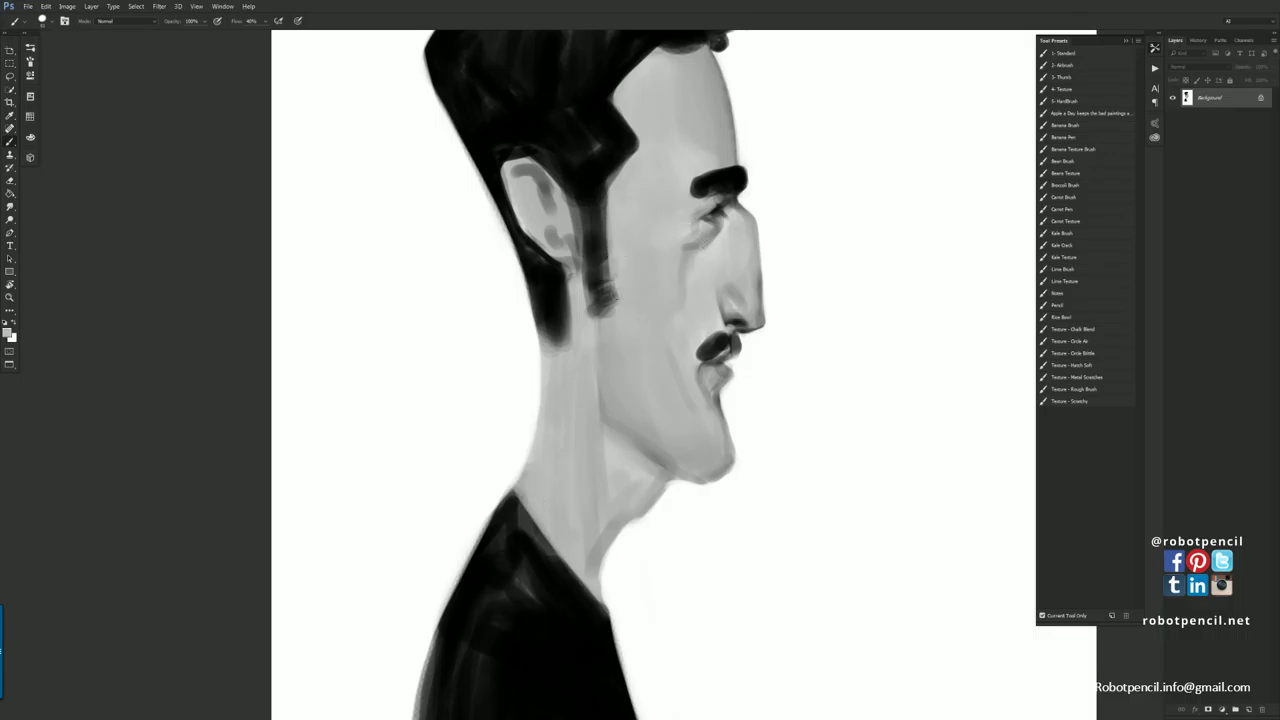
Refine the sideburn's lower end and clean the temple hair edge with sampled skin grey.
mouse_move(621, 315)
left_mouse_down()
mouse_move(586, 314)
mouse_move(603, 283)
mouse_move(588, 304)
mouse_move(604, 306)
mouse_move(582, 322)
left_mouse_up()
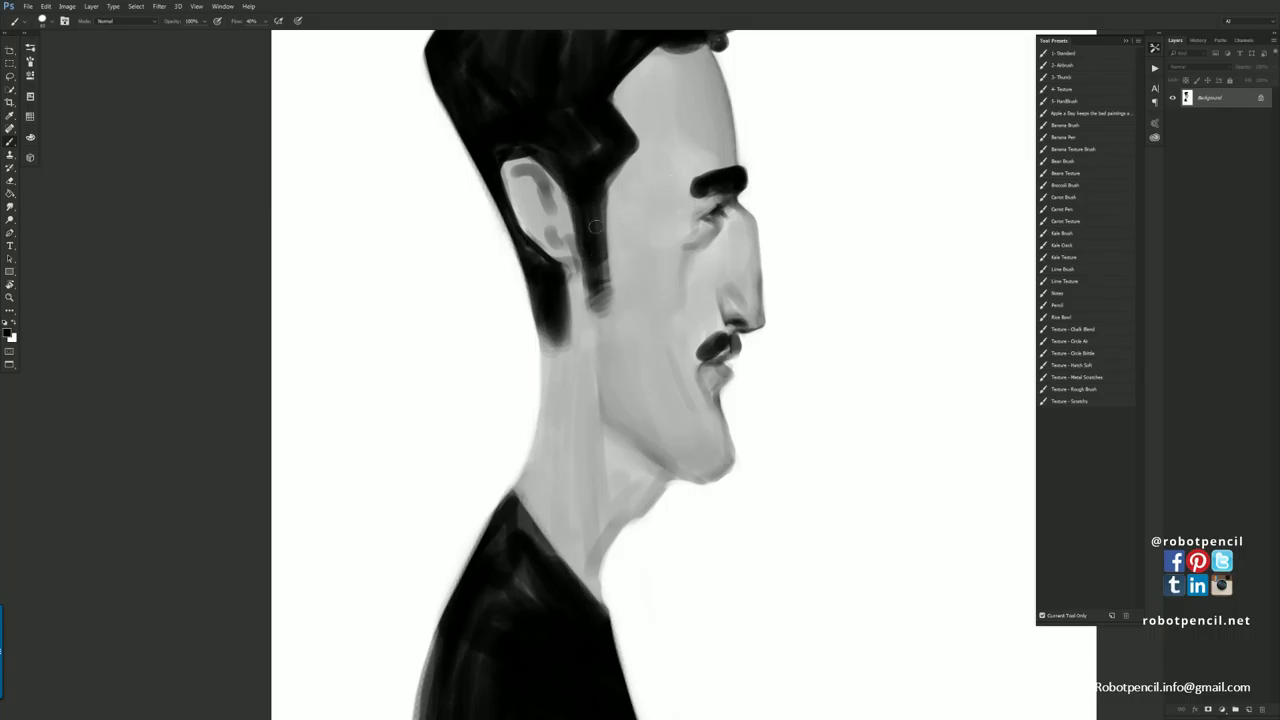
left_click_drag(602, 197, 642, 372)
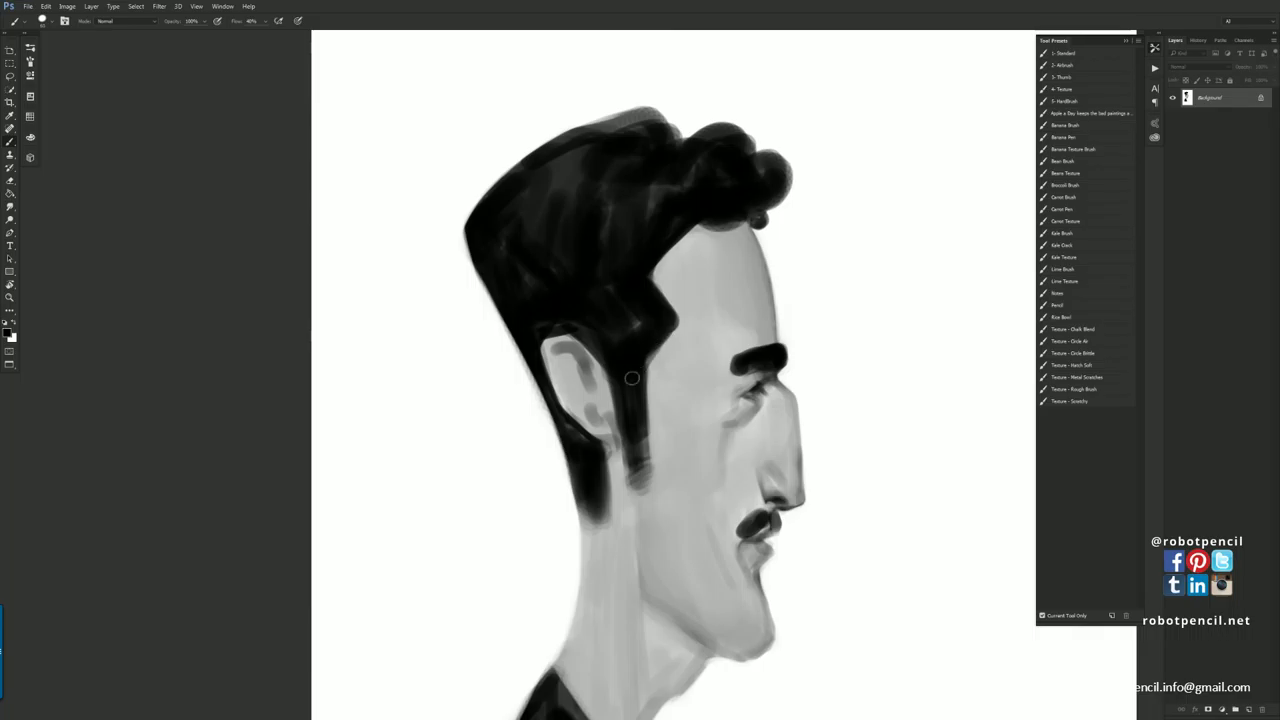
left_click(690, 325, "alt")
mouse_move(685, 319)
left_mouse_down()
mouse_move(641, 382)
mouse_move(660, 410)
left_mouse_up()
Enlarge the brush and soften the pointed temple hair with light grey.
key("bracketright")
key("bracketright")
key("bracketright")
key("bracketright")
left_click_drag(686, 457, 656, 367)
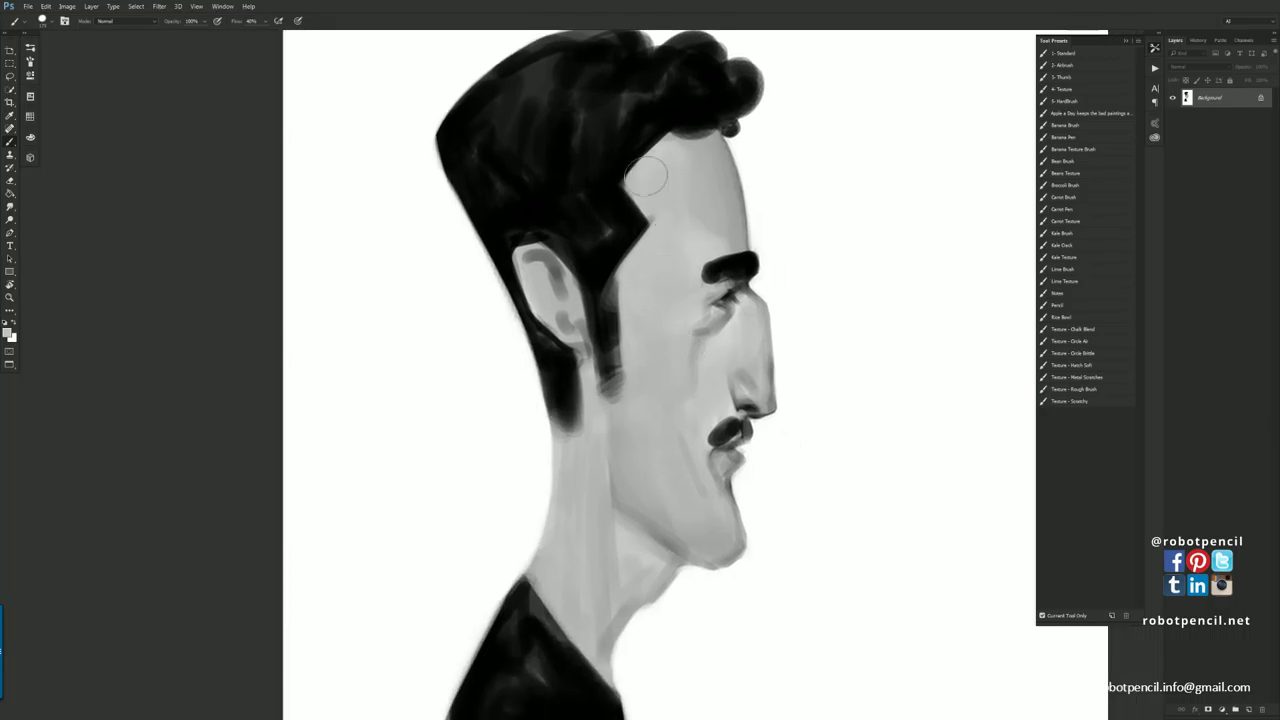
mouse_move(608, 239)
left_mouse_down()
mouse_move(629, 221)
mouse_move(596, 266)
left_mouse_up()
left_click(598, 235, "alt")
Flip the canvas and examine the portrait's proportions as a whole and up close.
key("z")
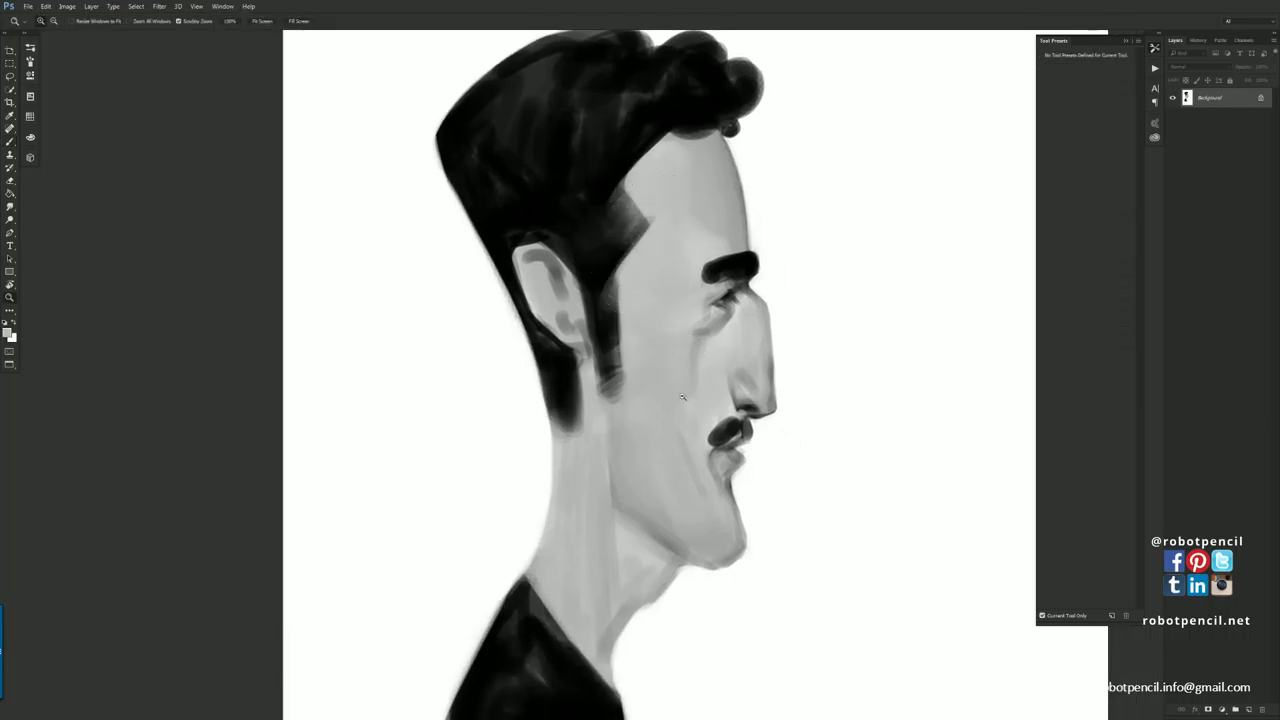
left_click(720, 457, "alt")
left_click(721, 457, "alt")
key("F2")
left_click_drag(717, 480, 668, 357)
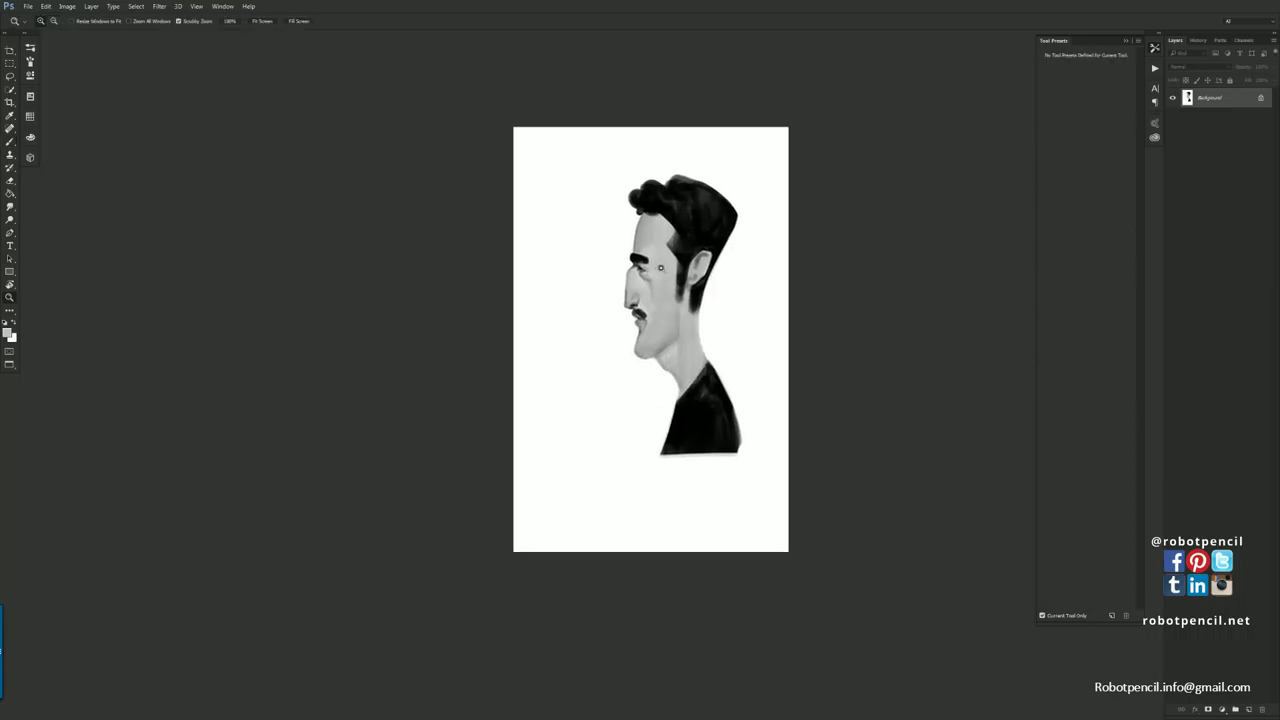
left_click(659, 266)
left_click(658, 266)
key("b")
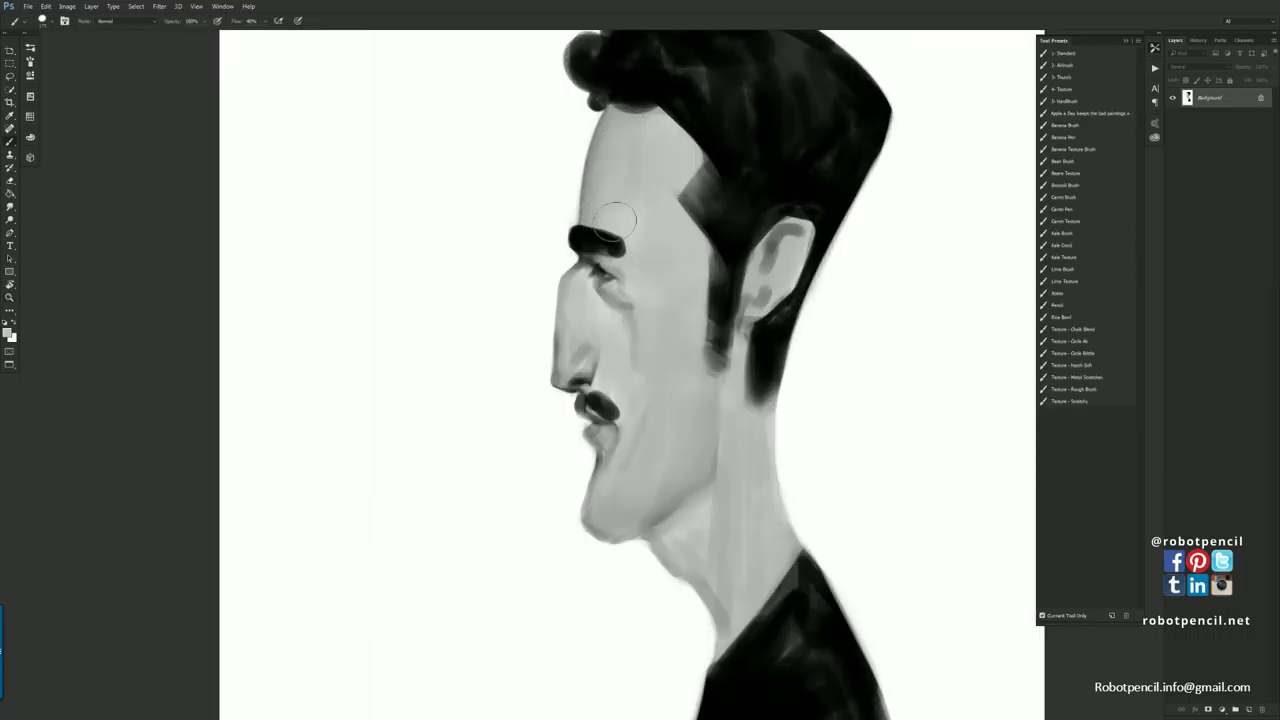
Flip the canvas back and round off the pointed temple hair with skin grey.
key("z")
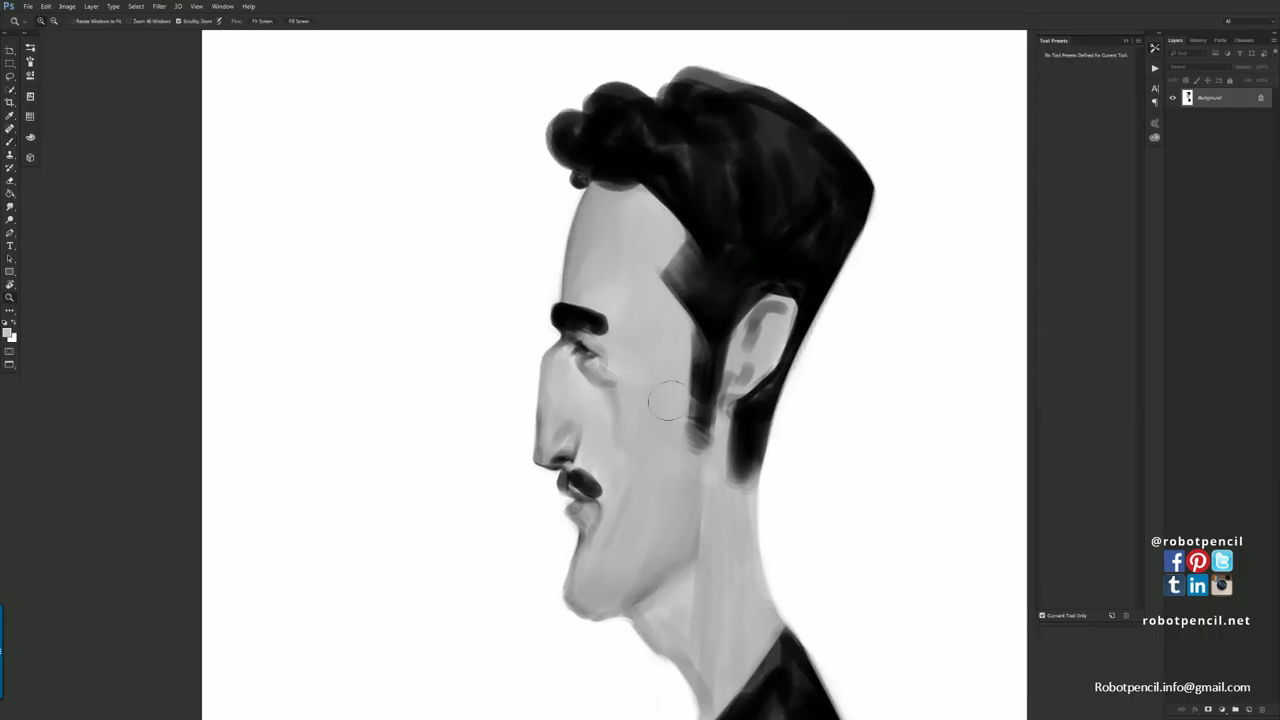
left_click(688, 470, "alt")
key("ctrl+shift+h")
left_click(638, 408)
key("b")
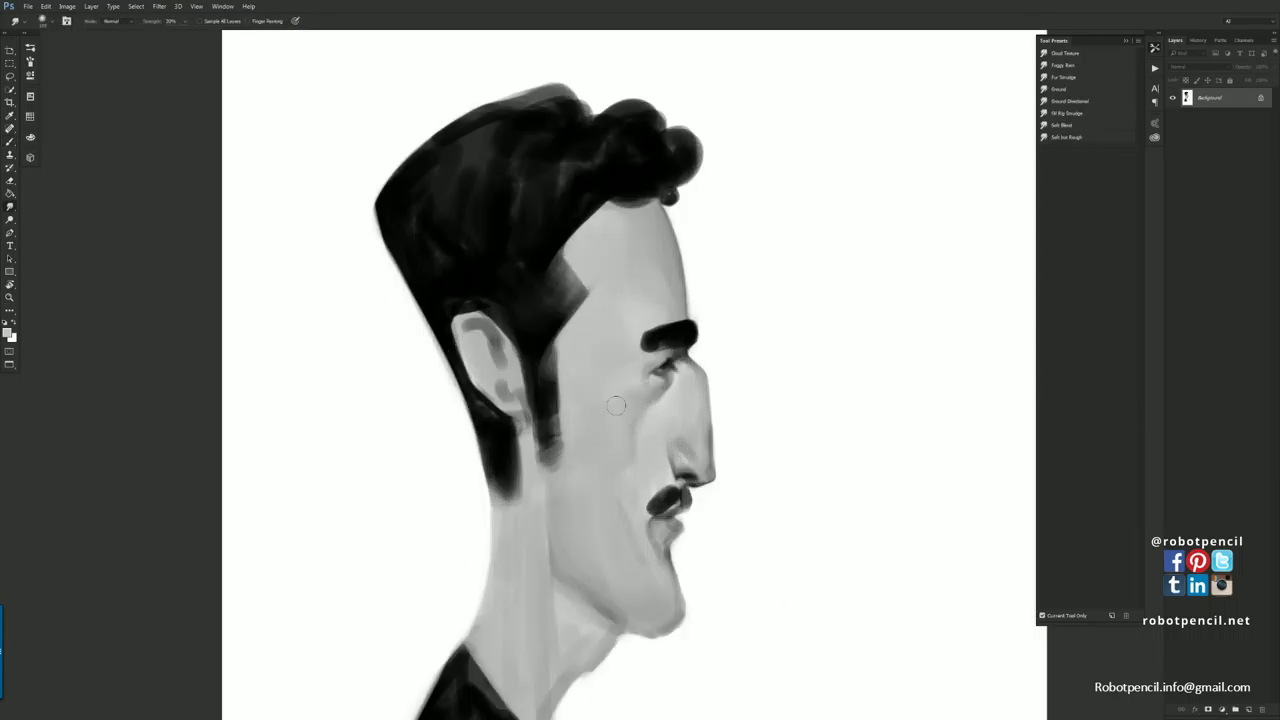
key("b")
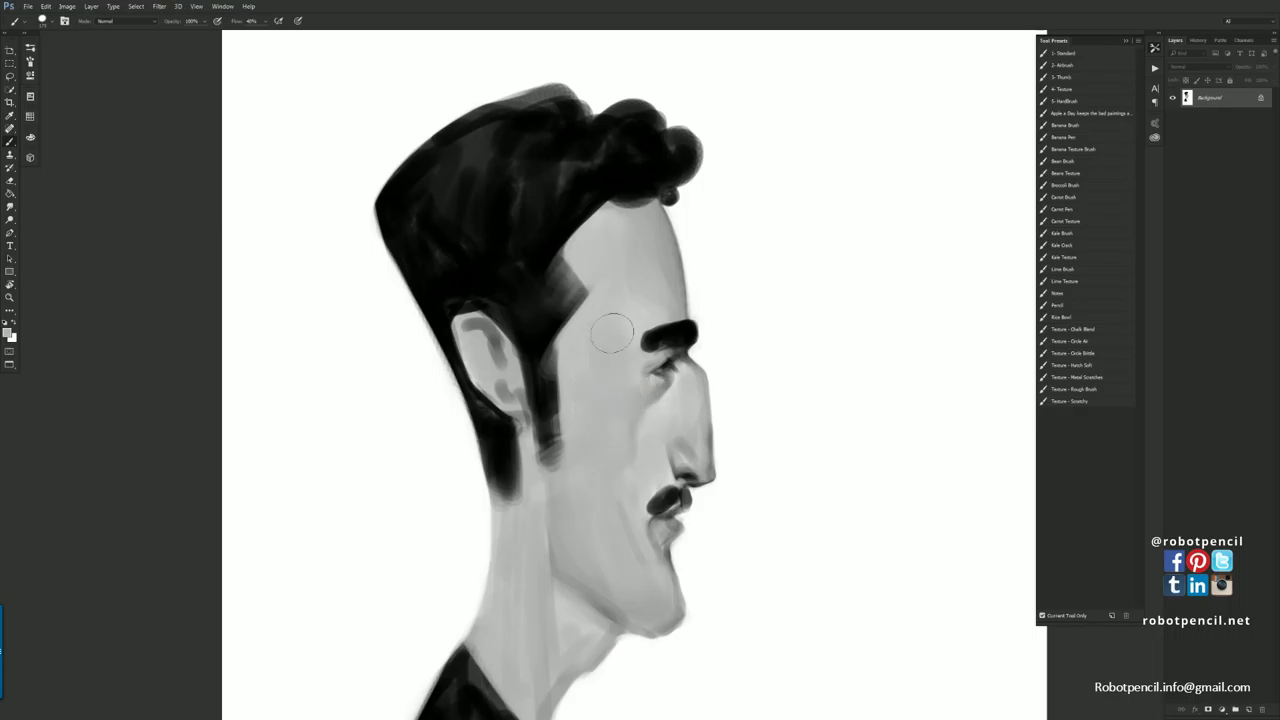
left_click_drag(588, 266, 612, 350)
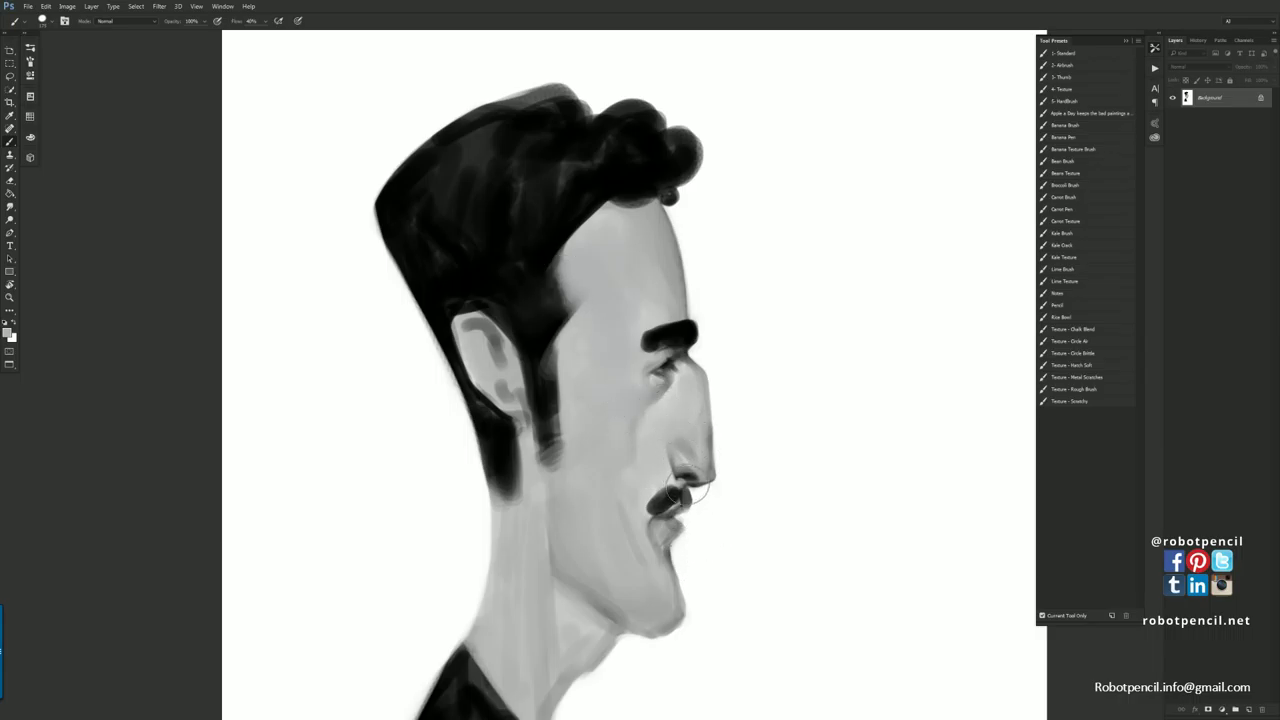
Clean the front contour of the nose and examine the whole profile portrait with the interface hidden.
left_click_drag(720, 495, 714, 422)
key("z")
left_click(723, 503, "alt")
left_click(723, 505, "alt")
left_click(725, 507, "alt")
key("Tab")
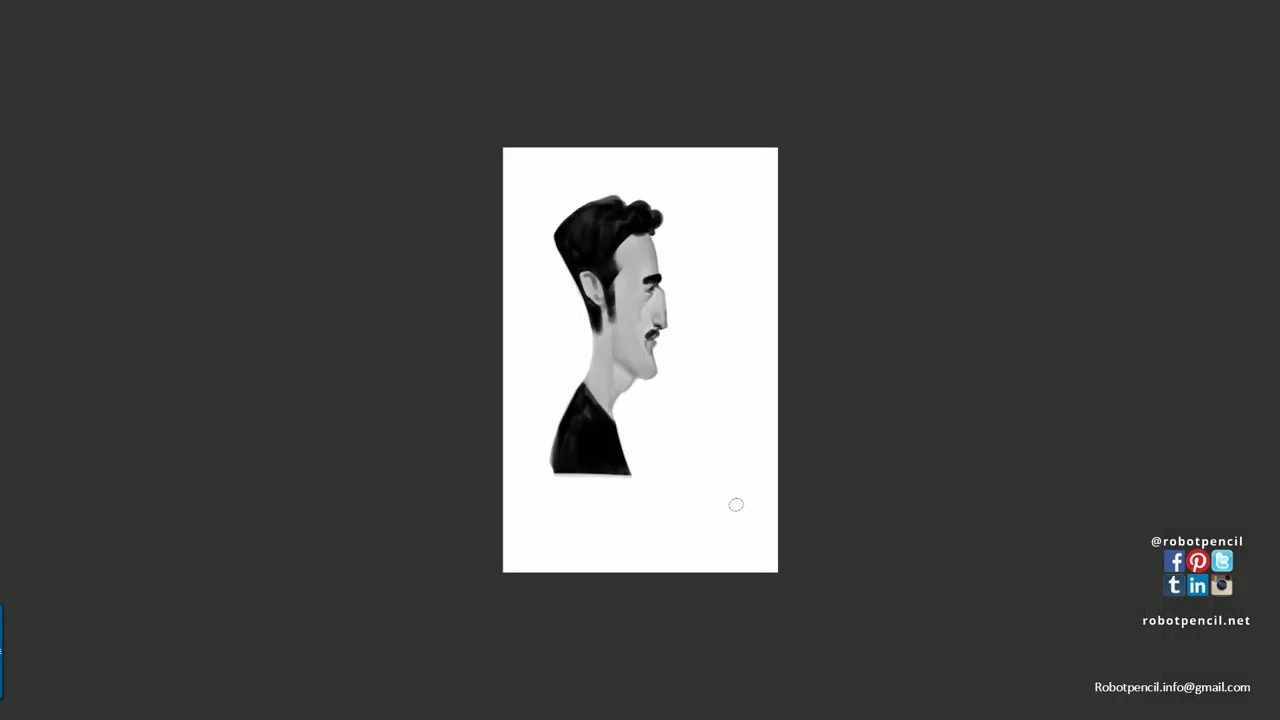
key("Tab")
Add a new layer above the portrait, fill it with the light grey, and reset the brush colours to black and white.
key("b")
key("ctrl+shift+alt+n")
key("g")
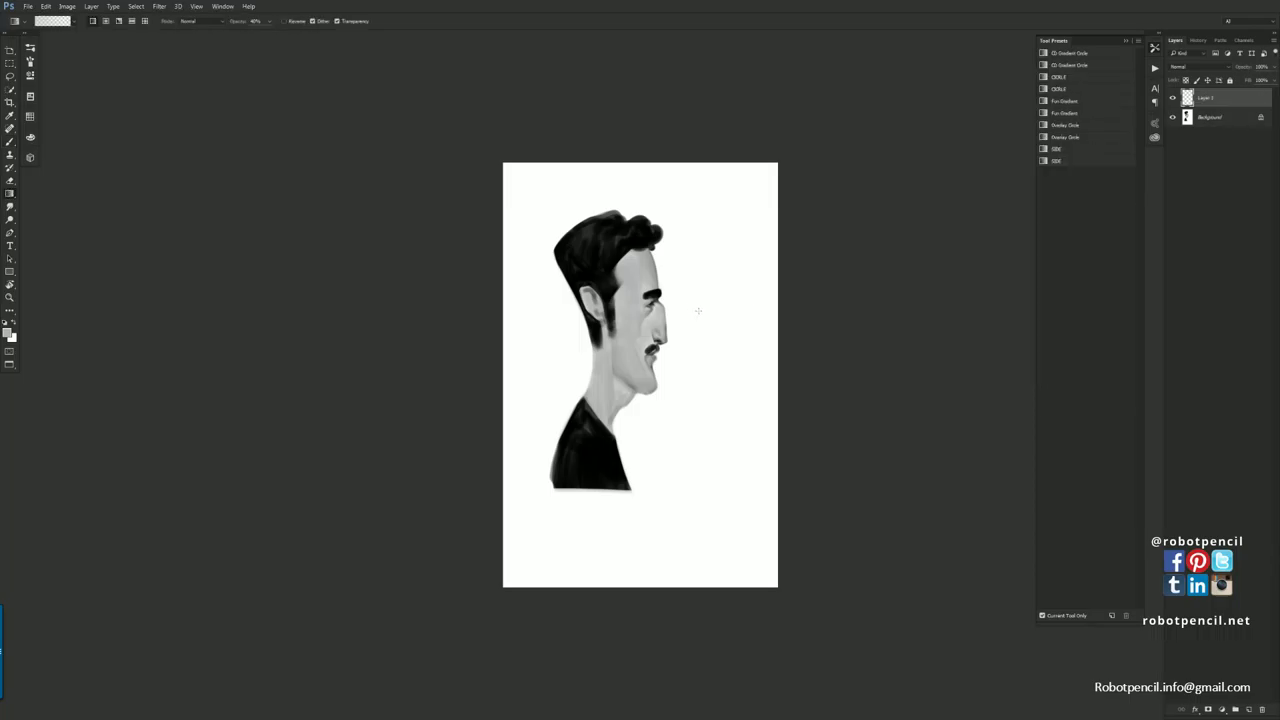
key("z")
key("alt+BackSpace")
left_click(706, 352)
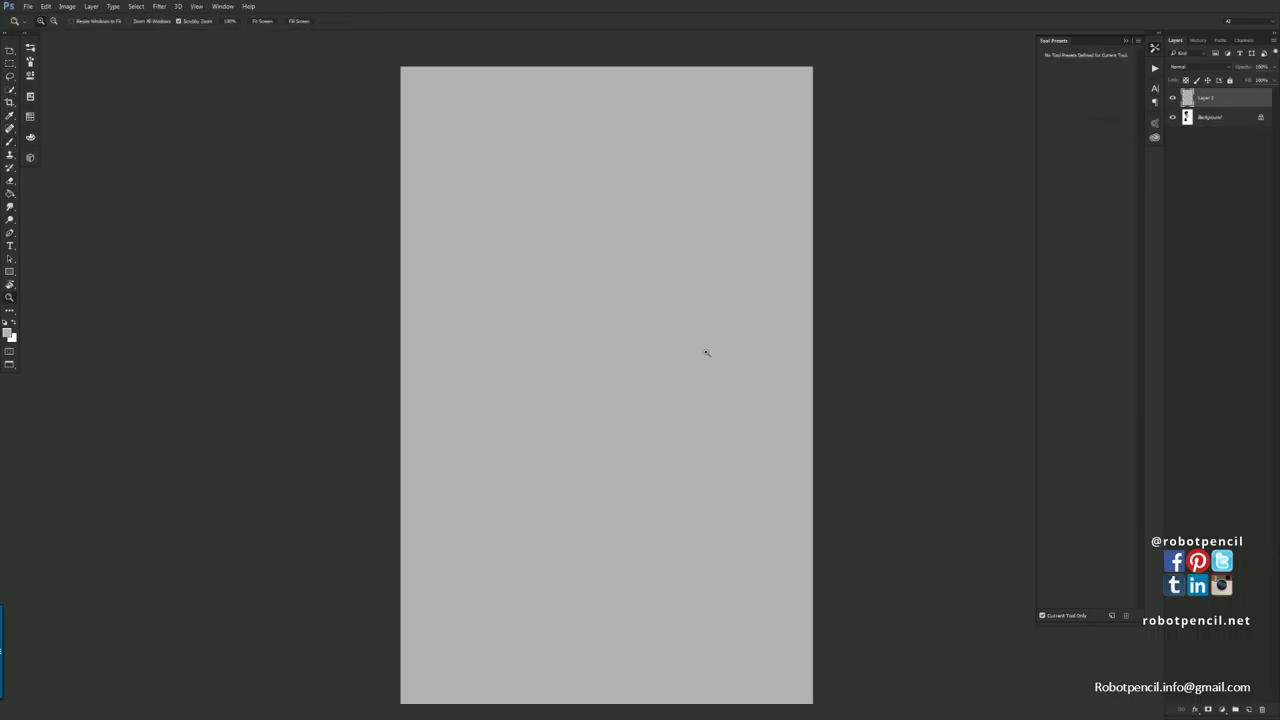
key("b")
key("d")
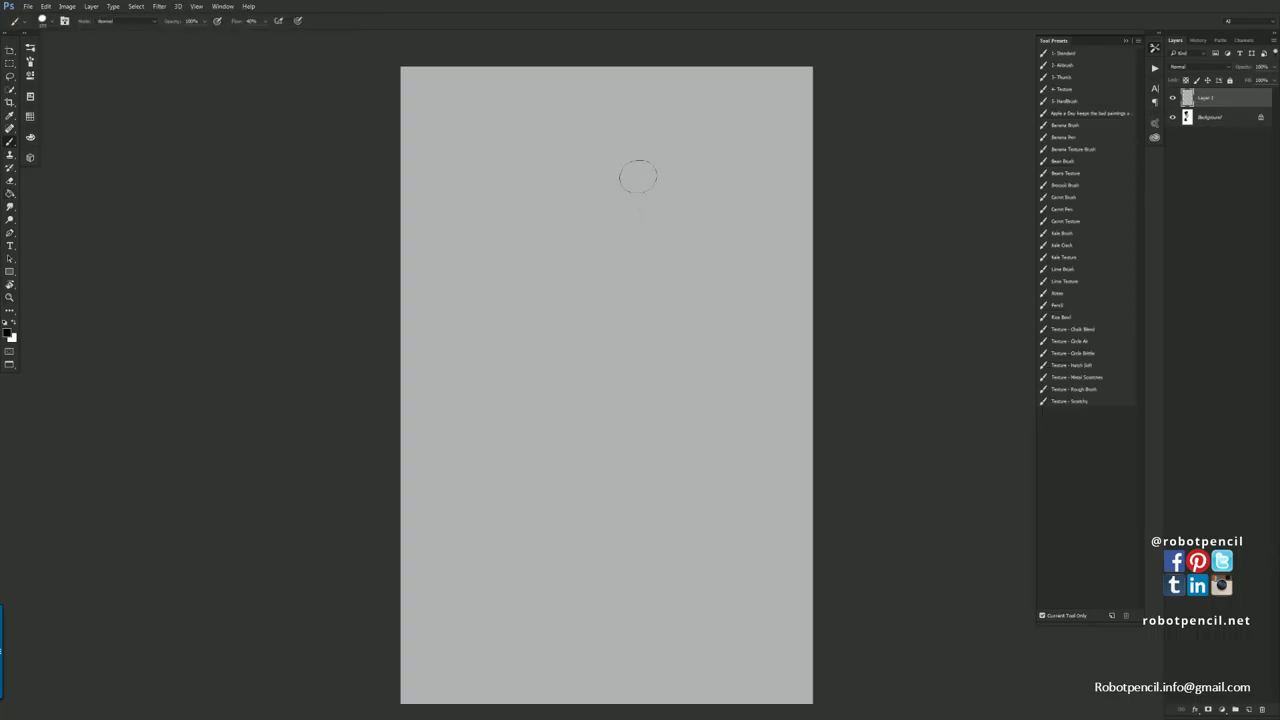
Block in a head sketch with a dark hair sweep, a light face, and dark side and eye strokes.
mouse_move(678, 150)
left_mouse_down()
mouse_move(578, 190)
mouse_move(630, 228)
left_mouse_up()
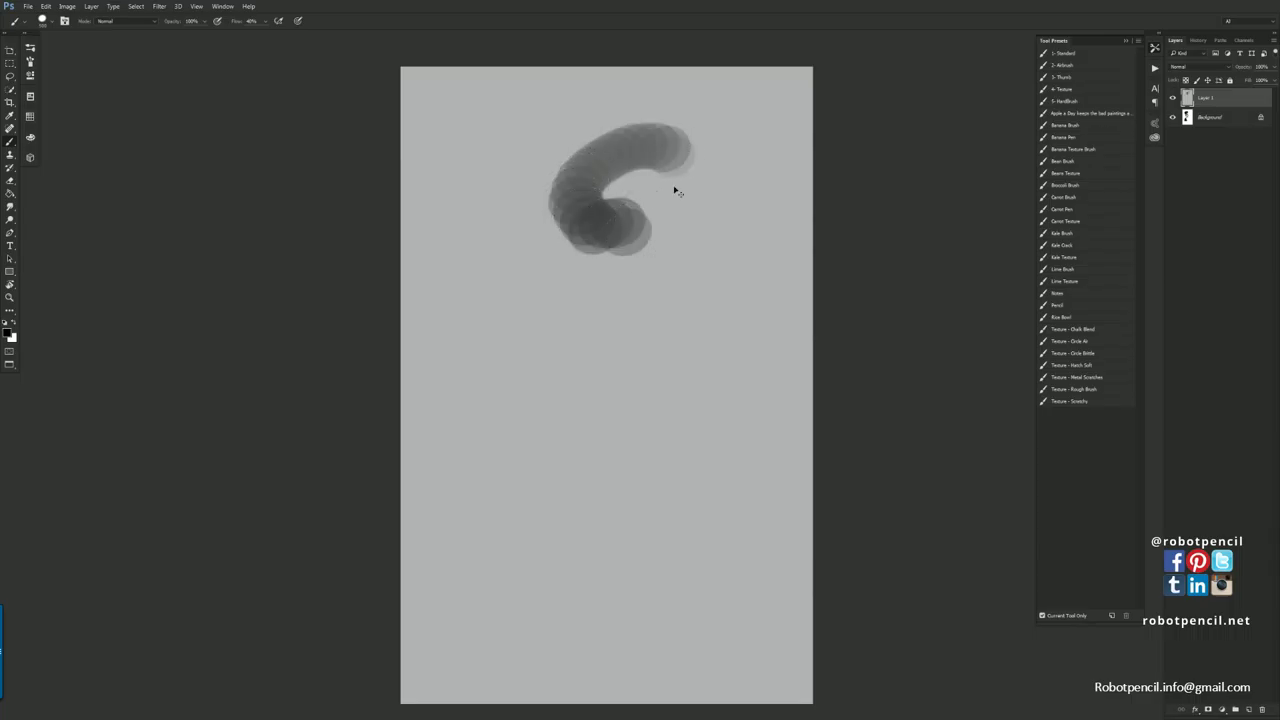
key("ctrl+z")
left_click_drag(654, 160, 560, 292)
left_click_drag(643, 187, 597, 297)
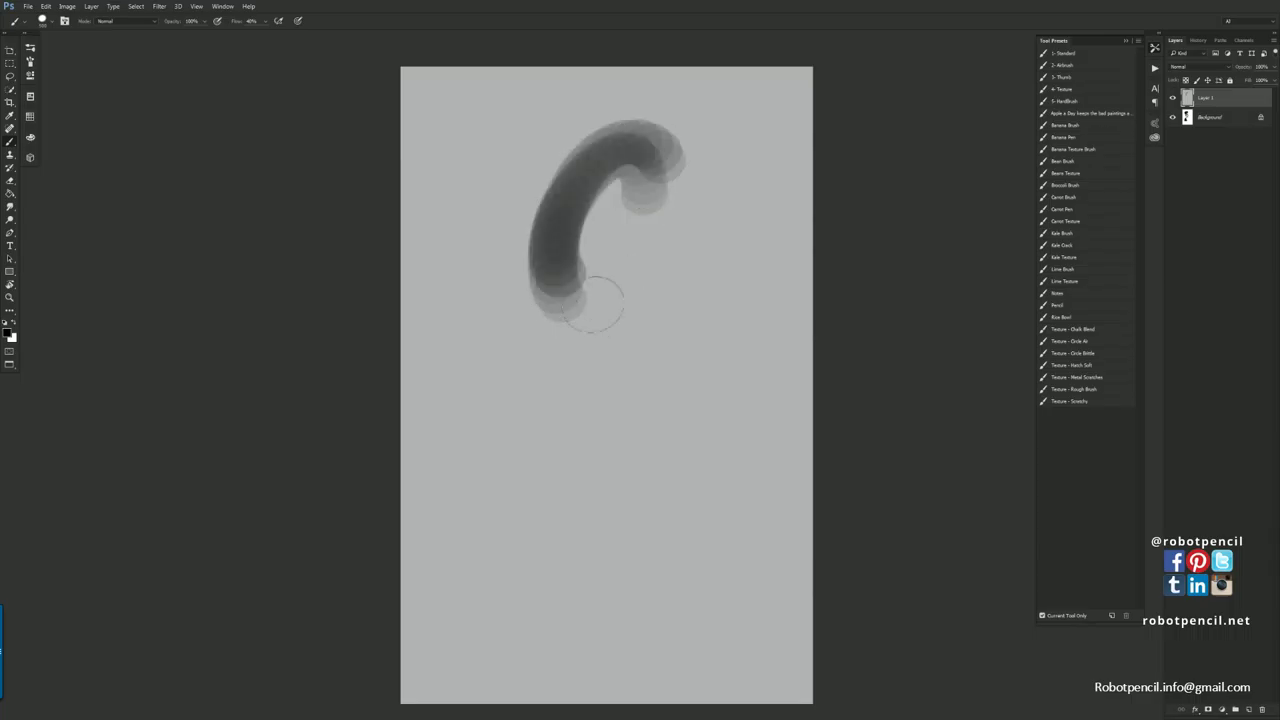
left_click(611, 215, "alt")
mouse_move(630, 184)
left_mouse_down()
mouse_move(590, 208)
mouse_move(605, 158)
mouse_move(553, 200)
mouse_move(562, 168)
mouse_move(515, 262)
mouse_move(513, 232)
mouse_move(580, 320)
mouse_move(597, 318)
mouse_move(563, 300)
mouse_move(612, 288)
mouse_move(580, 302)
mouse_move(608, 267)
mouse_move(620, 360)
mouse_move(578, 302)
mouse_move(583, 404)
mouse_move(572, 268)
mouse_move(550, 254)
mouse_move(630, 256)
mouse_move(565, 240)
mouse_move(644, 233)
mouse_move(655, 295)
left_mouse_up()
key("x")
key("x")
mouse_move(662, 172)
left_mouse_down()
mouse_move(645, 331)
mouse_move(638, 272)
mouse_move(655, 305)
left_mouse_up()
left_click_drag(518, 280, 546, 346)
left_click_drag(638, 278, 662, 332)
mouse_move(656, 224)
left_mouse_down()
mouse_move(660, 326)
mouse_move(656, 288)
left_mouse_up()
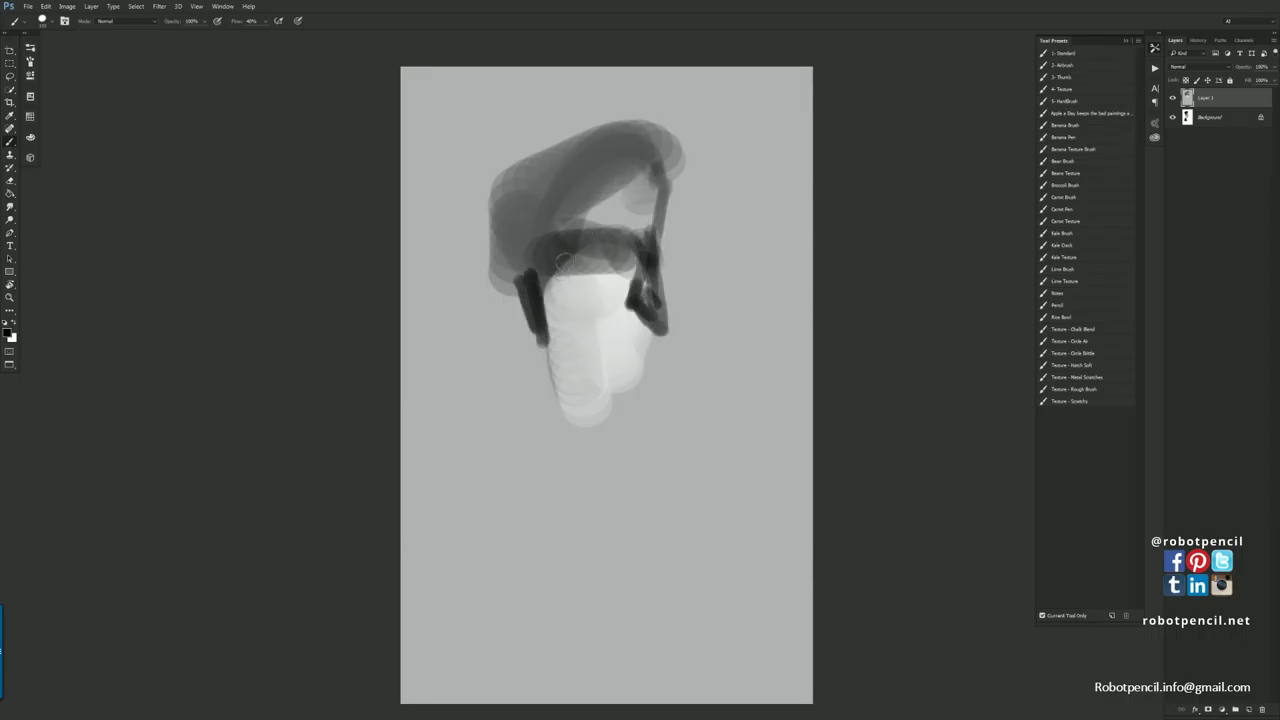
Build the hair up into a black mass around the light face and try a plain fill over the sketch.
mouse_move(572, 252)
left_mouse_down()
mouse_move(542, 283)
mouse_move(494, 287)
mouse_move(482, 180)
left_mouse_up()
left_click_drag(500, 180, 518, 166)
mouse_move(489, 210)
left_mouse_down()
mouse_move(502, 268)
mouse_move(504, 236)
mouse_move(555, 263)
mouse_move(507, 210)
left_mouse_up()
mouse_move(535, 195)
left_mouse_down()
mouse_move(585, 234)
mouse_move(616, 176)
mouse_move(537, 178)
mouse_move(565, 141)
mouse_move(607, 170)
mouse_move(627, 141)
mouse_move(677, 146)
mouse_move(679, 204)
mouse_move(649, 212)
mouse_move(585, 171)
mouse_move(624, 207)
mouse_move(676, 207)
mouse_move(681, 265)
mouse_move(676, 245)
mouse_move(661, 287)
mouse_move(669, 320)
left_mouse_up()
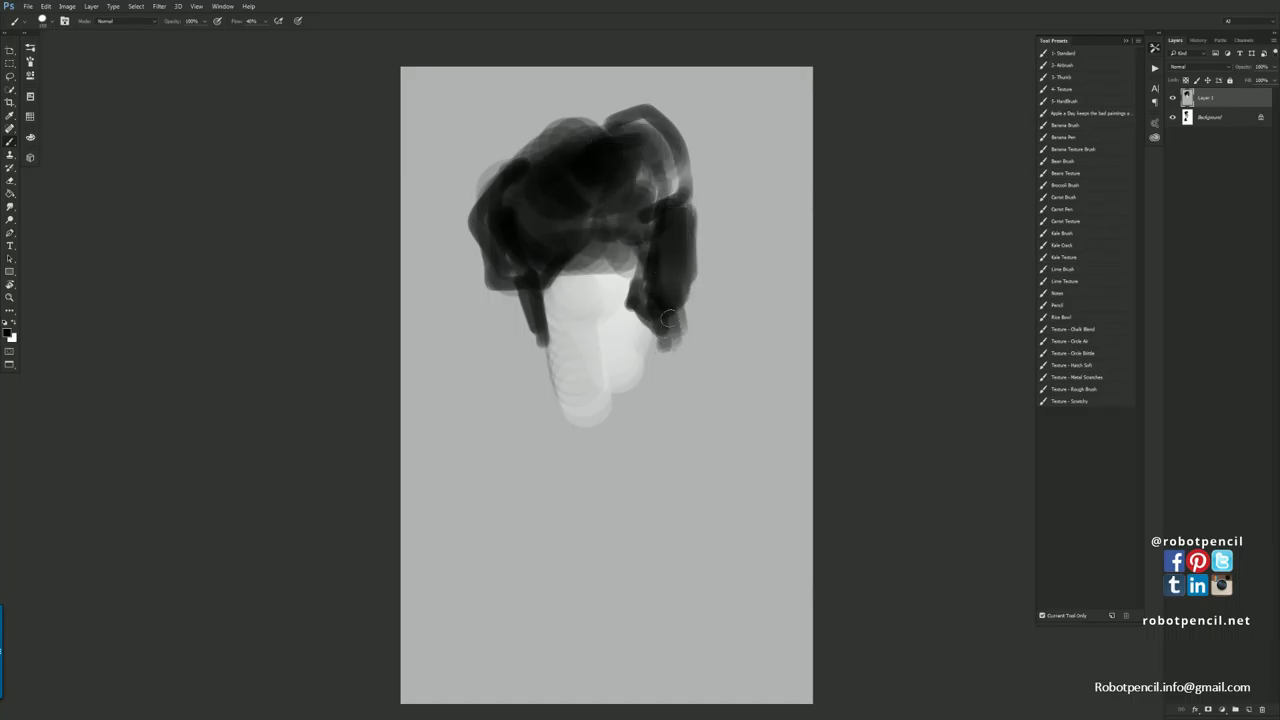
key("ctrl+BackSpace")
key("ctrl+z")
Block in a tall rounded cranium in white on the clean grey layer with an enlarged brush.
left_click_drag(668, 126, 575, 124)
key("bracketright")
key("bracketright")
key("bracketright")
key("bracketright")
key("bracketright")
key("bracketright")
key("bracketright")
key("bracketright")
key("bracketright")
key("bracketright")
mouse_move(620, 160)
left_mouse_down()
mouse_move(586, 222)
mouse_move(714, 300)
mouse_move(497, 256)
mouse_move(634, 138)
mouse_move(615, 321)
mouse_move(634, 166)
mouse_move(572, 256)
left_mouse_up()
key("bracketleft")
key("d")
key("x")
mouse_move(622, 220)
left_mouse_down()
mouse_move(601, 177)
mouse_move(581, 187)
mouse_move(664, 241)
mouse_move(644, 305)
mouse_move(555, 253)
mouse_move(592, 344)
mouse_move(556, 301)
mouse_move(589, 337)
mouse_move(589, 309)
mouse_move(567, 297)
mouse_move(623, 346)
mouse_move(647, 320)
mouse_move(684, 338)
left_mouse_up()
Shape the cranium's brow and side with a smaller brush and a sampled light tone.
key("bracketleft")
key("bracketleft")
key("bracketleft")
key("bracketleft")
key("bracketleft")
key("bracketleft")
key("x")
key("x")
key("x")
key("x")
mouse_move(668, 292)
left_mouse_down()
mouse_move(650, 322)
mouse_move(692, 300)
mouse_move(704, 264)
left_mouse_up()
left_click_drag(672, 136, 702, 193)
left_click(661, 143, "alt")
mouse_move(625, 128)
left_mouse_down()
mouse_move(544, 168)
mouse_move(655, 110)
mouse_move(592, 121)
mouse_move(700, 163)
mouse_move(593, 141)
mouse_move(566, 249)
mouse_move(578, 268)
mouse_move(605, 131)
mouse_move(637, 203)
mouse_move(611, 138)
mouse_move(646, 155)
mouse_move(597, 121)
mouse_move(694, 159)
mouse_move(676, 150)
mouse_move(663, 203)
mouse_move(589, 245)
mouse_move(652, 278)
mouse_move(688, 258)
mouse_move(701, 197)
mouse_move(691, 268)
left_mouse_up()
Shrink the brush and sketch the cheekbones and upper jaw beneath the cranium, then define its side edge.
key("bracketleft")
key("bracketleft")
key("bracketleft")
key("bracketleft")
key("bracketleft")
key("bracketleft")
key("bracketleft")
key("bracketleft")
key("bracketleft")
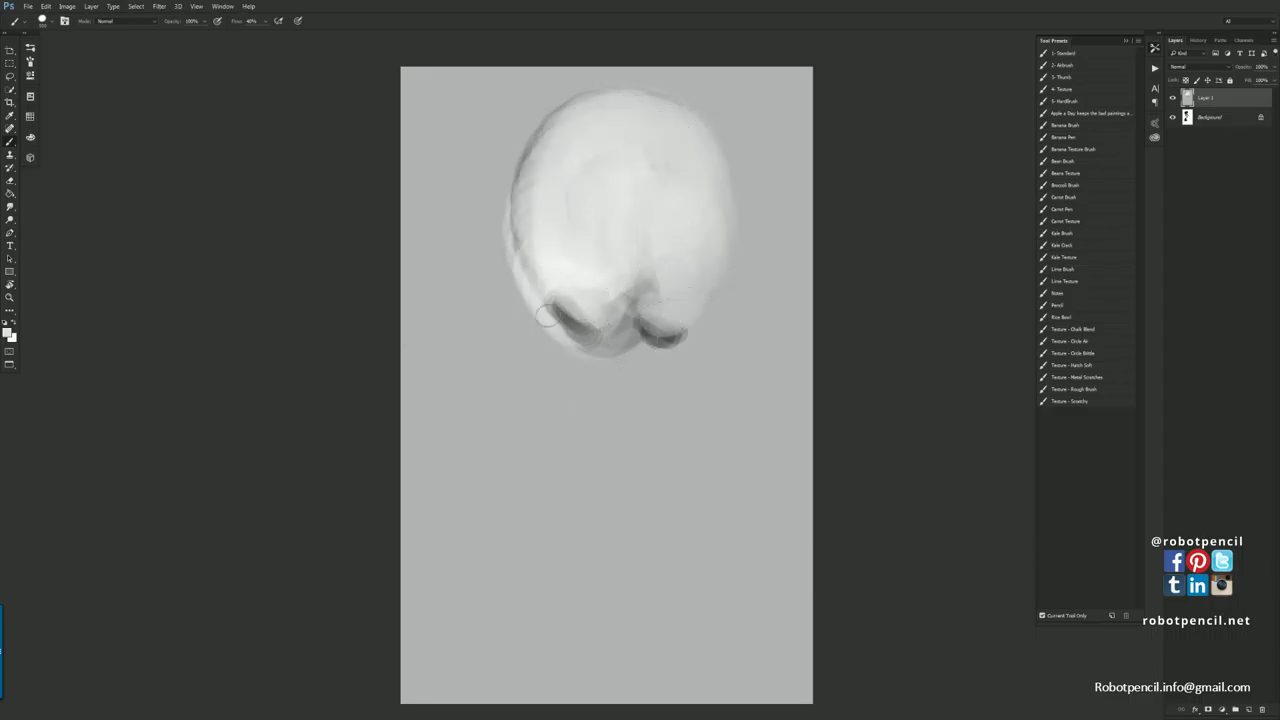
left_click_drag(516, 315, 510, 332)
mouse_move(509, 214)
left_mouse_down()
mouse_move(501, 322)
mouse_move(524, 354)
mouse_move(527, 328)
mouse_move(547, 340)
mouse_move(577, 379)
mouse_move(595, 356)
mouse_move(537, 320)
mouse_move(535, 266)
mouse_move(529, 307)
mouse_move(522, 264)
mouse_move(553, 274)
mouse_move(542, 261)
mouse_move(554, 338)
mouse_move(524, 330)
mouse_move(530, 345)
mouse_move(571, 362)
mouse_move(618, 438)
left_mouse_up()
mouse_move(665, 376)
left_mouse_down()
mouse_move(646, 412)
mouse_move(705, 366)
mouse_move(703, 339)
mouse_move(732, 306)
left_mouse_up()
left_click_drag(720, 162, 729, 242)
Flip the canvas and rework the skull's cheek and temple contour with sampled greys.
key("F2")
left_click_drag(490, 330, 508, 352)
mouse_move(482, 278)
left_mouse_down()
mouse_move(491, 176)
mouse_move(481, 252)
left_mouse_up()
left_click(513, 205, "alt")
left_click_drag(497, 166, 494, 264)
left_click(501, 334, "alt")
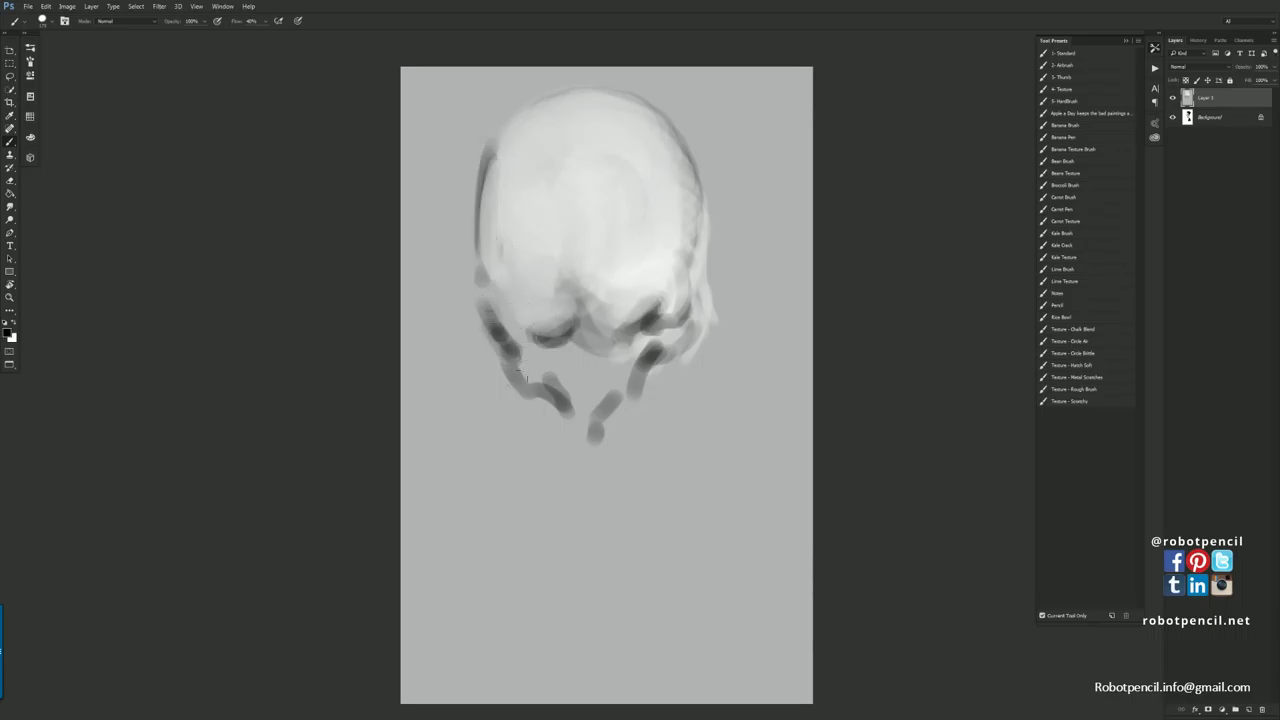
Fill the cheekbones and nose area with light tones and darken the eye sockets and cheek hollows.
mouse_move(505, 328)
left_mouse_down()
mouse_move(519, 378)
mouse_move(515, 344)
mouse_move(546, 374)
left_mouse_up()
left_click(510, 310, "alt")
left_click(533, 287, "alt")
mouse_move(516, 340)
left_mouse_down()
mouse_move(539, 362)
mouse_move(534, 345)
mouse_move(582, 340)
left_mouse_up()
key("d")
left_click_drag(549, 342, 564, 349)
left_click_drag(628, 333, 640, 325)
mouse_move(640, 325)
left_mouse_down()
mouse_move(593, 358)
mouse_move(603, 388)
mouse_move(602, 346)
mouse_move(580, 362)
mouse_move(624, 372)
mouse_move(588, 387)
mouse_move(523, 368)
mouse_move(531, 391)
mouse_move(509, 359)
mouse_move(516, 308)
mouse_move(553, 388)
mouse_move(531, 380)
mouse_move(572, 428)
left_mouse_up()
mouse_move(651, 386)
left_mouse_down()
mouse_move(648, 372)
mouse_move(688, 350)
mouse_move(648, 352)
mouse_move(638, 376)
mouse_move(650, 364)
mouse_move(636, 352)
mouse_move(608, 330)
mouse_move(588, 335)
left_mouse_up()
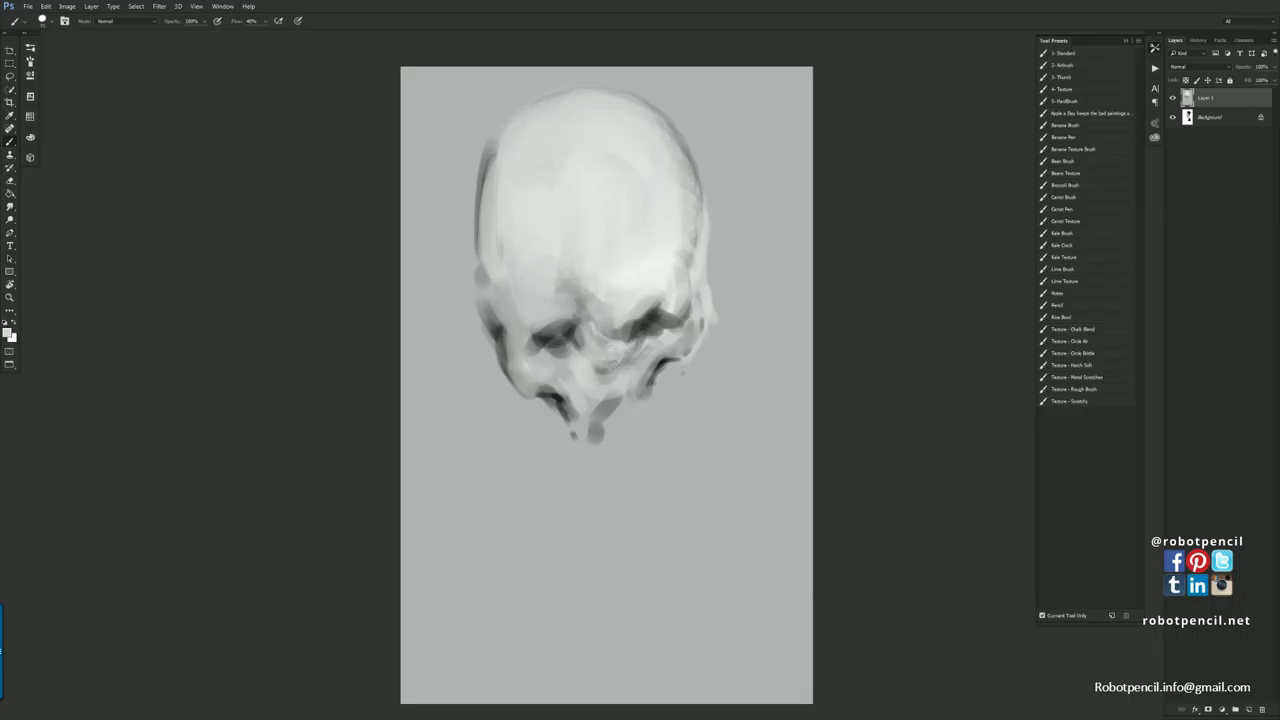
Model the nose bridge and upper jaw between the cheek hollows with sampled greys.
left_click_drag(620, 373, 601, 380)
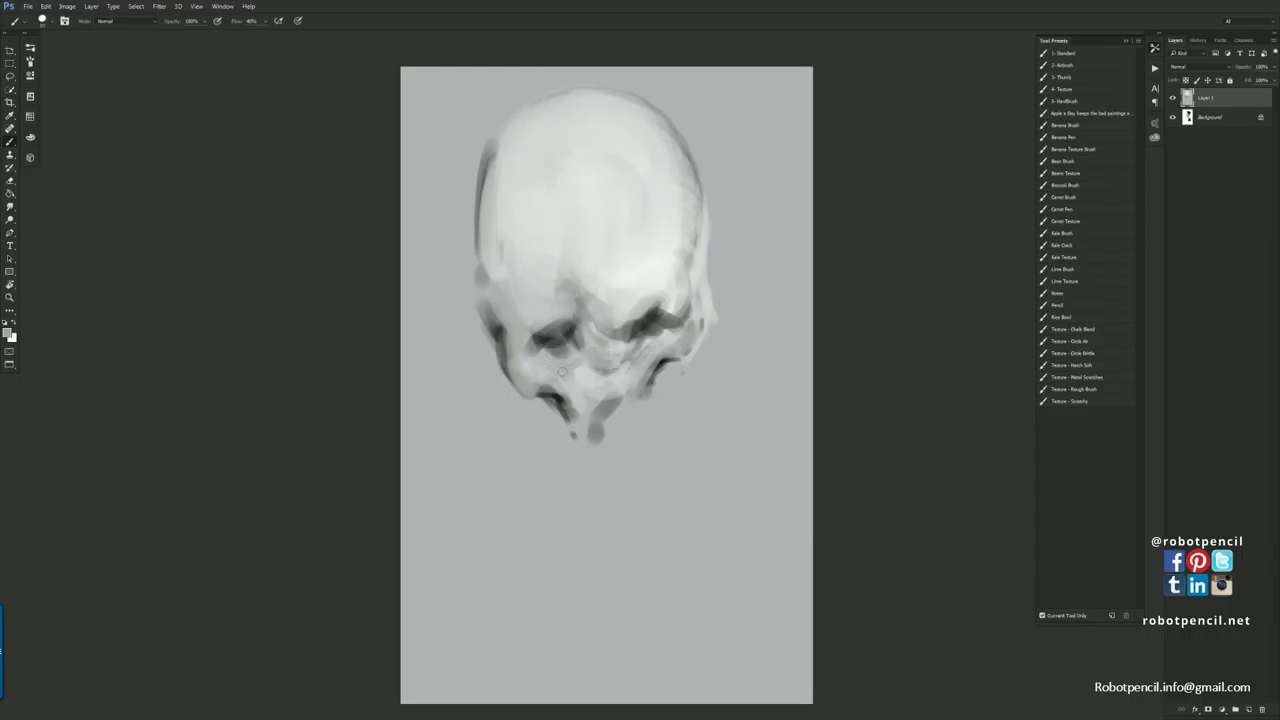
left_click_drag(577, 365, 596, 375)
left_click(559, 390, "alt")
left_click_drag(554, 389, 585, 402)
left_click(576, 390, "alt")
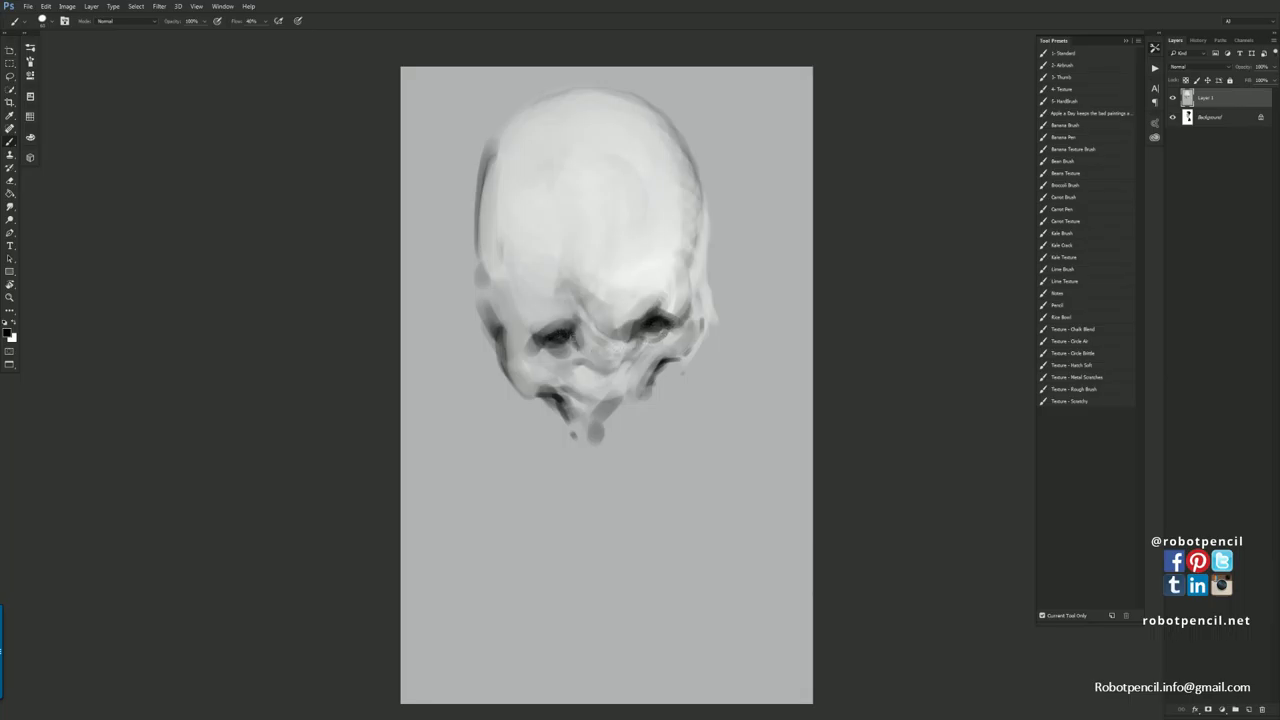
Flip the canvas and sketch a long tapering lower jaw in dark grey, with small nose details.
key("ctrl+shift+h")
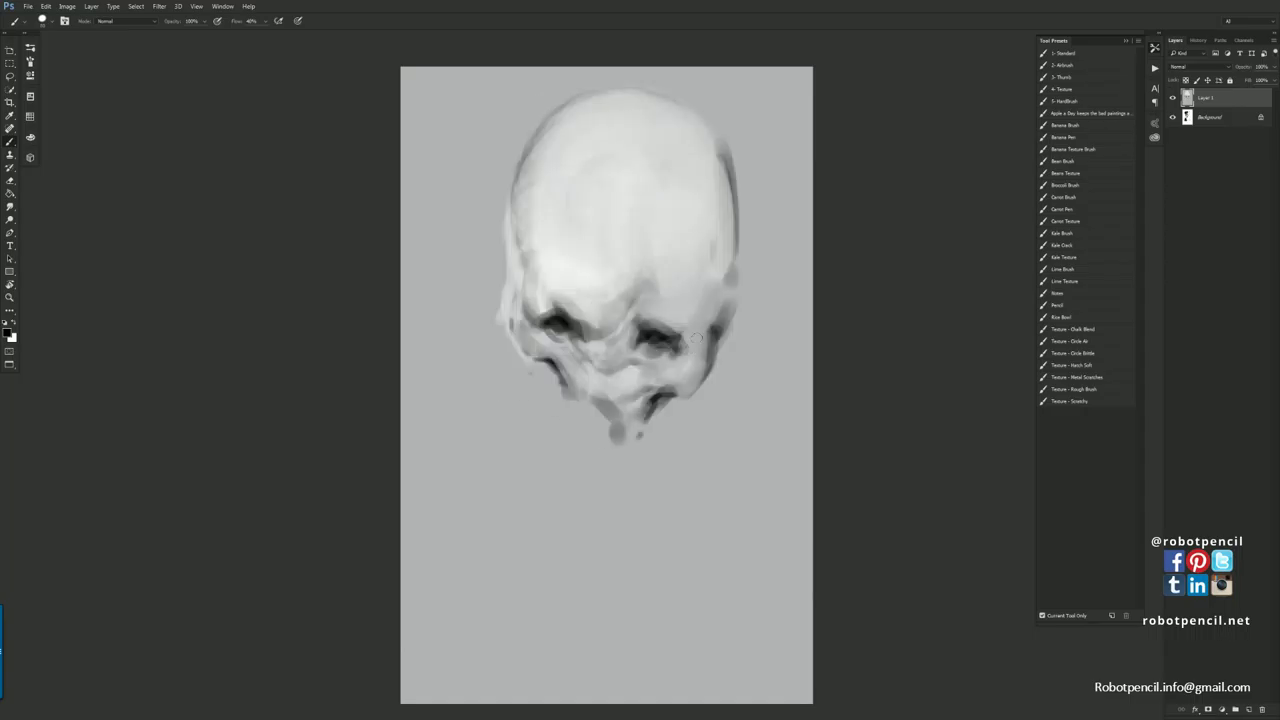
left_click_drag(540, 362, 565, 402)
left_click_drag(514, 346, 533, 412)
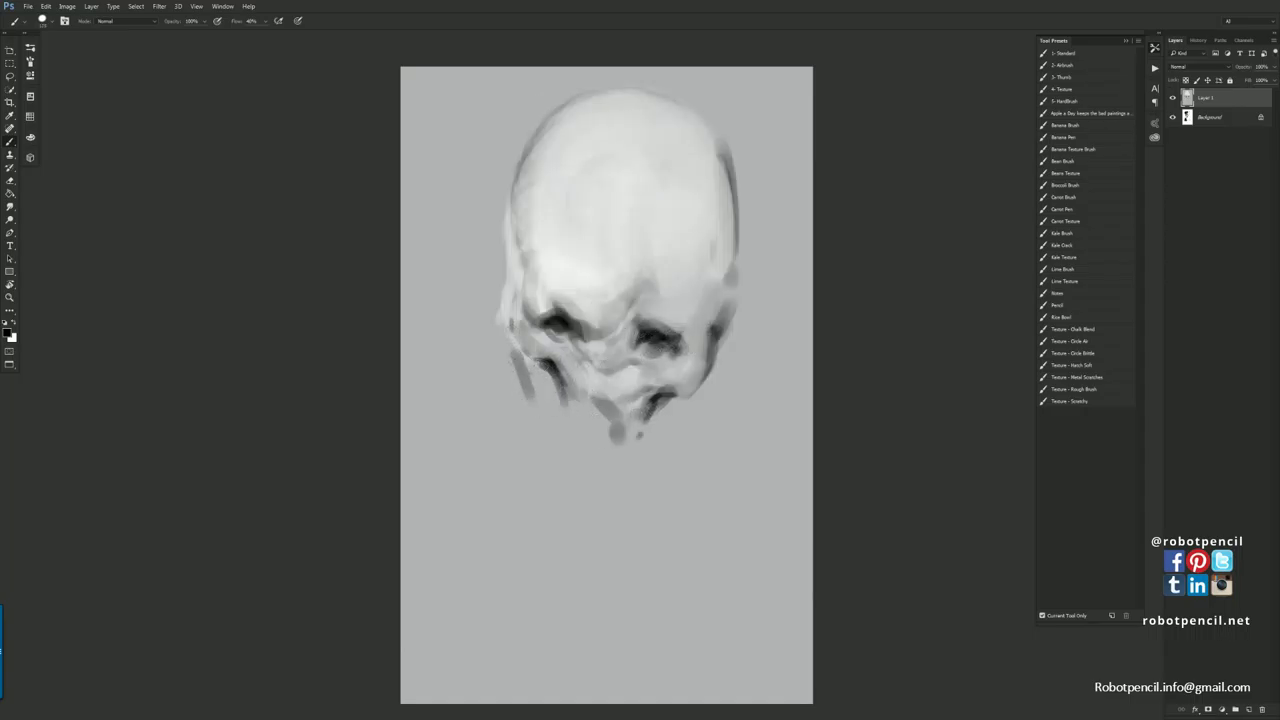
mouse_move(511, 329)
left_mouse_down()
mouse_move(520, 440)
mouse_move(568, 516)
left_mouse_up()
mouse_move(515, 425)
left_mouse_down()
mouse_move(560, 530)
mouse_move(578, 540)
left_mouse_up()
mouse_move(714, 342)
left_mouse_down()
mouse_move(688, 424)
mouse_move(620, 535)
mouse_move(590, 548)
left_mouse_up()
mouse_move(606, 412)
left_mouse_down()
mouse_move(572, 414)
mouse_move(592, 411)
mouse_move(588, 432)
left_mouse_up()
key("x")
key("x")
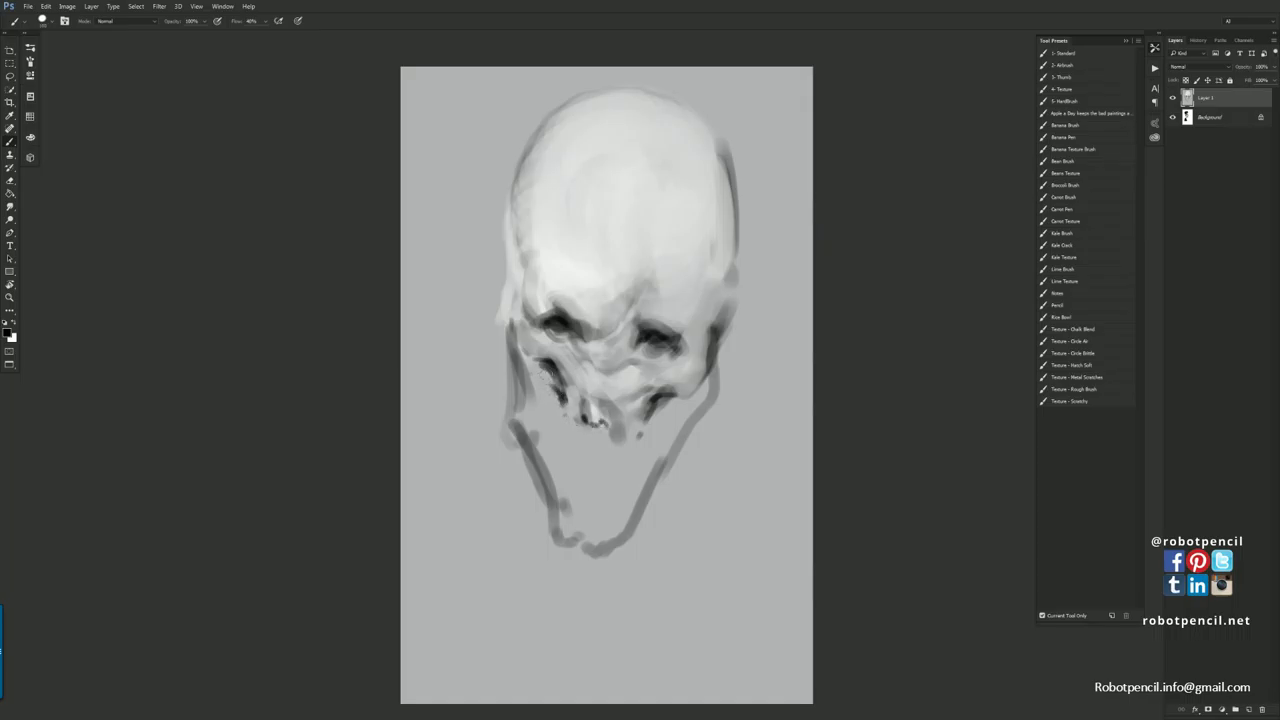
Deepen the cheek hollow and fill the lower jaw with light strokes.
mouse_move(547, 366)
left_mouse_down()
mouse_move(560, 398)
mouse_move(541, 408)
left_mouse_up()
mouse_move(568, 452)
left_mouse_down()
mouse_move(567, 421)
mouse_move(594, 455)
mouse_move(598, 441)
mouse_move(625, 449)
mouse_move(666, 433)
left_mouse_up()
key("x")
mouse_move(580, 468)
left_mouse_down()
mouse_move(605, 443)
mouse_move(600, 473)
mouse_move(578, 478)
mouse_move(574, 508)
mouse_move(559, 511)
mouse_move(539, 435)
mouse_move(593, 454)
mouse_move(606, 523)
mouse_move(619, 521)
mouse_move(665, 433)
mouse_move(679, 422)
mouse_move(658, 480)
mouse_move(721, 369)
mouse_move(666, 409)
mouse_move(669, 428)
mouse_move(680, 398)
left_mouse_up()
key("x")
Flip the canvas and rework the cheekbone, adding a soft shaded mass beside the temple.
key("F2")
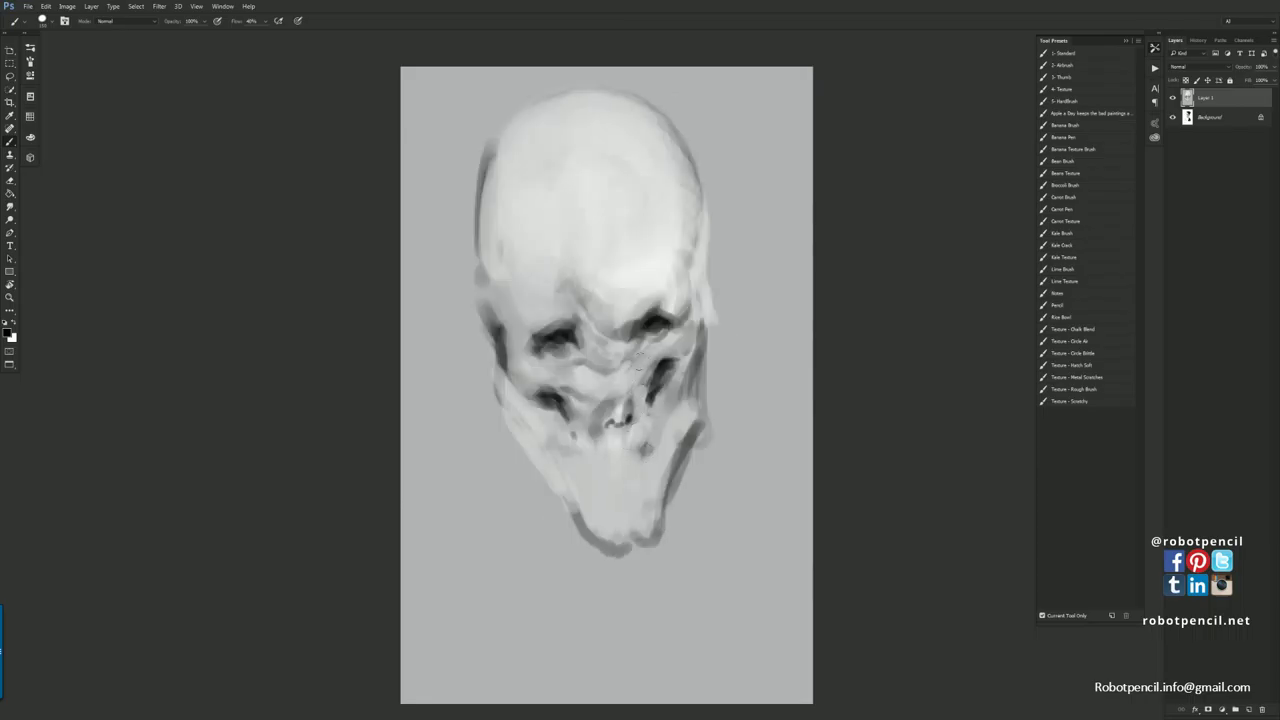
left_click_drag(546, 403, 506, 384)
mouse_move(480, 298)
left_mouse_down()
mouse_move(474, 336)
mouse_move(500, 372)
mouse_move(470, 328)
mouse_move(480, 320)
mouse_move(502, 360)
mouse_move(485, 305)
mouse_move(470, 318)
mouse_move(484, 357)
mouse_move(495, 350)
left_mouse_up()
left_click(522, 345, "alt")
key("d")
mouse_move(488, 268)
left_mouse_down()
mouse_move(499, 296)
mouse_move(450, 362)
left_mouse_up()
Add soft grey at the jaw corner and redraw the slanted jaw edge in black.
key("d")
mouse_move(482, 424)
left_mouse_down()
mouse_move(474, 416)
mouse_move(500, 437)
left_mouse_up()
left_click(498, 432, "alt")
key("d")
mouse_move(532, 508)
left_mouse_down()
mouse_move(527, 455)
mouse_move(593, 524)
left_mouse_up()
Shade the centre of the chin with a smaller brush and blend it with a sampled light grey.
key("bracketleft")
key("bracketleft")
key("bracketleft")
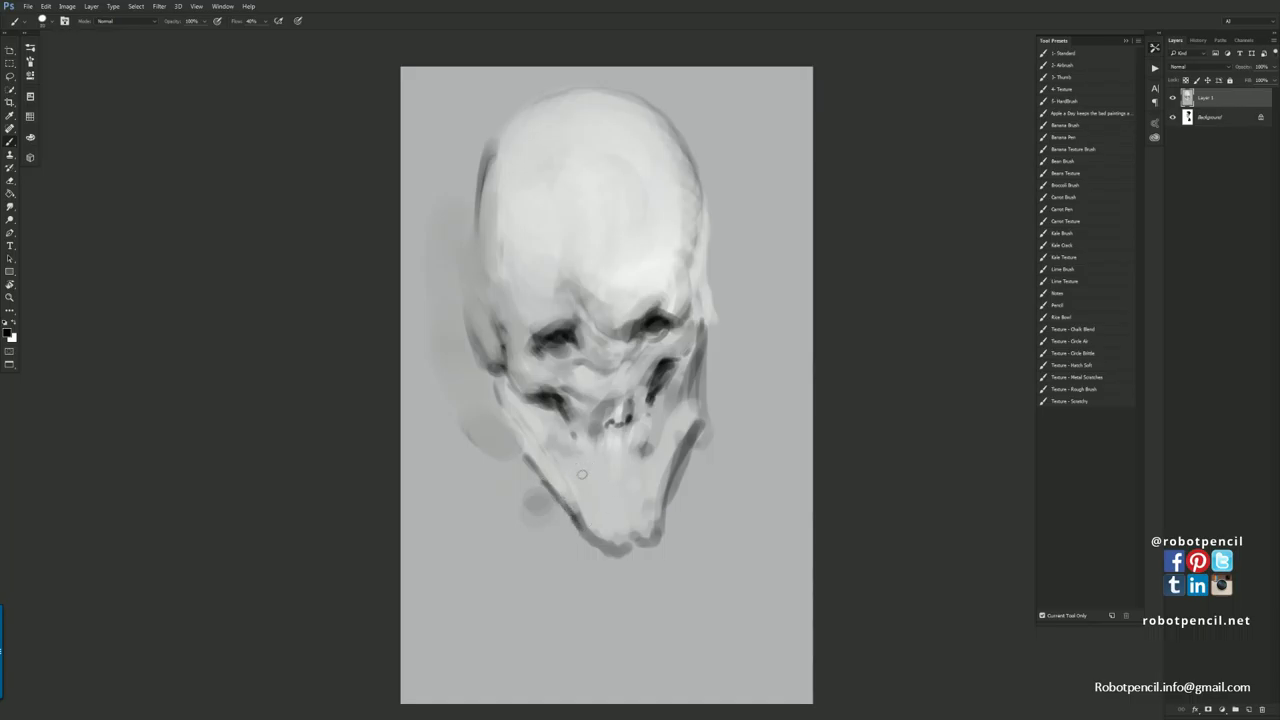
mouse_move(584, 477)
left_mouse_down()
mouse_move(621, 500)
mouse_move(615, 468)
mouse_move(629, 488)
mouse_move(606, 462)
mouse_move(616, 512)
mouse_move(600, 526)
mouse_move(644, 510)
mouse_move(659, 471)
left_mouse_up()
left_click(606, 486, "alt")
key("bracketright")
key("bracketright")
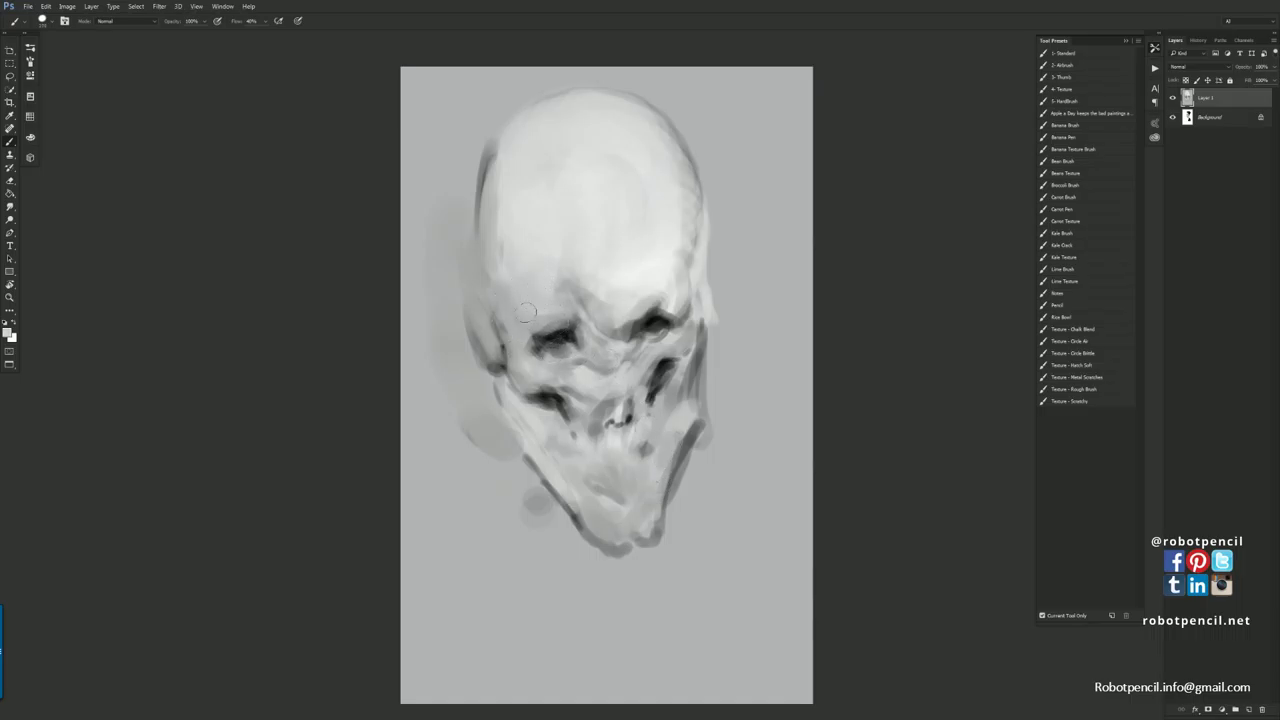
Lighten the brow above the eye socket with tones sampled from the forehead.
left_click(637, 277, "alt")
mouse_move(520, 291)
left_mouse_down()
mouse_move(532, 307)
mouse_move(563, 302)
left_mouse_up()
left_click(546, 312, "alt")
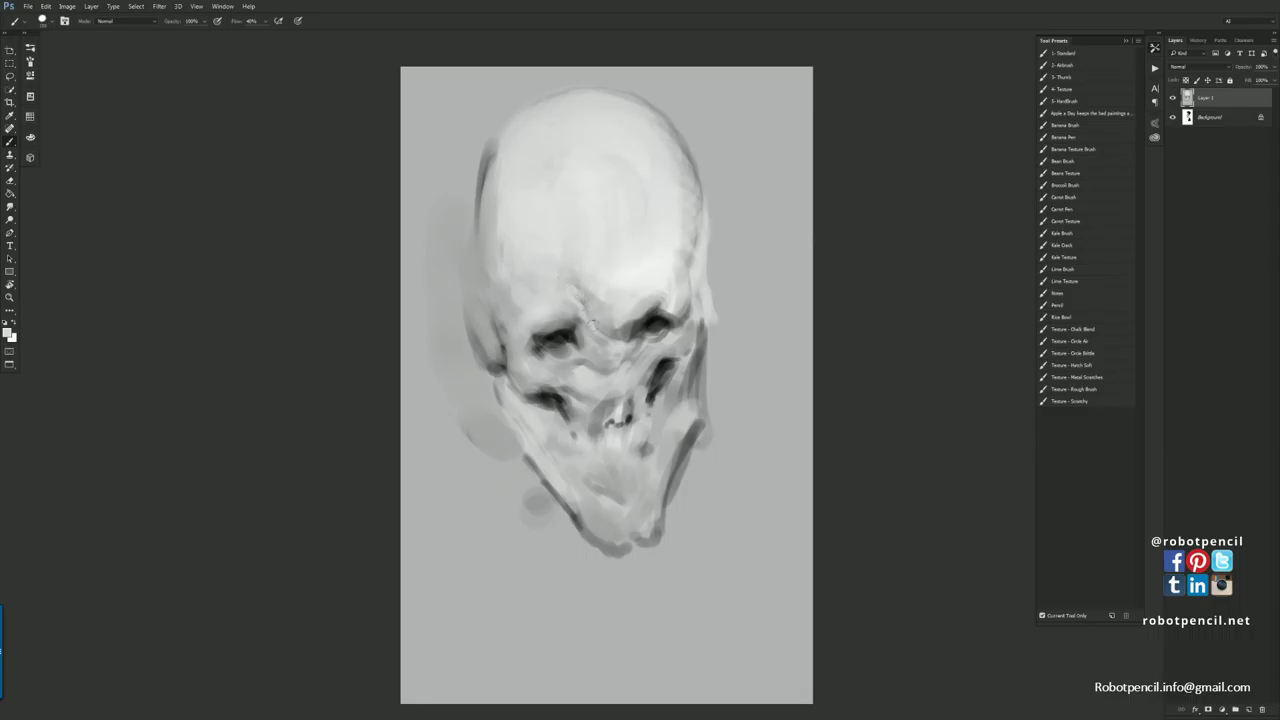
Flip the canvas and paint a shaded bulge beside the temple and cheekbone on the skull's outer side.
key("ctrl+shift+h")
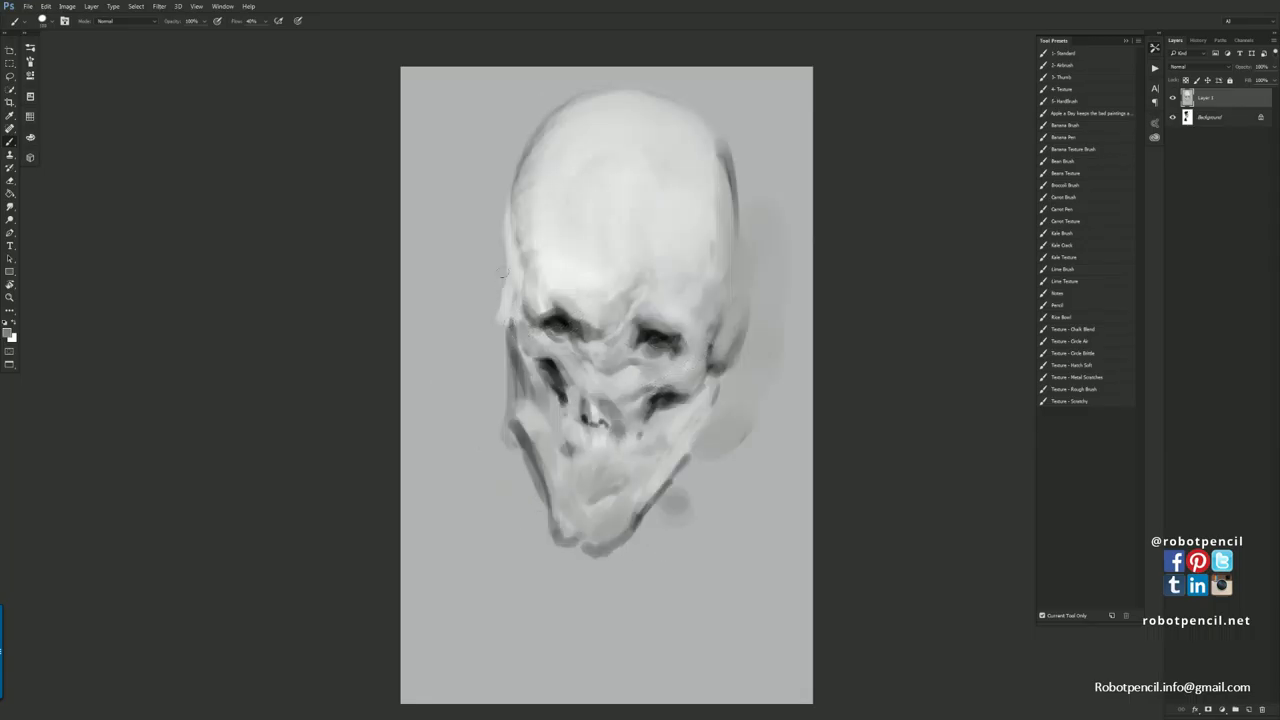
mouse_move(503, 272)
left_mouse_down()
mouse_move(495, 340)
mouse_move(517, 332)
mouse_move(526, 403)
left_mouse_up()
left_click(532, 292, "alt")
key("d")
left_click_drag(492, 325, 507, 357)
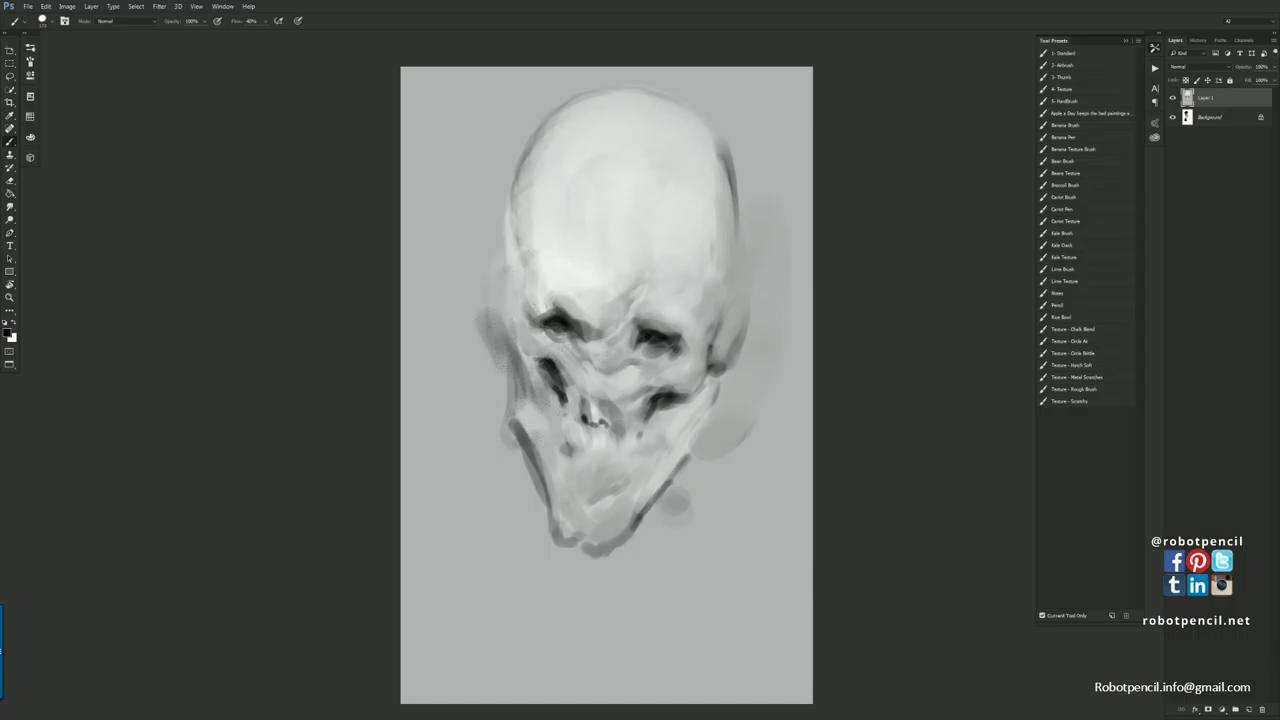
left_click_drag(485, 306, 508, 362)
mouse_move(486, 262)
left_mouse_down()
mouse_move(486, 335)
mouse_move(496, 276)
mouse_move(497, 322)
mouse_move(492, 306)
left_mouse_up()
left_click(497, 268, "alt")
Enlarge the brush and soften the outer masses beside both cheekbones with mid grey.
key("]")
key("]")
key("]")
key("]")
key("]")
key("]")
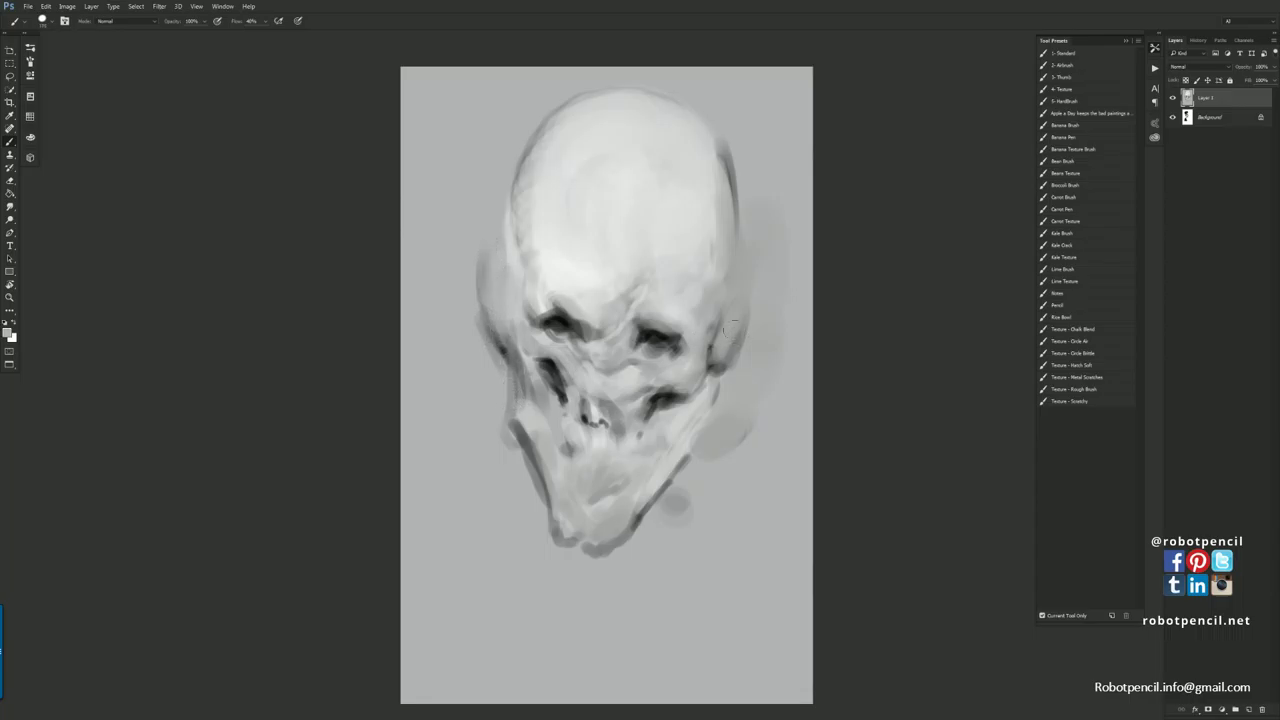
mouse_move(731, 339)
left_mouse_down()
mouse_move(714, 366)
mouse_move(725, 311)
left_mouse_up()
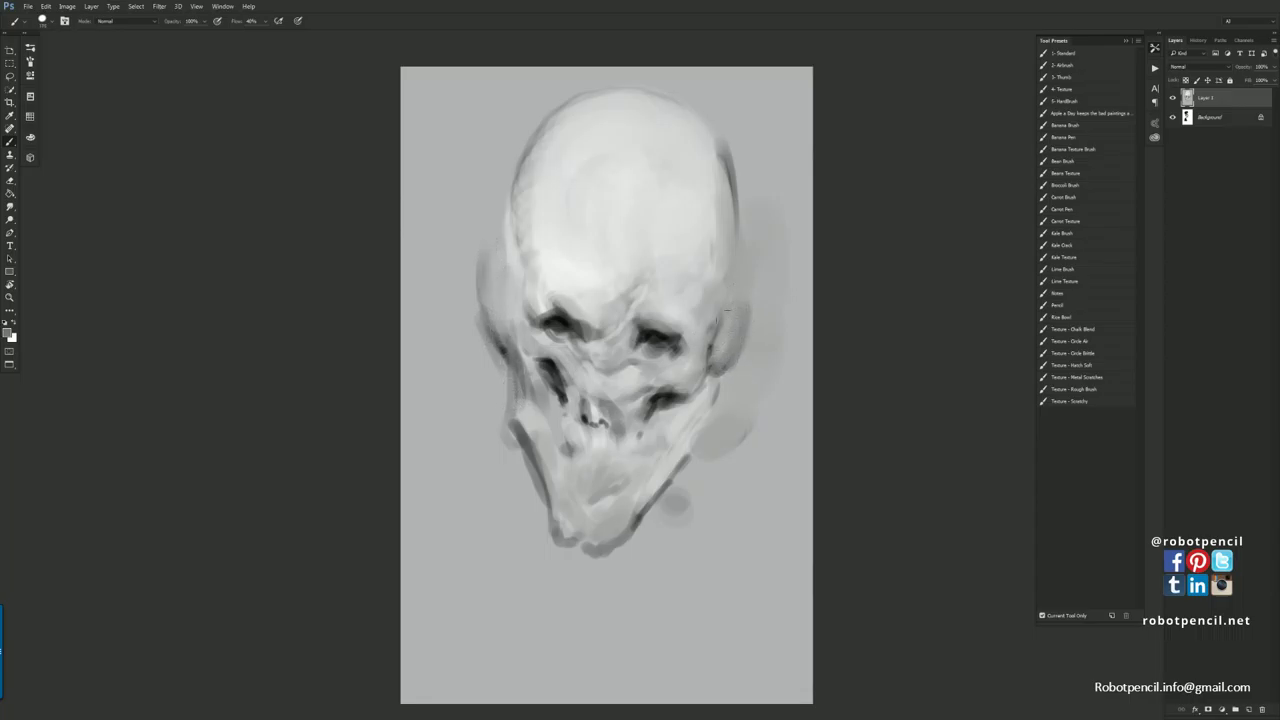
mouse_move(495, 398)
left_mouse_down()
mouse_move(476, 333)
mouse_move(499, 390)
left_mouse_up()
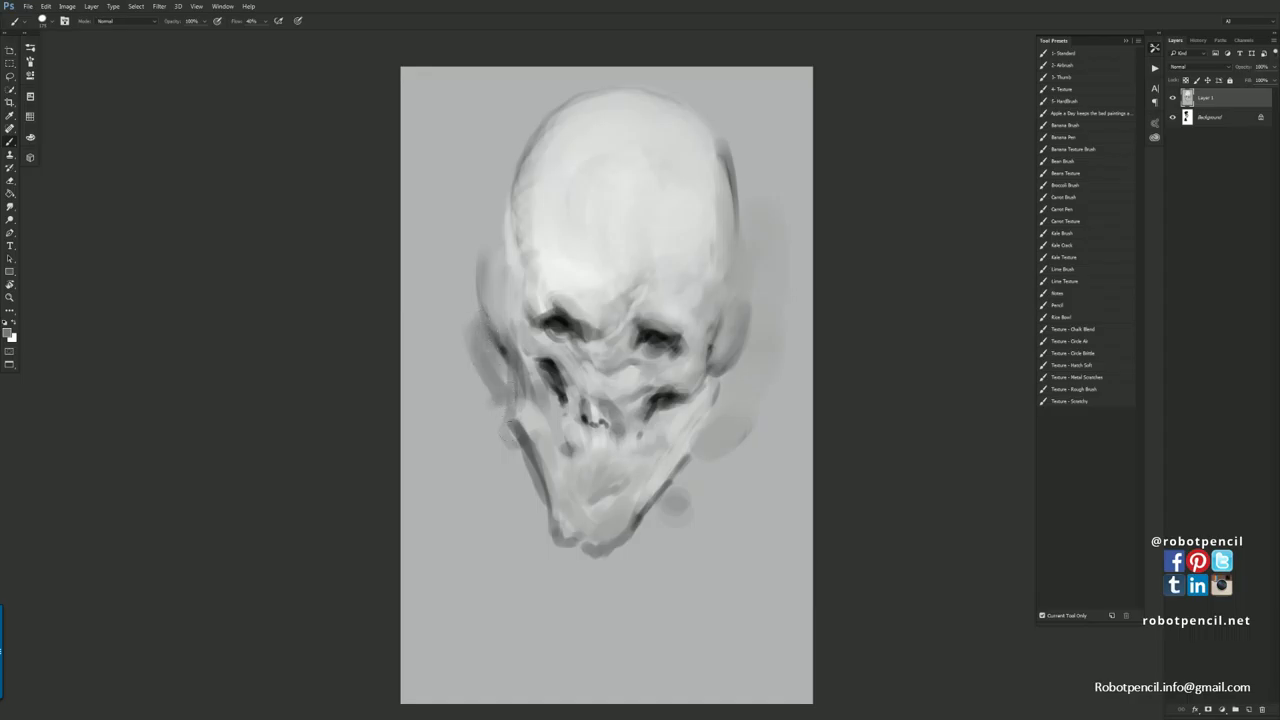
Flip the canvas and extend both jaw corners outward with dark contour strokes.
key("ctrl+shift+h")
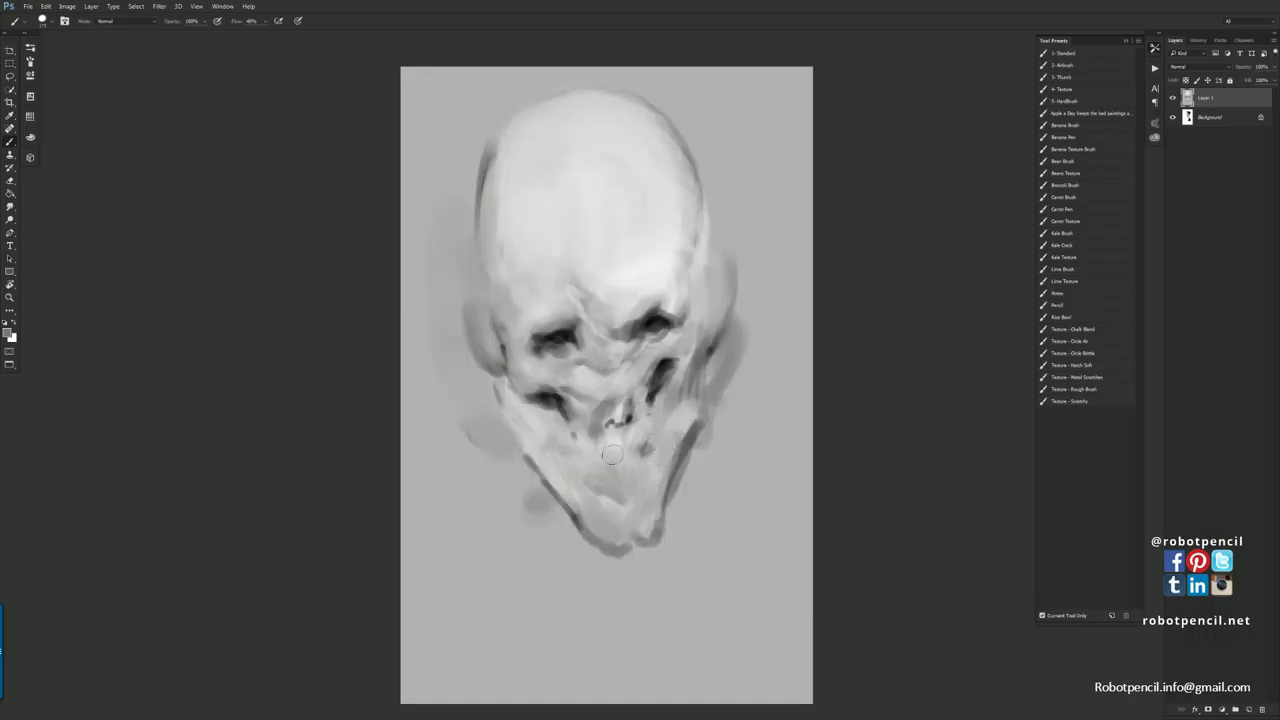
left_click_drag(551, 402, 549, 398)
left_click_drag(488, 444, 534, 472)
left_click_drag(694, 434, 722, 403)
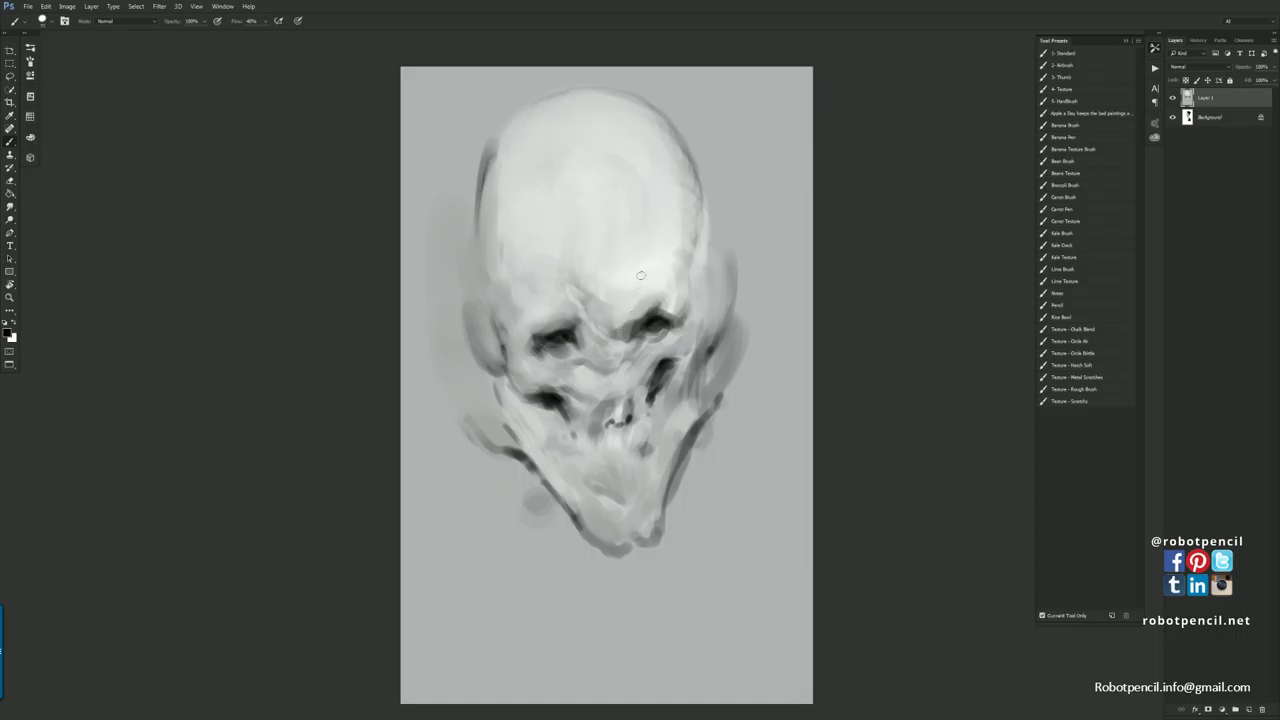
Sample the light brow tone and refine the edge of the eye socket beneath it with the brush.
key("r")
key("b")
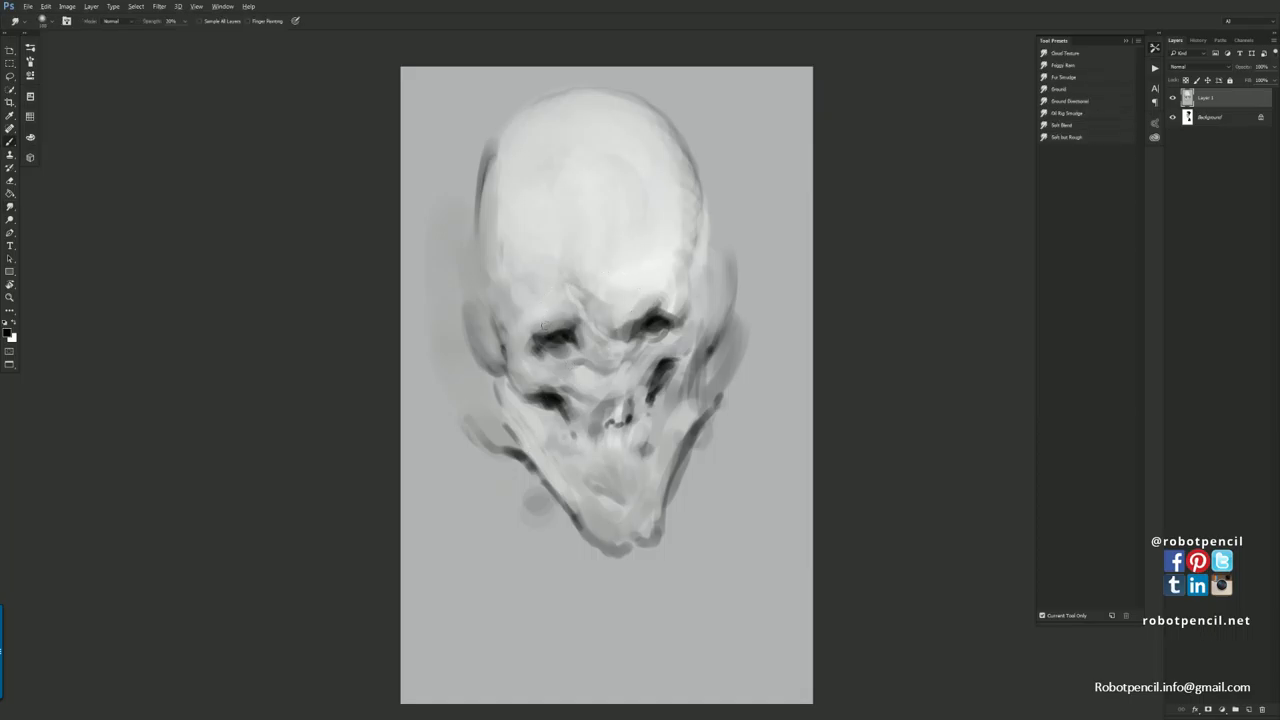
left_click(538, 314, "alt")
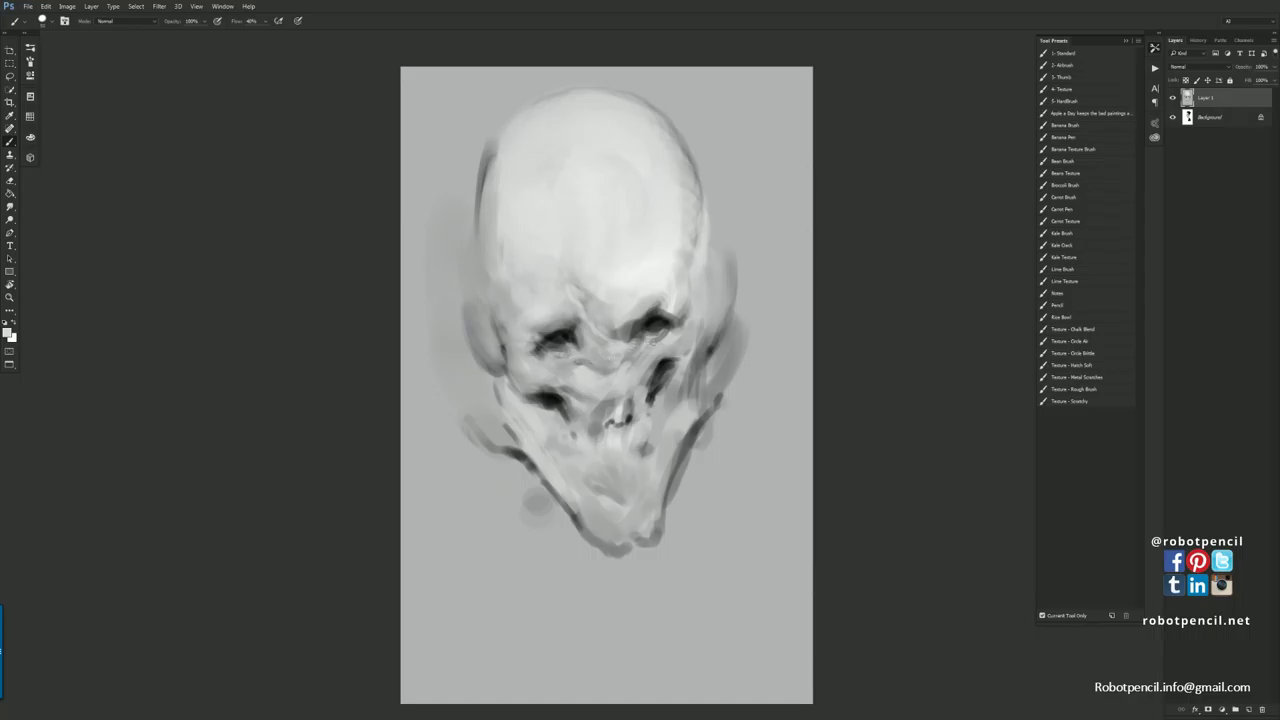
Darken the eye sockets with black and refine the creases between them and the nose using sampled greys.
left_click_drag(653, 341, 658, 340)
key("d")
left_click_drag(579, 335, 619, 358)
left_click(619, 355, "alt")
key("d")
key("x")
left_click(619, 366, "alt")
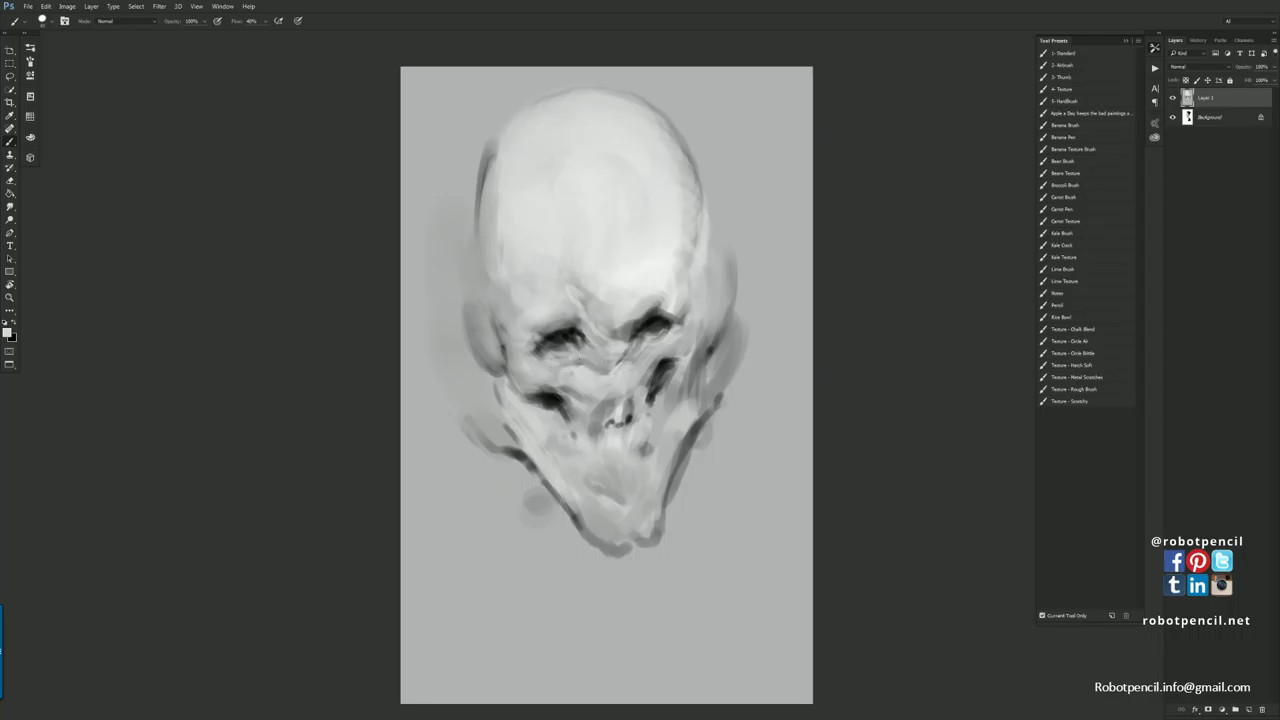
Smudge the brow furrow above the nose, then repaint the lower forehead with light strokes and a sampled tone.
key("r")
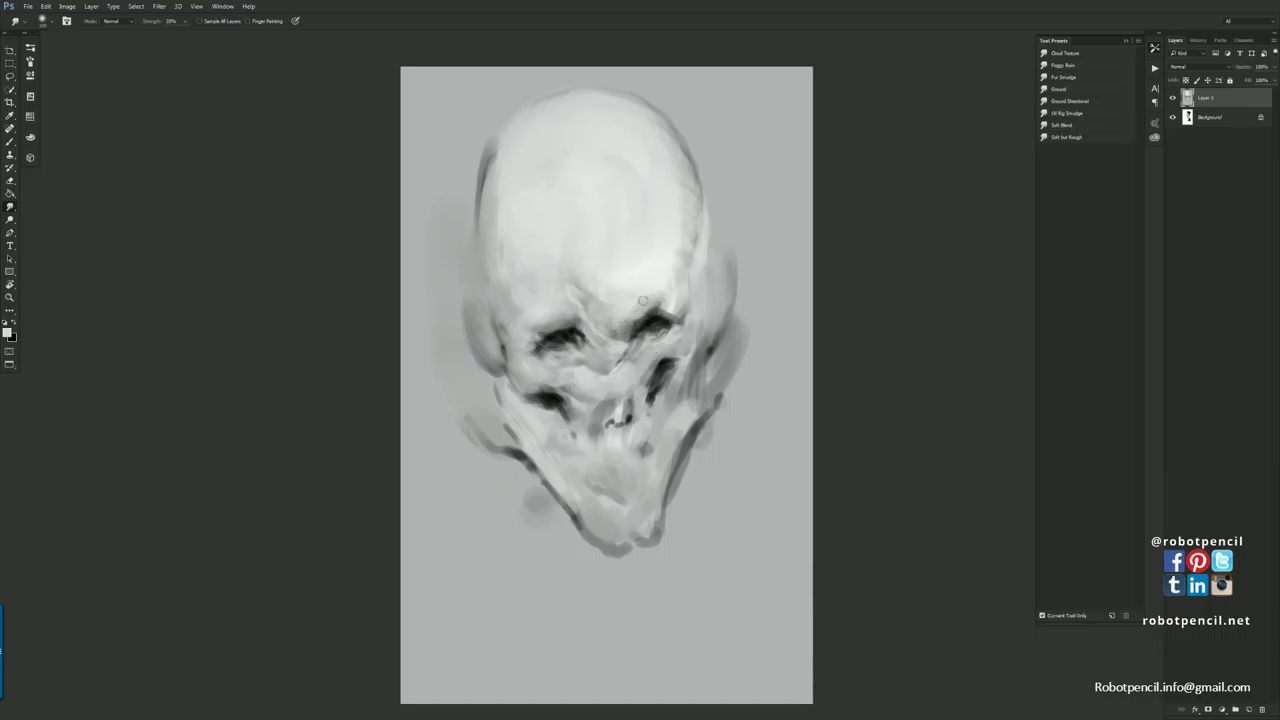
key("b")
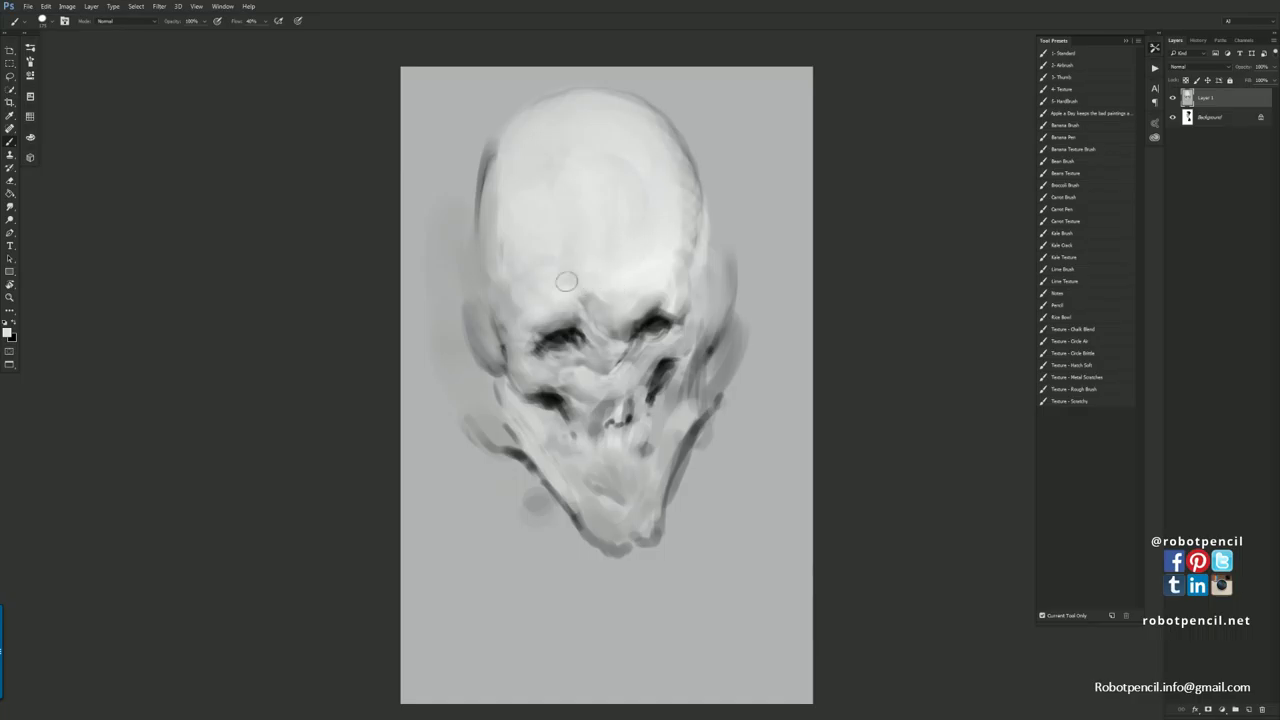
key("x")
left_click_drag(588, 271, 630, 266)
left_click(615, 283, "alt")
Enlarge the brush, shade the top of the cranium with light grey, and blend the flipped forehead with the Smudge tool.
key("]")
key("]")
key("]")
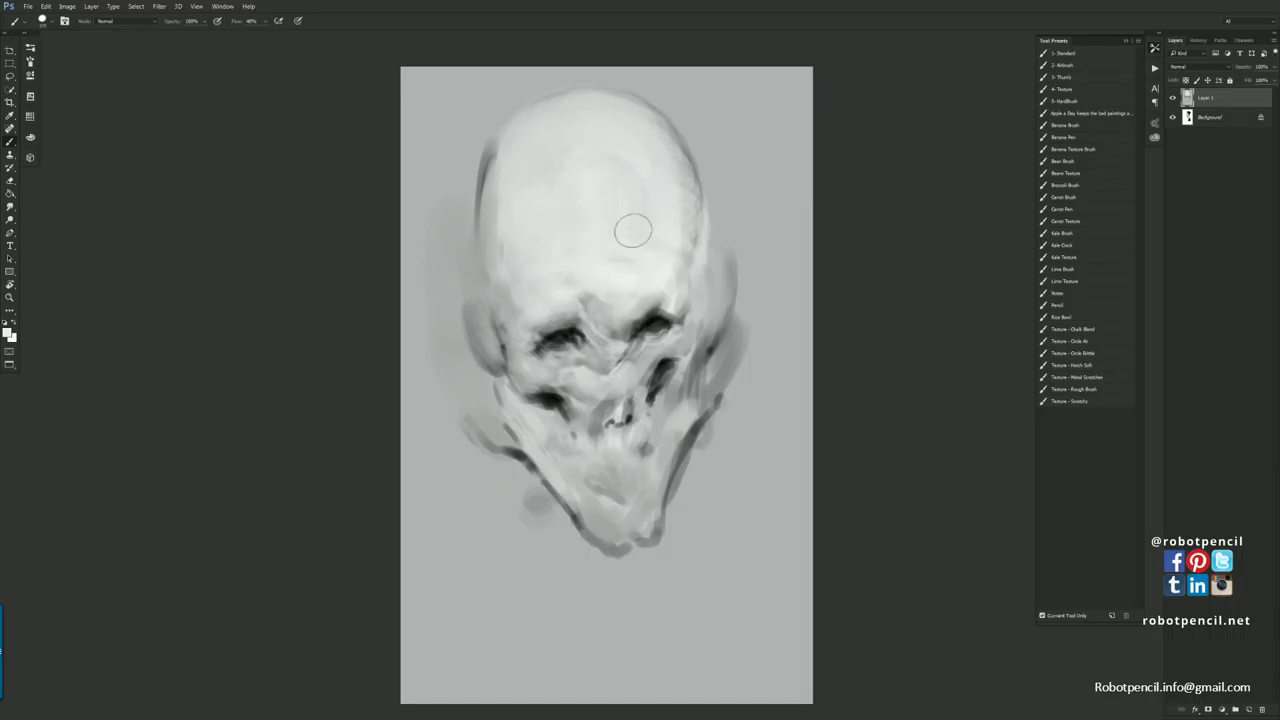
mouse_move(676, 158)
left_mouse_down()
mouse_move(561, 115)
mouse_move(508, 163)
mouse_move(638, 130)
mouse_move(634, 154)
mouse_move(535, 139)
mouse_move(636, 132)
left_mouse_up()
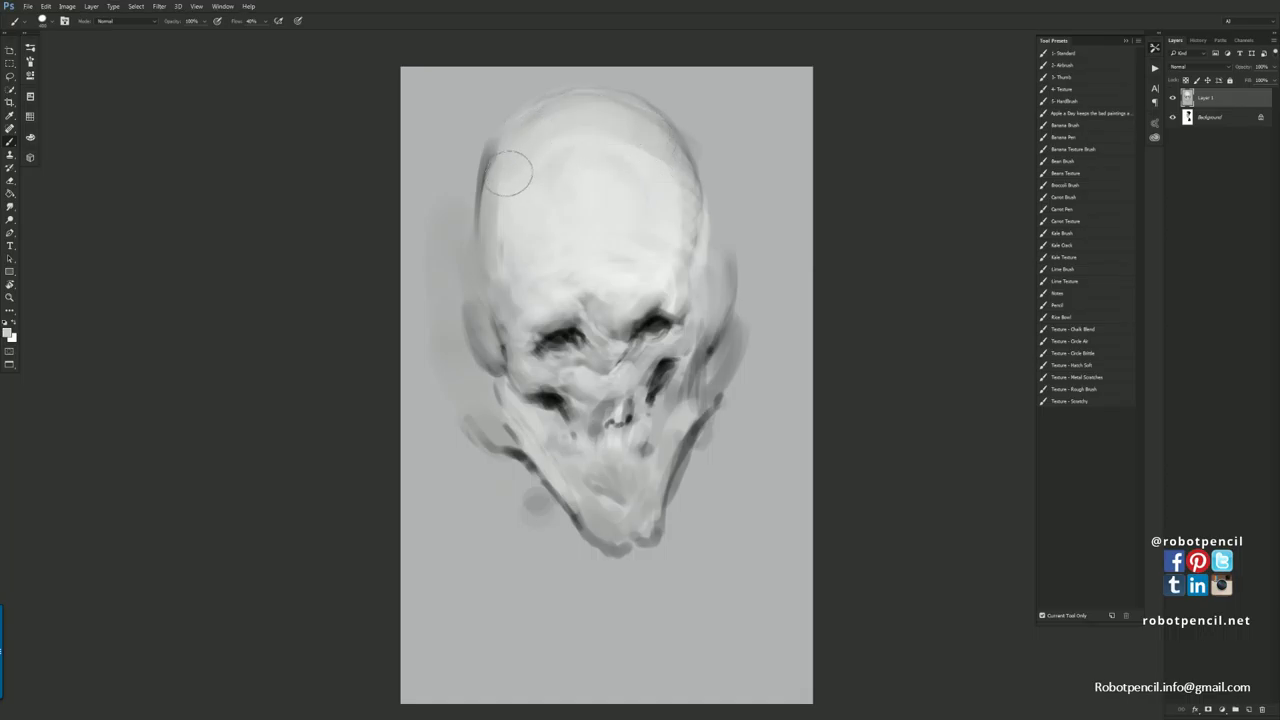
mouse_move(521, 177)
left_mouse_down()
mouse_move(640, 174)
mouse_move(601, 160)
left_mouse_up()
left_click(601, 186, "alt")
key("r")
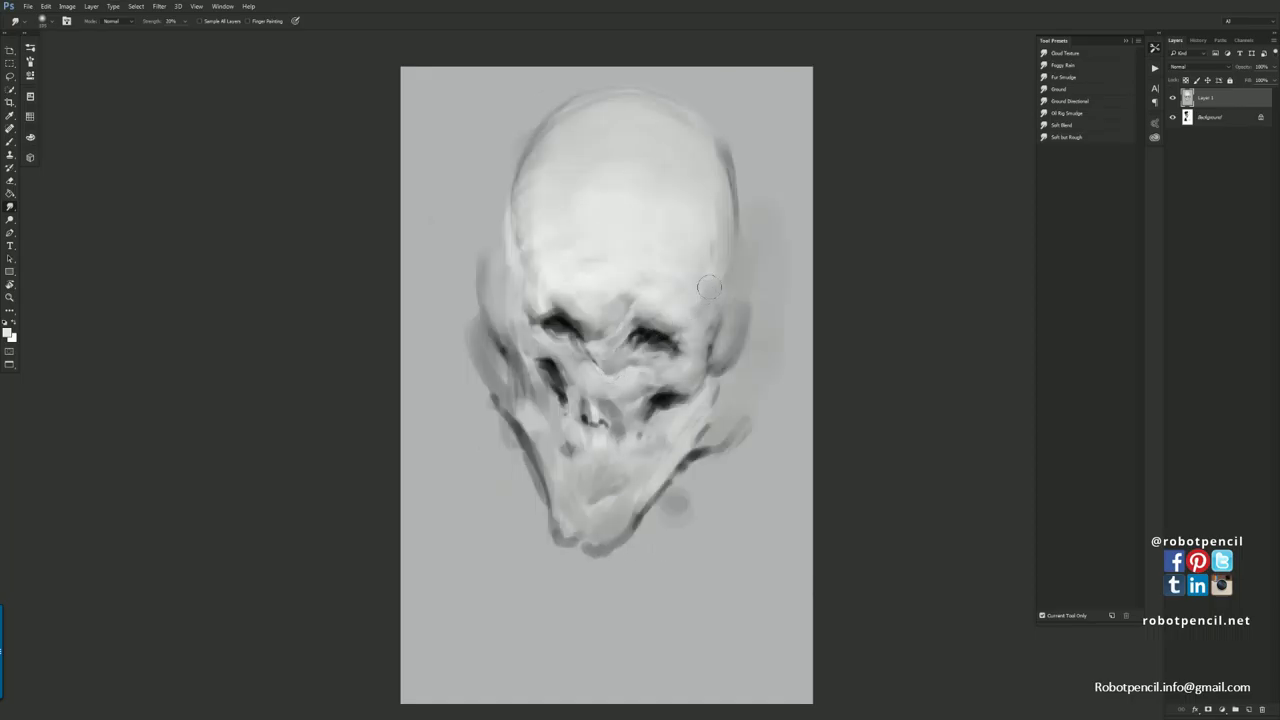
Paint black creases running outward from both mouth corners under the cheekbones and add dark spots along the mouth.
key("b")
key("x")
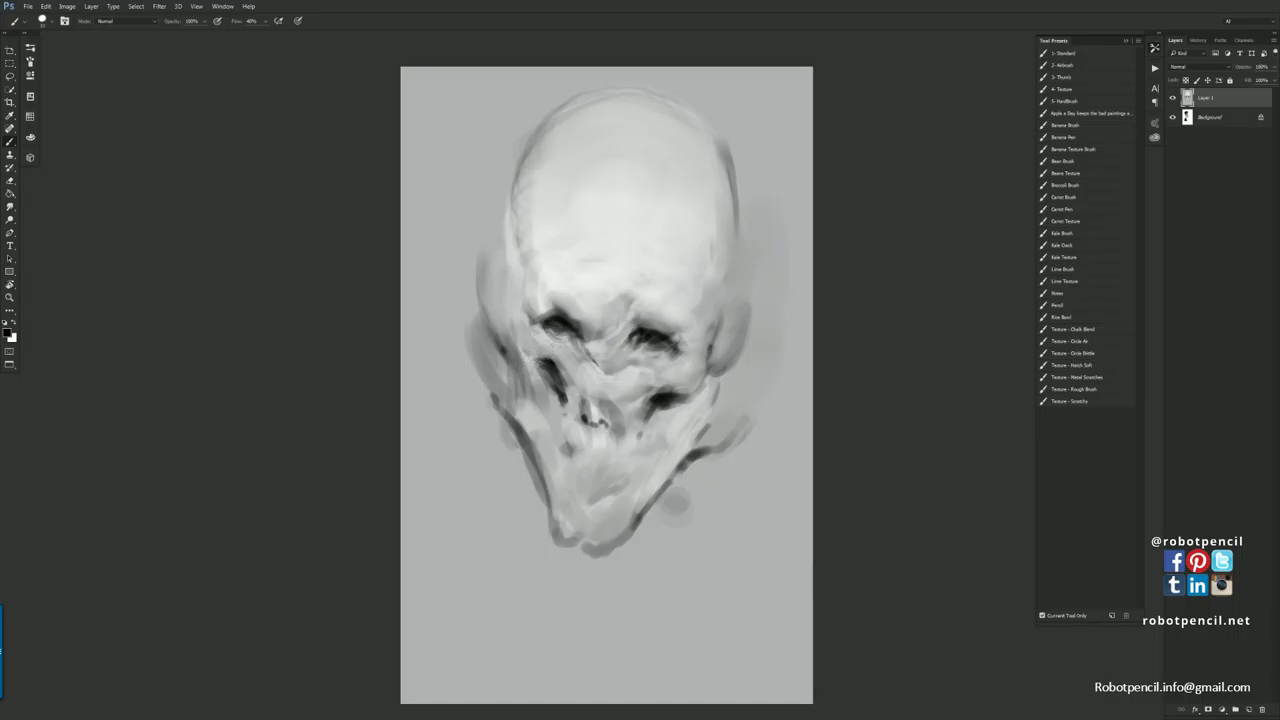
mouse_move(510, 361)
left_mouse_down()
mouse_move(545, 362)
mouse_move(537, 369)
left_mouse_up()
mouse_move(669, 398)
left_mouse_down()
mouse_move(702, 392)
mouse_move(752, 332)
left_mouse_up()
left_click_drag(714, 374, 622, 433)
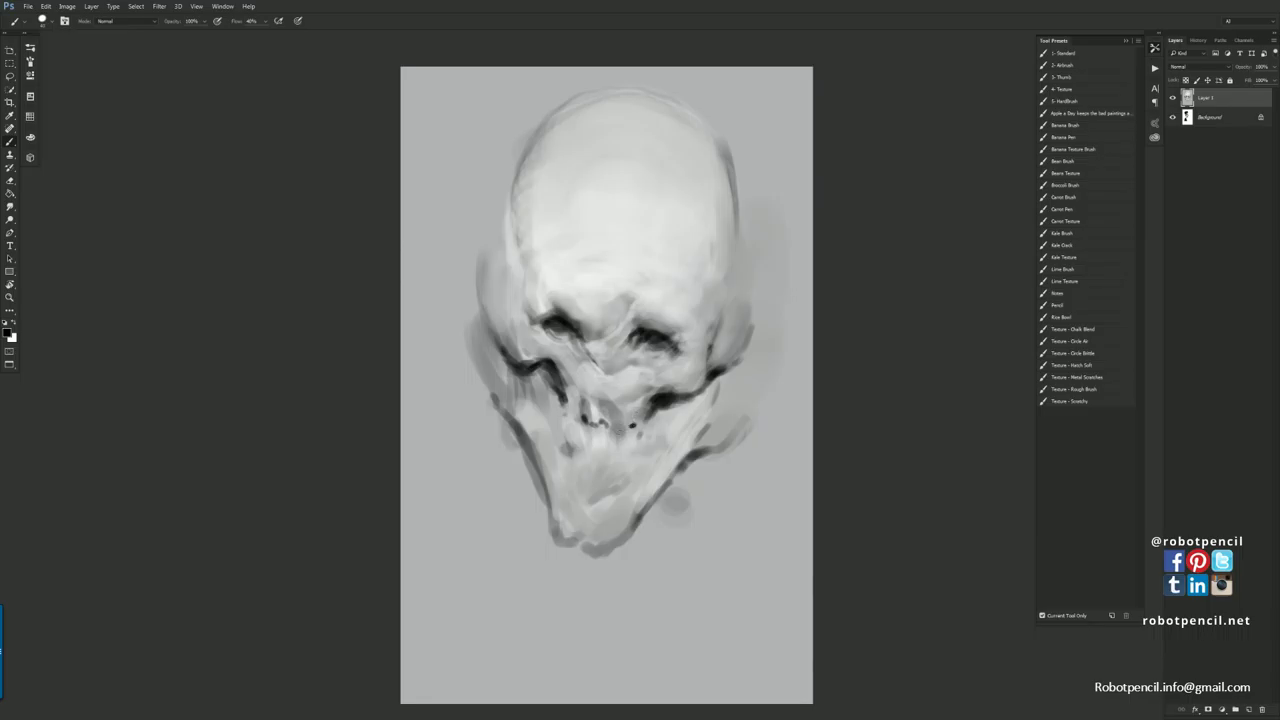
Paint the upper teeth in sampled light grey, smudge them lightly, and add dark gaps around them.
left_click(592, 413, "alt")
key("r")
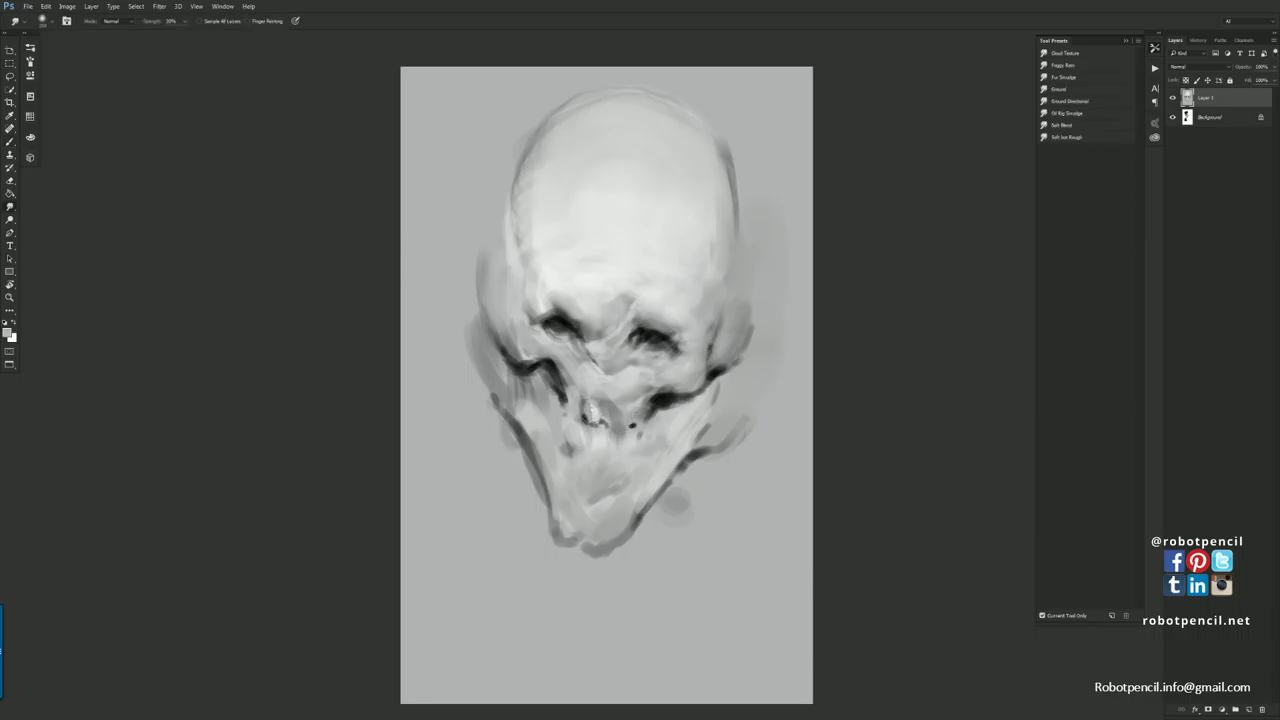
left_click_drag(587, 419, 595, 413)
key("b")
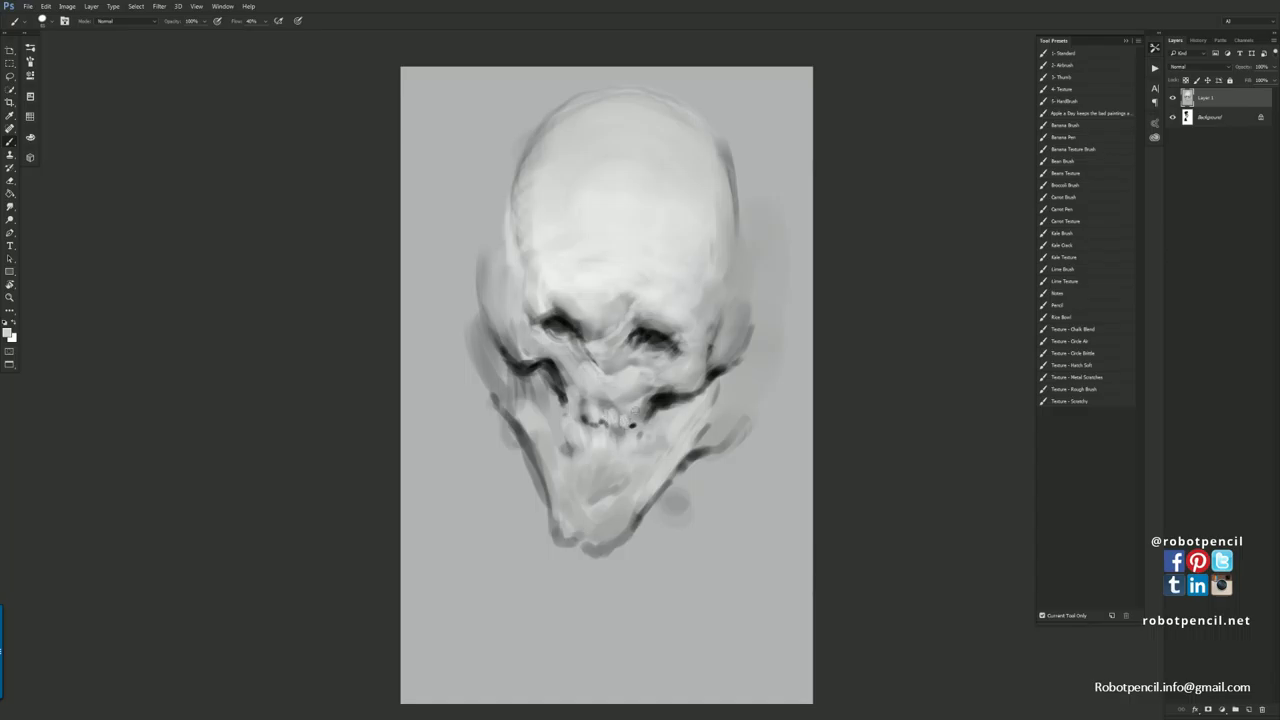
left_click_drag(570, 399, 570, 412)
key("d")
left_click_drag(595, 440, 593, 448)
left_click(591, 433, "alt")
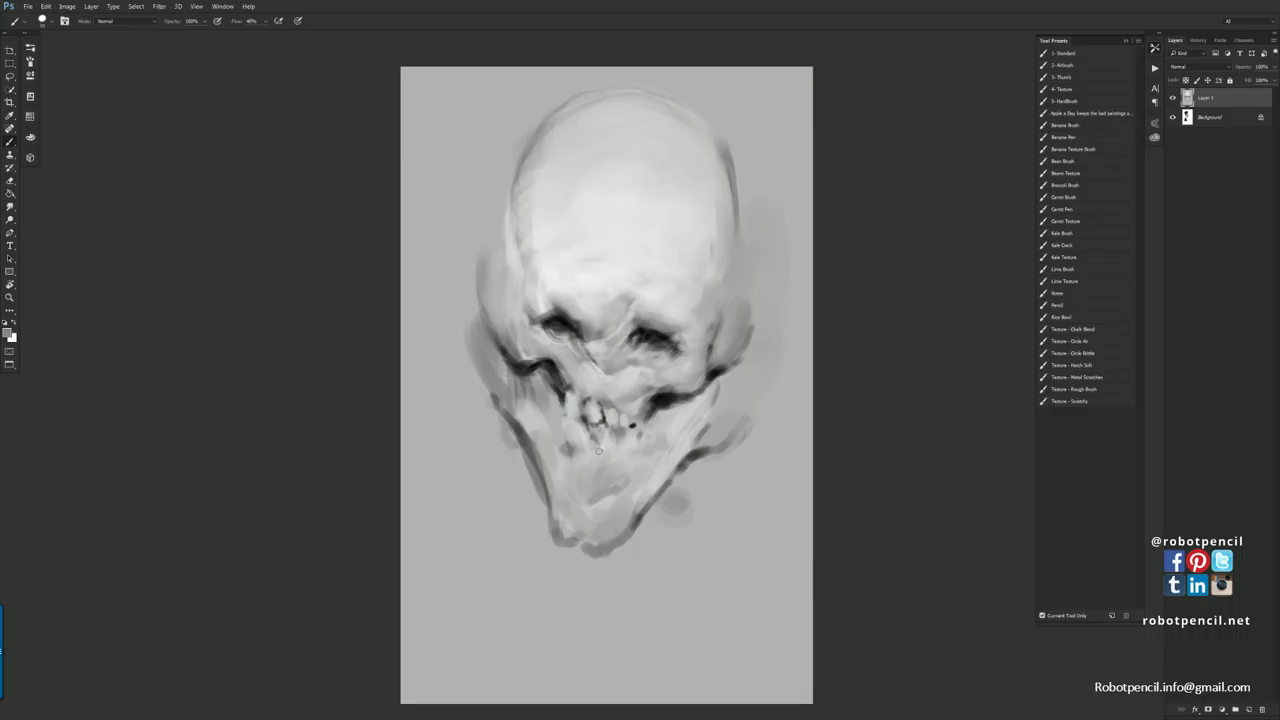
Paint a row of white lower teeth and lighten the area beside the mouth.
key("d")
key("x")
key("x")
key("x")
mouse_move(620, 435)
left_mouse_down()
mouse_move(631, 456)
mouse_move(640, 440)
mouse_move(645, 452)
left_mouse_up()
mouse_move(560, 442)
left_mouse_down()
mouse_move(552, 397)
mouse_move(555, 422)
left_mouse_up()
key("x")
left_click(556, 426, "alt")
left_click(559, 393, "alt")
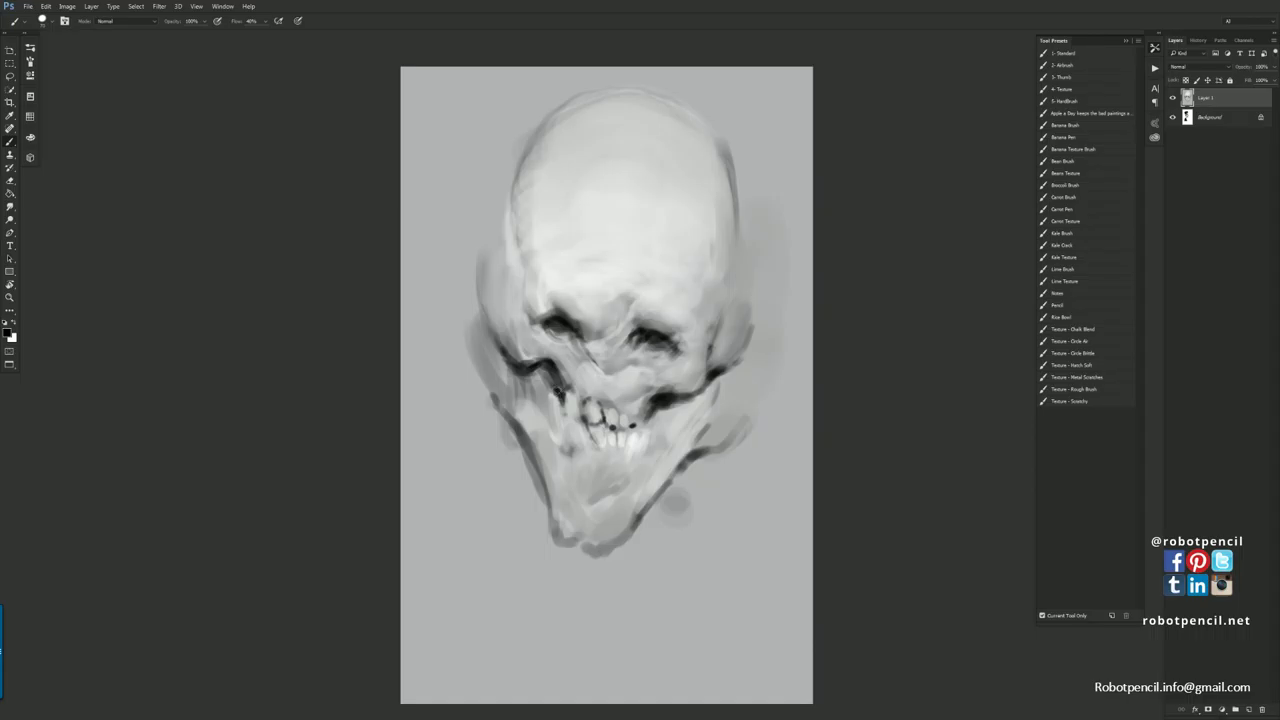
Fill the hollows at both mouth corners with solid black and sample tones around their edges.
mouse_move(558, 393)
left_mouse_down()
mouse_move(547, 400)
mouse_move(544, 366)
mouse_move(542, 386)
mouse_move(556, 380)
left_mouse_up()
left_click_drag(548, 380, 560, 388)
left_click_drag(656, 408, 682, 404)
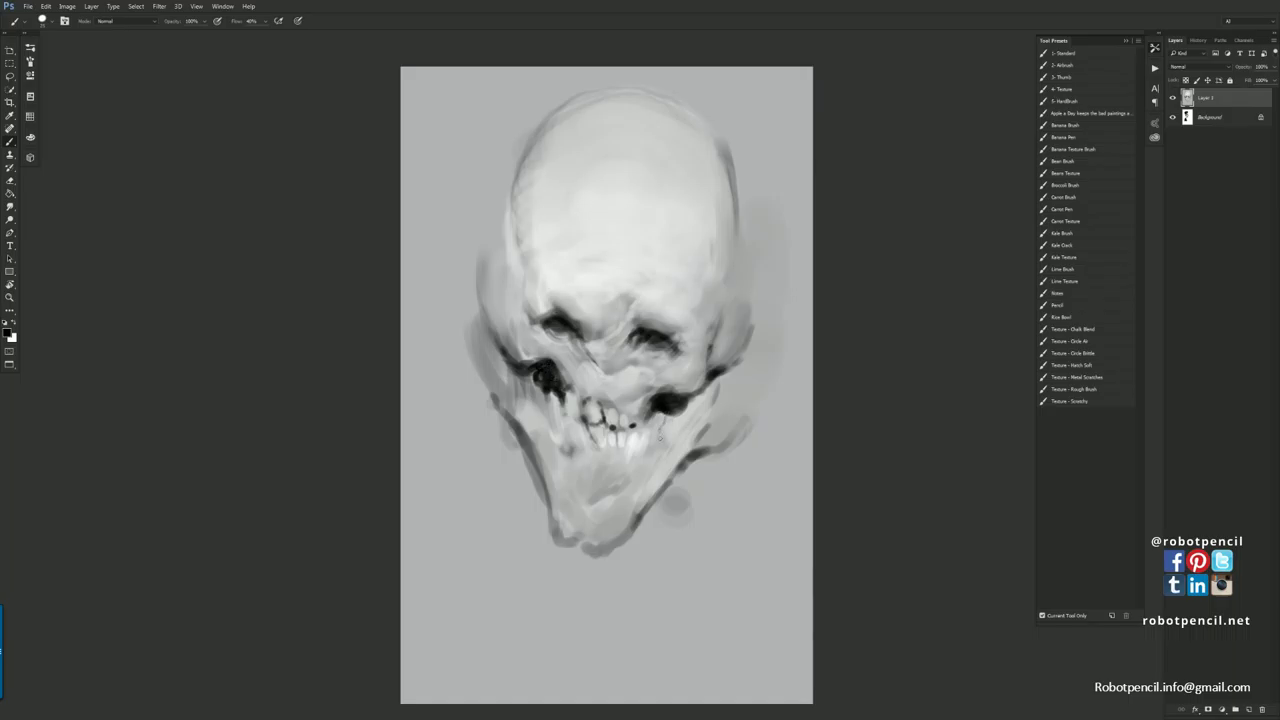
left_click(668, 418, "alt")
left_click(665, 408, "alt")
Refine the cheek planes between the eye sockets and mouth corners with tones sampled from the face.
mouse_move(548, 355)
left_mouse_down()
mouse_move(570, 372)
mouse_move(532, 350)
left_mouse_up()
left_click(562, 346, "alt")
left_click(550, 353, "alt")
left_click(540, 342, "alt")
left_click(547, 348, "alt")
left_click_drag(547, 352, 538, 344)
left_click_drag(641, 366, 664, 374)
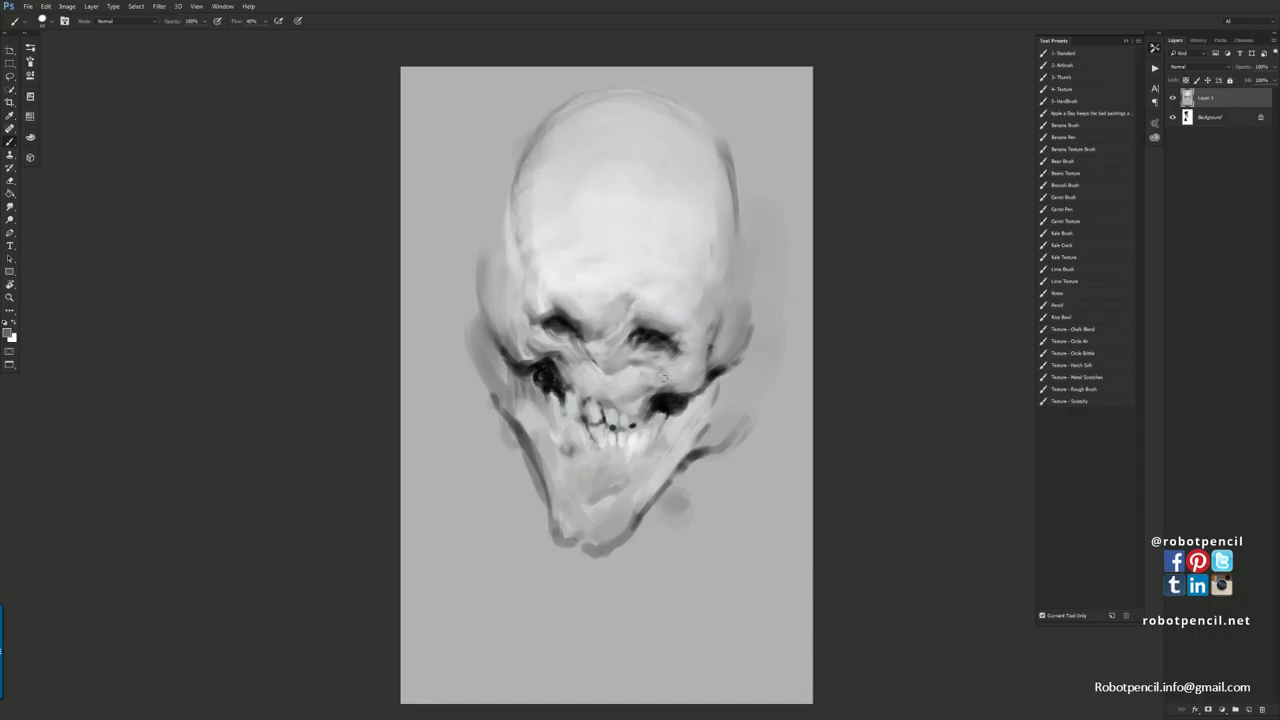
left_click(666, 401, "alt")
left_click(656, 378, "alt")
Flip the canvas and widen the head with mid-grey strokes along both temples.
key("ctrl+shift+h")
left_click(670, 379, "alt")
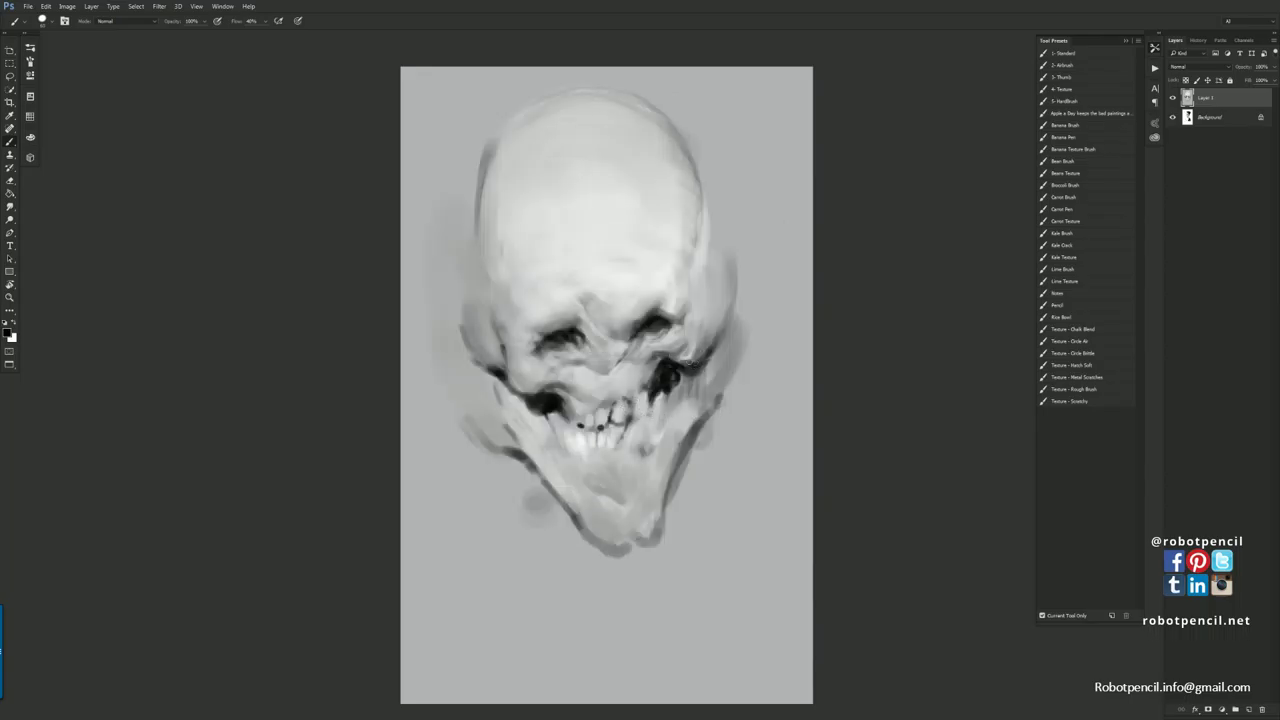
left_click(697, 354, "alt")
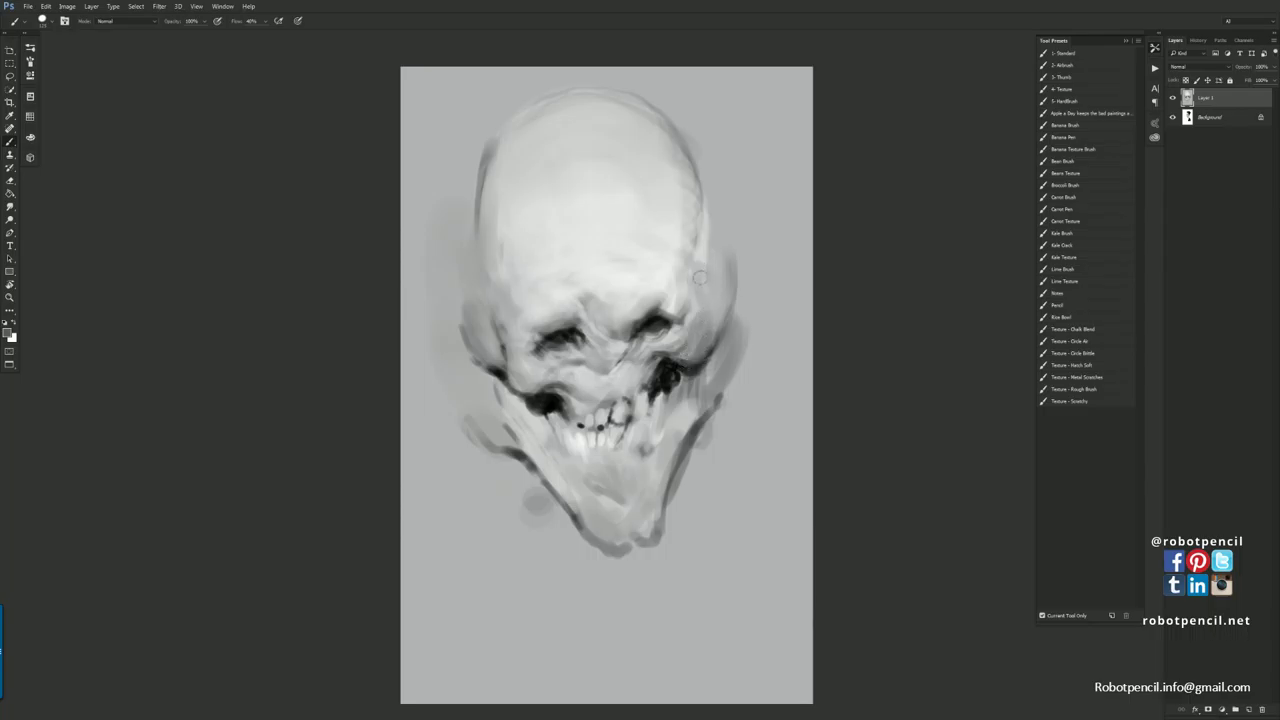
key("ctrl+z")
mouse_move(712, 314)
left_mouse_down()
mouse_move(711, 226)
mouse_move(731, 268)
left_mouse_up()
mouse_move(479, 338)
left_mouse_down()
mouse_move(500, 372)
mouse_move(480, 362)
mouse_move(469, 303)
mouse_move(493, 340)
mouse_move(482, 334)
mouse_move(498, 318)
mouse_move(477, 290)
mouse_move(462, 318)
mouse_move(472, 172)
left_mouse_up()
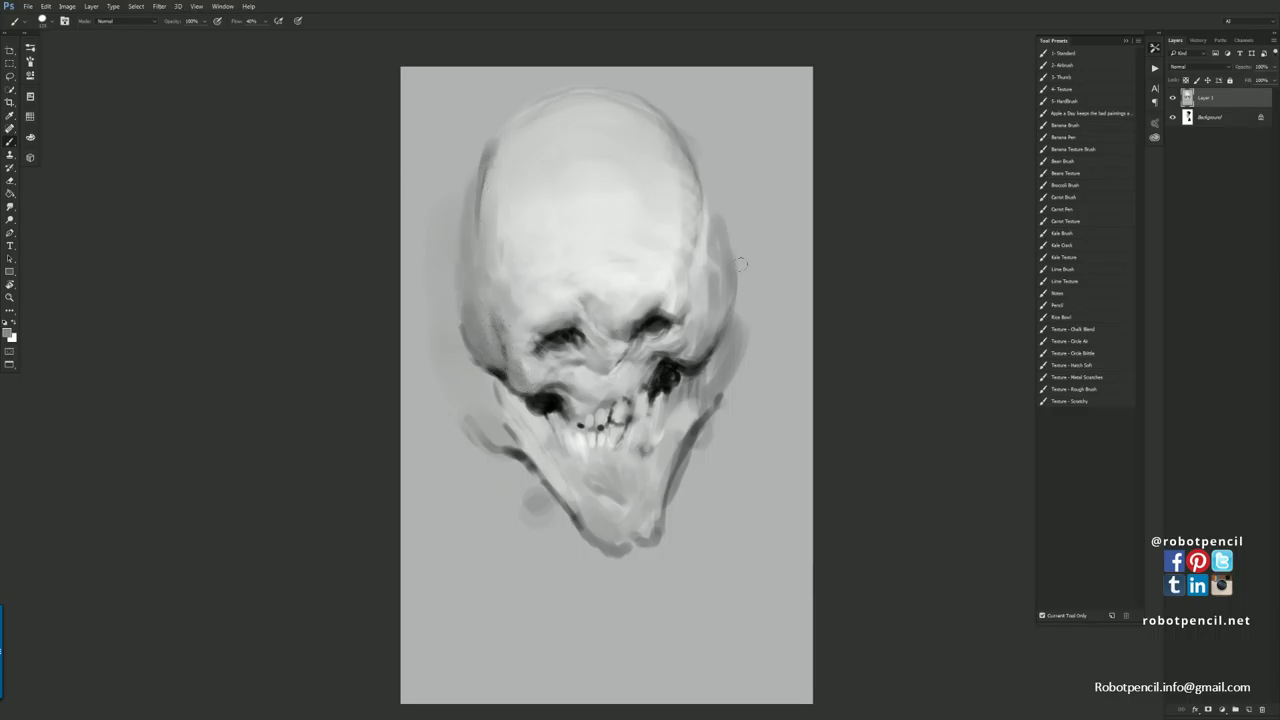
Fill the jaw corner with mid grey and outline the jaw and chin with a thick black contour.
mouse_move(488, 388)
left_mouse_down()
mouse_move(474, 419)
mouse_move(481, 444)
mouse_move(465, 412)
left_mouse_up()
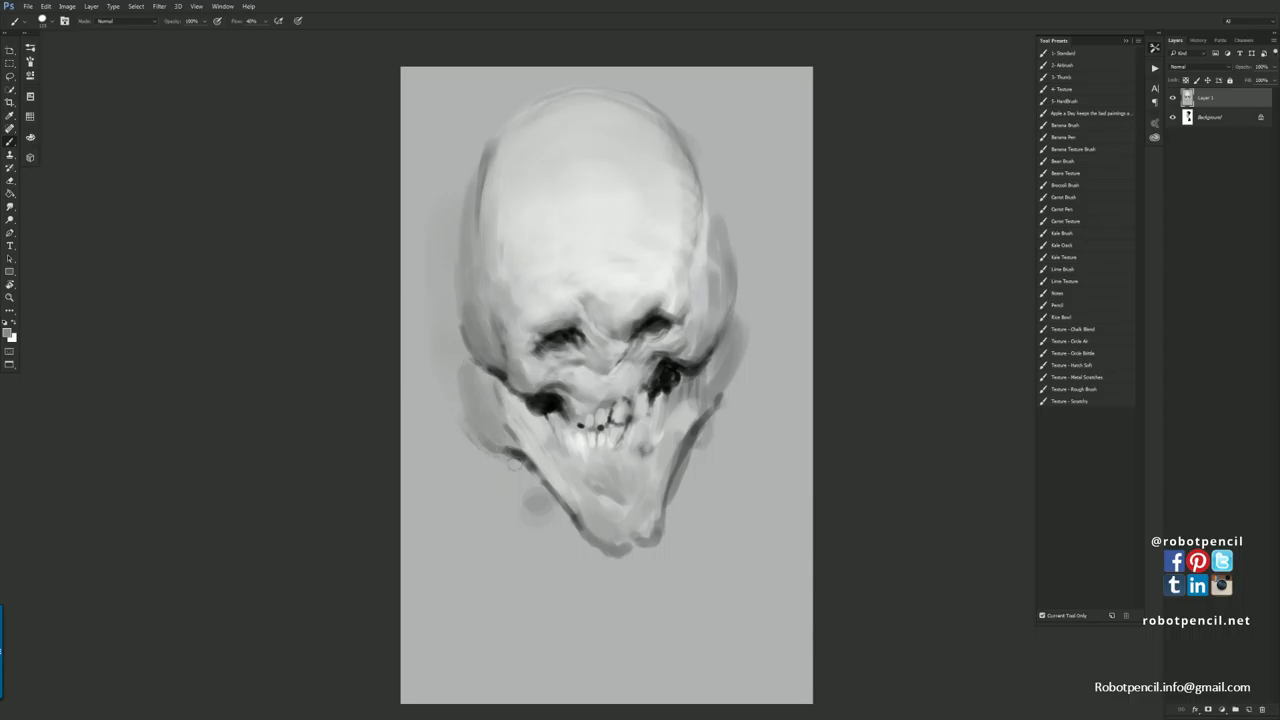
left_click_drag(522, 461, 506, 447)
mouse_move(452, 262)
left_mouse_down()
mouse_move(472, 436)
mouse_move(518, 484)
mouse_move(515, 459)
mouse_move(535, 500)
mouse_move(559, 530)
left_mouse_up()
mouse_move(524, 474)
left_mouse_down()
mouse_move(596, 552)
mouse_move(590, 542)
mouse_move(630, 552)
mouse_move(668, 530)
mouse_move(648, 550)
left_mouse_up()
mouse_move(704, 426)
left_mouse_down()
mouse_move(664, 530)
mouse_move(622, 558)
mouse_move(658, 546)
mouse_move(692, 490)
left_mouse_up()
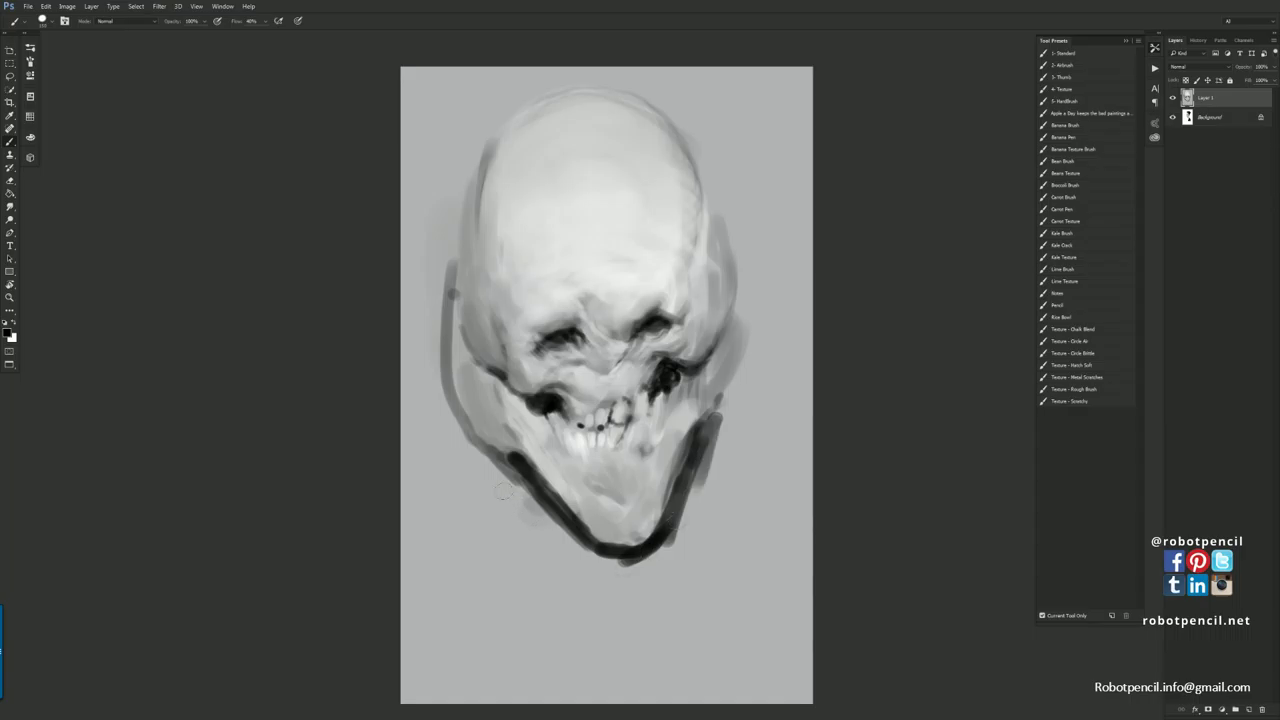
Paint dark collar strokes beneath the jawline from one jaw corner around the chin to the other.
mouse_move(496, 484)
left_mouse_down()
mouse_move(514, 508)
mouse_move(496, 459)
mouse_move(462, 449)
left_mouse_up()
mouse_move(437, 431)
left_mouse_down()
mouse_move(582, 566)
mouse_move(508, 490)
left_mouse_up()
mouse_move(500, 476)
left_mouse_down()
mouse_move(542, 522)
mouse_move(534, 502)
left_mouse_up()
left_click_drag(548, 518, 608, 582)
mouse_move(618, 560)
left_mouse_down()
mouse_move(621, 582)
mouse_move(634, 581)
left_mouse_up()
left_click_drag(646, 560, 649, 580)
mouse_move(660, 556)
left_mouse_down()
mouse_move(662, 573)
mouse_move(724, 430)
left_mouse_up()
mouse_move(700, 506)
left_mouse_down()
mouse_move(726, 418)
mouse_move(712, 418)
left_mouse_up()
Block in dark shoulder masses on both sides of the head and reinforce them with a larger black brush.
left_click_drag(755, 362, 734, 402)
mouse_move(425, 408)
left_mouse_down()
mouse_move(464, 449)
mouse_move(392, 353)
mouse_move(405, 363)
mouse_move(412, 352)
mouse_move(406, 267)
mouse_move(394, 275)
mouse_move(423, 330)
mouse_move(436, 507)
mouse_move(496, 535)
mouse_move(497, 506)
mouse_move(477, 494)
mouse_move(491, 508)
mouse_move(465, 560)
left_mouse_up()
mouse_move(778, 372)
left_mouse_down()
mouse_move(772, 275)
mouse_move(785, 295)
mouse_move(750, 365)
left_mouse_up()
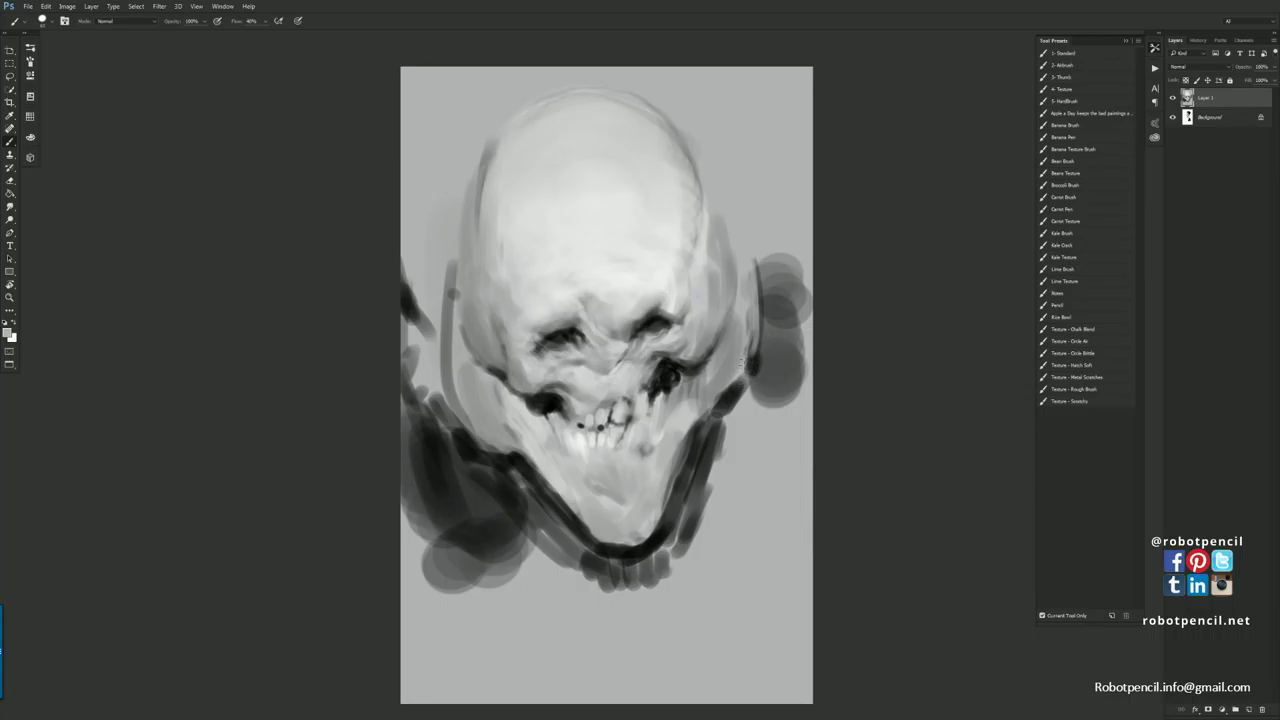
key("d")
key("bracketright")
key("bracketright")
key("bracketright")
mouse_move(440, 394)
left_mouse_down()
mouse_move(440, 346)
mouse_move(415, 345)
left_mouse_up()
mouse_move(770, 286)
left_mouse_down()
mouse_move(771, 345)
mouse_move(765, 289)
mouse_move(795, 293)
mouse_move(794, 328)
mouse_move(752, 241)
mouse_move(764, 270)
mouse_move(809, 261)
mouse_move(801, 283)
mouse_move(761, 268)
mouse_move(761, 284)
mouse_move(742, 237)
mouse_move(777, 211)
mouse_move(811, 230)
left_mouse_up()
Paint the dark throat detail and an outer black collar band beneath the chin, then extend the shoulder mass beside the temple.
key("bracketleft")
key("bracketleft")
key("bracketleft")
left_click_drag(606, 583, 632, 584)
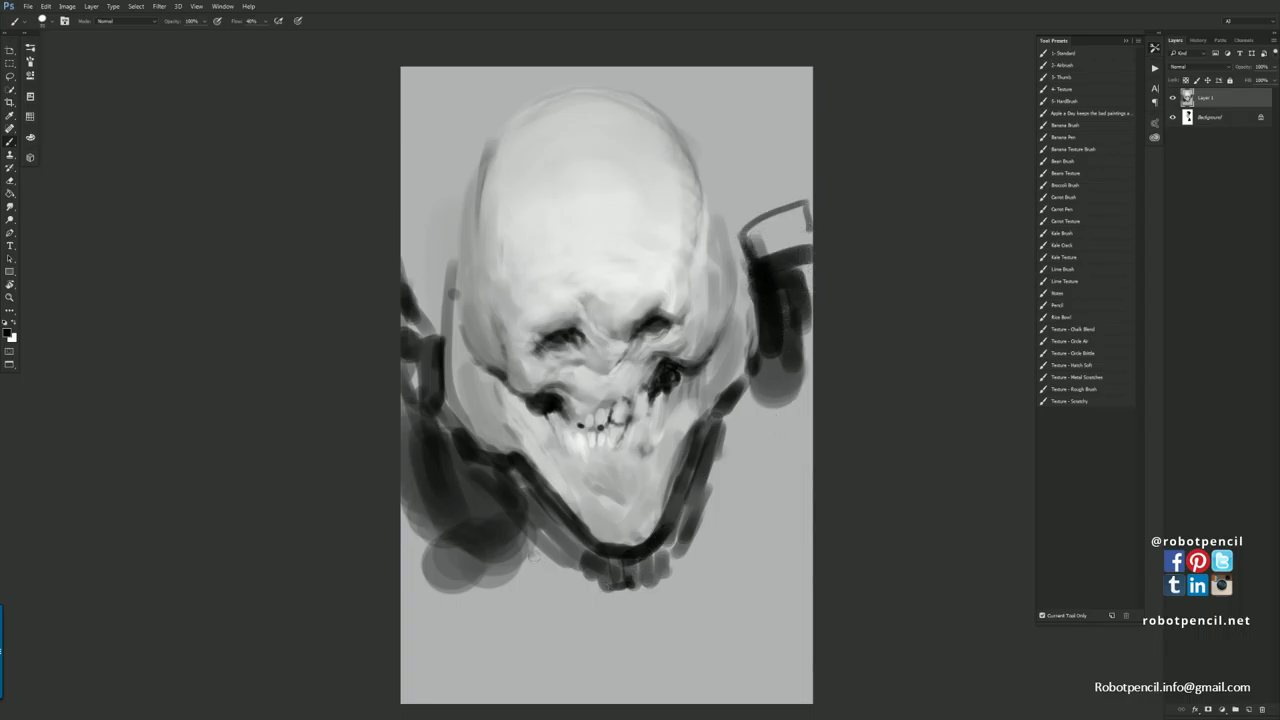
mouse_move(494, 541)
left_mouse_down()
mouse_move(597, 610)
mouse_move(700, 520)
mouse_move(740, 440)
mouse_move(690, 610)
left_mouse_up()
key("bracketright")
key("bracketright")
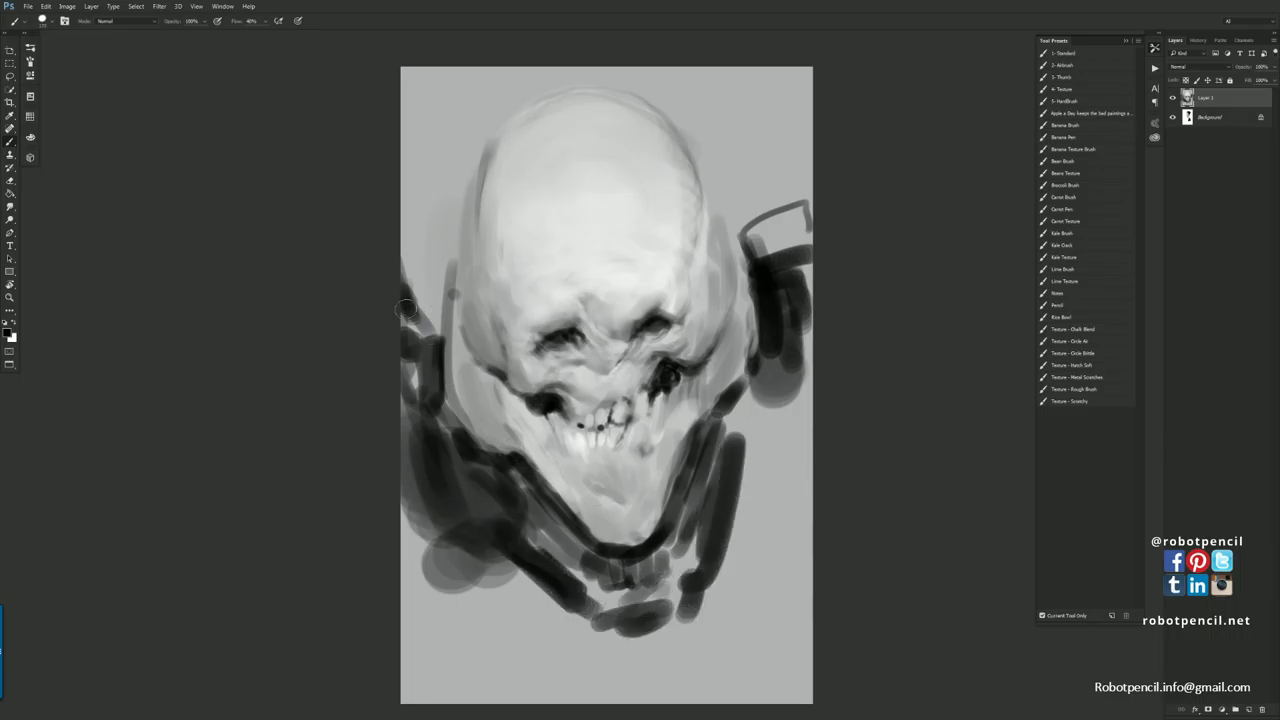
mouse_move(410, 310)
left_mouse_down()
mouse_move(438, 300)
mouse_move(432, 322)
mouse_move(426, 301)
left_mouse_up()
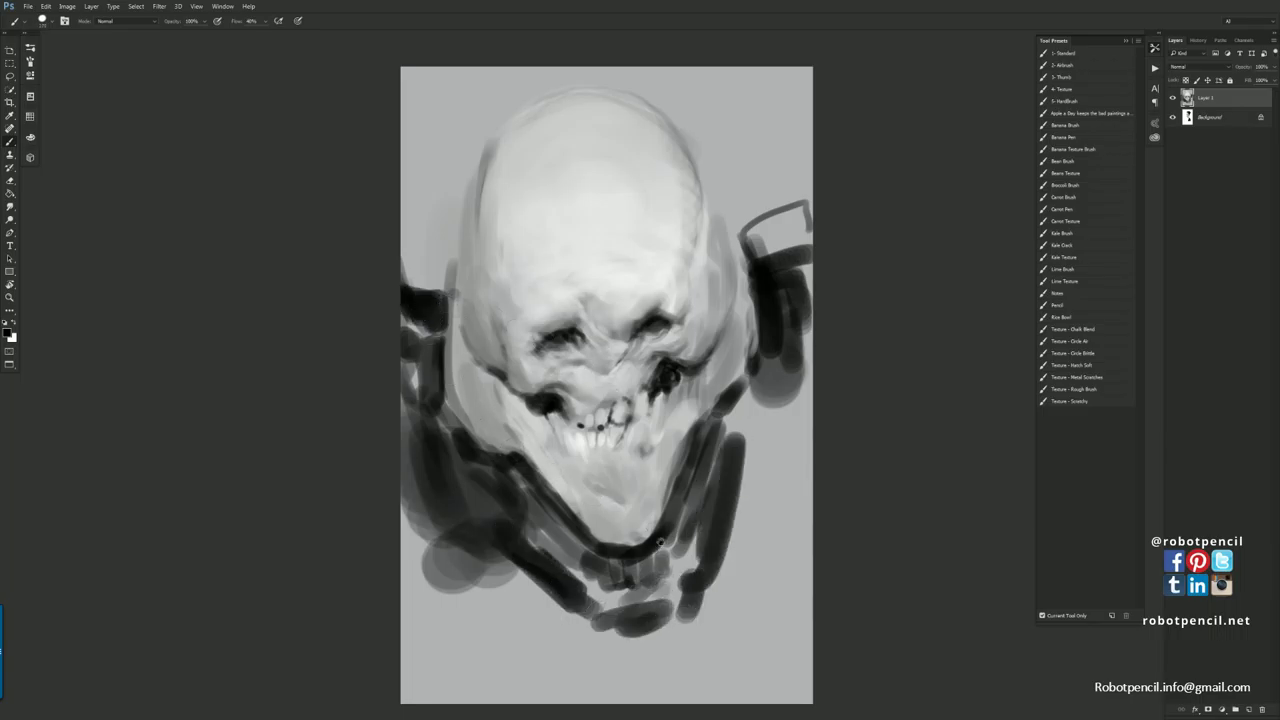
Block in the arms, chest and shoulder around the collar with broad black strokes.
left_click_drag(660, 541, 511, 400)
mouse_move(418, 411)
left_mouse_down()
mouse_move(343, 468)
mouse_move(438, 402)
mouse_move(439, 436)
mouse_move(352, 528)
left_mouse_up()
left_click_drag(470, 439, 374, 527)
left_click_drag(507, 433, 449, 580)
left_click_drag(615, 462, 680, 550)
mouse_move(715, 385)
left_mouse_down()
mouse_move(748, 330)
mouse_move(745, 420)
left_mouse_up()
left_click_drag(731, 467, 743, 392)
left_click_drag(743, 392, 732, 467)
mouse_move(562, 543)
left_mouse_down()
mouse_move(574, 591)
mouse_move(738, 554)
mouse_move(541, 555)
mouse_move(592, 577)
left_mouse_up()
left_click_drag(788, 482, 767, 598)
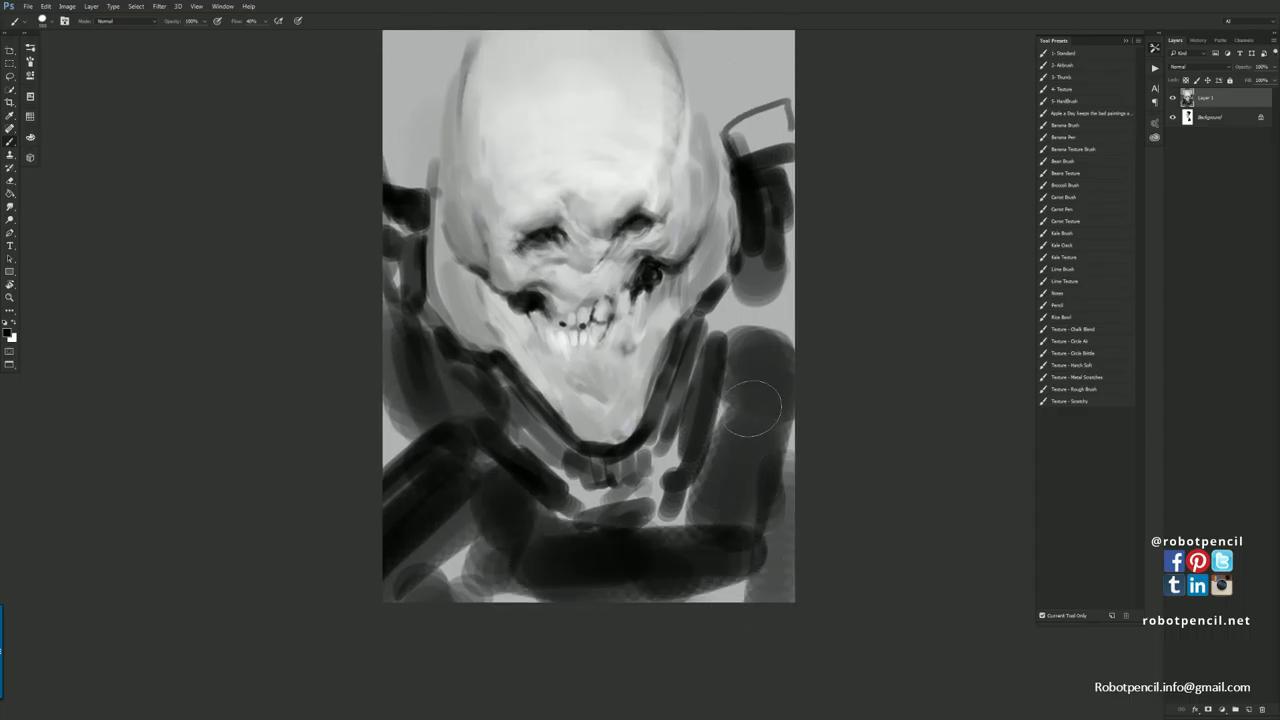
left_click_drag(762, 325, 756, 441)
Fill both sides of the collar under the jaw with a sampled dark grey using a smaller brush.
key("bracketleft")
left_click_drag(462, 516, 551, 590)
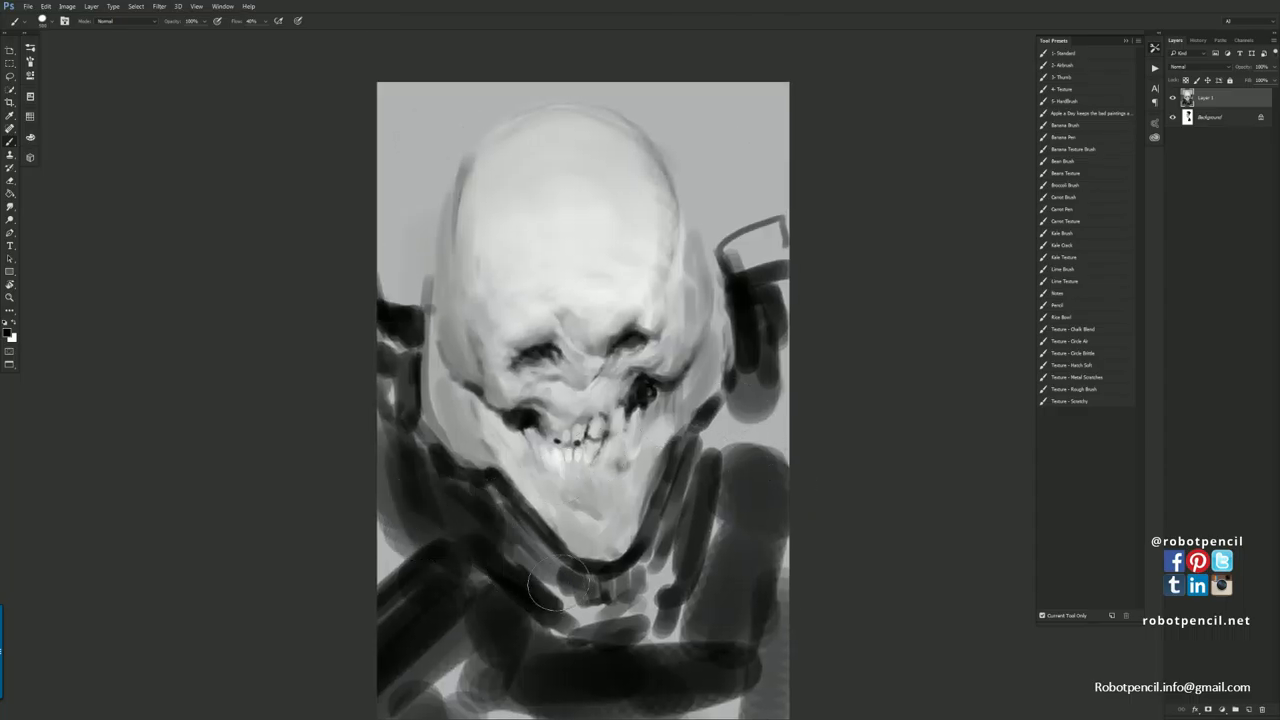
left_click(495, 529, "alt")
left_click_drag(478, 507, 564, 598)
left_click_drag(685, 486, 663, 588)
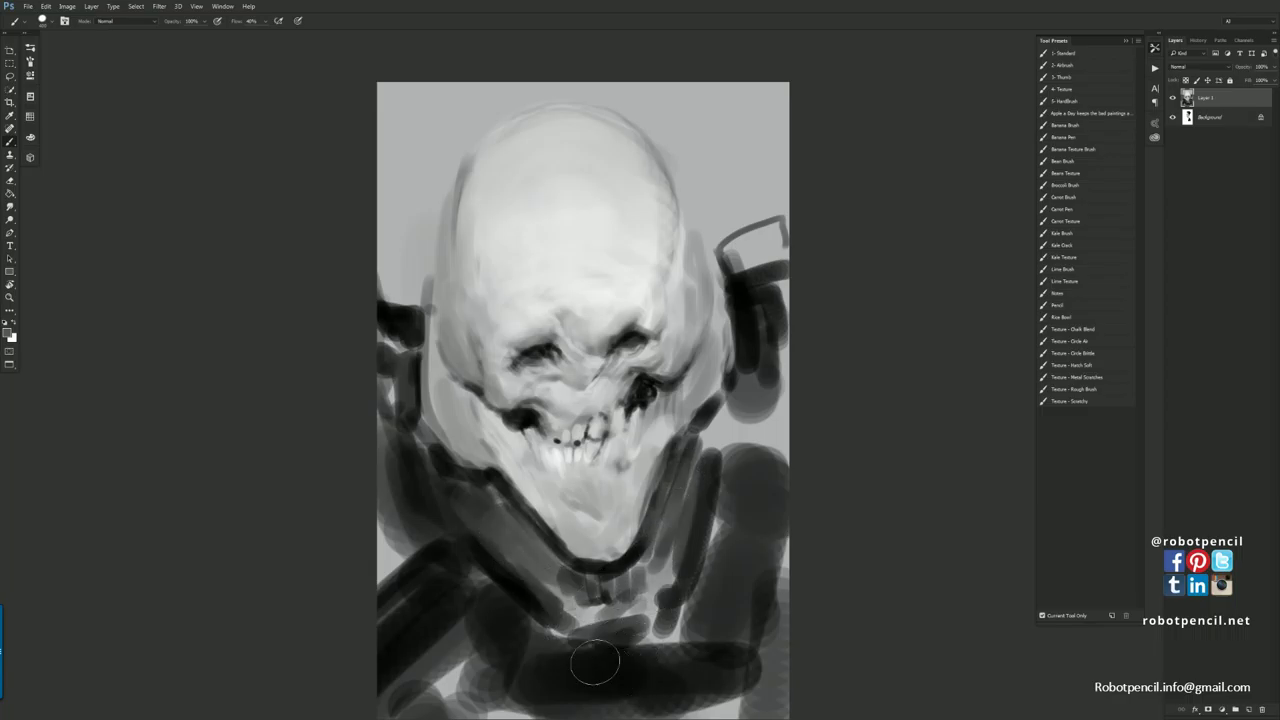
Reinforce the bands along both sides of the chest with black and sampled dark-grey strokes.
left_click_drag(452, 570, 504, 632)
mouse_move(446, 572)
left_mouse_down()
mouse_move(508, 640)
mouse_move(525, 640)
left_mouse_up()
left_click_drag(738, 506, 731, 546)
left_click_drag(746, 482, 714, 649)
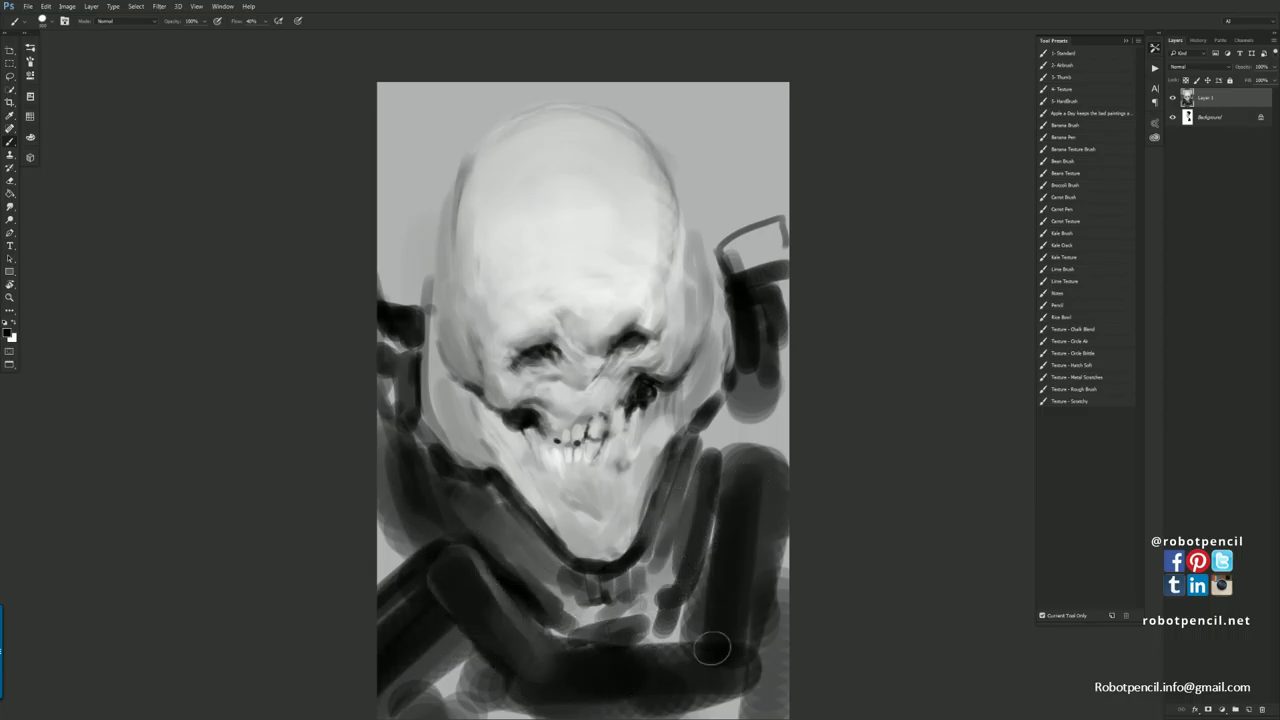
left_click_drag(711, 535, 711, 664)
left_click(754, 475, "alt")
left_click_drag(726, 498, 709, 650)
left_click_drag(726, 541, 718, 636)
left_click_drag(745, 478, 724, 648)
Darken the gap beside the jaw corner below the black mouth hollow and refine its edge with sampled greys.
mouse_move(748, 466)
left_mouse_down()
mouse_move(718, 429)
mouse_move(701, 443)
mouse_move(715, 411)
mouse_move(693, 439)
mouse_move(732, 363)
mouse_move(694, 427)
mouse_move(702, 398)
left_mouse_up()
left_click(703, 383, "alt")
left_click(708, 416, "alt")
left_click(696, 412, "alt")
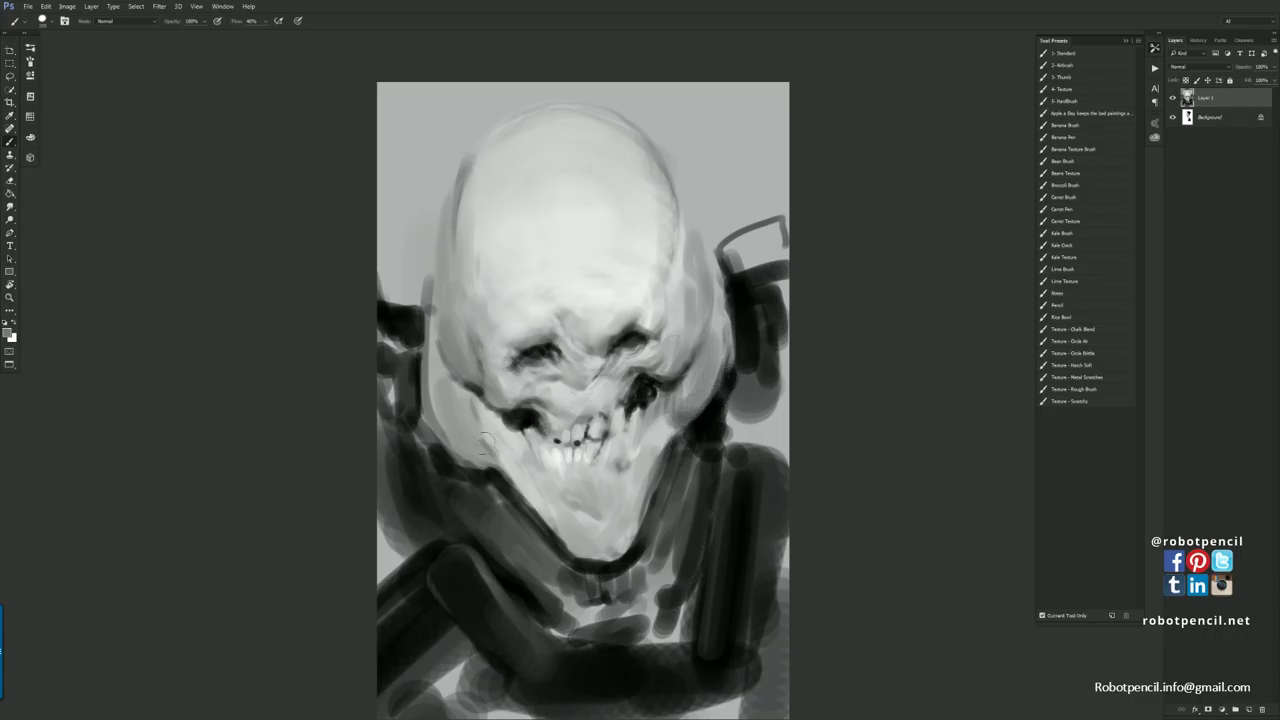
Round the opposite jaw corner with sampled greys, try a stroke below the mouth, and undo it.
left_click(468, 470, "alt")
mouse_move(473, 462)
left_mouse_down()
mouse_move(510, 455)
mouse_move(496, 452)
mouse_move(499, 435)
mouse_move(473, 450)
left_mouse_up()
left_click(492, 448, "alt")
left_click(489, 453, "alt")
left_click_drag(546, 472, 556, 509)
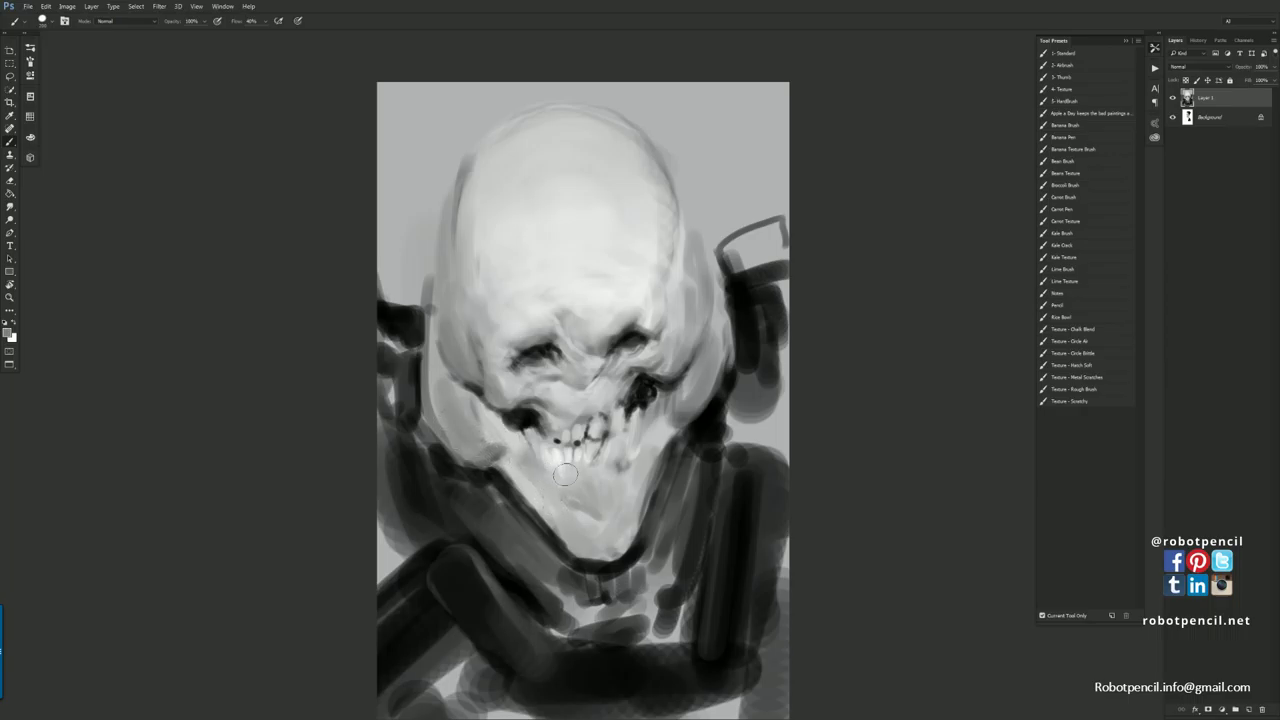
left_click(557, 442, "alt")
left_click_drag(518, 449, 540, 475)
key("ctrl+z")
Flip the canvas and fill the raised shoulder masses on both sides of the head with solid black.
key("ctrl+f")
mouse_move(440, 303)
left_mouse_down()
mouse_move(439, 393)
mouse_move(452, 272)
mouse_move(442, 260)
mouse_move(436, 282)
left_mouse_up()
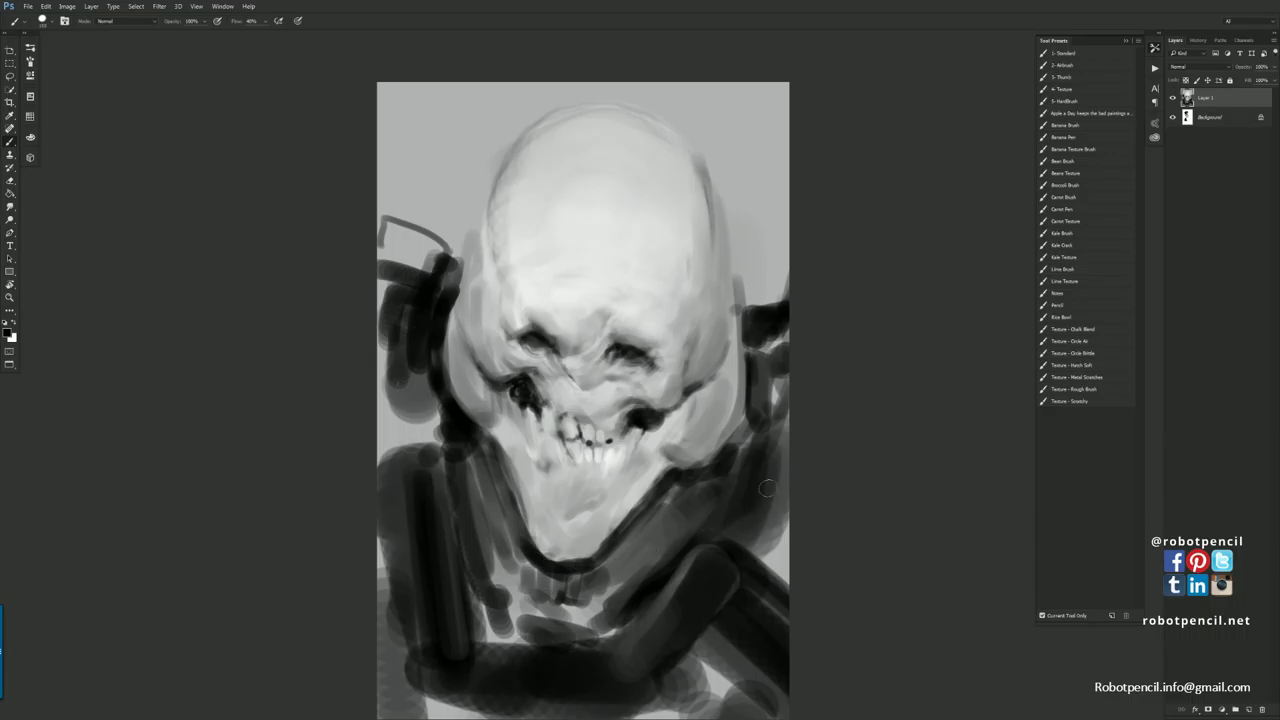
mouse_move(750, 292)
left_mouse_down()
mouse_move(762, 290)
mouse_move(745, 330)
mouse_move(772, 300)
left_mouse_up()
mouse_move(408, 280)
left_mouse_down()
mouse_move(430, 262)
mouse_move(427, 278)
left_mouse_up()
mouse_move(428, 410)
left_mouse_down()
mouse_move(428, 453)
mouse_move(404, 462)
mouse_move(396, 366)
mouse_move(378, 440)
mouse_move(386, 286)
mouse_move(400, 252)
mouse_move(428, 238)
mouse_move(445, 262)
mouse_move(370, 252)
mouse_move(447, 273)
mouse_move(446, 286)
left_mouse_up()
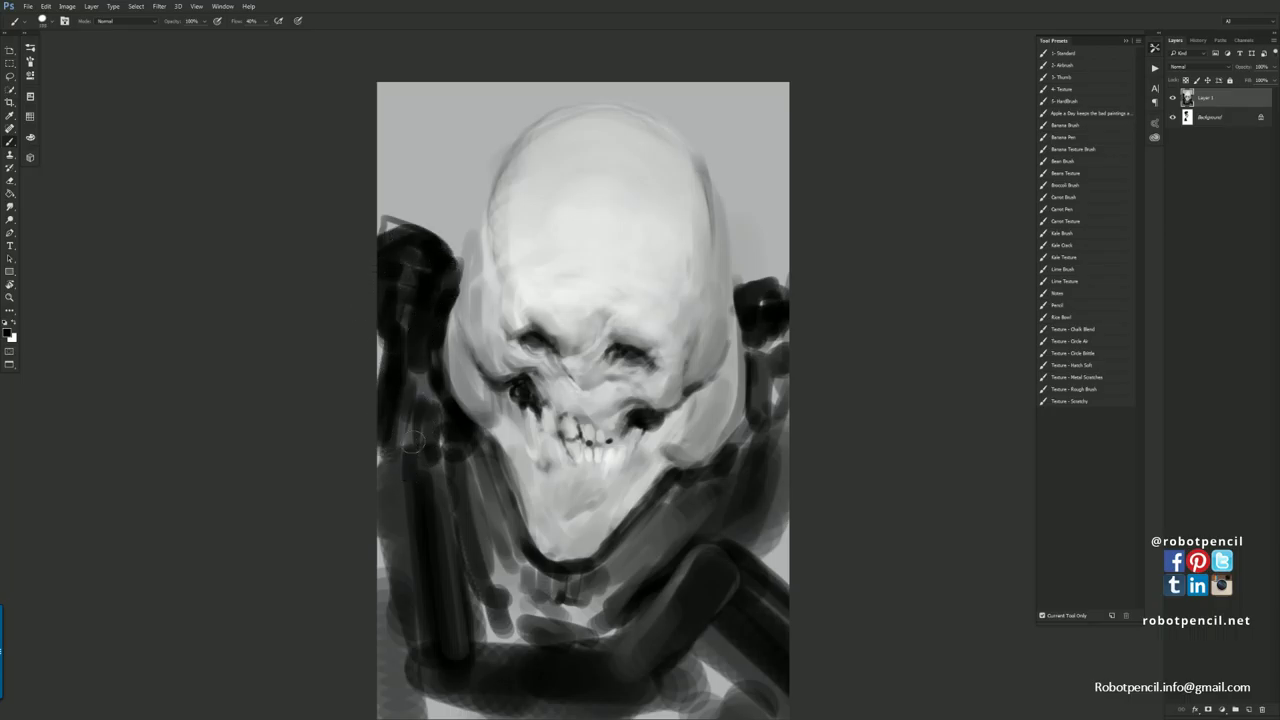
left_click_drag(554, 527, 558, 471)
mouse_move(781, 219)
left_mouse_down()
mouse_move(751, 228)
mouse_move(788, 232)
left_mouse_up()
mouse_move(417, 320)
left_mouse_down()
mouse_move(416, 278)
mouse_move(400, 256)
mouse_move(395, 368)
left_mouse_up()
Deepen the inner collar bands on both sides of the throat with black strokes.
left_click_drag(483, 505, 505, 565)
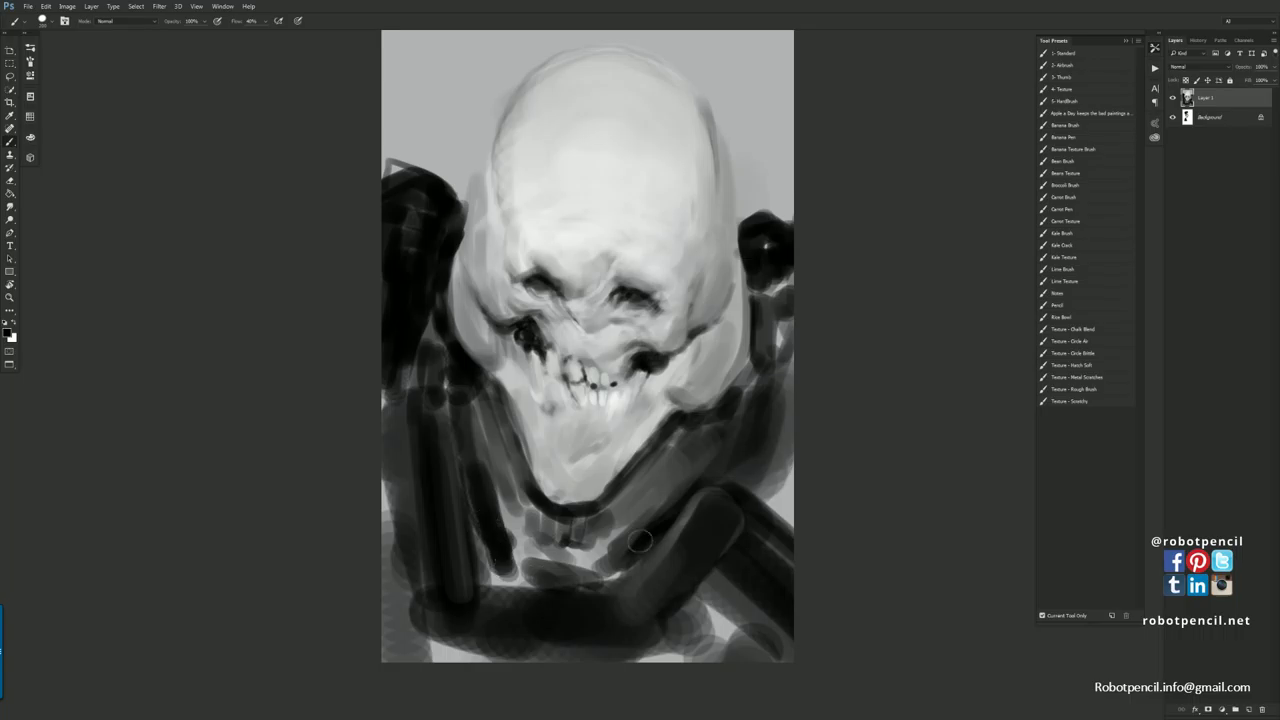
mouse_move(655, 528)
left_mouse_down()
mouse_move(615, 570)
mouse_move(648, 528)
left_mouse_up()
left_click_drag(577, 577, 577, 547)
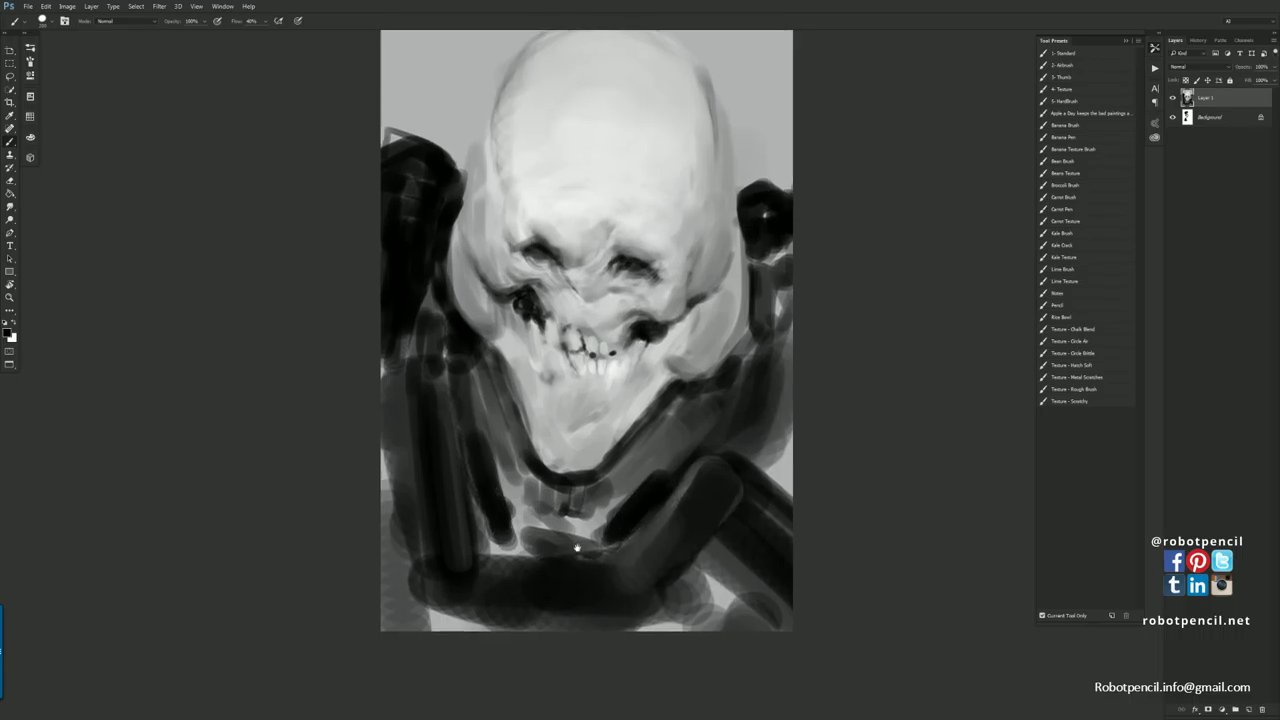
Touch up the black hollows at both mouth corners and the cheek edge beside them.
left_click_drag(583, 477, 580, 514)
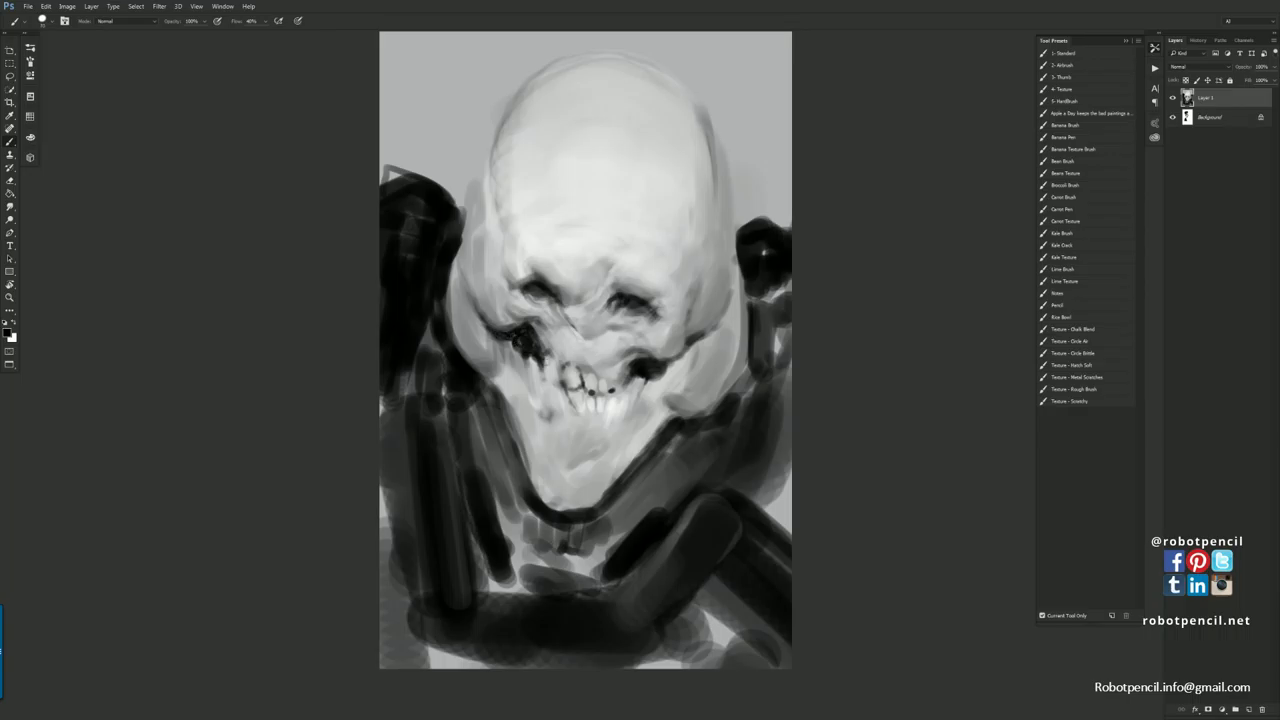
left_click_drag(524, 343, 526, 376)
mouse_move(645, 369)
left_mouse_down()
mouse_move(660, 420)
mouse_move(683, 366)
left_mouse_up()
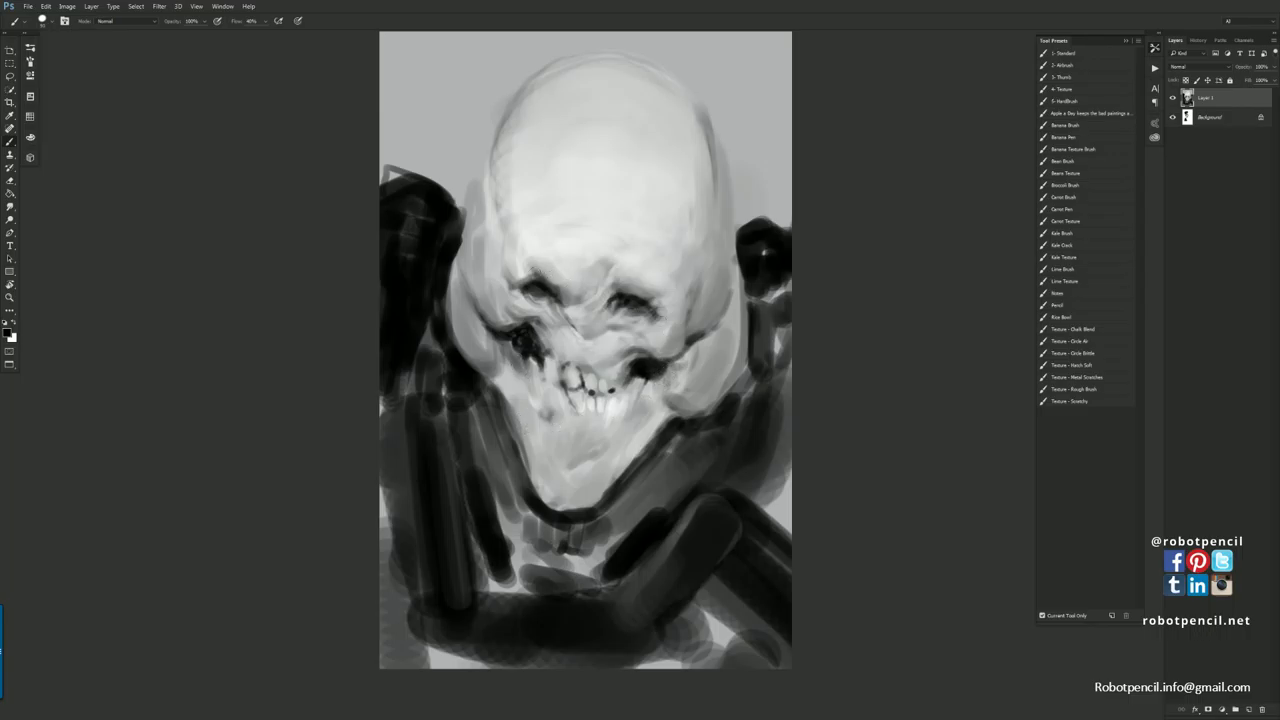
Tone down the bright forehead and cranium sides with broad strokes of sampled light greys.
mouse_move(535, 283)
left_mouse_down()
mouse_move(496, 283)
mouse_move(522, 275)
mouse_move(488, 263)
mouse_move(521, 280)
mouse_move(514, 255)
mouse_move(540, 264)
mouse_move(513, 252)
mouse_move(524, 231)
mouse_move(548, 267)
mouse_move(574, 250)
mouse_move(539, 233)
mouse_move(542, 259)
mouse_move(561, 267)
mouse_move(639, 241)
mouse_move(664, 264)
left_mouse_up()
left_click(522, 274, "alt")
left_click(522, 274, "alt")
left_click(538, 239, "alt")
left_click(525, 247, "alt")
mouse_move(531, 191)
left_mouse_down()
mouse_move(527, 176)
mouse_move(512, 184)
mouse_move(517, 219)
mouse_move(540, 227)
mouse_move(573, 190)
mouse_move(651, 217)
mouse_move(679, 204)
mouse_move(679, 162)
mouse_move(708, 152)
mouse_move(692, 168)
mouse_move(682, 150)
mouse_move(636, 166)
mouse_move(640, 130)
mouse_move(670, 108)
mouse_move(628, 158)
mouse_move(529, 163)
mouse_move(523, 100)
mouse_move(576, 147)
mouse_move(565, 88)
mouse_move(585, 155)
mouse_move(615, 165)
mouse_move(583, 171)
mouse_move(660, 188)
mouse_move(620, 170)
mouse_move(517, 193)
mouse_move(652, 243)
mouse_move(618, 243)
mouse_move(699, 188)
left_mouse_up()
left_click(516, 205, "alt")
left_click(697, 98, "alt")
left_click_drag(695, 108, 699, 146)
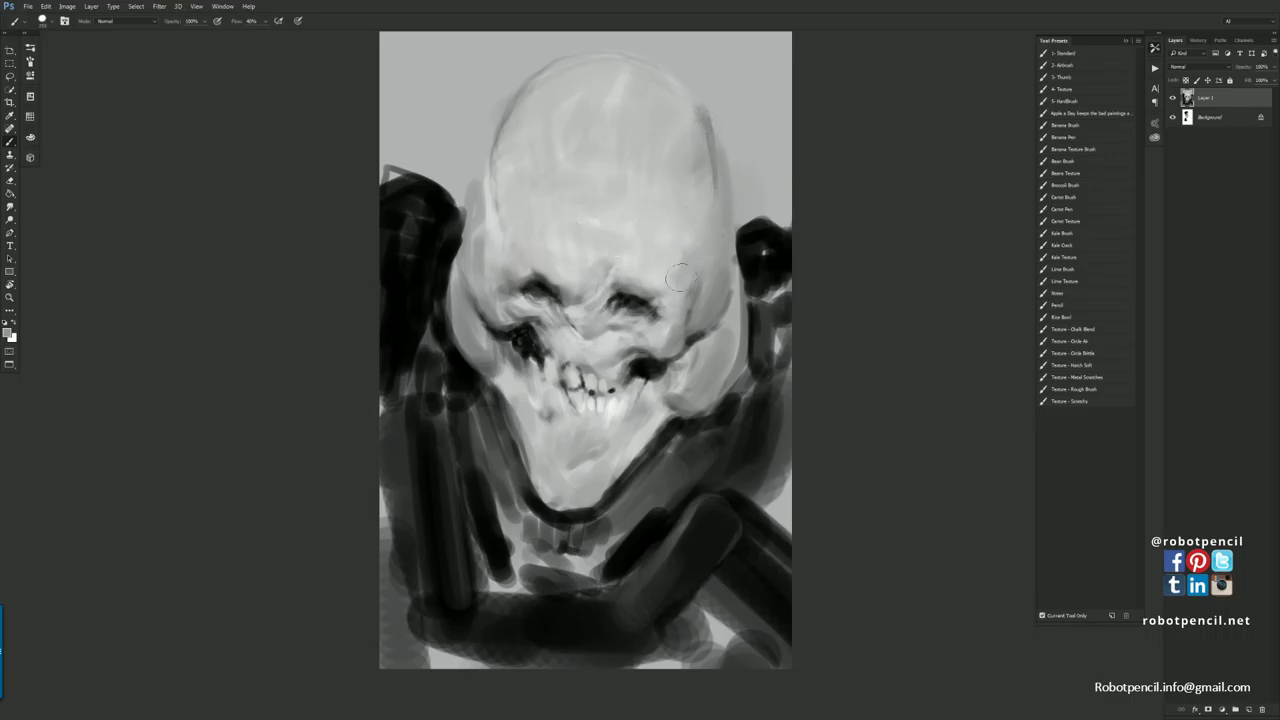
Flip the canvas and define the upper lip above the teeth and the lower lip with dark strokes.
key("F2")
left_click(637, 355, "alt")
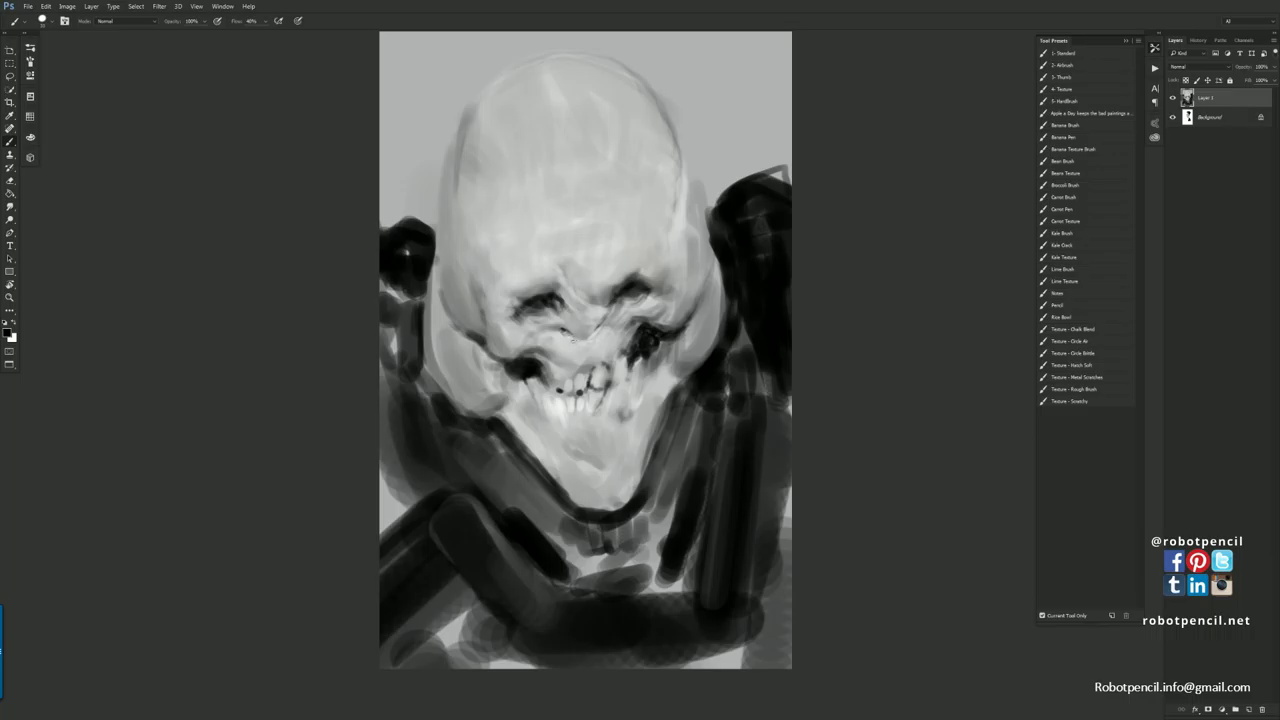
left_click(572, 340, "alt")
key("d")
key("x")
key("x")
left_click(599, 344, "alt")
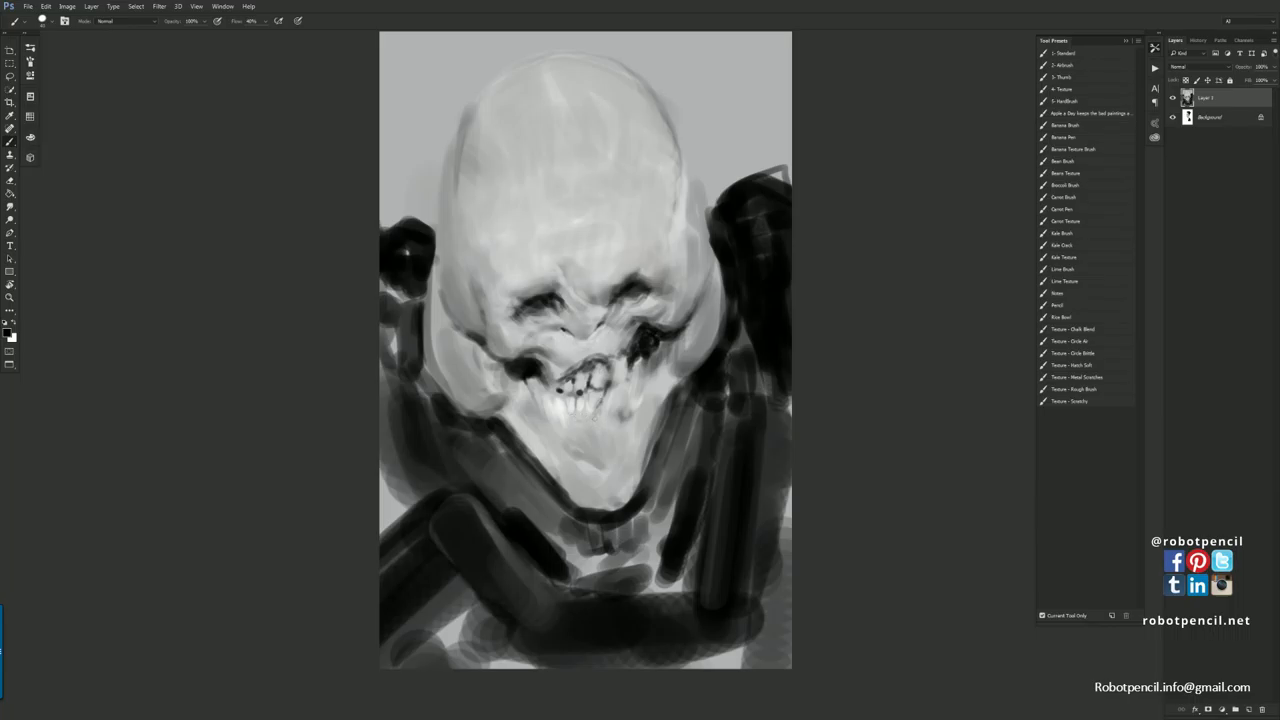
left_click_drag(548, 407, 562, 418)
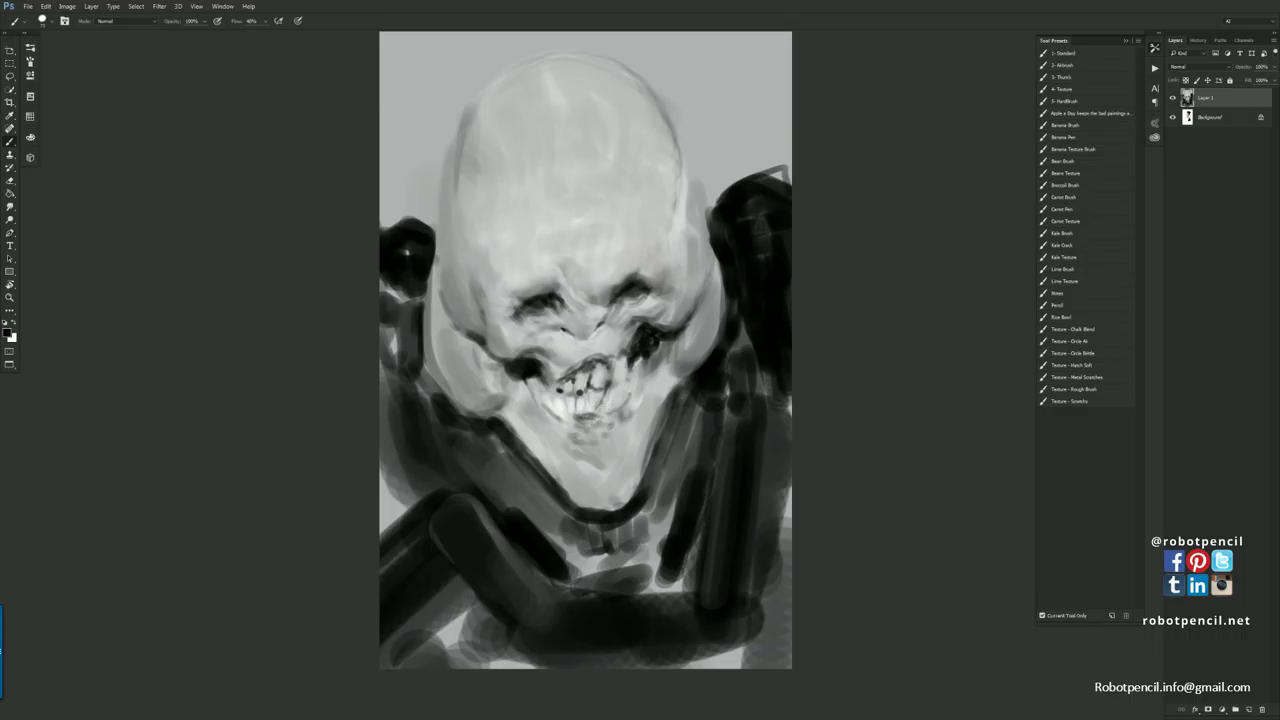
Repaint the upper lip and the area beneath the nose using light greys sampled from the face.
left_click_drag(538, 414, 555, 426)
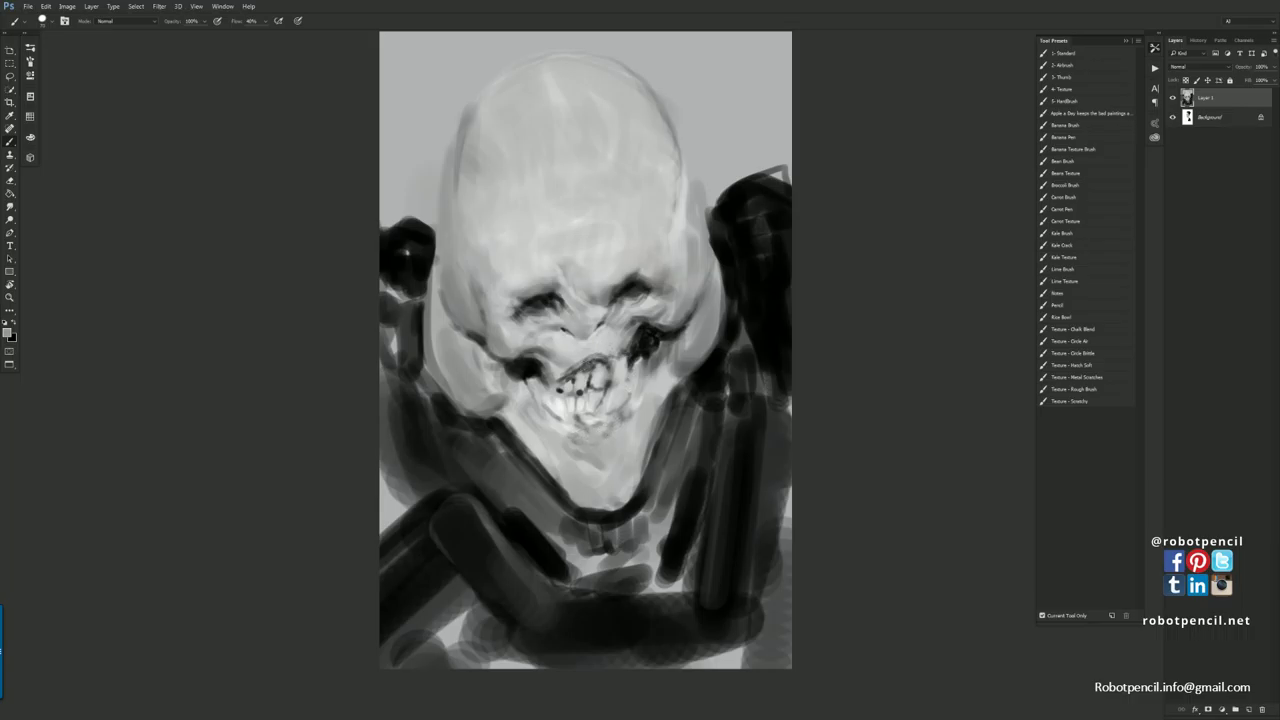
left_click(577, 354, "alt")
left_click(557, 363, "alt")
left_click(543, 362, "alt")
left_click(560, 350, "alt")
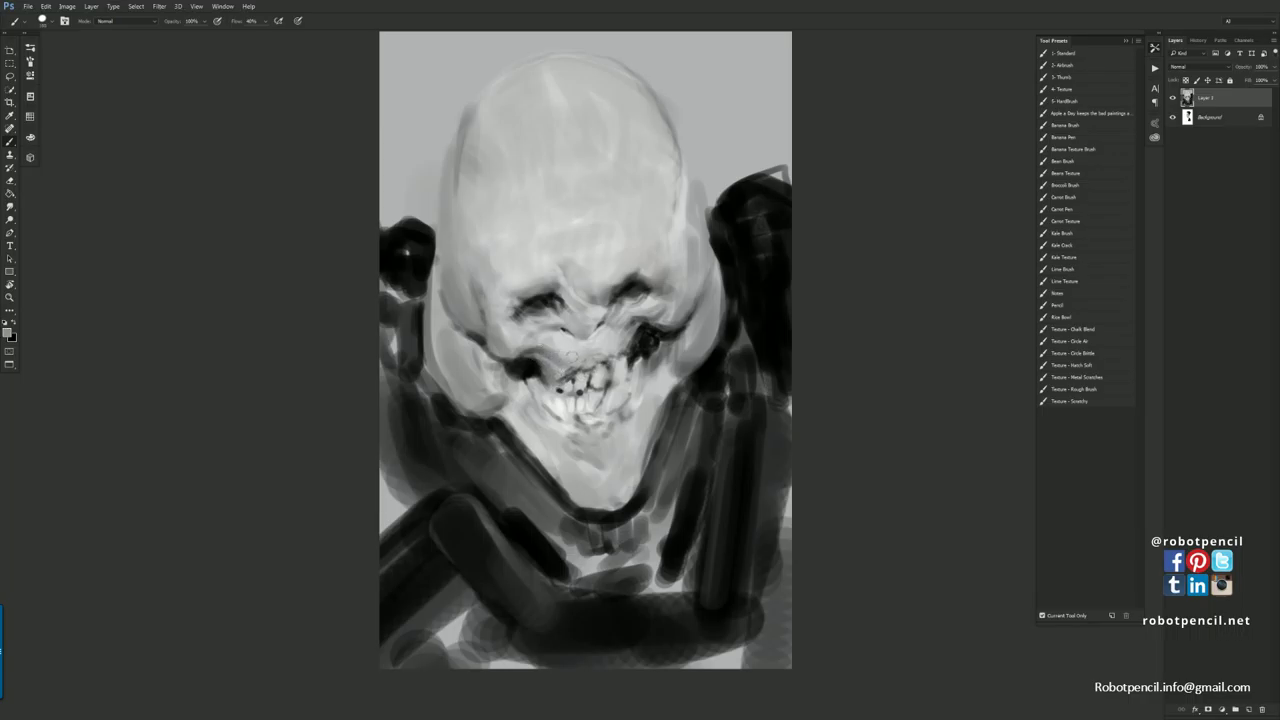
left_click(558, 343, "alt")
mouse_move(554, 342)
left_mouse_down()
mouse_move(541, 350)
mouse_move(599, 311)
left_mouse_up()
left_click(556, 347, "alt")
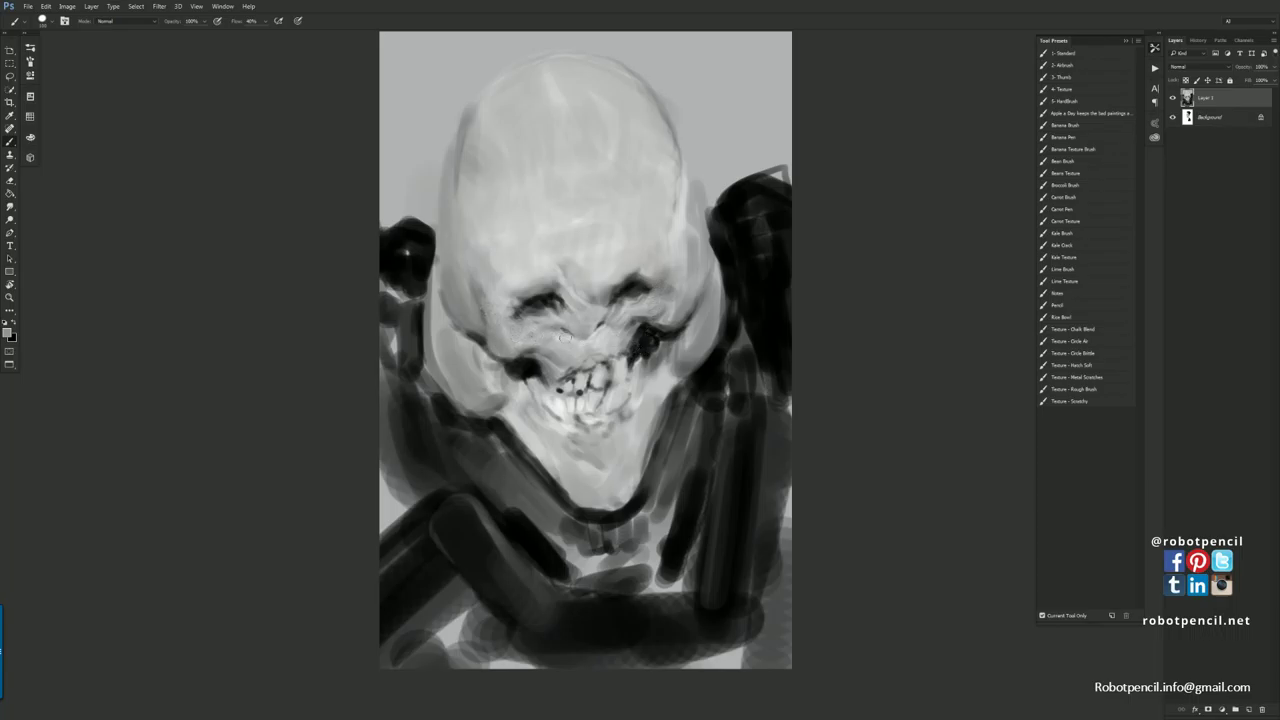
key("d")
left_click_drag(522, 380, 515, 404)
left_click_drag(648, 350, 672, 420)
key("ctrl+z")
left_click_drag(654, 348, 676, 420)
key("ctrl+z")
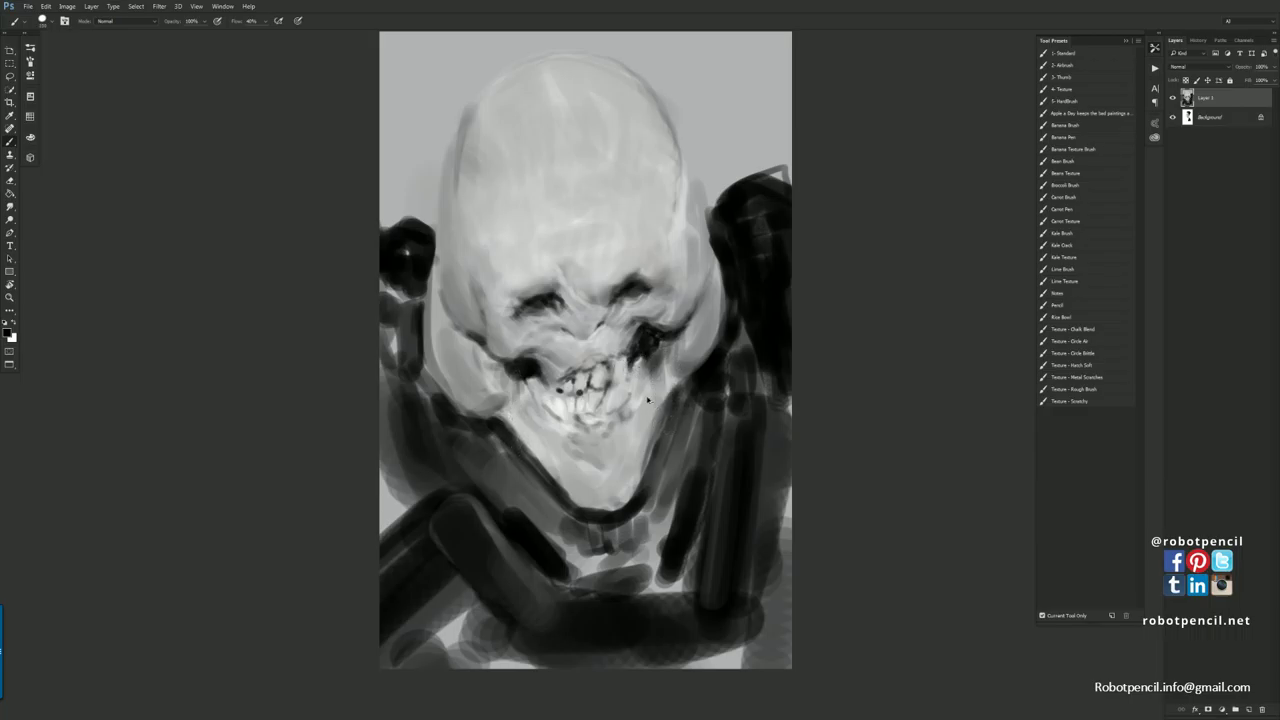
Shade the jaw sides below both mouth corners and repaint the chin with black and sampled greys.
left_click_drag(520, 380, 514, 426)
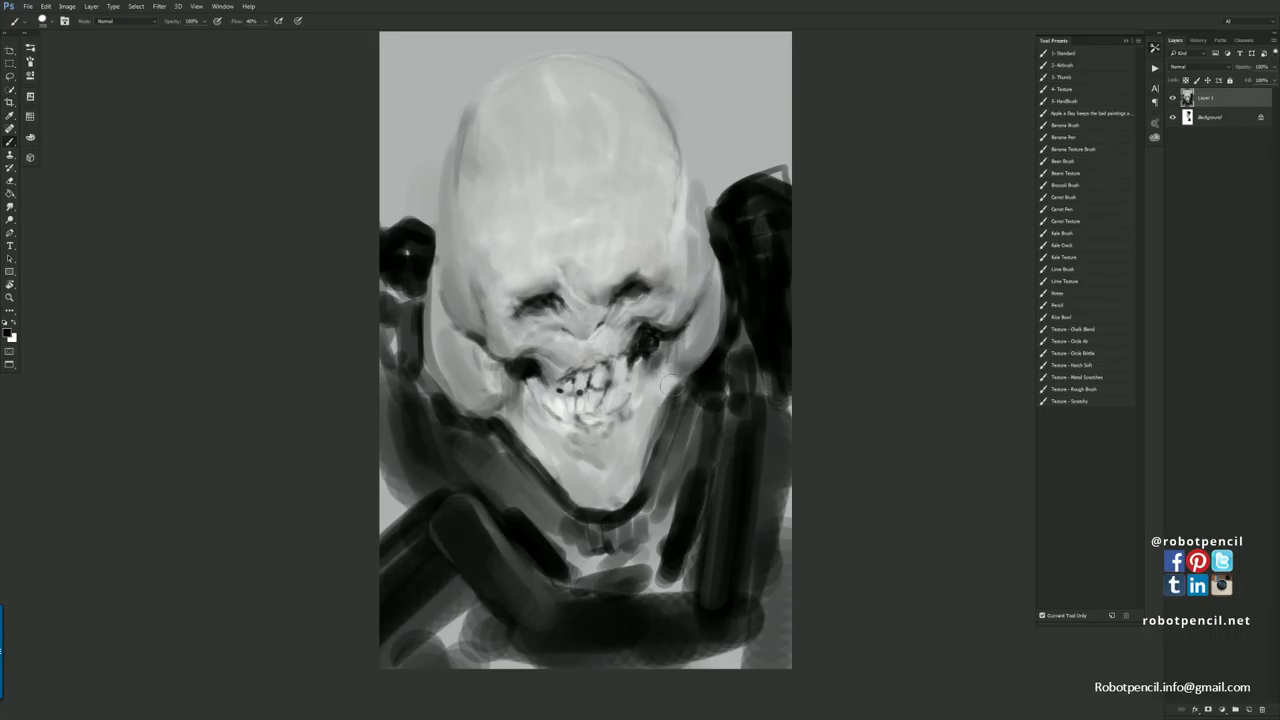
mouse_move(661, 362)
left_mouse_down()
mouse_move(682, 394)
mouse_move(675, 425)
left_mouse_up()
left_click_drag(526, 428, 551, 464)
mouse_move(530, 436)
left_mouse_down()
mouse_move(554, 484)
mouse_move(575, 482)
mouse_move(538, 438)
mouse_move(571, 463)
mouse_move(582, 500)
mouse_move(630, 504)
mouse_move(616, 492)
left_mouse_up()
left_click(560, 481, "alt")
key("d")
left_click(574, 471, "alt")
key("d")
left_click(627, 494, "alt")
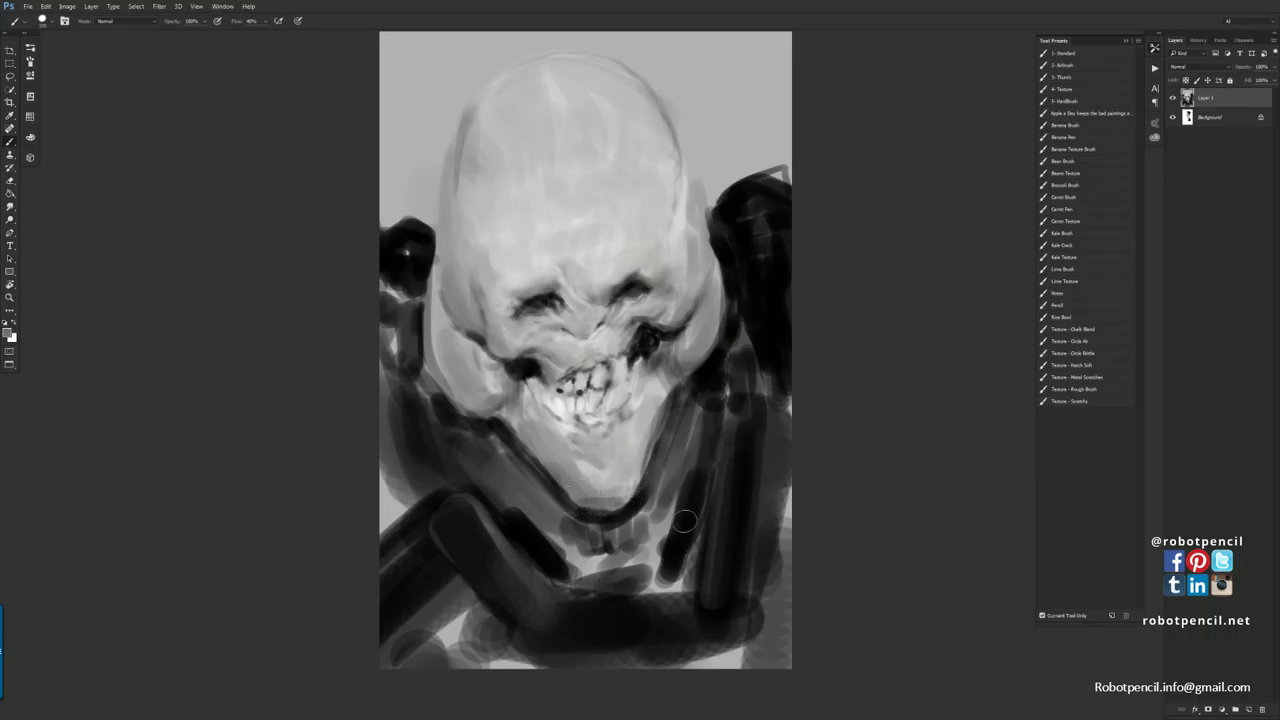
Flip the canvas horizontally and paint dark strokes along the jaw edge and the shoulder edge beside the head.
key("ctrl+shift+h")
left_click(497, 418, "alt")
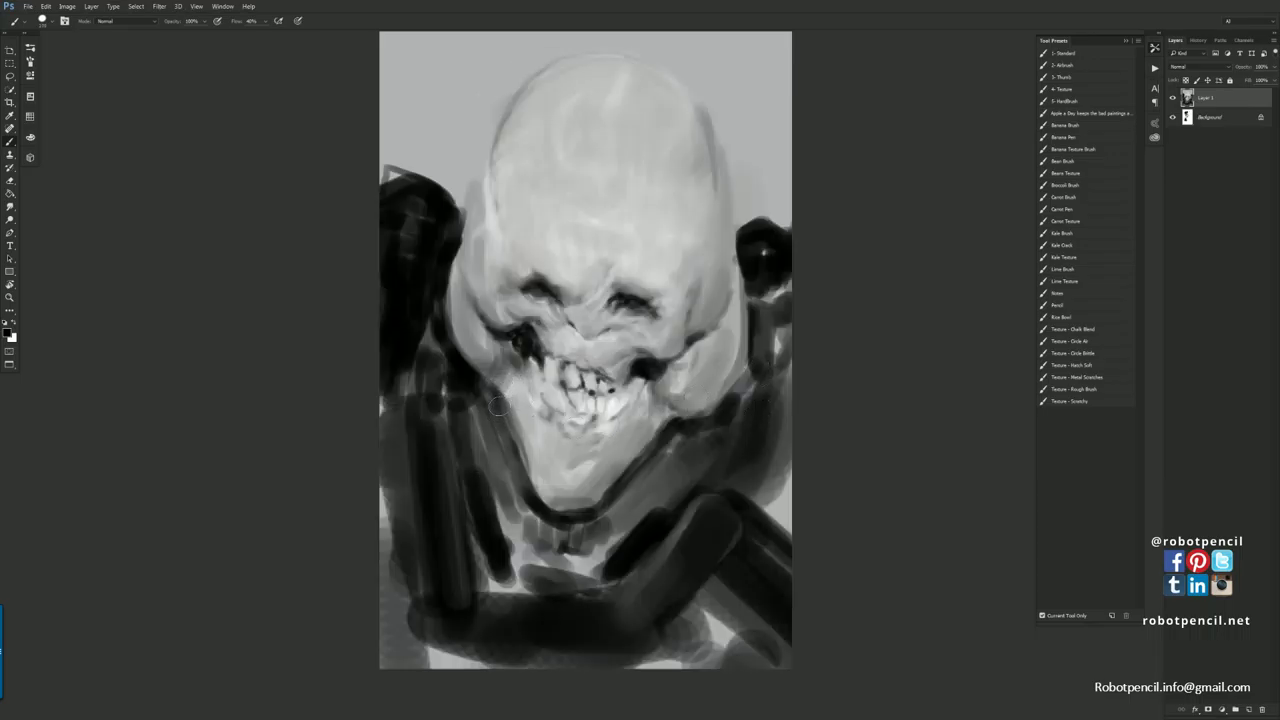
left_click_drag(503, 405, 511, 430)
left_click_drag(467, 209, 459, 248)
left_click_drag(463, 207, 442, 300)
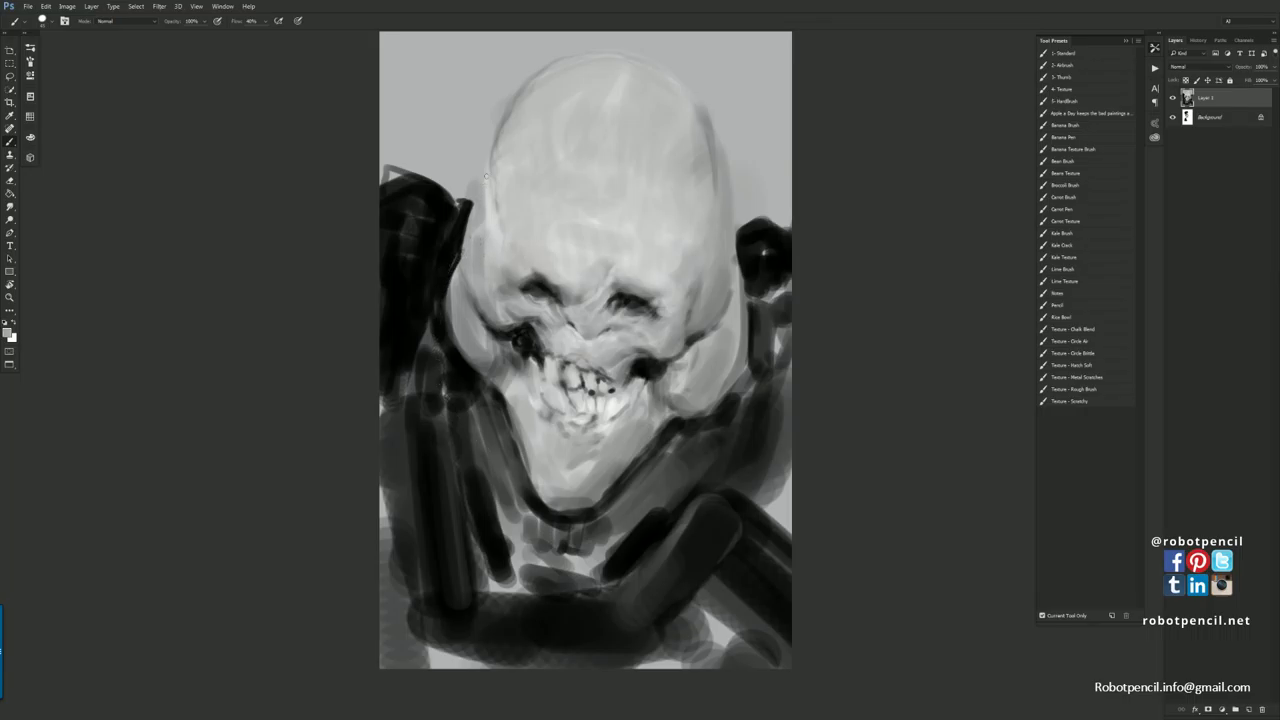
Repaint the skull's edge nearest the tall dark shoulder using sampled light greys, and reset the colors to default.
mouse_move(490, 176)
left_mouse_down()
mouse_move(481, 214)
mouse_move(494, 162)
mouse_move(498, 216)
left_mouse_up()
left_click(506, 172, "alt")
mouse_move(506, 156)
left_mouse_down()
mouse_move(505, 214)
mouse_move(502, 126)
mouse_move(518, 202)
left_mouse_up()
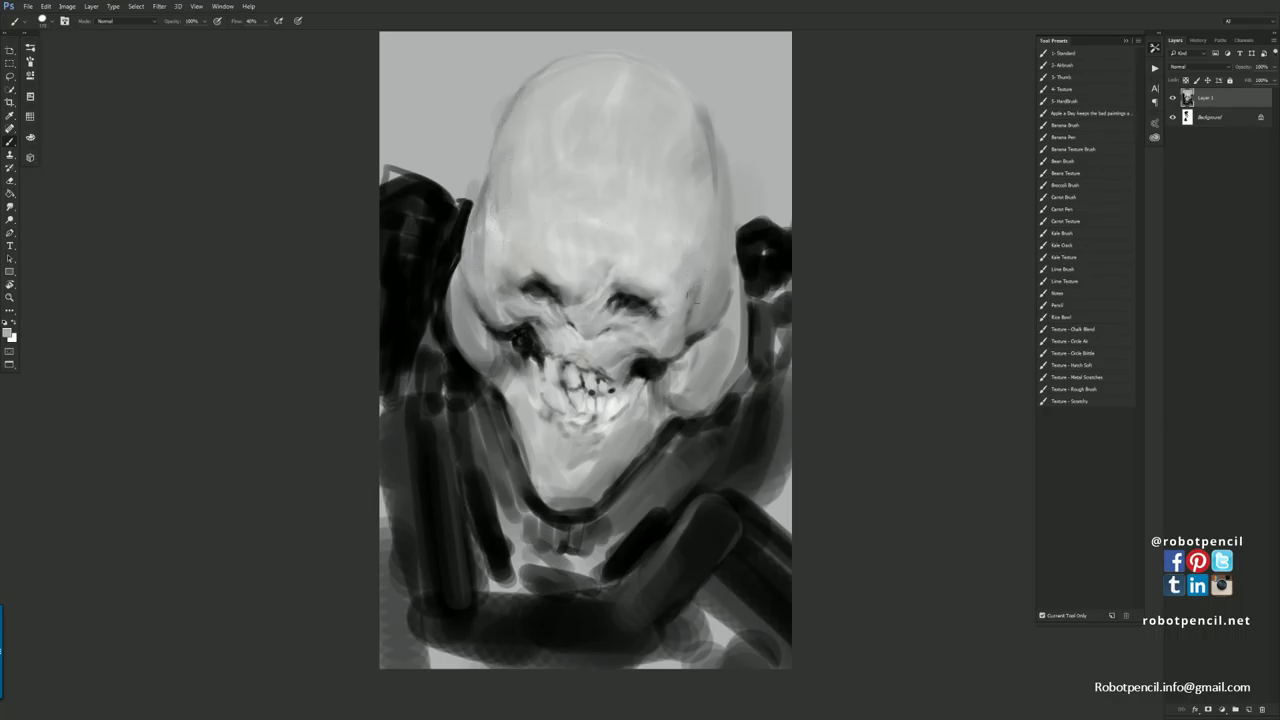
key("d")
Flip the canvas back and redefine the front teeth with sampled light tones and dark gaps.
key("ctrl+shift+h")
left_click(587, 376, "alt")
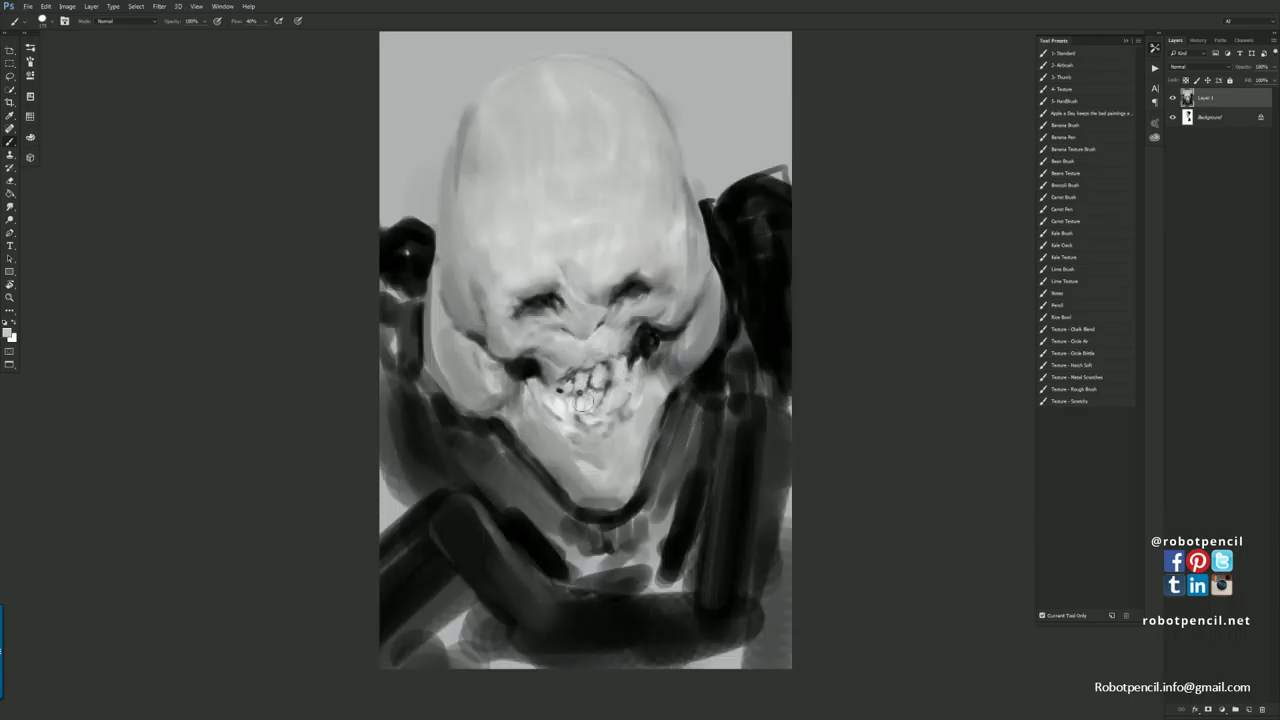
left_click_drag(580, 390, 584, 395)
left_click(581, 395, "alt")
key("x")
left_click_drag(628, 391, 614, 398)
key("x")
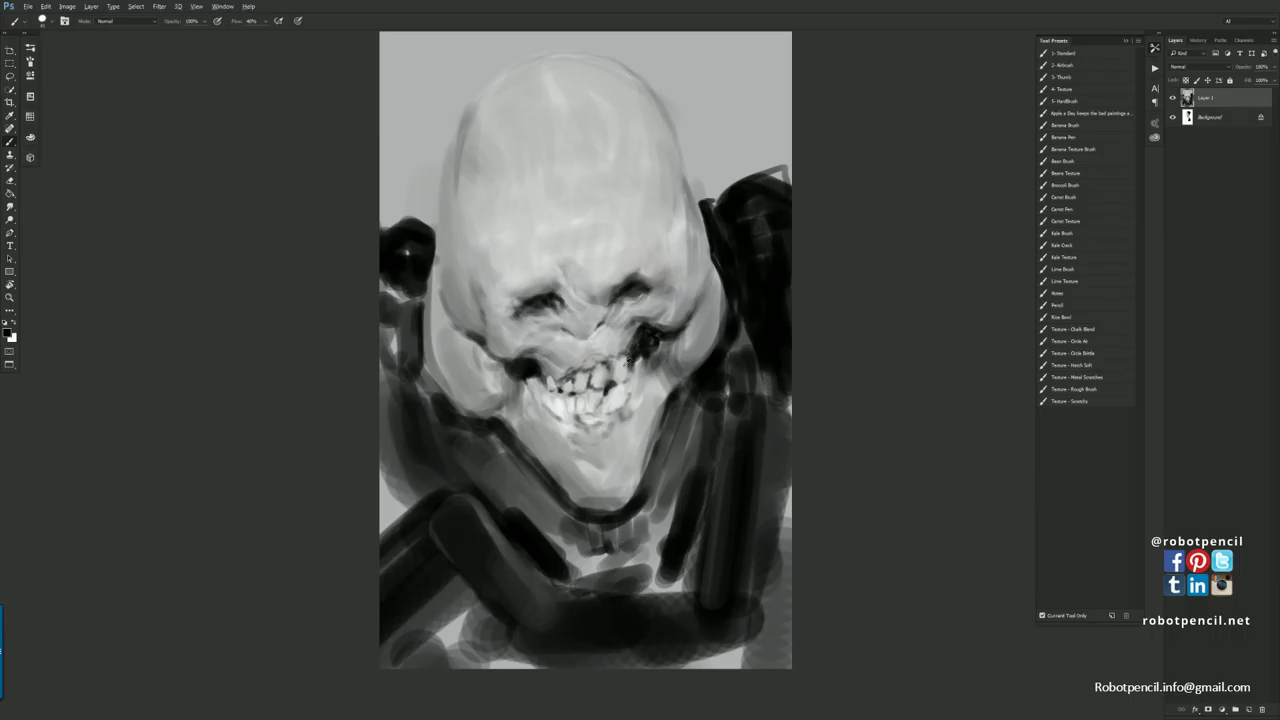
Paint the outer teeth, lower teeth and gum line with sampled greys down to the top of the chin.
key("x")
left_click(633, 356, "alt")
left_click_drag(629, 362, 618, 406)
left_click(628, 359, "alt")
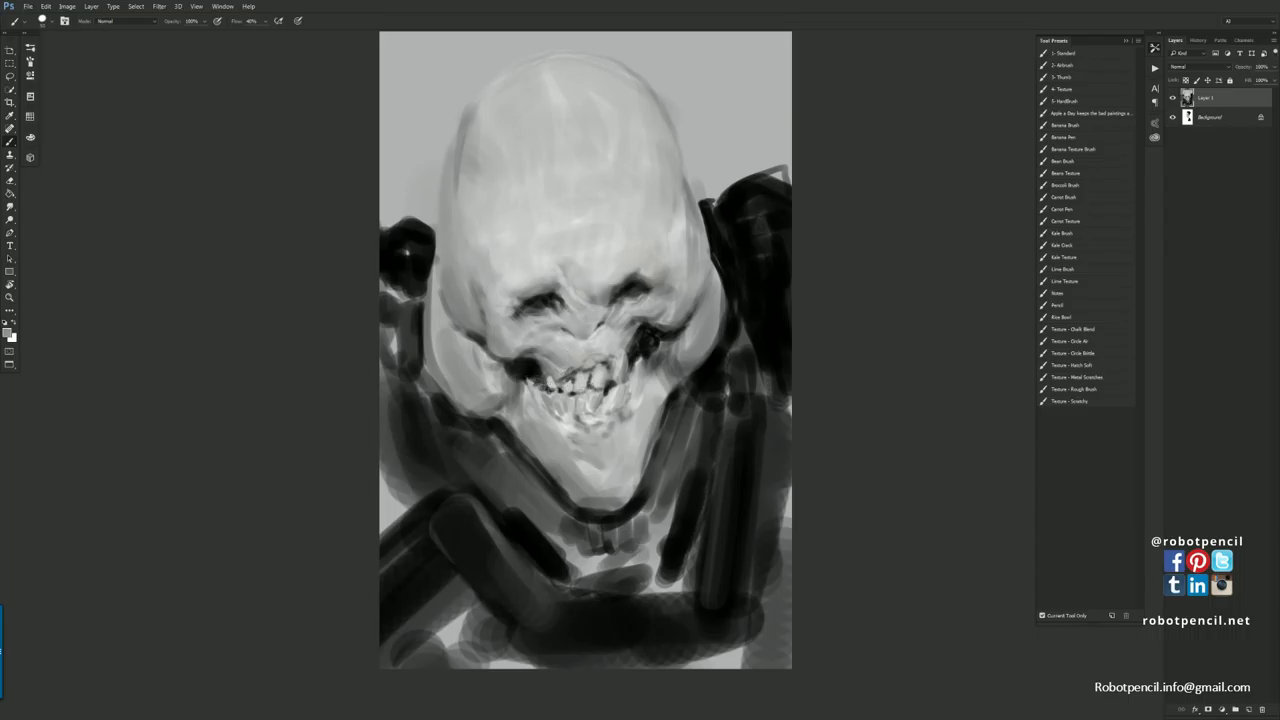
left_click_drag(532, 393, 548, 410)
left_click(600, 418, "alt")
left_click(596, 421, "alt")
mouse_move(624, 416)
left_mouse_down()
mouse_move(572, 439)
mouse_move(625, 453)
left_mouse_up()
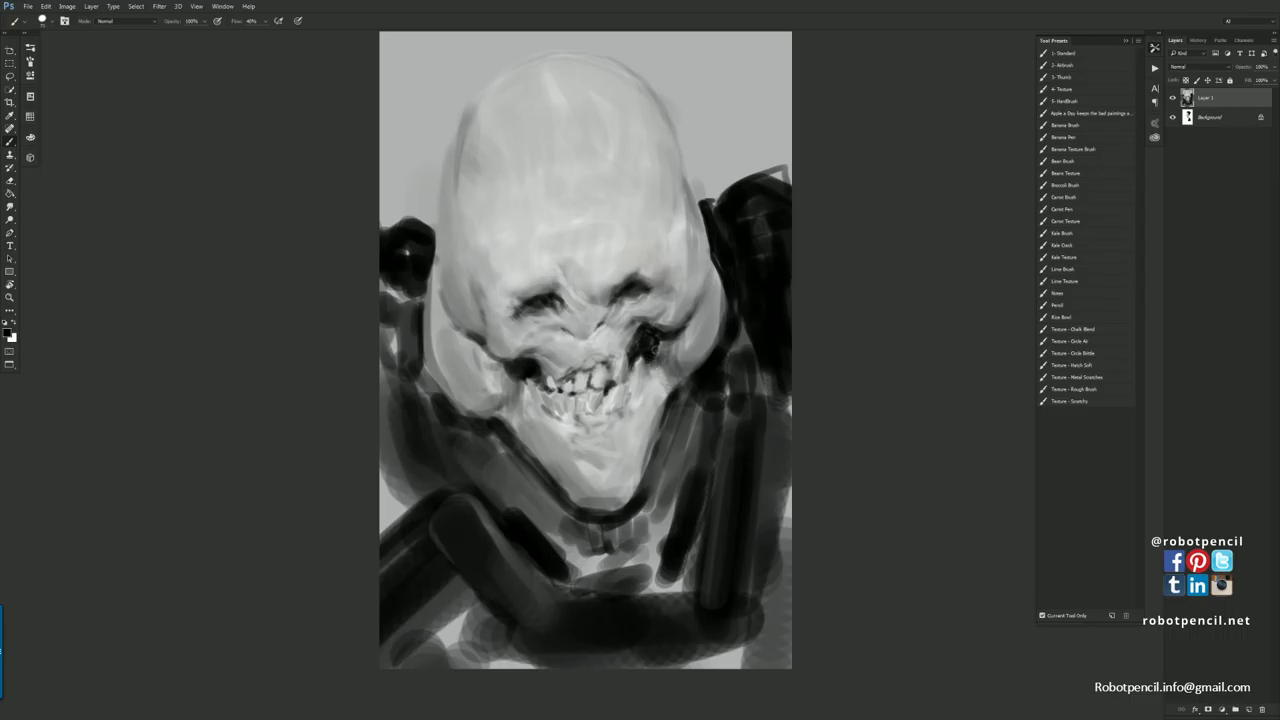
Darken the hollow at the left mouth corner and the upper rims of both eye sockets.
left_click_drag(520, 384, 502, 369)
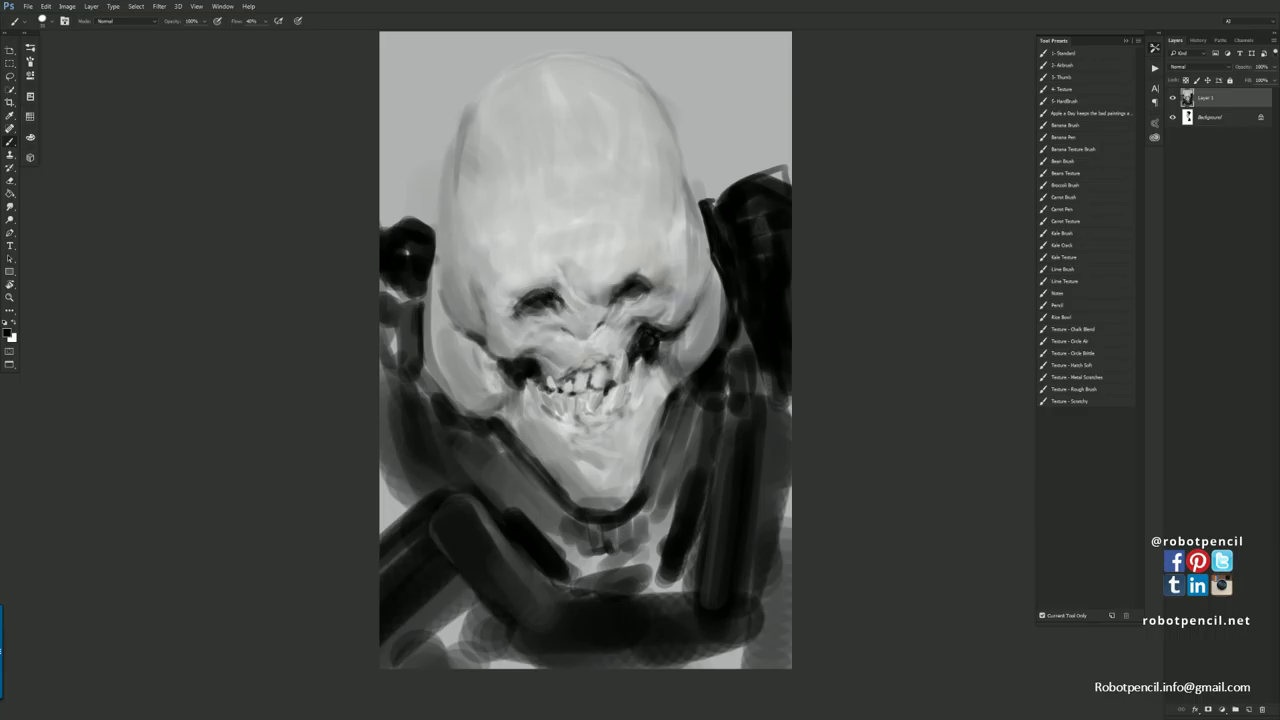
left_click_drag(631, 278, 650, 287)
left_click_drag(548, 285, 522, 287)
mouse_move(547, 317)
left_mouse_down()
mouse_move(588, 326)
mouse_move(584, 342)
left_mouse_up()
left_click(562, 317, "alt")
left_click(561, 320, "alt")
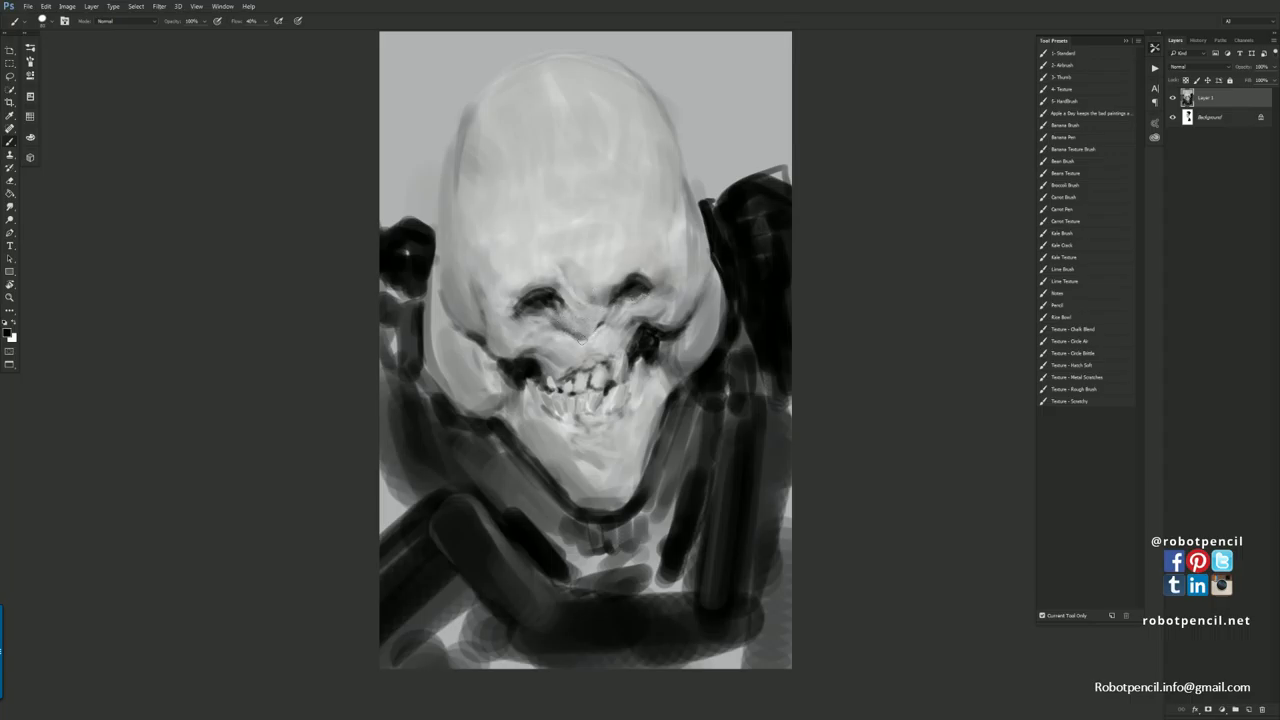
key("ctrl+alt+z")
key("ctrl+alt+z")
key("ctrl+alt+z")
key("ctrl+alt+z")
Flip the canvas horizontally and repaint the cheek beside the dark mouth corner with a sampled tone.
key("ctrl+shift+h")
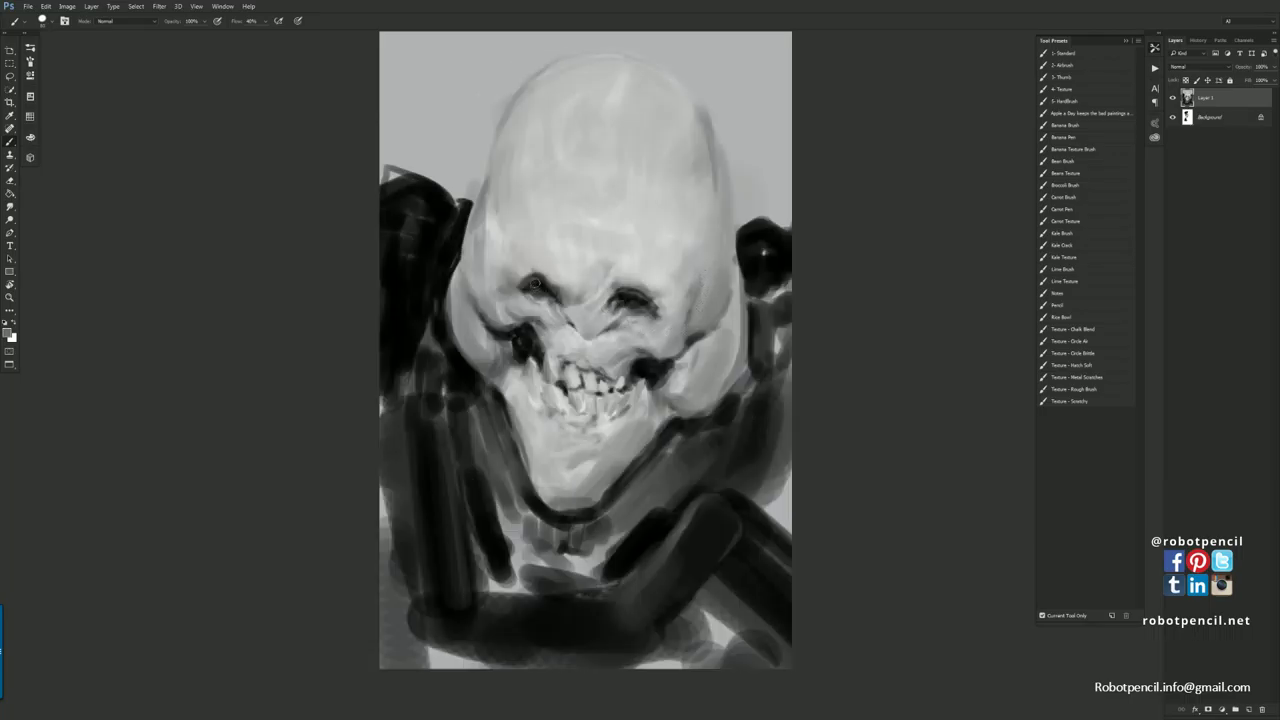
left_click(500, 337, "alt")
left_click(503, 335, "alt")
left_click_drag(502, 331, 520, 392)
Enlarge the brush, smooth the chin with sampled grey and darken the shadow band between jaw and collar.
key("bracketright")
key("bracketright")
key("bracketright")
key("bracketright")
key("bracketright")
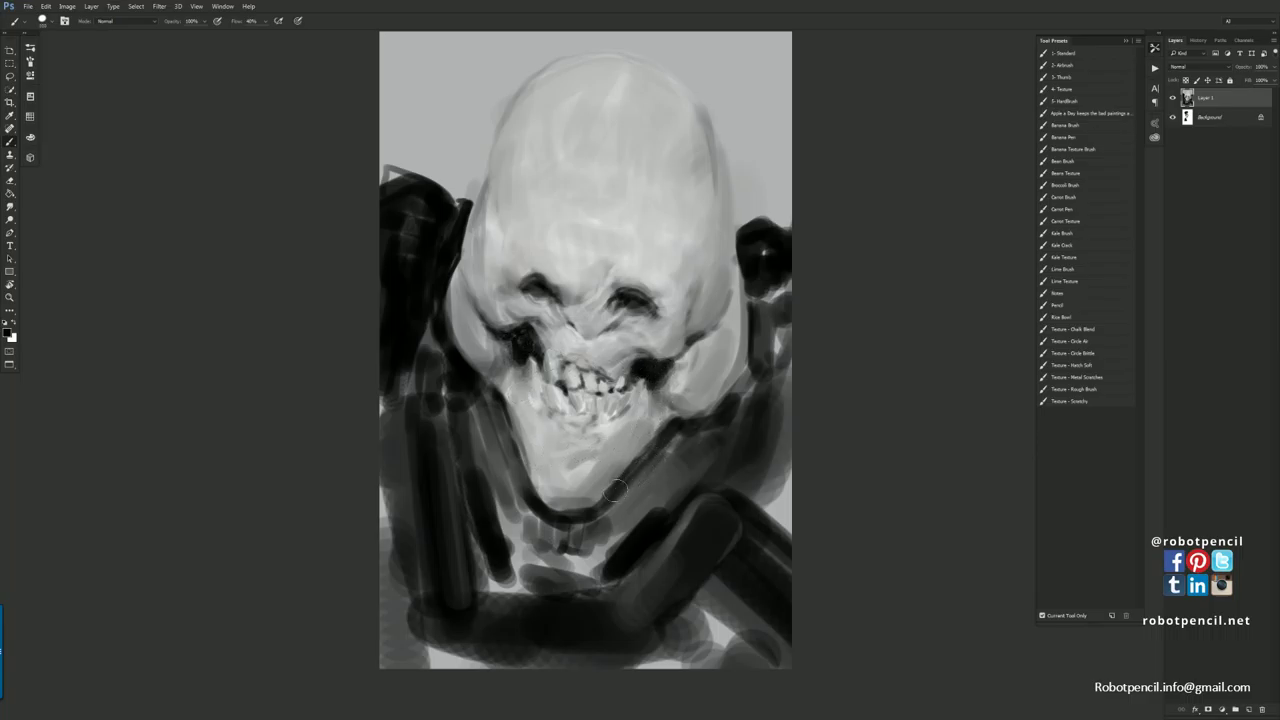
mouse_move(552, 491)
left_mouse_down()
mouse_move(541, 471)
mouse_move(576, 484)
mouse_move(551, 478)
mouse_move(574, 473)
left_mouse_up()
left_click(572, 478, "alt")
mouse_move(531, 411)
left_mouse_down()
mouse_move(486, 394)
mouse_move(523, 497)
mouse_move(611, 484)
mouse_move(622, 502)
mouse_move(593, 521)
mouse_move(729, 401)
left_mouse_up()
Trace the collar's edge around the jaw with a sampled tone and white rim highlights.
left_click(776, 298, "alt")
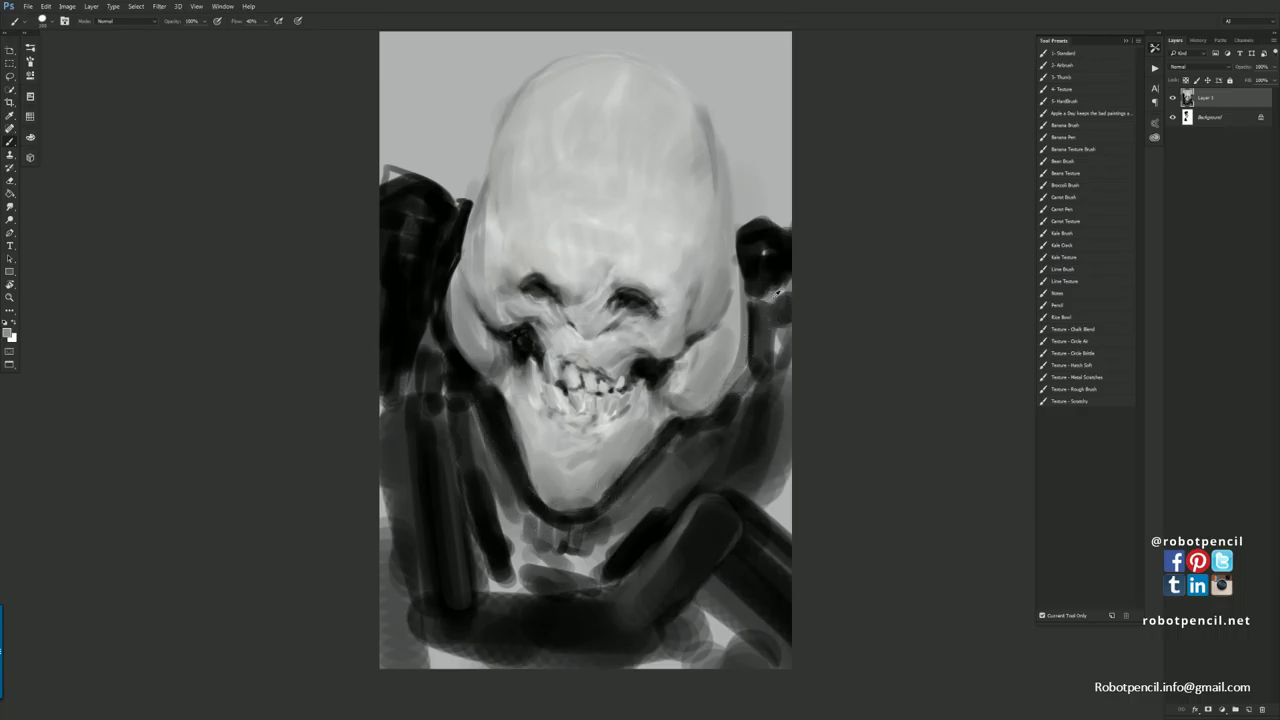
left_click_drag(614, 505, 700, 428)
mouse_move(462, 382)
left_mouse_down()
mouse_move(544, 523)
mouse_move(580, 533)
mouse_move(615, 519)
mouse_move(700, 427)
mouse_move(728, 416)
left_mouse_up()
key("x")
left_click_drag(589, 525, 618, 499)
mouse_move(688, 429)
left_mouse_down()
mouse_move(728, 409)
mouse_move(715, 428)
mouse_move(751, 383)
mouse_move(762, 336)
left_mouse_up()
key("x")
Paint small sampled dark-grey strokes on the collar between the cheek and the tall shoulder.
key("x")
left_click(462, 368, "alt")
left_click(459, 367, "alt")
left_click_drag(428, 310, 444, 348)
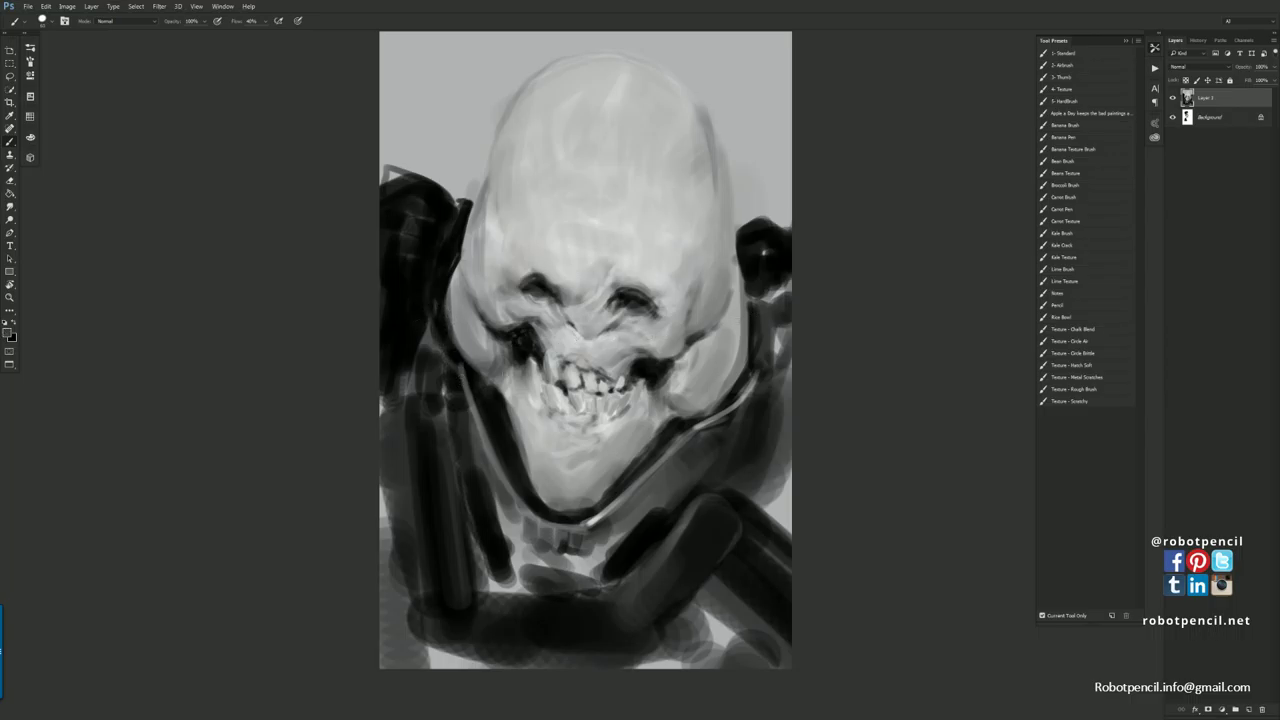
key("x")
left_click(427, 336, "alt")
mouse_move(430, 322)
left_mouse_down()
mouse_move(449, 268)
mouse_move(427, 328)
left_mouse_up()
Enlarge the brush and blend the raised collar into the tall shoulder with broad dark strokes.
key("bracketright")
key("bracketright")
key("bracketright")
left_click_drag(439, 396, 437, 366)
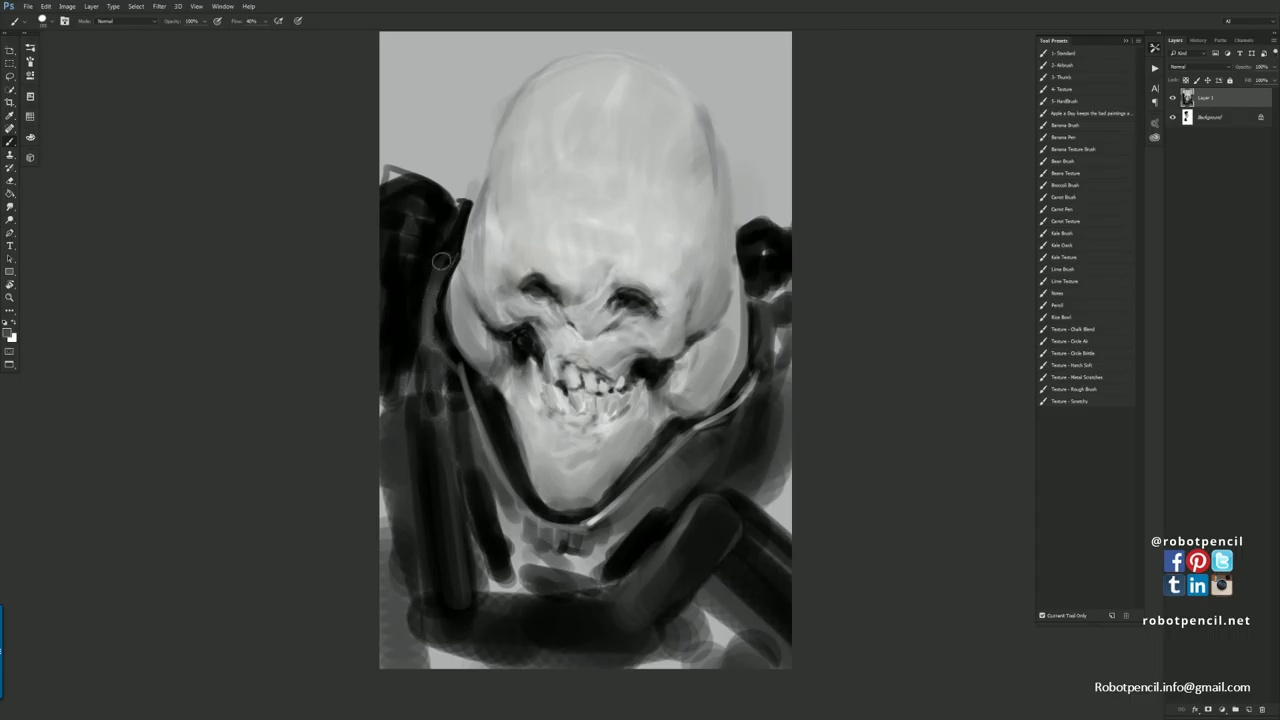
mouse_move(443, 261)
left_mouse_down()
mouse_move(413, 323)
mouse_move(416, 312)
mouse_move(422, 370)
left_mouse_up()
left_click(403, 337, "alt")
left_click_drag(407, 306, 428, 386)
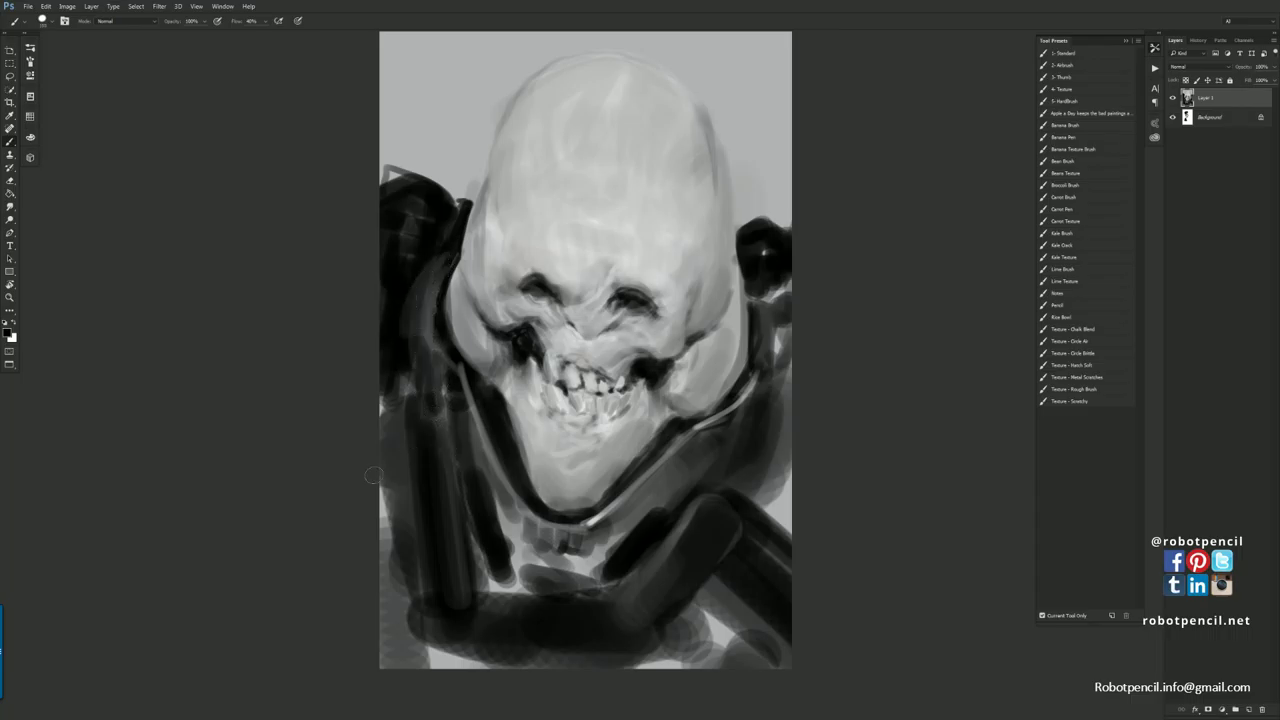
Flip the canvas back and fill the light gaps around the arms and in the lower corners with black.
key("ctrl+shift+h")
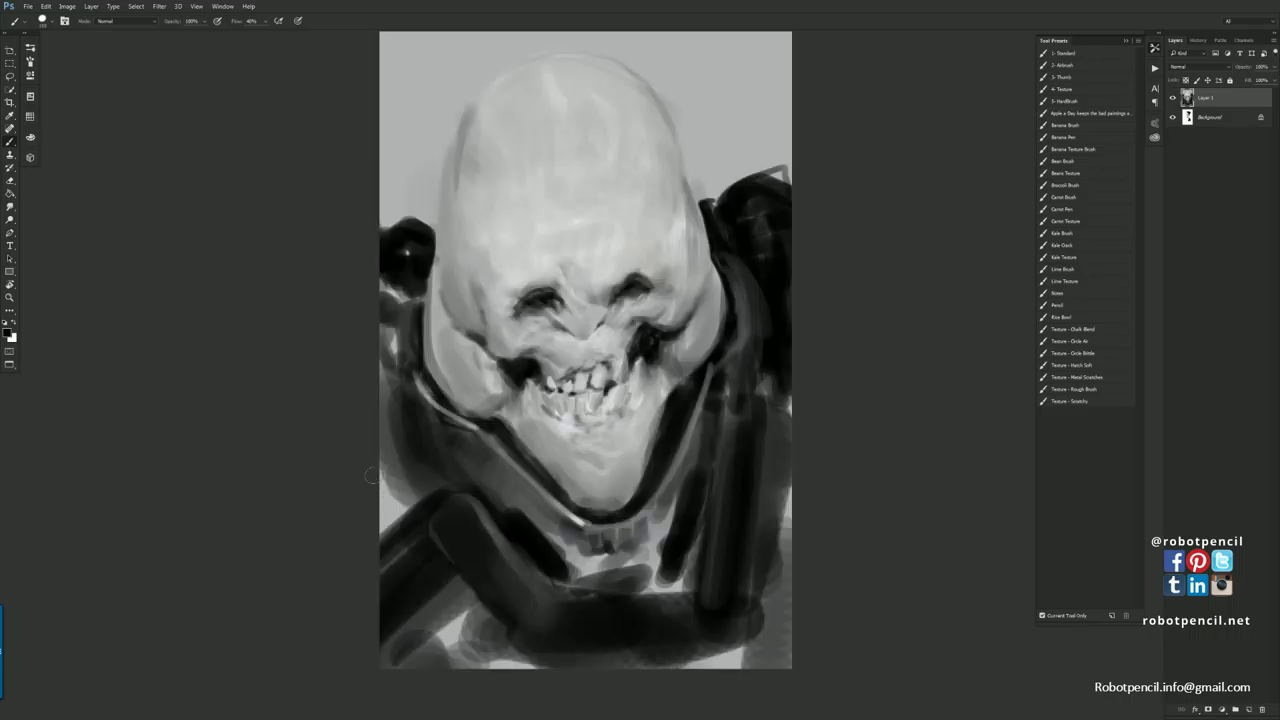
left_click_drag(386, 530, 405, 490)
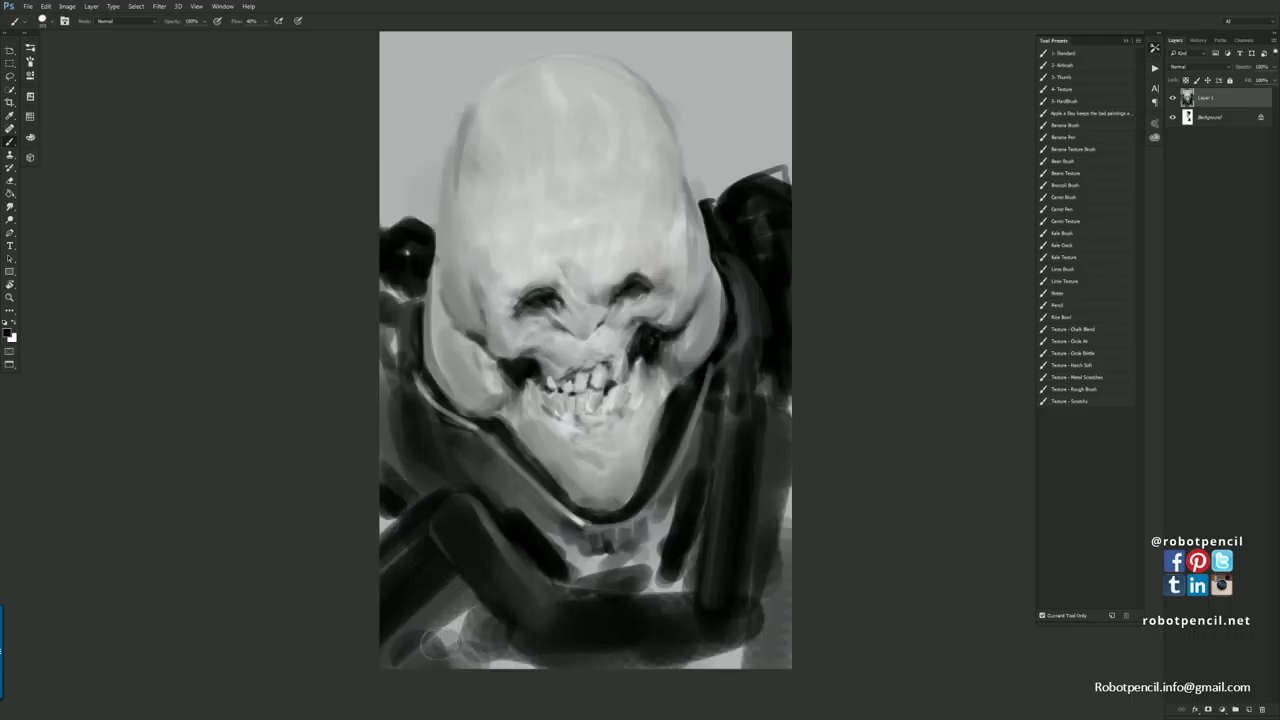
mouse_move(476, 598)
left_mouse_down()
mouse_move(443, 652)
mouse_move(500, 673)
mouse_move(545, 655)
left_mouse_up()
left_click_drag(715, 660, 786, 551)
Cover the neck details below the chin with broad strokes of sampled greys, extending down to the chest.
left_click(594, 543, "alt")
mouse_move(587, 560)
left_mouse_down()
mouse_move(600, 606)
mouse_move(617, 555)
mouse_move(629, 602)
left_mouse_up()
left_click(614, 590, "alt")
mouse_move(641, 600)
left_mouse_down()
mouse_move(638, 536)
mouse_move(667, 545)
left_mouse_up()
left_click(578, 540, "alt")
left_click_drag(582, 555, 598, 598)
mouse_move(592, 555)
left_mouse_down()
mouse_move(625, 582)
mouse_move(638, 545)
left_mouse_up()
left_click_drag(648, 590, 668, 532)
Blend the lower chest with sampled greys to form a grey strip running down from the neck.
left_click(606, 643, "alt")
left_click_drag(606, 643, 598, 606)
left_click(612, 598, "alt")
mouse_move(608, 610)
left_mouse_down()
mouse_move(640, 621)
mouse_move(648, 600)
mouse_move(652, 610)
left_mouse_up()
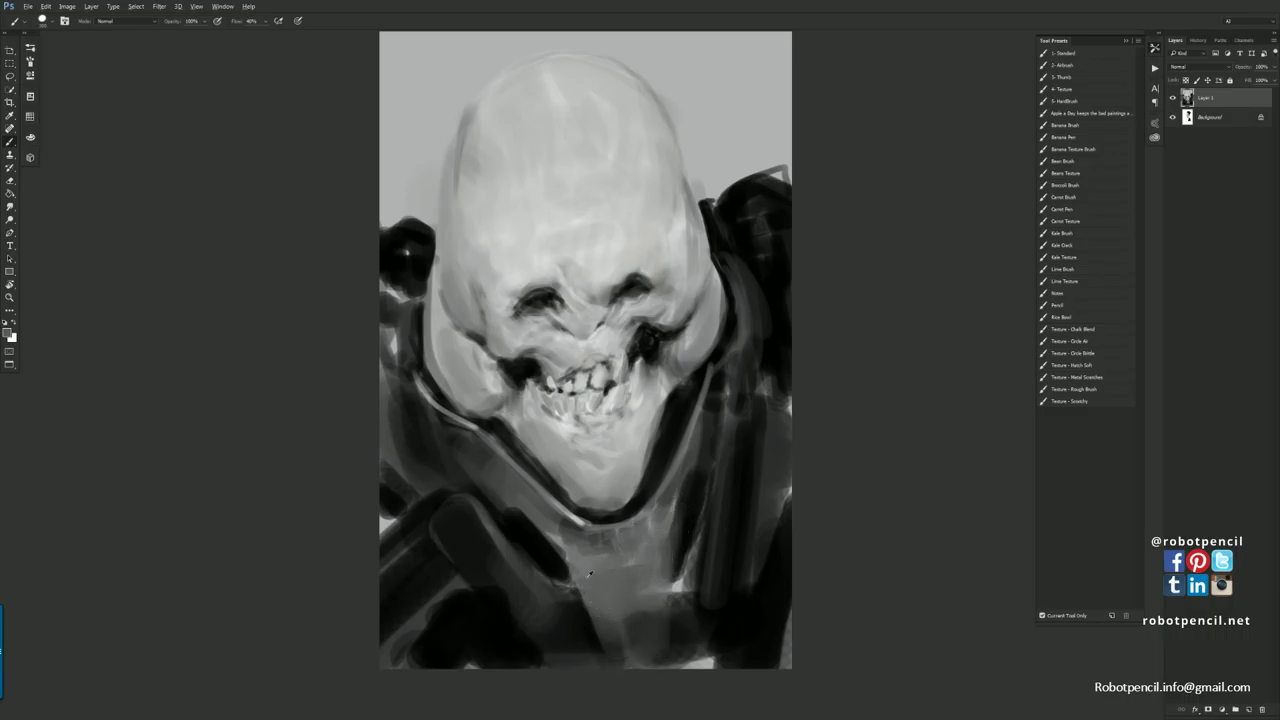
left_click_drag(579, 545, 611, 635)
left_click_drag(609, 573, 625, 631)
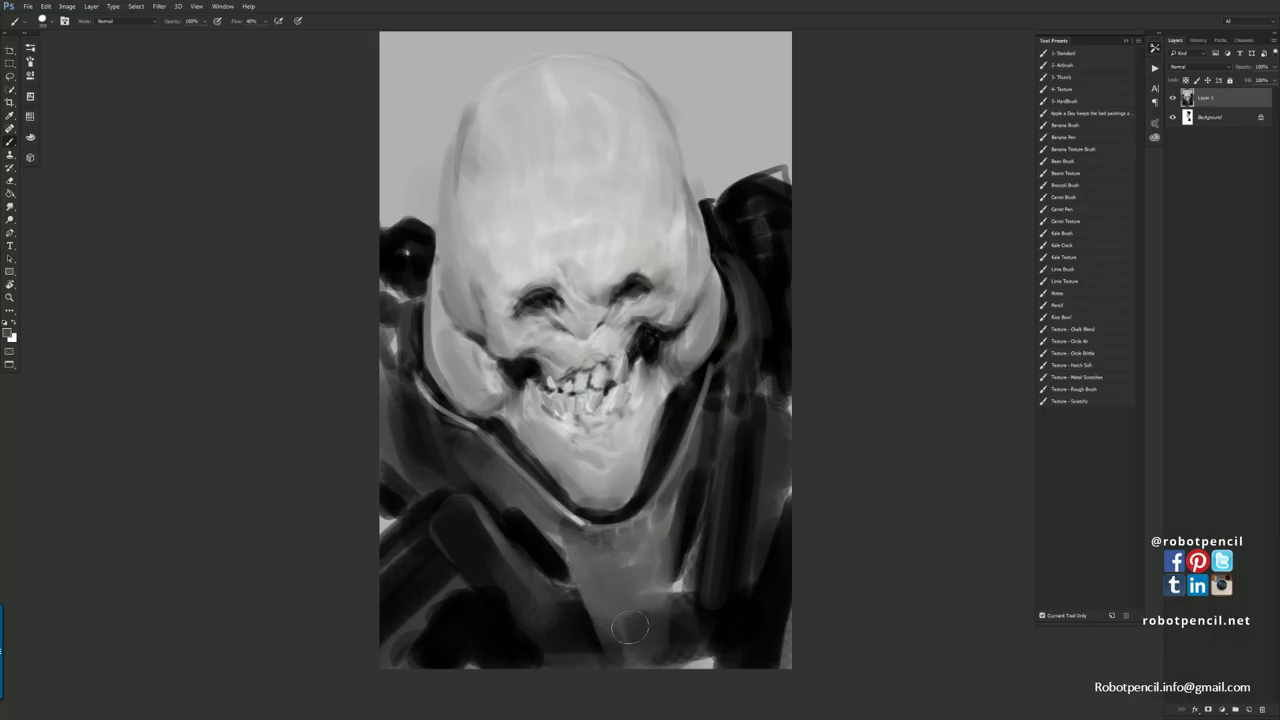
Paint the collar on the right side of the jaw with a sampled tone, redoing the first stroke.
left_click(695, 464, "alt")
mouse_move(700, 434)
left_mouse_down()
mouse_move(694, 457)
mouse_move(718, 374)
left_mouse_up()
key("ctrl+z")
left_click_drag(695, 456, 700, 410)
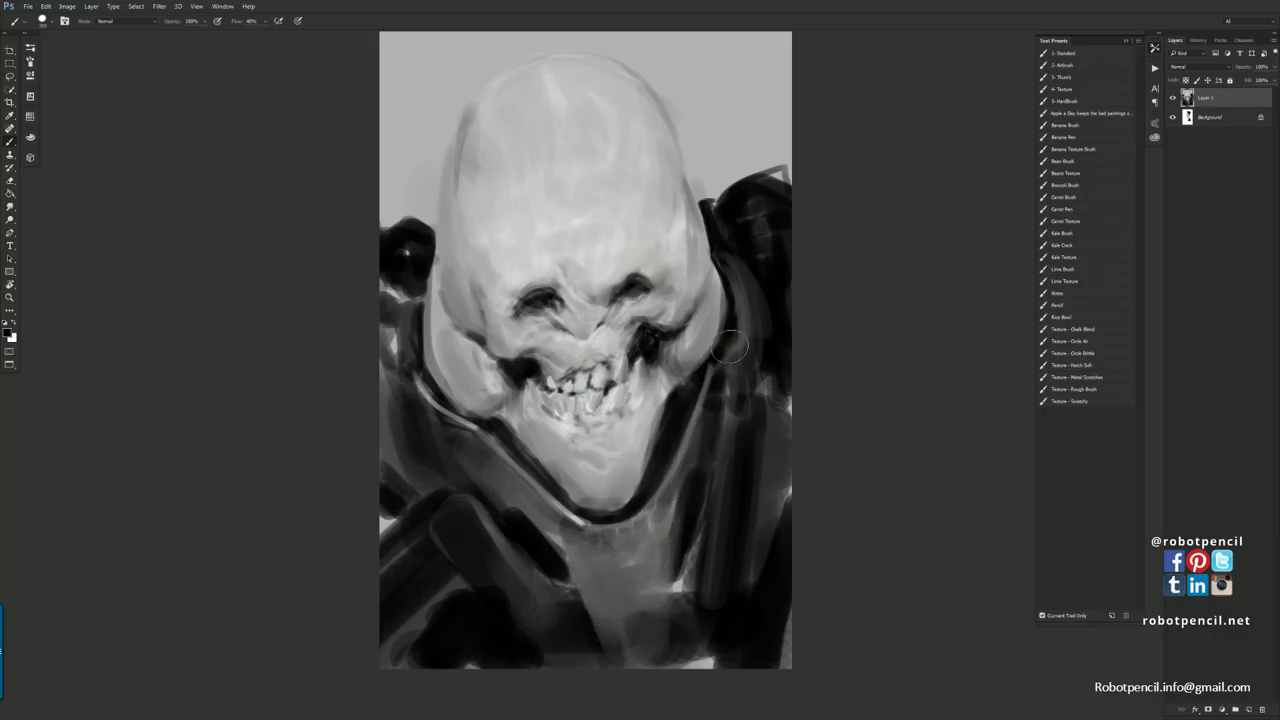
Block in black helmet plates on both sides of the upper skull, joined by a thin band over the crown.
left_click_drag(574, 172, 595, 270)
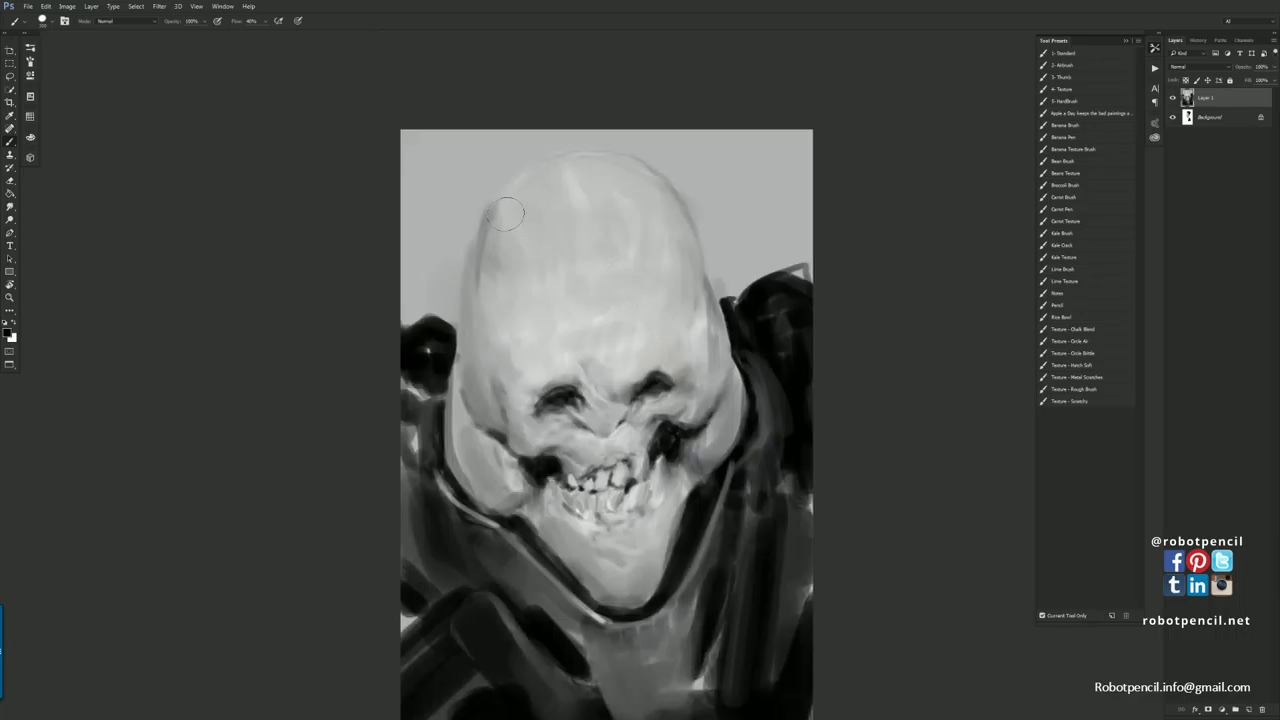
mouse_move(505, 196)
left_mouse_down()
mouse_move(474, 260)
mouse_move(535, 300)
mouse_move(508, 199)
mouse_move(499, 265)
mouse_move(506, 228)
mouse_move(540, 291)
mouse_move(517, 194)
mouse_move(555, 290)
mouse_move(540, 300)
mouse_move(563, 304)
mouse_move(530, 195)
left_mouse_up()
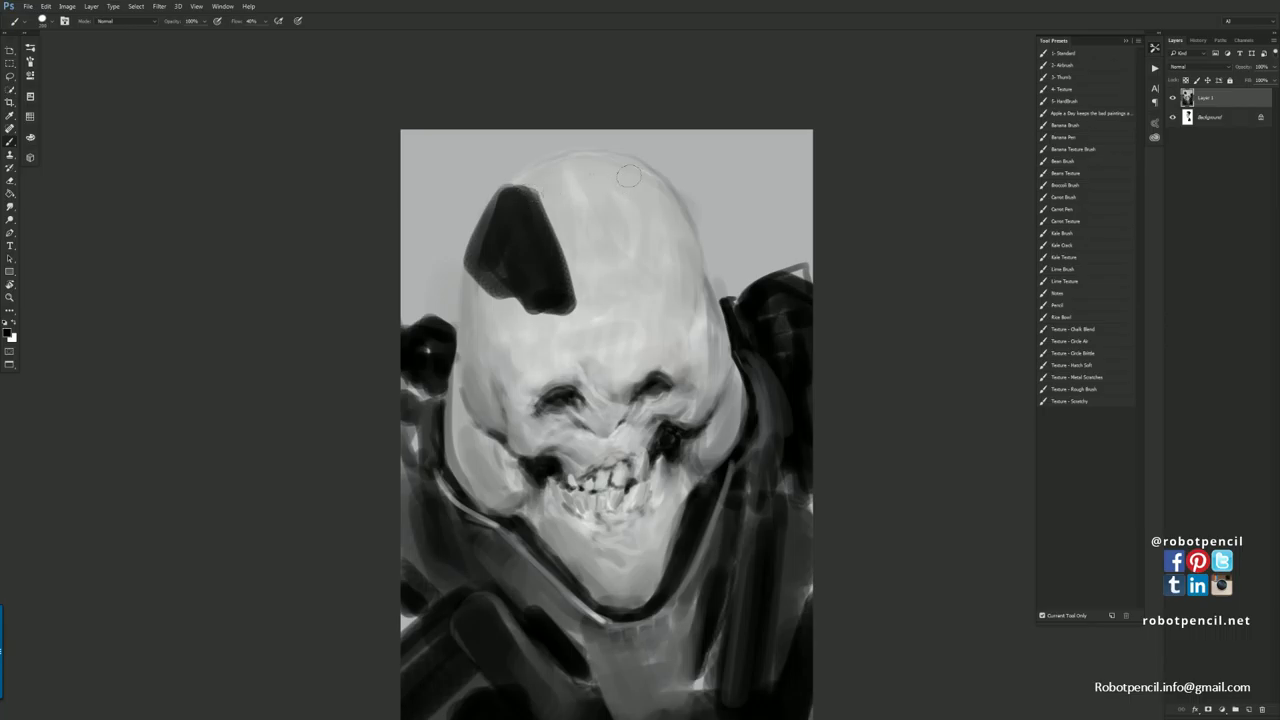
mouse_move(628, 165)
left_mouse_down()
mouse_move(661, 289)
mouse_move(666, 213)
mouse_move(628, 165)
left_mouse_up()
mouse_move(513, 195)
left_mouse_down()
mouse_move(524, 172)
mouse_move(548, 168)
mouse_move(549, 227)
mouse_move(545, 162)
mouse_move(596, 160)
mouse_move(638, 198)
mouse_move(614, 158)
mouse_move(646, 162)
mouse_move(690, 210)
mouse_move(679, 211)
left_mouse_up()
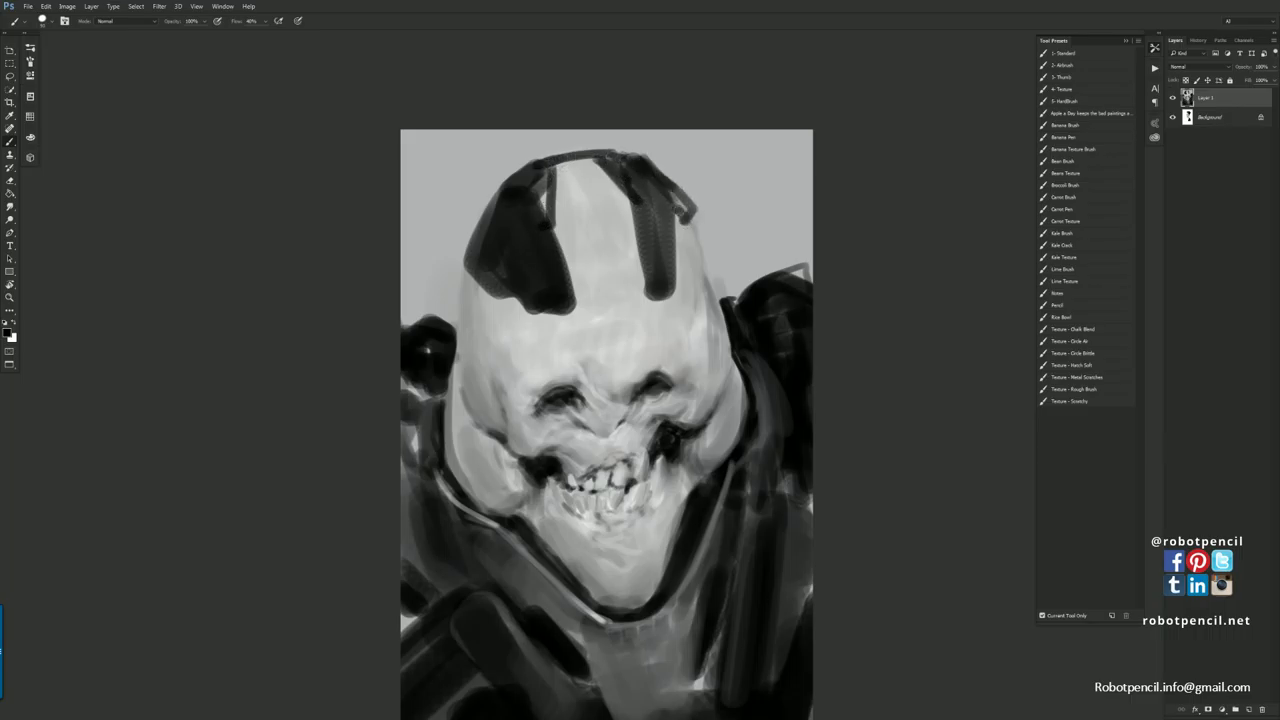
Outline an angular black plate projecting from the helmet's left side and running down to the temple.
left_click_drag(497, 256, 455, 274)
mouse_move(490, 193)
left_mouse_down()
mouse_move(434, 272)
mouse_move(498, 192)
left_mouse_up()
left_click_drag(484, 208, 427, 291)
mouse_move(427, 291)
left_mouse_down()
mouse_move(444, 297)
mouse_move(458, 274)
mouse_move(482, 340)
left_mouse_up()
left_click_drag(456, 274, 490, 332)
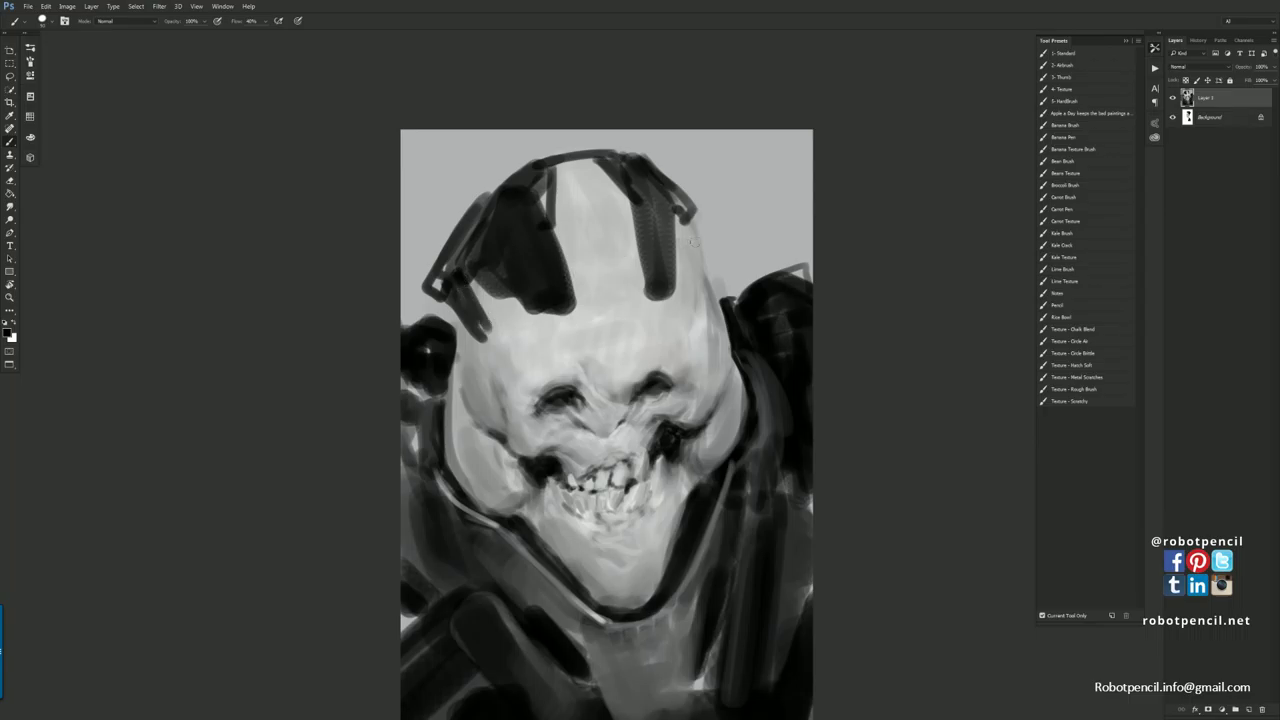
Add an angular black outline to the helmet's right side and dark tips at the forehead plates' lower ends.
mouse_move(672, 182)
left_mouse_down()
mouse_move(714, 230)
mouse_move(698, 244)
mouse_move(700, 306)
left_mouse_up()
left_click_drag(574, 304, 548, 334)
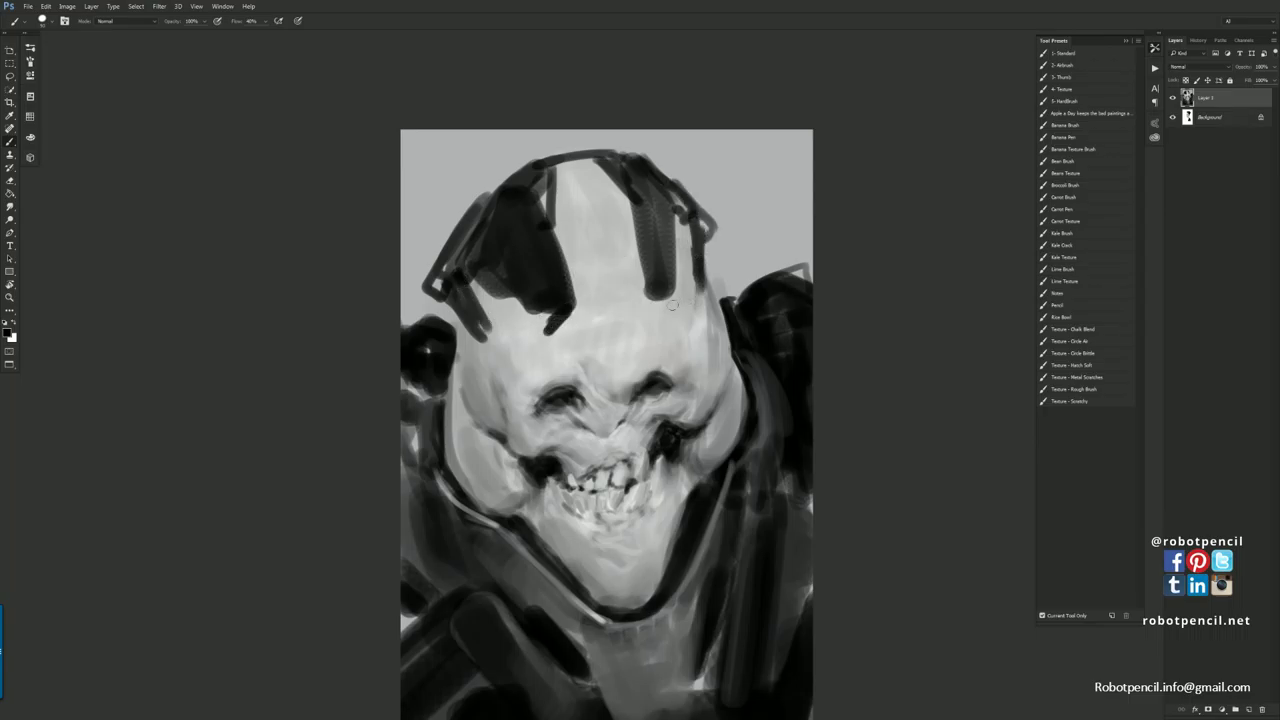
mouse_move(650, 292)
left_mouse_down()
mouse_move(672, 310)
mouse_move(658, 305)
left_mouse_up()
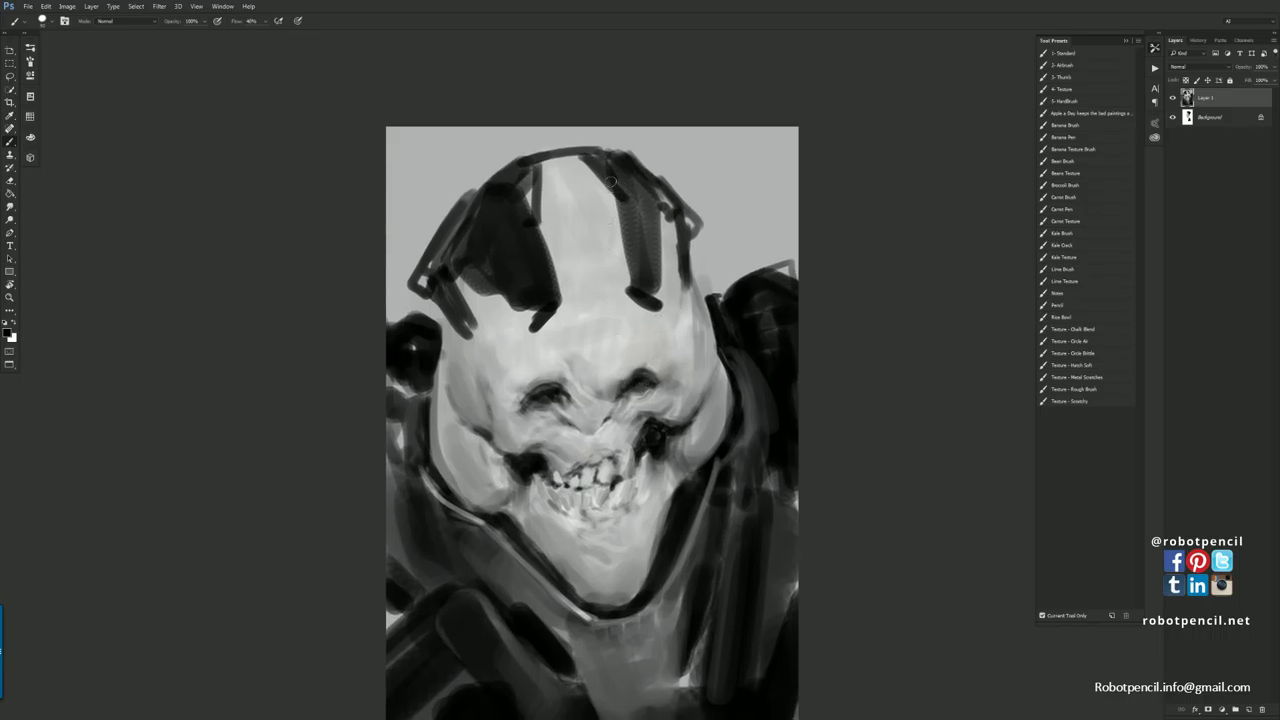
mouse_move(608, 182)
left_mouse_down()
mouse_move(633, 288)
mouse_move(602, 196)
mouse_move(606, 207)
left_mouse_up()
Flip the canvas horizontally, stamp all visible layers into a new layer and return to the Brush tool.
key("F2")
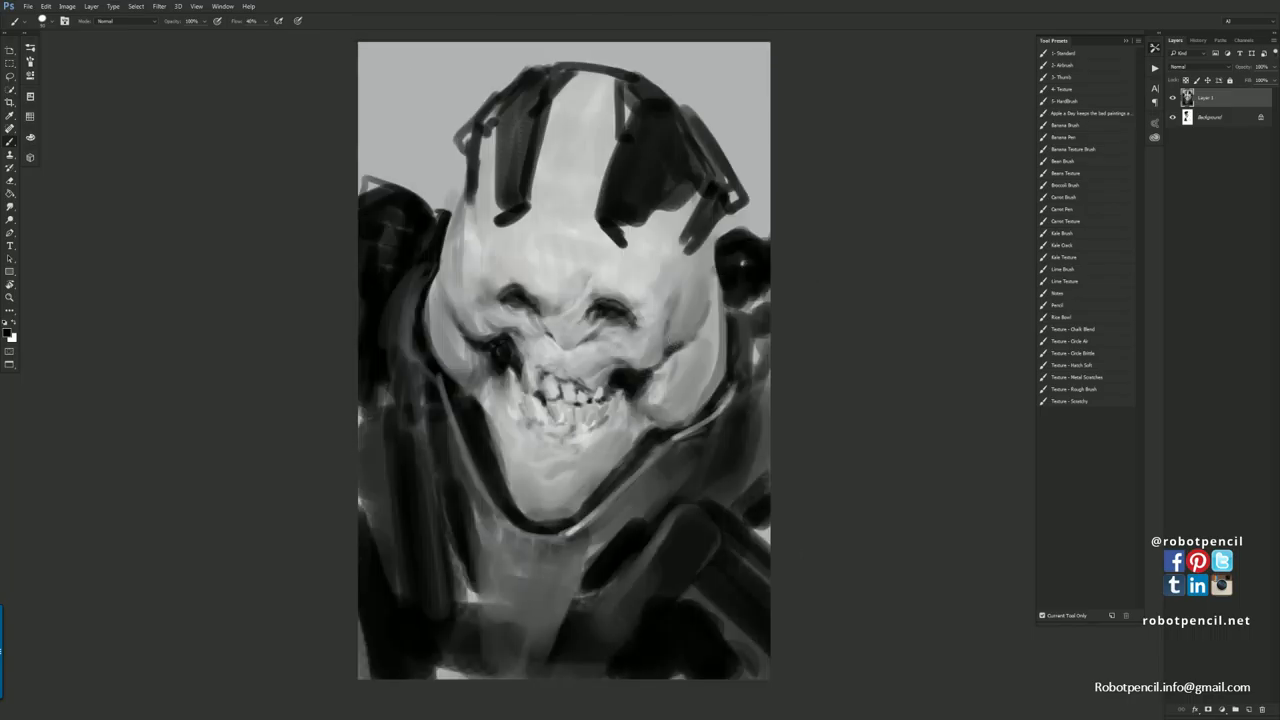
key("z")
left_click(572, 324, "alt")
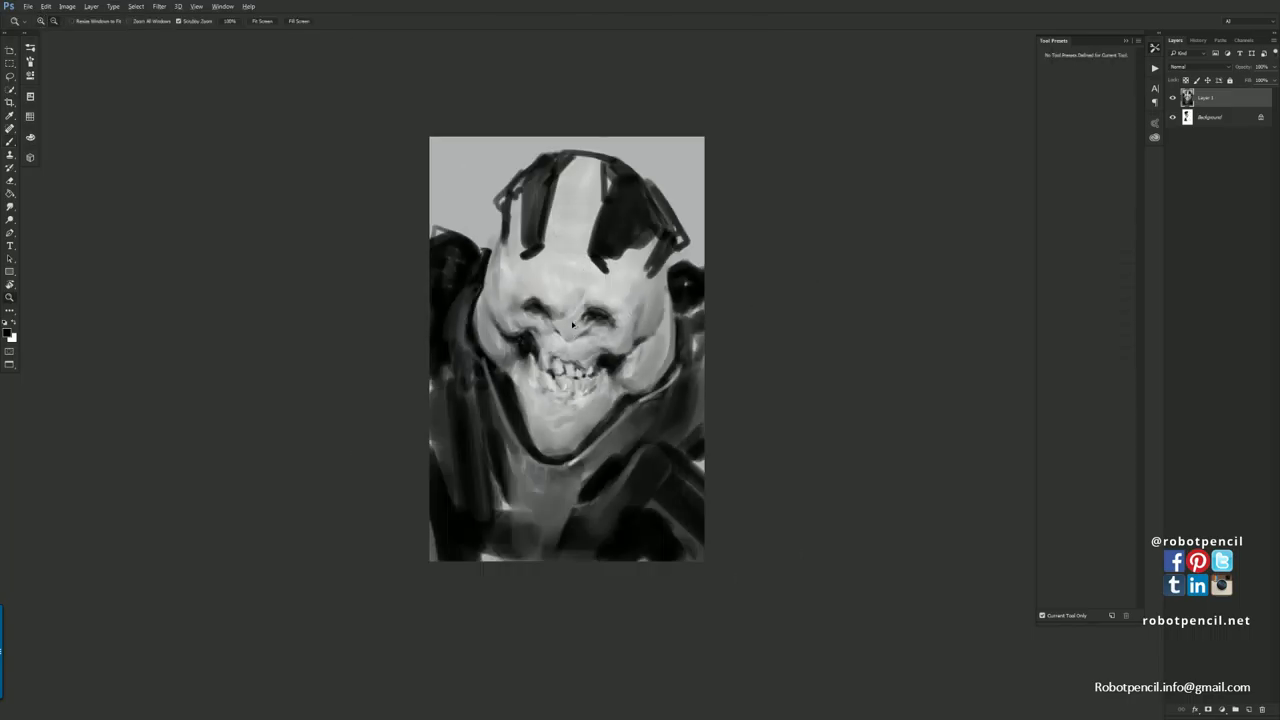
key("ctrl+alt+shift+e")
key("b")
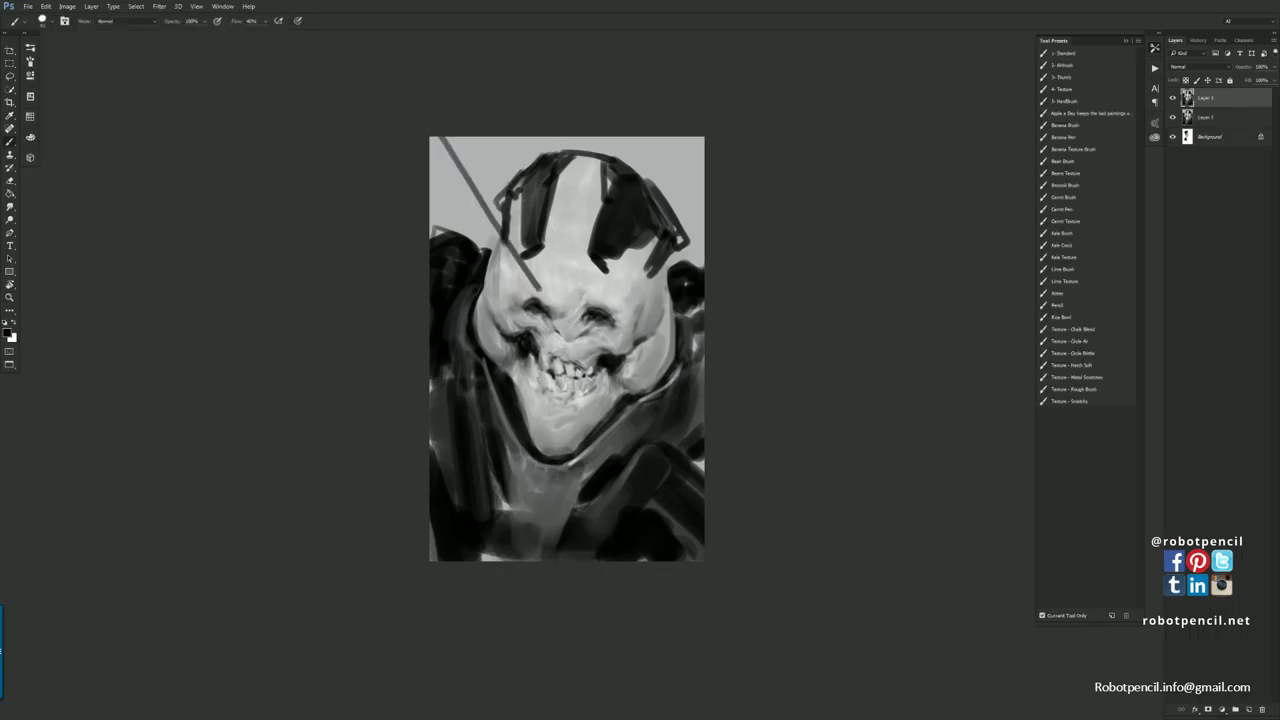
Select the whole canvas and reshape the helmet's two forehead plates with Liquify's Forward Warp.
key("m")
left_click_drag(432, 137, 802, 556)
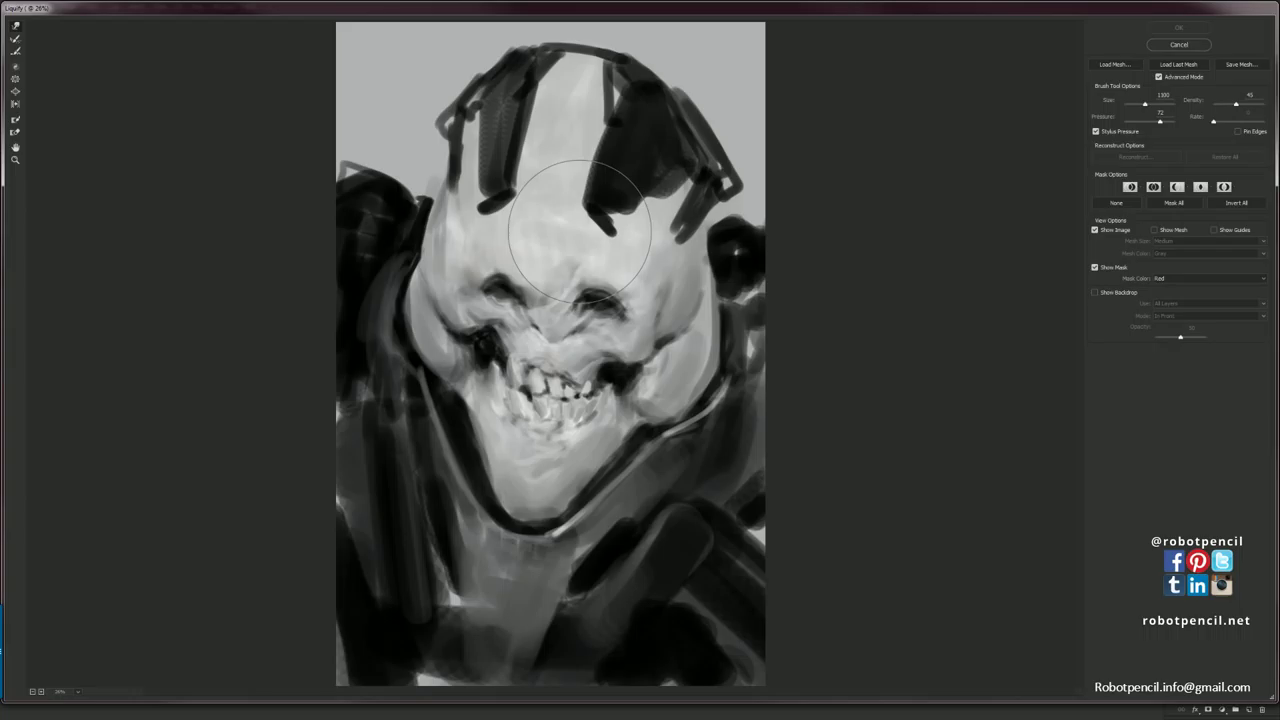
mouse_move(530, 200)
left_mouse_down()
mouse_move(545, 140)
mouse_move(535, 130)
mouse_move(514, 200)
left_mouse_up()
mouse_move(543, 126)
left_mouse_down()
mouse_move(500, 80)
mouse_move(429, 86)
mouse_move(400, 129)
mouse_move(430, 203)
mouse_move(415, 185)
mouse_move(440, 80)
mouse_move(575, 80)
mouse_move(470, 75)
mouse_move(530, 85)
mouse_move(512, 140)
mouse_move(530, 215)
mouse_move(608, 163)
mouse_move(786, 171)
mouse_move(622, 218)
left_mouse_up()
Enlarge the Liquify brush, push the crown and left helmet plate into shape, and apply the distortion.
key("bracketright")
key("bracketright")
key("bracketright")
key("bracketright")
key("bracketright")
key("bracketright")
key("bracketright")
key("bracketright")
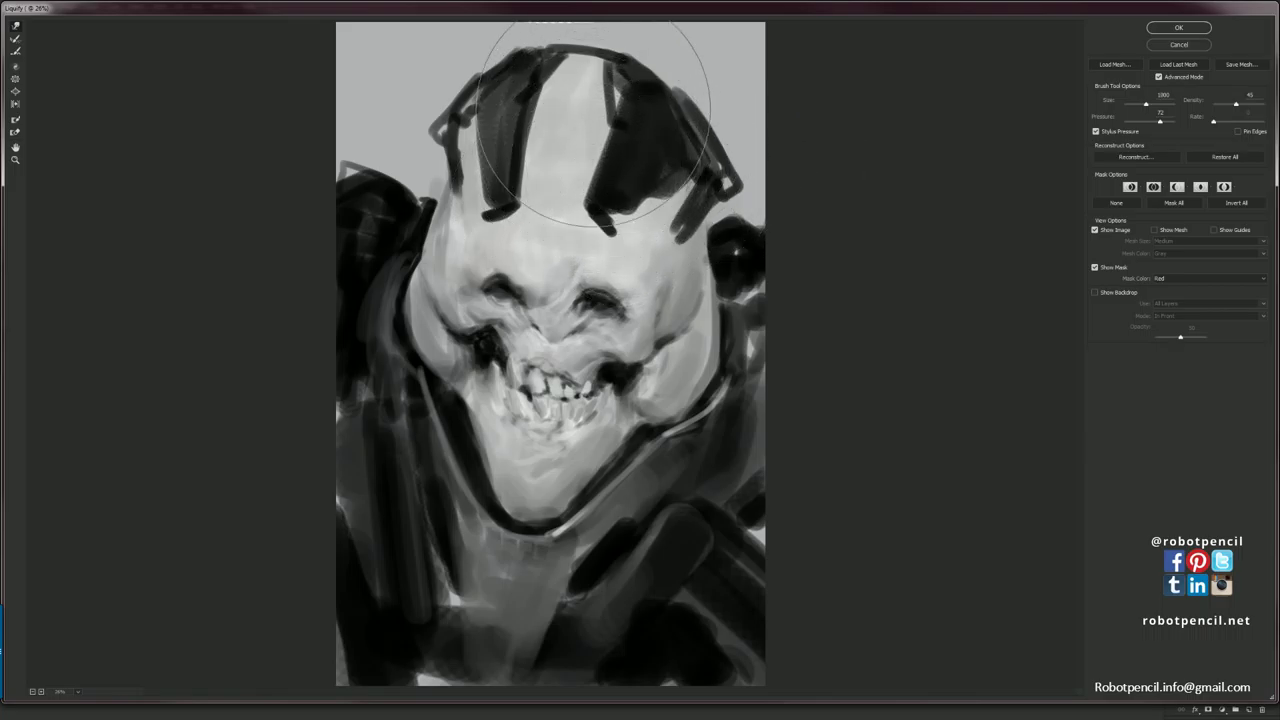
mouse_move(573, 97)
left_mouse_down()
mouse_move(585, 95)
mouse_move(510, 108)
mouse_move(515, 122)
mouse_move(479, 152)
left_mouse_up()
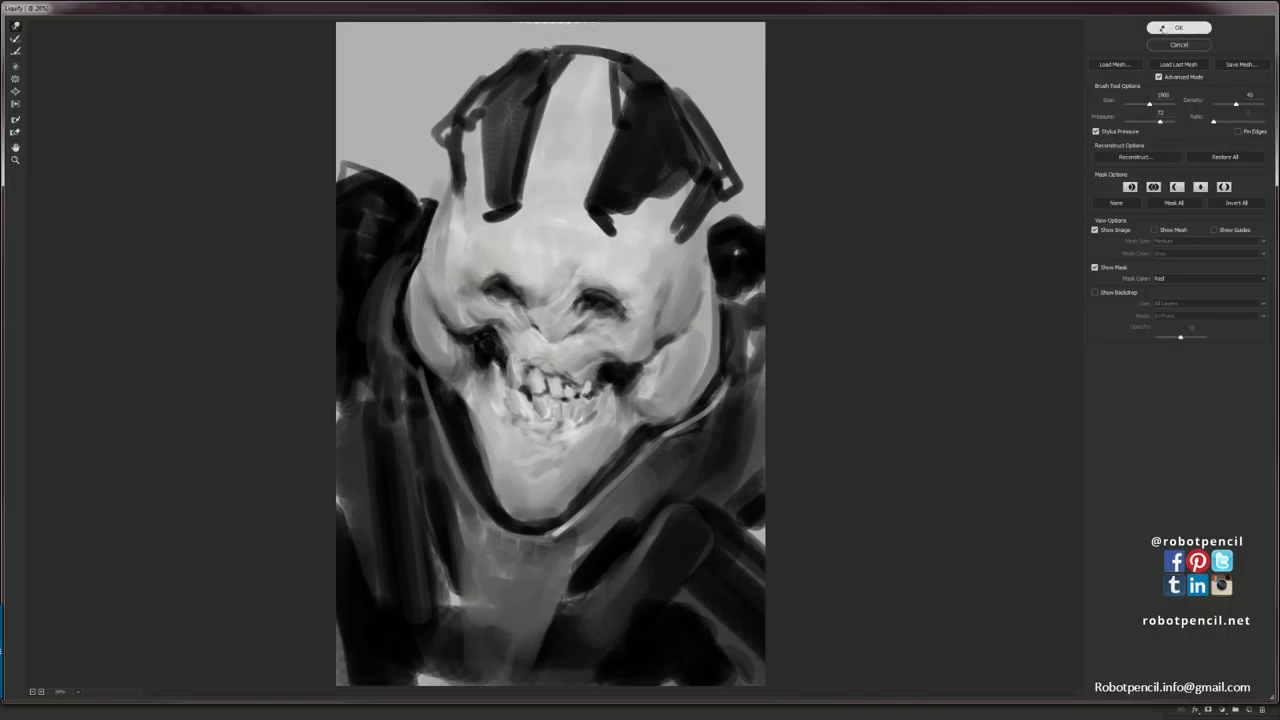
left_click(1179, 27)
Deselect the canvas, flip it horizontally and return to the Brush tool.
key("ctrl+z")
key("ctrl+z")
key("ctrl+d")
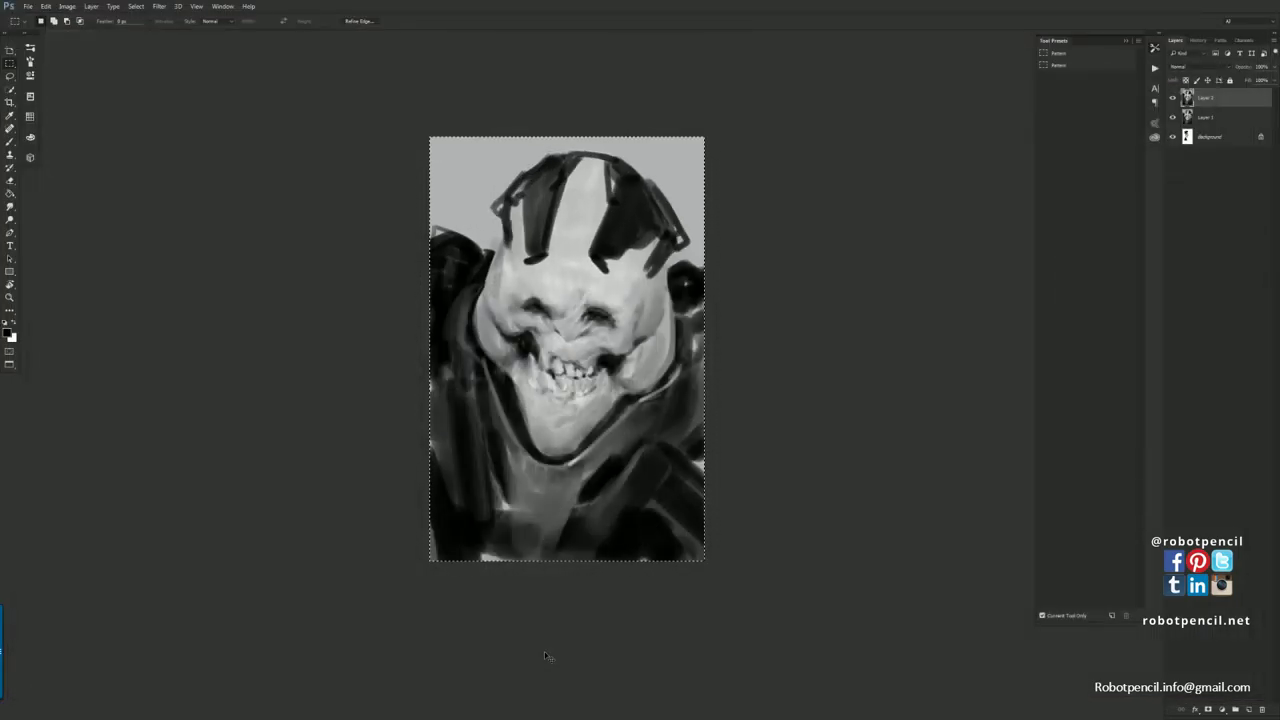
key("ctrl+f")
key("b")
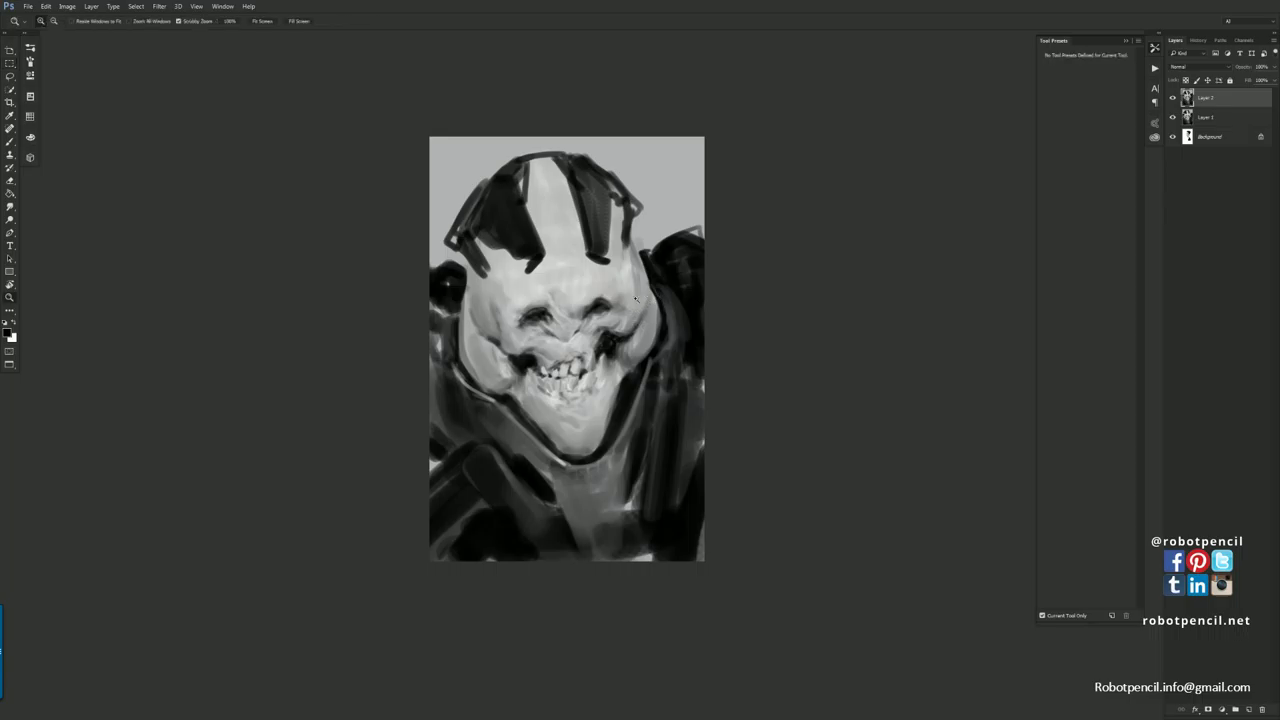
key("ctrl+plus")
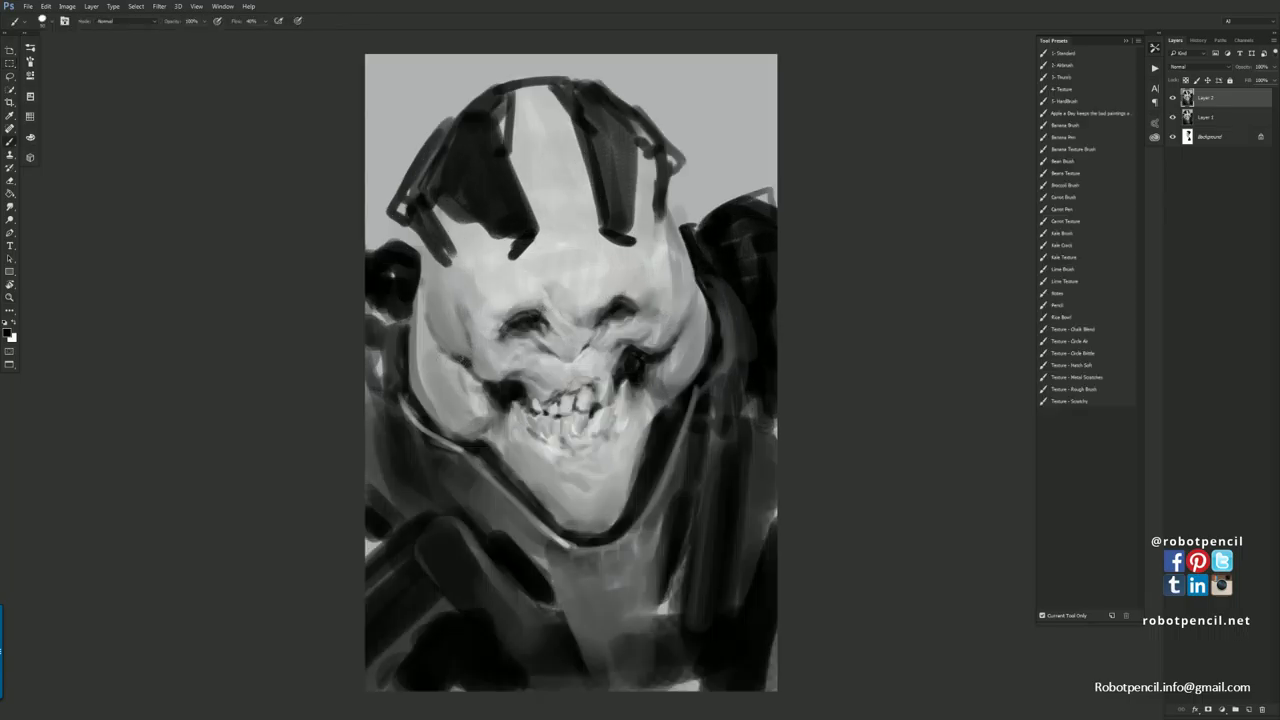
left_click_drag(667, 306, 671, 330)
left_click(660, 290, "alt")
left_click_drag(656, 265, 657, 287)
key("ctrl+alt+z")
key("ctrl+alt+z")
key("ctrl+alt+z")
Shade the skull's right temple and the bare forehead strip between the helmet plates with soft grey strokes.
key("d")
mouse_move(661, 302)
left_mouse_down()
mouse_move(669, 332)
mouse_move(656, 287)
left_mouse_up()
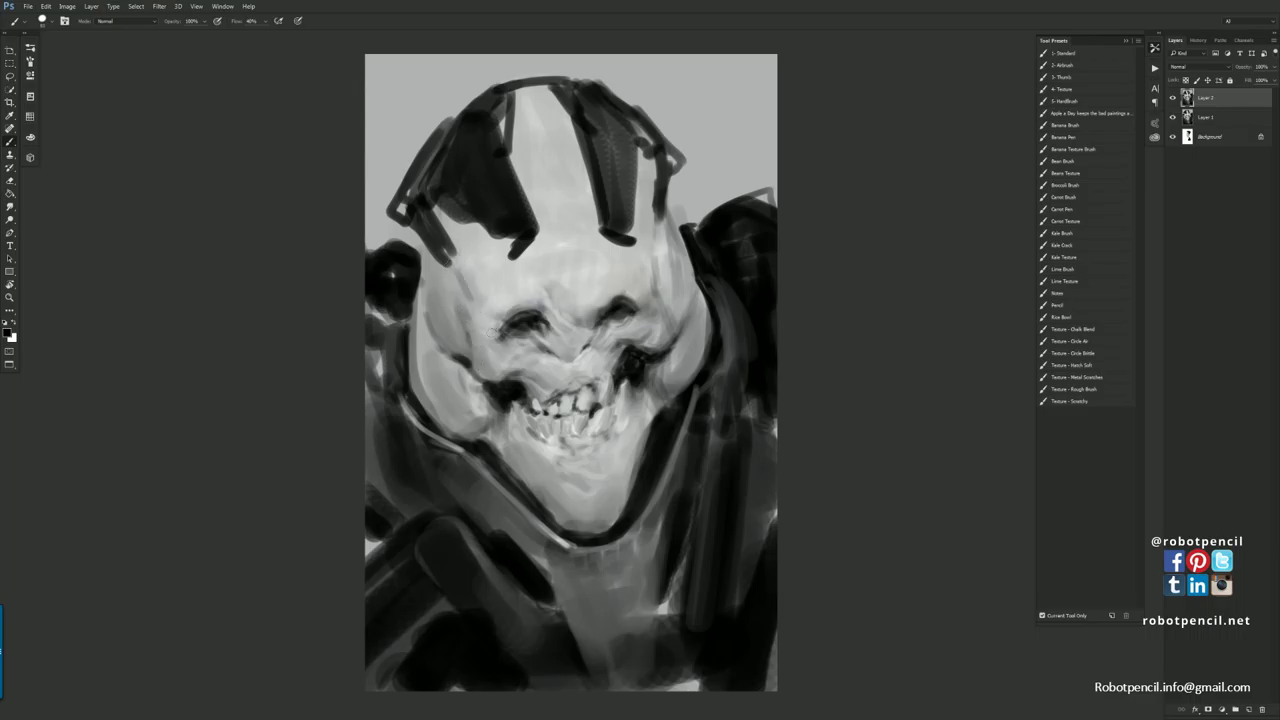
left_click(489, 331, "alt")
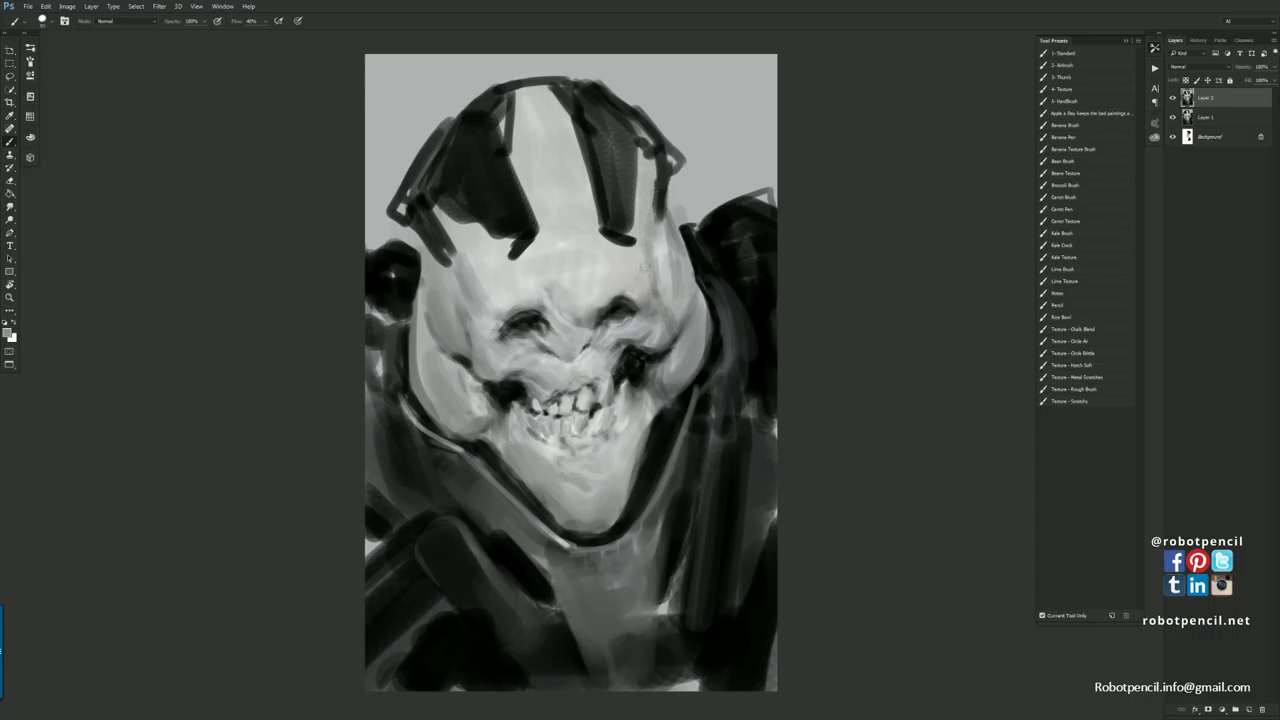
key("bracketright")
key("bracketright")
key("bracketright")
left_click_drag(532, 196, 563, 254)
key("ctrl+z")
mouse_move(525, 183)
left_mouse_down()
mouse_move(565, 249)
mouse_move(532, 180)
mouse_move(560, 206)
left_mouse_up()
left_click(532, 181, "alt")
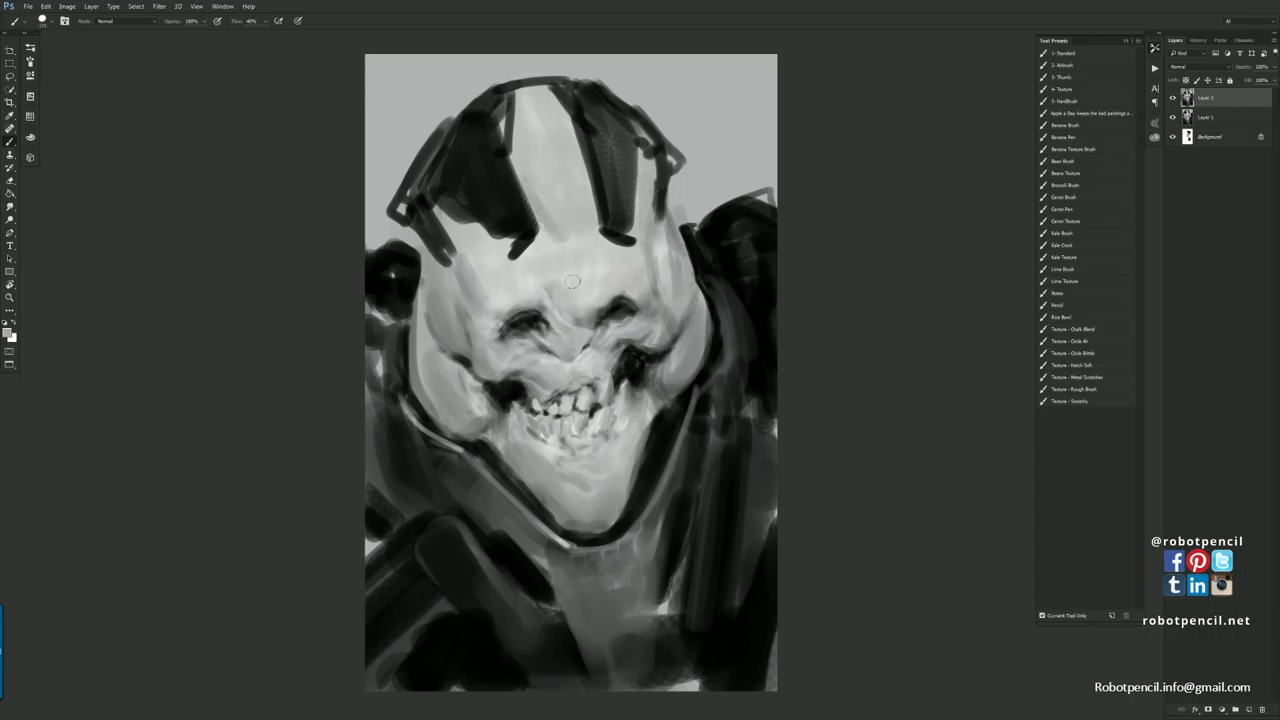
Flip the canvas horizontally and refine the gum line and creases above the upper teeth.
key("ctrl+f")
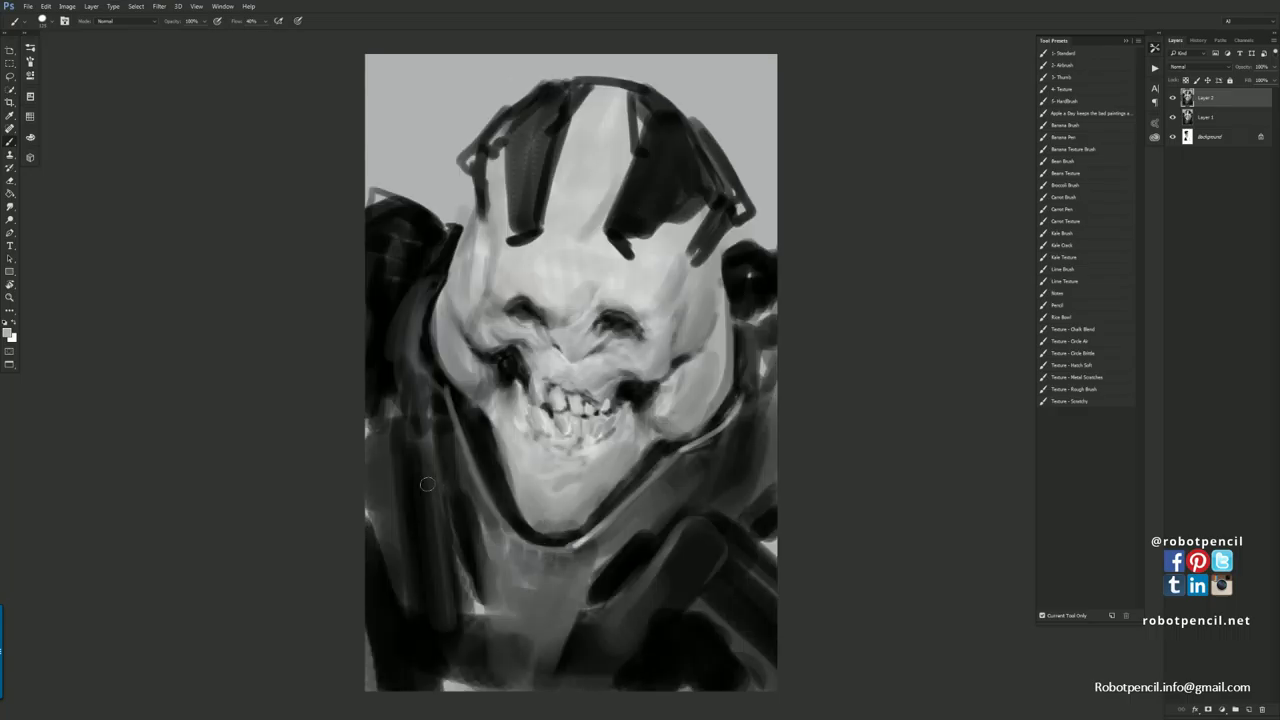
left_click(522, 378, "alt")
left_click_drag(520, 384, 527, 353)
mouse_move(542, 381)
left_mouse_down()
mouse_move(580, 385)
mouse_move(566, 372)
left_mouse_up()
left_click(562, 367, "alt")
left_click(562, 366, "alt")
key("d")
left_click(558, 376, "alt")
left_click_drag(584, 394, 588, 400)
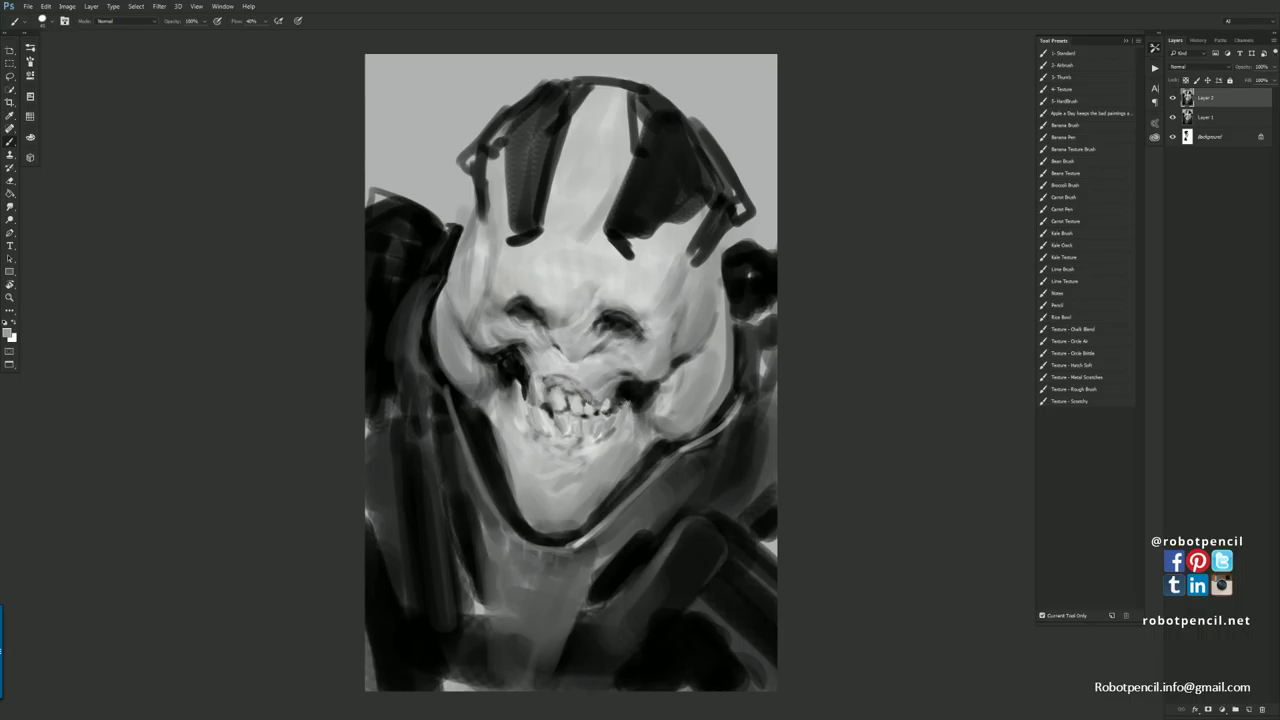
Touch up the left and lower teeth and add grey detail inside the right mouth corner.
left_click(567, 368, "alt")
left_click_drag(523, 361, 527, 384)
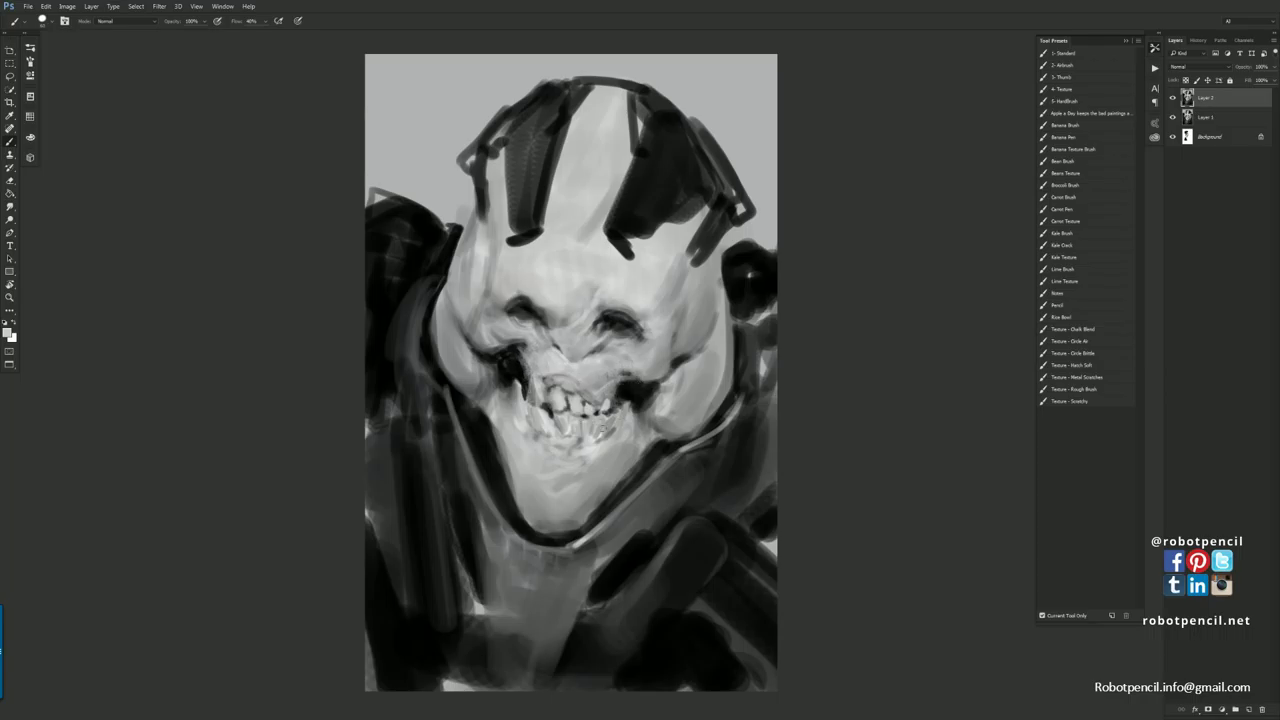
left_click_drag(539, 446, 532, 435)
left_click(637, 405, "alt")
left_click(628, 403, "alt")
left_click_drag(632, 403, 634, 392)
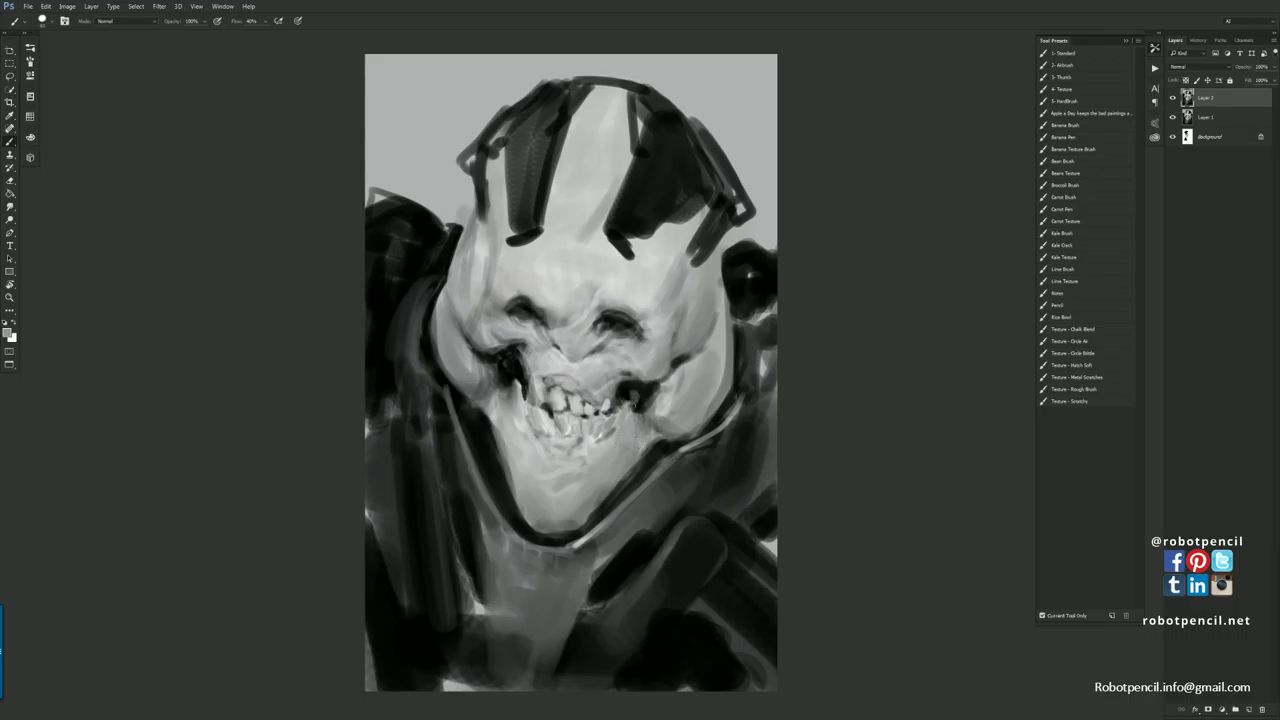
left_click(637, 390, "alt")
left_click(639, 396, "alt")
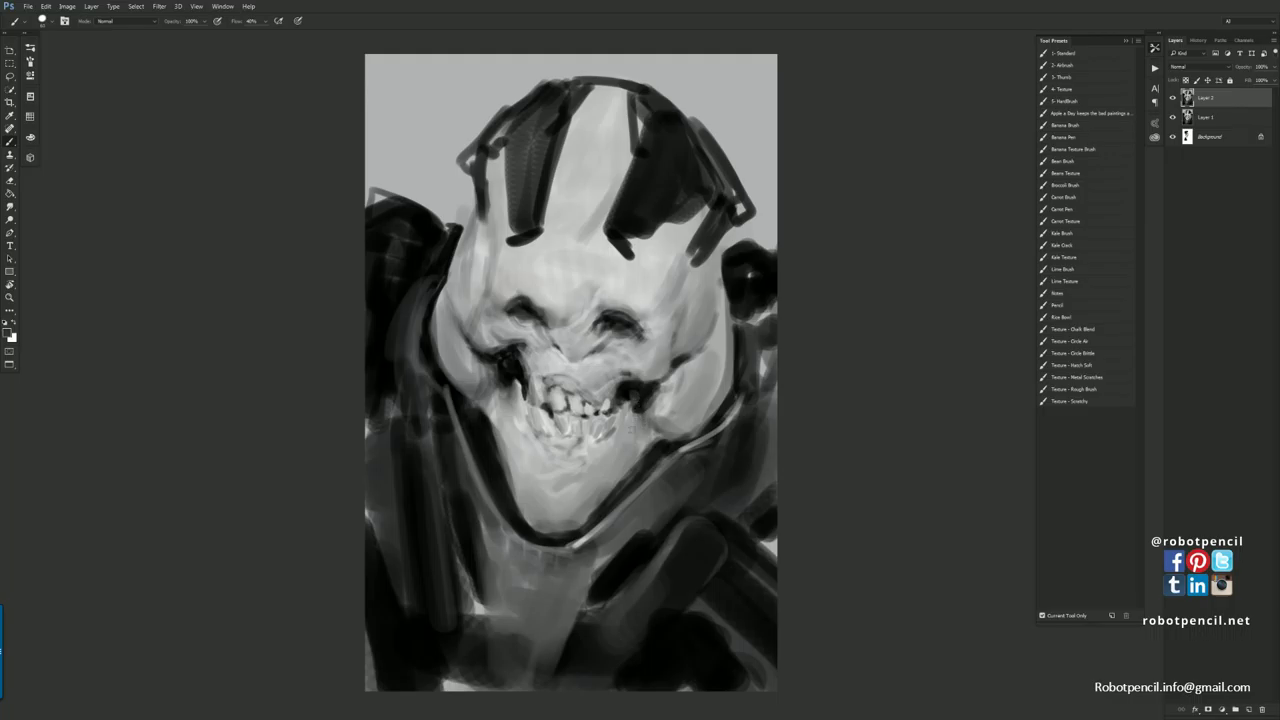
Refine the dark hollow at the left mouth corner with sampled tones.
left_click(497, 371, "alt")
left_click(516, 374, "alt")
left_click(514, 366, "alt")
left_click_drag(517, 363, 517, 371)
left_click(517, 364, "alt")
left_click(511, 356, "alt")
mouse_move(488, 362)
left_mouse_down()
mouse_move(476, 372)
mouse_move(492, 380)
left_mouse_up()
Rework the crease running from the right mouth corner up the cheek and touch up the left cheek crease.
mouse_move(660, 376)
left_mouse_down()
mouse_move(668, 392)
mouse_move(676, 382)
mouse_move(660, 400)
left_mouse_up()
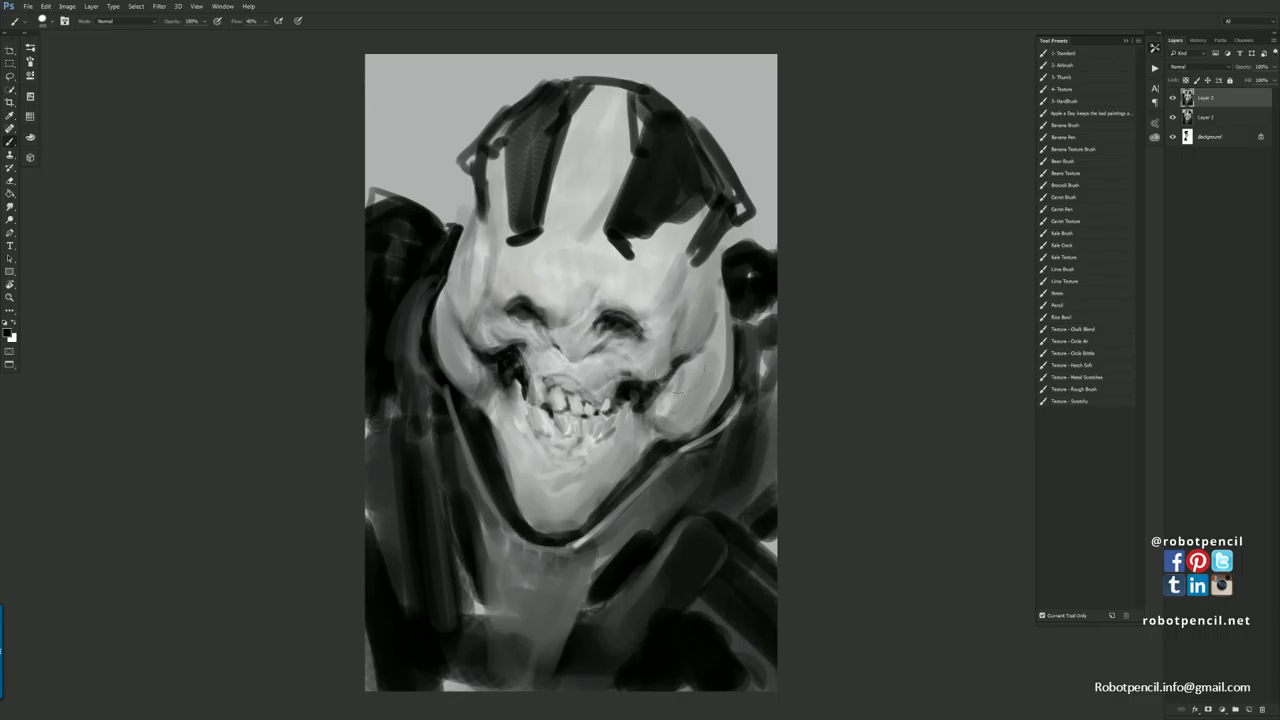
left_click_drag(690, 360, 658, 404)
mouse_move(472, 350)
left_mouse_down()
mouse_move(486, 362)
mouse_move(472, 348)
left_mouse_up()
left_click(471, 342, "alt")
left_click(468, 337, "alt")
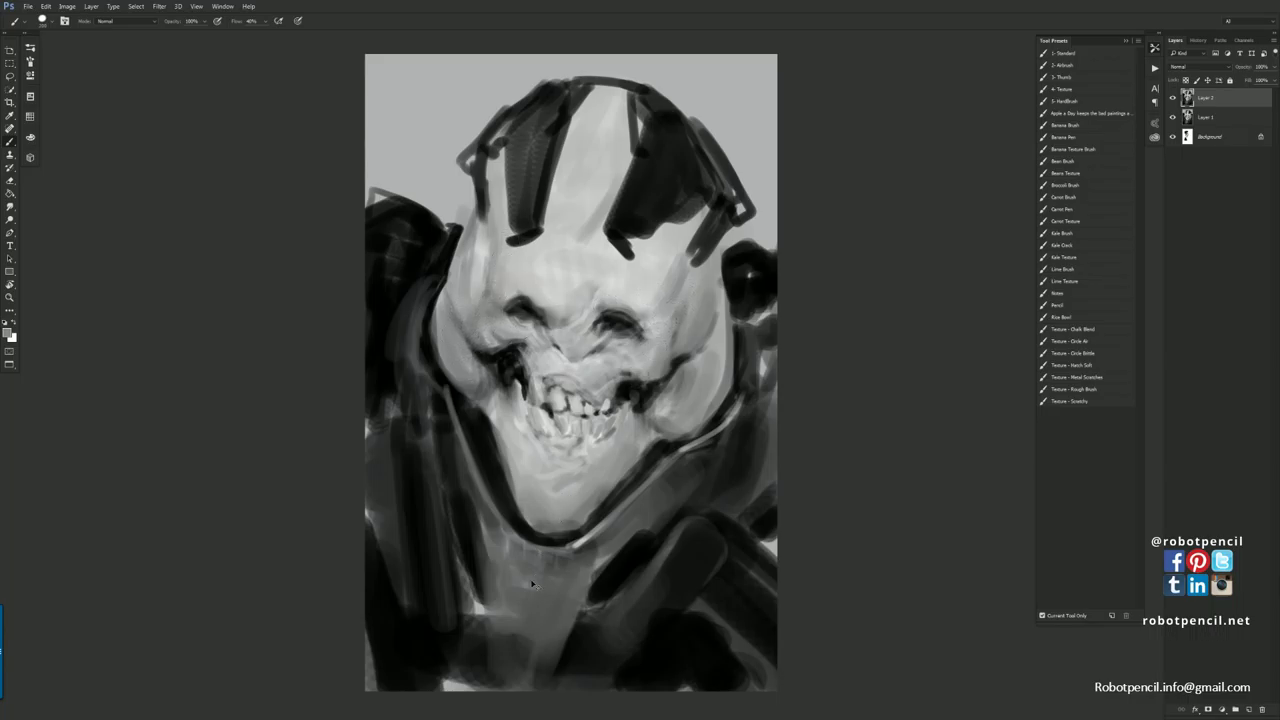
Flip the canvas horizontally and blend grey shading down the outer edge of the left cheek.
key("ctrl+shift+h")
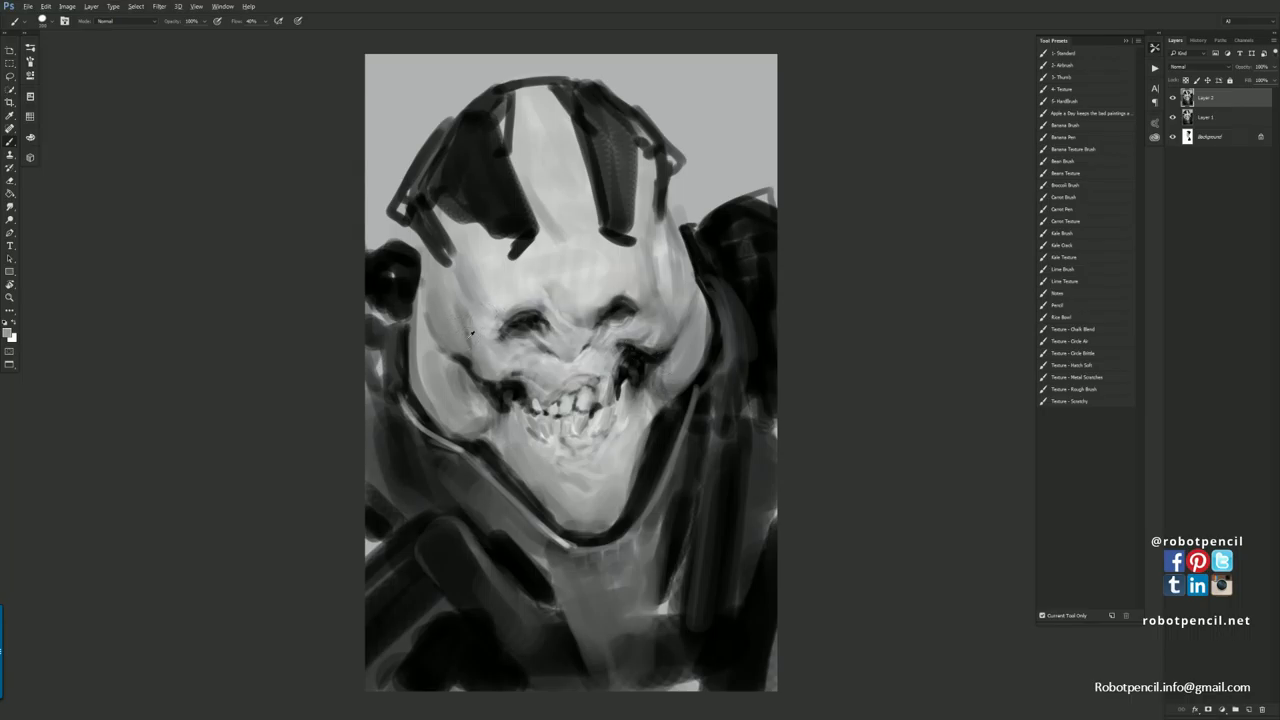
left_click(424, 347, "alt")
left_click_drag(415, 320, 416, 374)
left_click(435, 397, "alt")
left_click(431, 402, "alt")
Flip the canvas back and smooth the left temple beneath the helmet with sampled greys.
key("ctrl+shift+h")
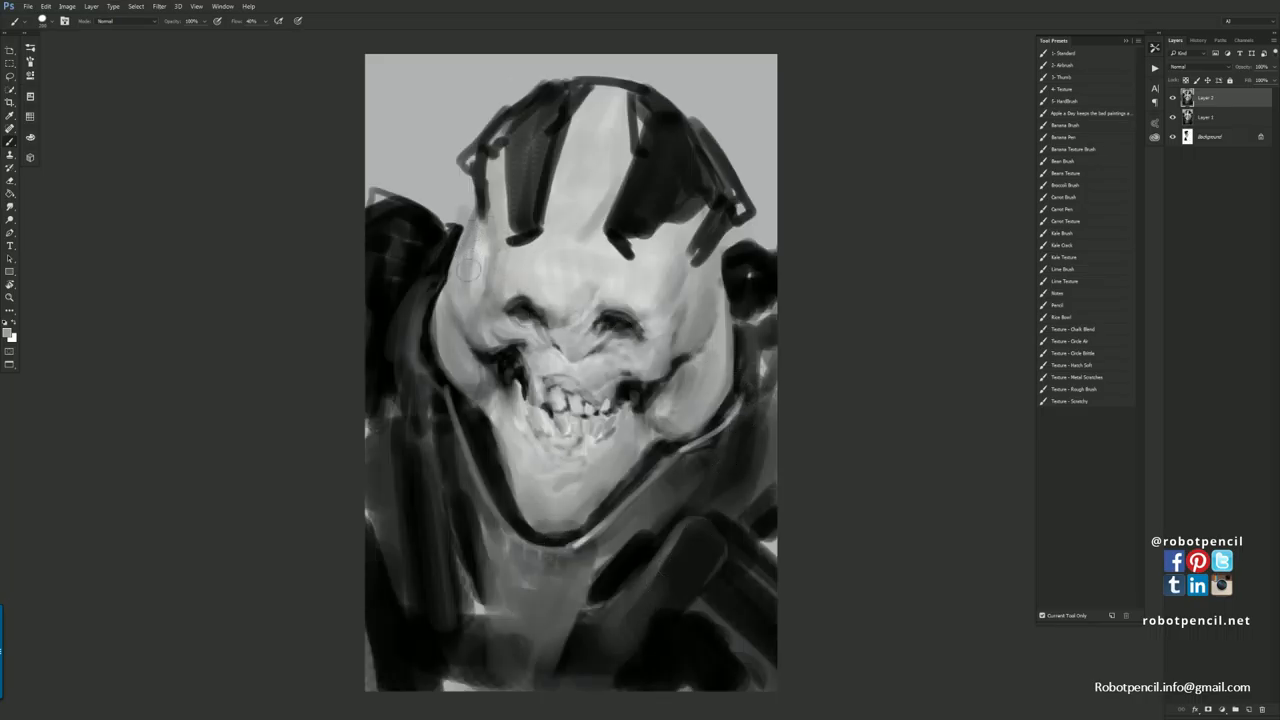
left_click_drag(482, 242, 481, 286)
left_click(501, 250, "alt")
left_click_drag(478, 190, 473, 245)
Soften the shadows of both eye sockets with sampled grey tones.
left_click(651, 310, "alt")
left_click(524, 306, "alt")
mouse_move(521, 307)
left_mouse_down()
mouse_move(501, 303)
mouse_move(543, 317)
left_mouse_up()
left_click(510, 296, "alt")
left_click(527, 287, "alt")
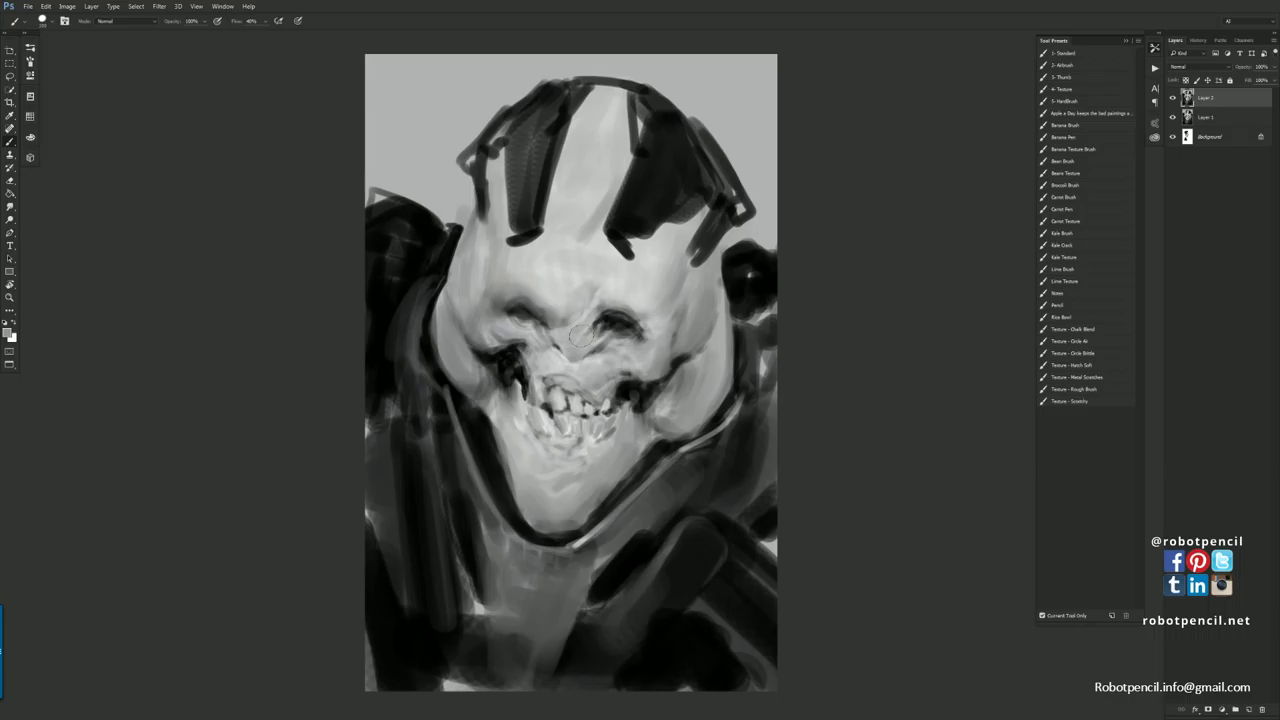
left_click(627, 307, "alt")
left_click_drag(621, 317, 601, 316)
left_click(655, 308, "alt")
Flip the canvas horizontally and deepen the darks inside both eye sockets.
key("ctrl+shift+h")
left_click(618, 256, "alt")
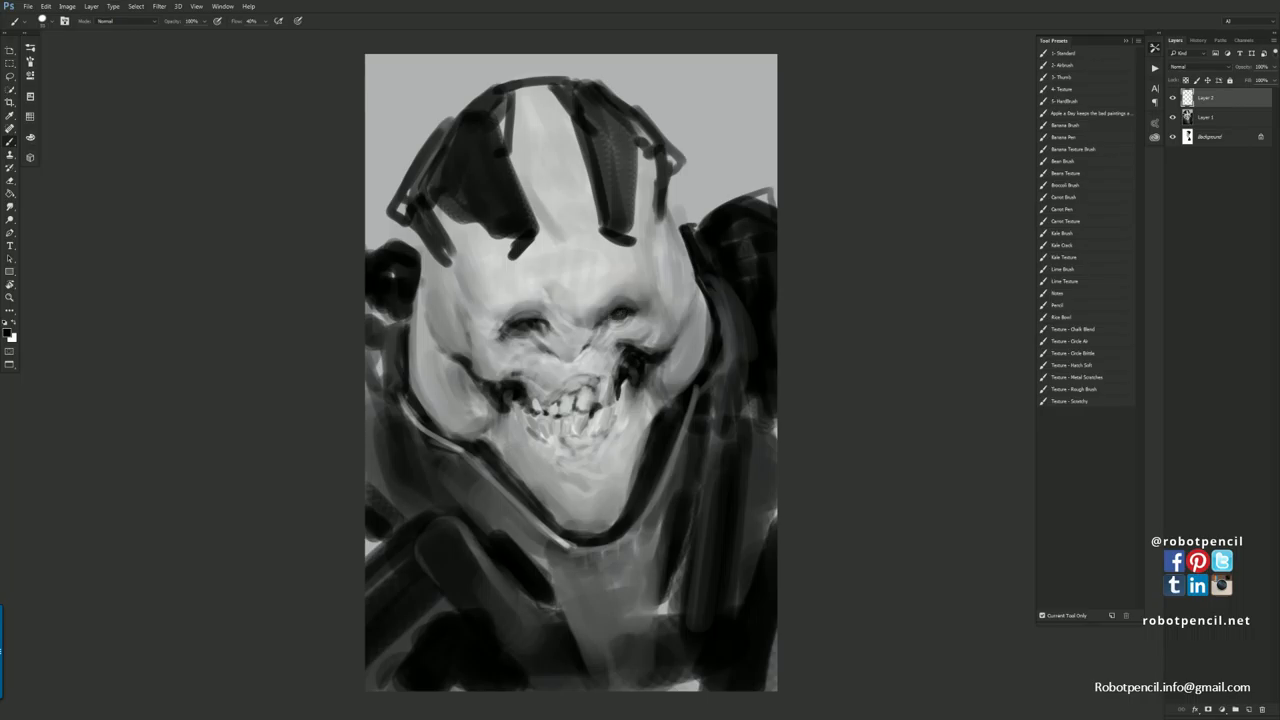
left_click_drag(525, 327, 534, 316)
mouse_move(620, 306)
left_mouse_down()
mouse_move(634, 304)
mouse_move(606, 332)
left_mouse_up()
Paint wrinkles beneath the eyes, beside the nose and above the upper teeth.
left_click(546, 338, "alt")
left_click_drag(541, 339, 534, 350)
left_click(550, 341, "alt")
key("d")
key("x")
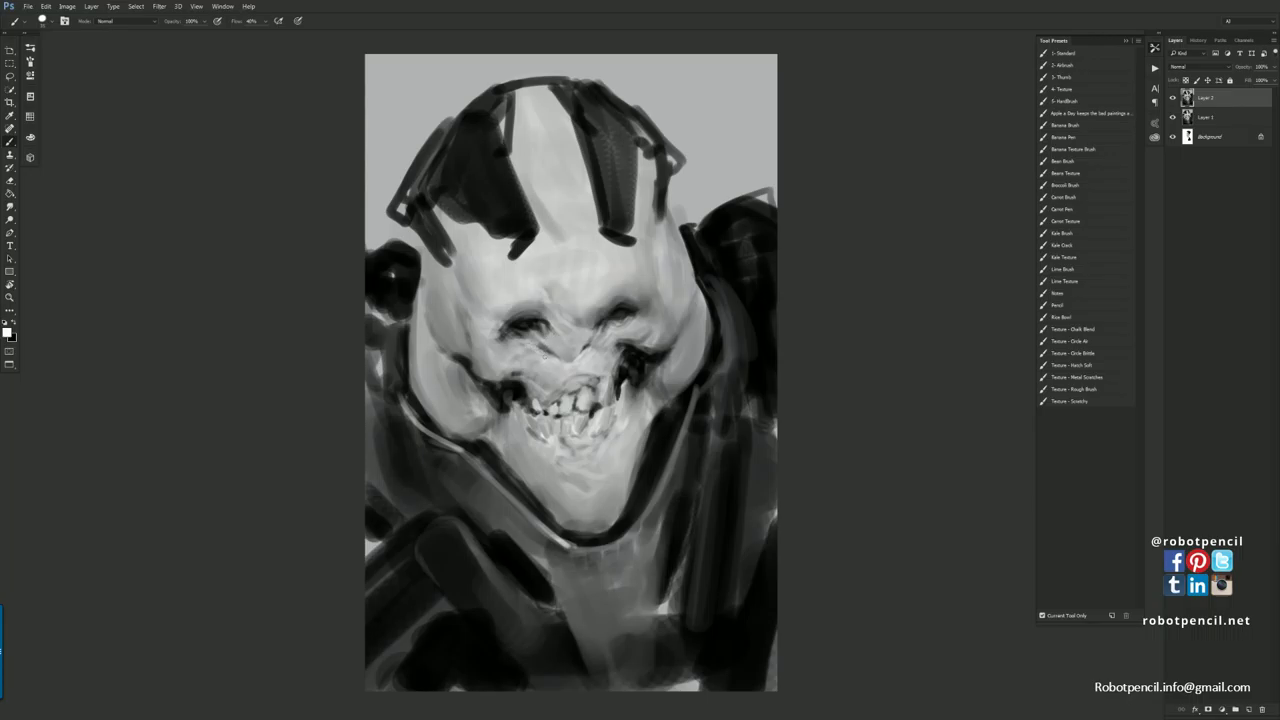
key("x")
left_click(527, 347, "alt")
left_click(626, 352, "alt")
left_click_drag(621, 350, 614, 350)
left_click_drag(564, 389, 535, 372)
Extend the helmet's side struts and join the forehead plates with a thin black band across the brow.
mouse_move(454, 256)
left_mouse_down()
mouse_move(452, 272)
mouse_move(448, 252)
left_mouse_up()
mouse_move(657, 214)
left_mouse_down()
mouse_move(665, 235)
mouse_move(660, 151)
mouse_move(654, 164)
left_mouse_up()
mouse_move(522, 240)
left_mouse_down()
mouse_move(576, 222)
mouse_move(609, 228)
mouse_move(587, 231)
mouse_move(584, 216)
mouse_move(610, 232)
mouse_move(601, 238)
mouse_move(638, 252)
left_mouse_up()
left_click(604, 239, "alt")
Flip the canvas horizontally and paint slim black slots with light outlines on the collar beside both cheeks.
key("ctrl+shift+h")
left_click(404, 377, "alt")
key("x")
mouse_move(420, 313)
left_mouse_down()
mouse_move(440, 278)
mouse_move(424, 300)
left_mouse_up()
left_click_drag(746, 328, 750, 408)
key("x")
mouse_move(440, 278)
left_mouse_down()
mouse_move(412, 334)
mouse_move(418, 318)
left_mouse_up()
left_click_drag(747, 339, 746, 390)
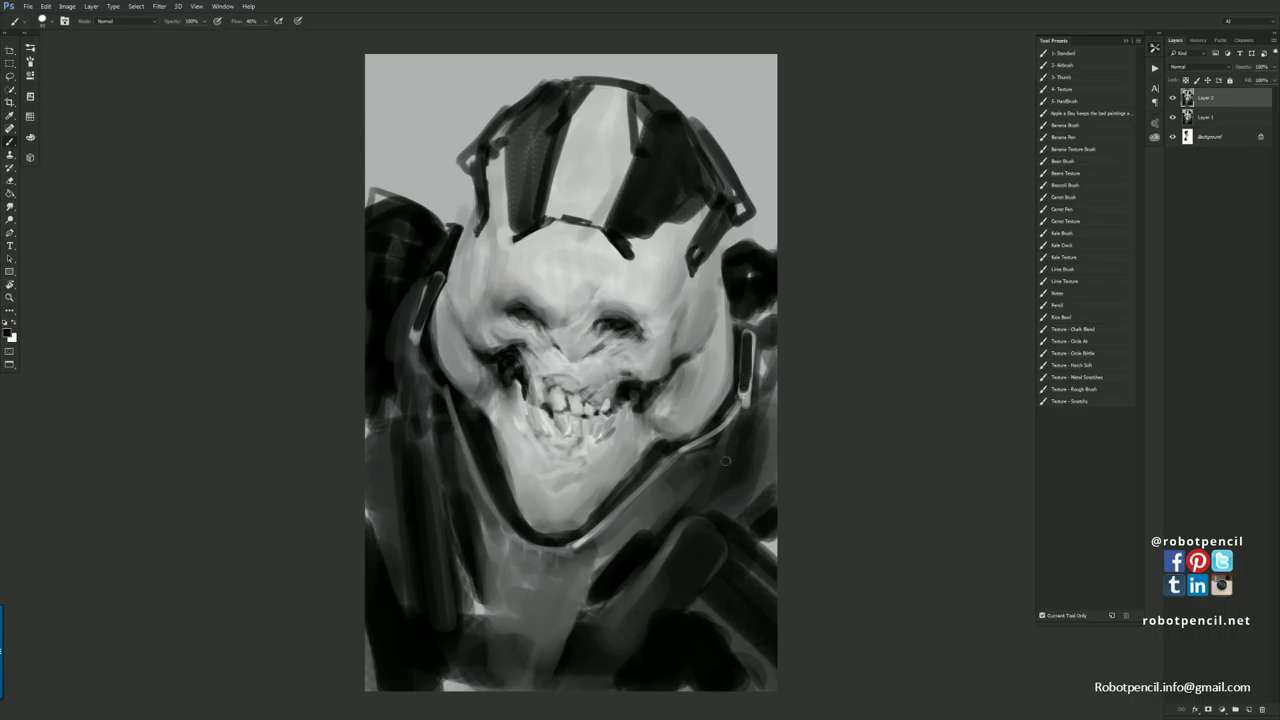
Touch up the dark shapes where the collar meets the helmet on both sides of the head.
left_click_drag(697, 515, 709, 467)
mouse_move(450, 185)
left_mouse_down()
mouse_move(483, 157)
mouse_move(468, 184)
left_mouse_up()
mouse_move(746, 201)
left_mouse_down()
mouse_move(738, 210)
mouse_move(746, 201)
left_mouse_up()
Sample a dark grey, enlarge the brush and simplify the left torso and lower-right shoulder with broad strokes.
left_click(432, 421, "alt")
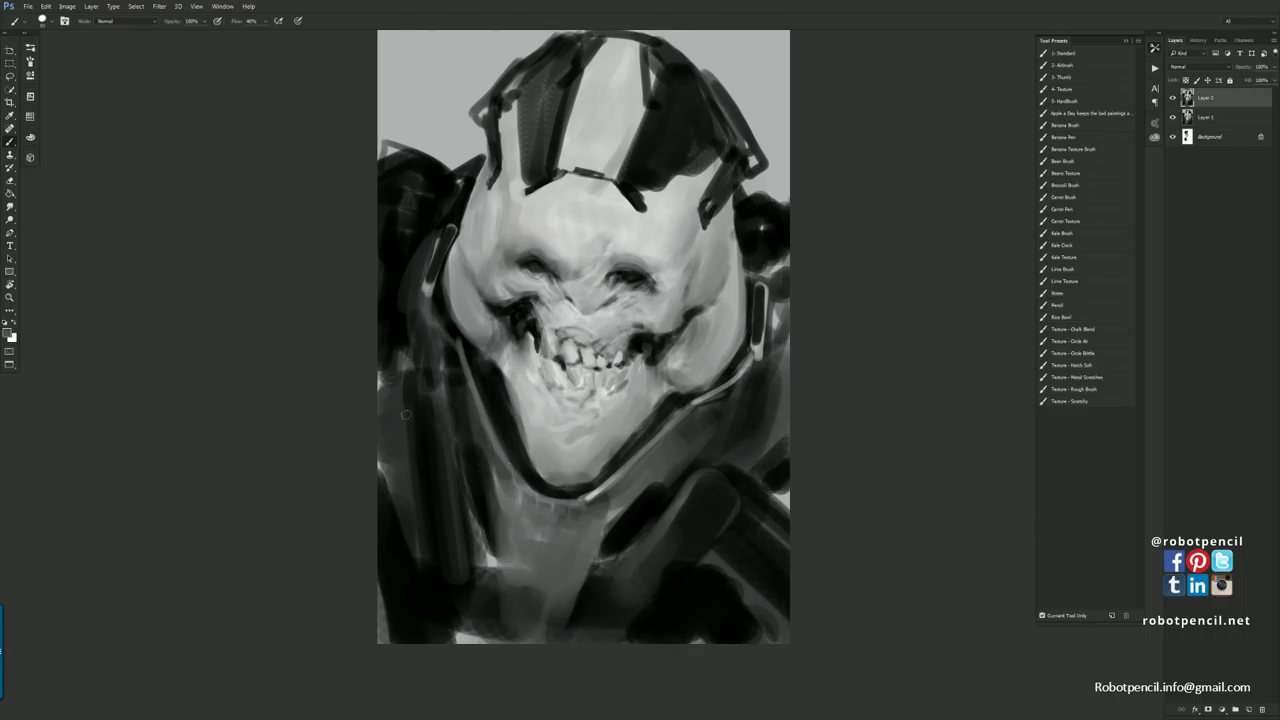
key("bracketright")
key("bracketright")
key("bracketright")
key("bracketright")
key("bracketright")
key("bracketright")
mouse_move(390, 434)
left_mouse_down()
mouse_move(377, 439)
mouse_move(400, 600)
left_mouse_up()
left_click_drag(400, 520, 410, 630)
mouse_move(780, 480)
left_mouse_down()
mouse_move(695, 633)
mouse_move(777, 534)
mouse_move(672, 644)
mouse_move(820, 528)
left_mouse_up()
mouse_move(740, 640)
left_mouse_down()
mouse_move(831, 554)
mouse_move(717, 662)
left_mouse_up()
left_click_drag(717, 662, 840, 511)
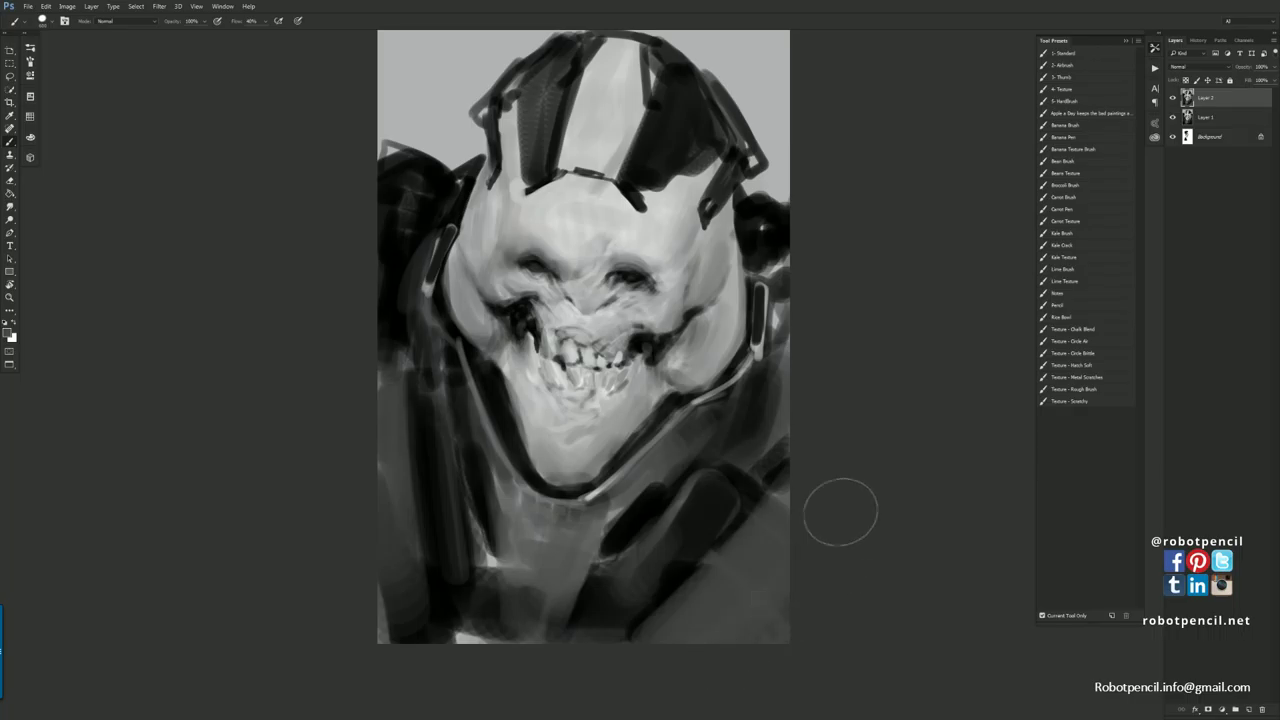
Darken the torso's lower areas with broad strokes and repaint the chest below the neck in sampled grey.
mouse_move(358, 367)
left_mouse_down()
mouse_move(385, 612)
mouse_move(395, 540)
mouse_move(411, 627)
mouse_move(382, 400)
left_mouse_up()
left_click_drag(748, 560, 649, 666)
left_click_drag(743, 603, 676, 687)
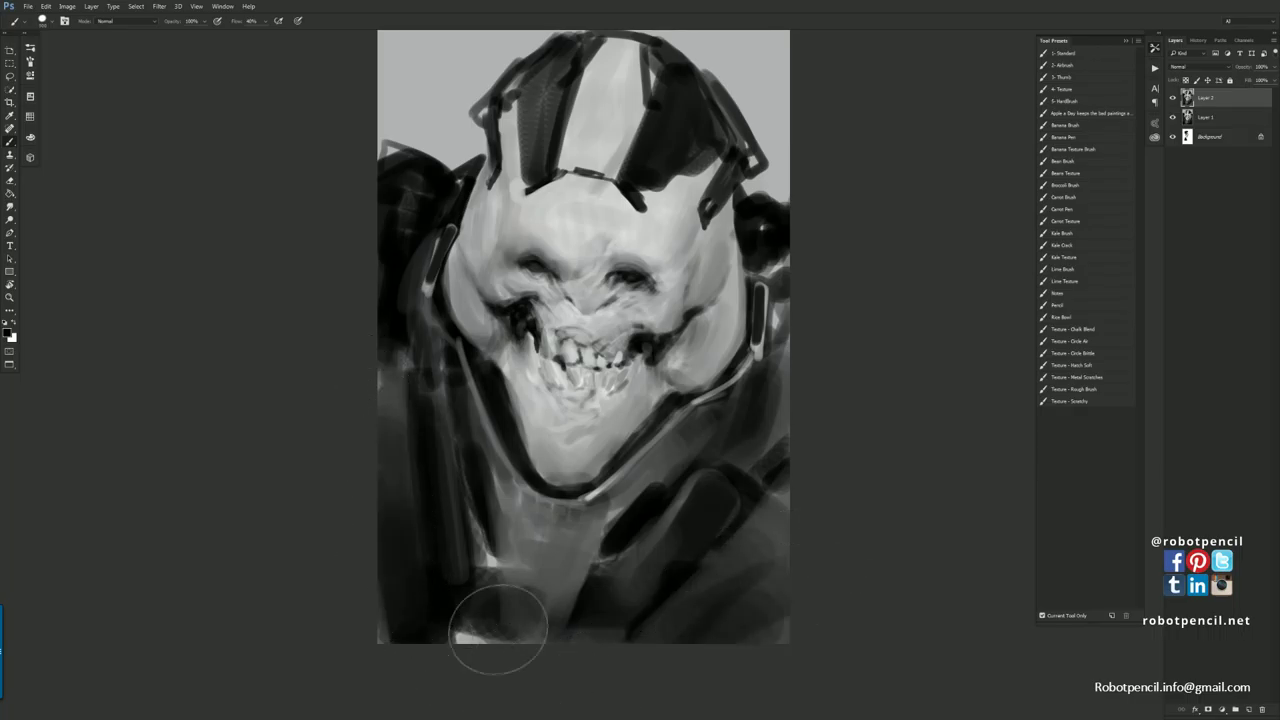
left_click_drag(498, 632, 556, 537)
left_click_drag(556, 537, 531, 657)
mouse_move(727, 594)
left_mouse_down()
mouse_move(634, 683)
mouse_move(409, 543)
mouse_move(391, 503)
mouse_move(467, 534)
mouse_move(536, 646)
left_mouse_up()
left_click(546, 565, "alt")
mouse_move(546, 567)
left_mouse_down()
mouse_move(537, 642)
mouse_move(529, 603)
mouse_move(507, 661)
left_mouse_up()
Shrink the brush and draw thin light angular wires from both collar slots down to the collar's rim.
key("bracketleft")
key("bracketleft")
key("bracketleft")
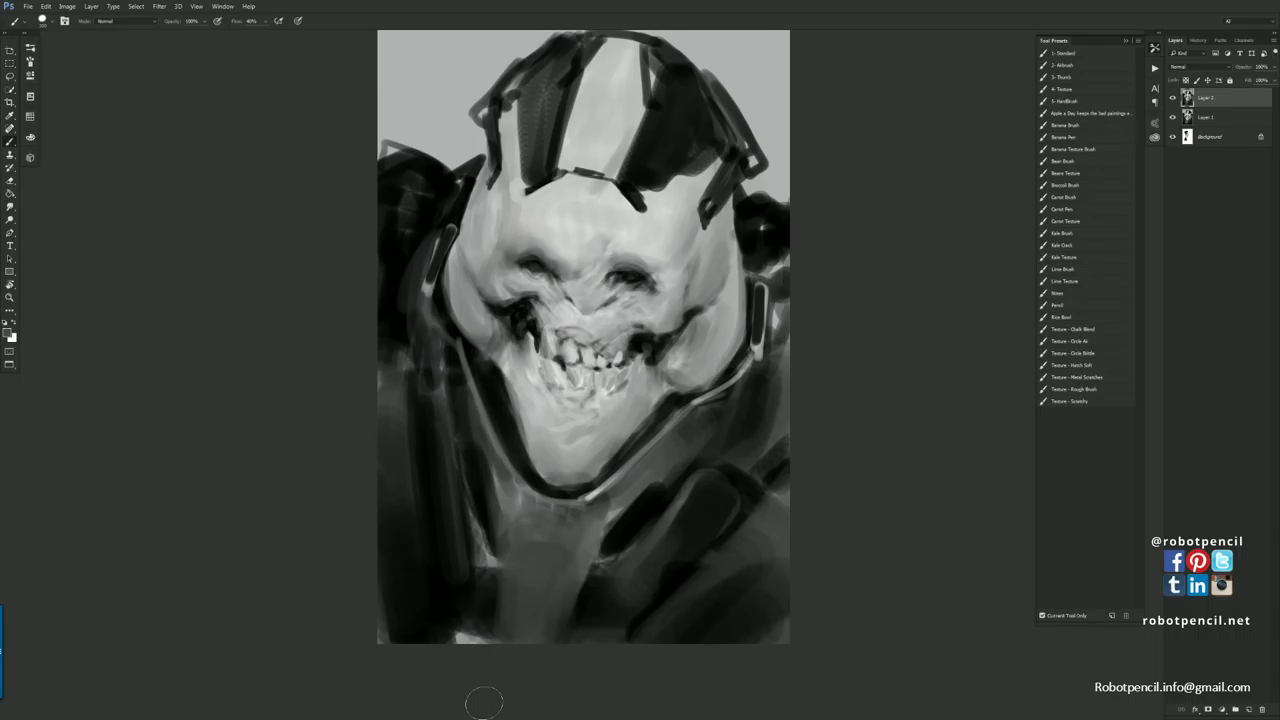
left_click(421, 298, "alt")
key("bracketleft")
key("bracketleft")
key("bracketleft")
key("bracketleft")
key("bracketleft")
left_click_drag(431, 292, 422, 291)
mouse_move(750, 350)
left_mouse_down()
mouse_move(760, 384)
mouse_move(708, 406)
left_mouse_up()
left_click(770, 283, "alt")
mouse_move(442, 252)
left_mouse_down()
mouse_move(412, 325)
mouse_move(448, 356)
left_mouse_up()
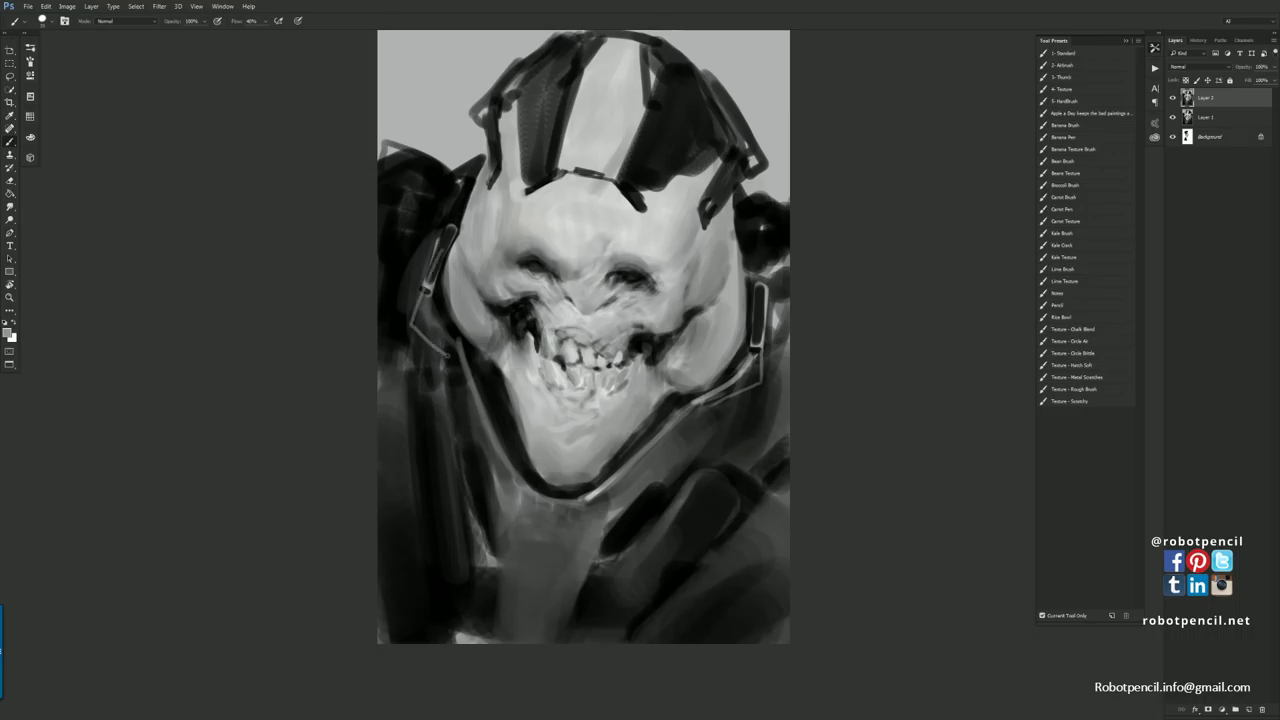
Add second wire strands and small light connector blocks where the wires meet the collar on both sides.
left_click_drag(432, 290, 460, 364)
mouse_move(696, 410)
left_mouse_down()
mouse_move(763, 380)
mouse_move(714, 397)
left_mouse_up()
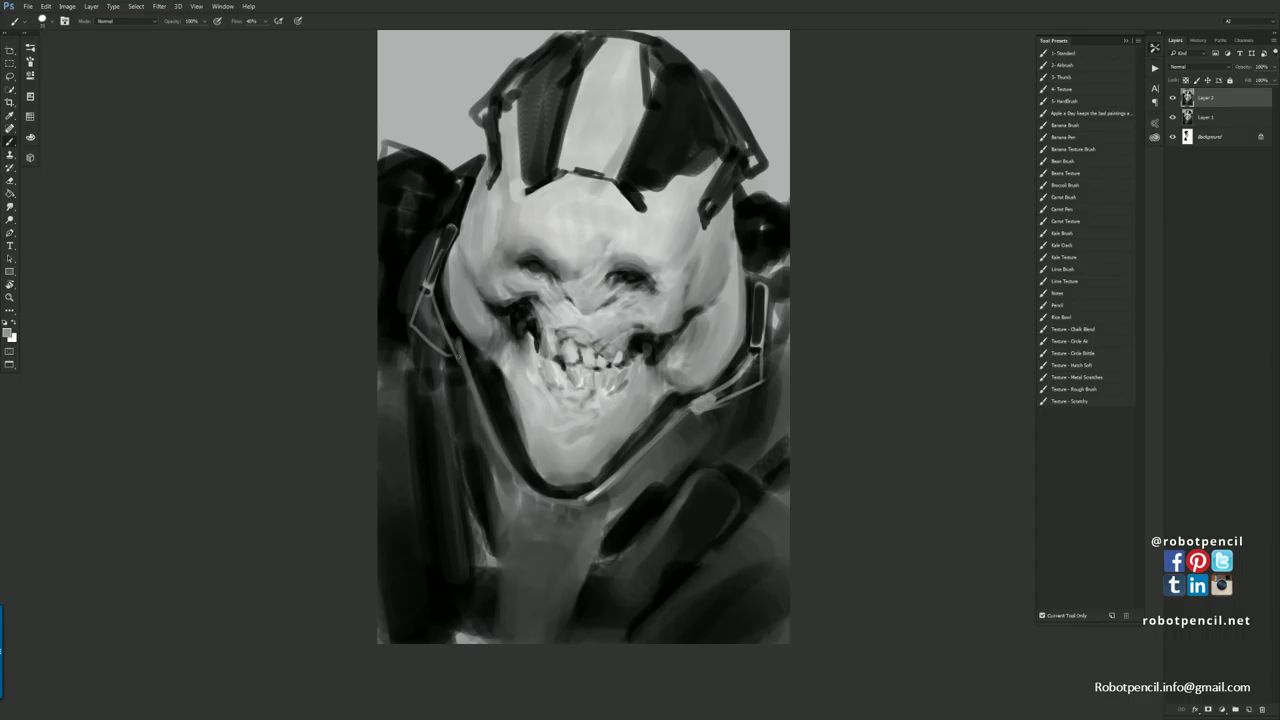
left_click_drag(441, 351, 457, 365)
Draw a thin curved cable along the outer collar on each side of the head.
left_click_drag(468, 182, 412, 262)
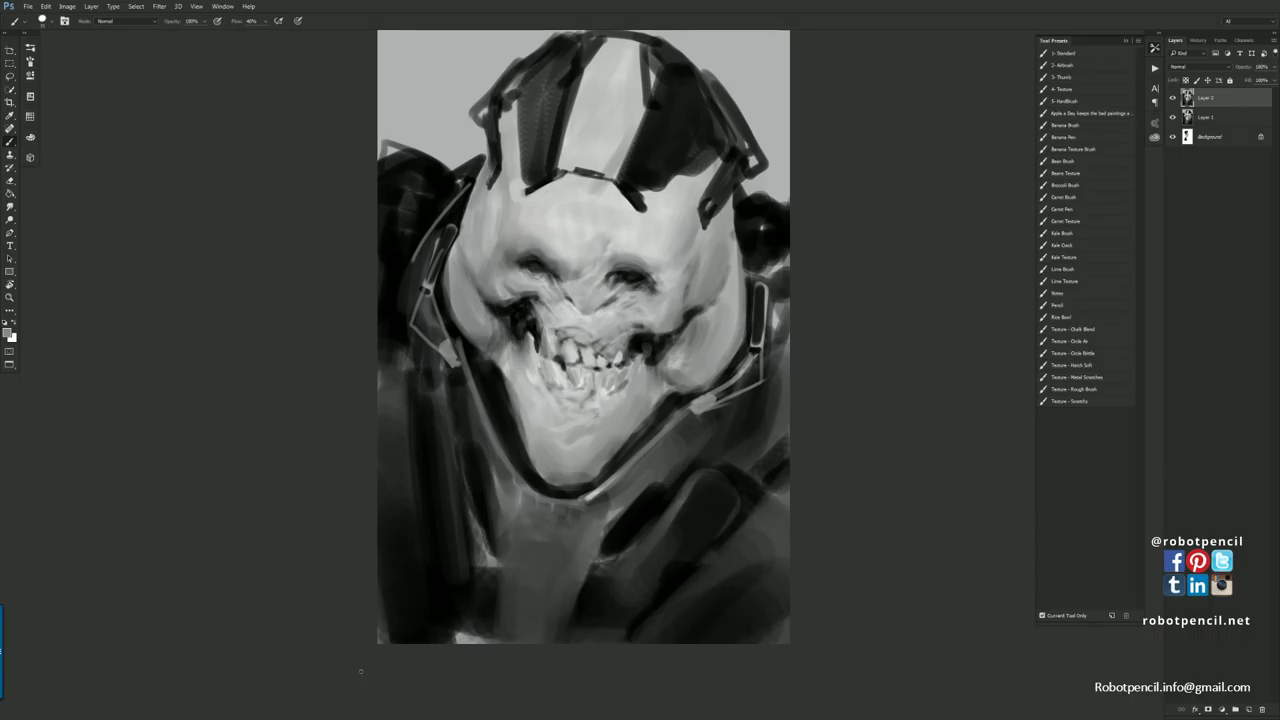
left_click_drag(750, 209, 778, 300)
left_click(762, 228, "alt")
left_click_drag(757, 220, 778, 284)
mouse_move(751, 210)
left_mouse_down()
mouse_move(779, 310)
mouse_move(779, 297)
left_mouse_up()
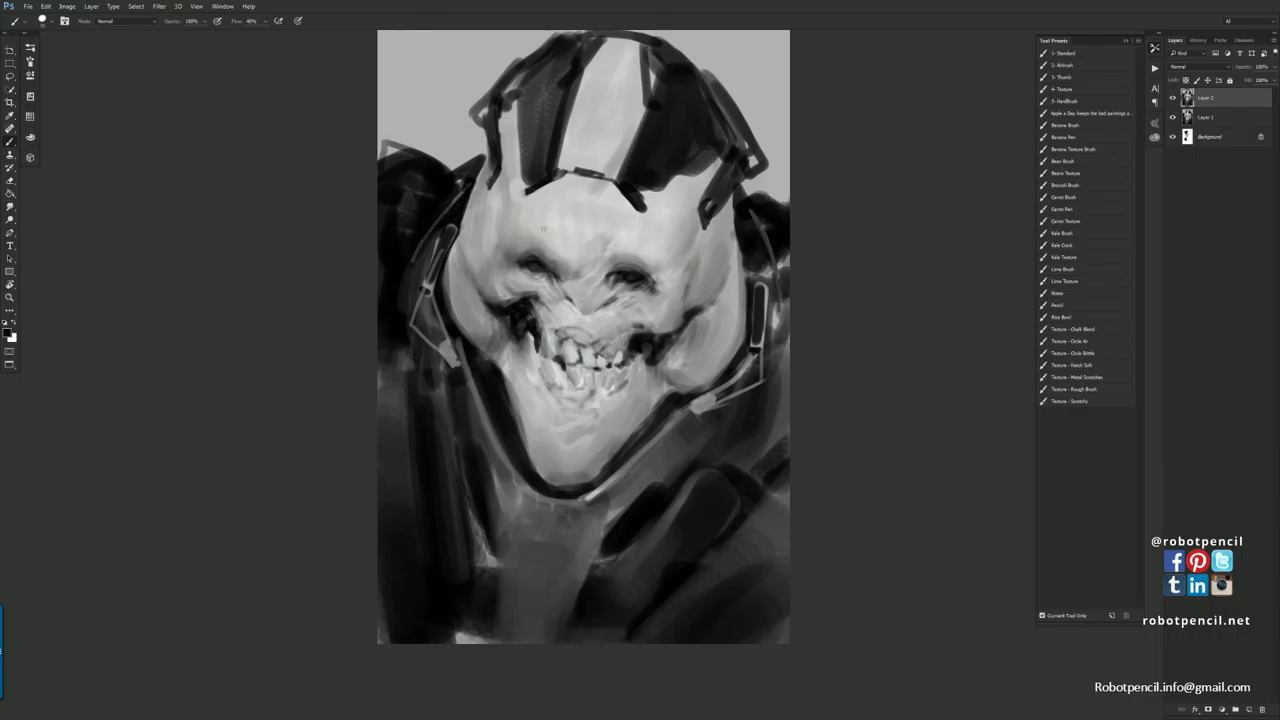
Flip the canvas, mark short black ticks on the collar rim below the chin and add grey strokes along the rim.
scroll(663, 487, "down", 1)
scroll(663, 487, "up", 2)
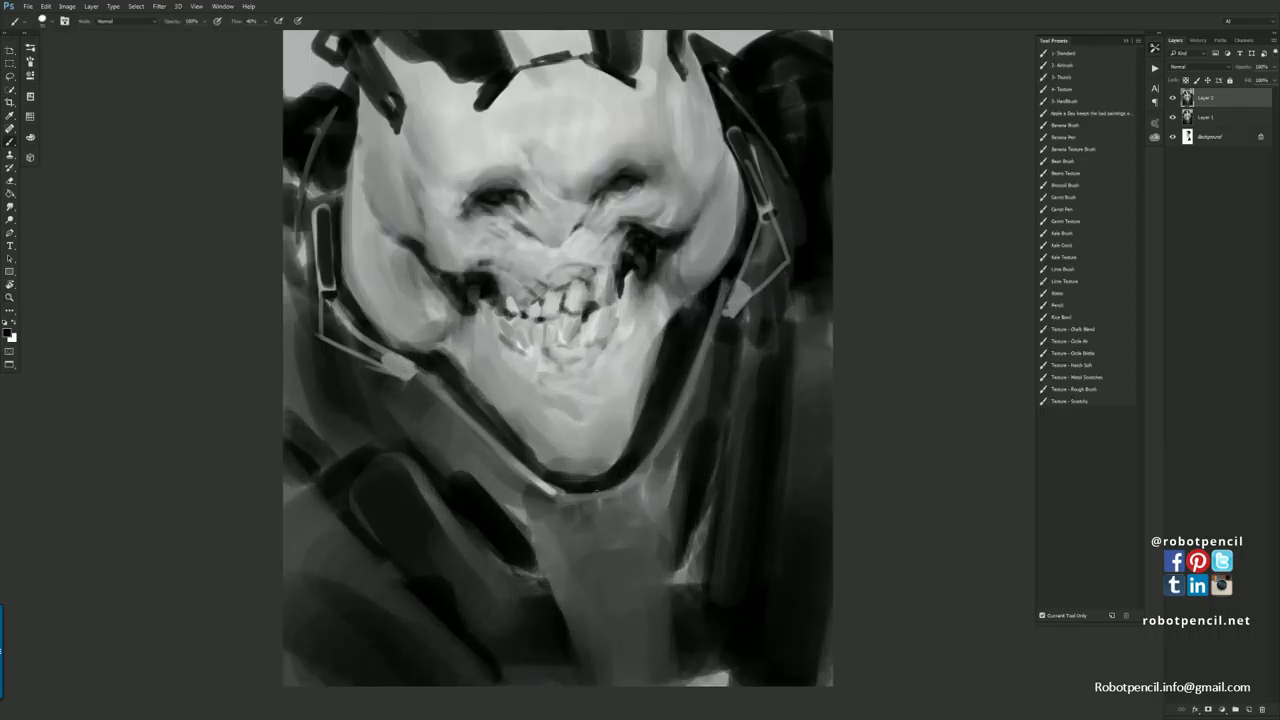
left_click_drag(542, 490, 551, 482)
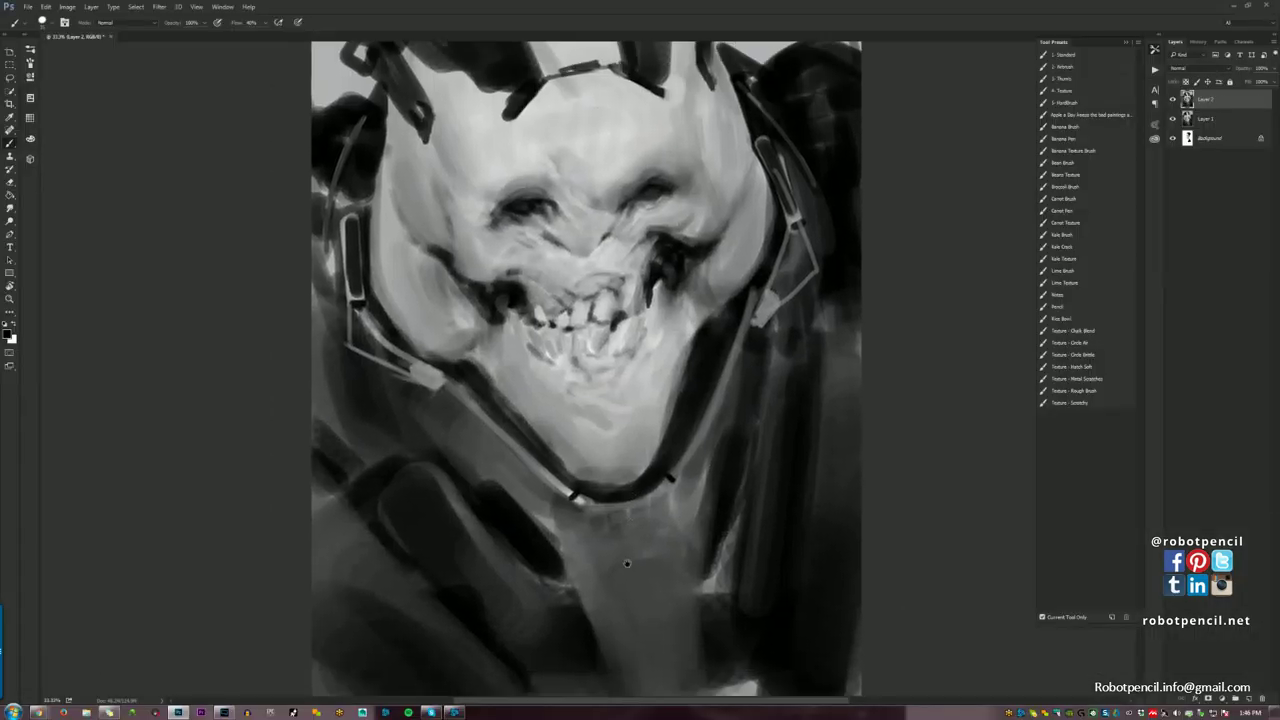
left_click_drag(627, 564, 606, 520)
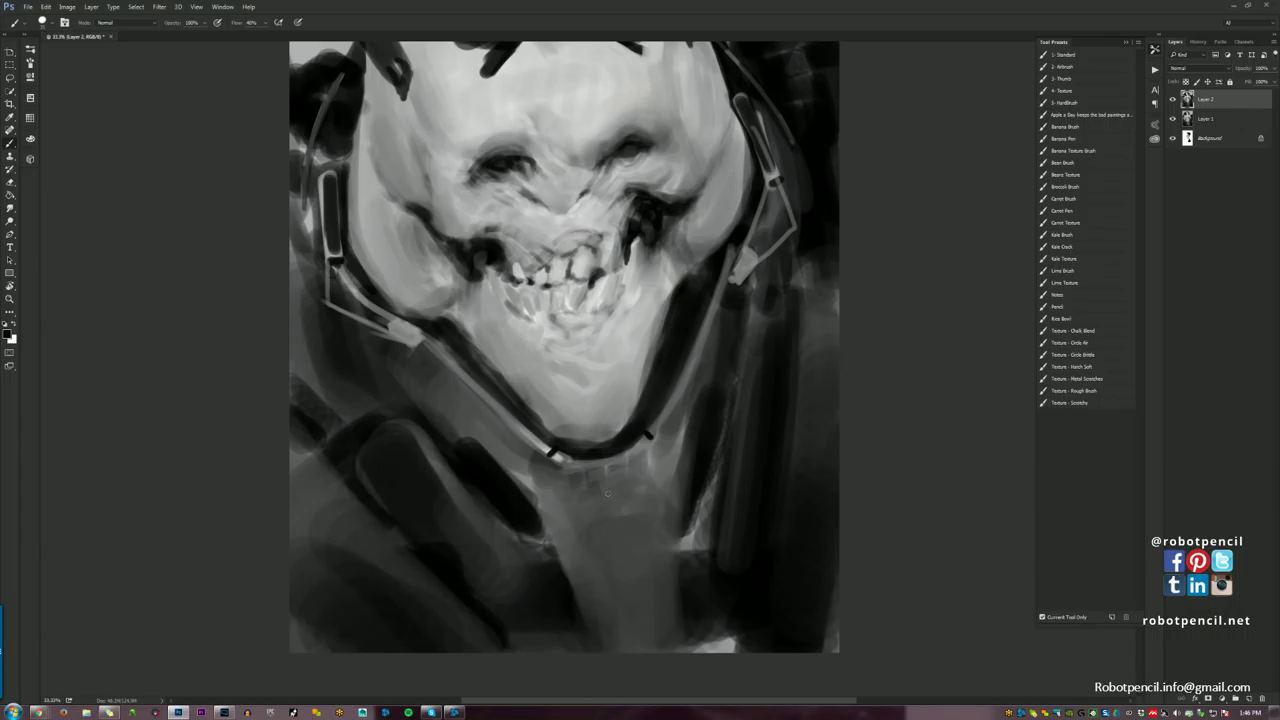
left_click_drag(607, 352, 669, 457)
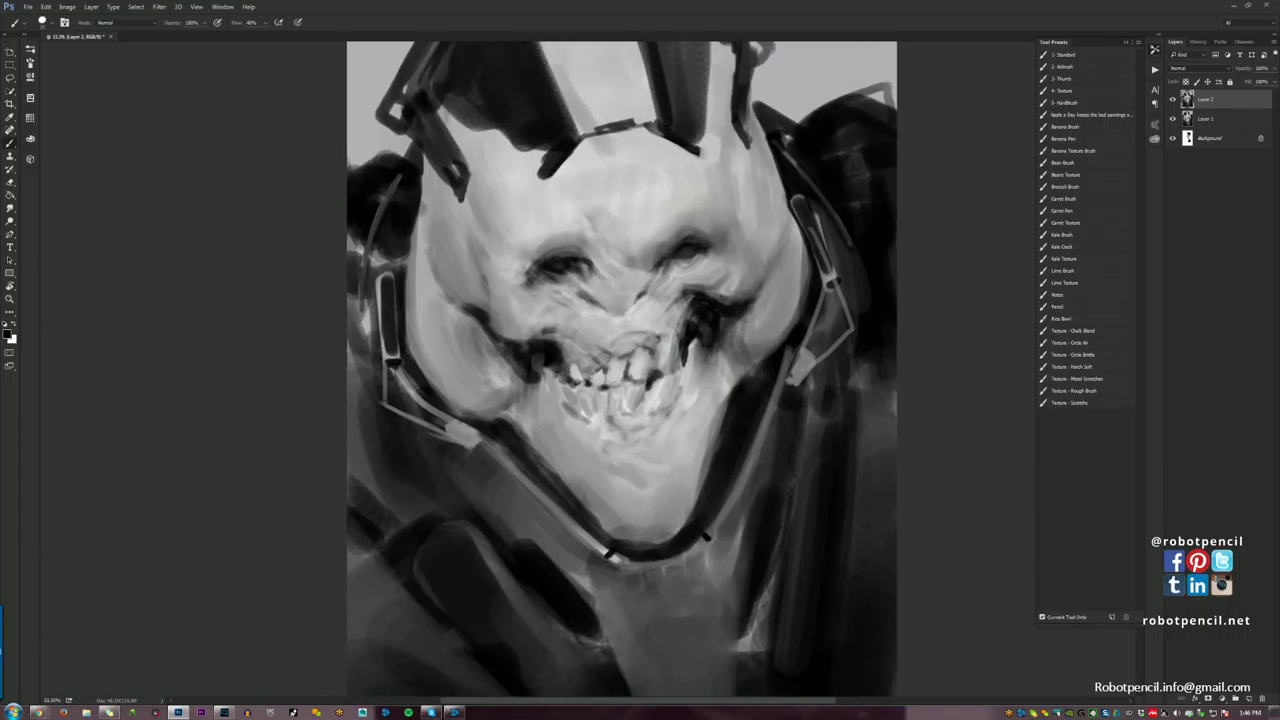
mouse_move(503, 439)
left_mouse_down()
mouse_move(608, 537)
mouse_move(670, 546)
left_mouse_up()
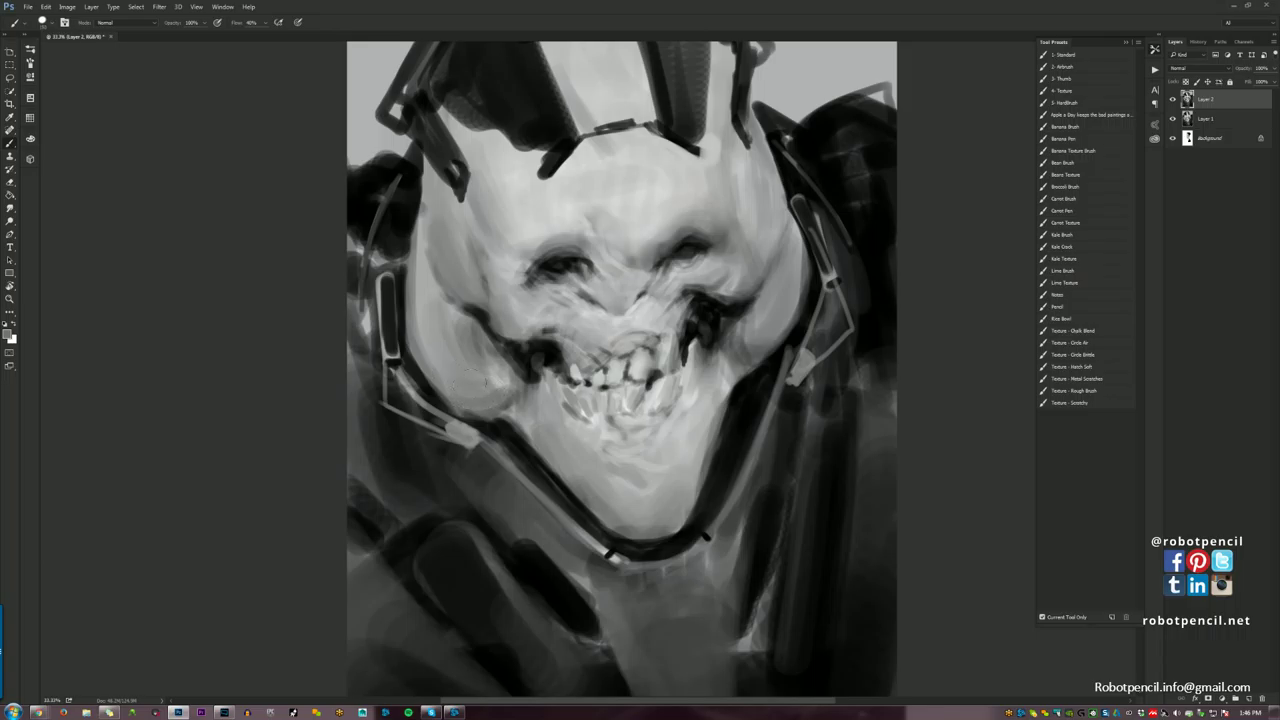
Soften the skull's temples on both sides with short light grey strokes.
left_click_drag(680, 298, 676, 350)
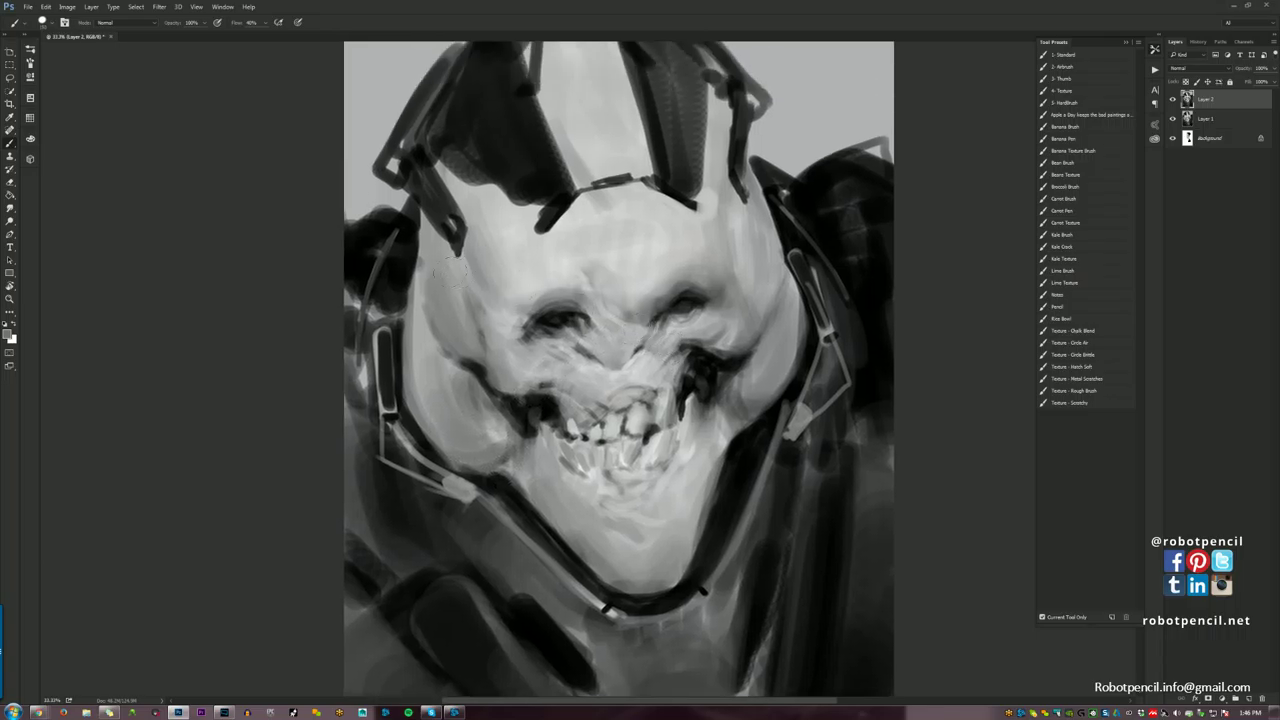
left_click_drag(479, 292, 491, 342)
mouse_move(730, 265)
left_mouse_down()
mouse_move(723, 318)
mouse_move(729, 294)
left_mouse_up()
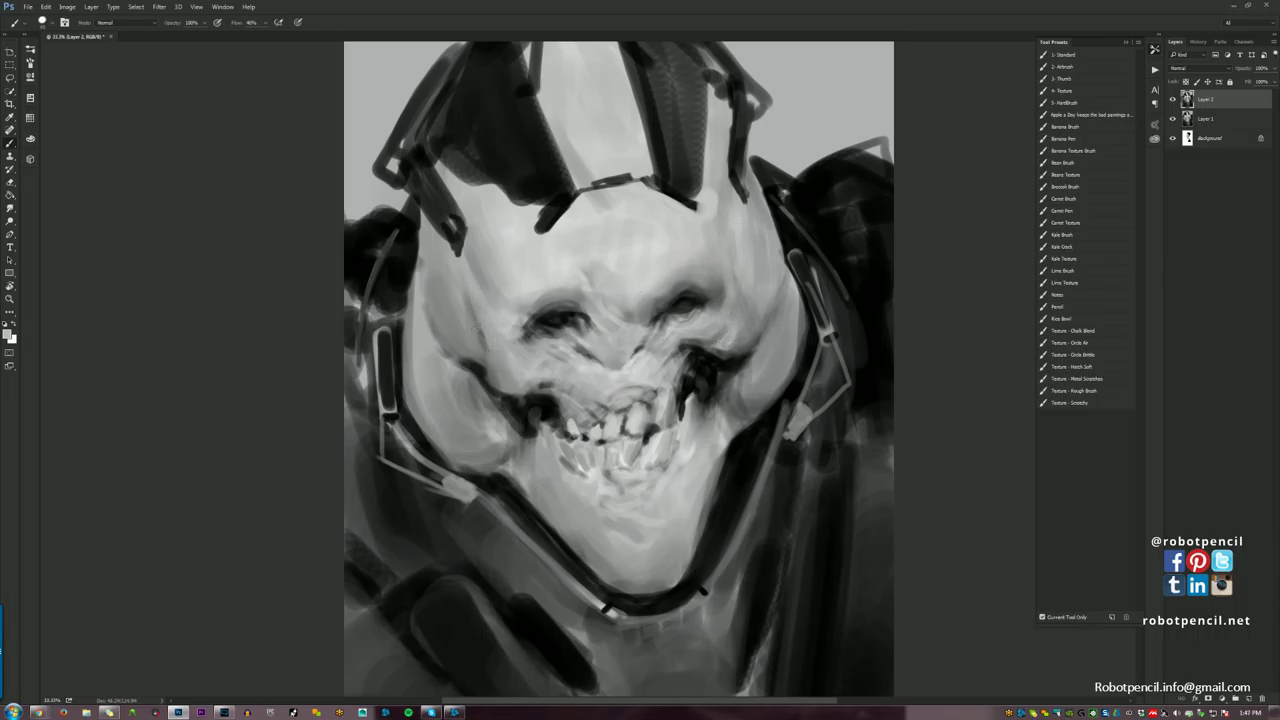
left_click_drag(462, 295, 478, 333)
Add a new layer filled with light grey and make a circular selection above its centre for a sphere study.
key("ctrl+shift+alt+n")
key("g")
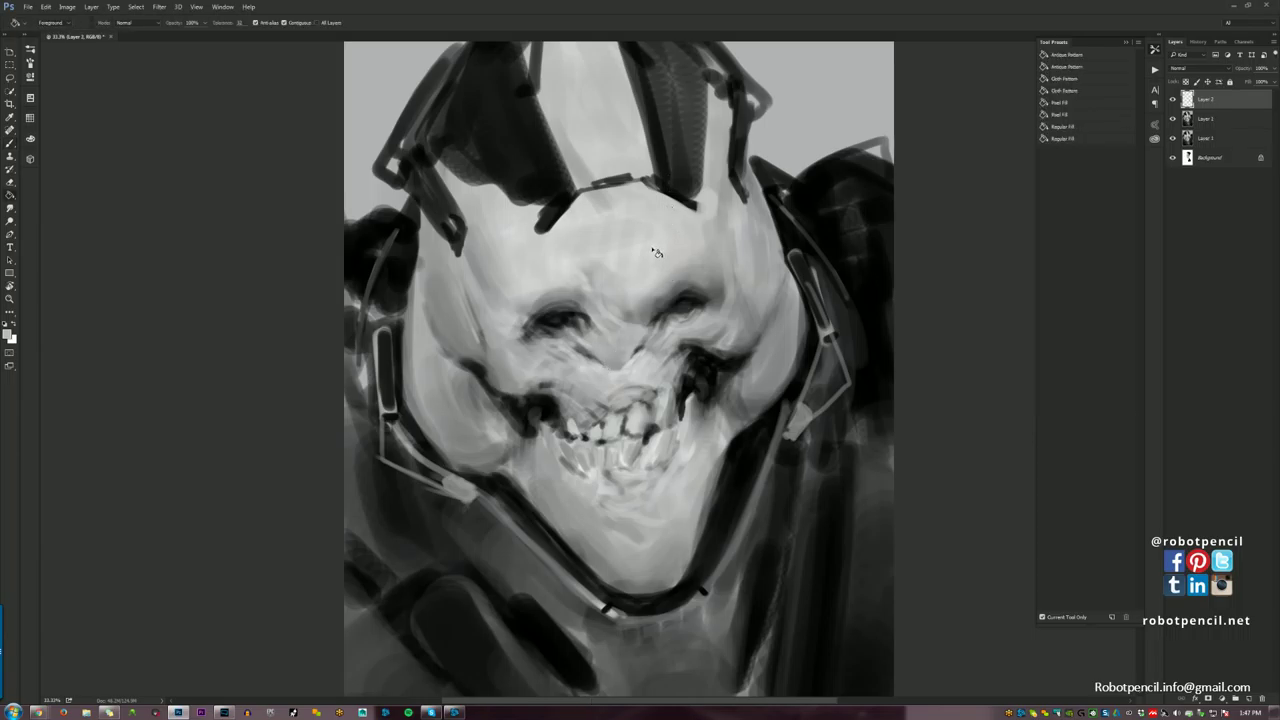
left_click(626, 375)
key("m")
left_click_drag(568, 206, 711, 349)
key("b")
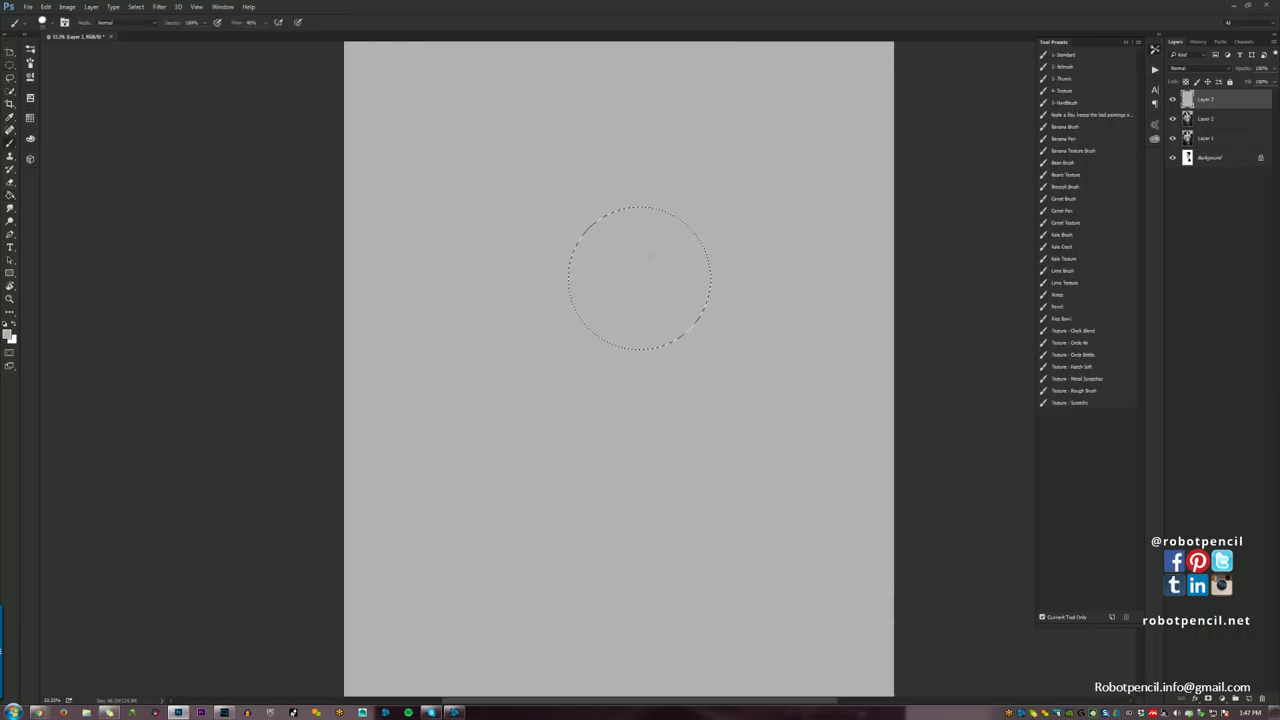
Reset the colours, enlarge the brush and fill the circular selection with black on a separate new layer.
key("d")
key("bracketright")
key("bracketright")
key("bracketright")
key("bracketright")
key("bracketright")
key("bracketright")
key("bracketright")
key("bracketright")
key("bracketright")
key("bracketright")
mouse_move(668, 224)
left_mouse_down()
mouse_move(717, 243)
mouse_move(634, 383)
left_mouse_up()
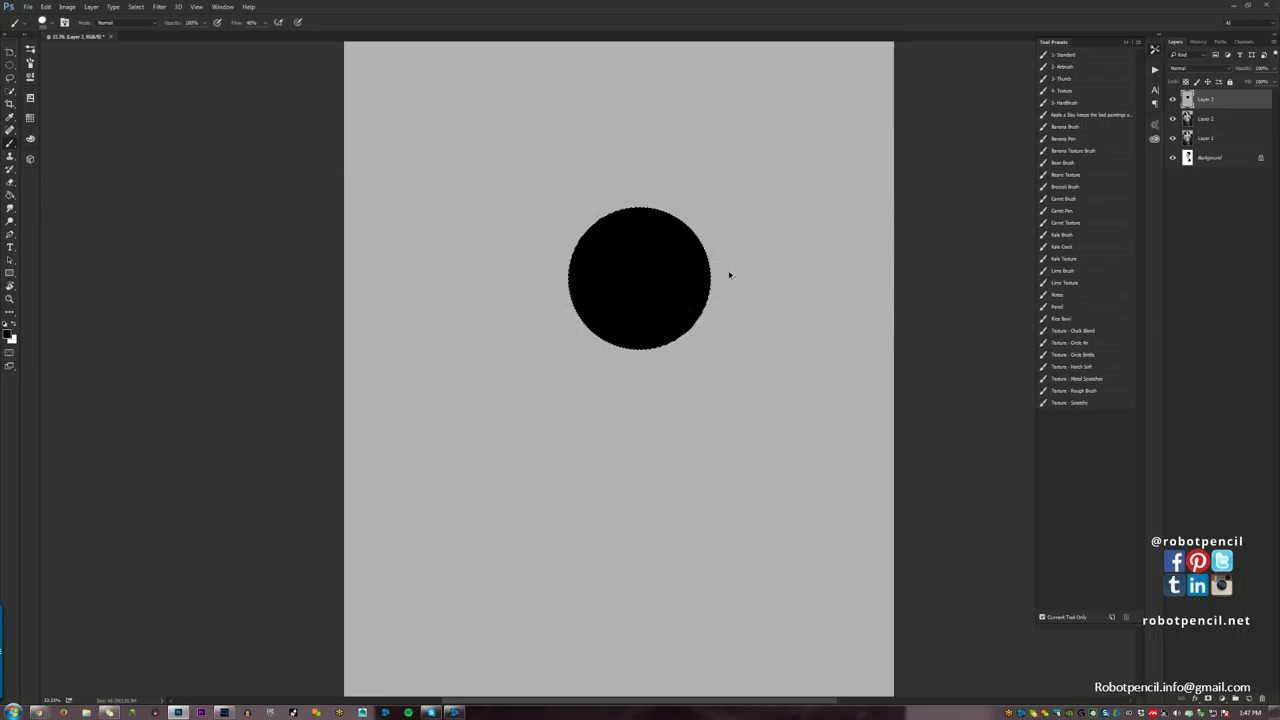
key("ctrl+shift+alt+n")
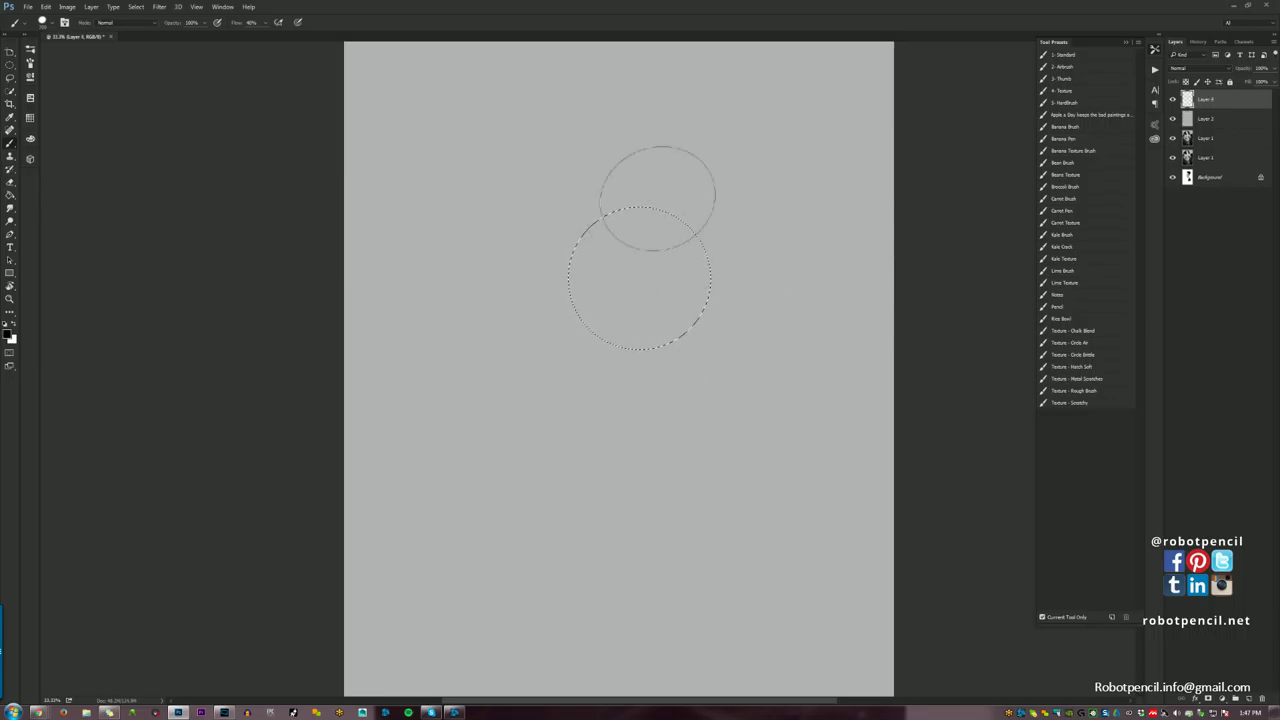
mouse_move(651, 171)
left_mouse_down()
mouse_move(654, 218)
mouse_move(714, 286)
left_mouse_up()
Paint the sphere's upper-right side white and its lower-left shadow side with sampled grey bounce light.
key("x")
mouse_move(686, 214)
left_mouse_down()
mouse_move(645, 206)
mouse_move(683, 253)
mouse_move(740, 281)
left_mouse_up()
mouse_move(615, 202)
left_mouse_down()
mouse_move(726, 300)
mouse_move(677, 291)
mouse_move(683, 279)
left_mouse_up()
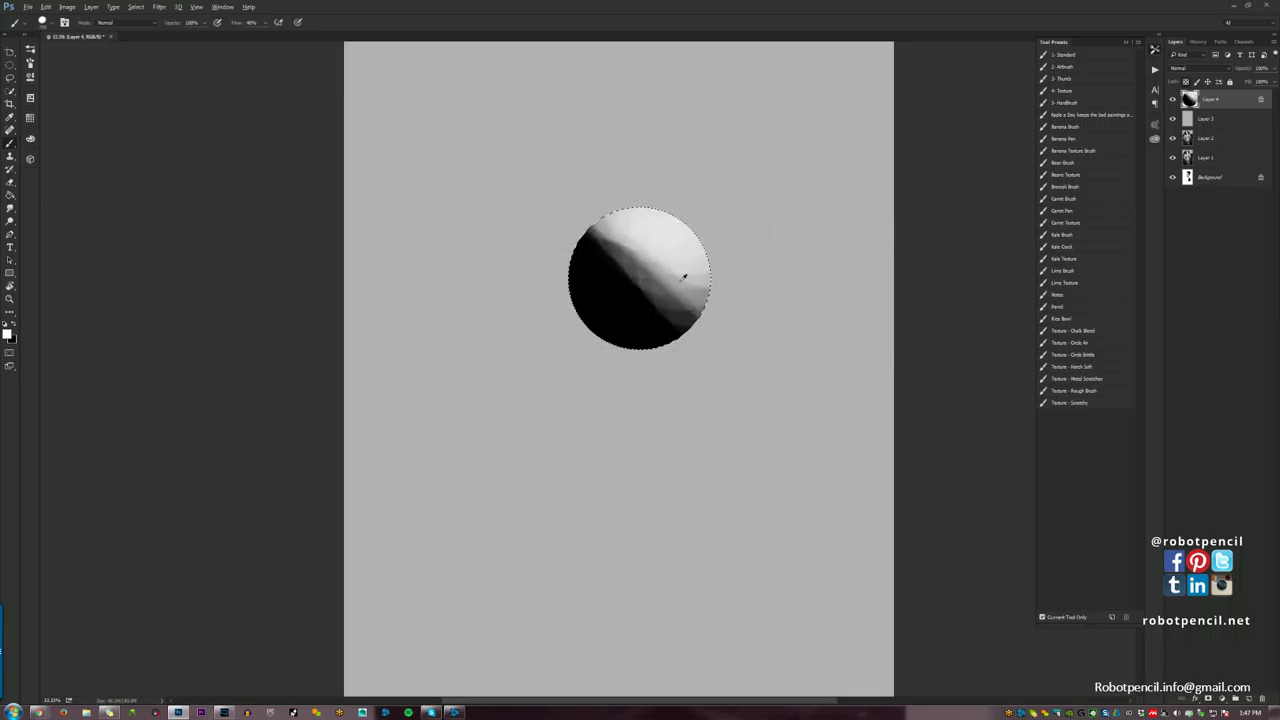
left_click(683, 279, "alt")
left_click_drag(613, 249, 690, 330)
mouse_move(592, 285)
left_mouse_down()
mouse_move(683, 377)
mouse_move(686, 350)
left_mouse_up()
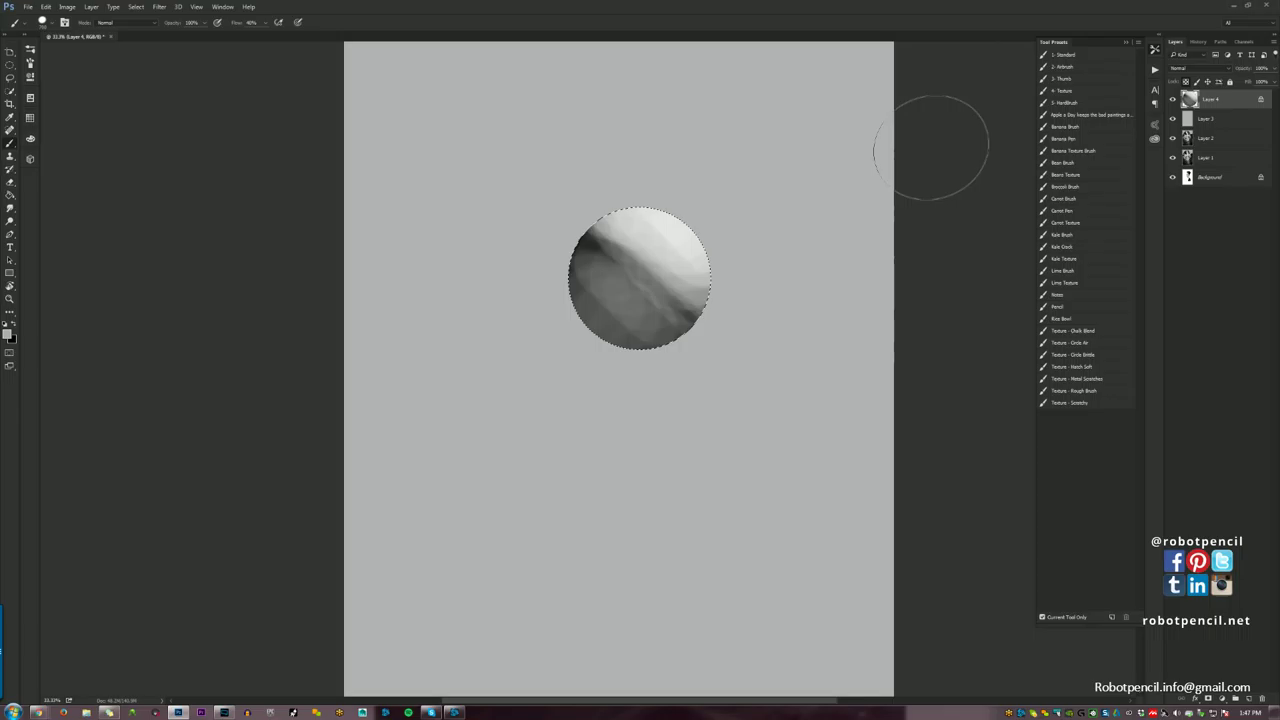
Switch to the Airbrush preset, enlarge it and darken the sphere's lower shadow side with a sampled dark tone.
left_click(1088, 69)
left_click(600, 243, "alt")
key("bracketright")
key("bracketright")
key("bracketright")
left_click_drag(582, 289, 688, 345)
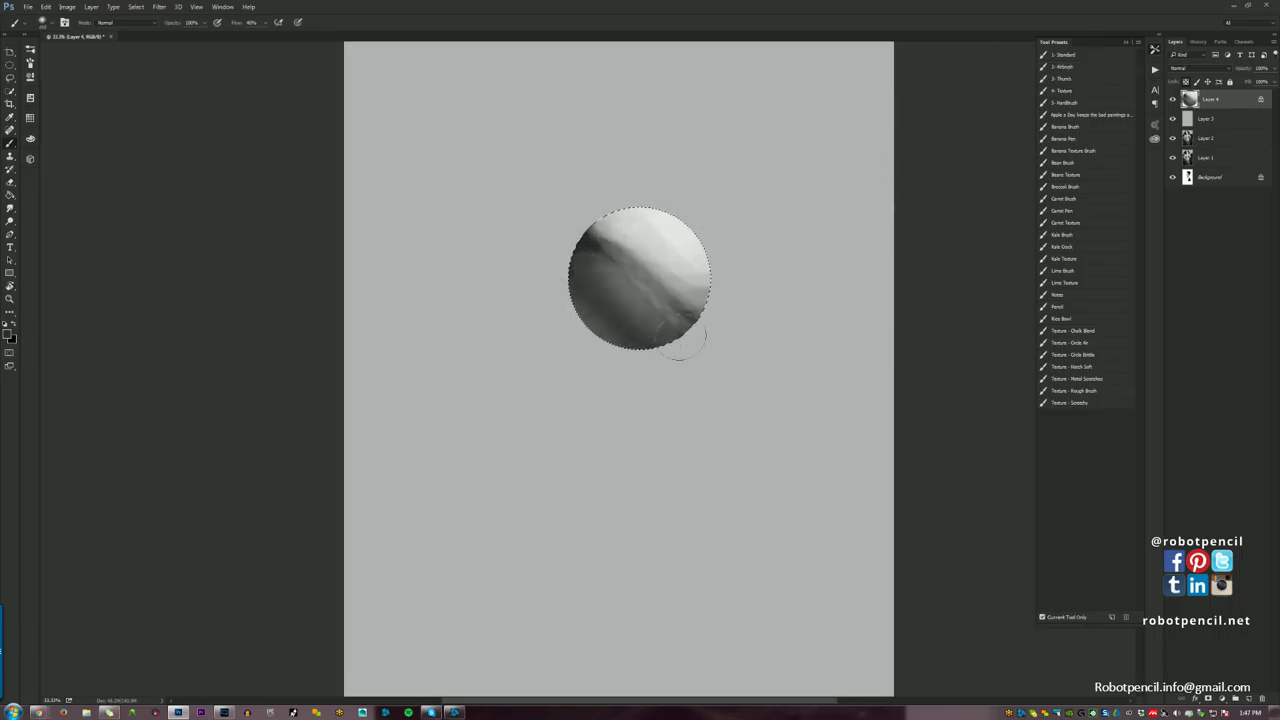
Blend the sphere's light side and shadow edge with tones sampled from each area.
left_click(682, 240, "alt")
left_click(591, 262, "alt")
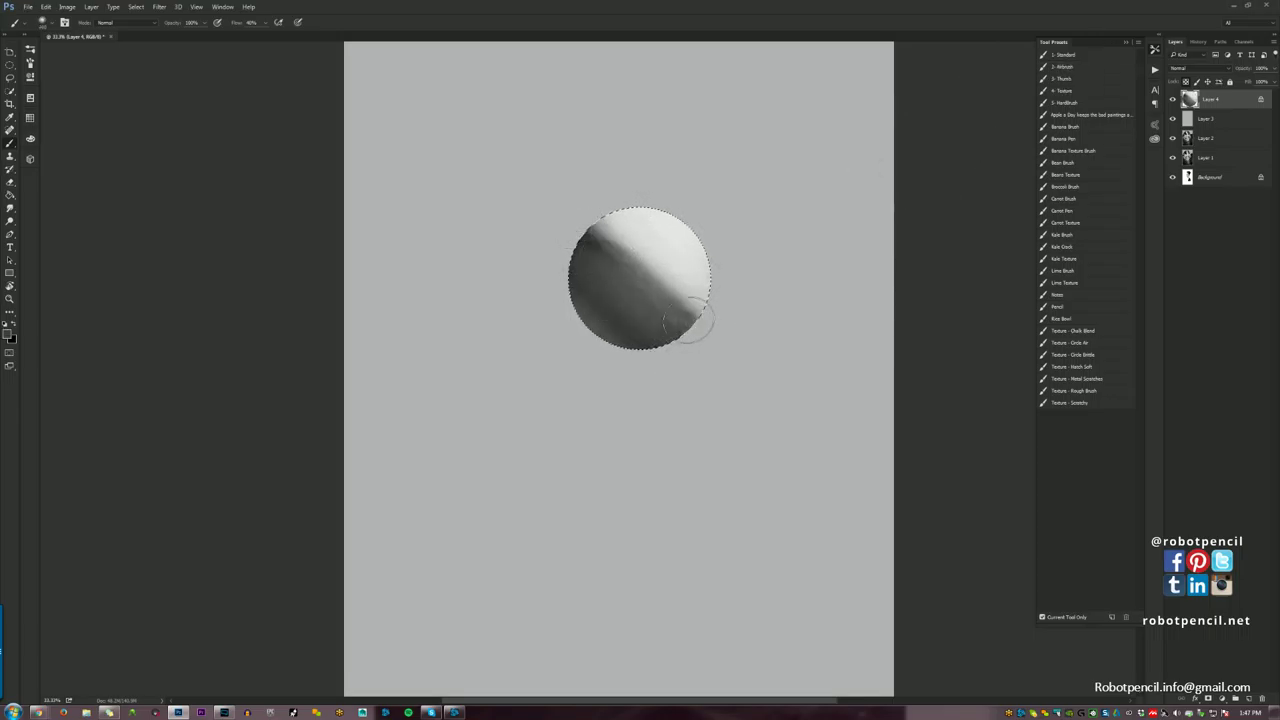
left_click(684, 279, "alt")
mouse_move(630, 232)
left_mouse_down()
mouse_move(726, 320)
mouse_move(651, 237)
mouse_move(703, 334)
left_mouse_up()
left_click(594, 308, "alt")
left_click_drag(600, 324, 565, 250)
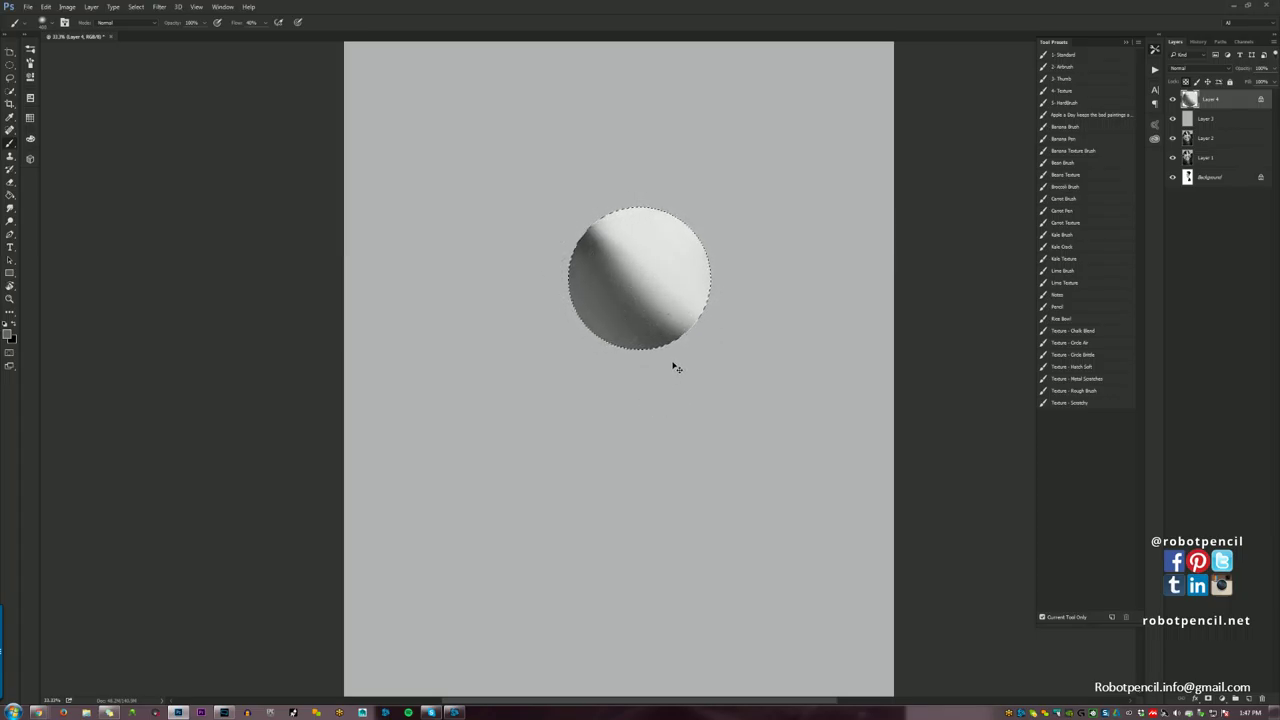
Deselect the circle and repaint the sphere's lit side with sampled light grey.
key("ctrl+d")
mouse_move(577, 246)
left_mouse_down()
mouse_move(688, 342)
mouse_move(678, 307)
mouse_move(704, 304)
mouse_move(714, 271)
left_mouse_up()
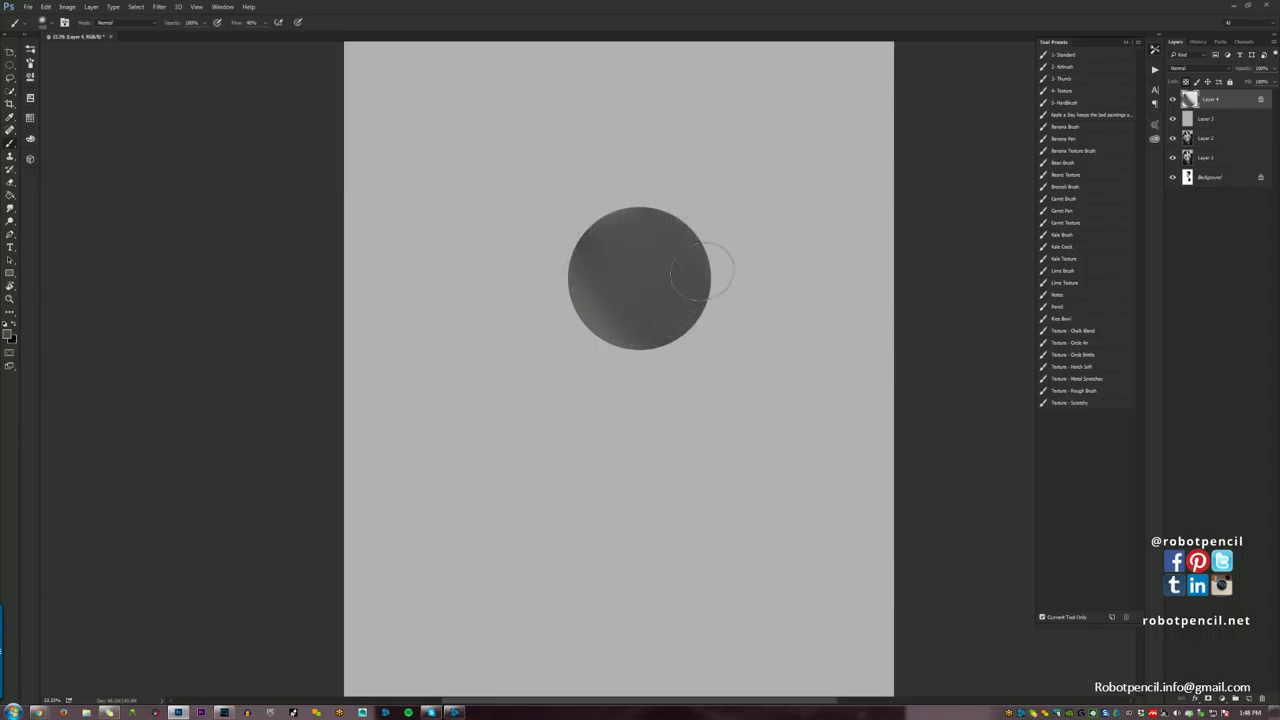
key("ctrl+z")
left_click(680, 248, "alt")
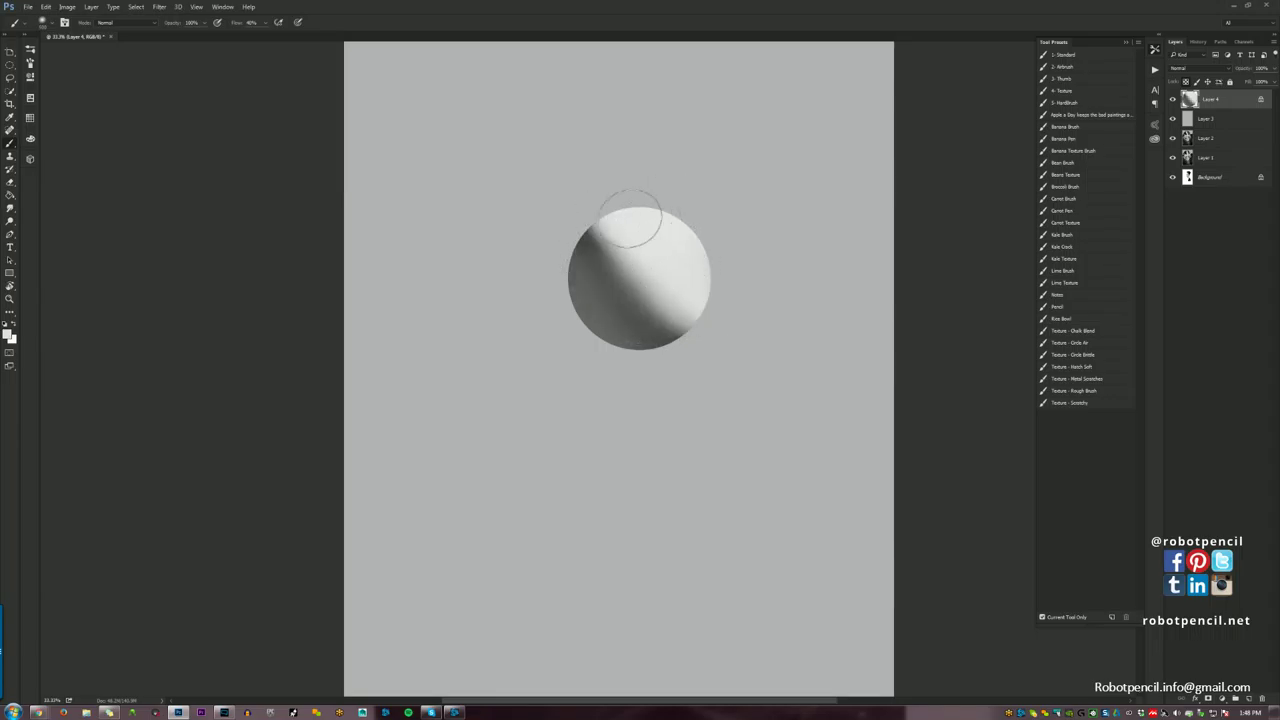
mouse_move(631, 218)
left_mouse_down()
mouse_move(705, 300)
mouse_move(659, 303)
mouse_move(635, 193)
mouse_move(691, 307)
left_mouse_up()
left_click(691, 307, "alt")
mouse_move(638, 260)
left_mouse_down()
mouse_move(680, 228)
mouse_move(682, 316)
left_mouse_up()
Soften the sphere's shadow with sampled grey, and touch its lower-left edge with black and white.
left_click(577, 283, "alt")
mouse_move(580, 280)
left_mouse_down()
mouse_move(591, 196)
mouse_move(622, 302)
left_mouse_up()
left_click_drag(596, 232, 628, 308)
left_click_drag(612, 257, 648, 322)
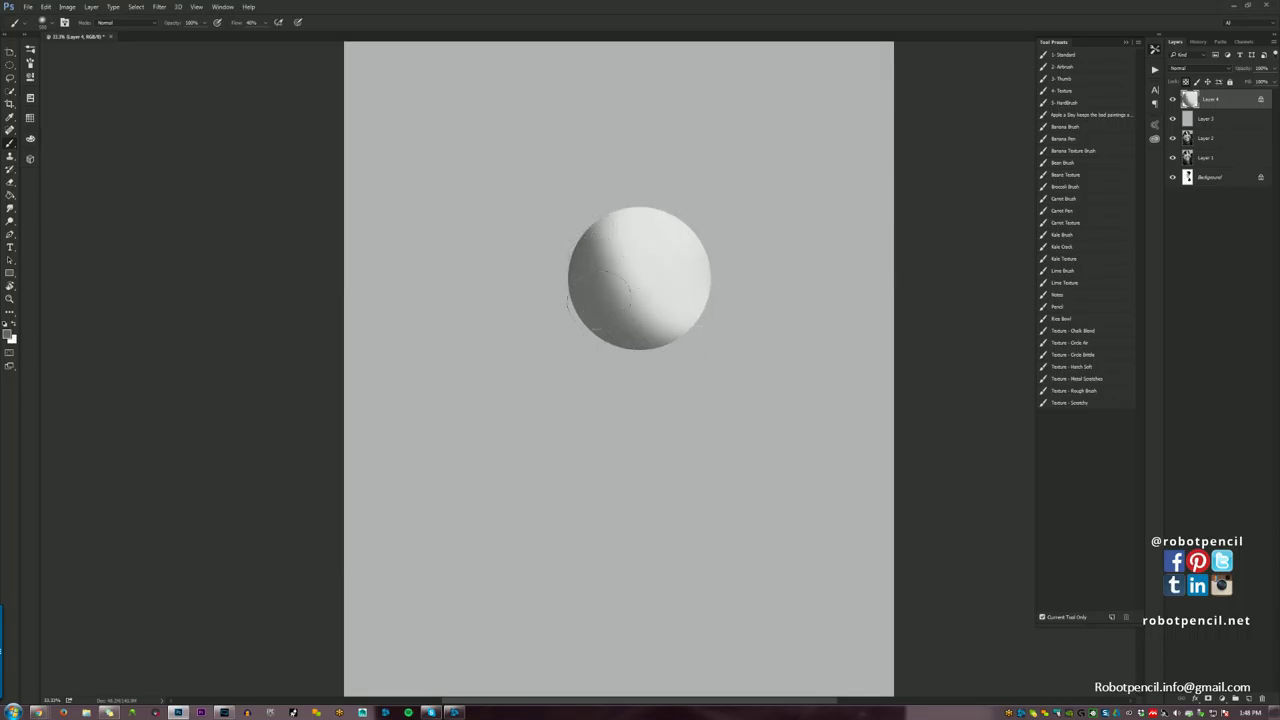
key("d")
mouse_move(568, 236)
left_mouse_down()
mouse_move(600, 345)
mouse_move(577, 306)
mouse_move(575, 321)
mouse_move(635, 368)
left_mouse_up()
key("x")
left_click_drag(570, 262, 623, 377)
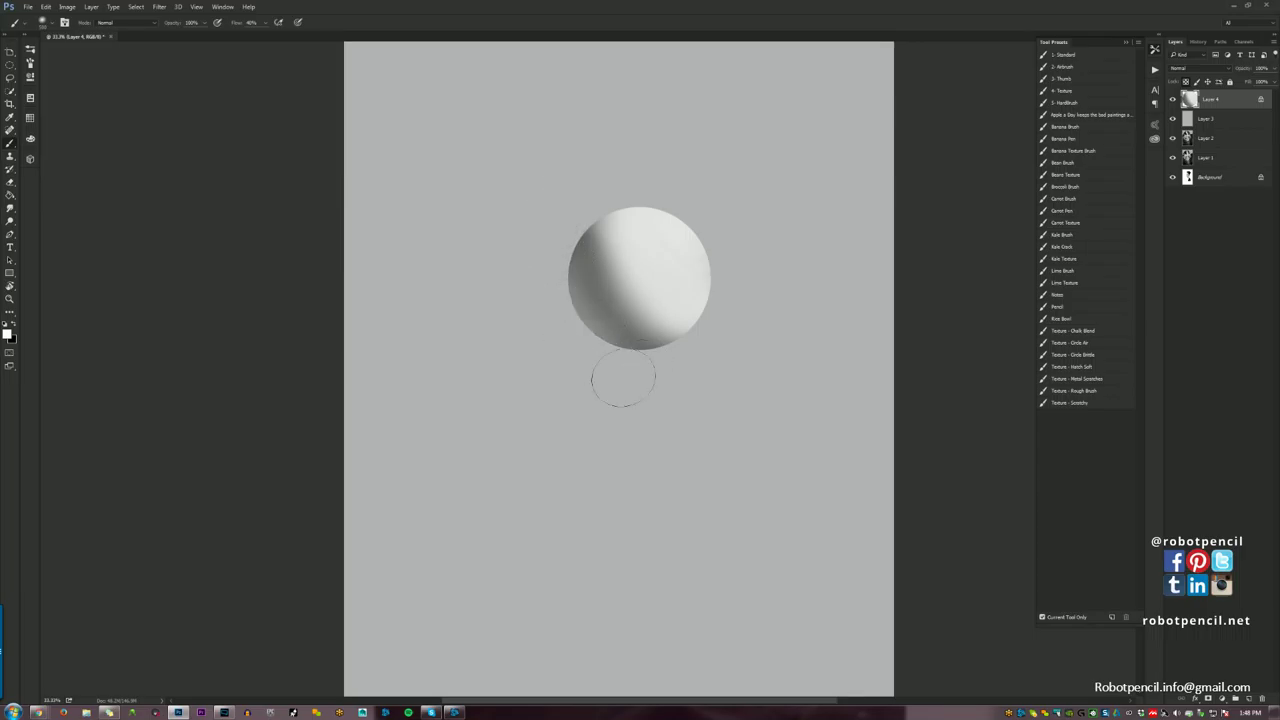
Add a new layer clipped to the sphere layer and cover the sphere with sampled mid grey.
key("ctrl+shift+alt+n")
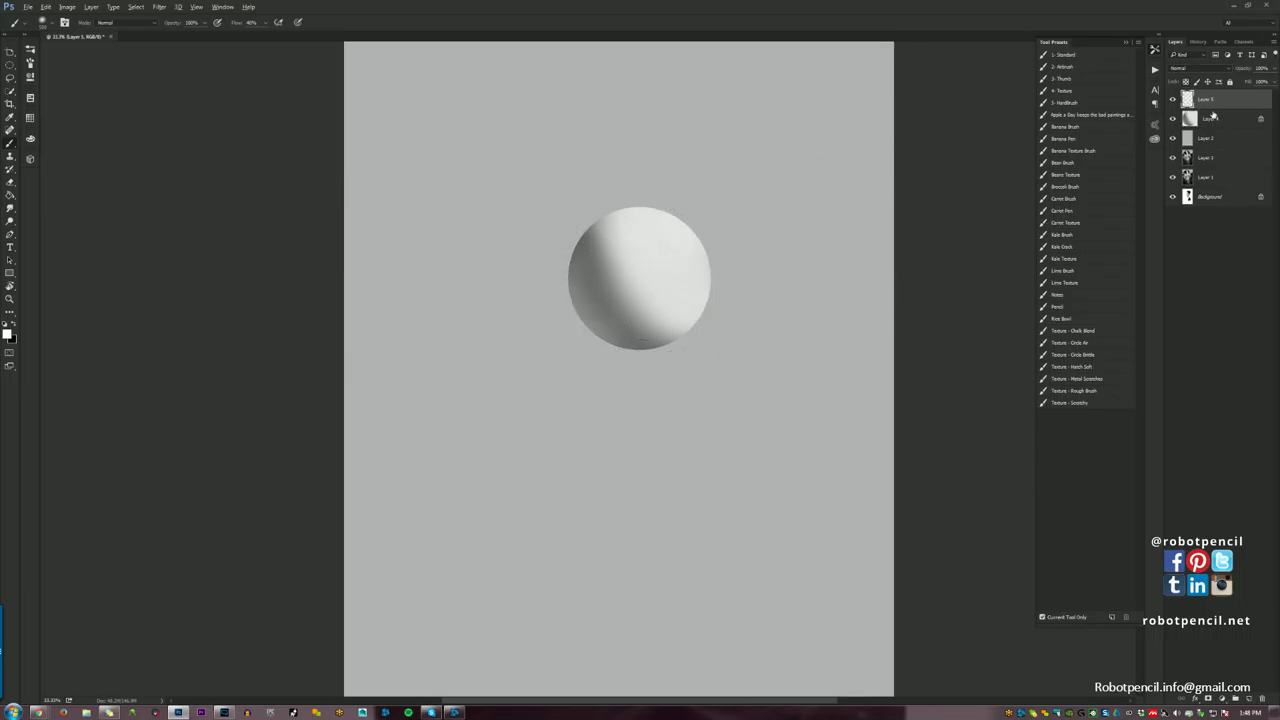
left_click(1251, 108, "alt")
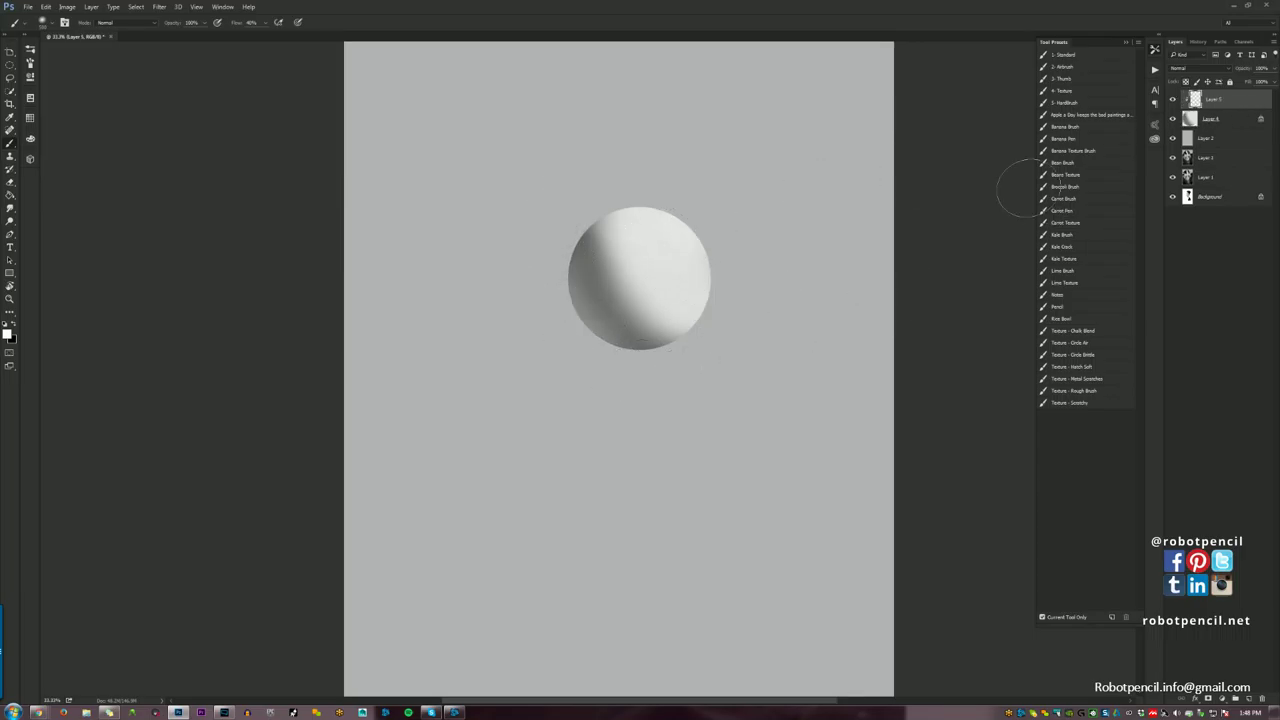
left_click(612, 240, "alt")
mouse_move(628, 258)
left_mouse_down()
mouse_move(663, 196)
mouse_move(636, 262)
mouse_move(693, 265)
mouse_move(682, 254)
left_mouse_up()
Switch to white and adjust the brush size for a small specular highlight with a soft glow on the sphere's upper right.
key("d")
key("x")
key("bracketleft")
key("bracketright")
key("bracketright")
key("bracketright")
key("bracketright")
key("bracketright")
key("bracketright")
key("bracketleft")
key("bracketleft")
key("bracketleft")
key("bracketleft")
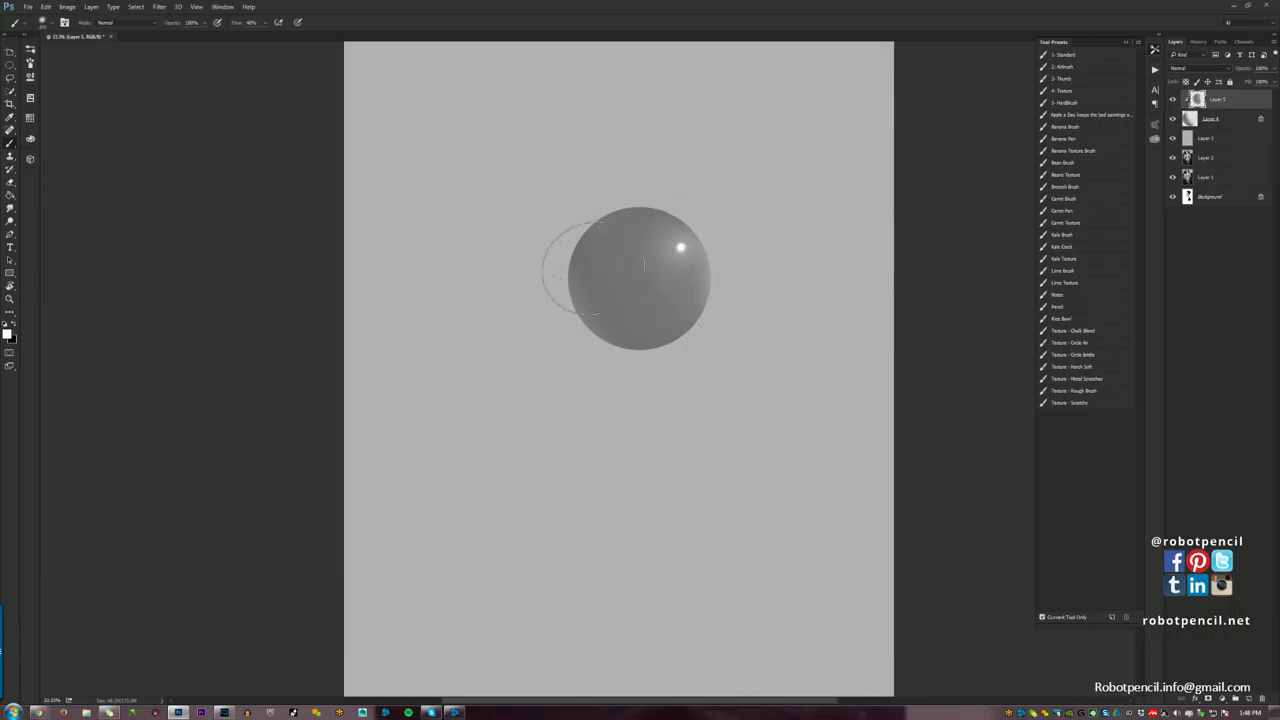
Paint a bright rim light along the sphere's lower-left edge and trim it with grey sampled beside it.
mouse_move(571, 243)
left_mouse_down()
mouse_move(593, 338)
mouse_move(560, 284)
mouse_move(595, 340)
left_mouse_up()
mouse_move(570, 272)
left_mouse_down()
mouse_move(600, 342)
mouse_move(632, 358)
mouse_move(590, 312)
mouse_move(605, 334)
left_mouse_up()
left_click(592, 288, "alt")
left_click_drag(579, 284, 605, 336)
Reset to white, enlarge the brush and add a soft glow over the sphere's highlight.
key("d")
key("x")
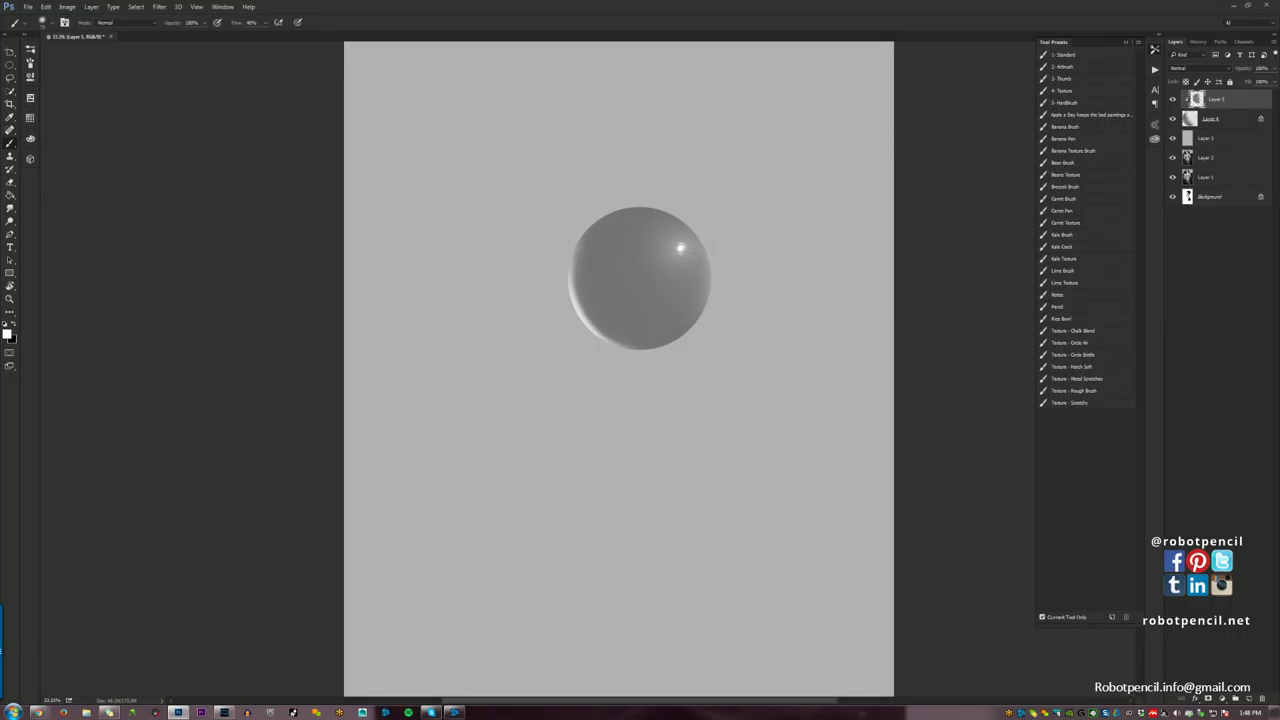
key("bracketright")
key("bracketright")
key("bracketright")
key("bracketright")
left_click(681, 249)
Hide the three sphere study layers and select the portrait paint layer, Layer 2.
left_click(1173, 100)
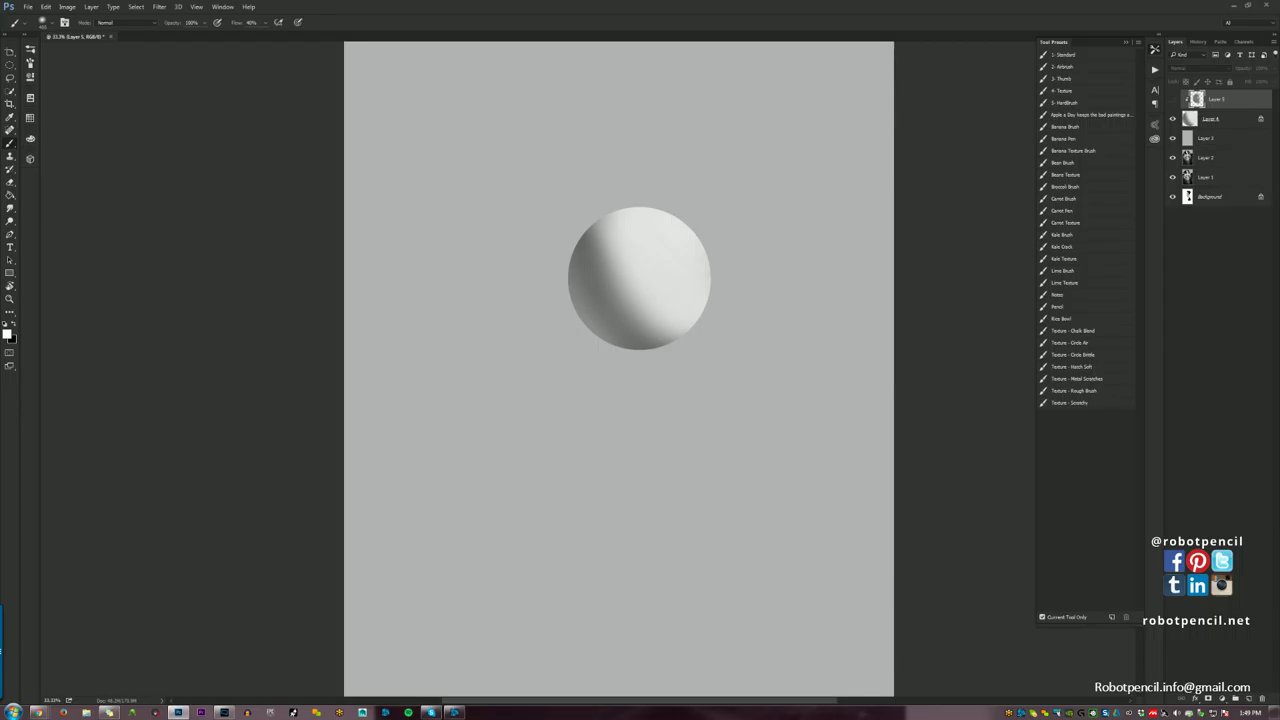
left_click(1173, 119)
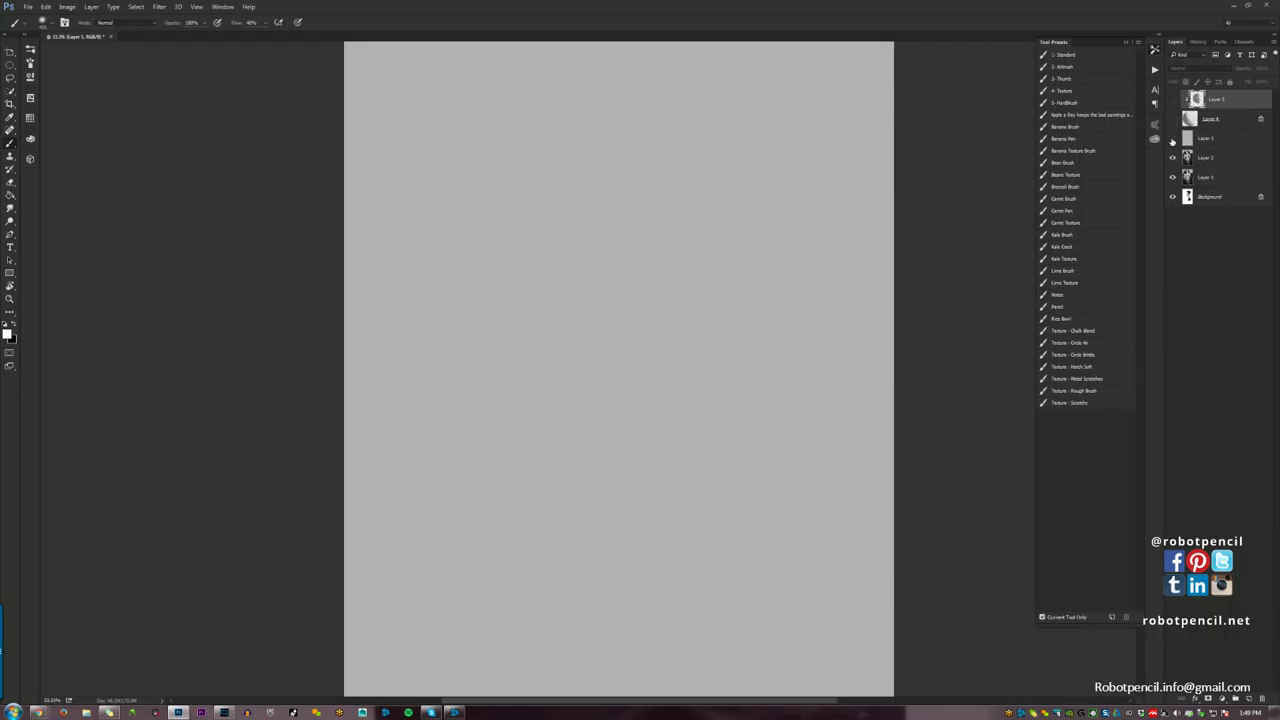
left_click(1173, 139)
left_click(1187, 158)
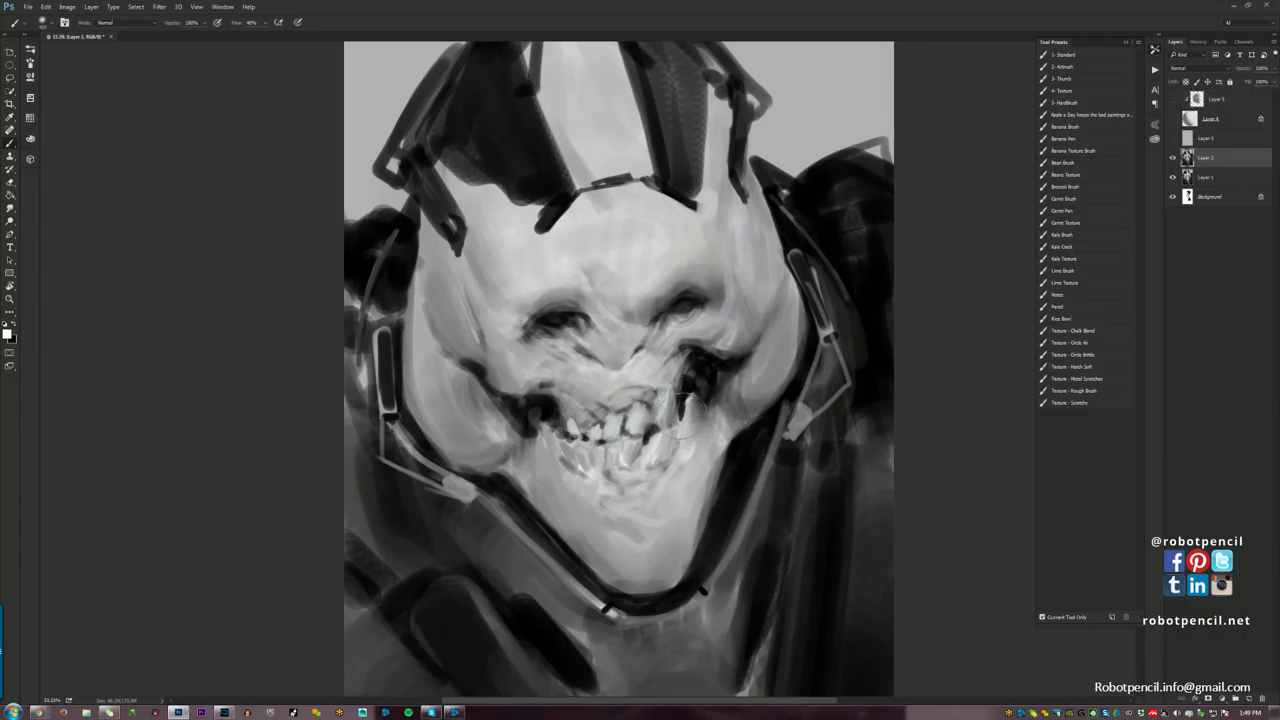
Airbrush soft shadow over the skull's lower cheek and jaw to round the form.
key("x")
mouse_move(441, 364)
left_mouse_down()
mouse_move(470, 428)
mouse_move(624, 560)
left_mouse_up()
key("ctrl+z")
left_click_drag(438, 412, 598, 572)
left_click(613, 549, "alt")
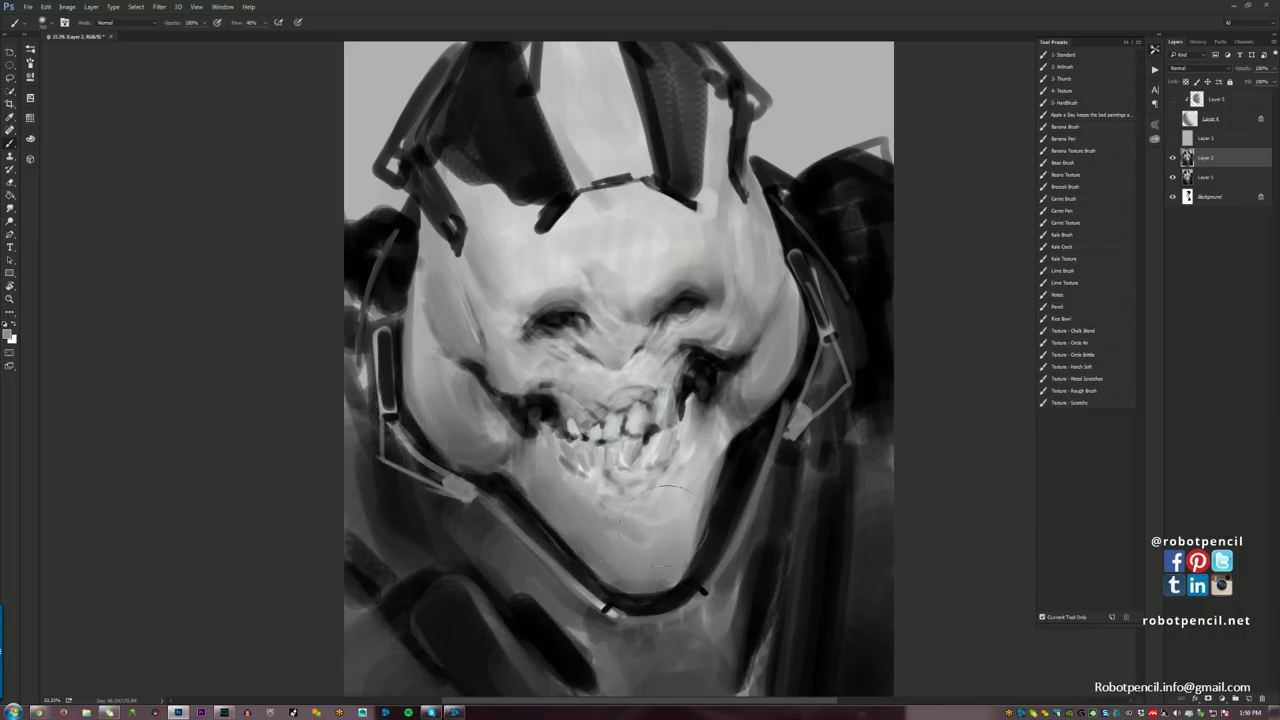
key("ctrl+z")
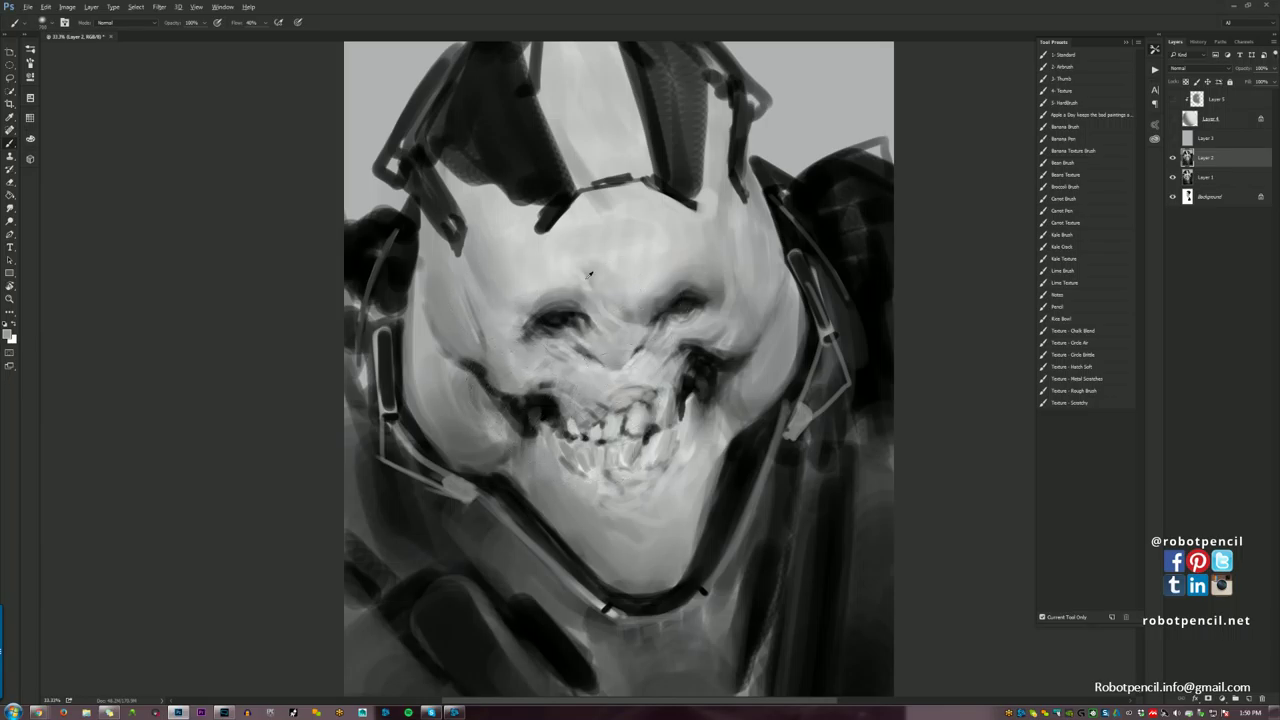
Airbrush a soft light tone across the forehead above the brows and shrink the brush.
left_click_drag(670, 246, 628, 254)
key("bracketleft")
key("bracketleft")
key("bracketleft")
key("bracketleft")
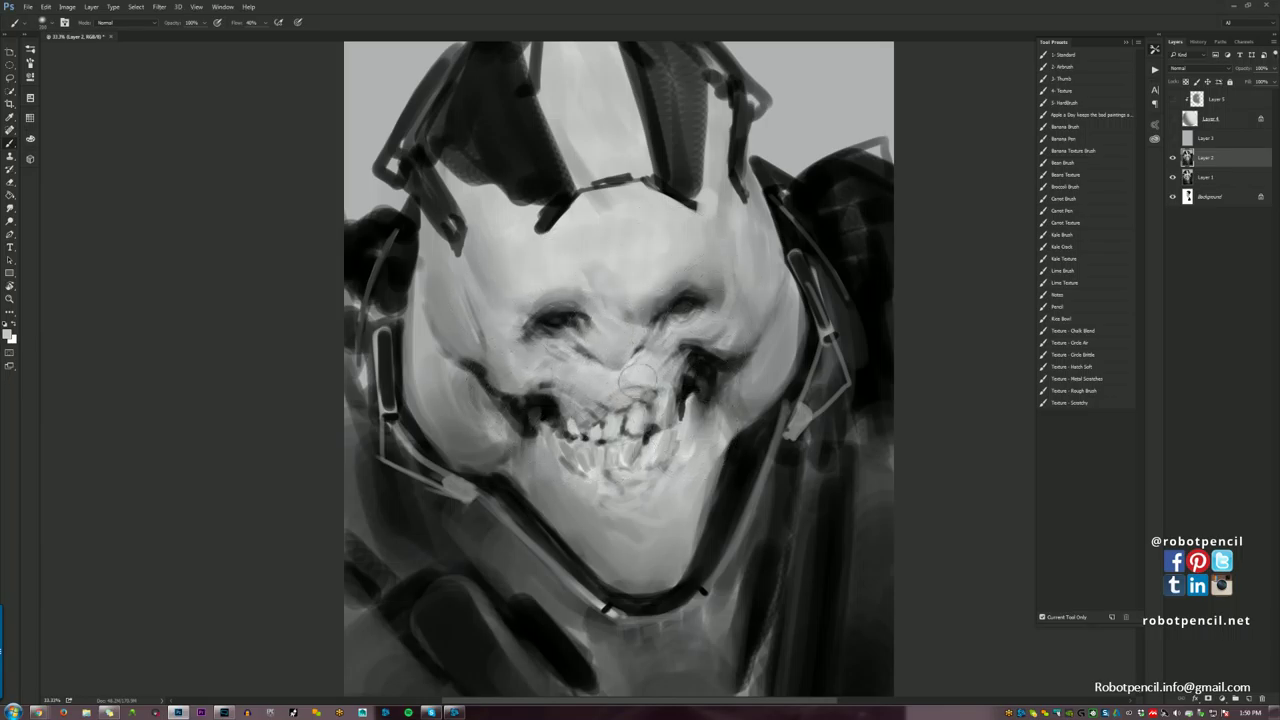
Blend the skull's cheekbone and both temples with soft tones sampled from the face.
mouse_move(739, 322)
left_mouse_down()
mouse_move(759, 252)
mouse_move(752, 308)
left_mouse_up()
left_click(716, 321, "alt")
left_click(730, 217, "alt")
left_click_drag(758, 240, 768, 292)
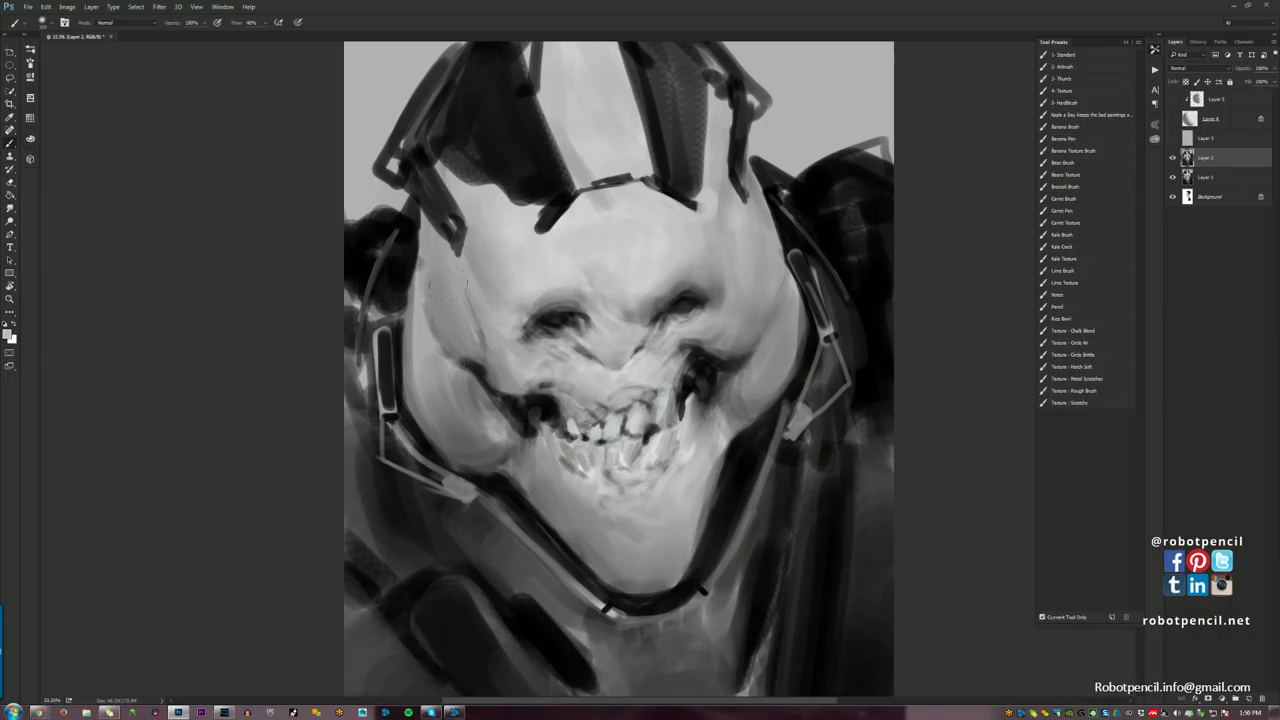
left_click_drag(484, 368, 465, 328)
Flip the canvas and deepen the black at the mouth corners and the collar band around the jaw.
key("z")
left_click(566, 457, "alt")
left_click(566, 457, "alt")
key("ctrl+shift+h")
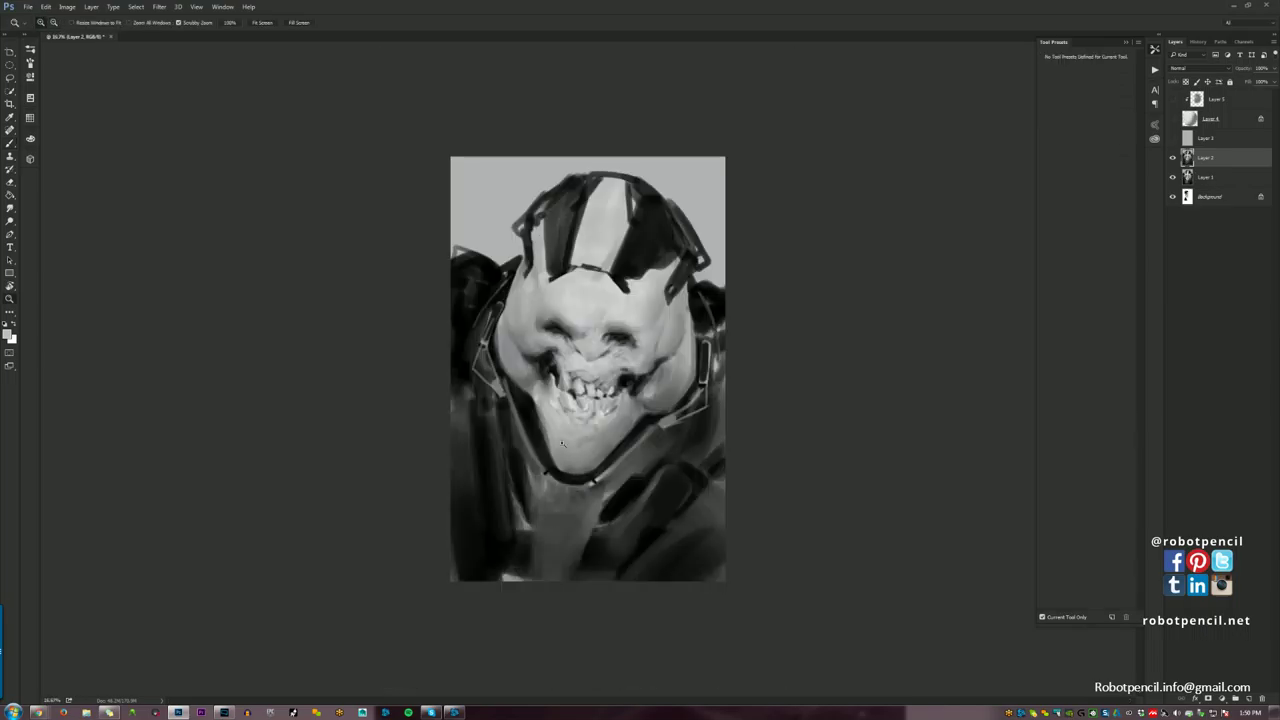
left_click(584, 418)
left_click(582, 420)
key("b")
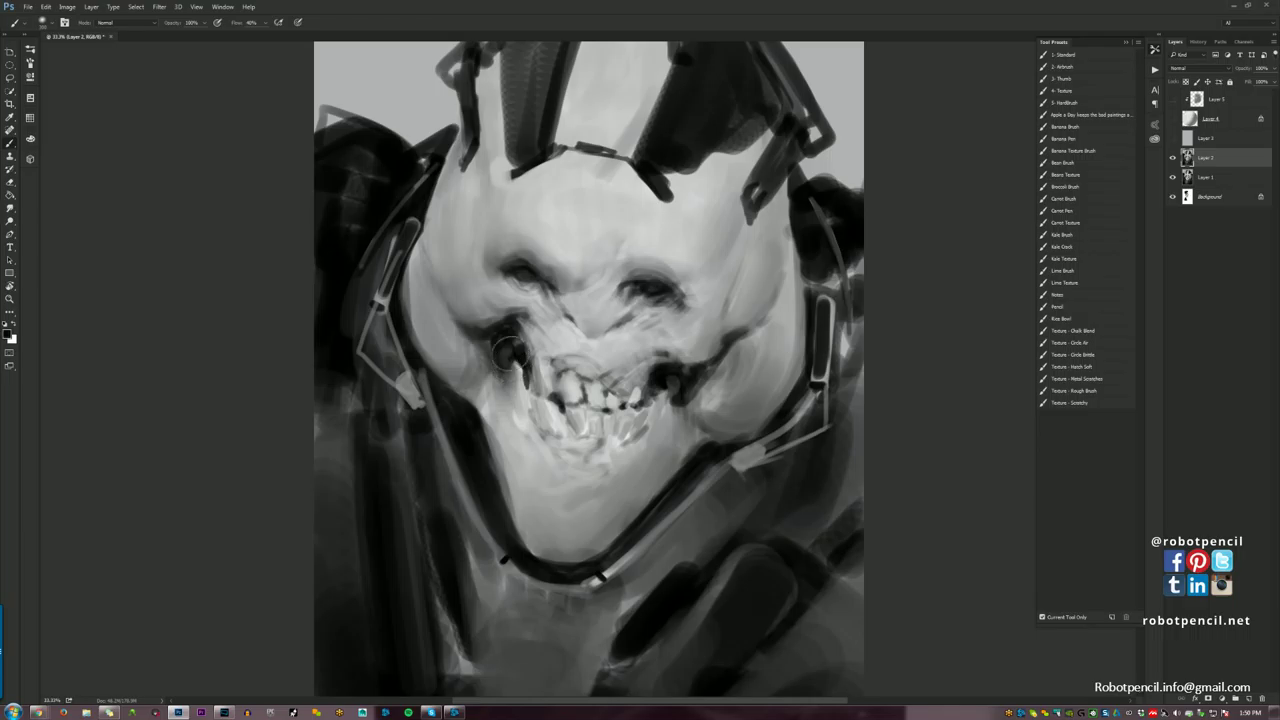
mouse_move(677, 381)
left_mouse_down()
mouse_move(652, 368)
mouse_move(640, 402)
left_mouse_up()
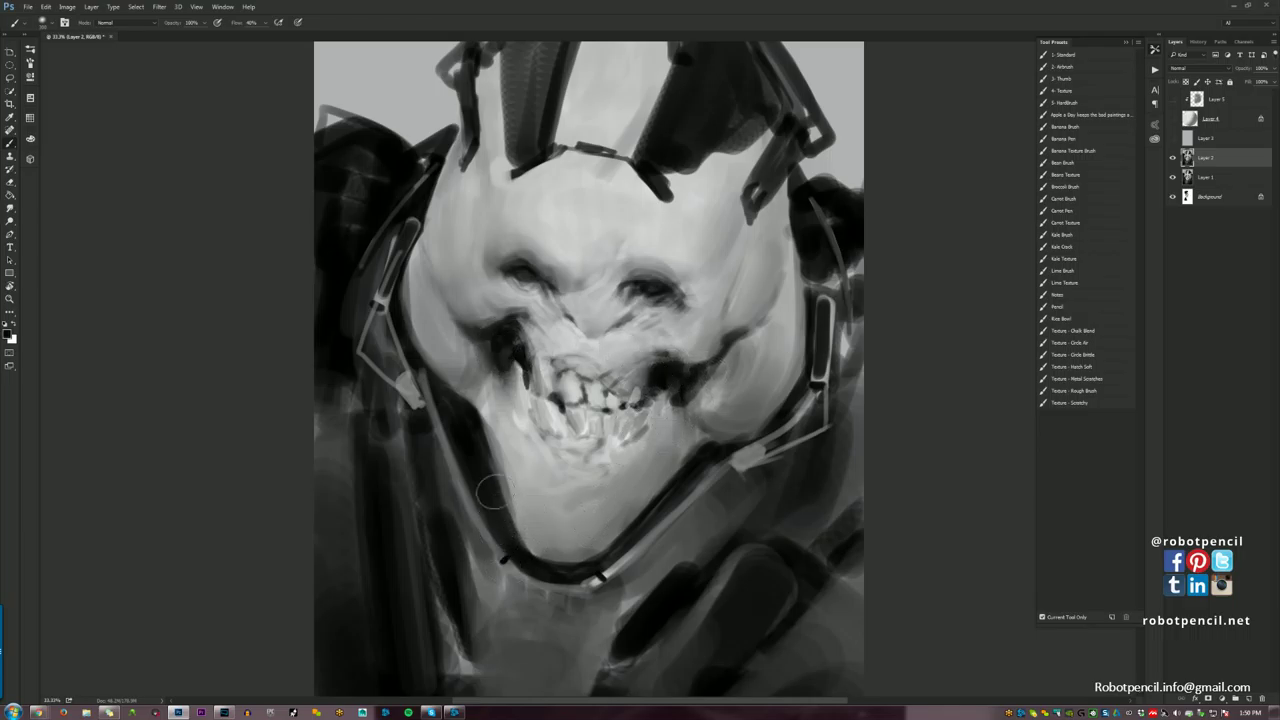
mouse_move(491, 492)
left_mouse_down()
mouse_move(560, 576)
mouse_move(544, 564)
mouse_move(667, 498)
left_mouse_up()
mouse_move(588, 571)
left_mouse_down()
mouse_move(531, 553)
mouse_move(587, 571)
mouse_move(570, 569)
mouse_move(686, 479)
mouse_move(758, 432)
mouse_move(732, 458)
mouse_move(812, 423)
mouse_move(803, 406)
mouse_move(743, 440)
mouse_move(794, 369)
mouse_move(770, 428)
mouse_move(807, 240)
left_mouse_up()
Flip the canvas back and check the whole portrait in full-screen view.
key("z")
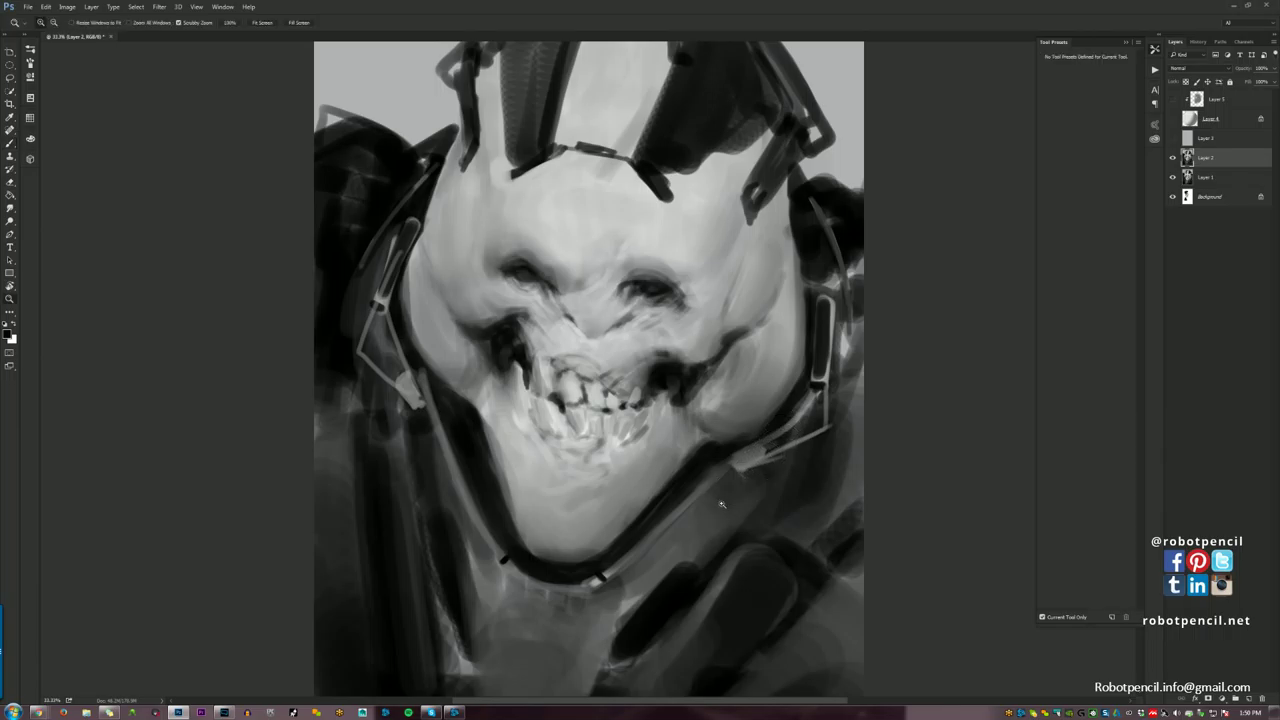
left_click(735, 504, "alt")
key("ctrl+shift+h")
key("b")
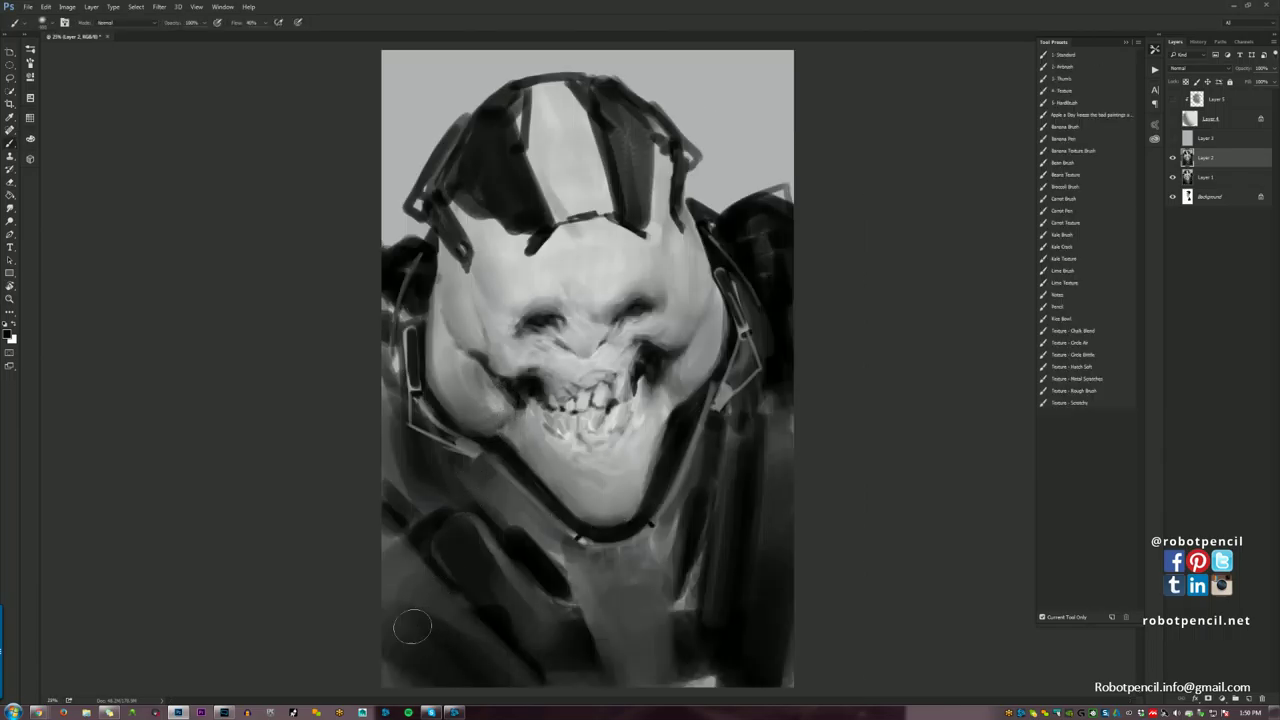
key("f")
key("f")
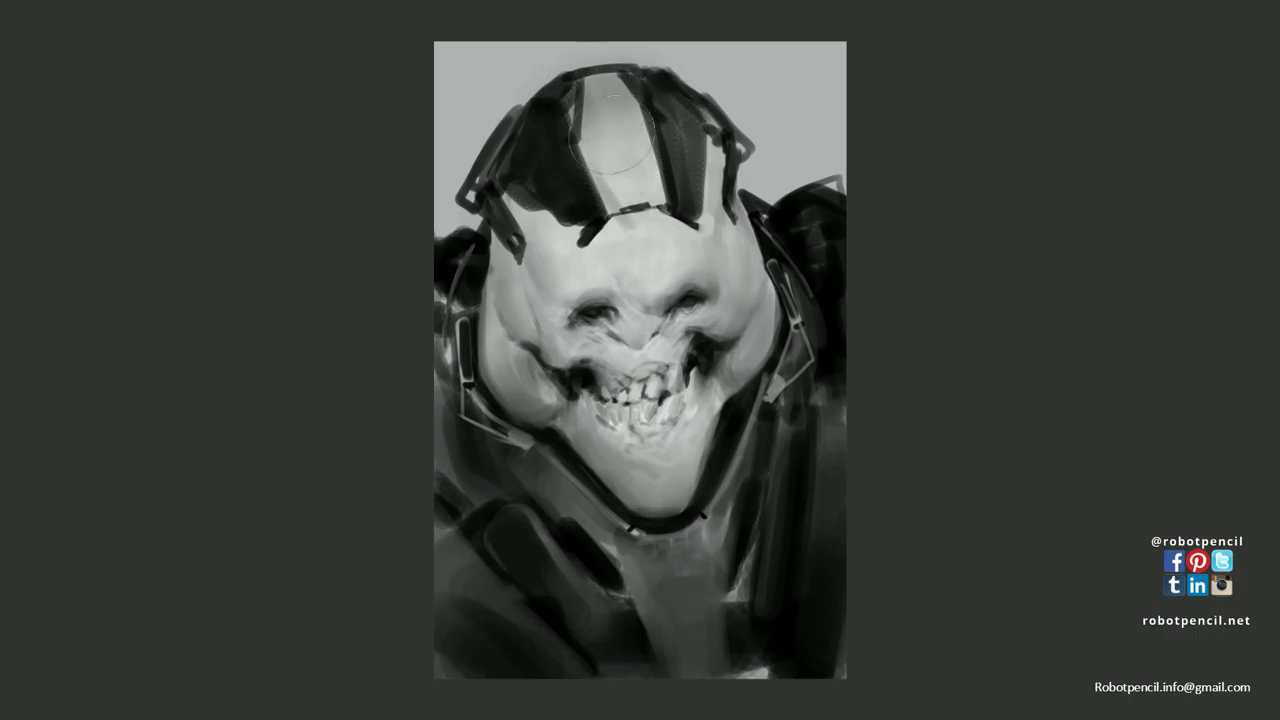
key("f")
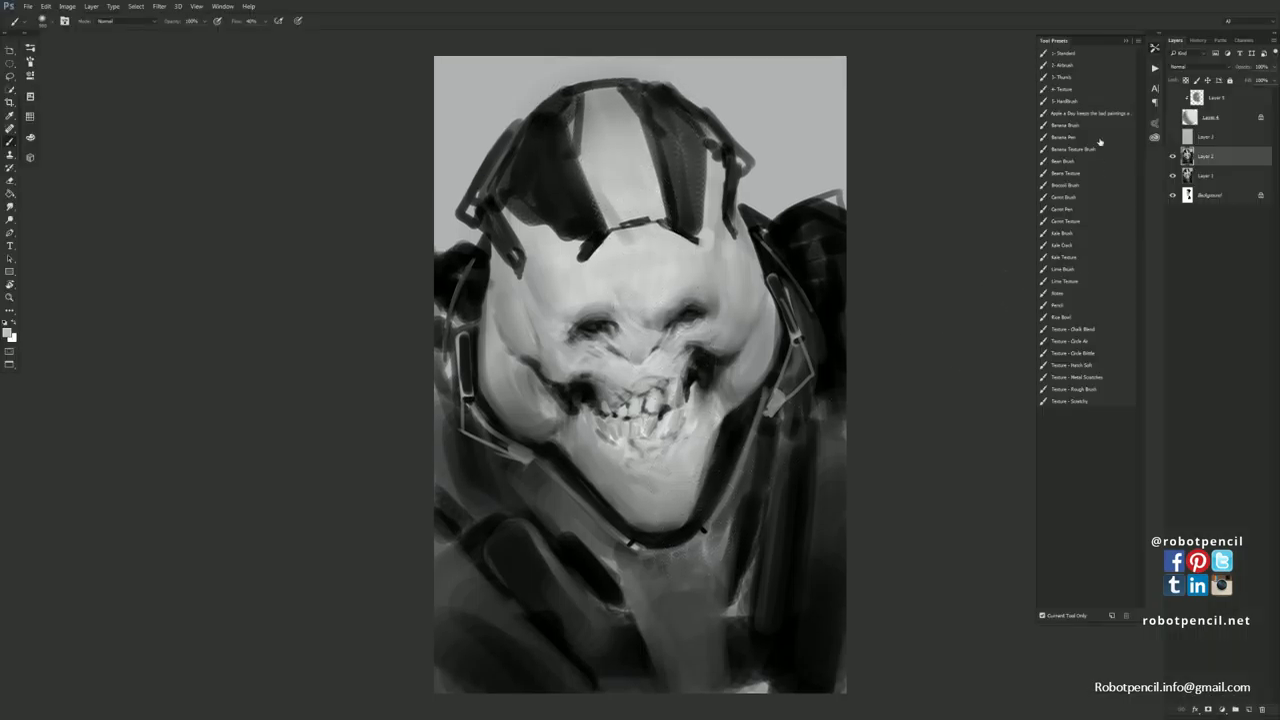
In full-screen view, smooth over the helmet's textured dark panel with dark grey sampled from it.
key("f")
key("f")
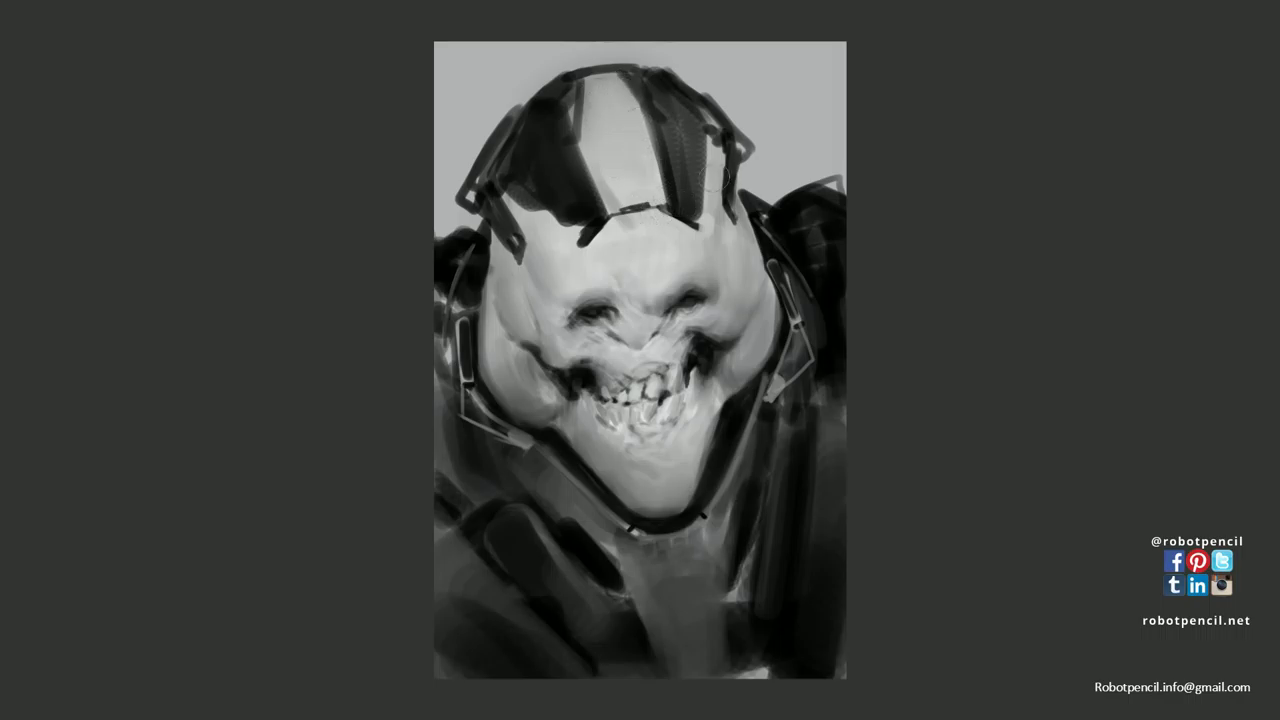
left_click(682, 131, "alt")
mouse_move(684, 127)
left_mouse_down()
mouse_move(689, 179)
mouse_move(669, 100)
mouse_move(700, 225)
left_mouse_up()
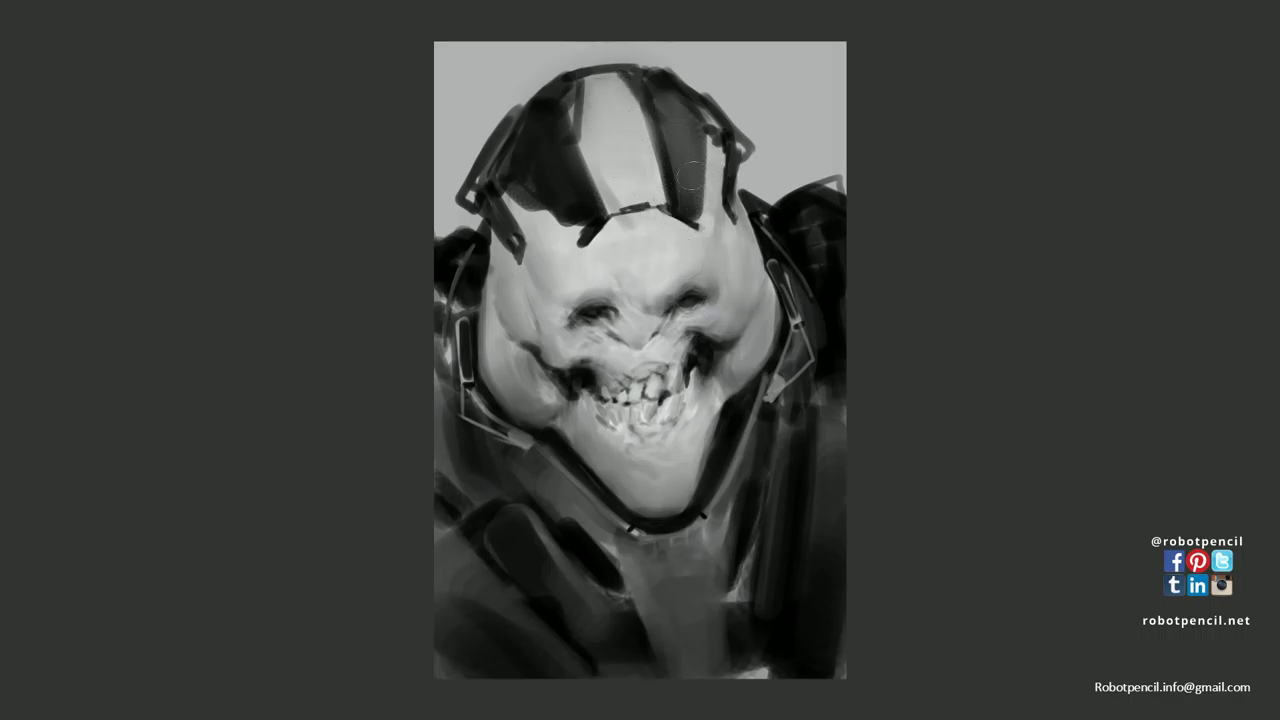
Smooth the helmet's dark side panel with dark grey and extend the lower tips of both dark panels down onto the forehead.
mouse_move(658, 100)
left_mouse_down()
mouse_move(679, 146)
mouse_move(684, 129)
mouse_move(693, 198)
mouse_move(677, 147)
mouse_move(697, 215)
left_mouse_up()
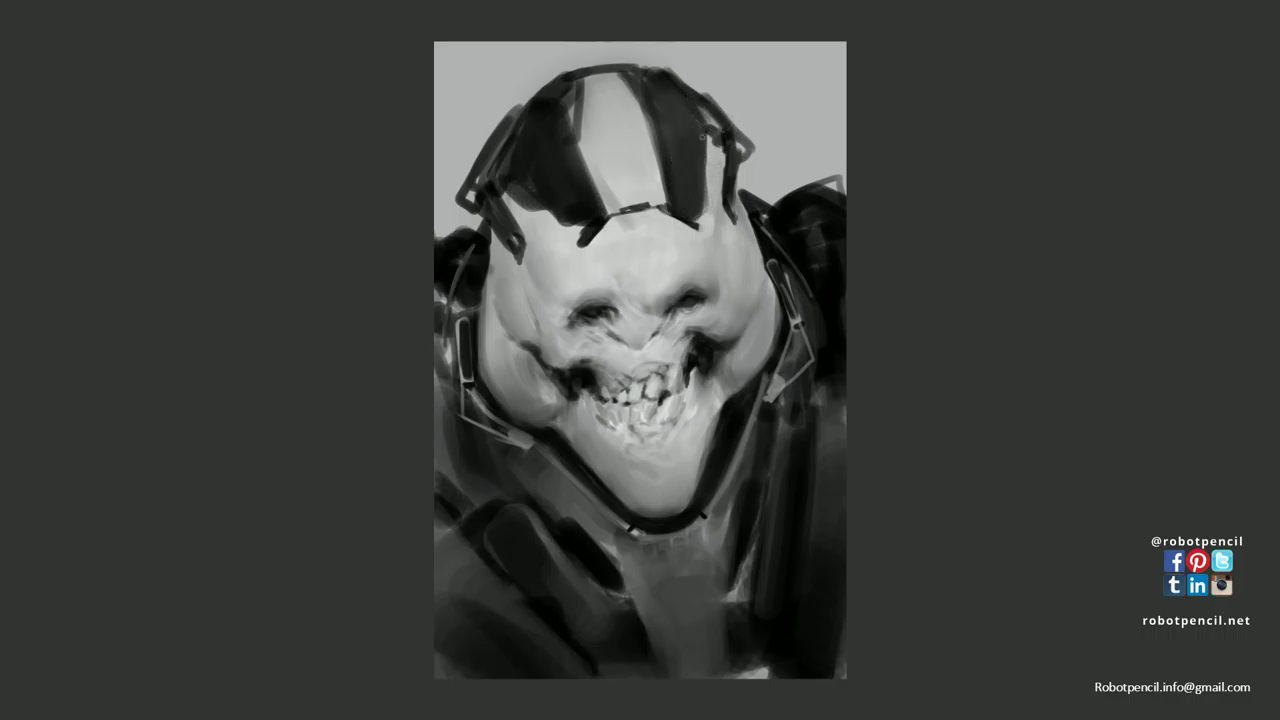
left_click_drag(705, 160, 697, 228)
mouse_move(542, 209)
left_mouse_down()
mouse_move(569, 251)
mouse_move(580, 244)
mouse_move(566, 254)
left_mouse_up()
left_click_drag(698, 214, 710, 240)
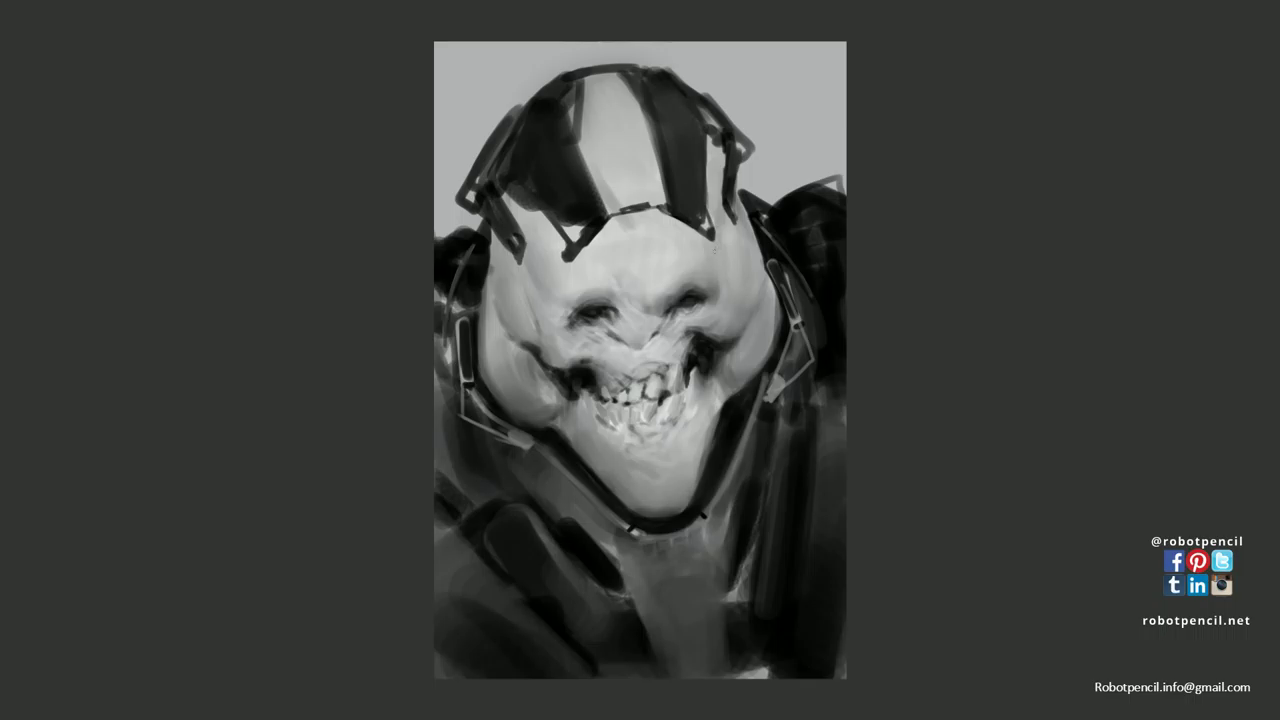
Trim the extended panel tip with a tone sampled from the forehead and paint thin dark struts beside both tips.
left_click(558, 273, "alt")
left_click_drag(563, 270, 572, 261)
left_click_drag(550, 216, 568, 250)
left_click_drag(706, 184, 717, 234)
mouse_move(506, 193)
left_mouse_down()
mouse_move(532, 211)
mouse_move(516, 202)
left_mouse_up()
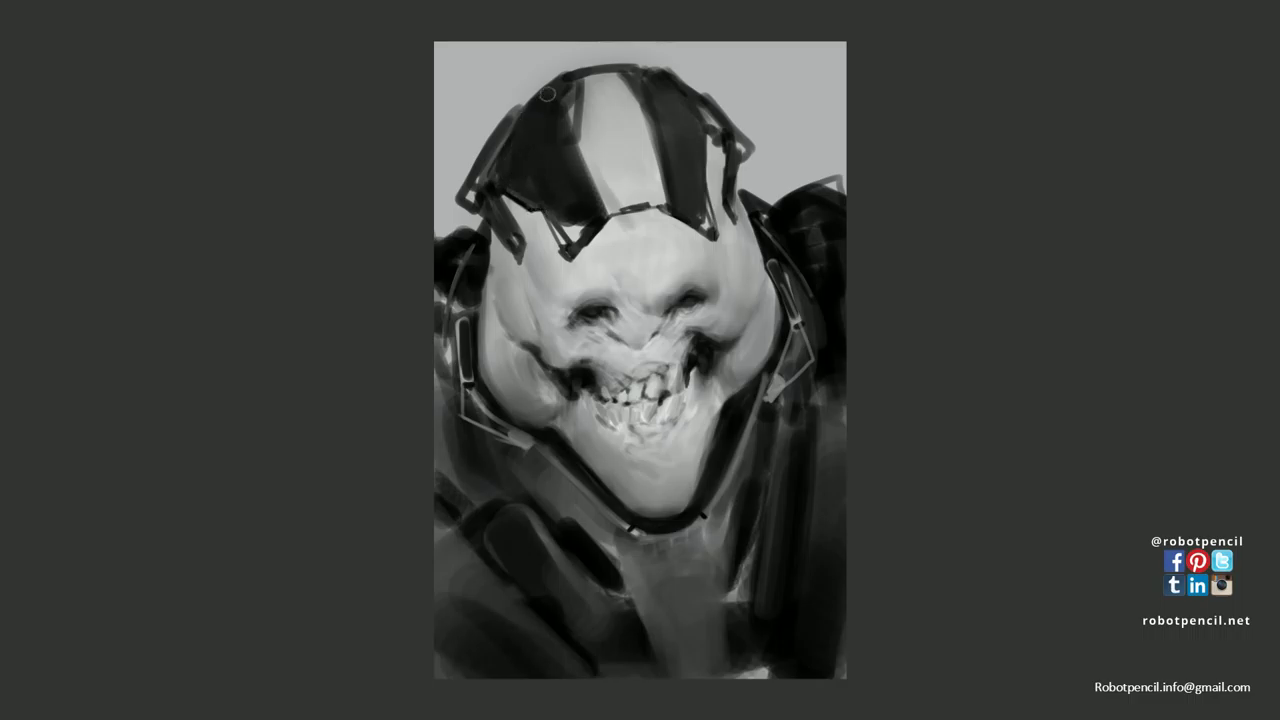
Even out both dark helmet panels with solid near-black and add a black bar atop the pale centre stripe.
left_click_drag(562, 125, 581, 188)
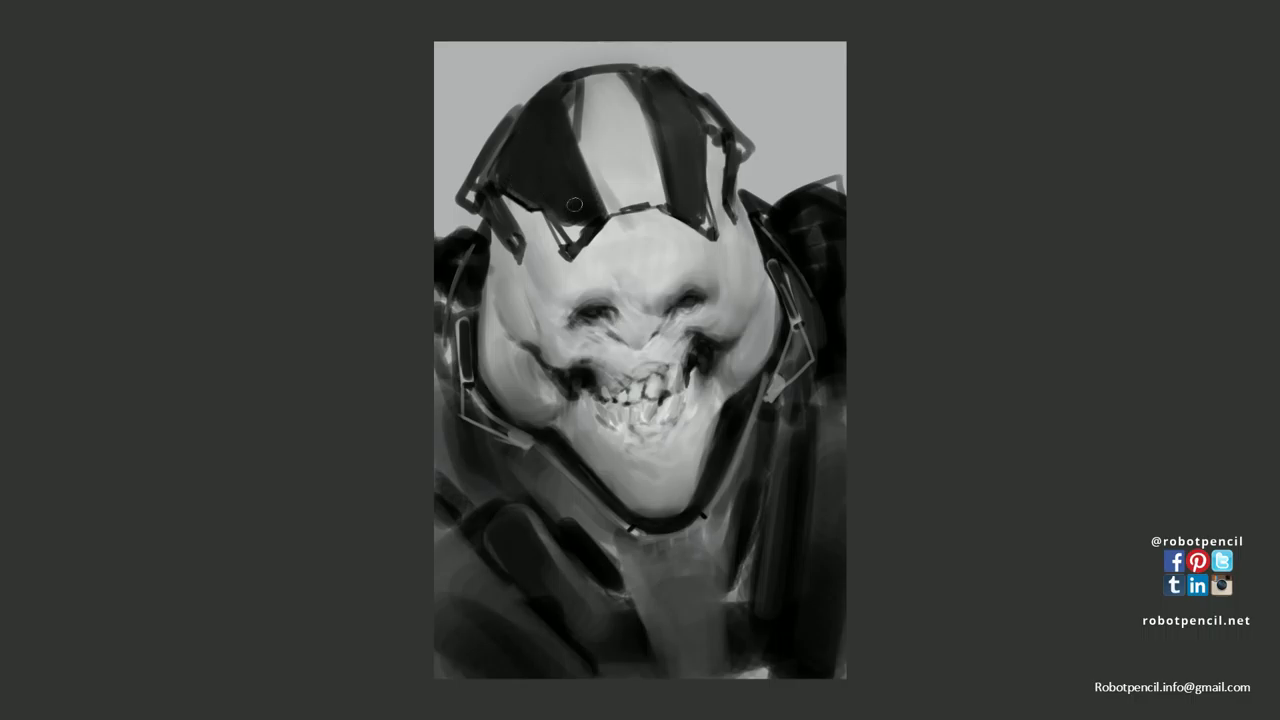
left_click_drag(657, 104, 679, 178)
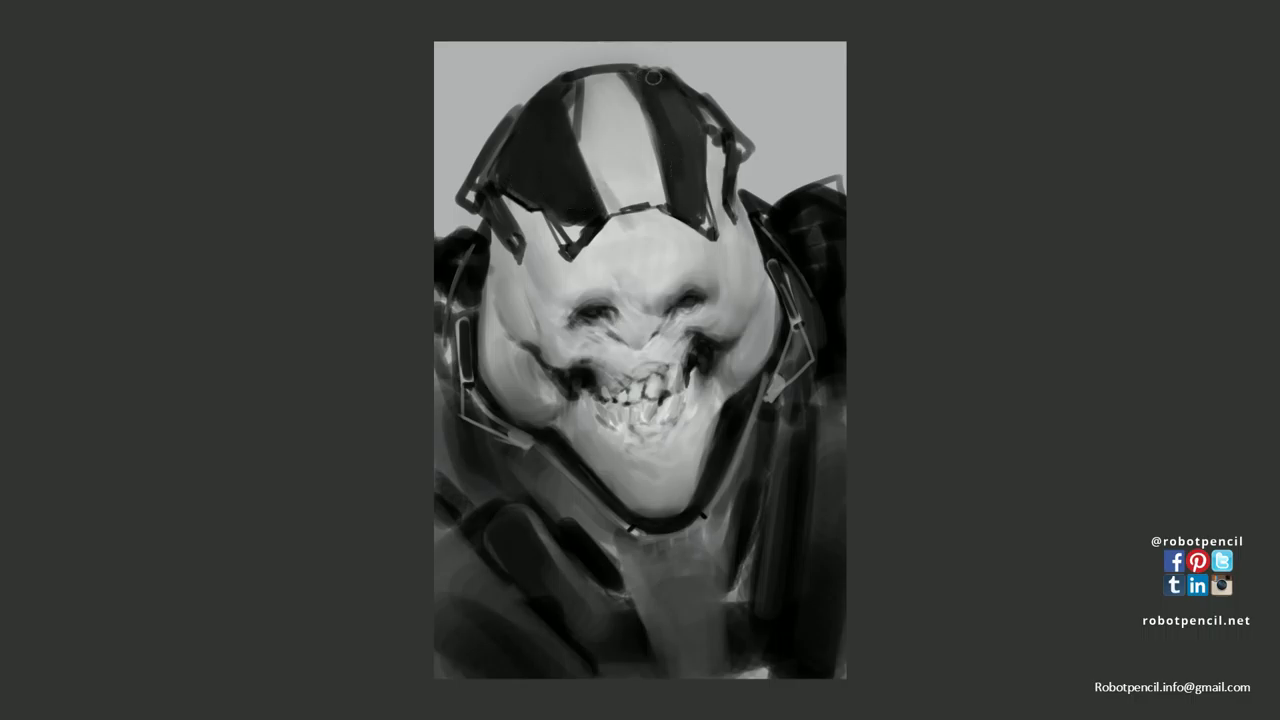
mouse_move(655, 78)
left_mouse_down()
mouse_move(695, 146)
mouse_move(694, 213)
left_mouse_up()
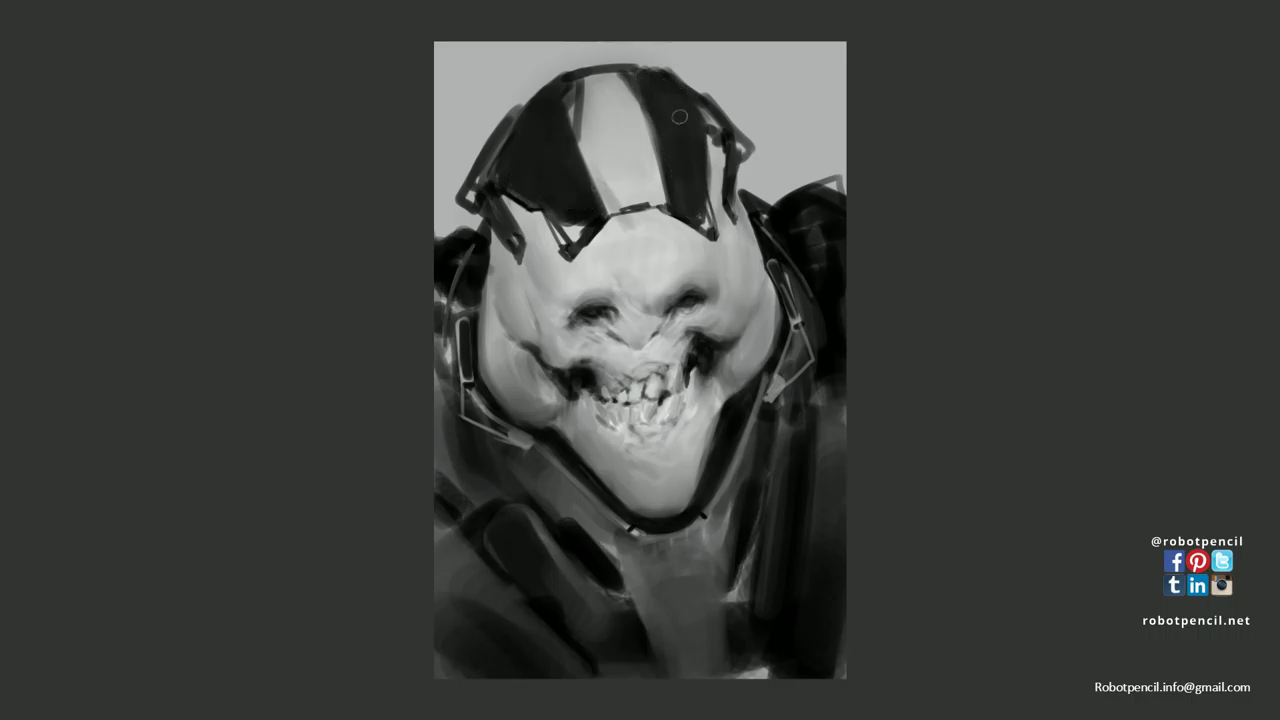
left_click_drag(709, 153, 715, 196)
left_click_drag(690, 97, 705, 128)
mouse_move(585, 76)
left_mouse_down()
mouse_move(628, 72)
mouse_move(586, 84)
left_mouse_up()
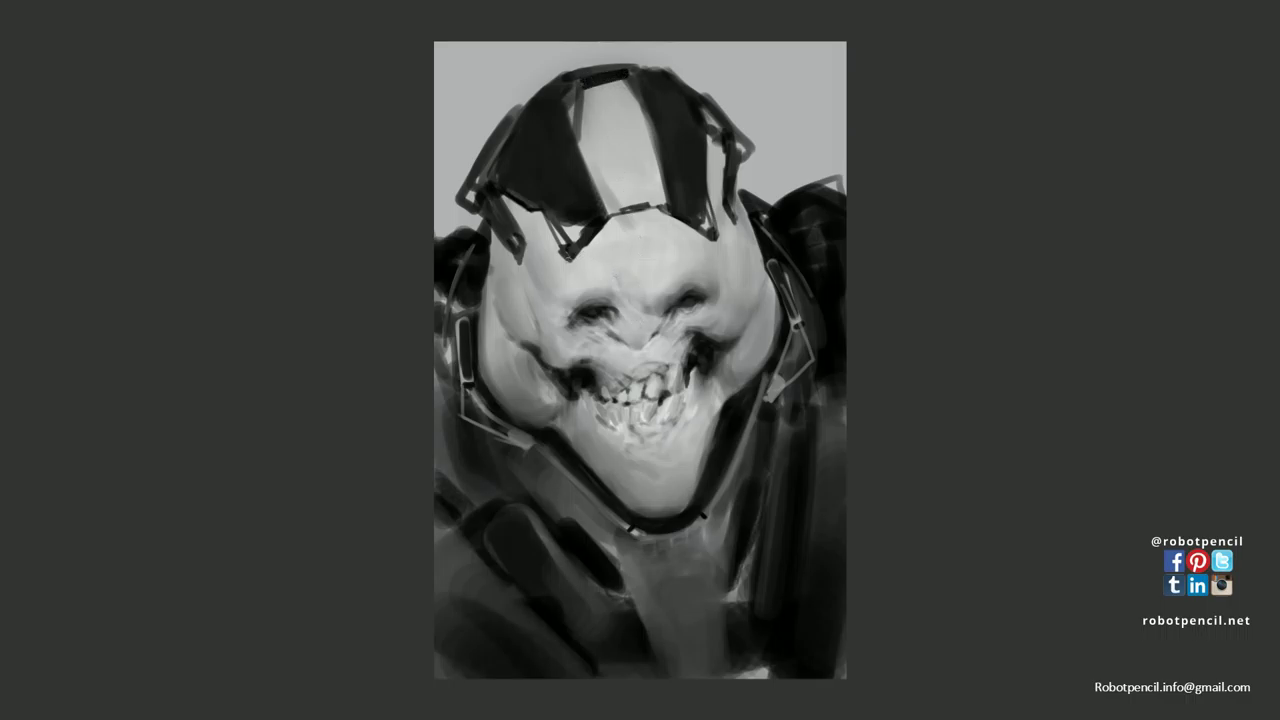
Draw a thin dark strap from each helmet tip across the temple to the collar, and flip the canvas.
left_click_drag(569, 257, 481, 303)
left_click_drag(716, 236, 758, 238)
key("F2")
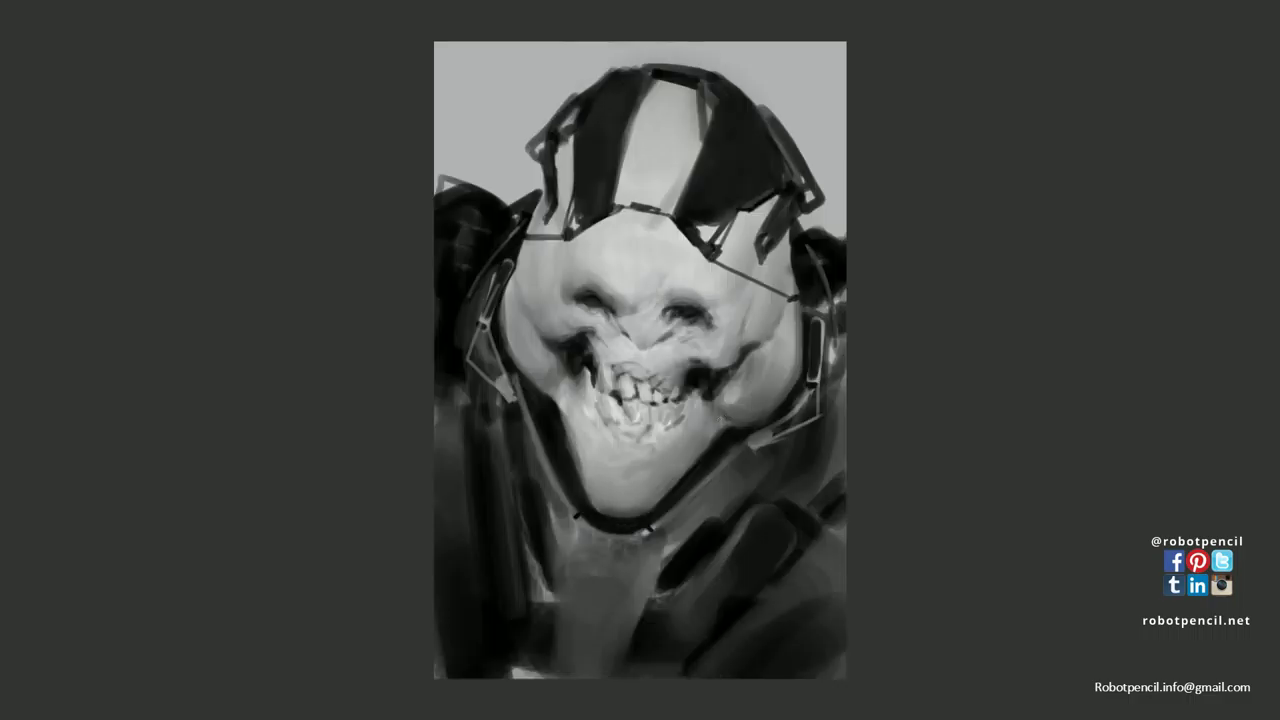
Leave full-screen view and reshape the head's outline, jaw and collar with Liquify, using progressively smaller brushes.
key("Tab")
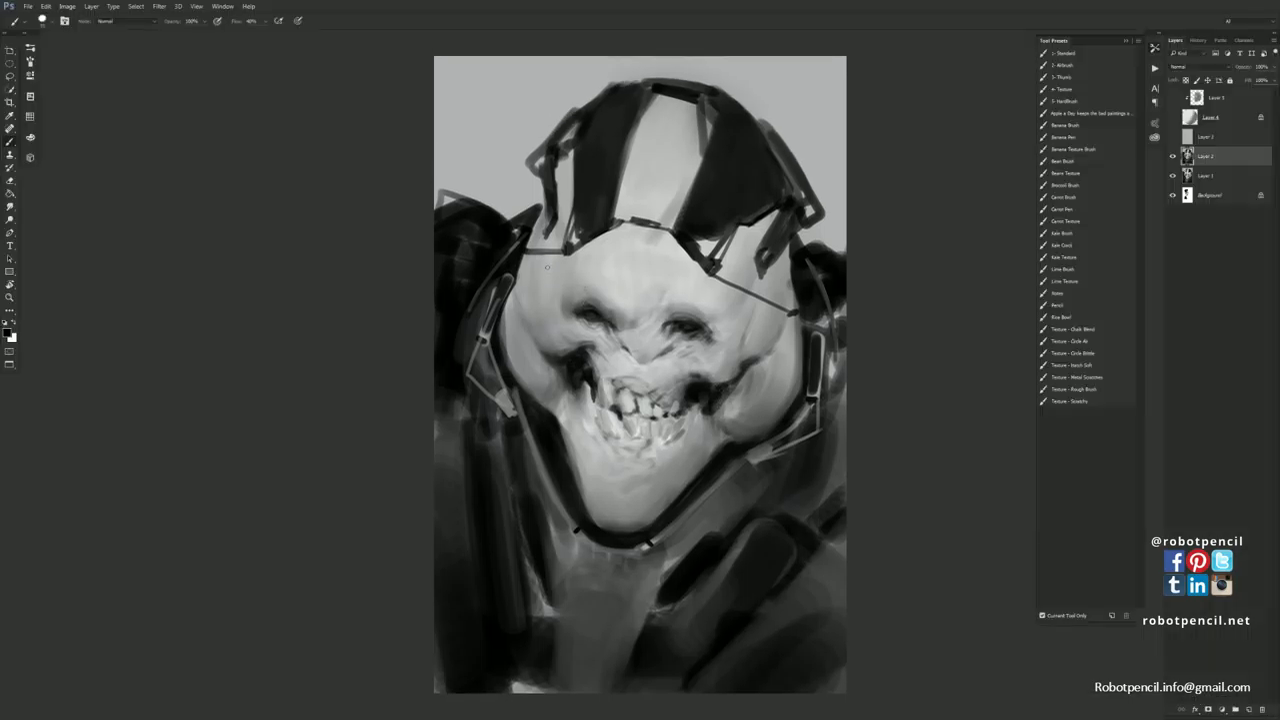
key("shift+ctrl+x")
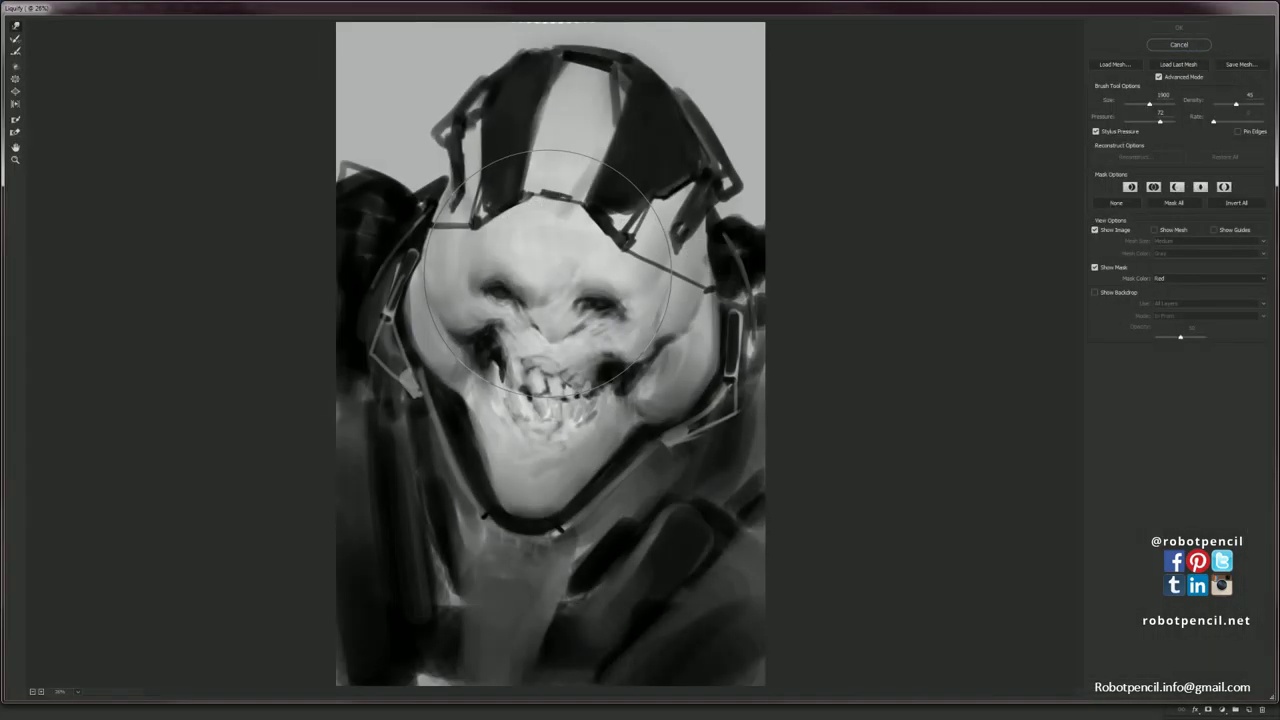
key("bracketleft")
key("bracketleft")
key("bracketleft")
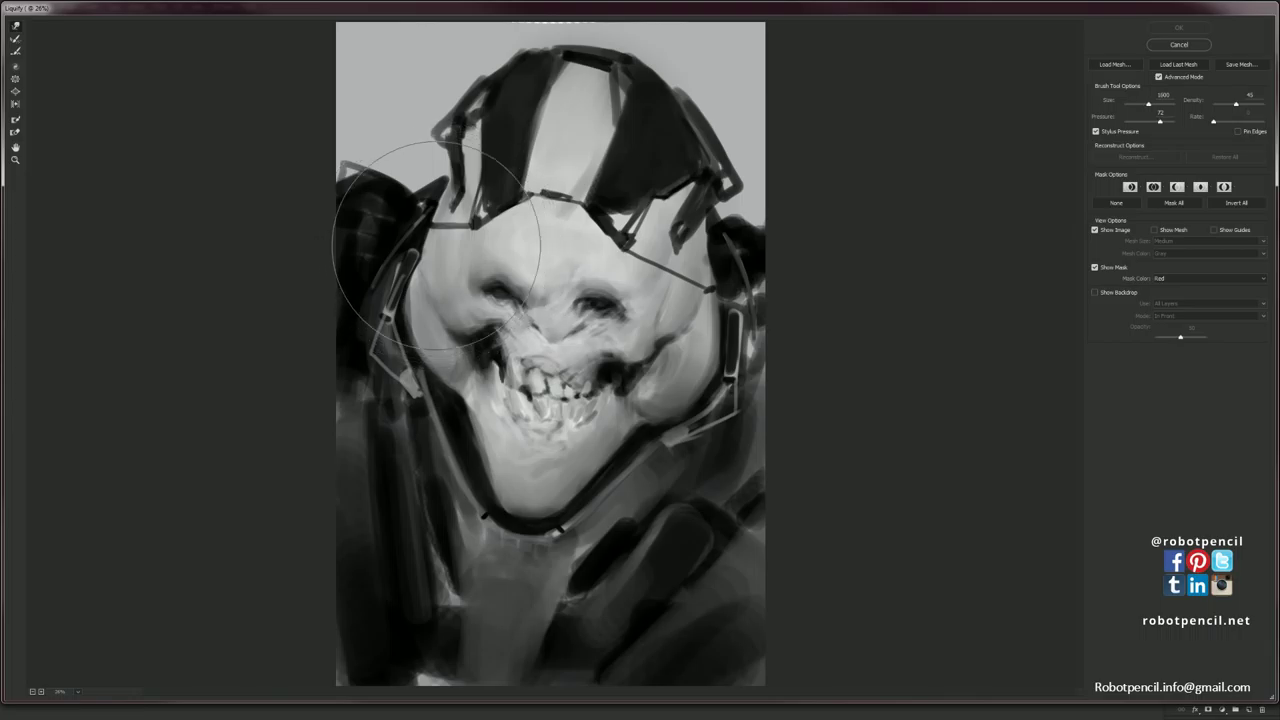
mouse_move(427, 236)
left_mouse_down()
mouse_move(437, 298)
mouse_move(489, 313)
mouse_move(452, 328)
mouse_move(447, 412)
mouse_move(470, 392)
mouse_move(458, 414)
mouse_move(519, 514)
mouse_move(486, 450)
mouse_move(558, 492)
mouse_move(512, 516)
mouse_move(580, 502)
mouse_move(536, 517)
mouse_move(496, 588)
mouse_move(501, 658)
left_mouse_up()
key("bracketleft")
key("bracketleft")
key("bracketleft")
mouse_move(550, 552)
left_mouse_down()
mouse_move(504, 587)
mouse_move(474, 640)
left_mouse_up()
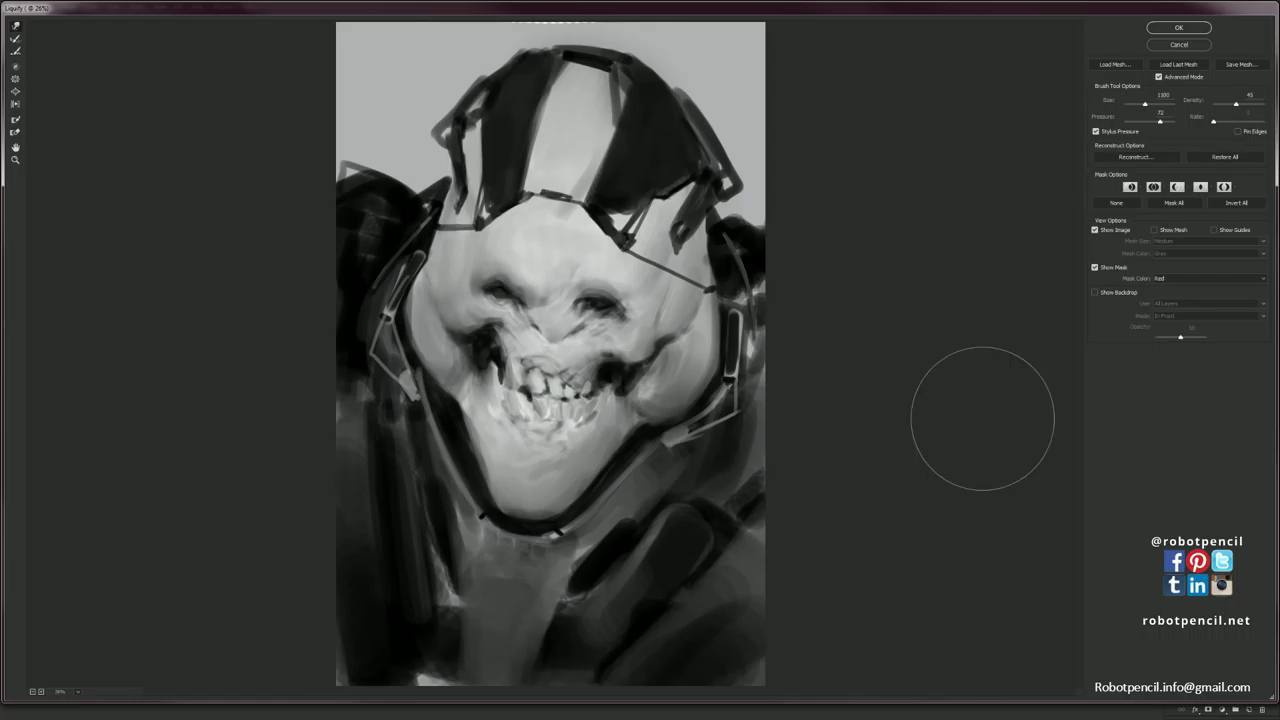
left_click(1179, 28)
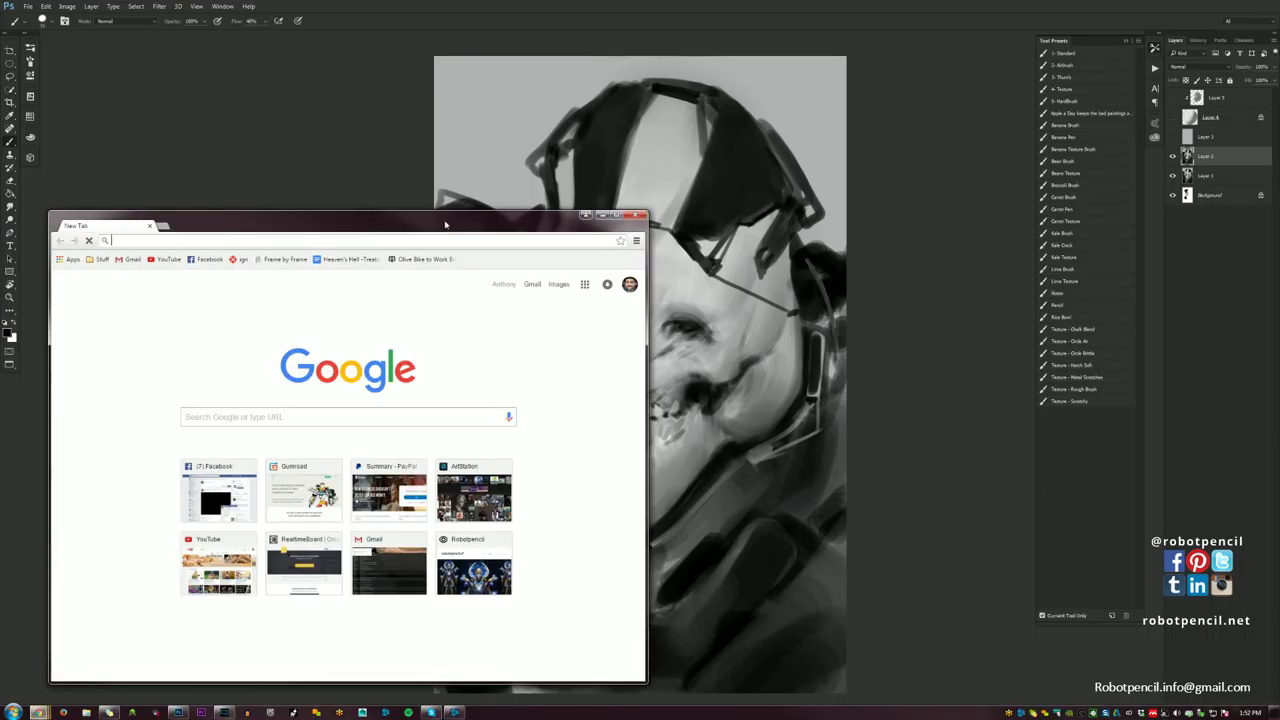
Switch to the web browser, centre its window over the canvas and search Google for "carpal tunnel".
left_click_drag(461, 213, 743, 181)
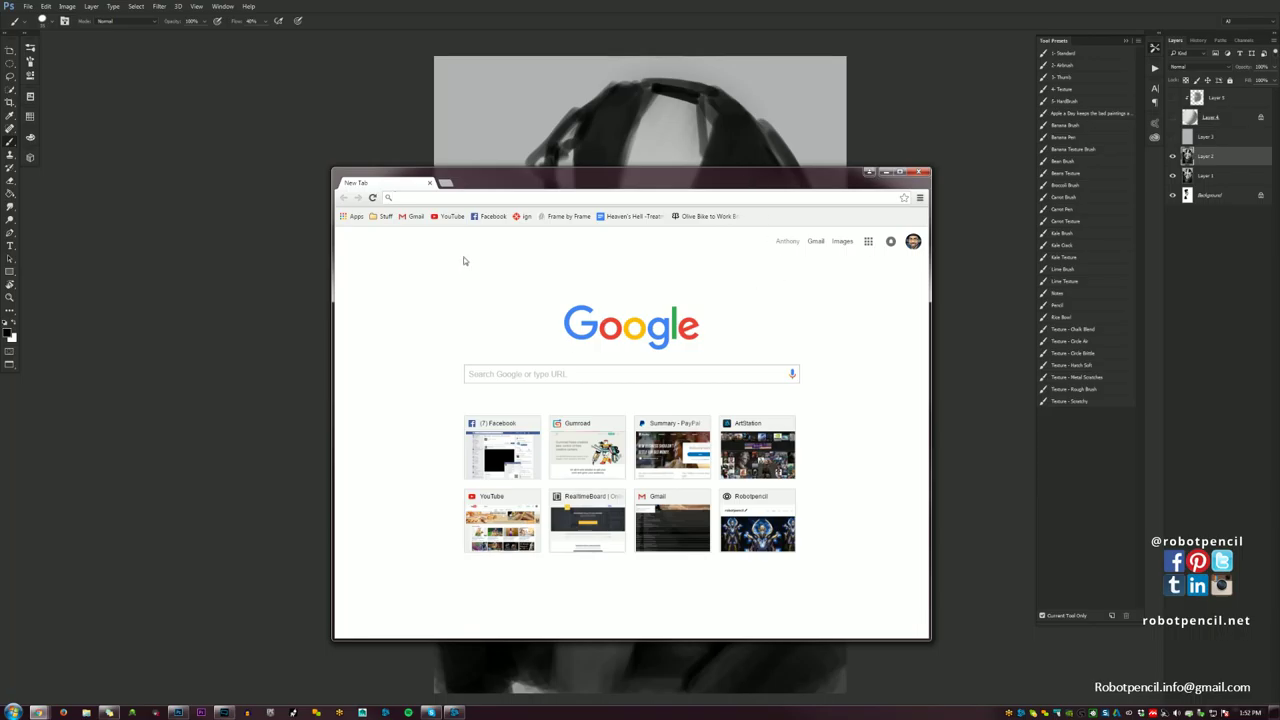
left_click(481, 199)
type("carp")
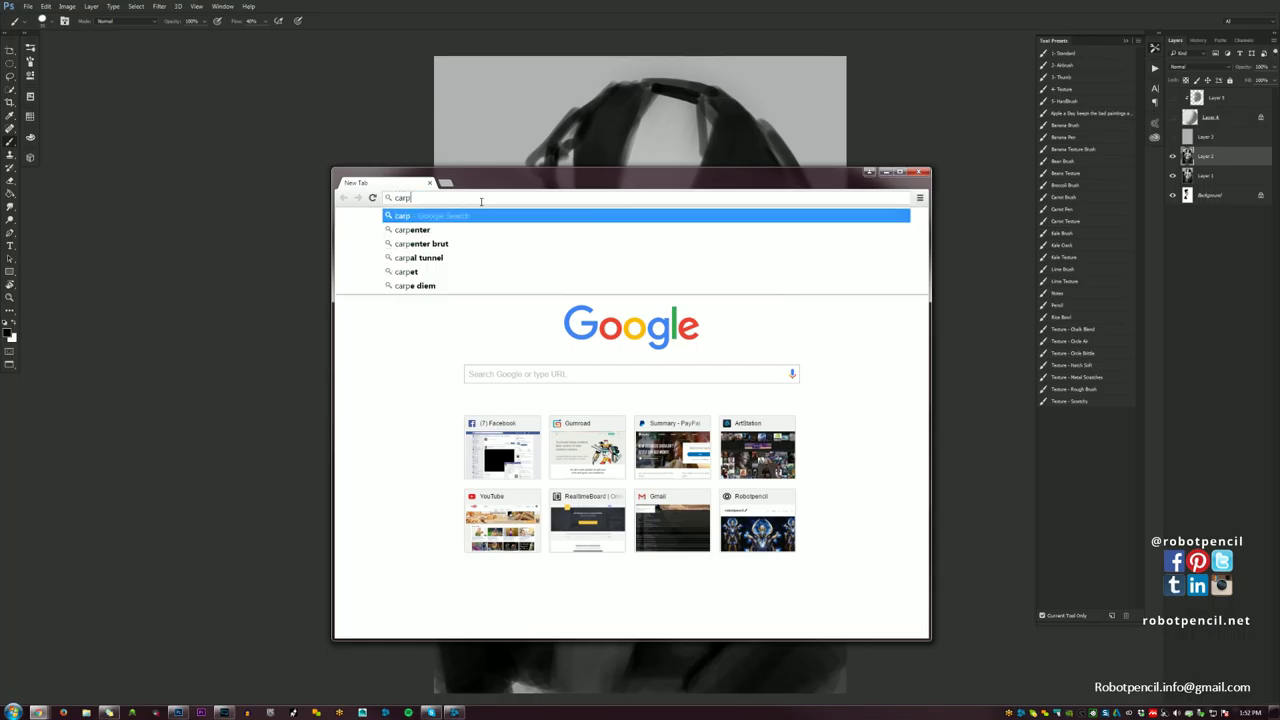
type("al tunnel")
key("Return")
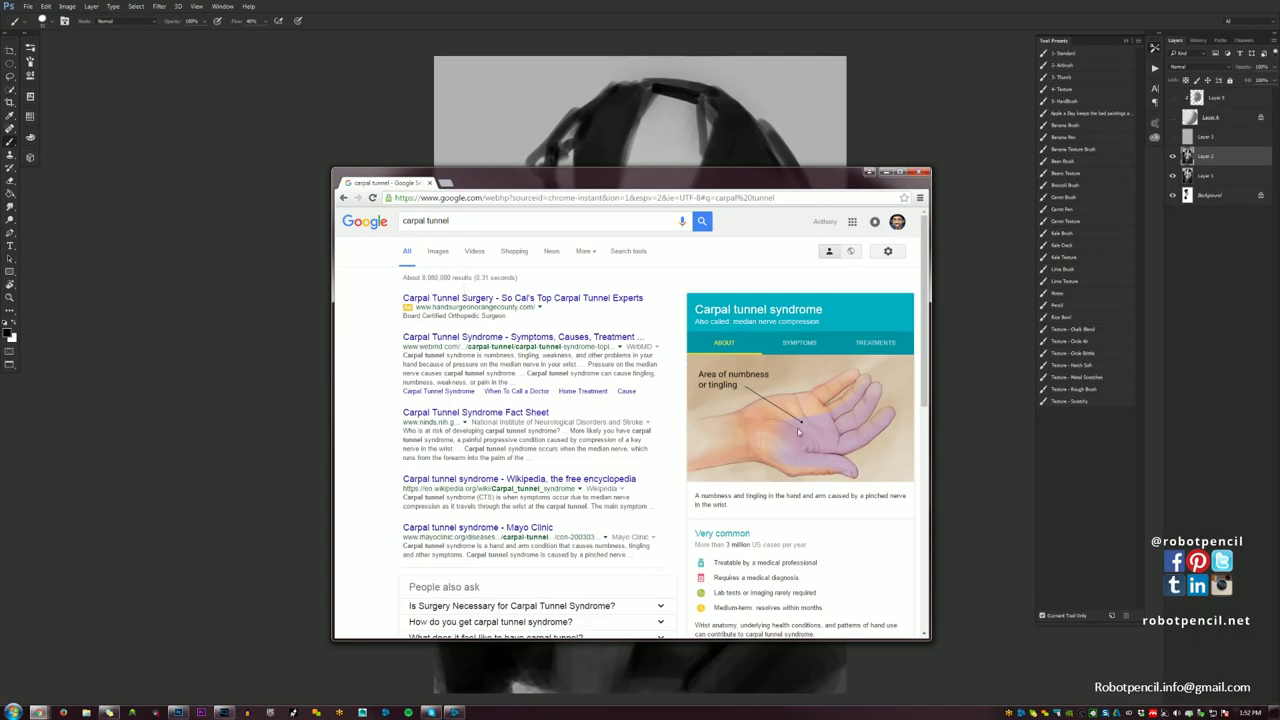
Read through the carpal tunnel results, expanding the question on whether surgery is necessary and viewing the symptoms information.
scroll(790, 500, "down", 3)
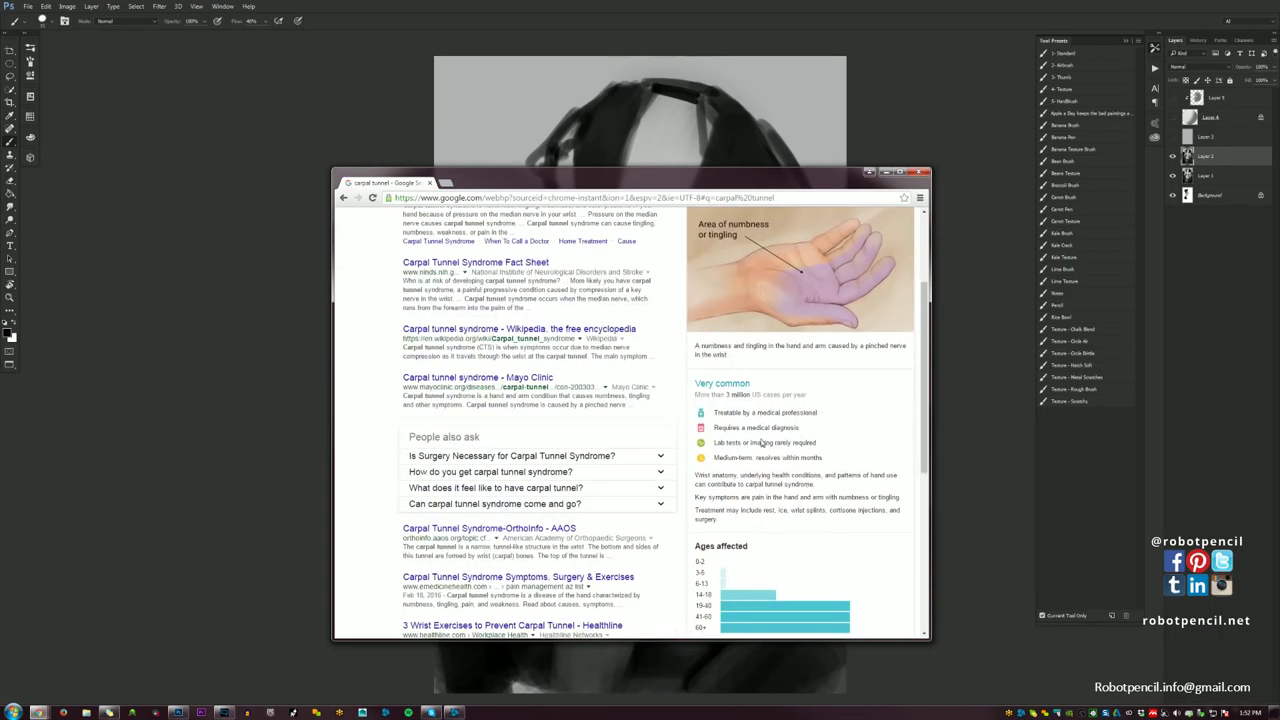
left_click(592, 458)
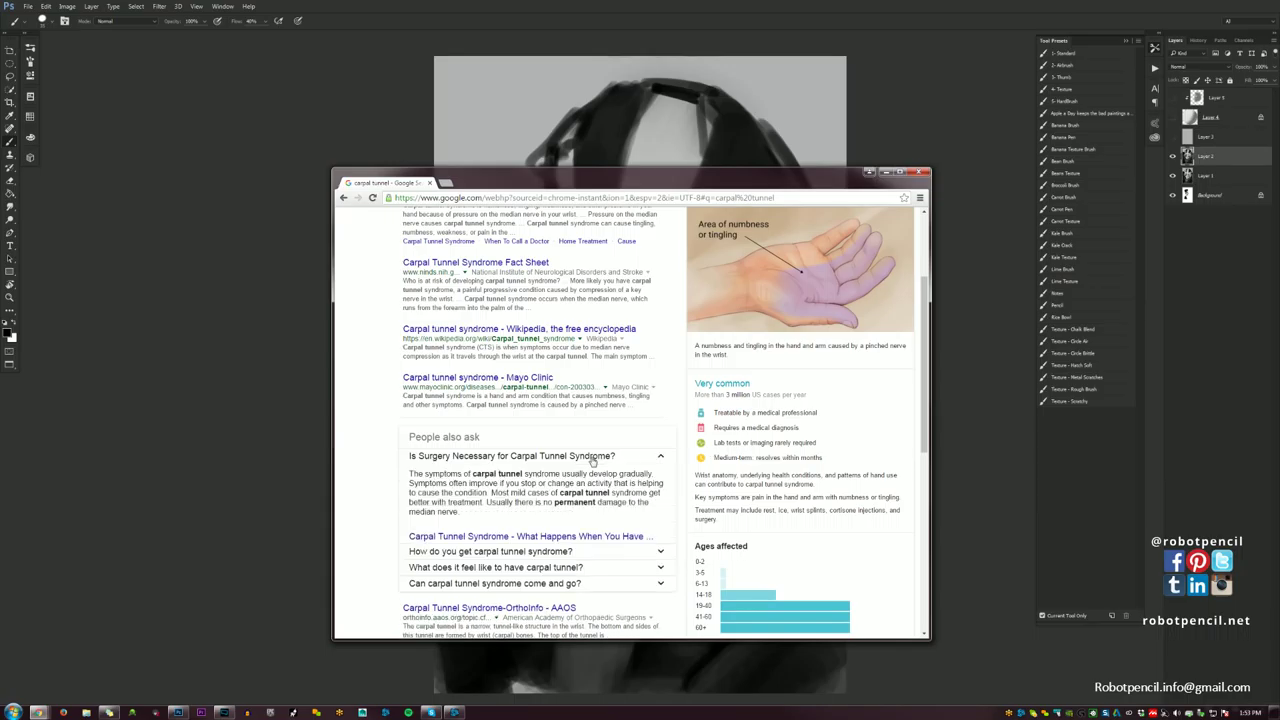
scroll(588, 465, "down", 1)
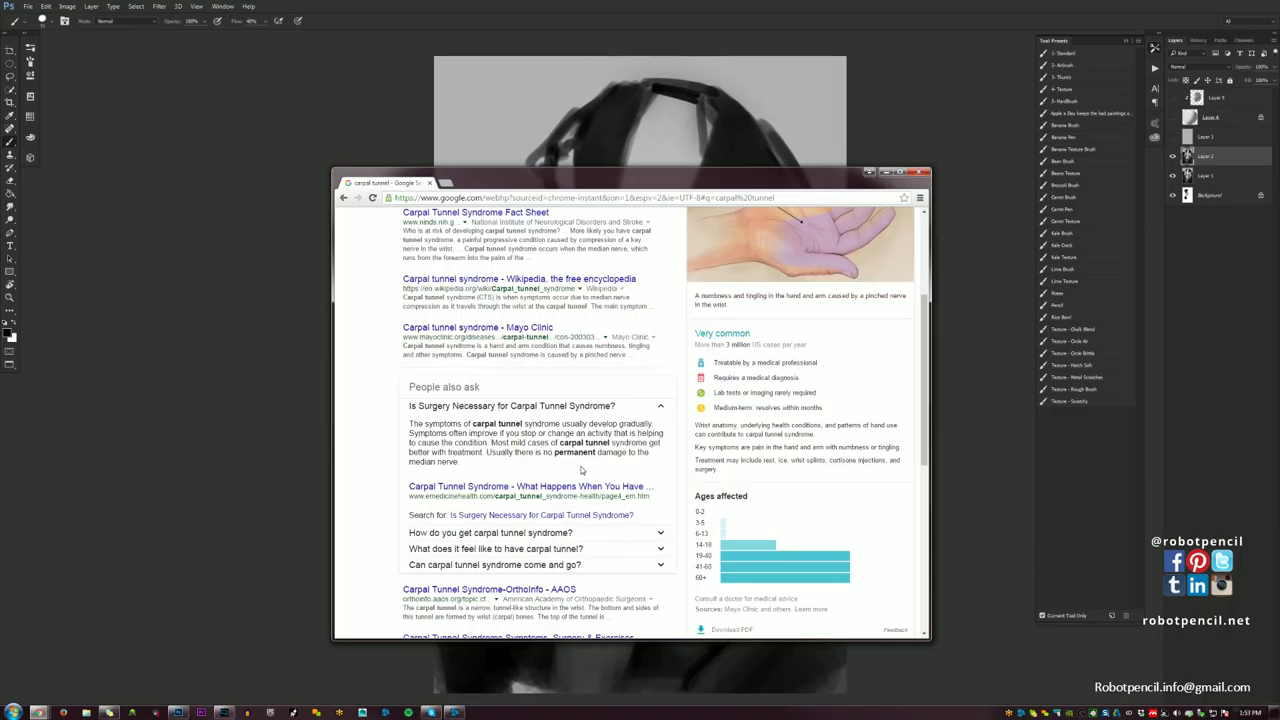
scroll(581, 470, "down", 3)
scroll(557, 481, "up", 6)
scroll(549, 481, "down", 1)
scroll(549, 481, "up", 1)
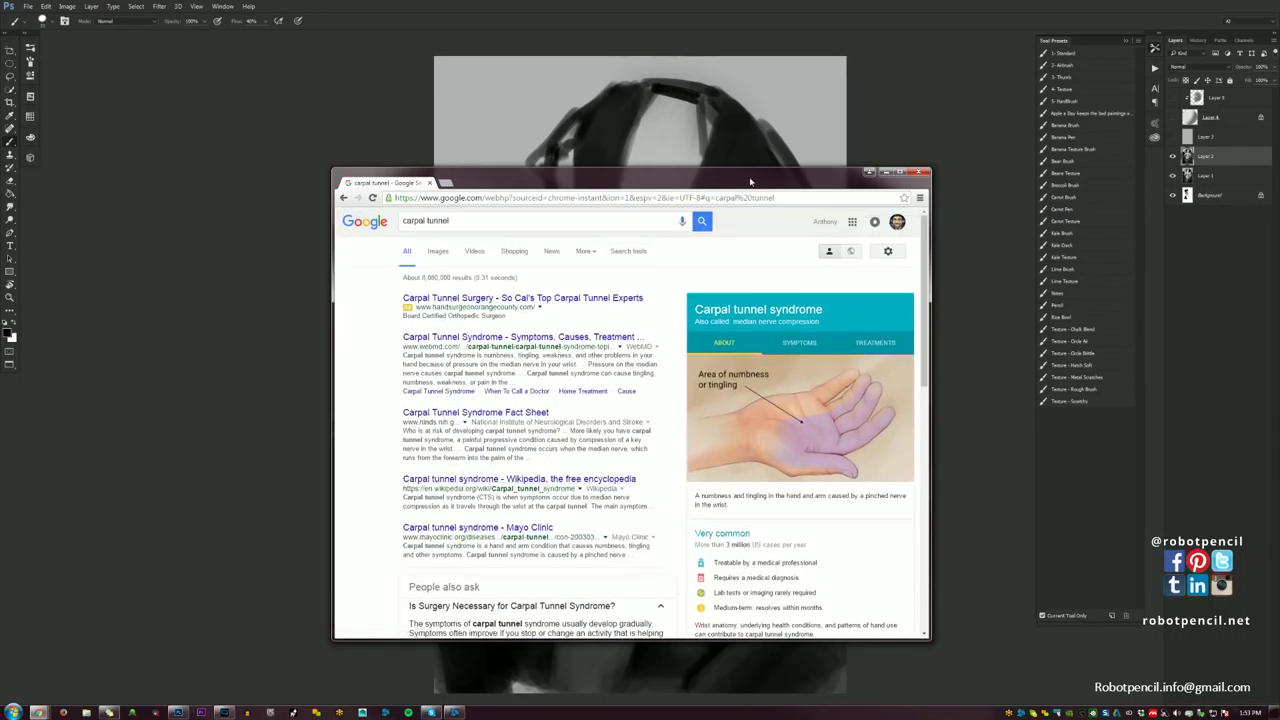
left_click_drag(752, 179, 677, 120)
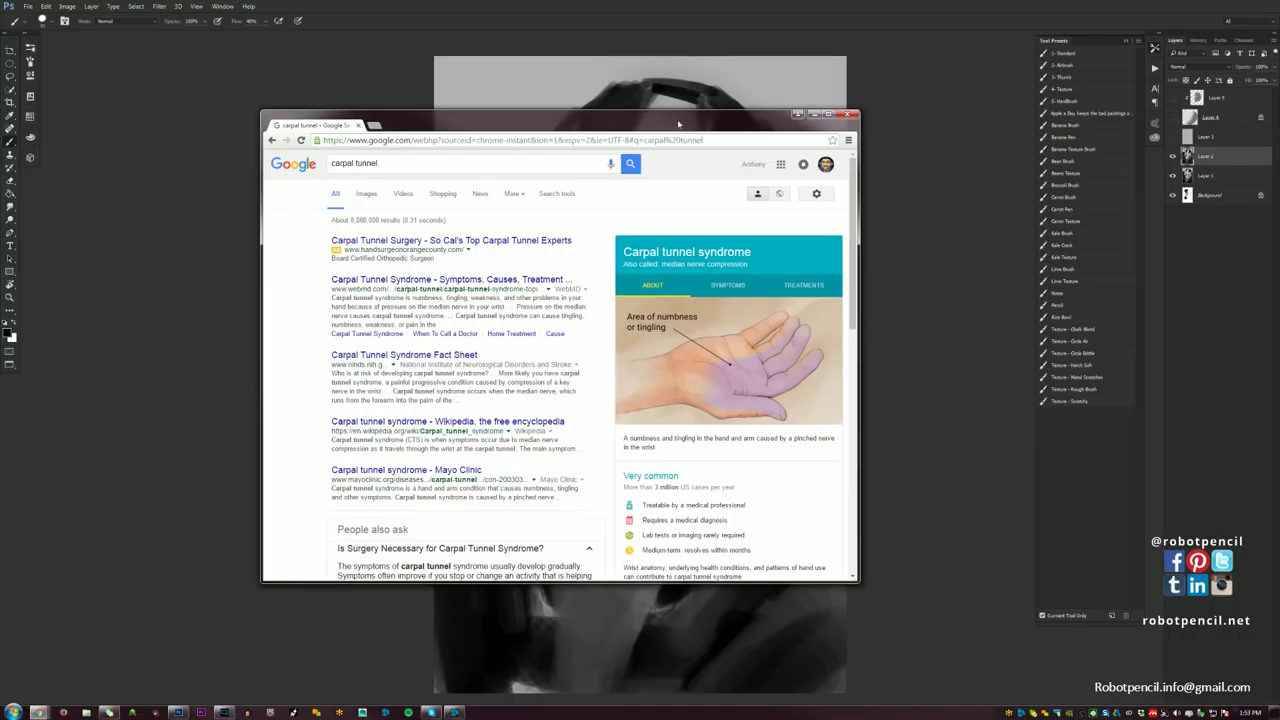
left_click(745, 288)
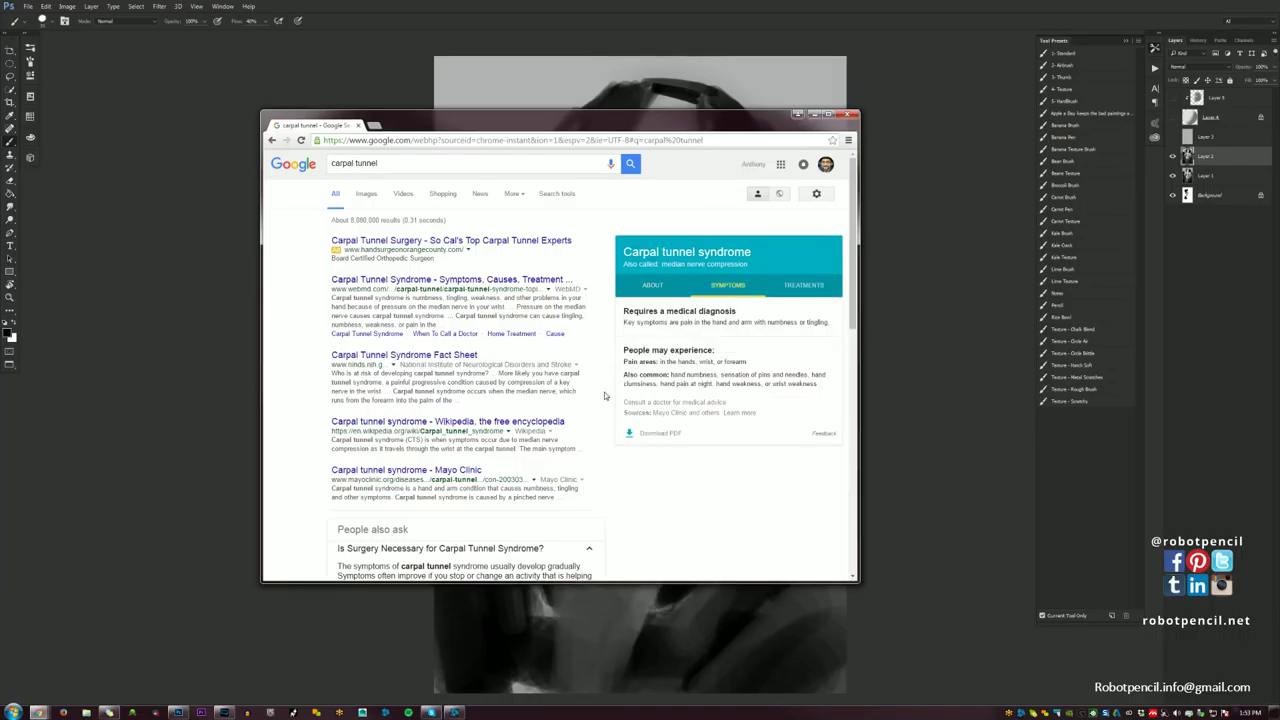
Extend the Google search to "carpal tunnel what causes it".
left_click(405, 165)
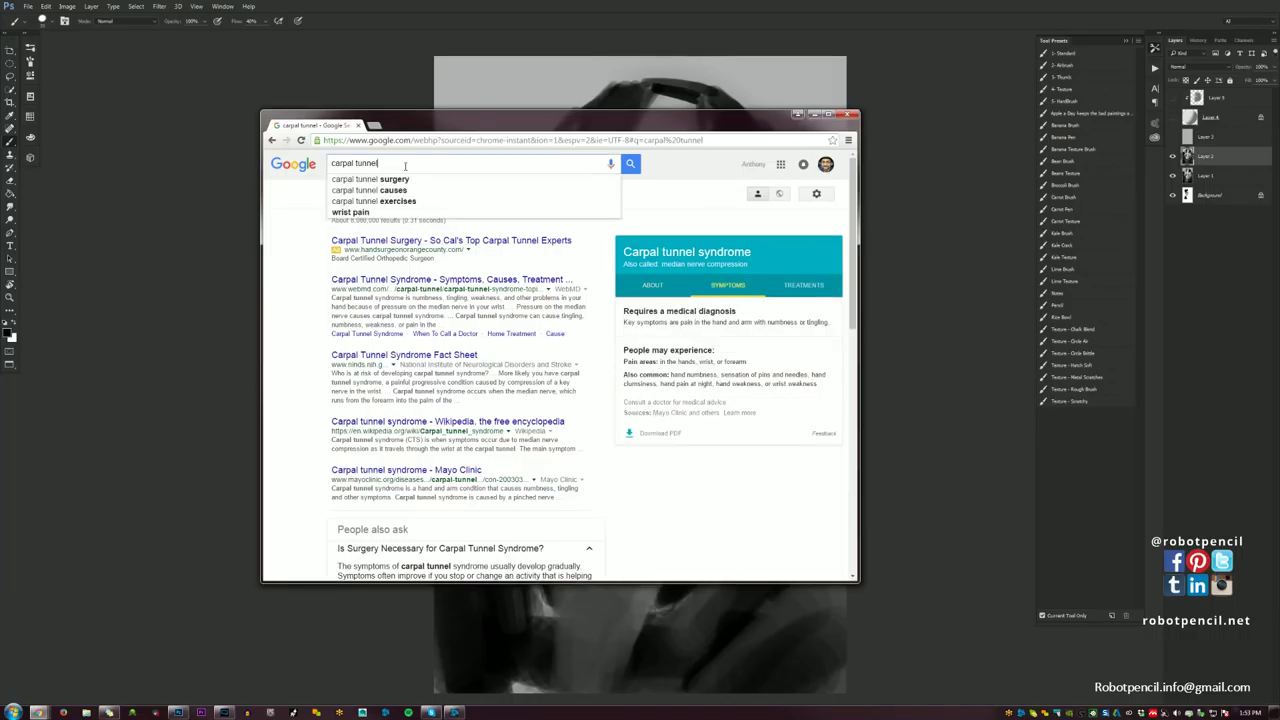
type("what caus")
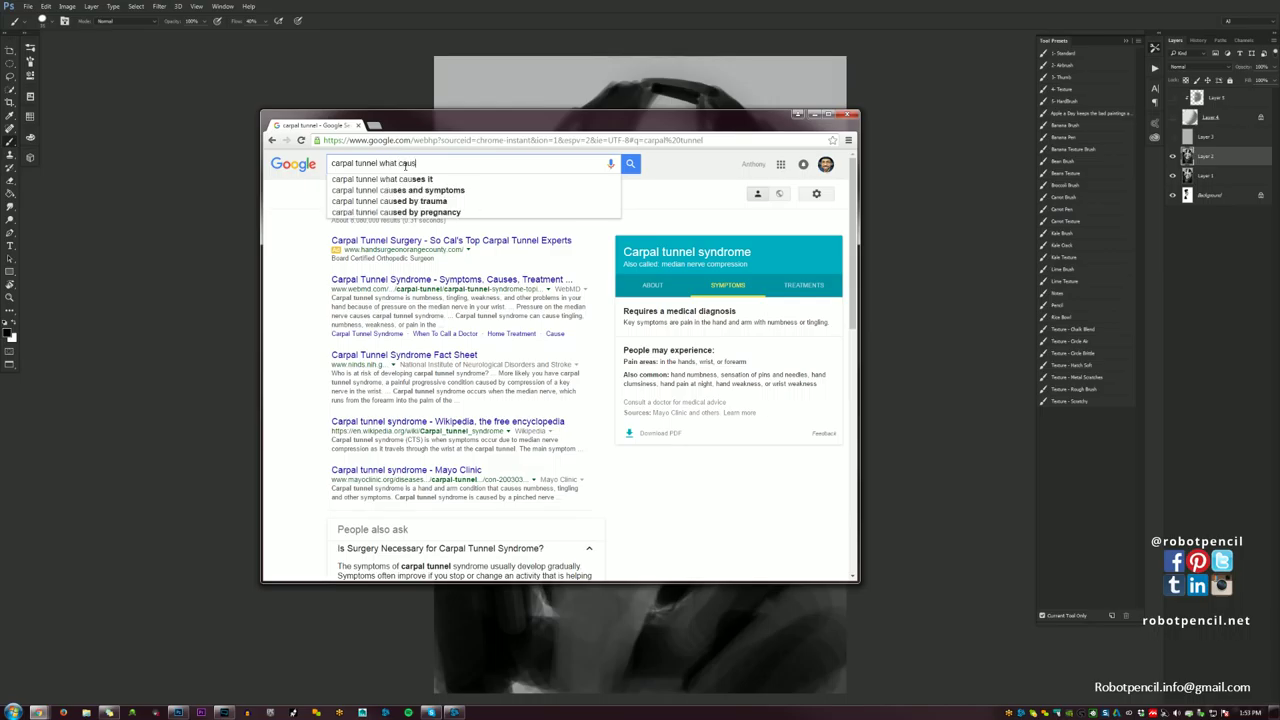
type("es it")
key("Return")
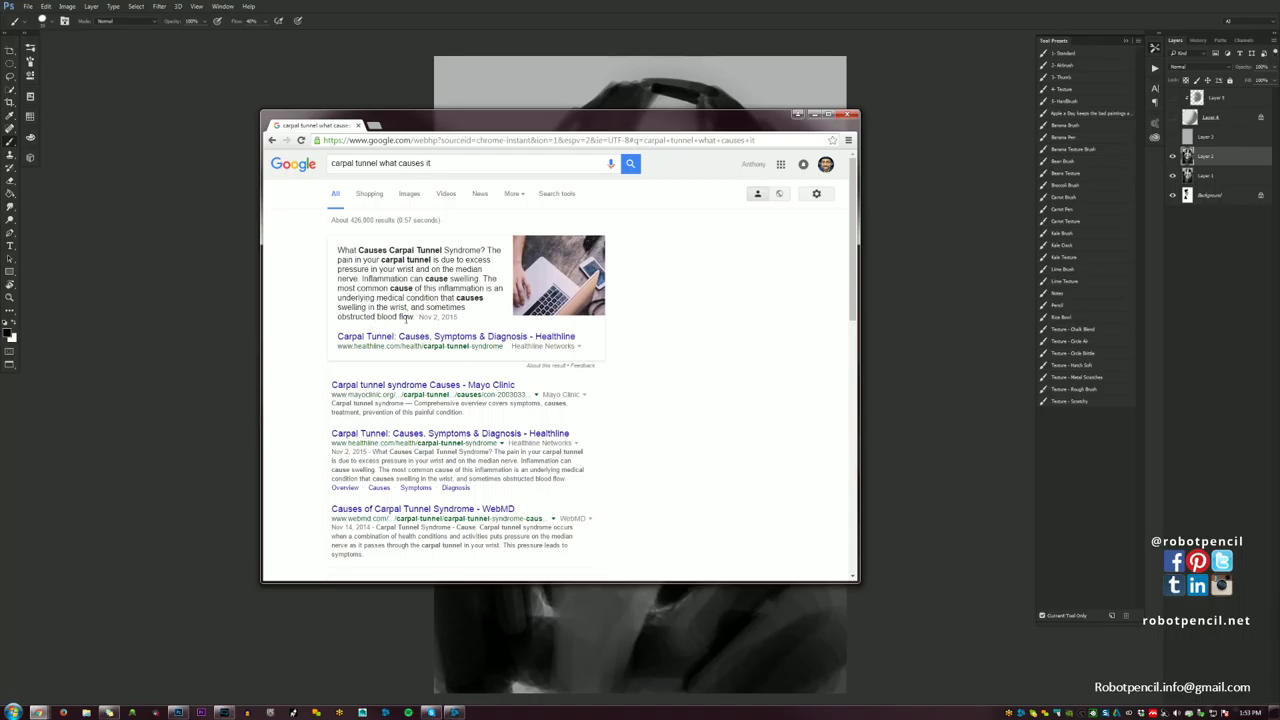
Highlight the closing words of the featured answer on causes and move the browser window off the Photoshop canvas.
triple_click(392, 317)
left_click(404, 318)
left_click_drag(413, 317, 337, 317)
left_click_drag(530, 126, 0, 264)
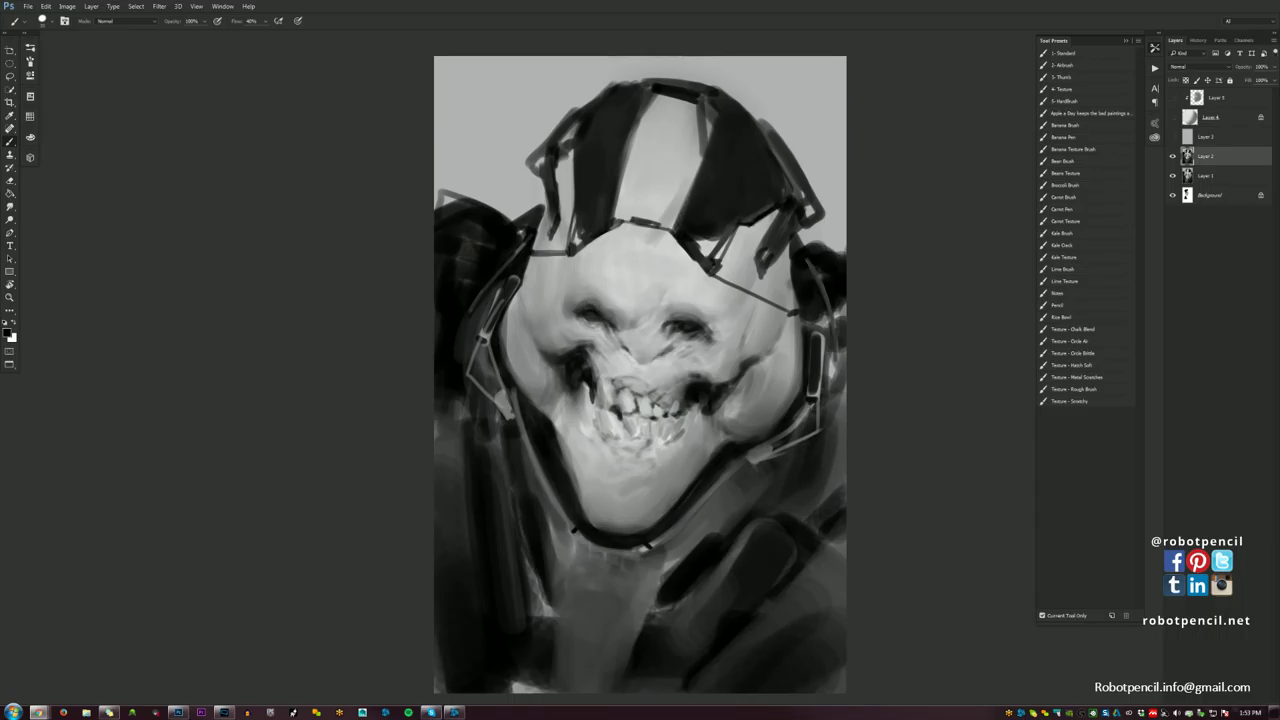
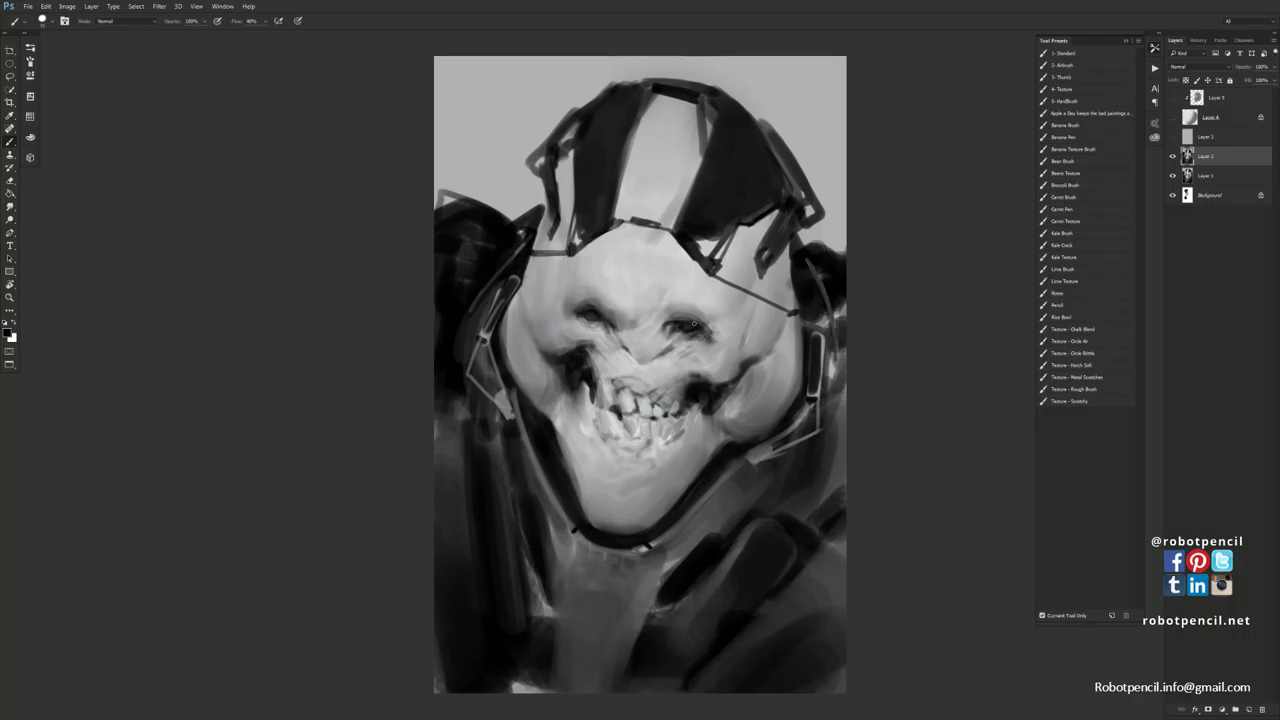
Add a new layer and sketch a thin, jagged branching line in the empty background beside the helmet.
left_click_drag(705, 305, 703, 277)
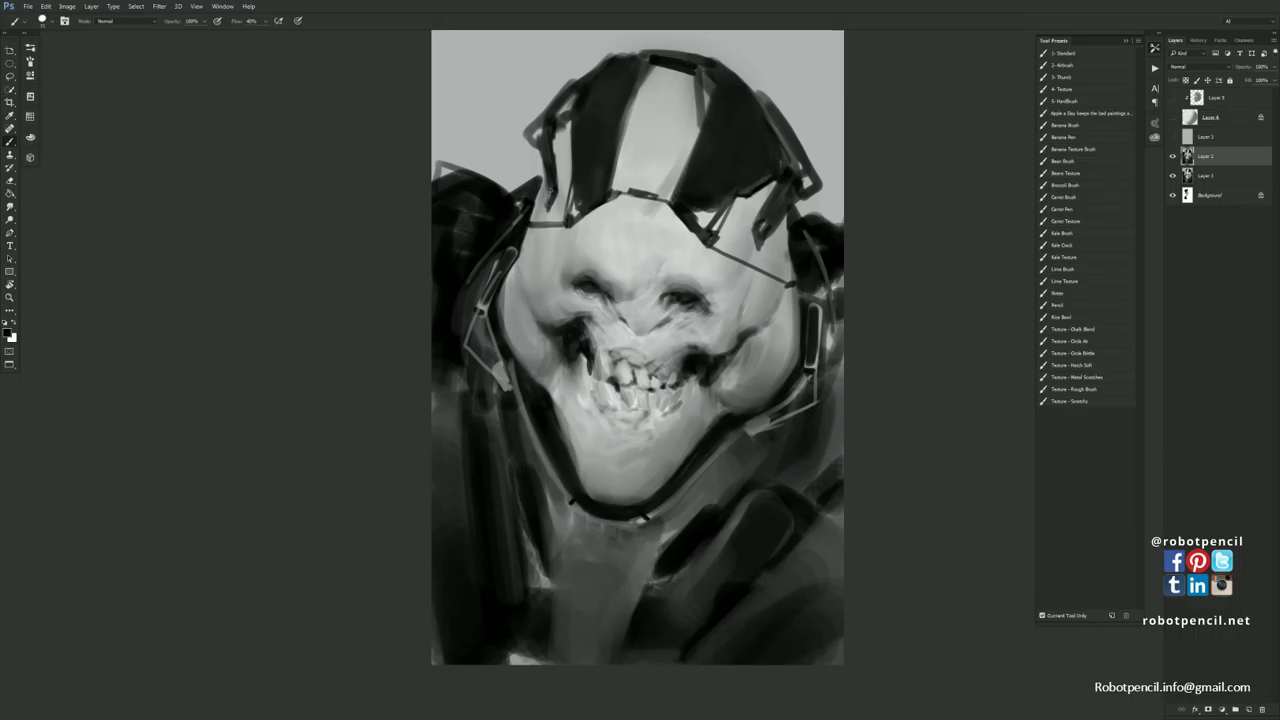
left_click_drag(555, 217, 584, 317)
key("z")
left_click(578, 270)
key("ctrl+shift+alt+n")
left_click(489, 121)
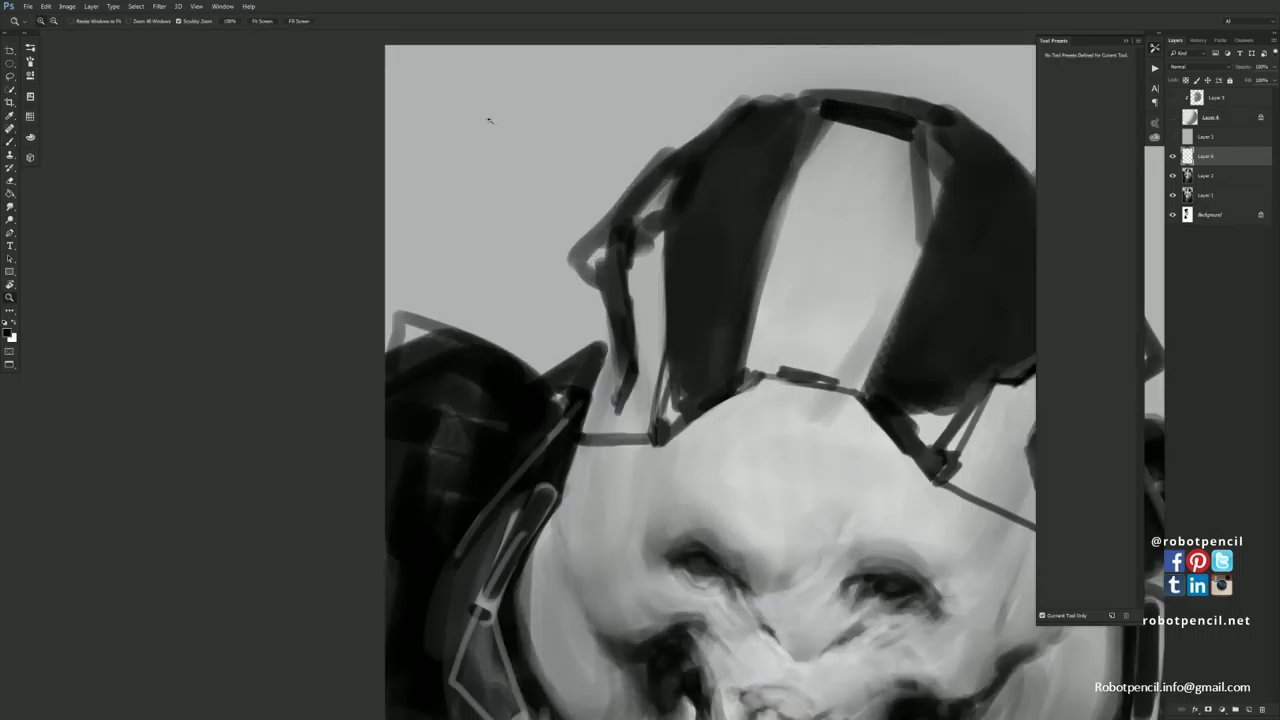
key("b")
mouse_move(435, 85)
left_mouse_down()
mouse_move(482, 154)
mouse_move(458, 148)
mouse_move(489, 201)
mouse_move(495, 256)
left_mouse_up()
mouse_move(484, 150)
left_mouse_down()
mouse_move(515, 97)
mouse_move(507, 80)
mouse_move(456, 157)
mouse_move(417, 156)
mouse_move(400, 118)
left_mouse_up()
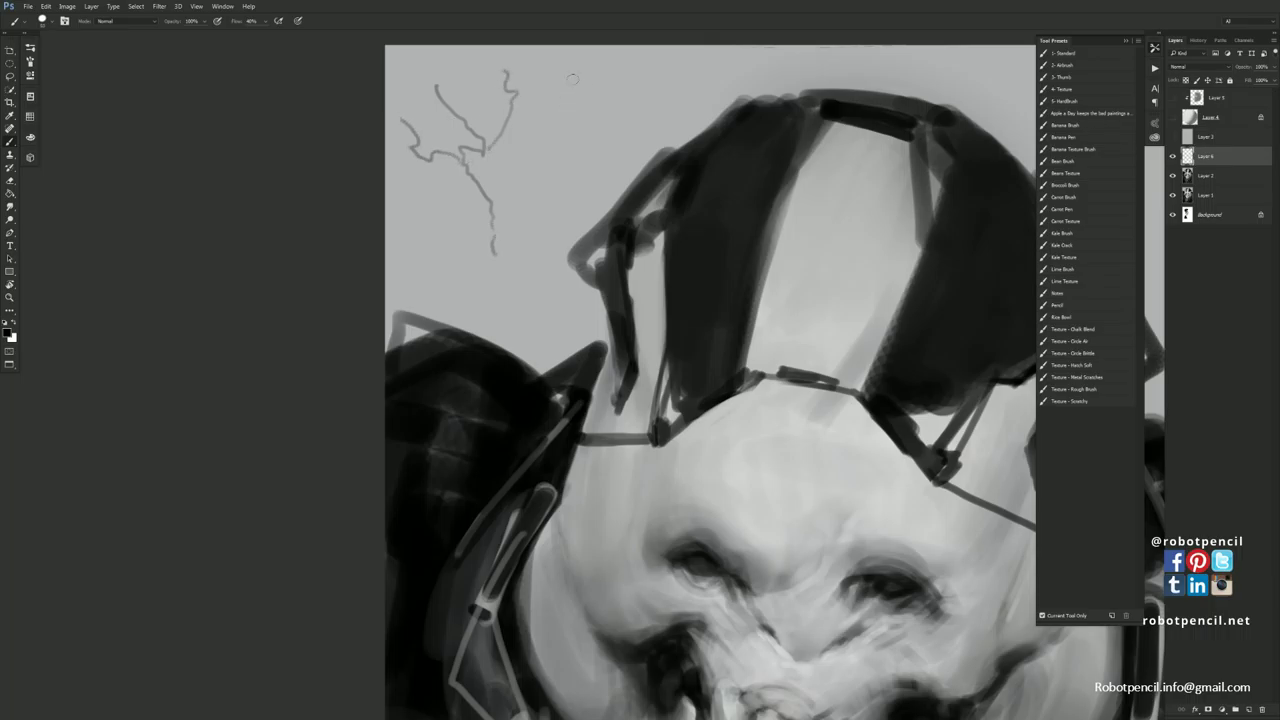
Sketch a thicker branching line beside the thin one, add small marks with a smaller brush, and delete the sketch layer.
mouse_move(572, 66)
left_mouse_down()
mouse_move(594, 111)
mouse_move(568, 167)
mouse_move(566, 228)
left_mouse_up()
mouse_move(641, 60)
left_mouse_down()
mouse_move(636, 86)
mouse_move(592, 132)
left_mouse_up()
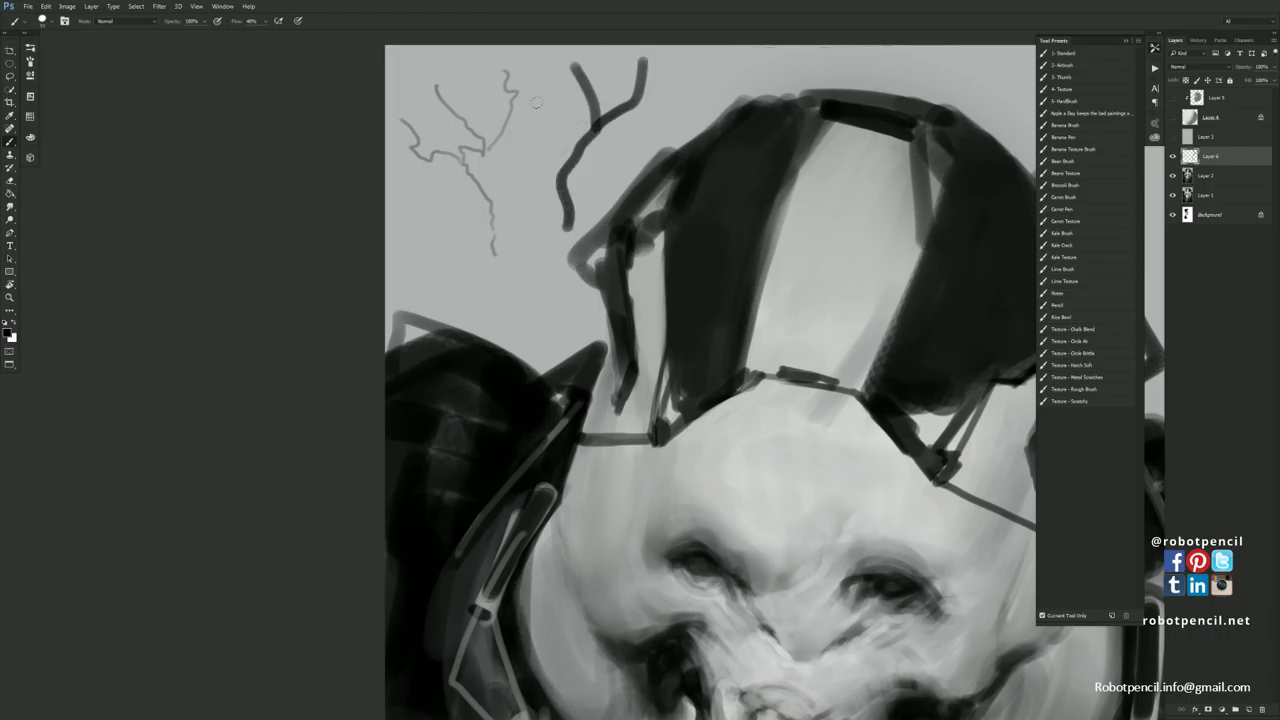
left_click_drag(536, 100, 577, 150)
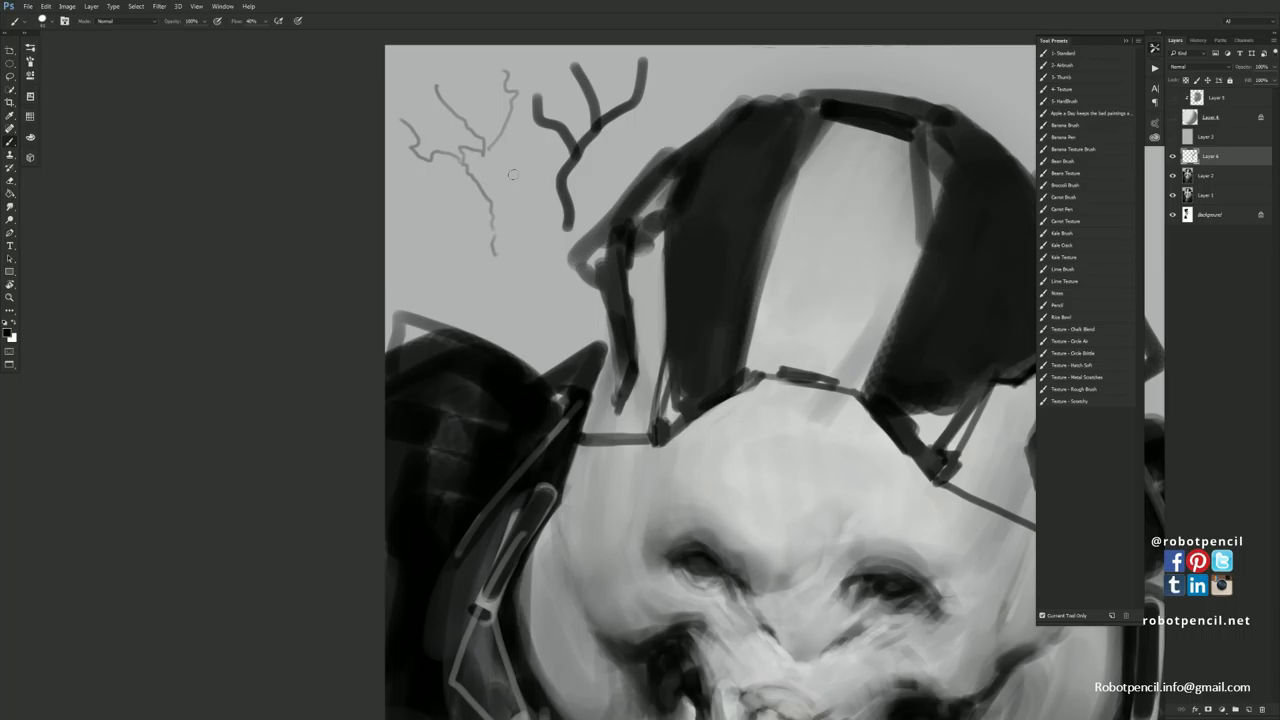
key("bracketleft")
key("bracketleft")
left_click_drag(549, 65, 553, 86)
mouse_move(500, 131)
left_mouse_down()
mouse_move(488, 148)
mouse_move(506, 132)
left_mouse_up()
key("Delete")
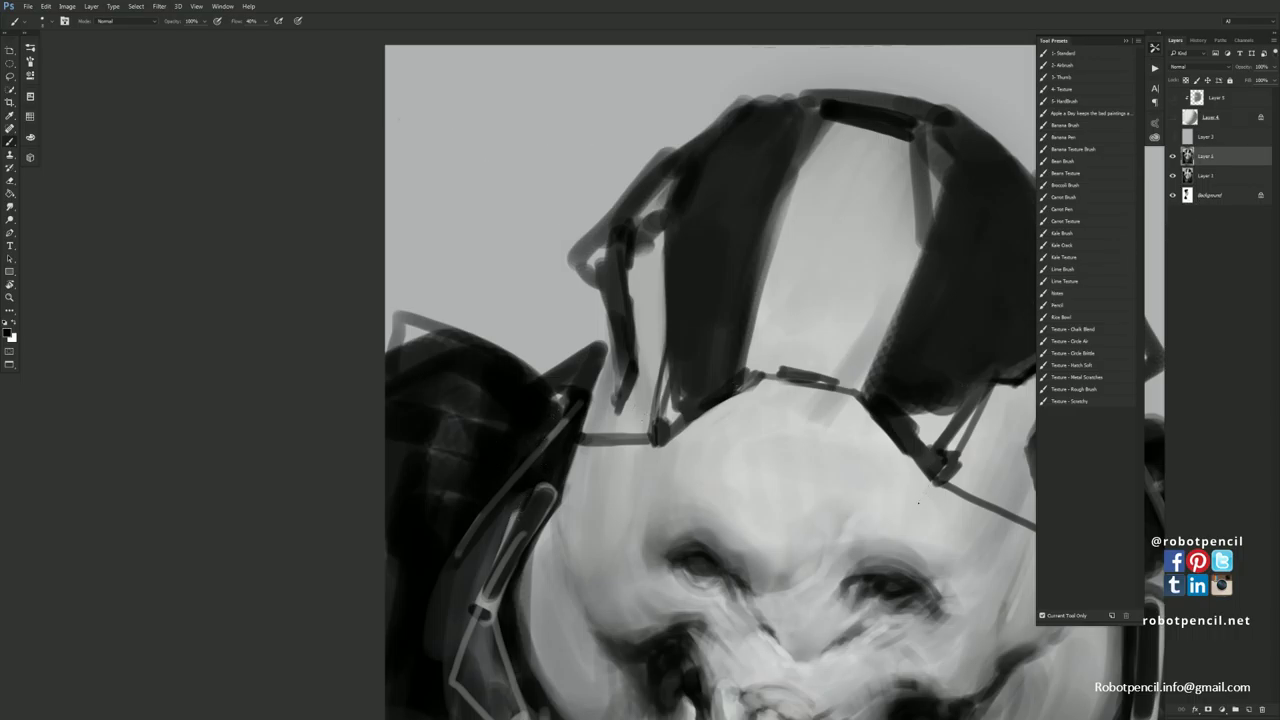
Touch up the dark cheek hollow and retouch the upper gum line and mouth corner with a light tone sampled beside the nose.
key("z")
left_click(647, 389, "alt")
left_click(647, 389, "alt")
left_click(647, 389, "alt")
left_click_drag(681, 511, 641, 372)
left_click(641, 372)
left_click(641, 372)
key("b")
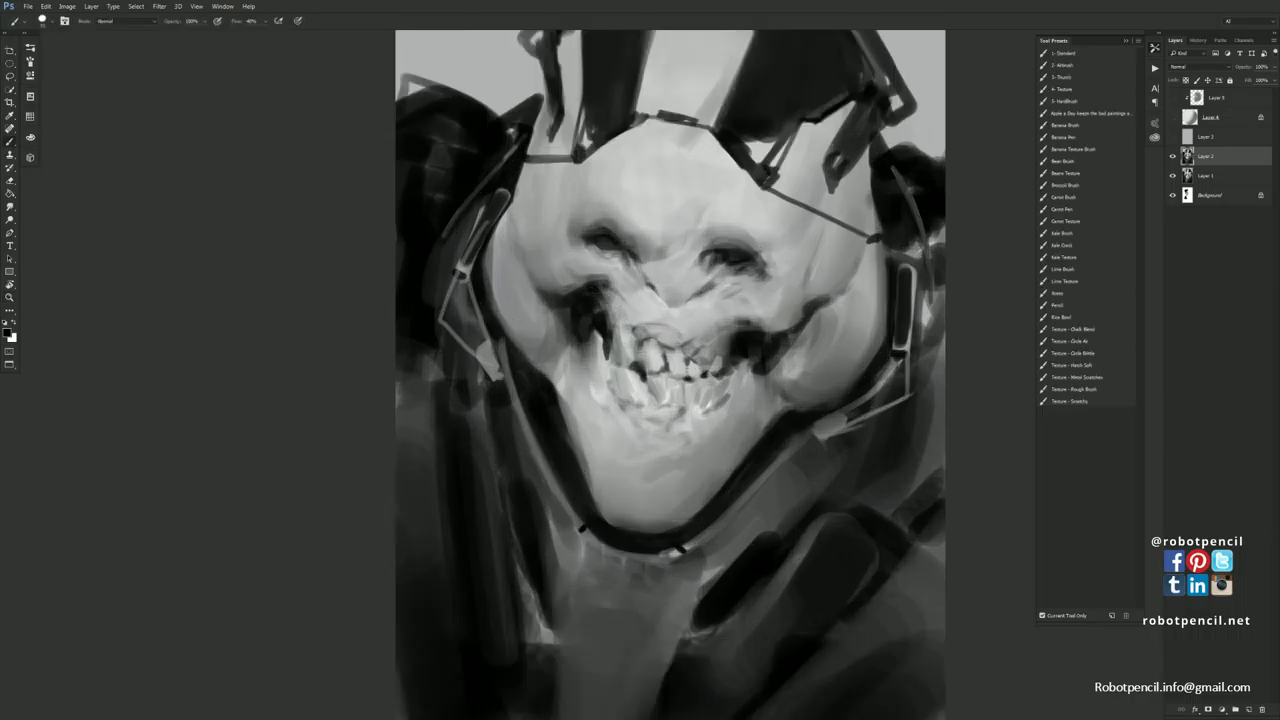
left_click_drag(614, 313, 626, 330)
left_click(707, 290, "alt")
mouse_move(690, 346)
left_mouse_down()
mouse_move(721, 348)
mouse_move(765, 302)
mouse_move(851, 277)
mouse_move(726, 331)
mouse_move(766, 328)
left_mouse_up()
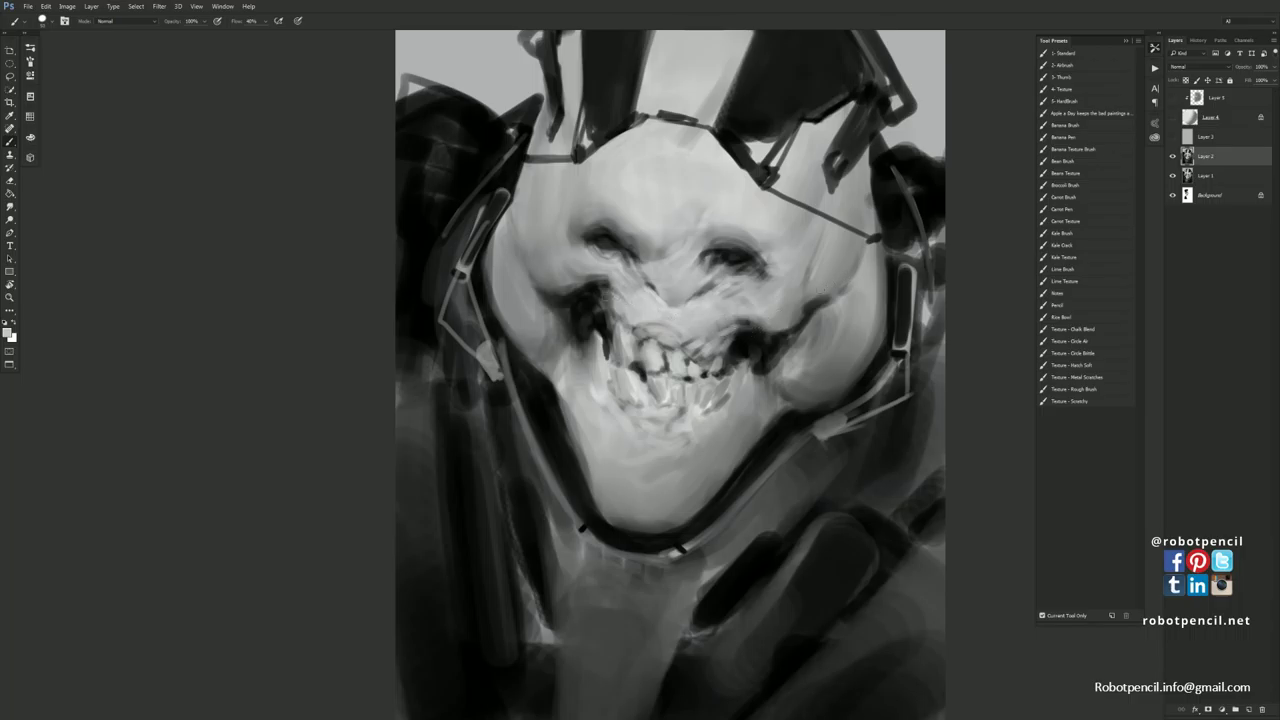
Retouch the dark cheek hollow beside the nose and upper teeth with greys sampled from the surrounding skin.
mouse_move(603, 292)
left_mouse_down()
mouse_move(611, 328)
mouse_move(614, 297)
mouse_move(608, 324)
mouse_move(633, 326)
mouse_move(611, 296)
mouse_move(612, 327)
left_mouse_up()
left_click(596, 308, "alt")
left_click(625, 312, "alt")
left_click(605, 287, "alt")
left_click(634, 309, "alt")
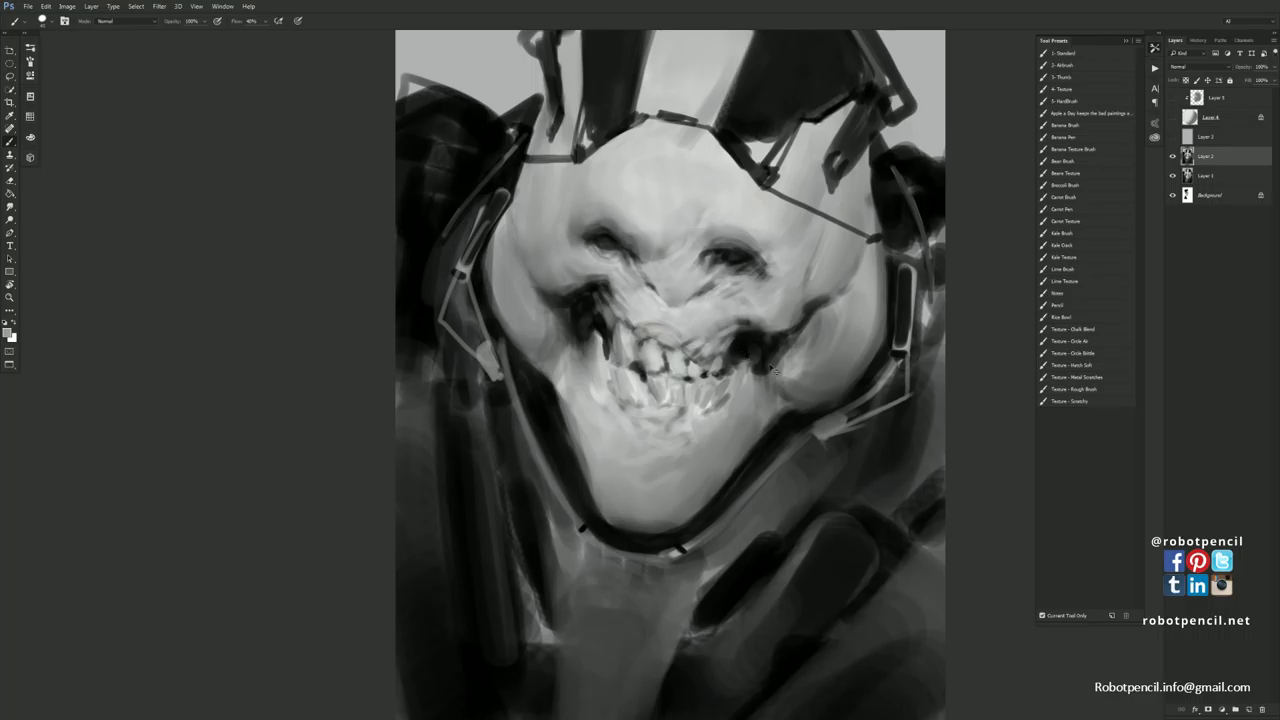
Flip the canvas horizontally and refine the dark hollows at both mouth corners with sampled dark and light tones.
key("ctrl+shift+h")
left_click_drag(769, 438, 741, 412)
left_click(618, 293, "alt")
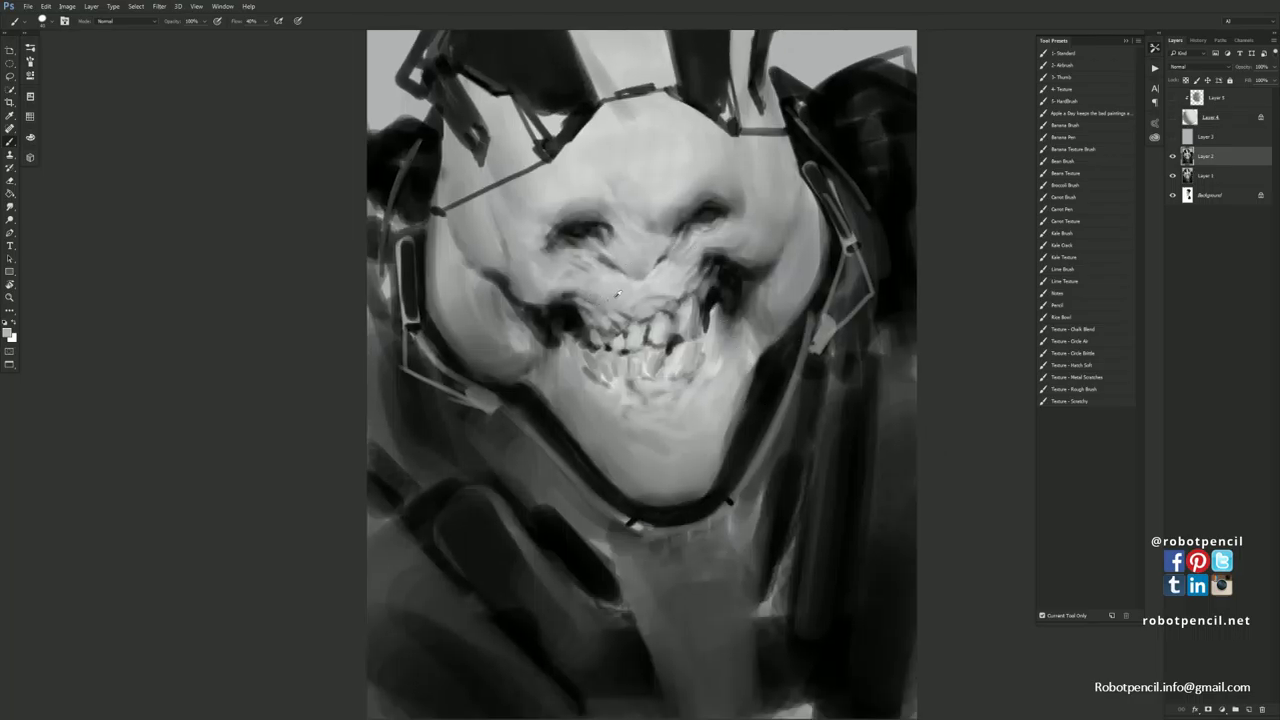
mouse_move(572, 313)
left_mouse_down()
mouse_move(558, 312)
mouse_move(603, 355)
mouse_move(572, 357)
left_mouse_up()
left_click(574, 329, "alt")
left_click(577, 340, "alt")
left_click(725, 301, "alt")
mouse_move(727, 316)
left_mouse_down()
mouse_move(717, 347)
mouse_move(708, 341)
left_mouse_up()
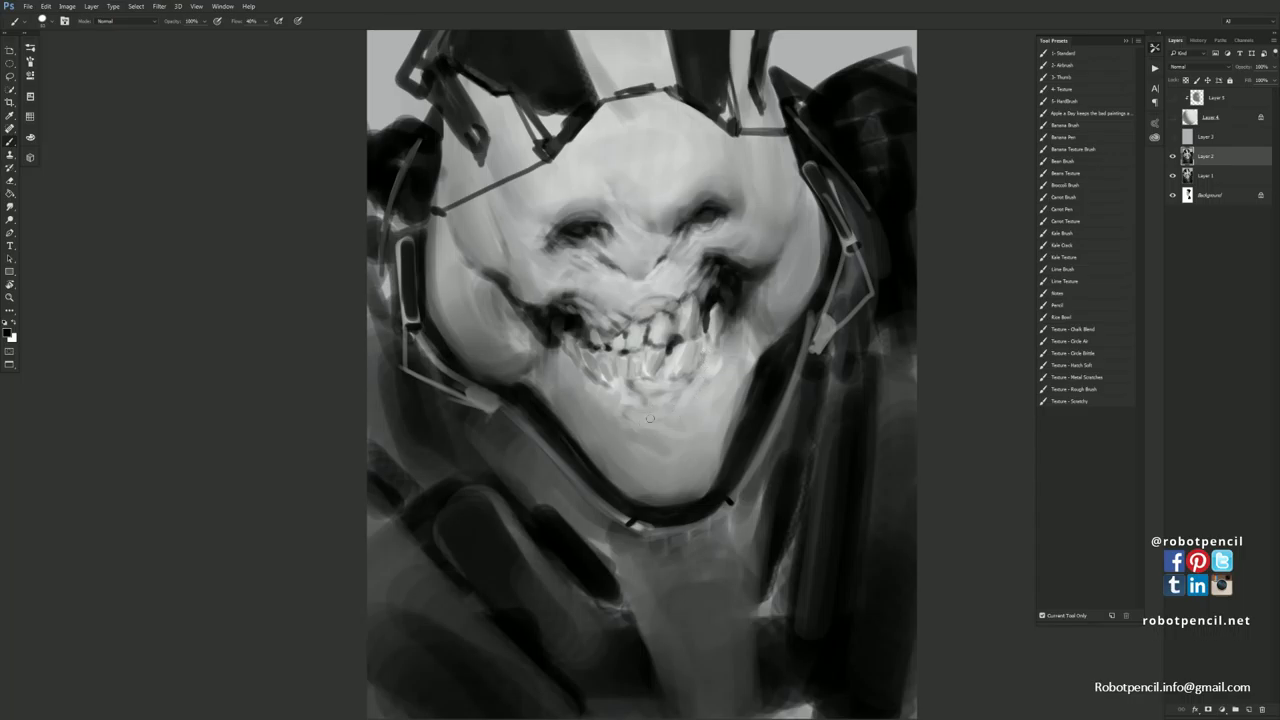
Paint skin wrinkles below the lower teeth and across the chin with sampled greys.
mouse_move(668, 406)
left_mouse_down()
mouse_move(723, 387)
mouse_move(688, 400)
left_mouse_up()
left_click(711, 394, "alt")
left_click(639, 406, "alt")
left_click_drag(617, 402, 576, 374)
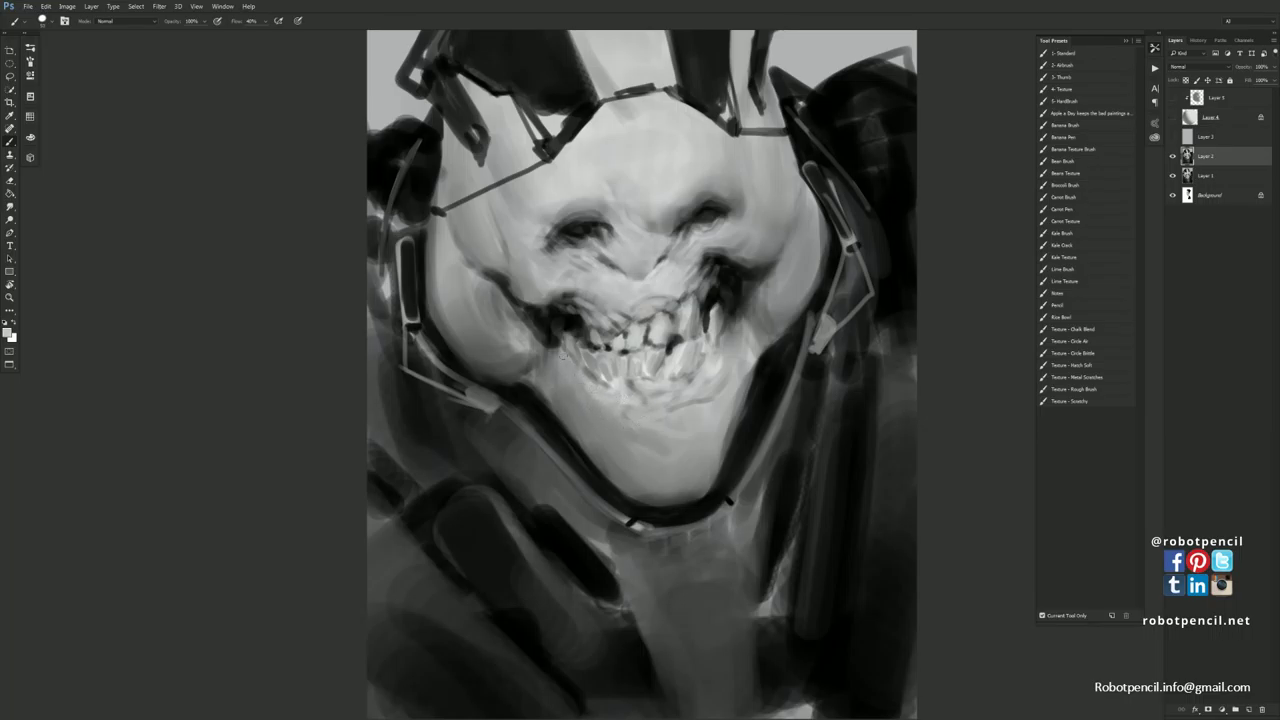
left_click_drag(619, 414, 592, 404)
mouse_move(642, 444)
left_mouse_down()
mouse_move(590, 422)
mouse_move(636, 438)
left_mouse_up()
key("d")
left_click(617, 436, "alt")
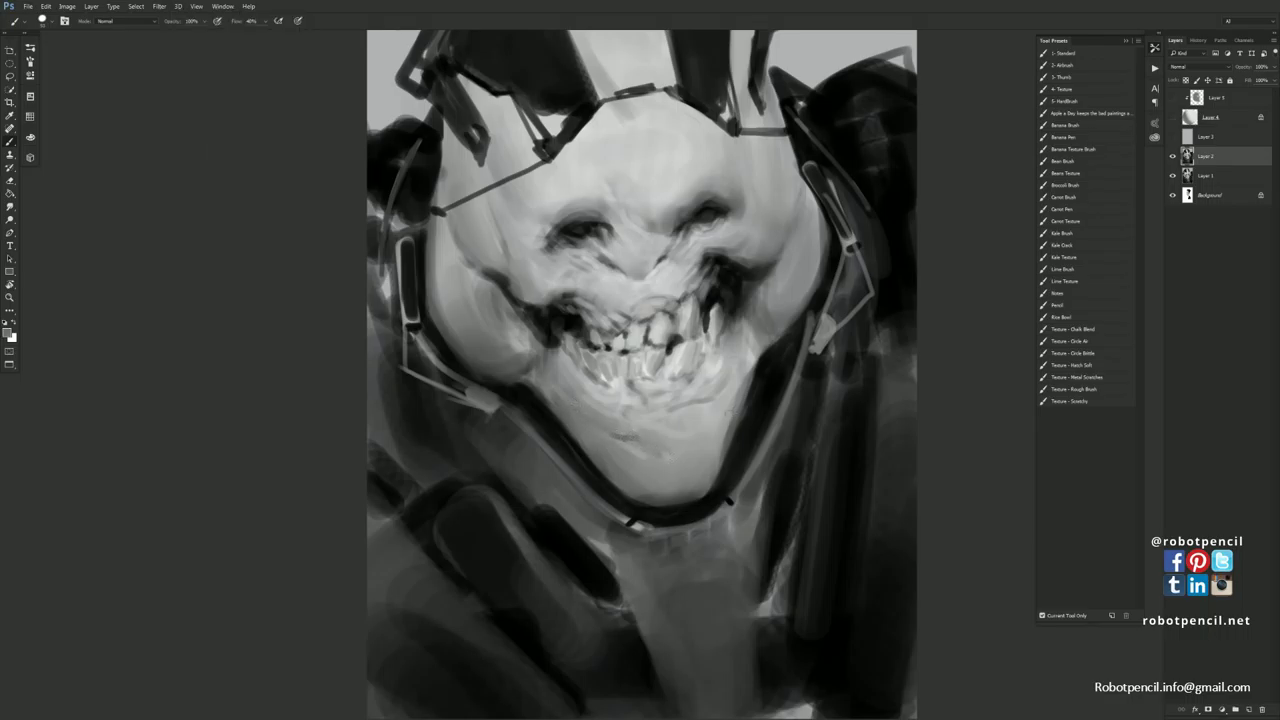
Shade the side of the chin and clean up the jaw edges against the dark chin strap.
mouse_move(729, 414)
left_mouse_down()
mouse_move(693, 425)
mouse_move(704, 428)
mouse_move(675, 413)
left_mouse_up()
left_click(696, 422, "alt")
left_click(775, 357, "alt")
left_click_drag(756, 372, 749, 416)
left_click(735, 448, "alt")
left_click_drag(755, 415, 748, 434)
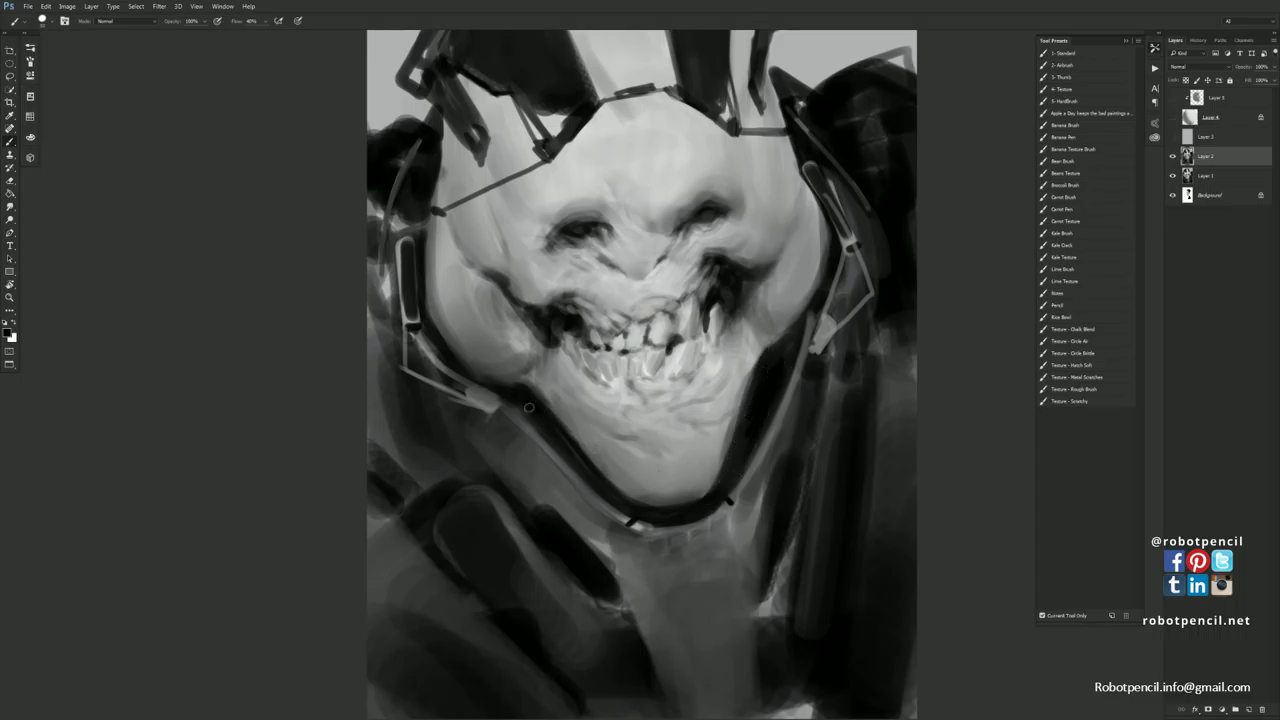
mouse_move(530, 408)
left_mouse_down()
mouse_move(578, 462)
mouse_move(664, 513)
left_mouse_up()
left_click(670, 485, "alt")
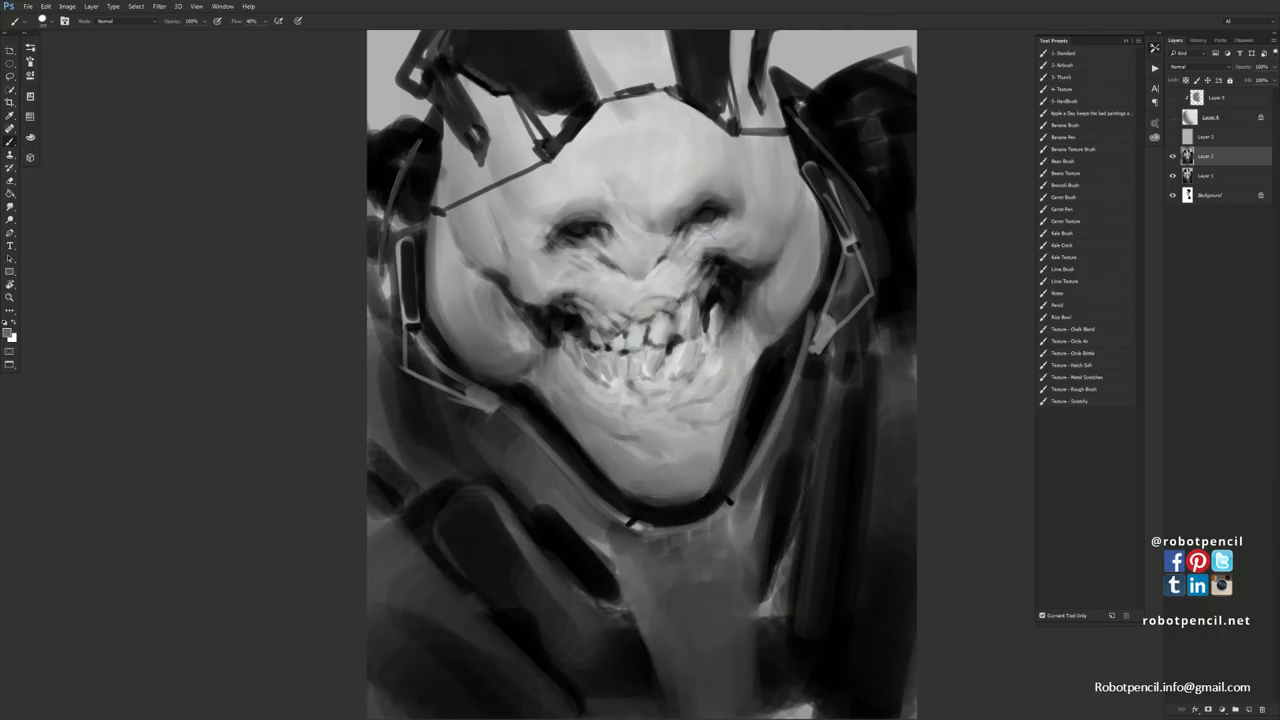
Darken the cheek hollows and outer teeth at both mouth corners with soft, broad strokes.
left_click(712, 288, "alt")
mouse_move(704, 292)
left_mouse_down()
mouse_move(706, 342)
mouse_move(710, 330)
left_mouse_up()
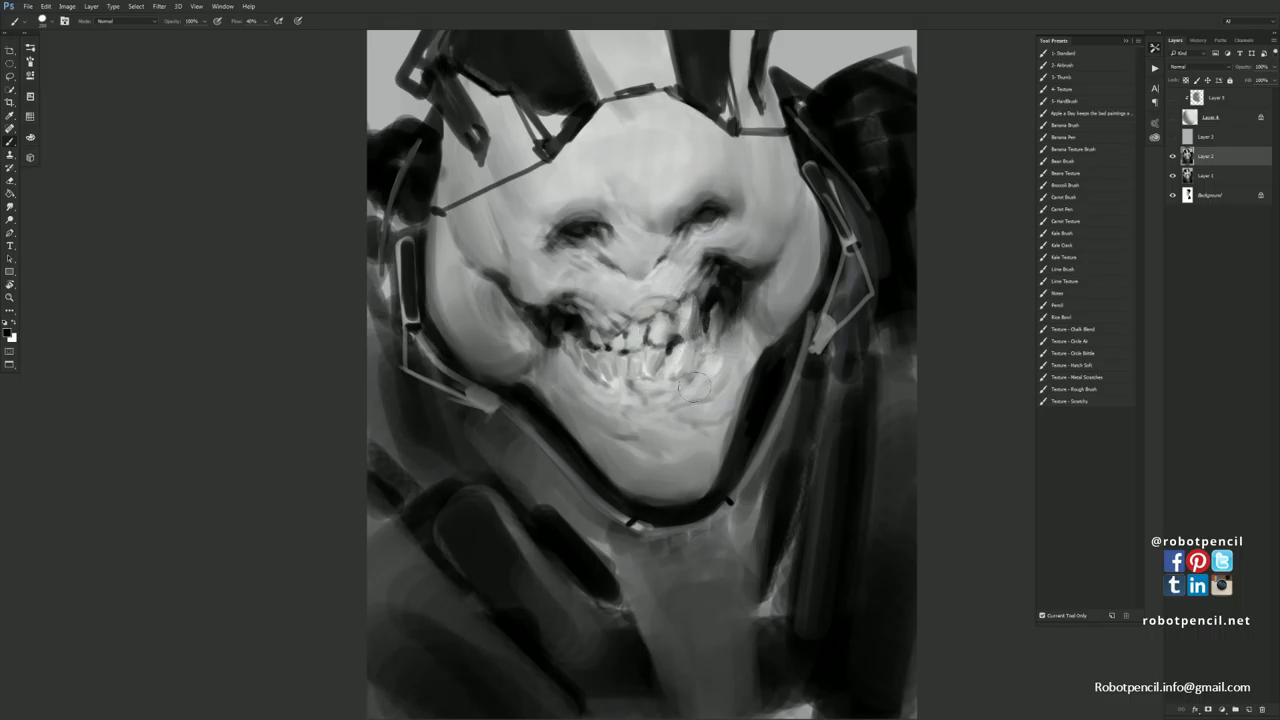
mouse_move(556, 320)
left_mouse_down()
mouse_move(576, 362)
mouse_move(640, 386)
left_mouse_up()
mouse_move(706, 300)
left_mouse_down()
mouse_move(700, 334)
mouse_move(682, 334)
left_mouse_up()
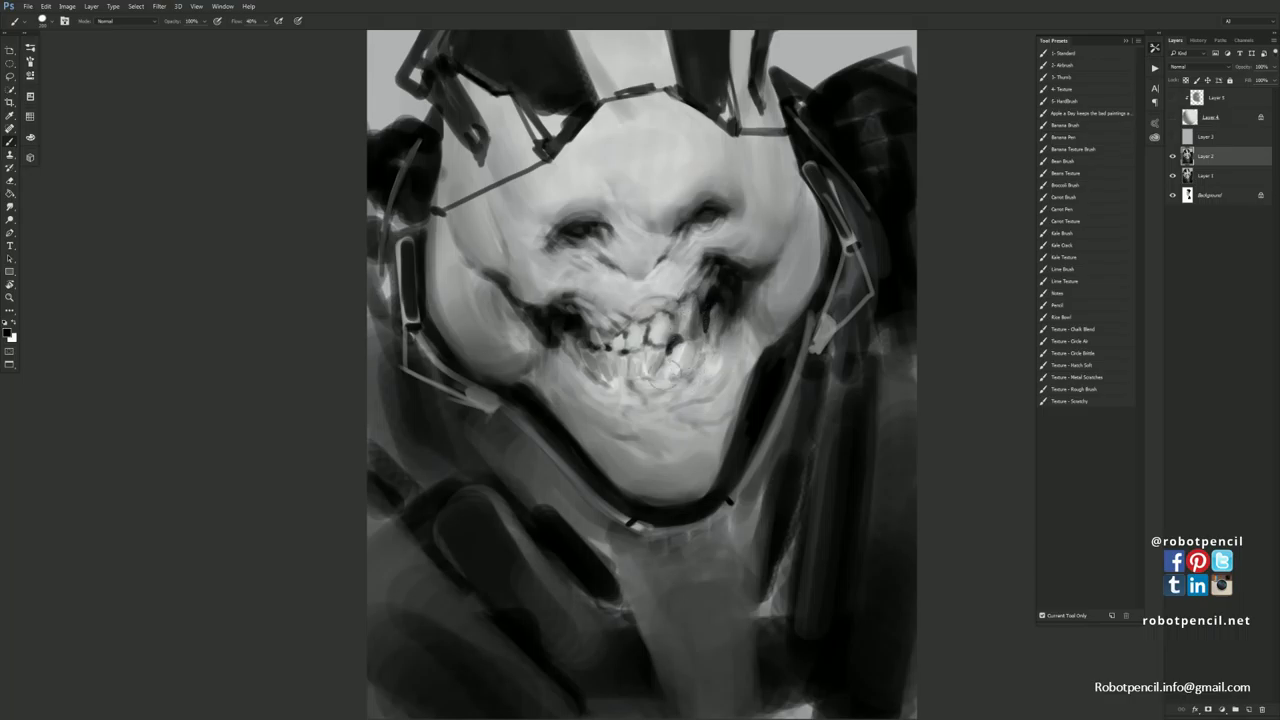
Reduce the brush size and repaint the upper side teeth beside the dark cheek hollow with sampled greys.
left_click(694, 312, "alt")
key("bracketleft")
key("bracketleft")
key("bracketleft")
key("bracketleft")
key("bracketleft")
key("bracketleft")
key("bracketleft")
key("bracketleft")
key("bracketleft")
left_click(697, 305, "alt")
mouse_move(702, 298)
left_mouse_down()
mouse_move(679, 320)
mouse_move(692, 332)
mouse_move(659, 341)
left_mouse_up()
left_click(686, 312, "alt")
left_click(697, 313, "alt")
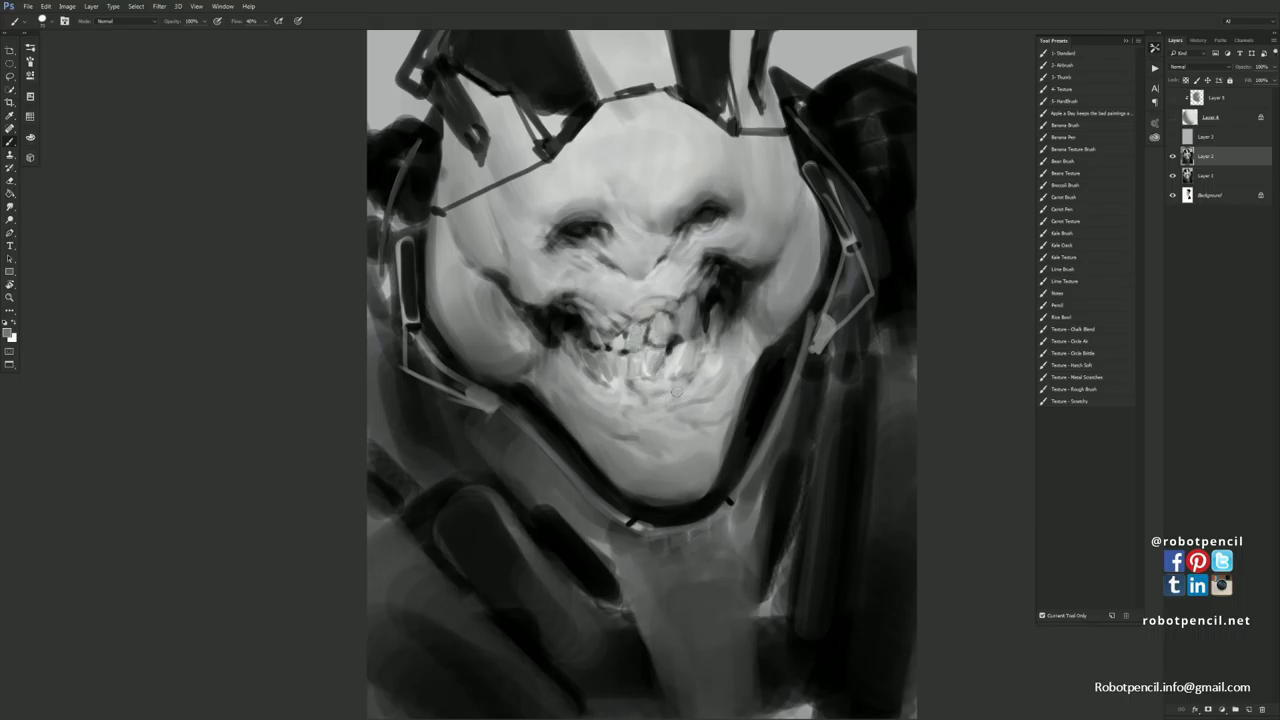
Refine the upper gum line and the folds beside the nose with sampled light tones.
left_click(636, 321, "alt")
left_click_drag(643, 303, 657, 302)
left_click(629, 255, "alt")
left_click_drag(613, 266, 638, 291)
left_click(615, 273, "alt")
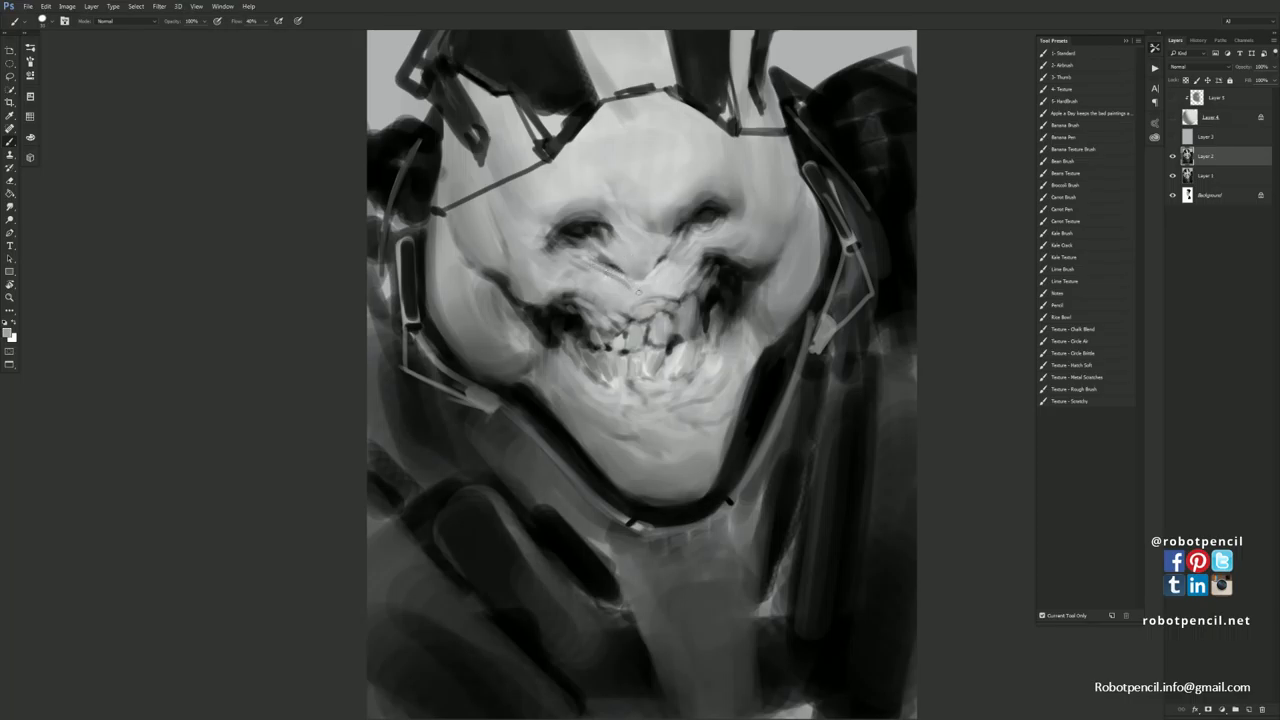
Reset the colours to default, deepen the fold under one eye and darken the other eye socket with black.
key("d")
left_click_drag(570, 268, 583, 275)
left_click_drag(686, 233, 709, 231)
left_click_drag(697, 213, 724, 208)
Touch up the lower end of the side strap beside the cheek with a sampled dark grey.
left_click_drag(669, 317, 683, 376)
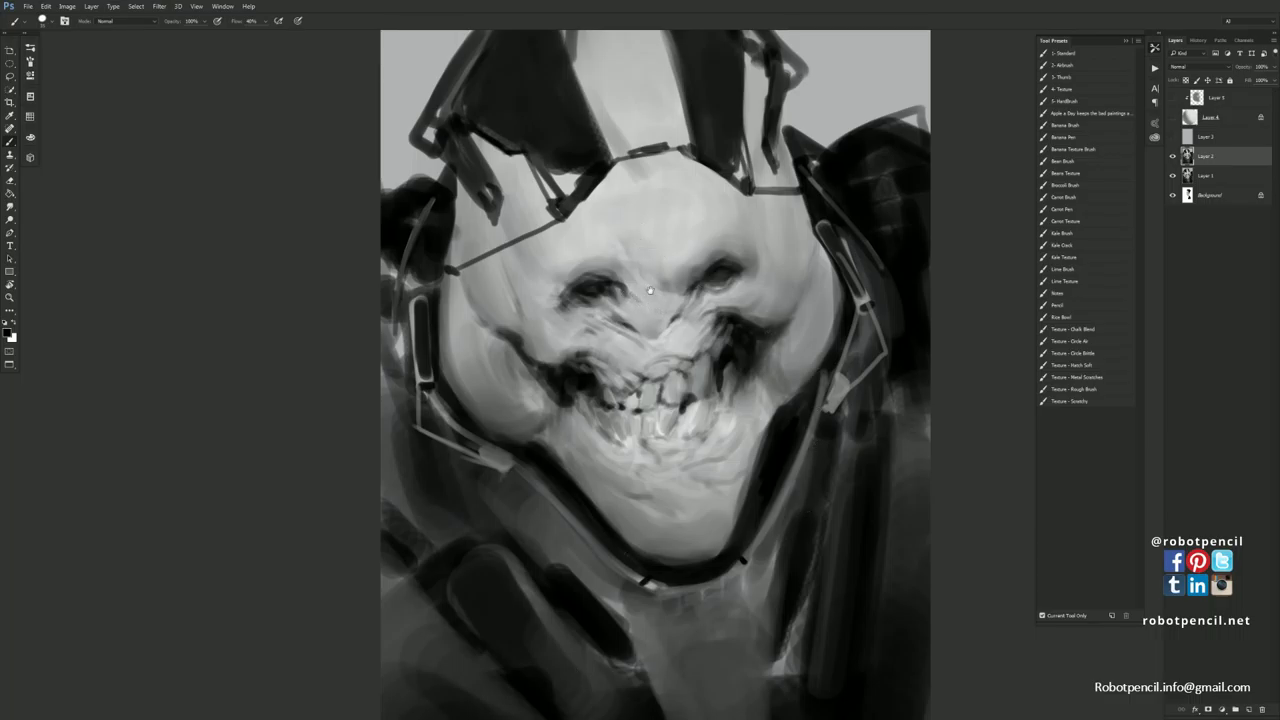
left_click_drag(680, 260, 678, 241)
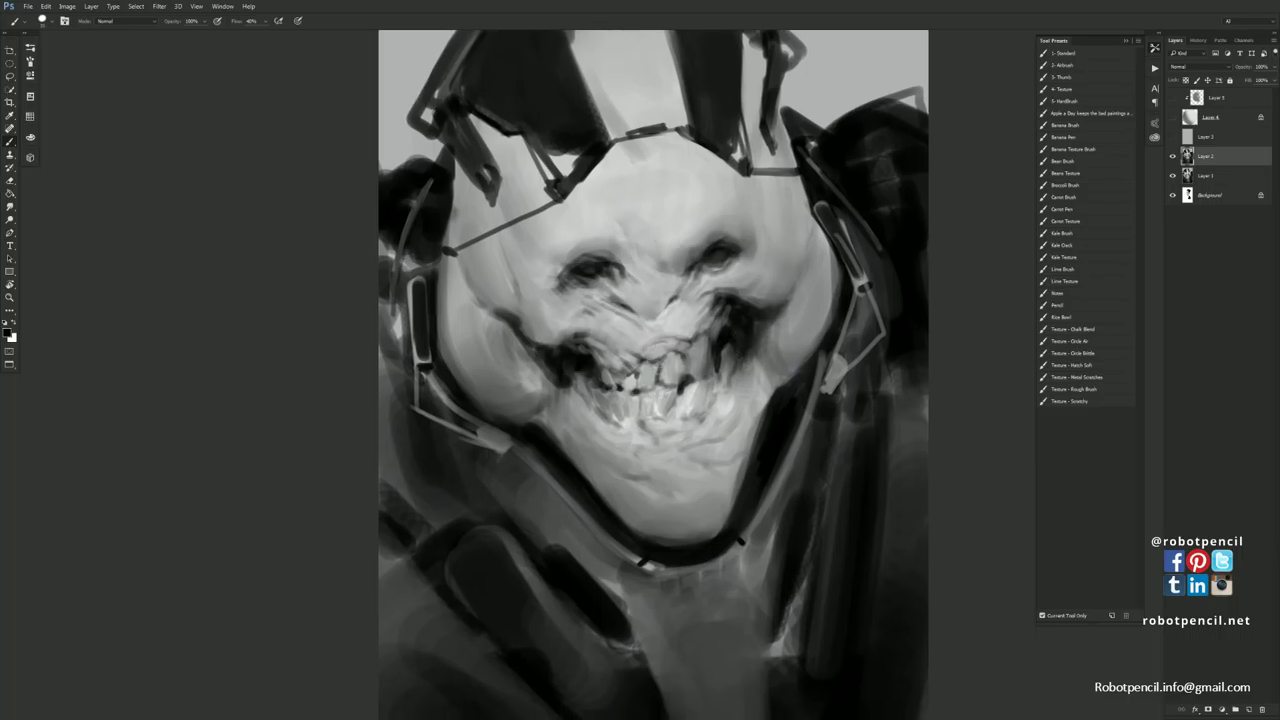
left_click_drag(670, 370, 638, 312)
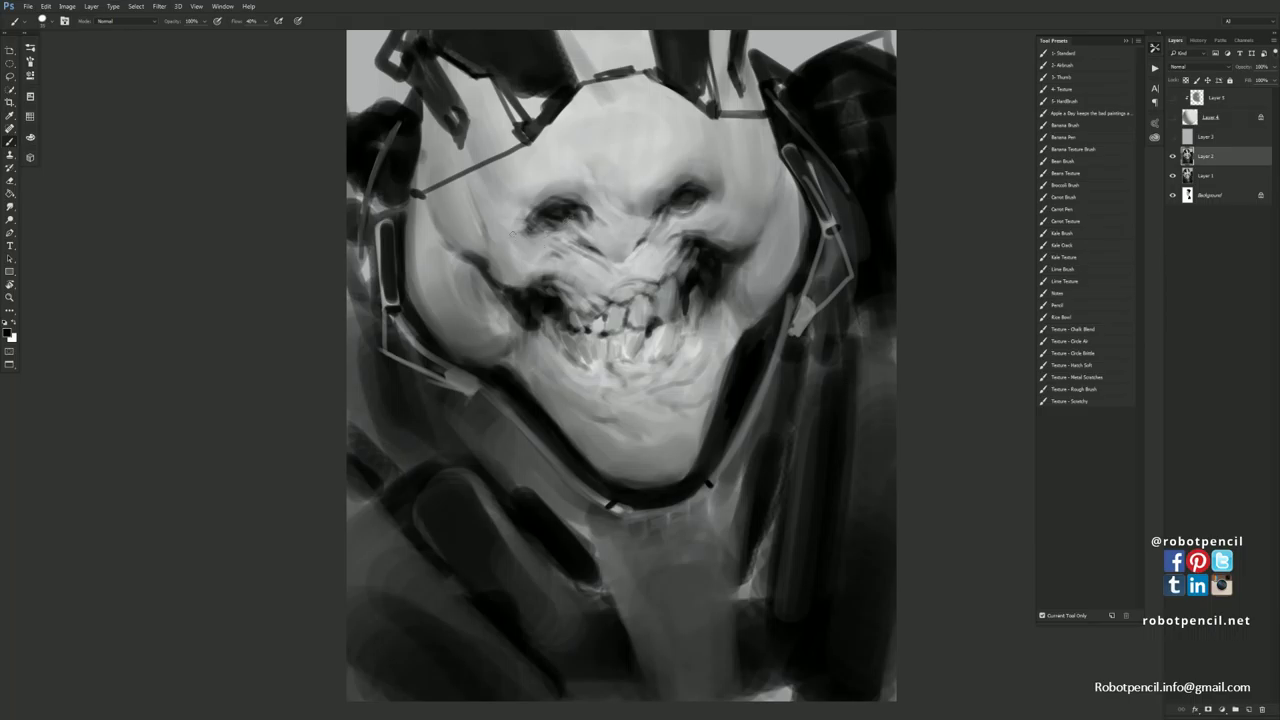
left_click(400, 354, "alt")
left_click_drag(399, 355, 429, 401)
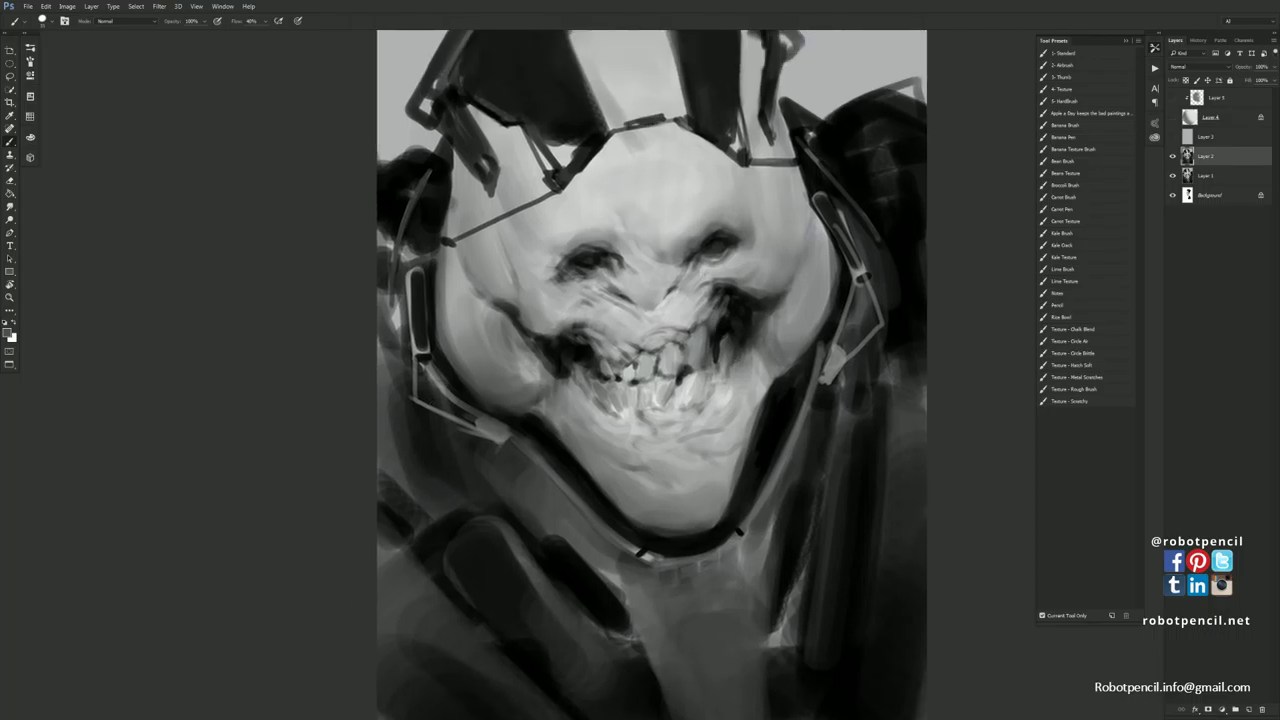
Shade the nose bridge, flip the canvas horizontally, and add light brow wrinkles between the eyes.
left_click(631, 246, "alt")
left_click(620, 258, "alt")
left_click_drag(620, 263, 635, 277)
key("ctrl+shift+h")
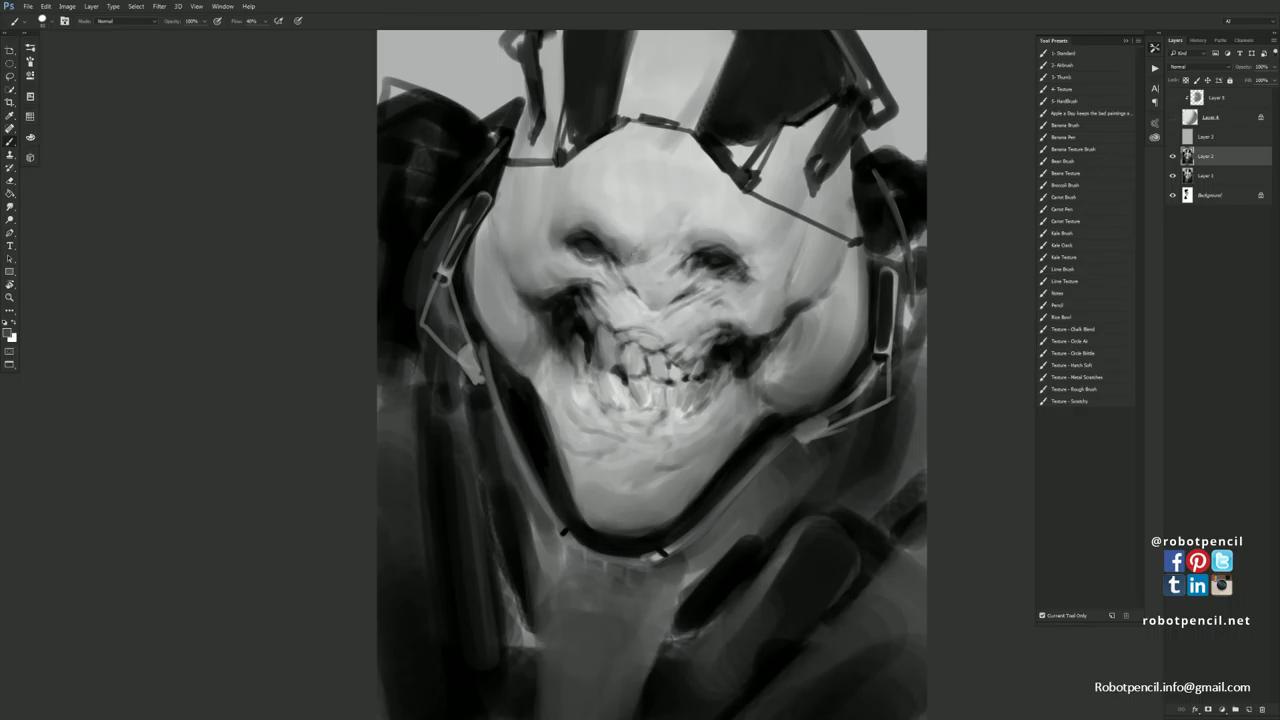
left_click(645, 230, "alt")
mouse_move(636, 252)
left_mouse_down()
mouse_move(637, 263)
mouse_move(670, 228)
mouse_move(706, 237)
left_mouse_up()
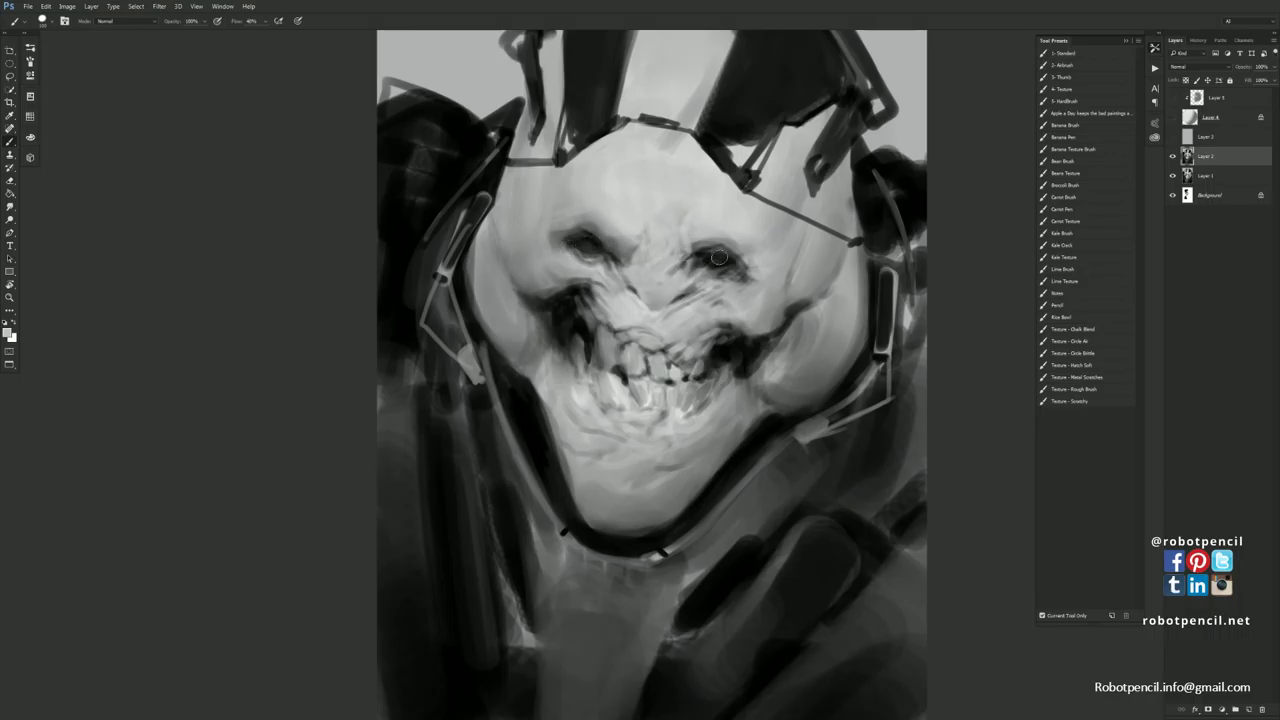
Soften the brow above one eye and shade the outer corner of the other eye with sampled greys.
left_click(566, 242, "alt")
mouse_move(555, 232)
left_mouse_down()
mouse_move(557, 204)
mouse_move(556, 222)
left_mouse_up()
left_click(566, 241, "alt")
left_click(572, 190, "alt")
left_click(752, 265, "alt")
mouse_move(757, 272)
left_mouse_down()
mouse_move(768, 280)
mouse_move(750, 269)
mouse_move(774, 268)
mouse_move(767, 260)
left_mouse_up()
left_click(764, 270, "alt")
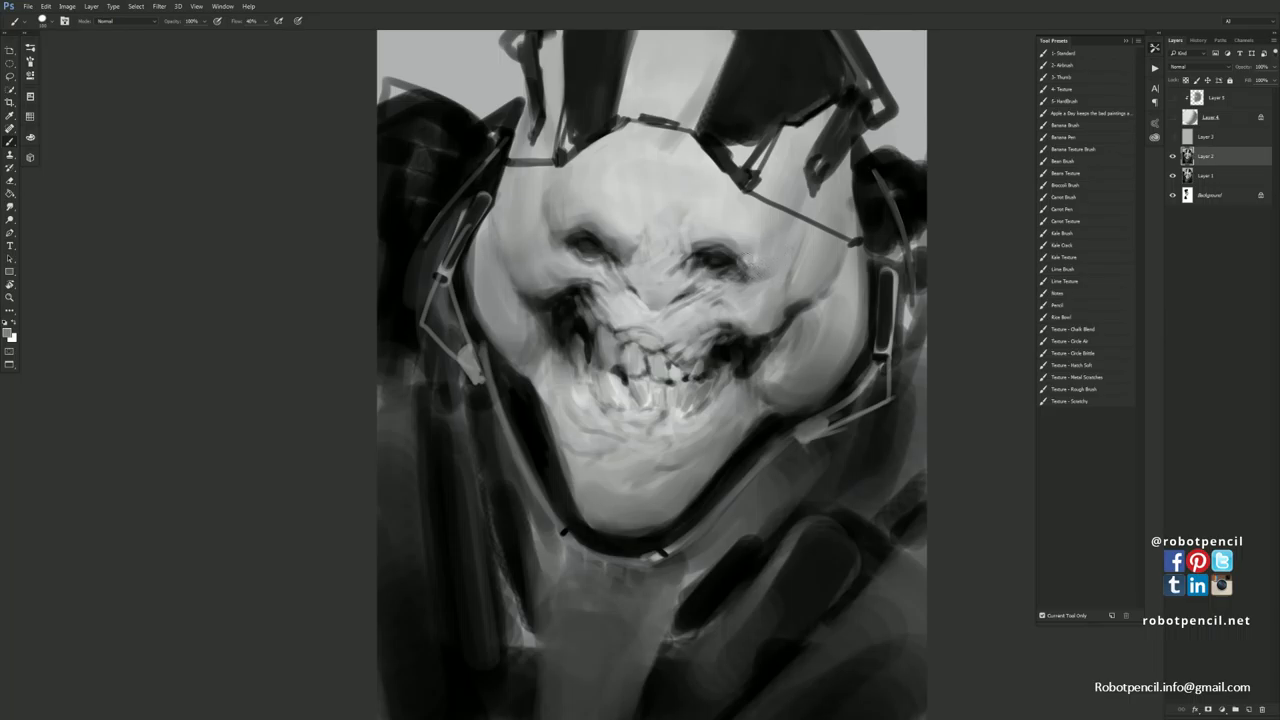
Blend the temple and the outer edge of the brow beside the eye socket with sampled greys.
left_click(580, 213, "alt")
mouse_move(557, 210)
left_mouse_down()
mouse_move(542, 258)
mouse_move(521, 215)
mouse_move(554, 254)
left_mouse_up()
left_click(556, 217, "alt")
left_click(564, 241, "alt")
left_click(573, 241, "alt")
left_click_drag(560, 238, 551, 243)
left_click(554, 238, "alt")
Flip the canvas horizontally and refine the cheek folds above both mouth corners with dark and sampled tones.
left_click(752, 338, "alt")
key("F2")
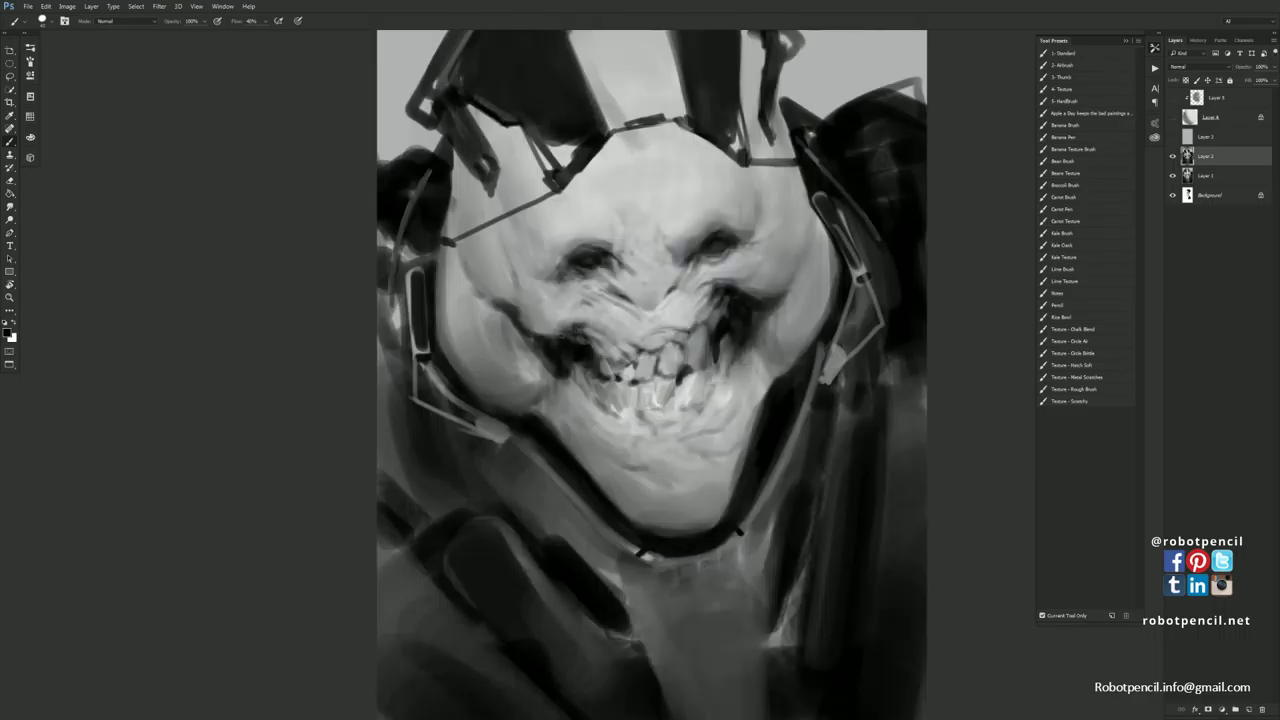
left_click(587, 308, "alt")
left_click(705, 299, "alt")
mouse_move(710, 297)
left_mouse_down()
mouse_move(718, 325)
mouse_move(718, 285)
left_mouse_up()
left_click(738, 297, "alt")
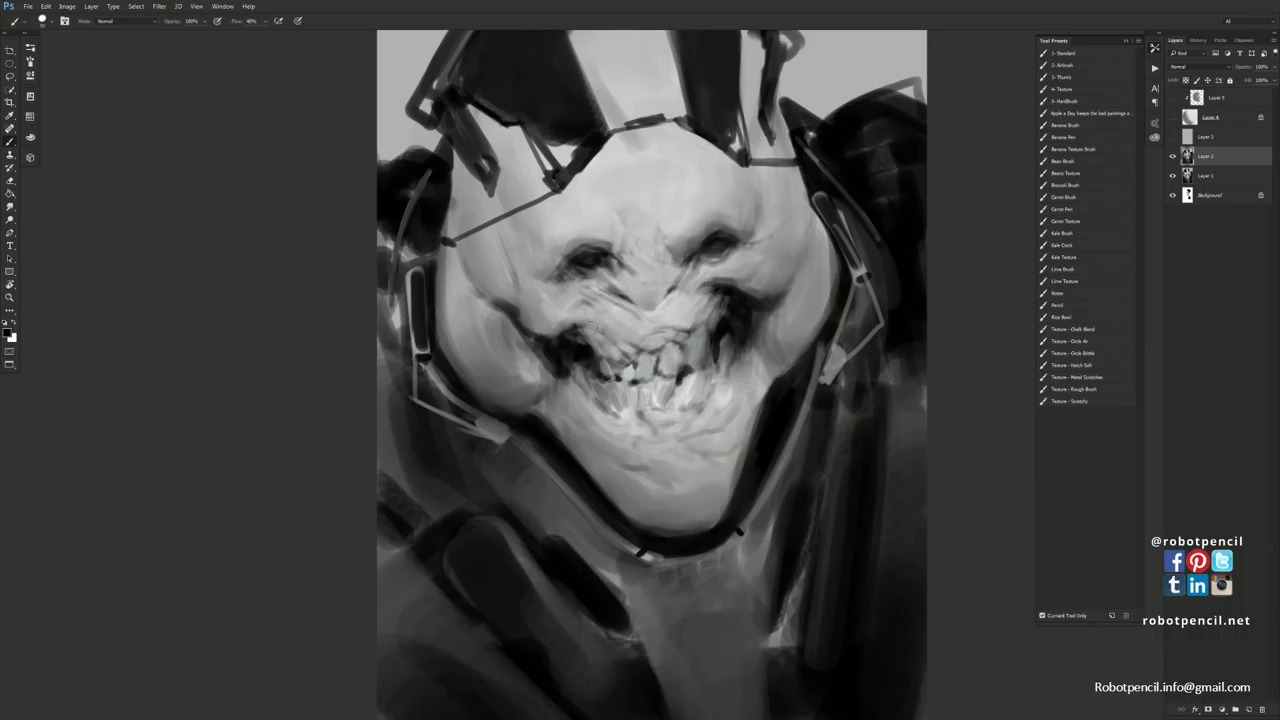
mouse_move(560, 338)
left_mouse_down()
mouse_move(586, 329)
mouse_move(584, 343)
left_mouse_up()
Touch up the skin around the lower teeth with a grey sampled from the chin.
left_click_drag(683, 423, 673, 357)
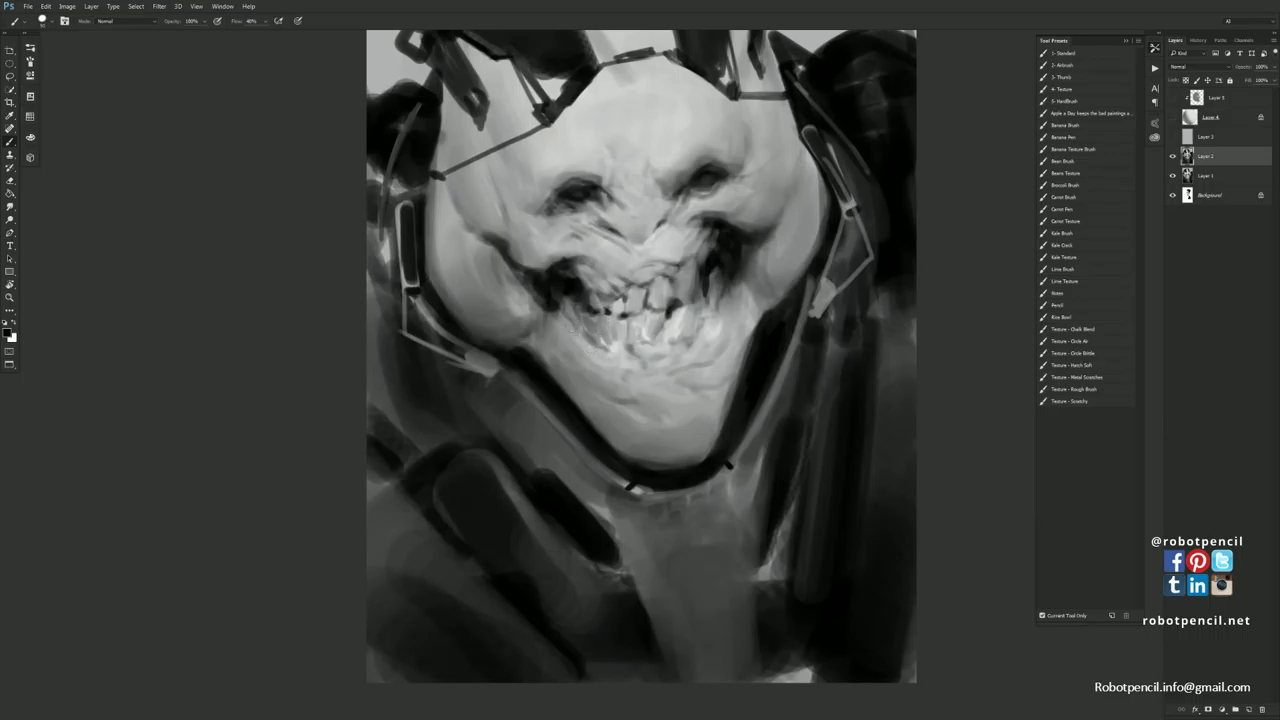
left_click(595, 357, "alt")
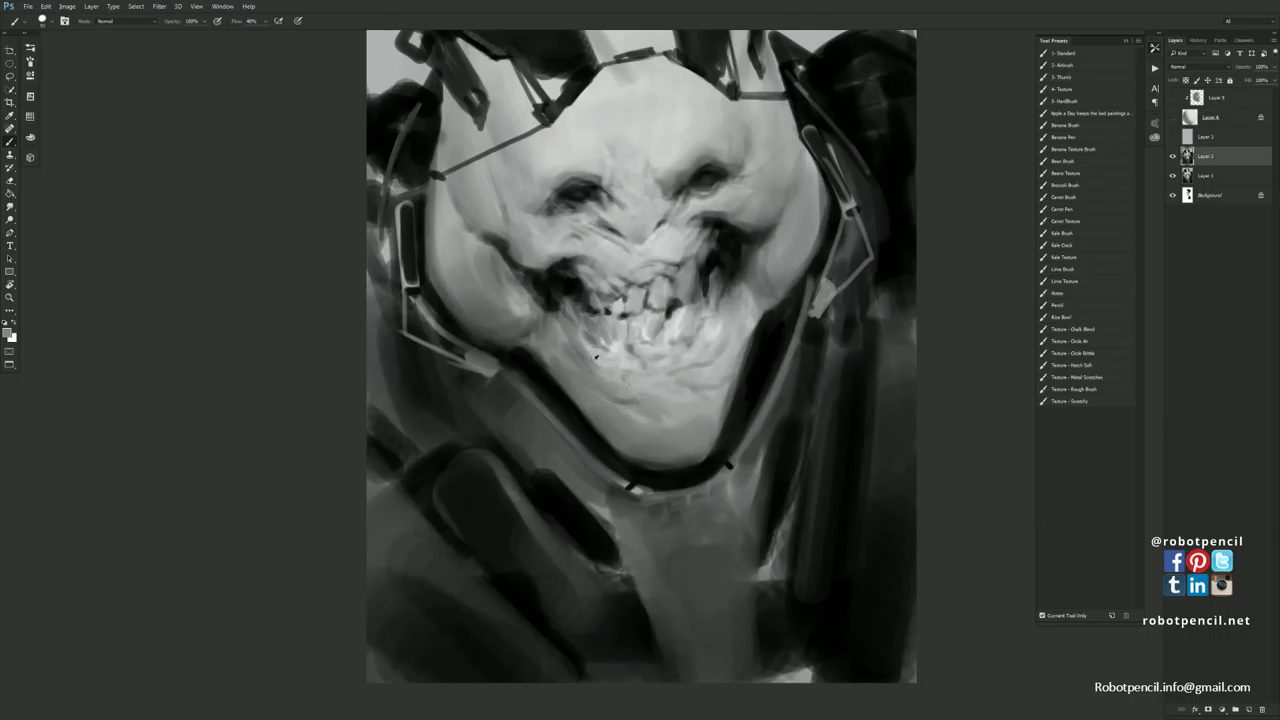
left_click_drag(714, 333, 714, 332)
Flip the canvas horizontally and check the whole portrait at a reduced size.
key("z")
left_click_drag(709, 481, 674, 489)
key("F2")
key("z")
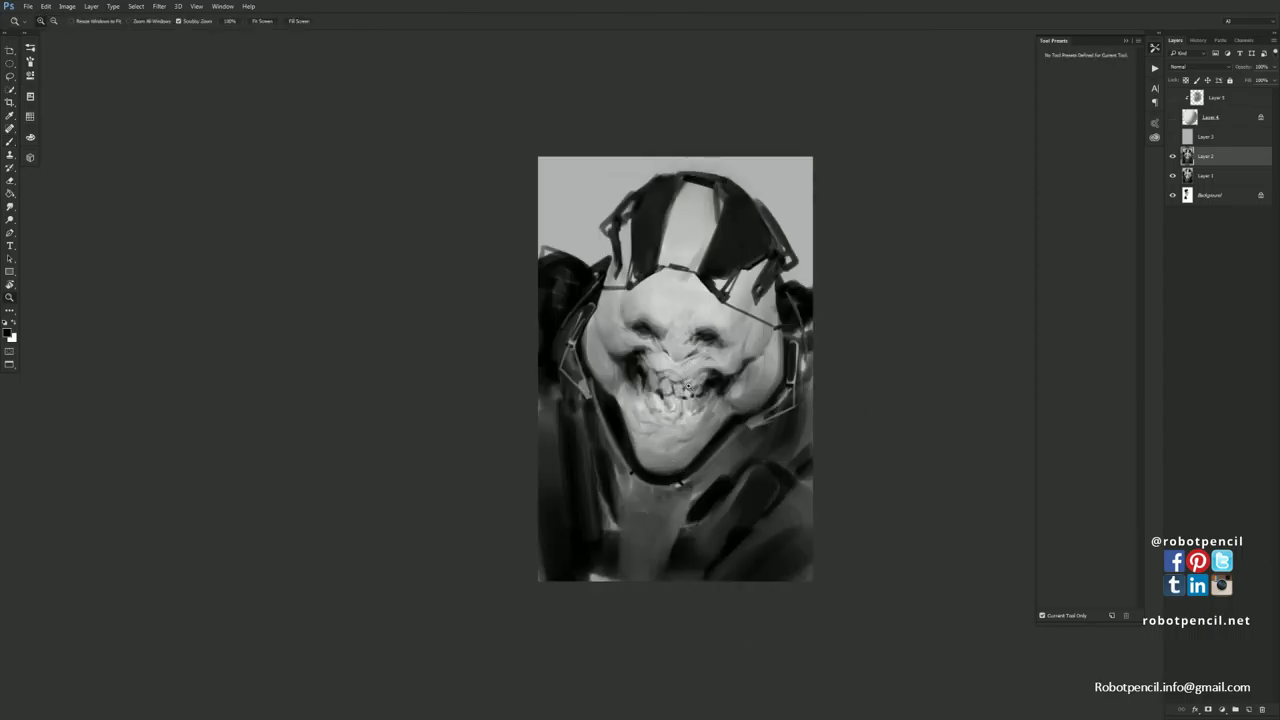
left_click(687, 386)
left_click(687, 386)
key("b")
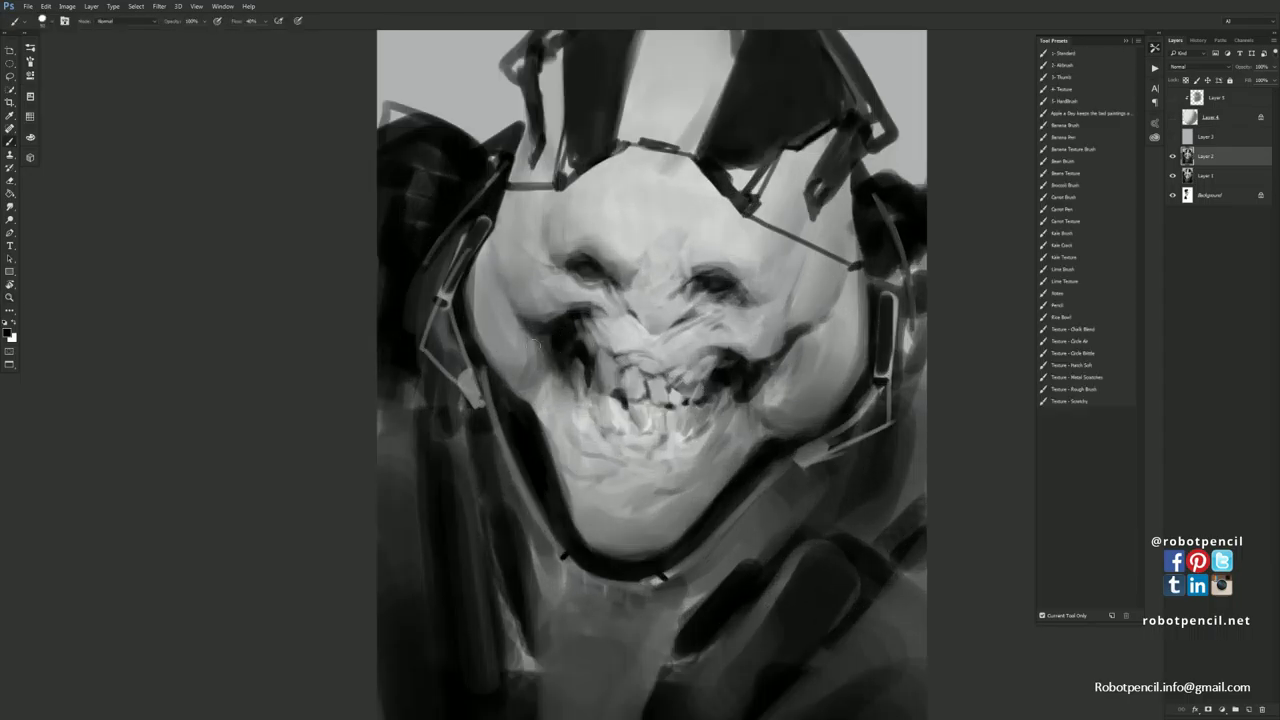
Shade the outer cheek and jaw beside the dark mouth hollow with black and sampled greys.
mouse_move(535, 343)
left_mouse_down()
mouse_move(495, 362)
mouse_move(530, 412)
mouse_move(525, 380)
mouse_move(541, 400)
mouse_move(529, 416)
left_mouse_up()
left_click(515, 378, "alt")
left_click_drag(492, 364, 519, 381)
left_click(505, 365, "alt")
left_click_drag(492, 345, 518, 380)
left_click_drag(480, 285, 505, 334)
left_click_drag(509, 374, 529, 380)
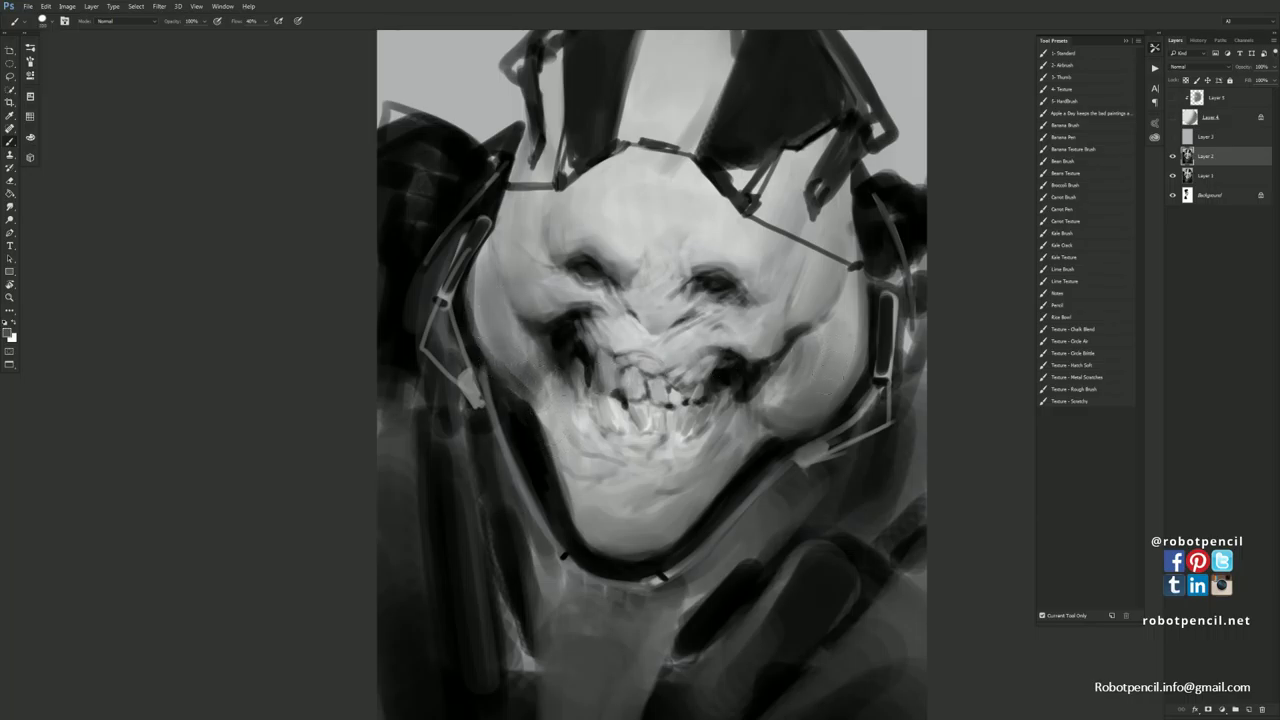
Soften the opposite lower cheek with grey and darken the crease leading out from the mouth corner.
mouse_move(794, 373)
left_mouse_down()
mouse_move(770, 402)
mouse_move(784, 410)
mouse_move(762, 420)
left_mouse_up()
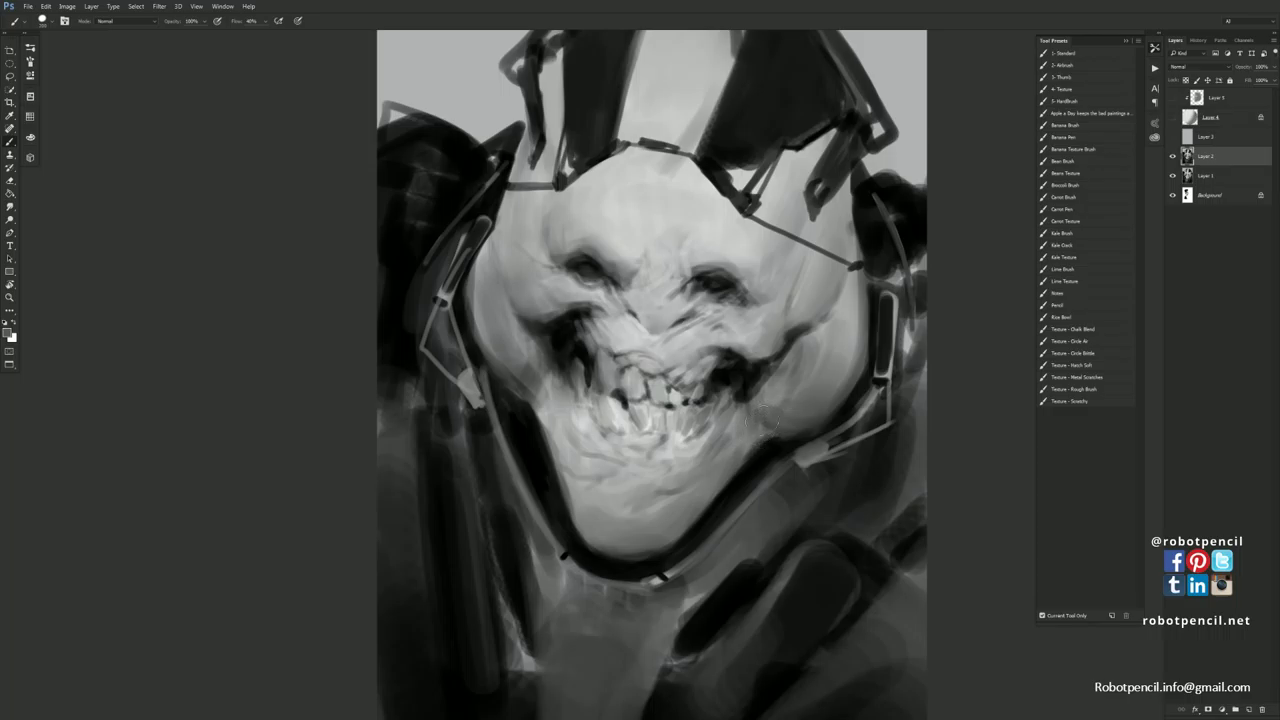
key("d")
left_click_drag(782, 347, 757, 357)
left_click(777, 345, "alt")
Blend the forehead and brow above the eye sockets with sampled light greys.
left_click_drag(646, 317, 644, 369)
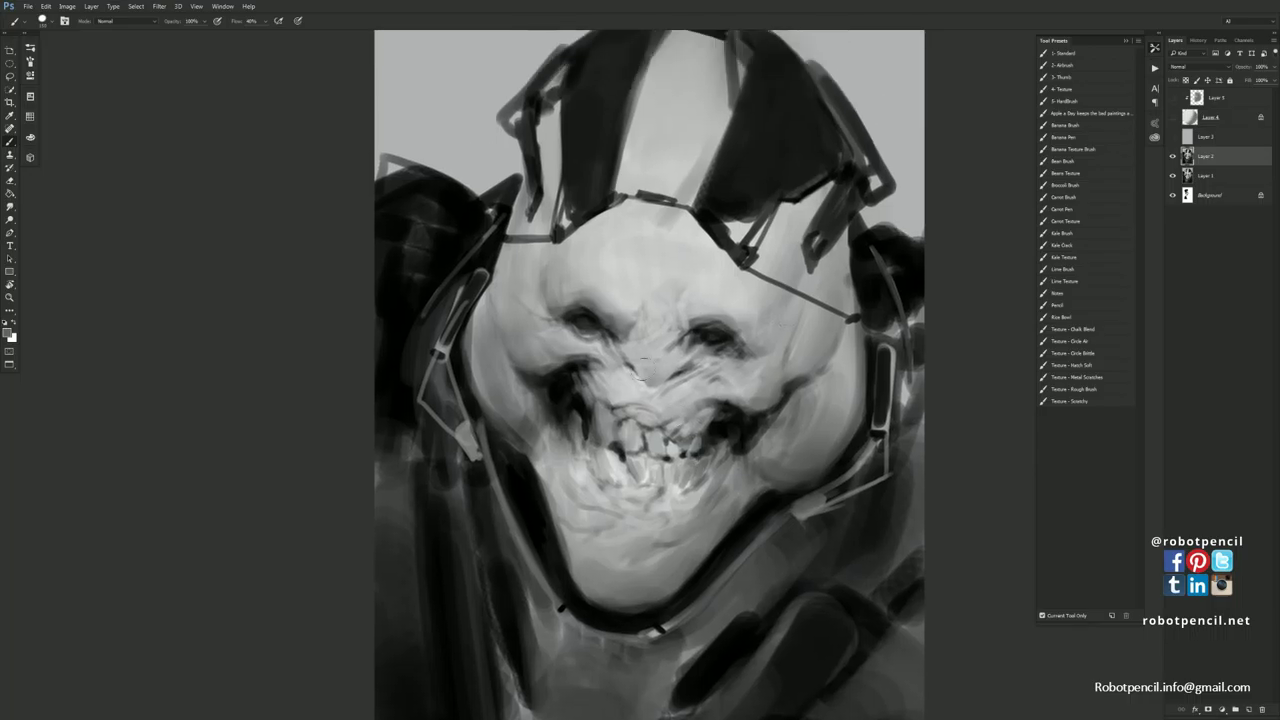
left_click(578, 296, "alt")
mouse_move(576, 285)
left_mouse_down()
mouse_move(567, 250)
mouse_move(598, 272)
mouse_move(606, 250)
left_mouse_up()
left_click(603, 257, "alt")
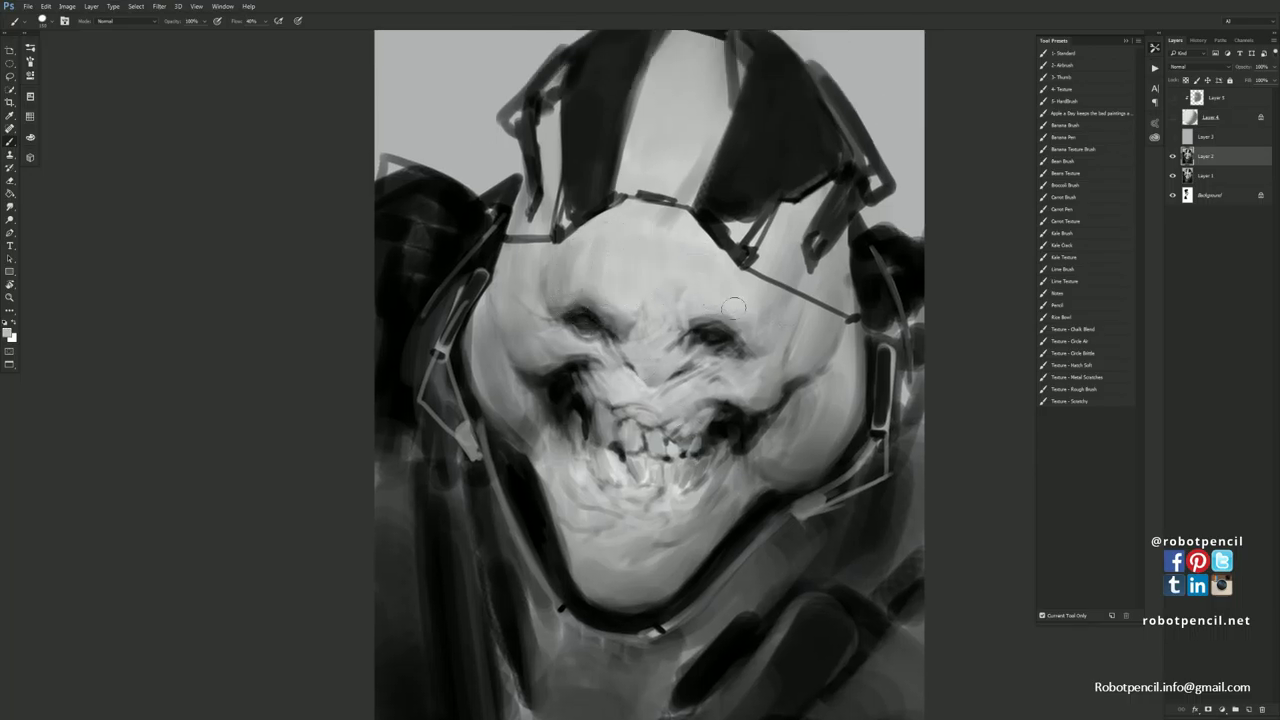
left_click_drag(739, 292, 742, 399)
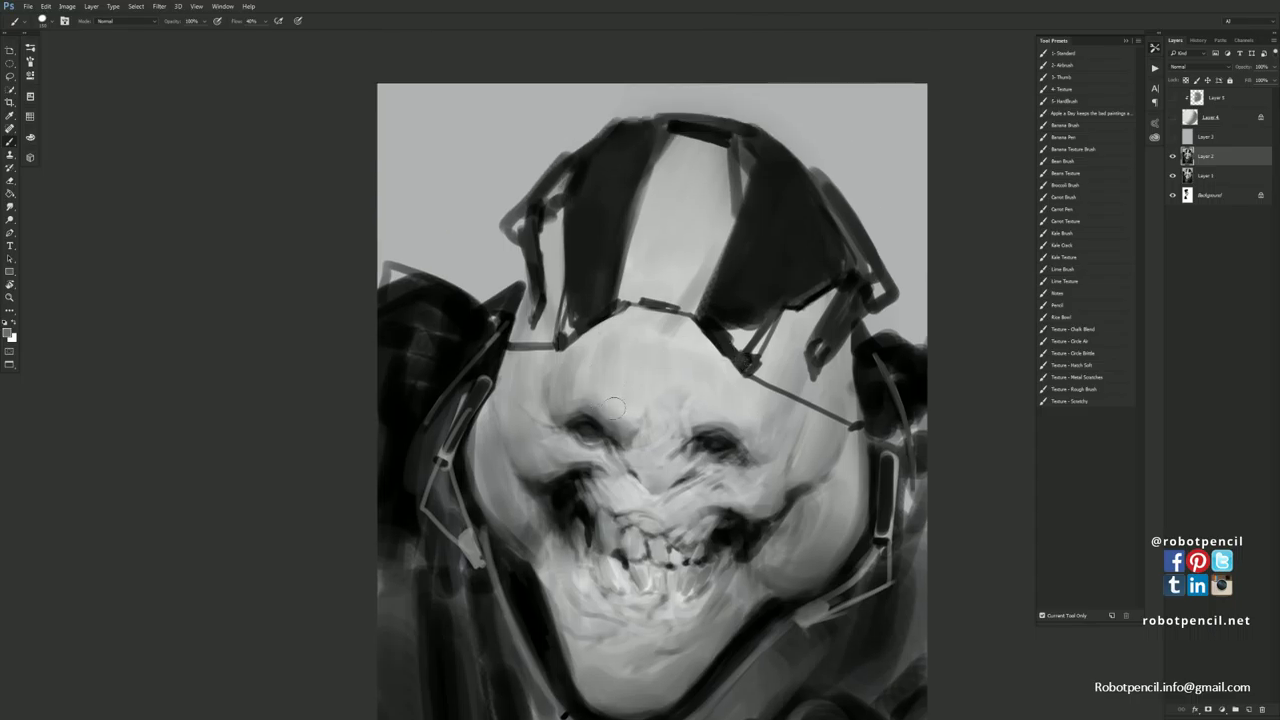
left_click(607, 347, "alt")
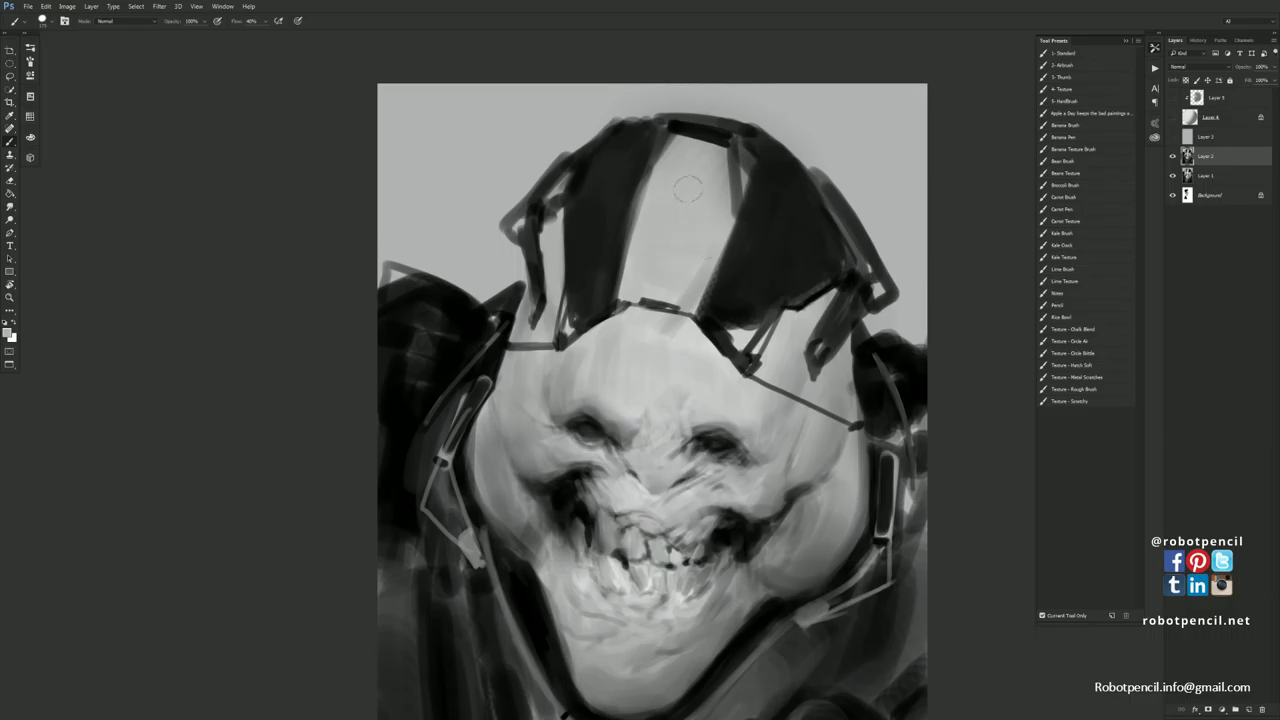
left_click(682, 131, "alt")
left_click_drag(651, 146, 718, 148)
key("ctrl+z")
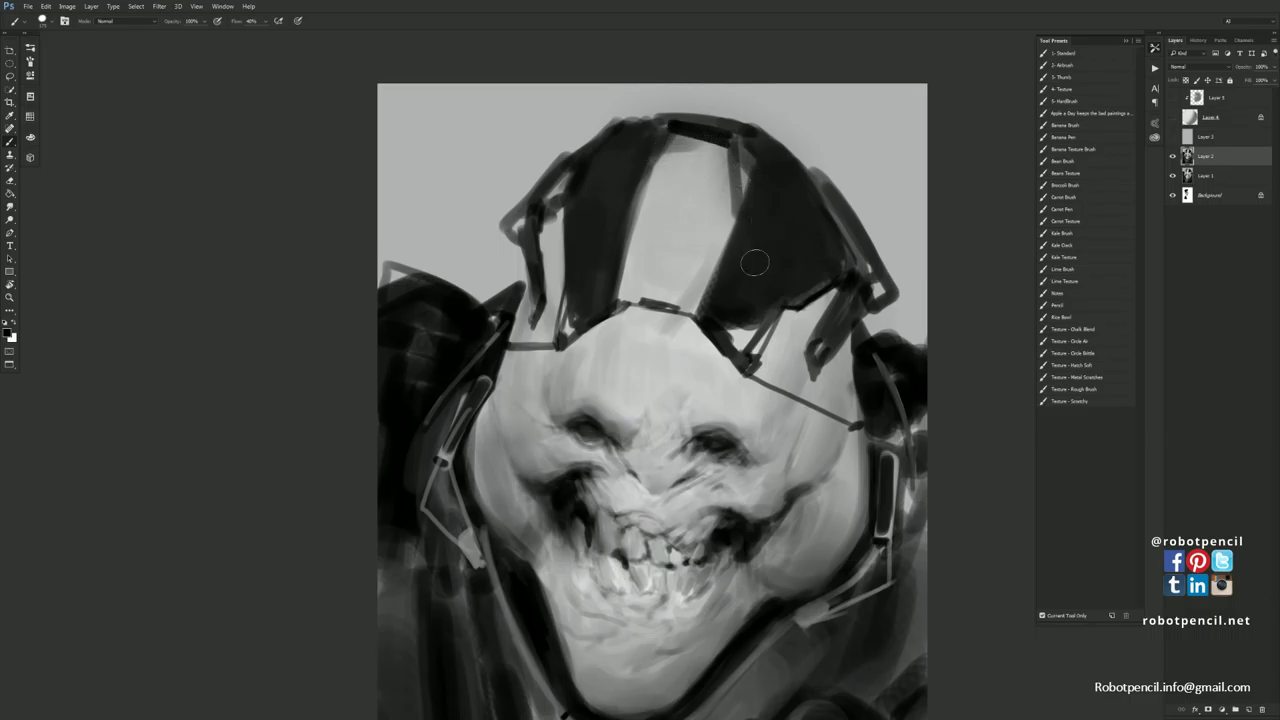
Flip the canvas horizontally and use Liquify to bow the edges of the helmet's light central panel outward.
key("ctrl+shift+h")
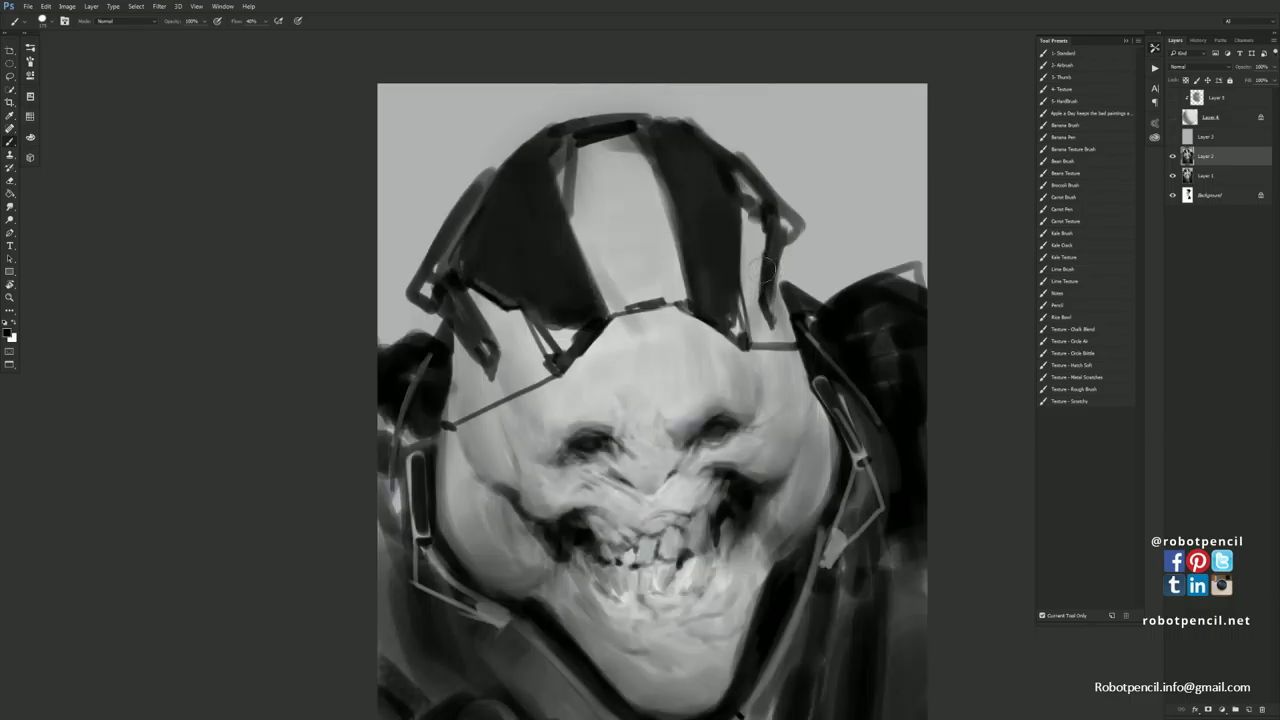
key("ctrl+shift+x")
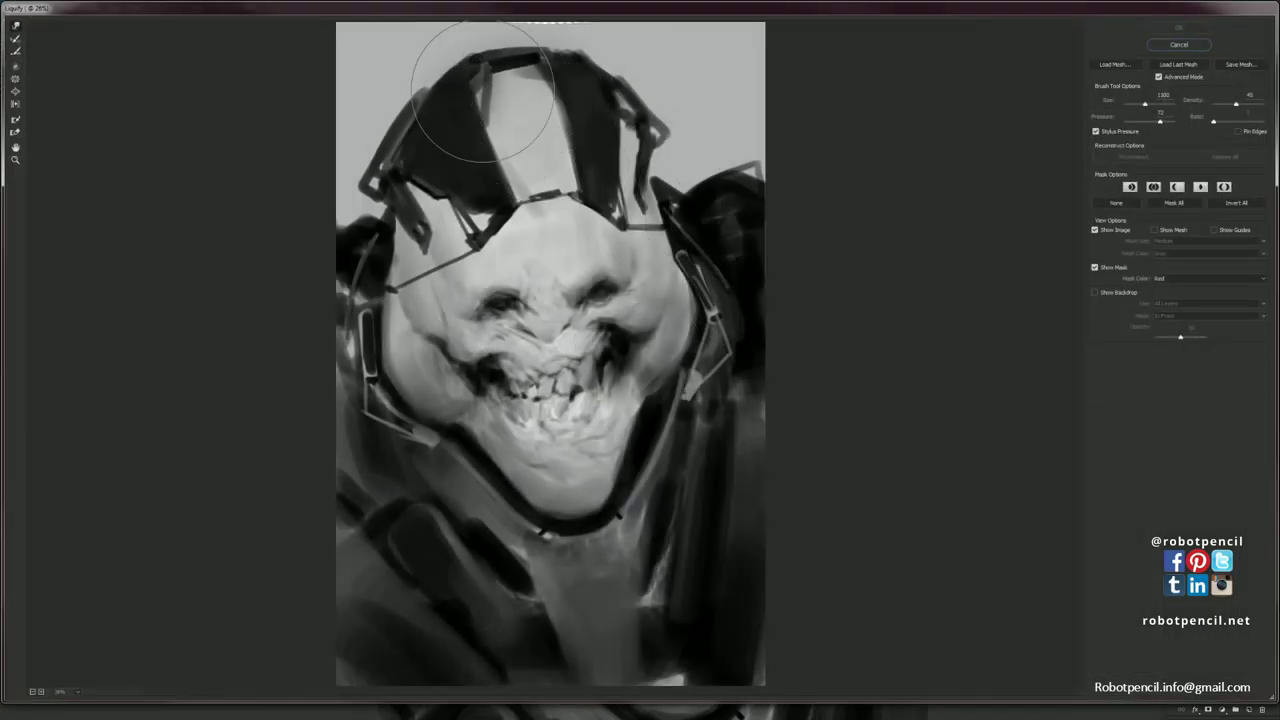
mouse_move(484, 91)
left_mouse_down()
mouse_move(488, 53)
mouse_move(600, 60)
mouse_move(644, 93)
mouse_move(600, 110)
left_mouse_up()
mouse_move(488, 137)
left_mouse_down()
mouse_move(500, 140)
mouse_move(470, 140)
mouse_move(550, 137)
left_mouse_up()
mouse_move(564, 133)
left_mouse_down()
mouse_move(540, 150)
mouse_move(460, 160)
mouse_move(445, 185)
mouse_move(465, 197)
mouse_move(500, 155)
mouse_move(560, 140)
mouse_move(555, 110)
mouse_move(533, 108)
mouse_move(537, 62)
mouse_move(530, 95)
mouse_move(555, 180)
mouse_move(496, 233)
mouse_move(507, 245)
left_mouse_up()
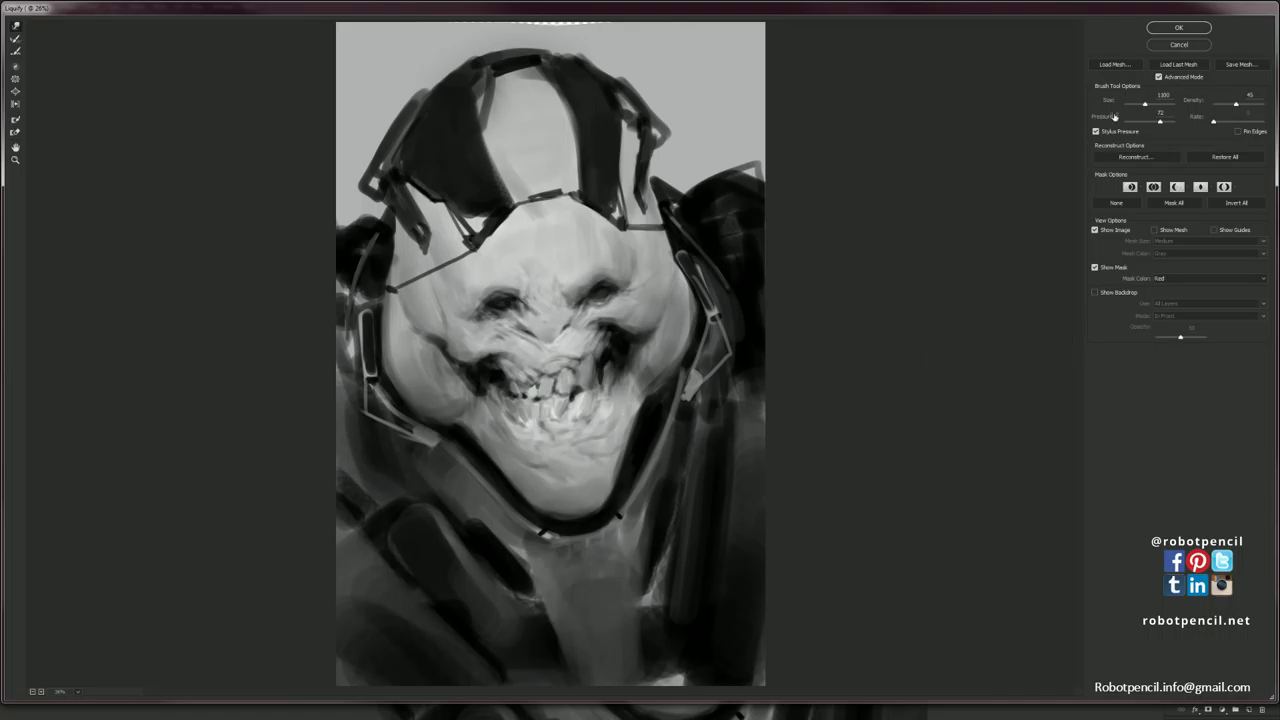
left_click(1200, 30)
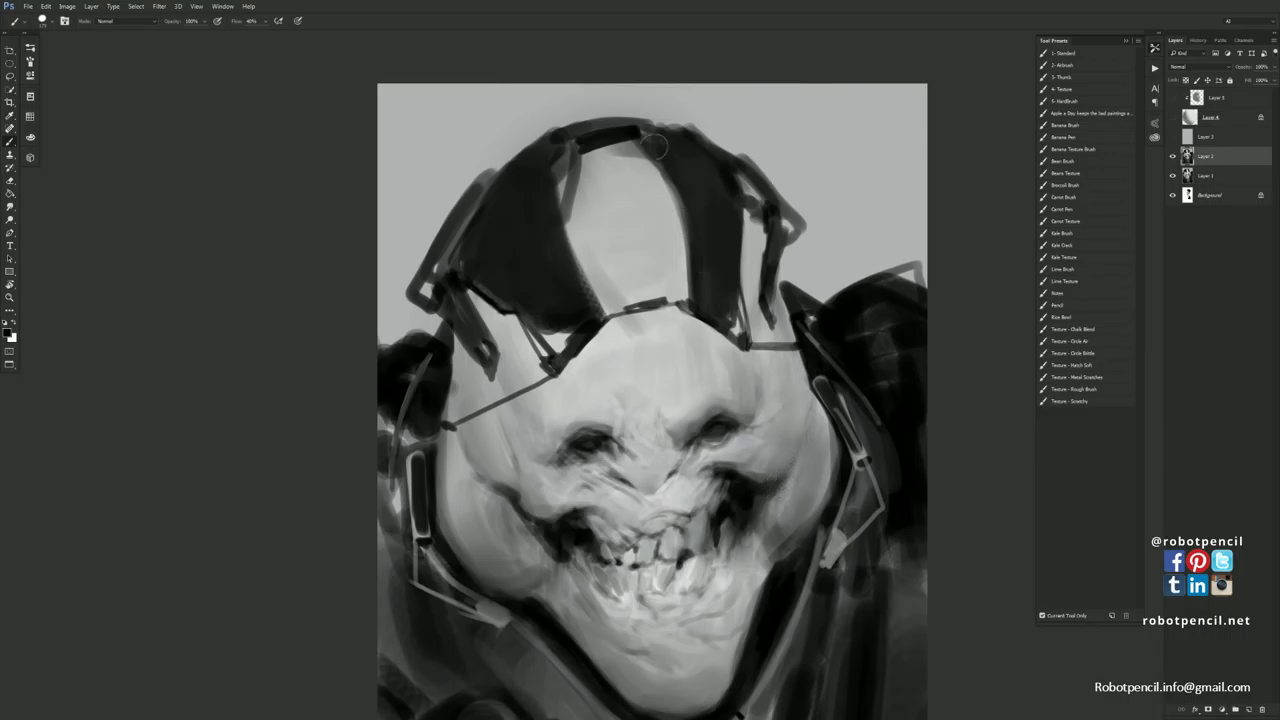
Paint the dark band at the crown of the helmet above the light central panel.
mouse_move(590, 146)
left_mouse_down()
mouse_move(648, 142)
mouse_move(625, 134)
mouse_move(642, 132)
mouse_move(641, 148)
left_mouse_up()
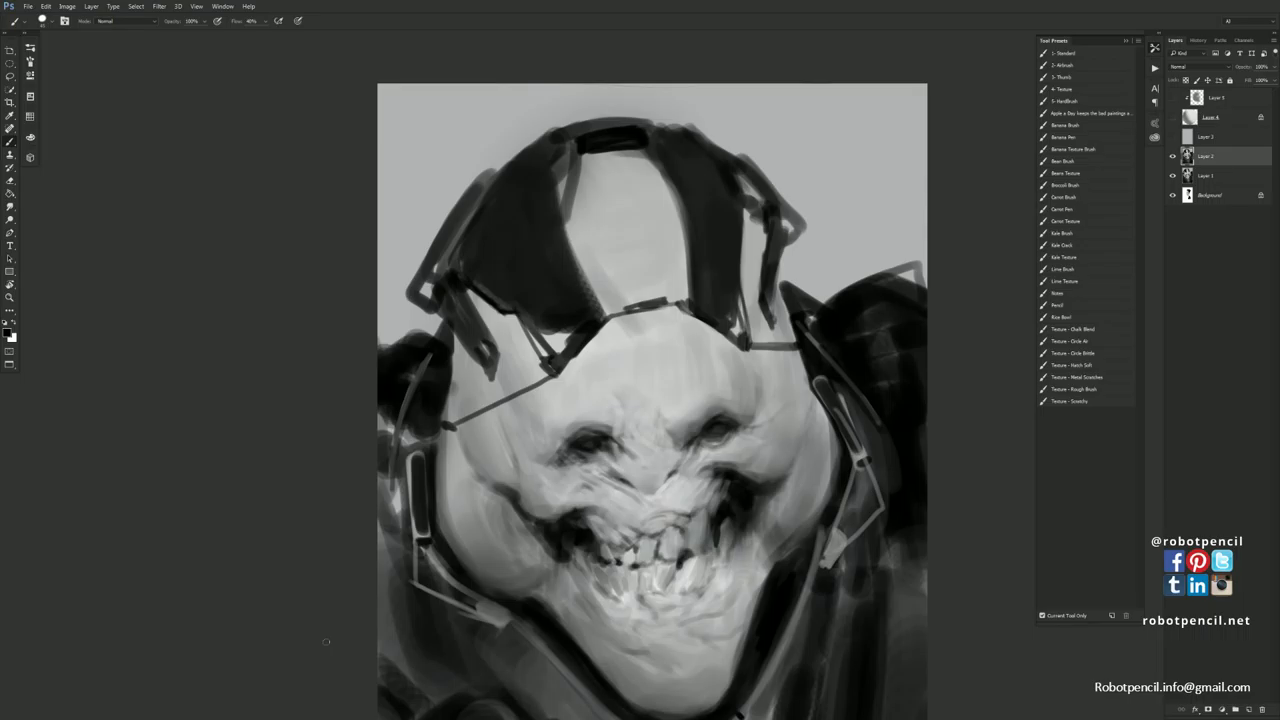
left_click_drag(607, 397, 585, 301)
key("z")
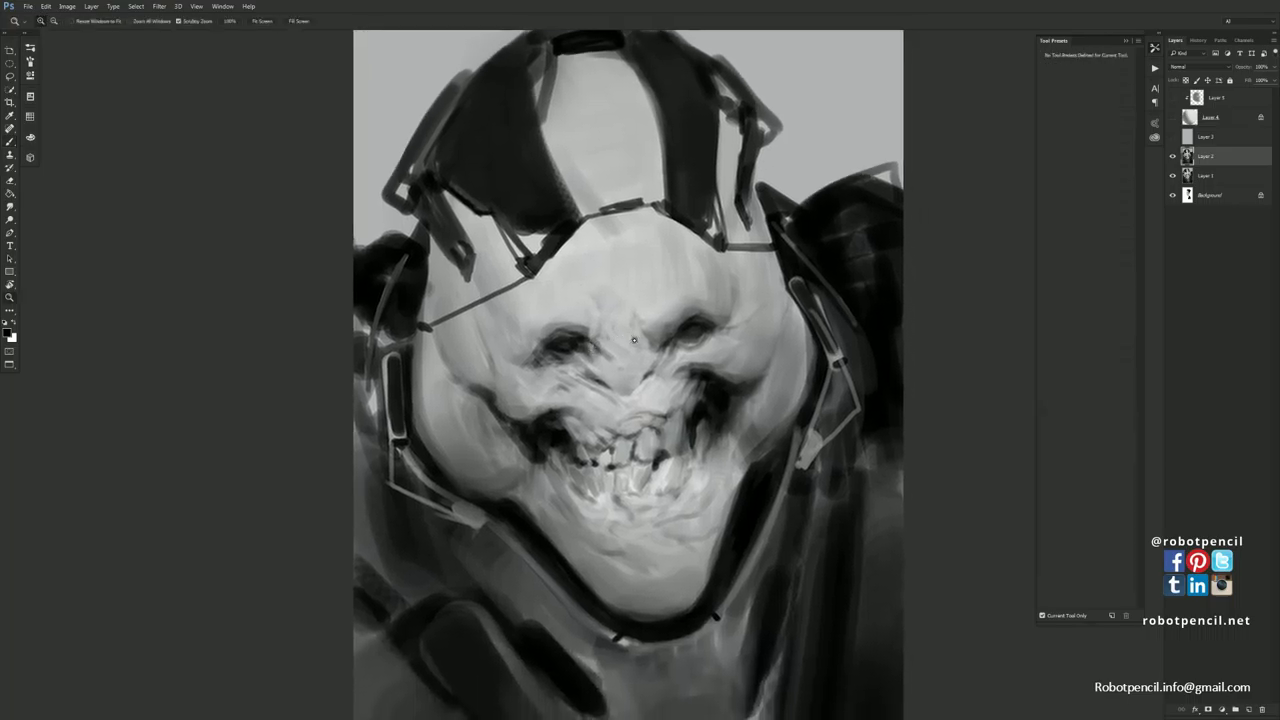
left_click(638, 342)
key("ctrl+0")
key("b")
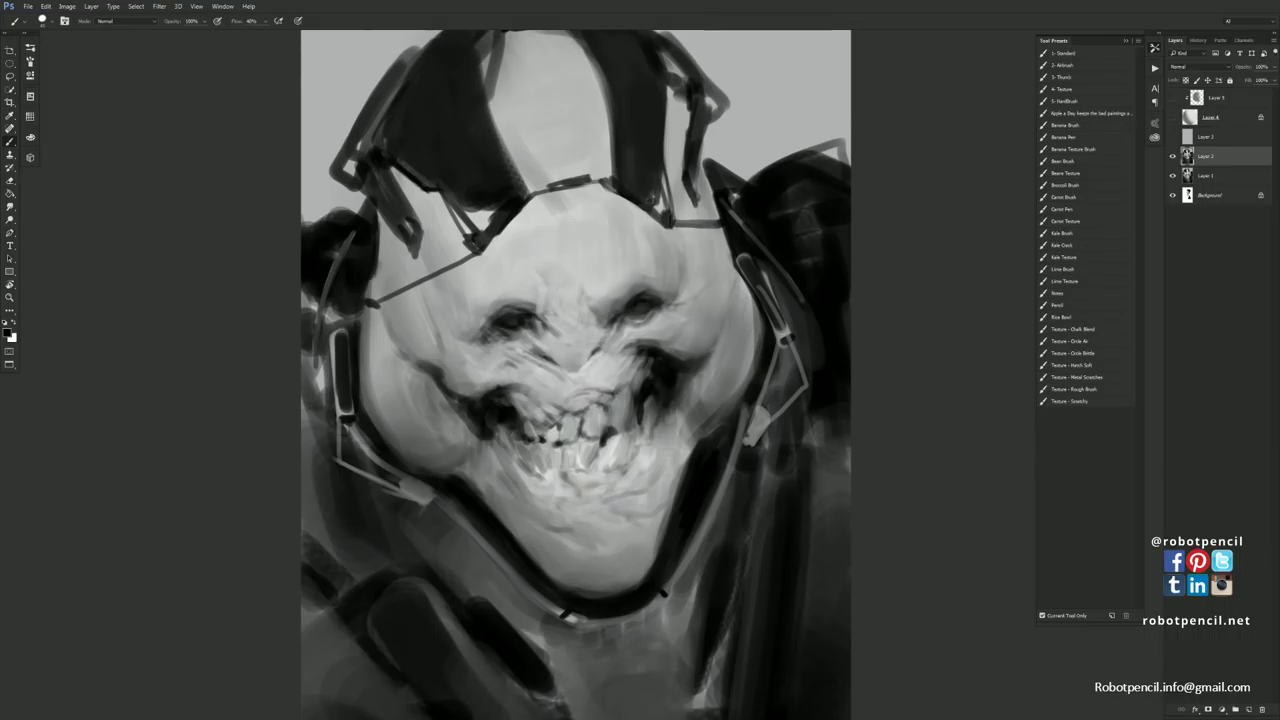
Paint along the dark hood lining beside the jaw to reinforce the edge of the face.
left_click_drag(706, 163, 718, 212)
left_click_drag(674, 505, 701, 408)
left_click_drag(696, 472, 744, 378)
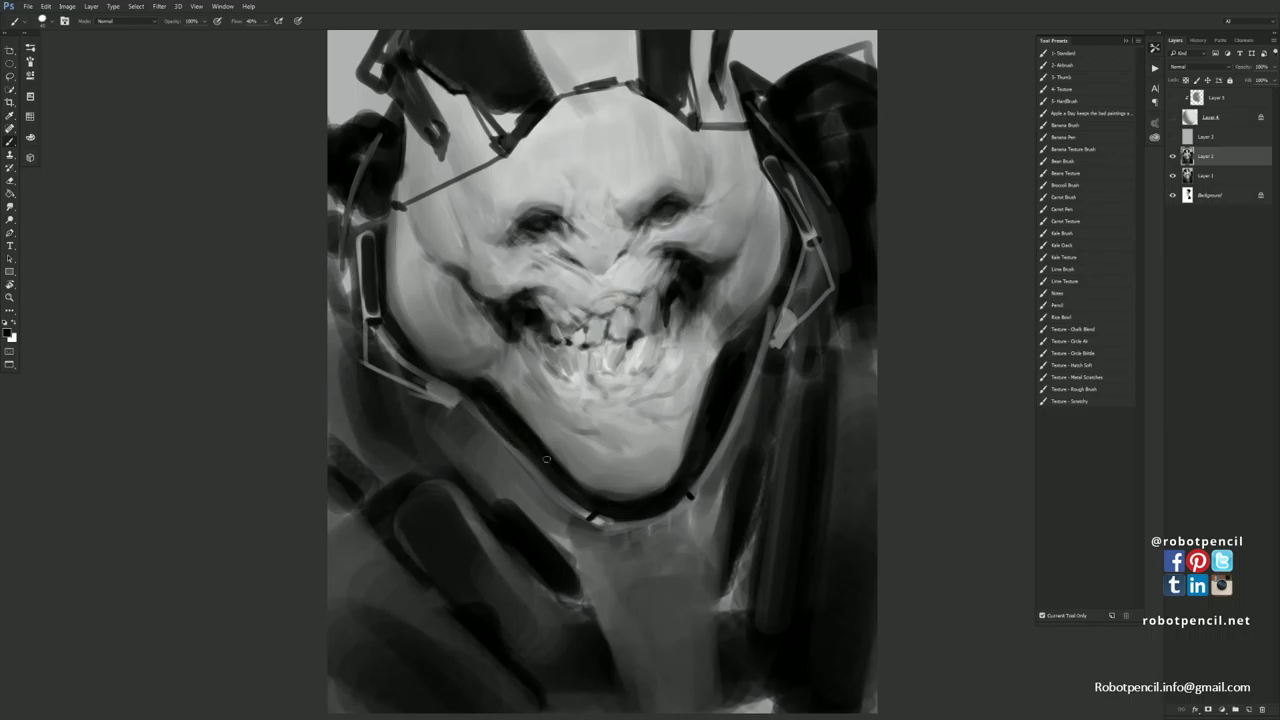
left_click_drag(795, 422, 799, 517)
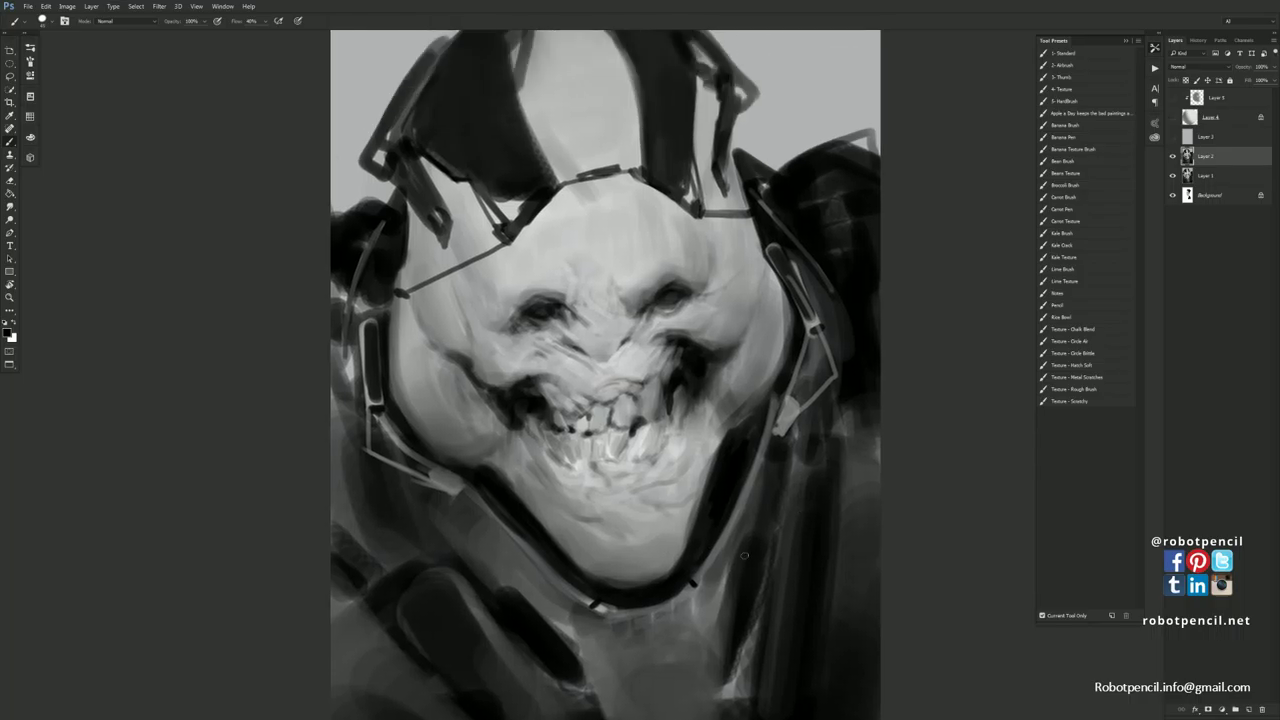
Sketch a small heaped bowl in grey on the light background beside the helmet.
left_click(406, 317, "alt")
left_click_drag(710, 342, 688, 527)
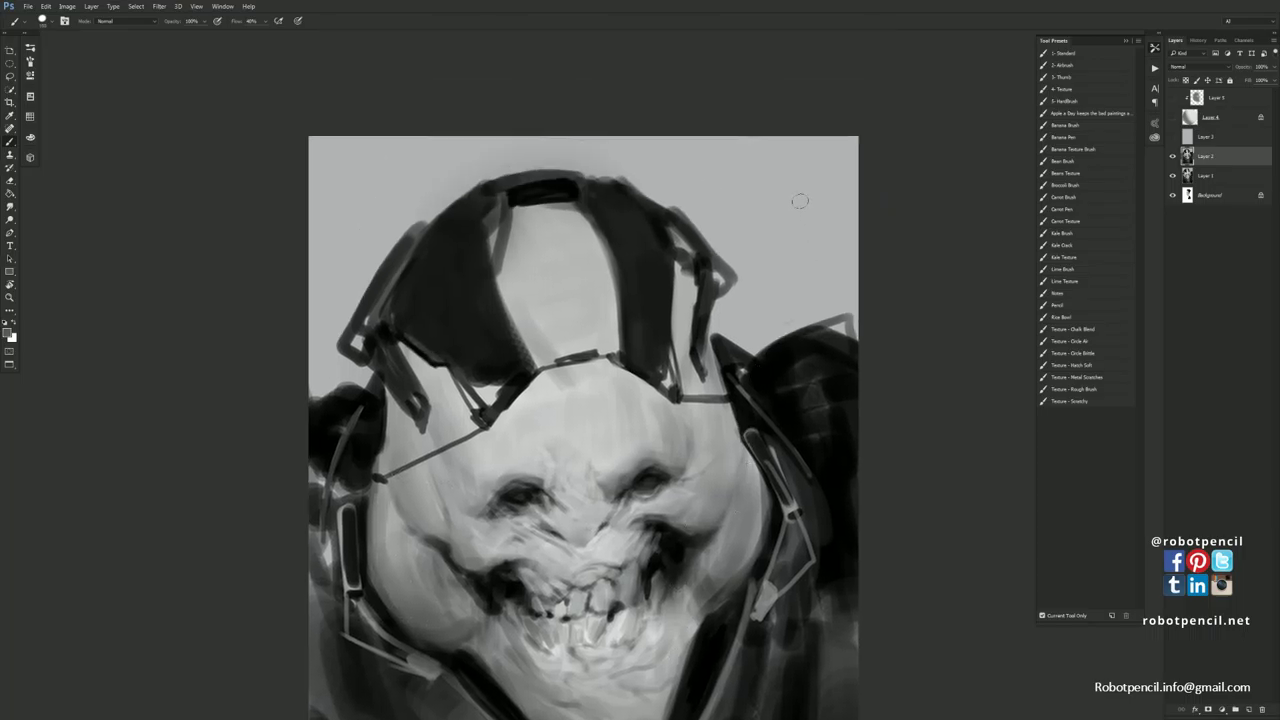
mouse_move(826, 178)
left_mouse_down()
mouse_move(753, 198)
mouse_move(798, 175)
left_mouse_up()
mouse_move(733, 185)
left_mouse_down()
mouse_move(788, 238)
mouse_move(840, 192)
left_mouse_up()
mouse_move(748, 180)
left_mouse_down()
mouse_move(812, 200)
mouse_move(778, 162)
mouse_move(750, 190)
mouse_move(808, 172)
mouse_move(752, 152)
mouse_move(736, 188)
left_mouse_up()
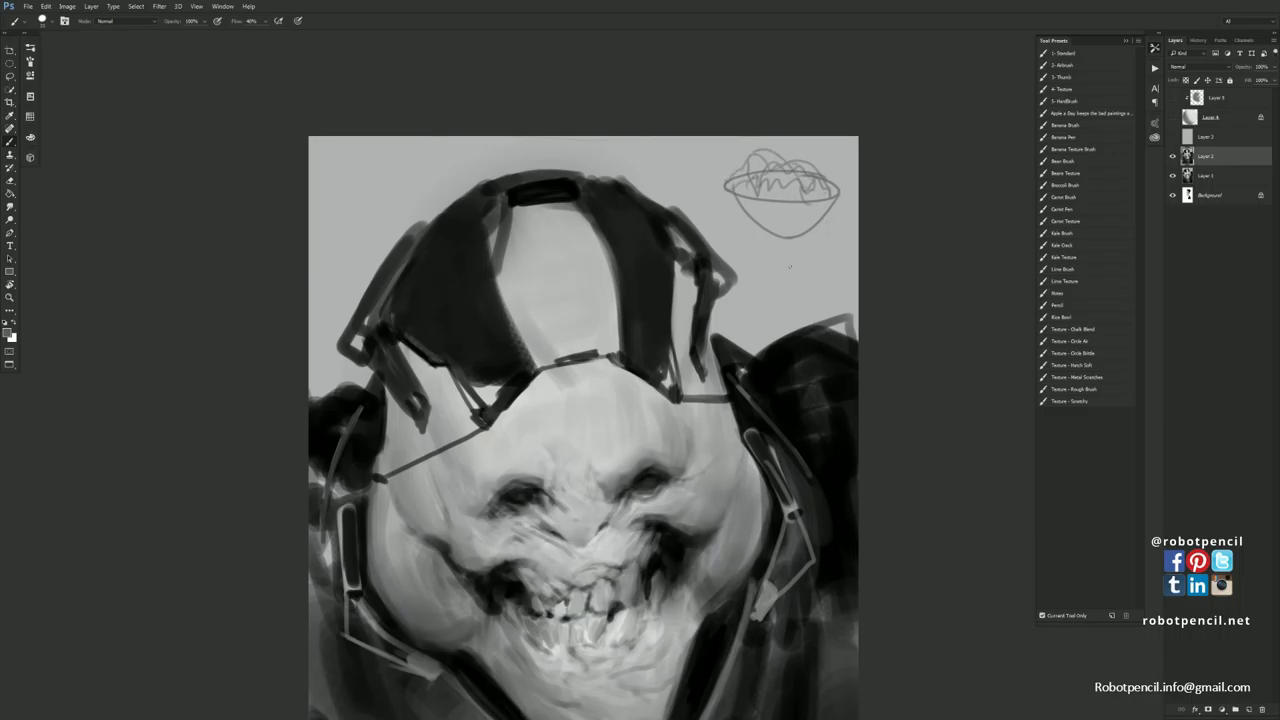
left_click_drag(802, 279, 804, 281)
mouse_move(815, 238)
left_mouse_down()
mouse_move(803, 262)
mouse_move(852, 262)
left_mouse_up()
left_click_drag(836, 224, 836, 246)
key("ctrl+z")
Paint over the bowl sketch with the sampled background grey.
left_click(769, 245, "alt")
mouse_move(737, 195)
left_mouse_down()
mouse_move(770, 175)
mouse_move(767, 190)
mouse_move(759, 163)
mouse_move(724, 204)
mouse_move(769, 273)
mouse_move(824, 160)
mouse_move(811, 228)
mouse_move(824, 266)
mouse_move(826, 167)
left_mouse_up()
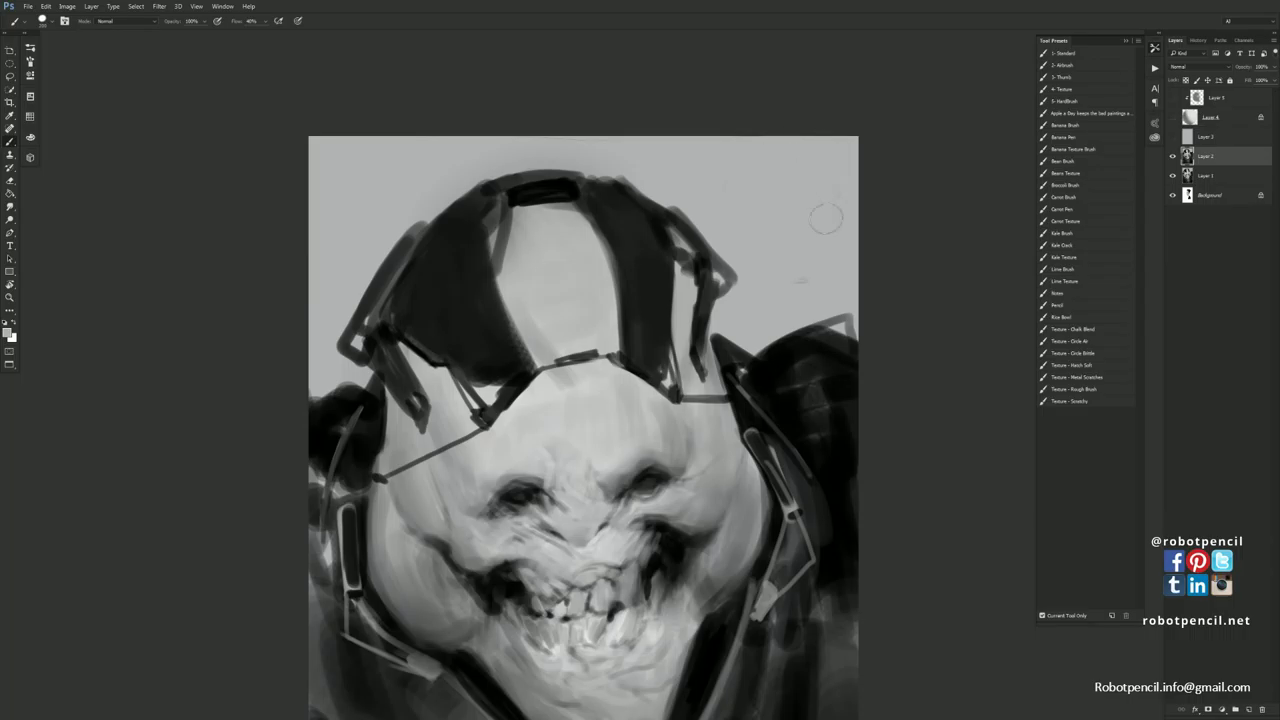
Shade the temple and outer cheek with sampled grey while checking the portrait on a horizontally flipped canvas.
scroll(830, 236, "down", 5)
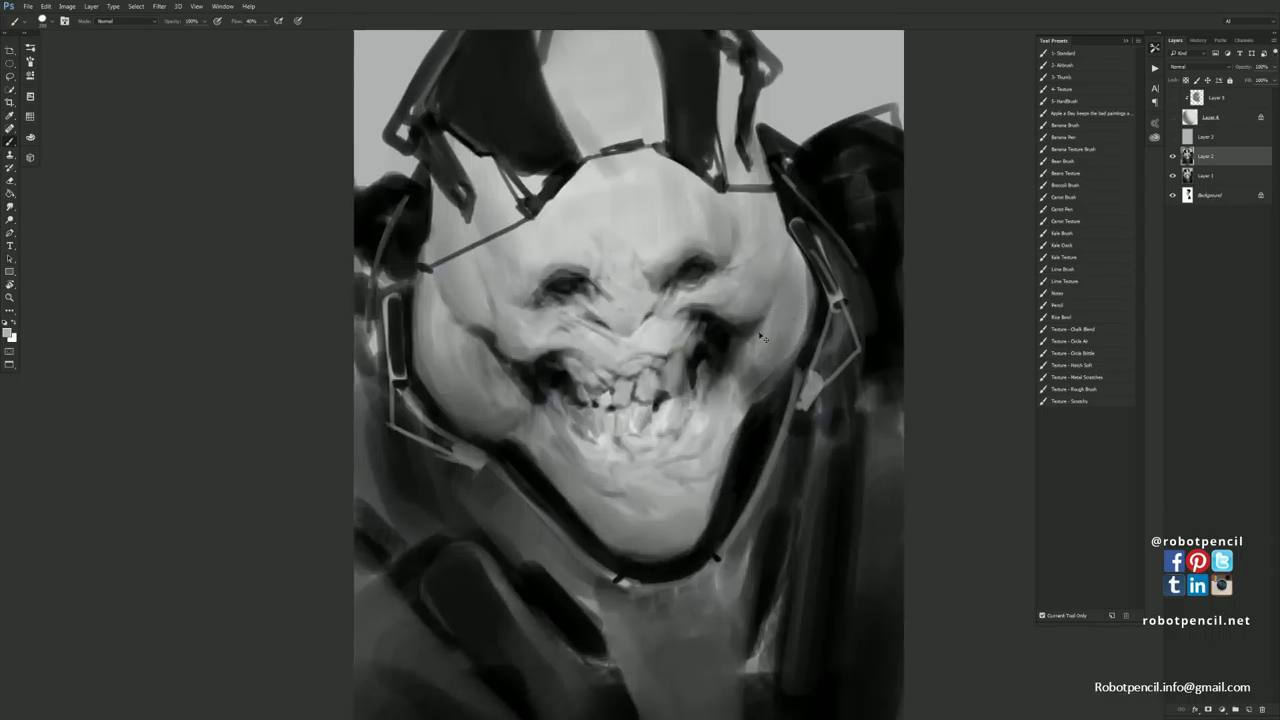
key("d")
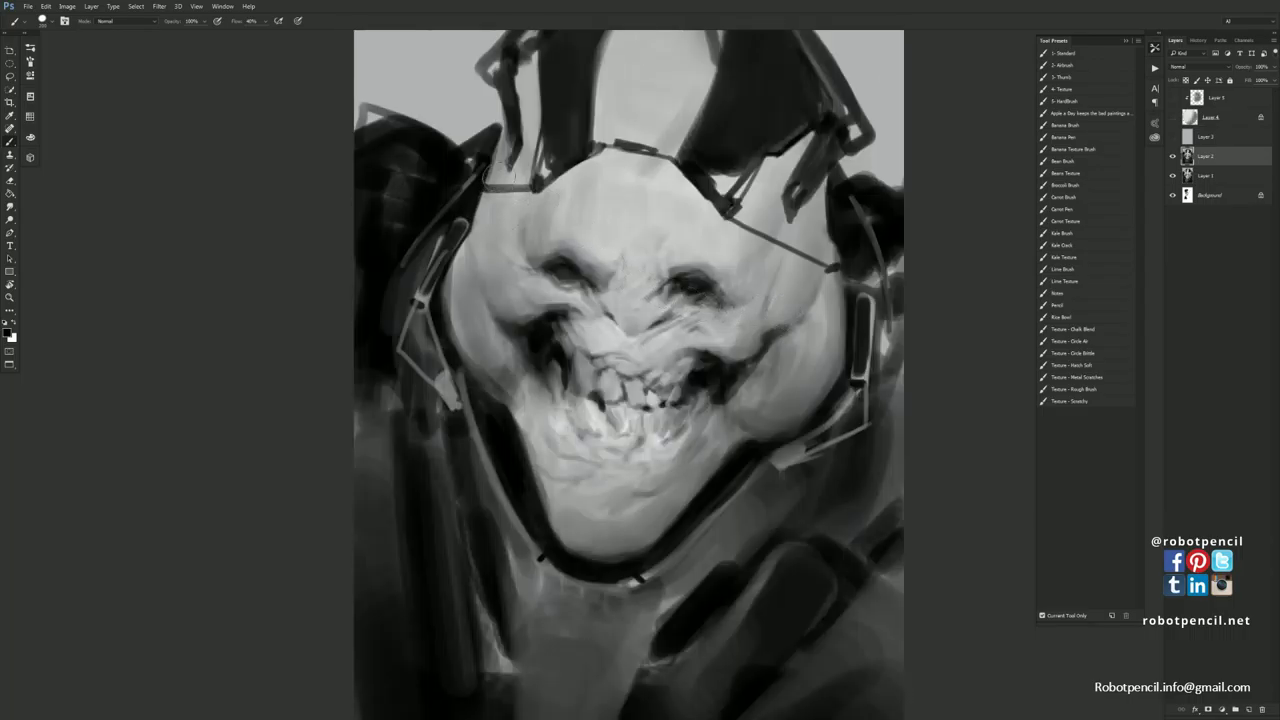
left_click_drag(490, 168, 511, 262)
key("ctrl+z")
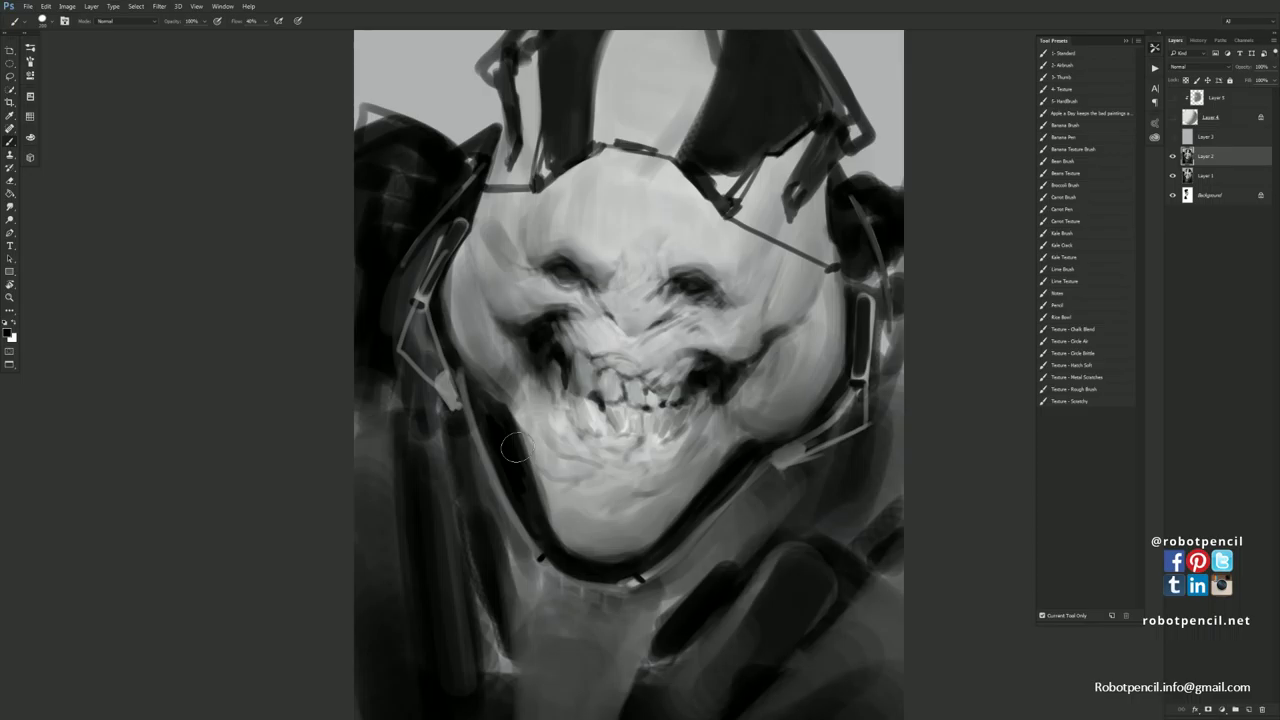
left_click(505, 213, "alt")
left_click_drag(505, 216, 496, 235)
key("ctrl+shift+h")
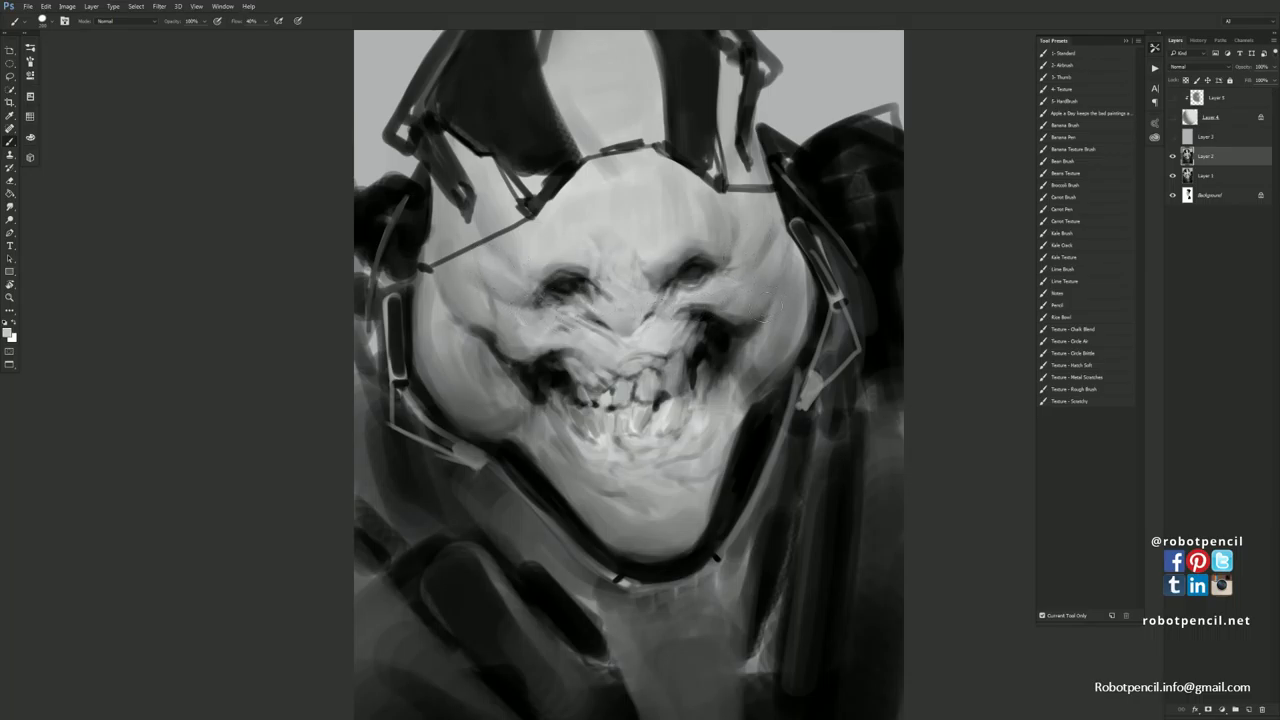
Darken the eye sockets and define the brow creases above the nose.
left_click(559, 285, "alt")
left_click_drag(530, 276, 544, 284)
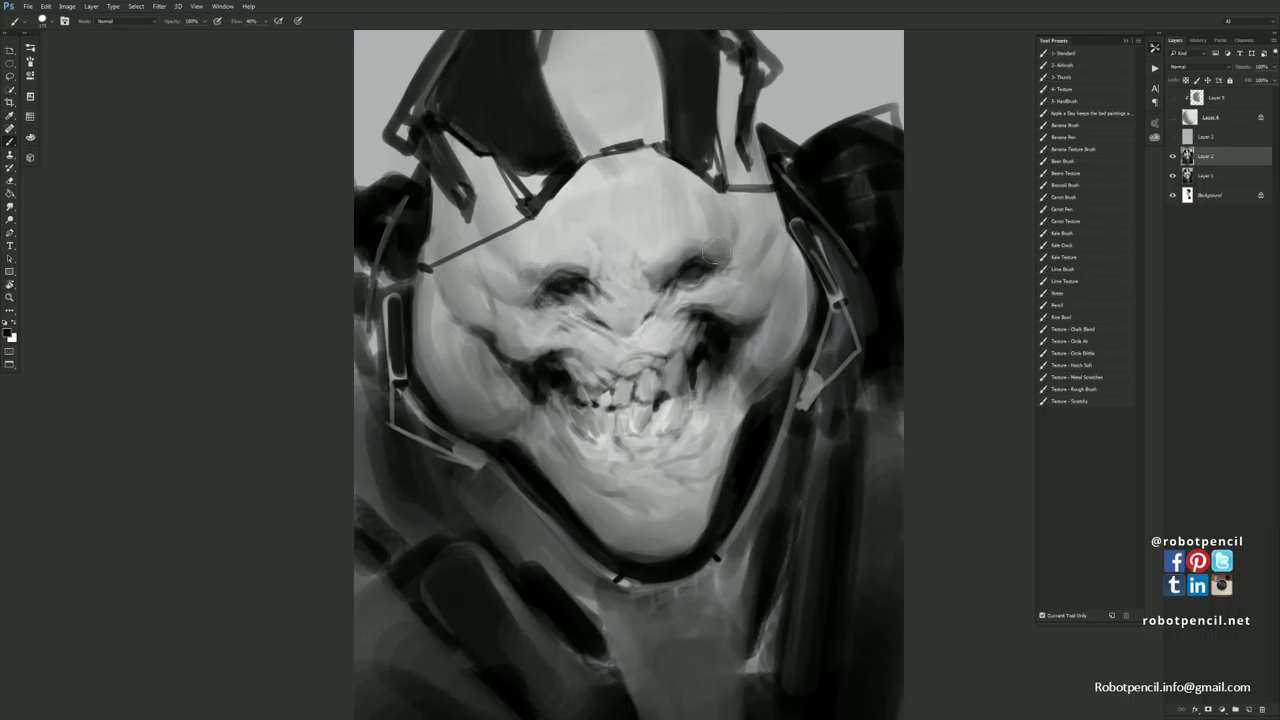
left_click_drag(710, 260, 696, 268)
left_click(618, 272, "alt")
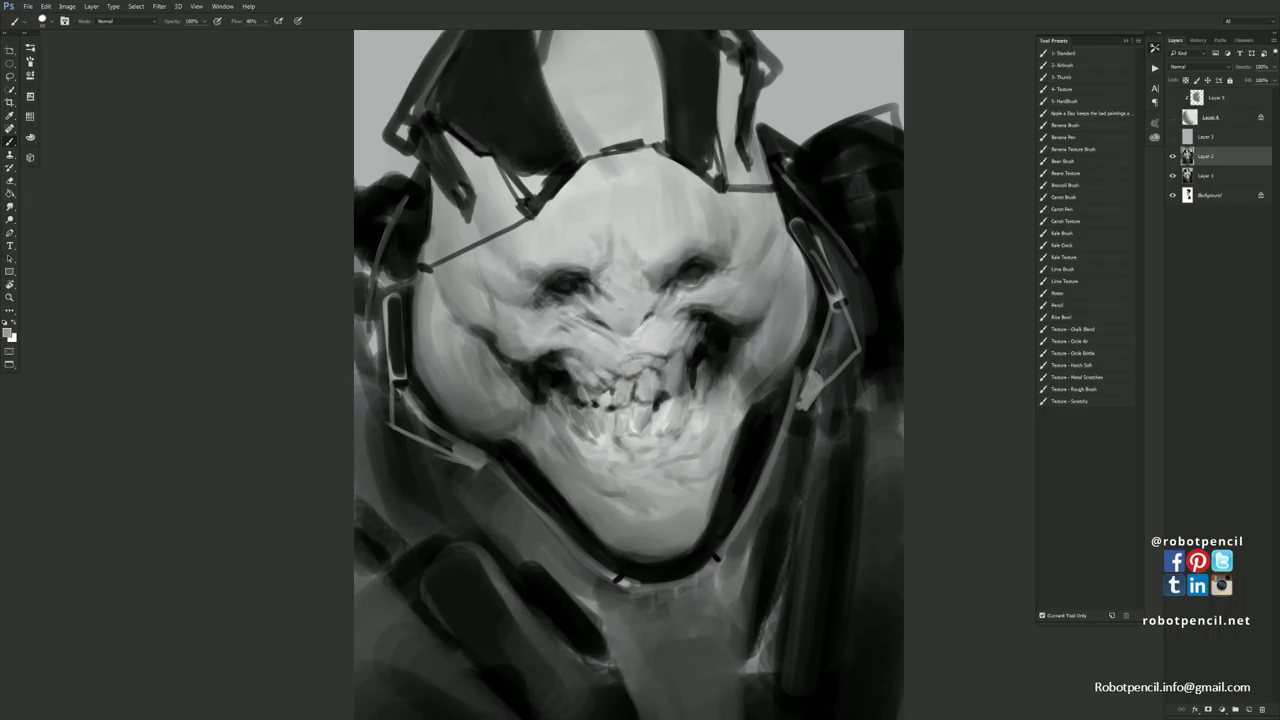
Refine the upper lip, nose wrinkles and mouth corner with sampled light greys.
left_click(624, 368, "alt")
mouse_move(620, 371)
left_mouse_down()
mouse_move(605, 356)
mouse_move(621, 363)
left_mouse_up()
left_click(613, 354, "alt")
left_click(597, 342, "alt")
left_click(655, 349, "alt")
left_click(648, 338, "alt")
mouse_move(569, 404)
left_mouse_down()
mouse_move(576, 421)
mouse_move(543, 404)
left_mouse_up()
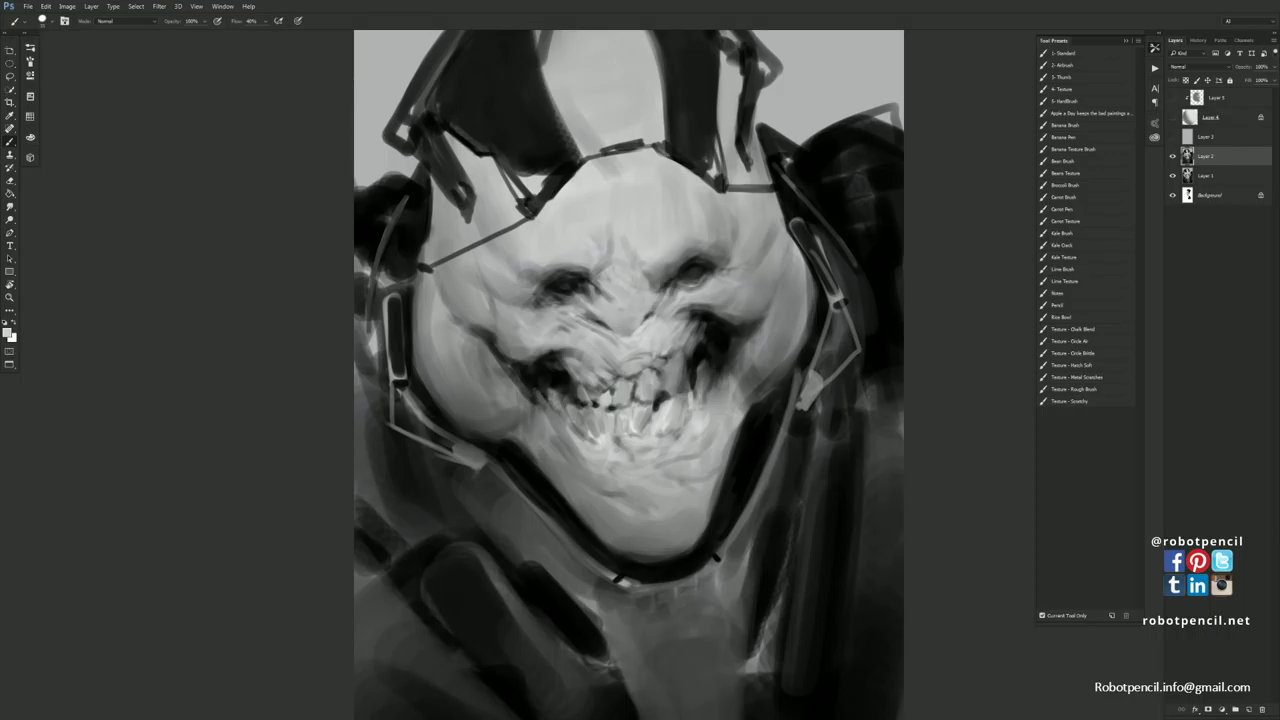
Add small light teeth and flesh strands inside the dark hollows at both mouth corners.
left_click_drag(715, 374, 715, 362)
left_click_drag(550, 360, 556, 368)
left_click_drag(711, 329, 706, 341)
left_click_drag(644, 428, 643, 479)
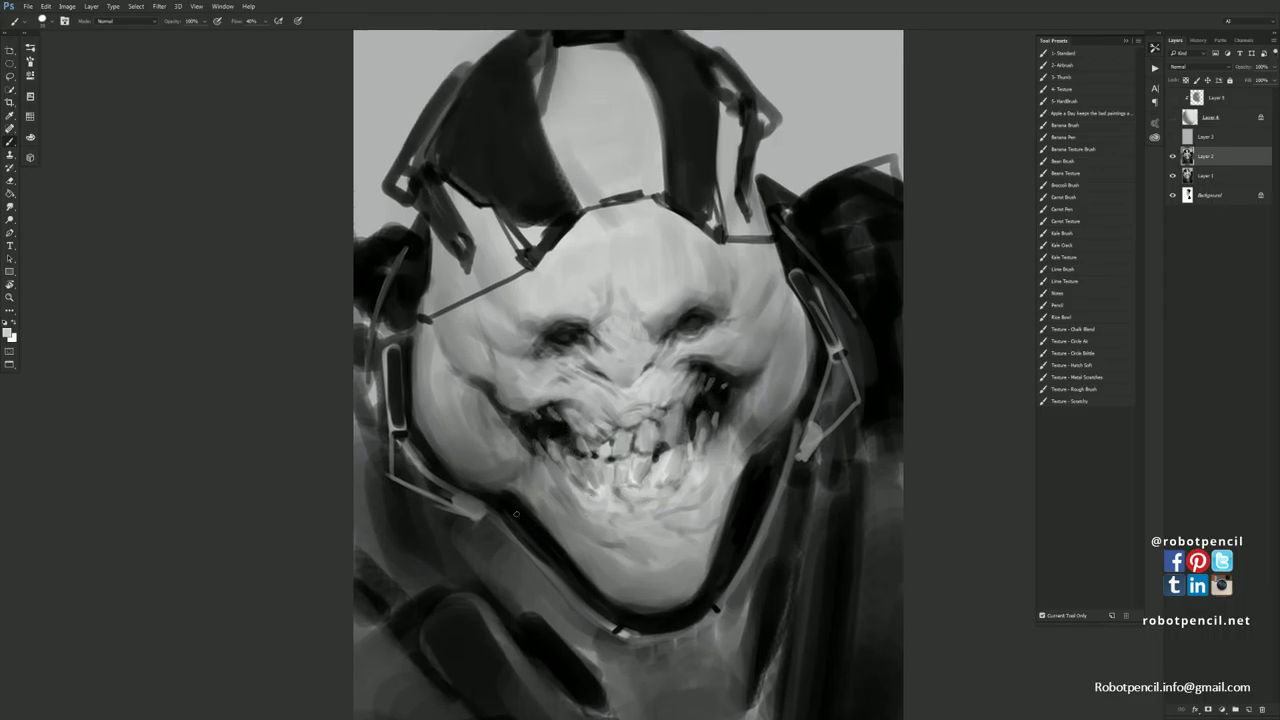
Hide the interface panels and blend the lower cheek and jaw with a sampled grey.
left_click(522, 481, "alt")
key("f")
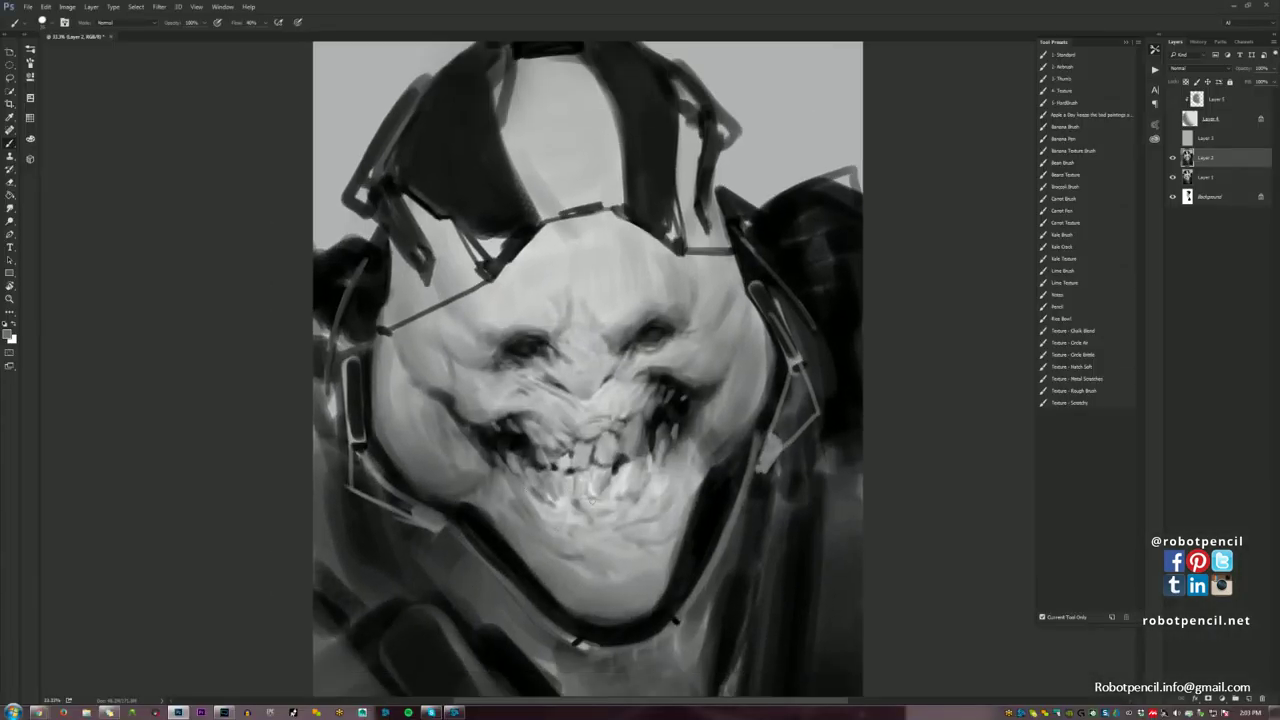
key("Tab")
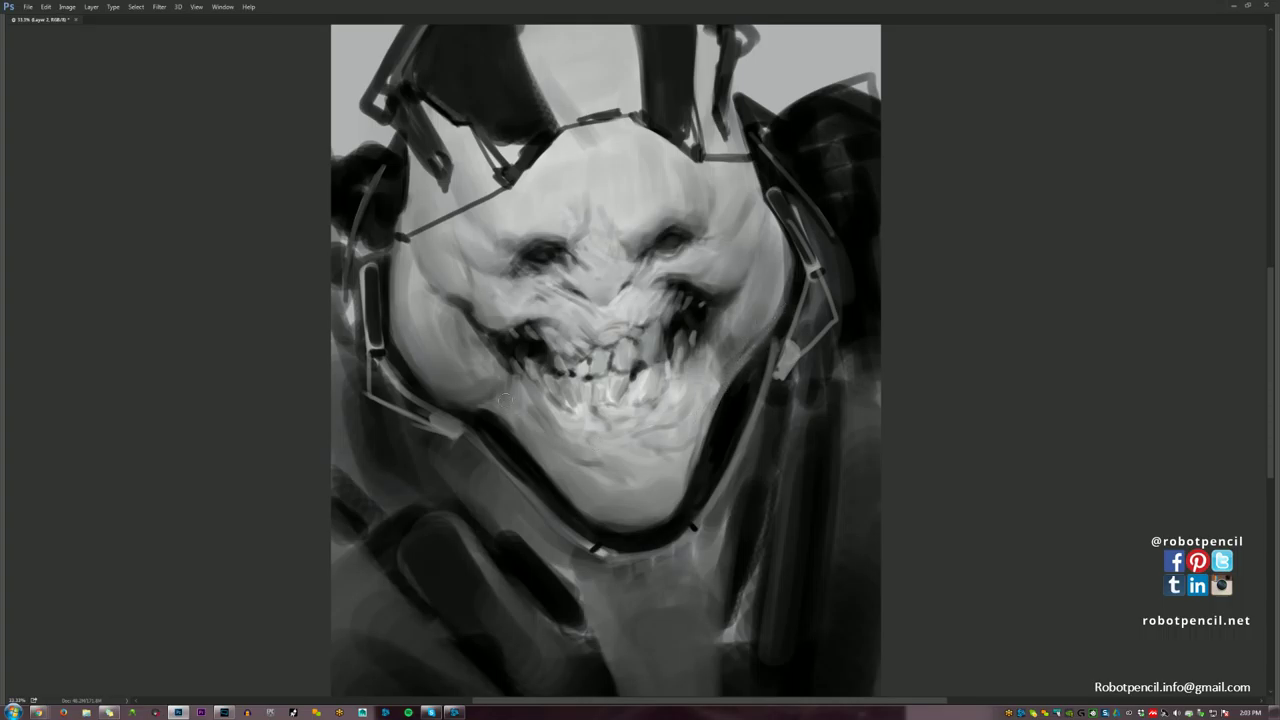
left_click_drag(461, 399, 534, 463)
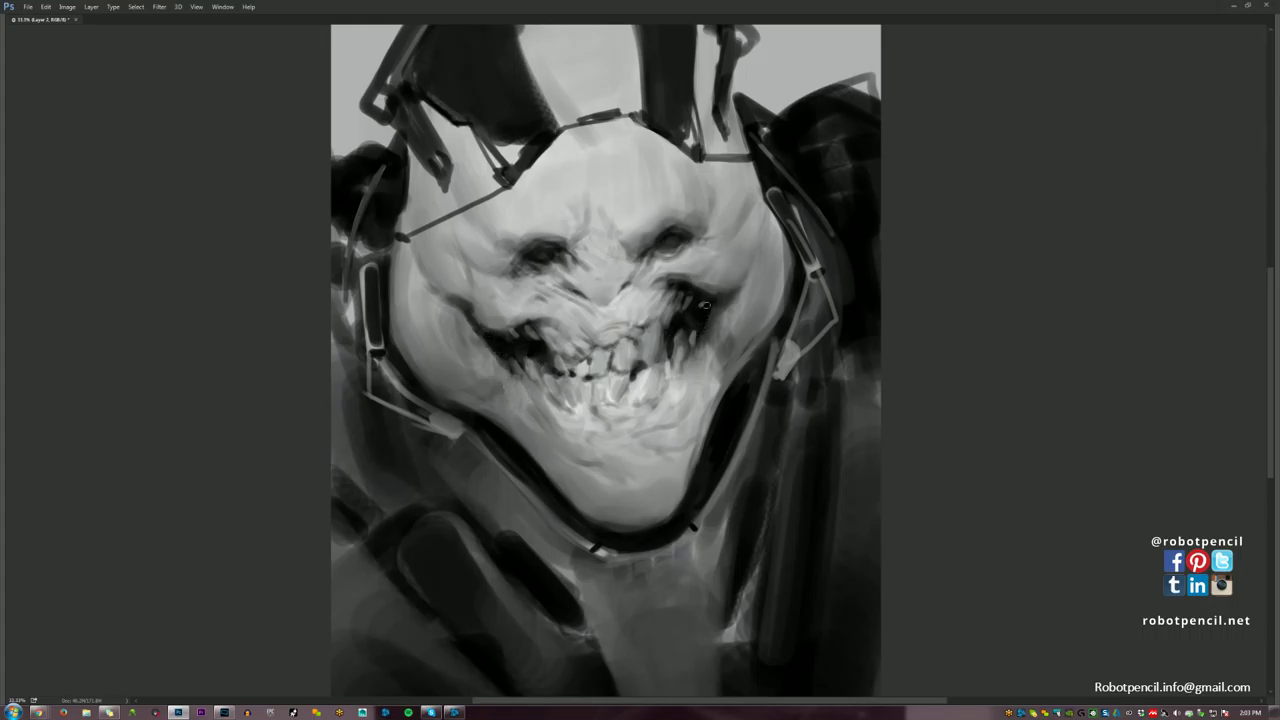
Reshape the outer edges of both dark mouth hollows with dark and light grey strokes.
left_click_drag(716, 290, 709, 334)
mouse_move(507, 351)
left_mouse_down()
mouse_move(485, 330)
mouse_move(495, 356)
mouse_move(472, 318)
mouse_move(501, 354)
mouse_move(487, 328)
left_mouse_up()
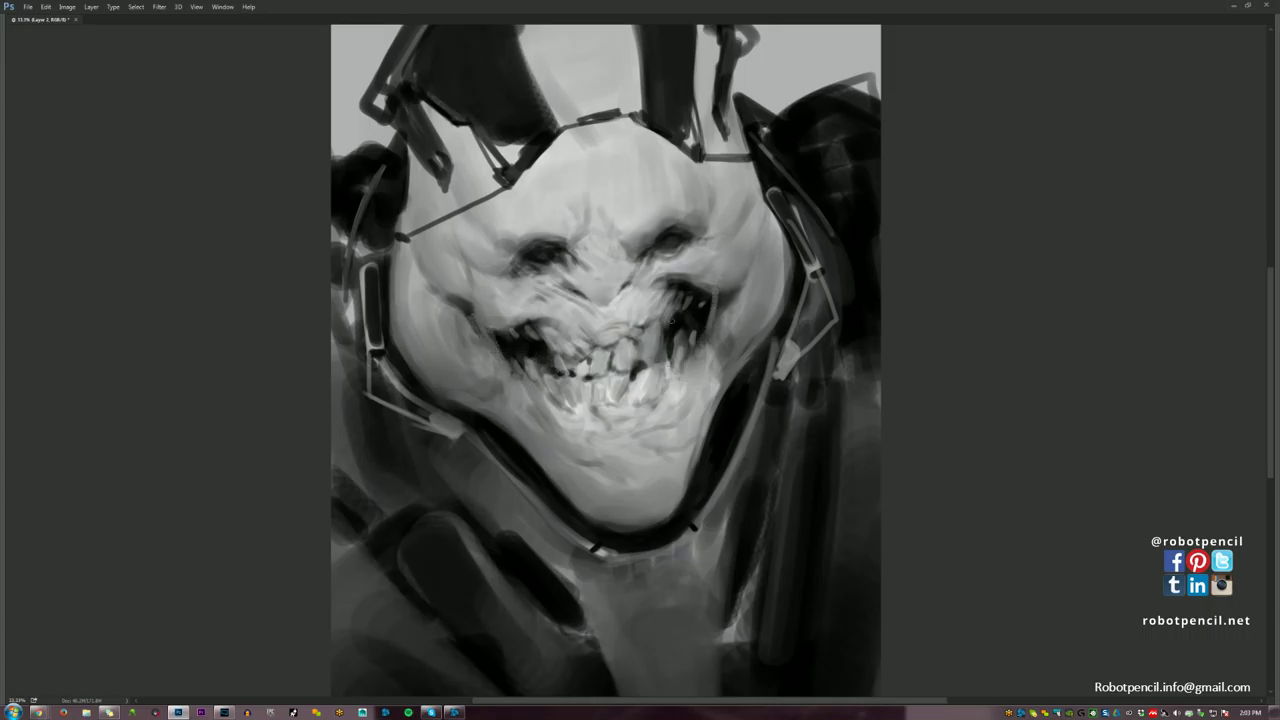
left_click_drag(712, 338, 735, 287)
mouse_move(500, 358)
left_mouse_down()
mouse_move(488, 330)
mouse_move(516, 328)
left_mouse_up()
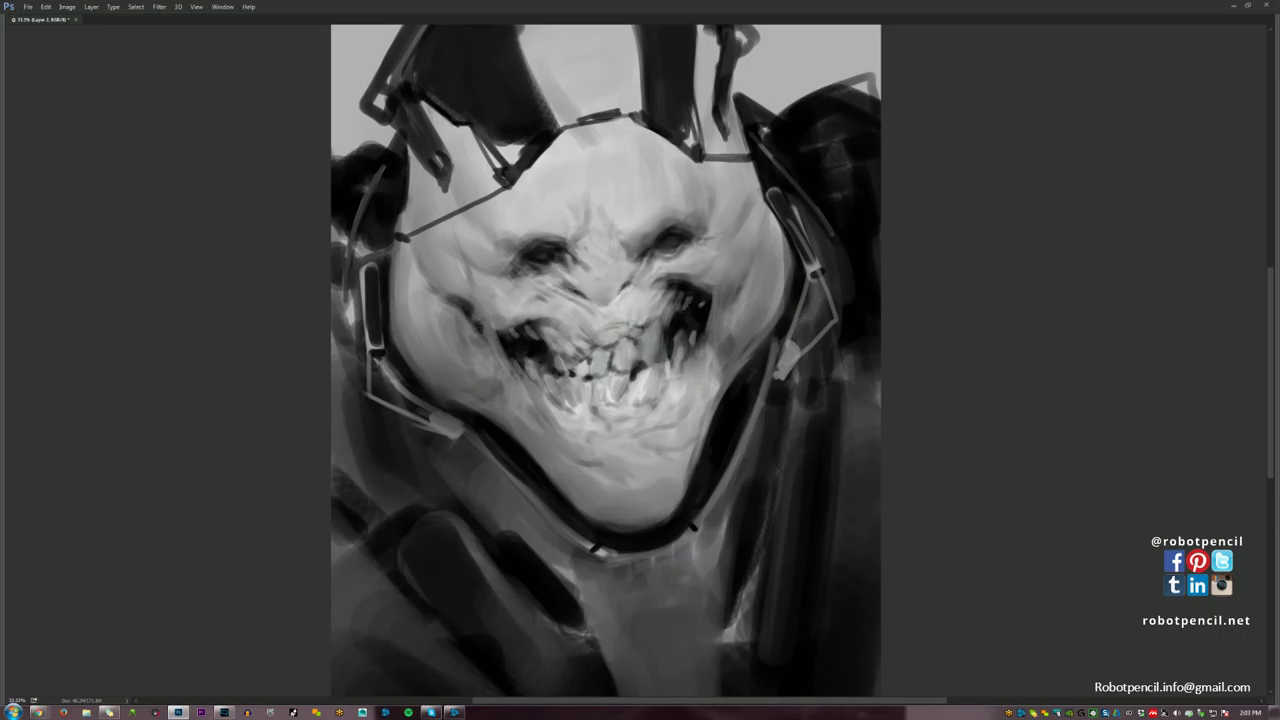
left_click_drag(720, 330, 728, 290)
Flip the canvas to check the face, deepen the larger mouth hollow's upper edge, and flip it back.
key("ctrl+minus")
key("ctrl+minus")
key("ctrl+shift+h")
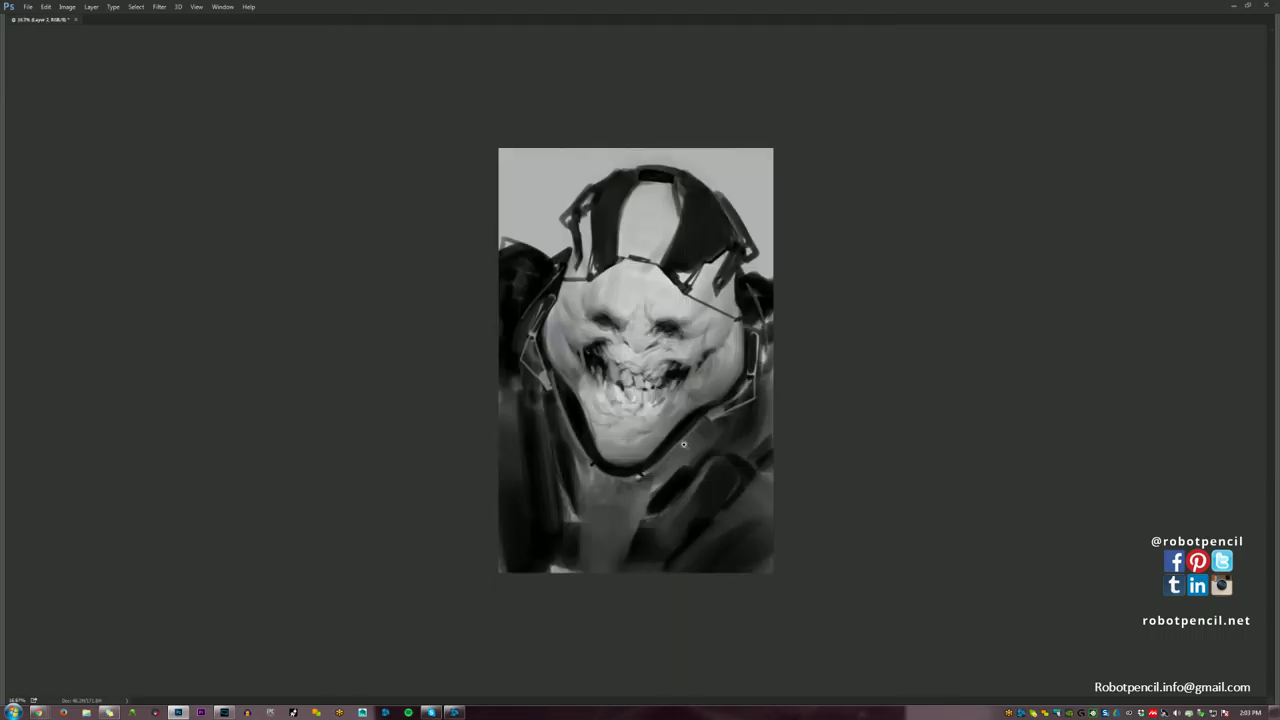
key("ctrl+plus")
key("ctrl+plus")
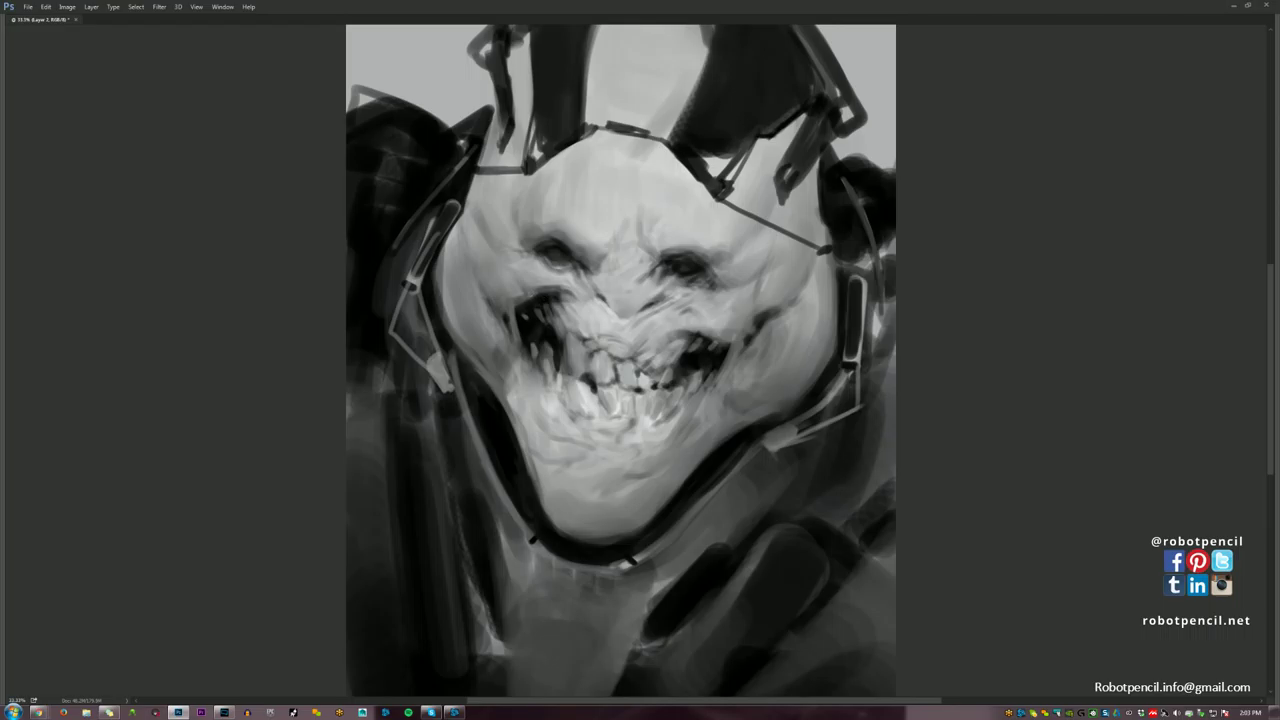
left_click_drag(521, 286, 531, 297)
left_click_drag(685, 312, 700, 315)
key("ctrl+z")
key("ctrl+shift+h")
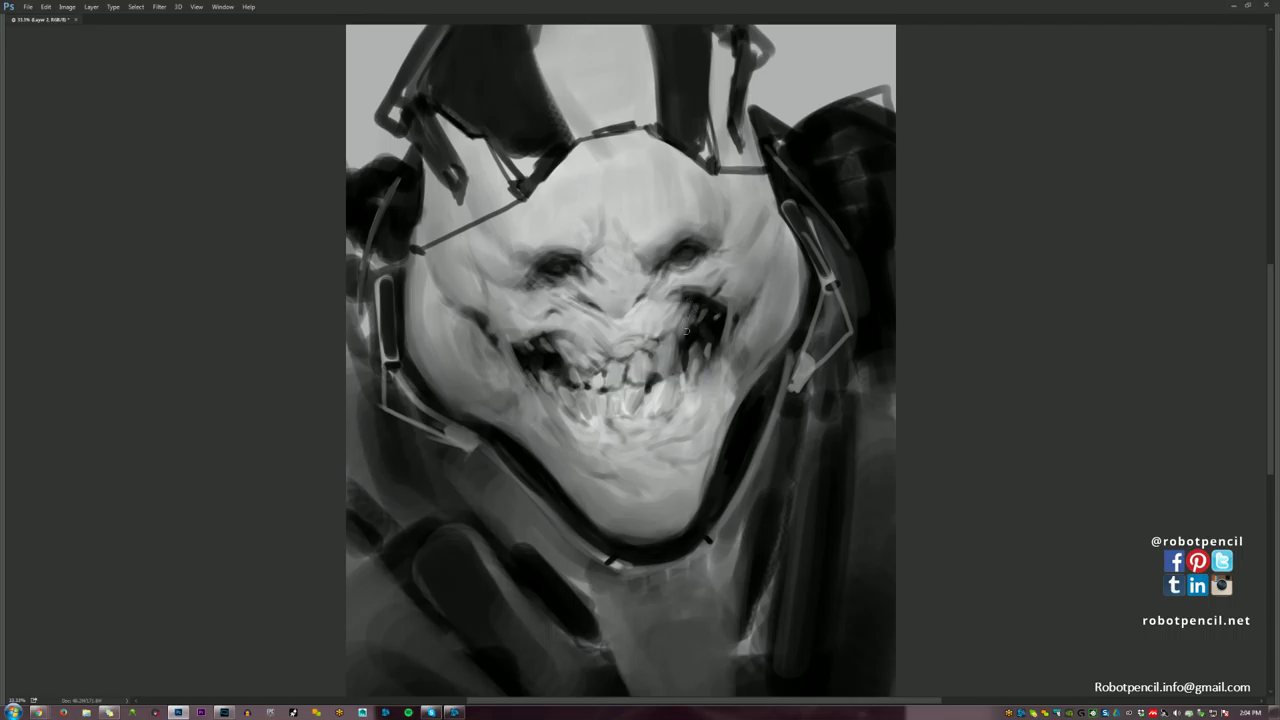
Switch to the Airbrush preset and soften the nose bridge and the creases between the brows.
key("Tab")
left_click(1082, 103)
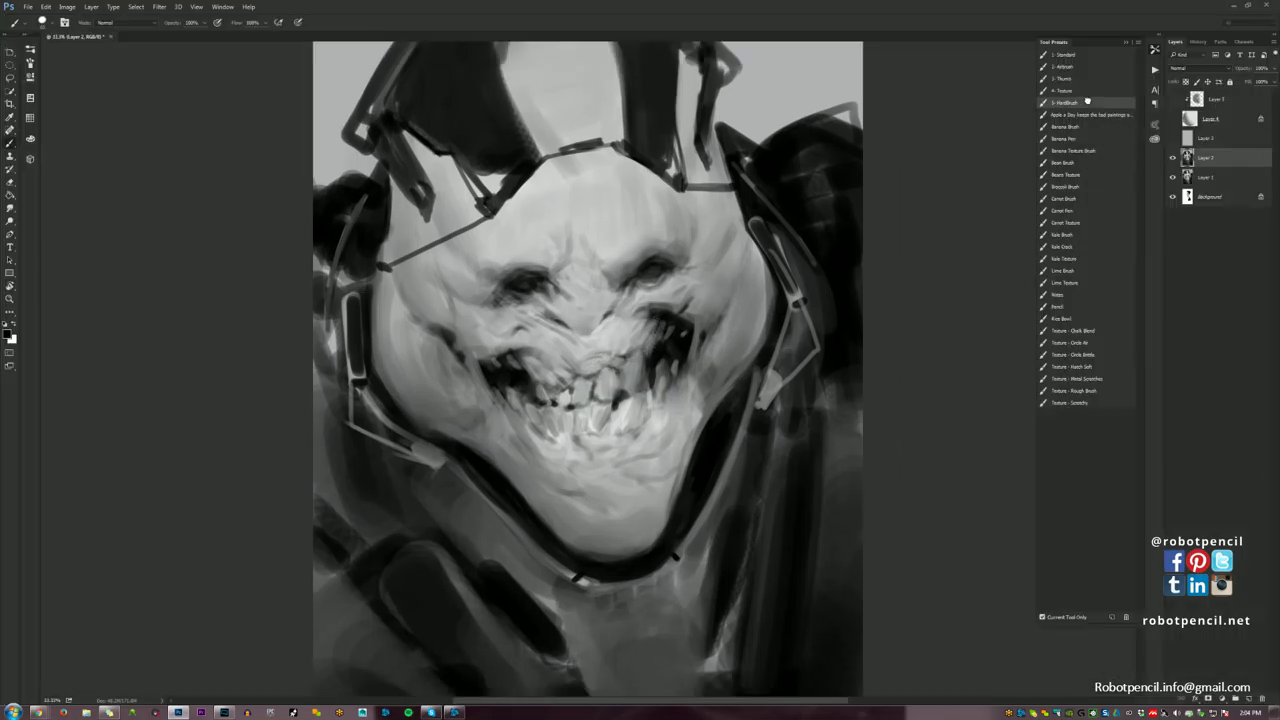
left_click(1072, 67)
key("Tab")
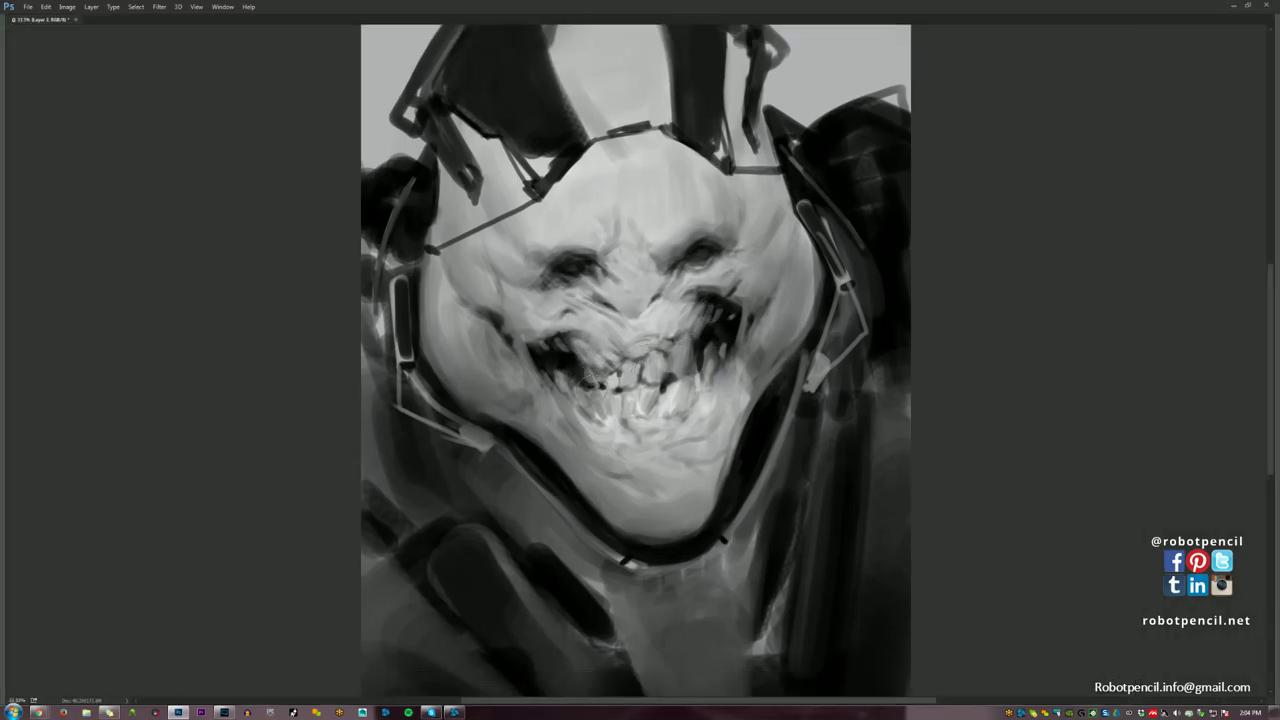
mouse_move(680, 350)
left_mouse_down()
mouse_move(713, 372)
mouse_move(684, 338)
left_mouse_up()
mouse_move(610, 288)
left_mouse_down()
mouse_move(628, 312)
mouse_move(620, 302)
mouse_move(600, 320)
left_mouse_up()
left_click_drag(666, 268, 642, 310)
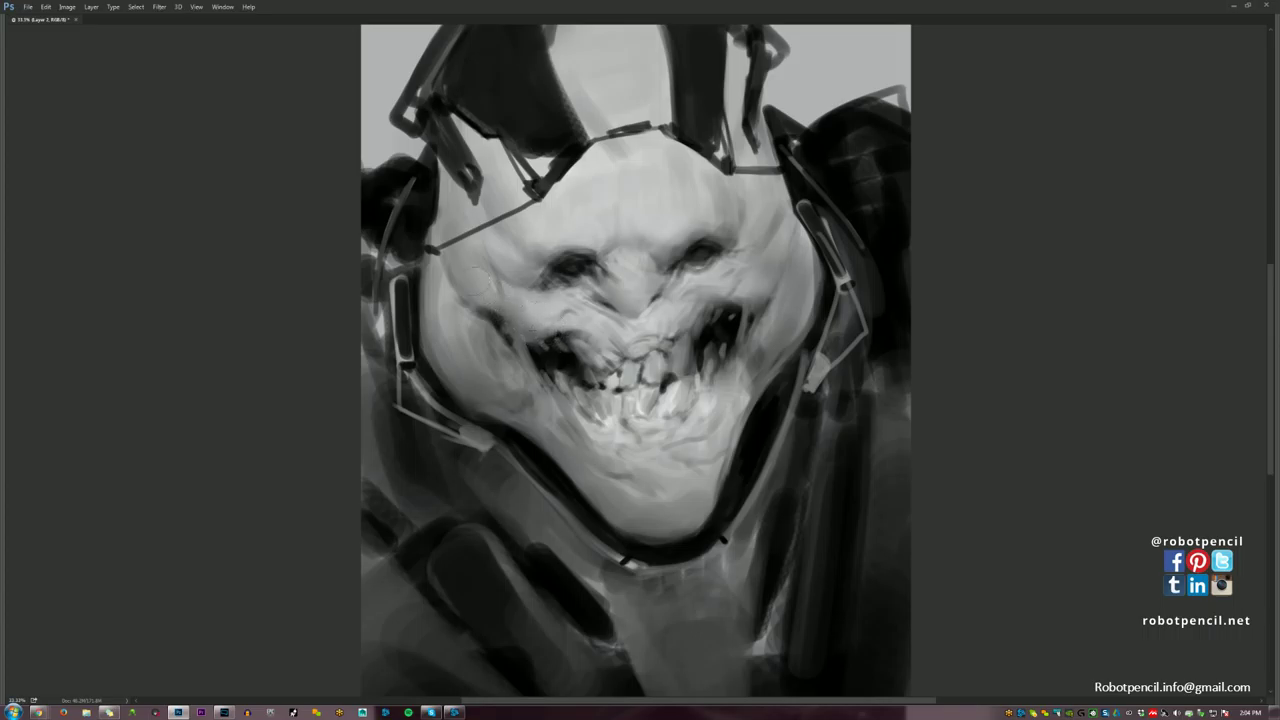
Flip the canvas horizontally and soften the wrinkles below the lower teeth with the airbrush.
key("ctrl+minus")
key("ctrl+minus")
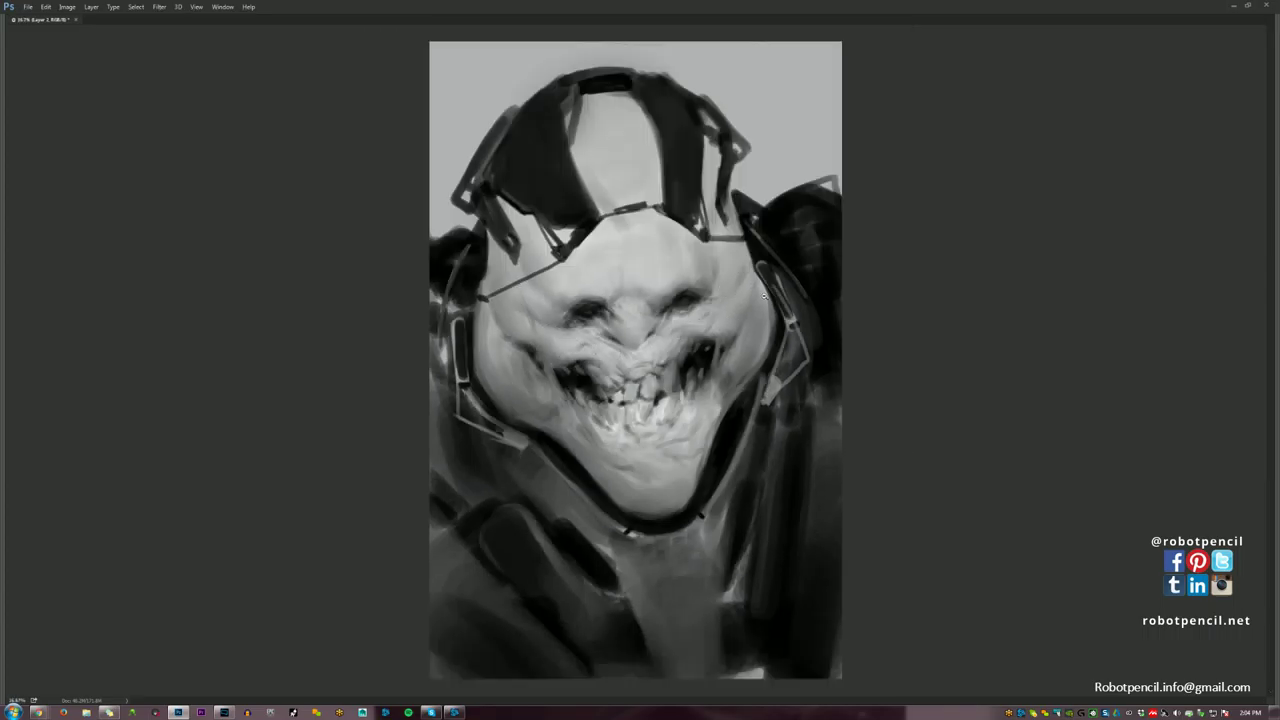
key("ctrl+shift+h")
scroll(672, 393, "up", 2)
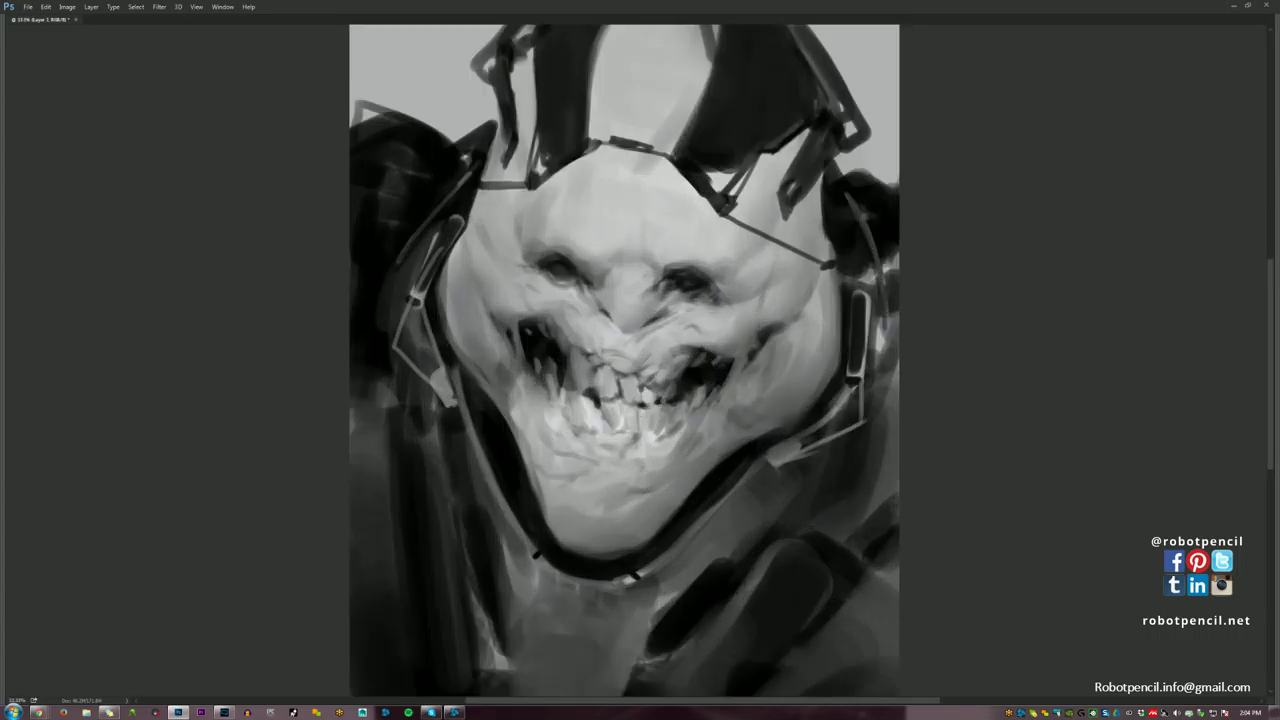
left_click_drag(550, 417, 555, 445)
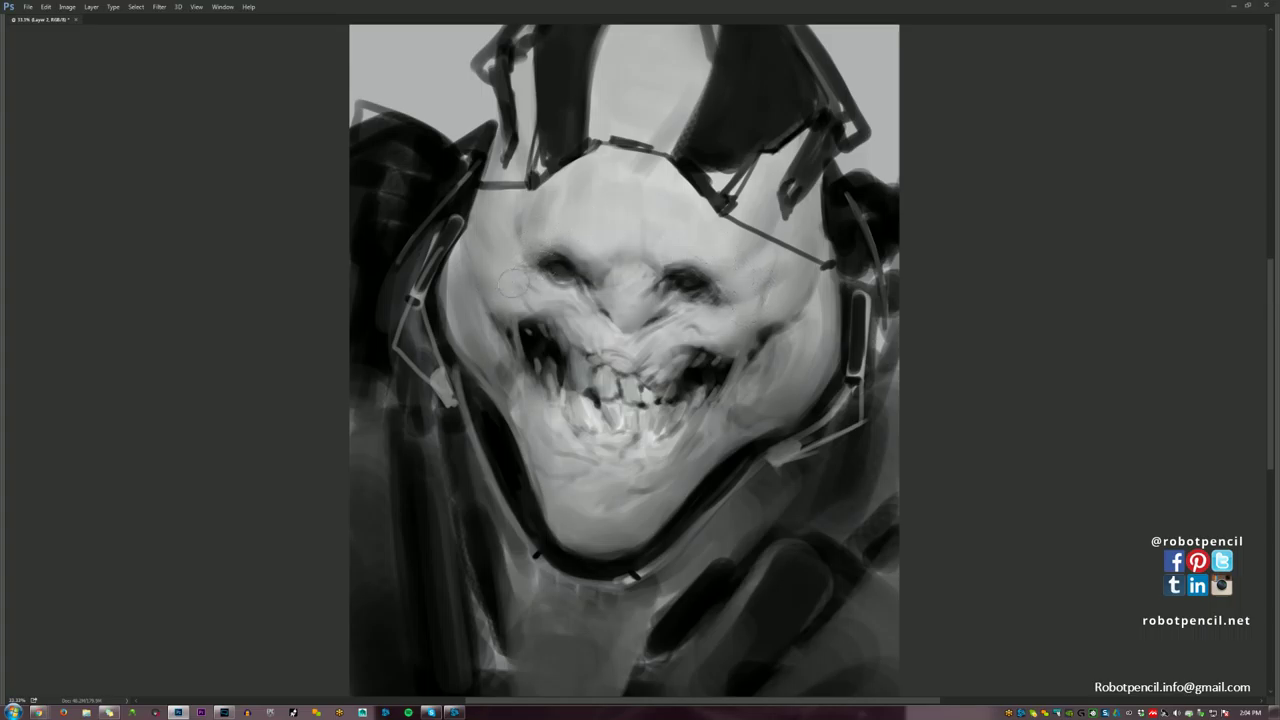
Flip the canvas back horizontally and open the Liquify filter.
left_click(740, 350, "alt")
left_click(740, 350, "alt")
left_click(740, 352, "alt")
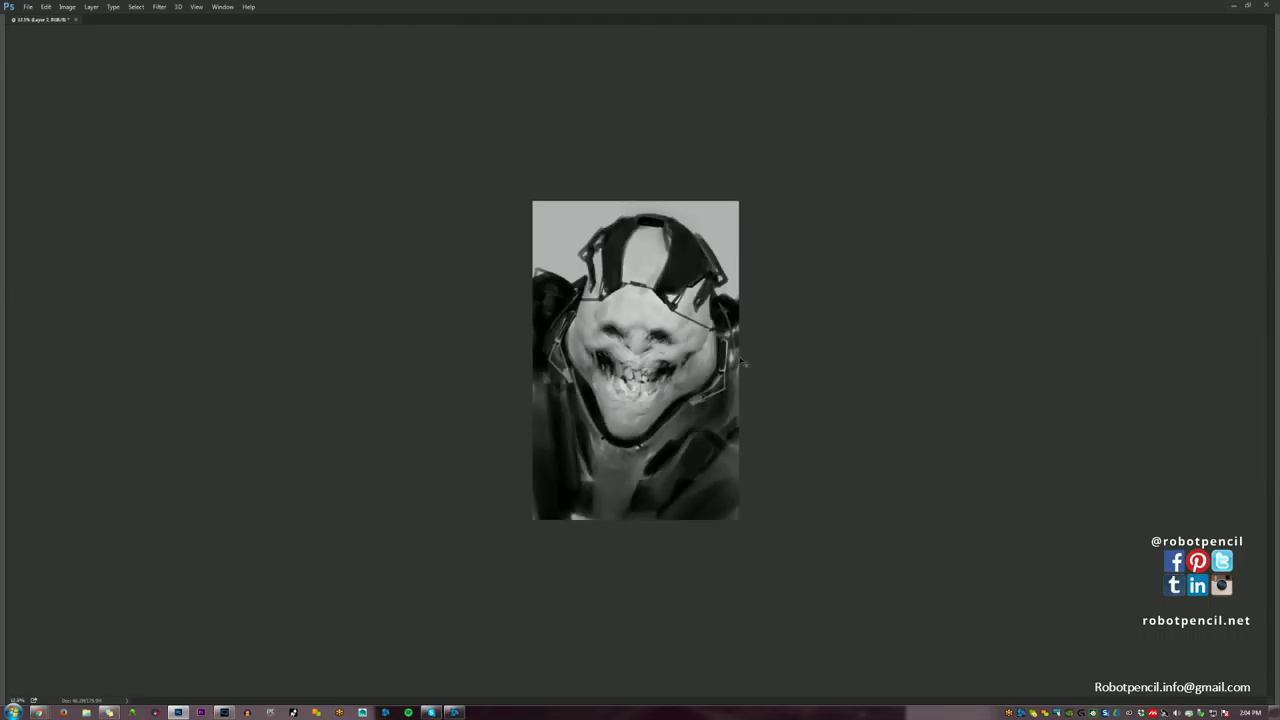
key("F2")
left_click(658, 364, "ctrl")
left_click(658, 364, "ctrl")
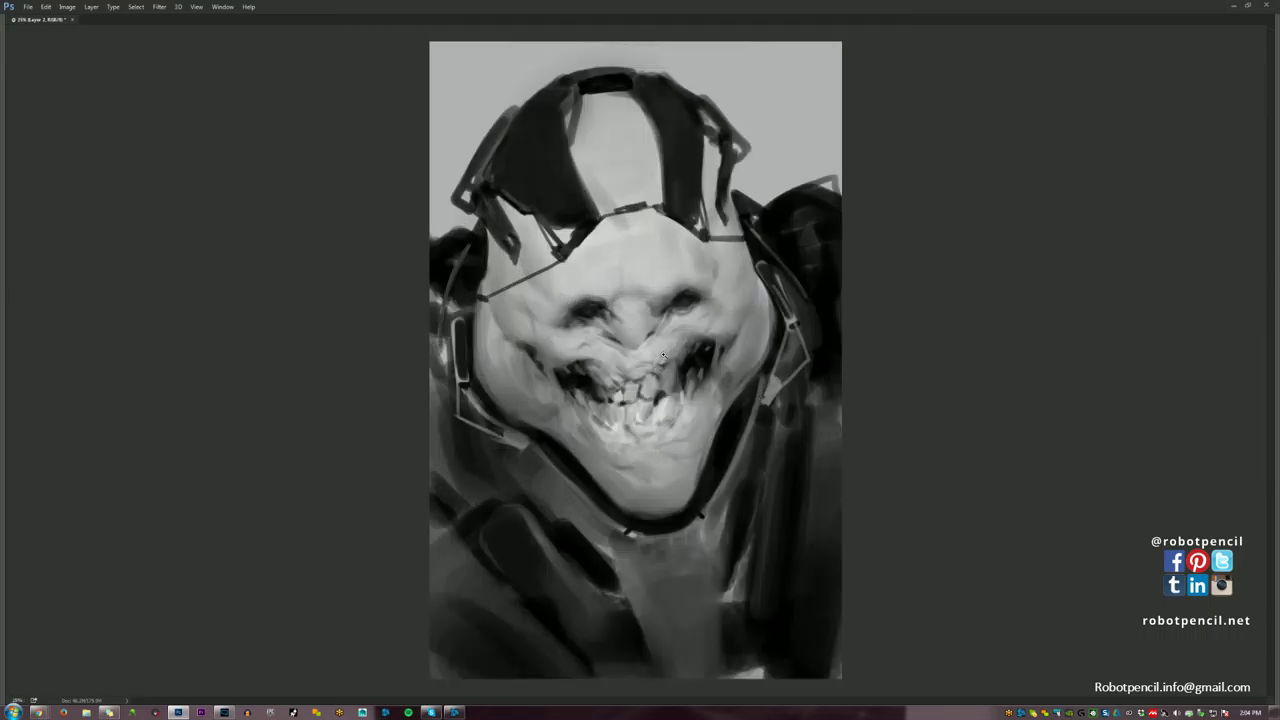
key("Tab")
key("ctrl+shift+x")
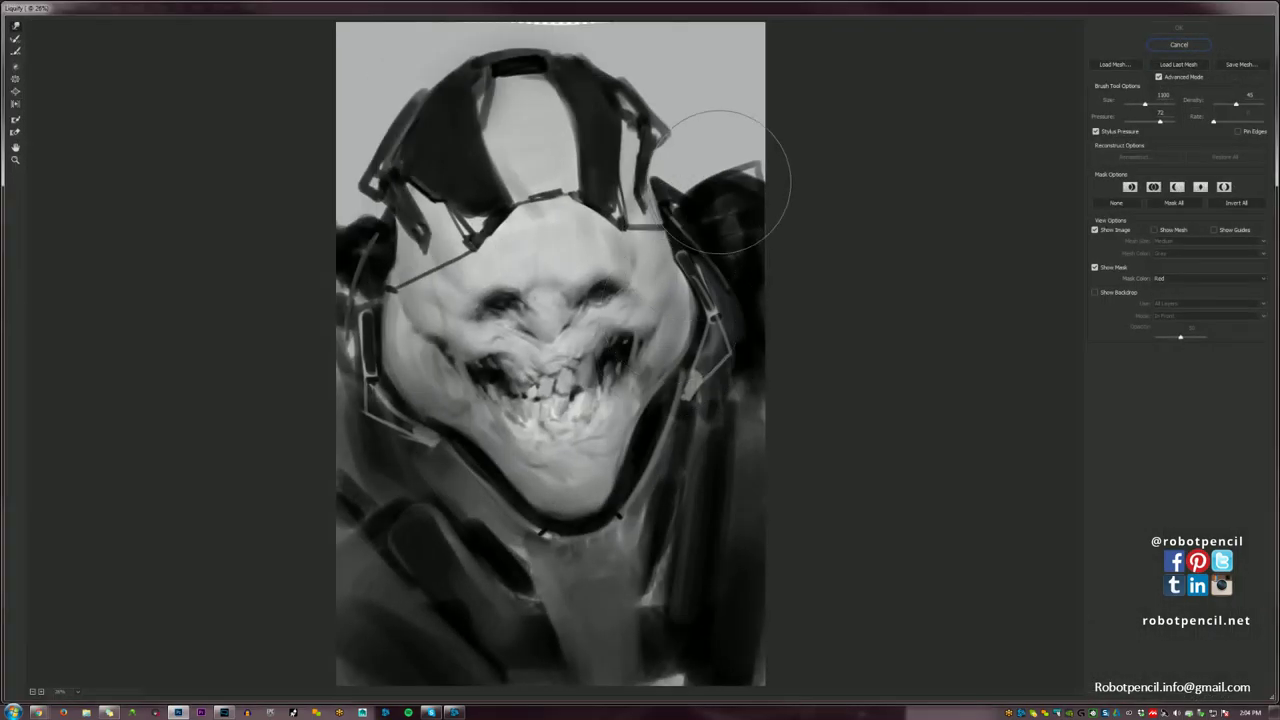
Warp the eye socket outward and the nose upward in Liquify using a brush size of 600.
key("bracketleft")
key("bracketleft")
key("bracketleft")
key("bracketleft")
key("bracketleft")
mouse_move(585, 279)
left_mouse_down()
mouse_move(578, 269)
mouse_move(614, 281)
left_mouse_up()
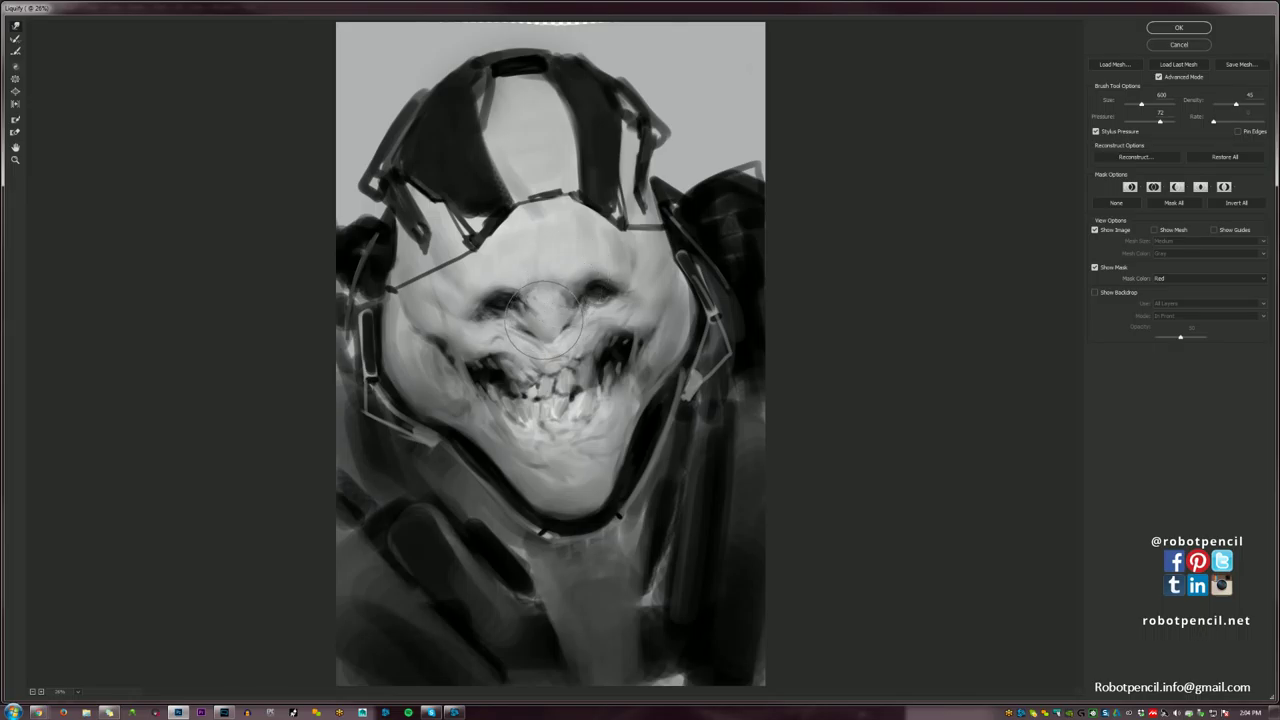
mouse_move(544, 320)
left_mouse_down()
mouse_move(575, 325)
mouse_move(530, 335)
mouse_move(581, 328)
mouse_move(555, 330)
mouse_move(538, 314)
mouse_move(547, 303)
left_mouse_up()
Warp the helmet's crown downward and its side back outward in Liquify using a brush size of 1300, and apply the filter.
key("bracketleft")
key("bracketleft")
key("bracketleft")
key("bracketleft")
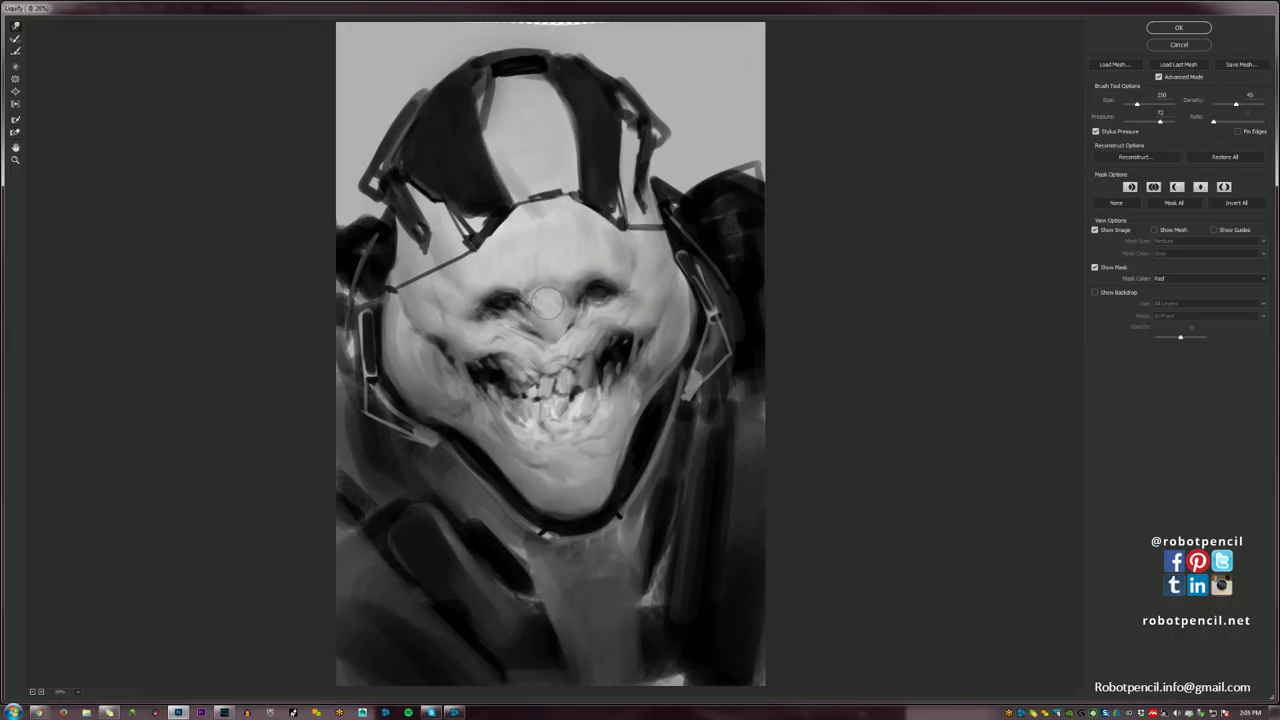
key("bracketright")
key("bracketright")
key("bracketright")
key("bracketright")
key("bracketright")
key("bracketright")
key("bracketright")
mouse_move(388, 105)
left_mouse_down()
mouse_move(494, 58)
mouse_move(503, 87)
mouse_move(464, 81)
mouse_move(470, 103)
mouse_move(462, 96)
mouse_move(563, 82)
mouse_move(565, 100)
mouse_move(611, 98)
mouse_move(565, 93)
mouse_move(568, 103)
mouse_move(521, 107)
mouse_move(460, 150)
left_mouse_up()
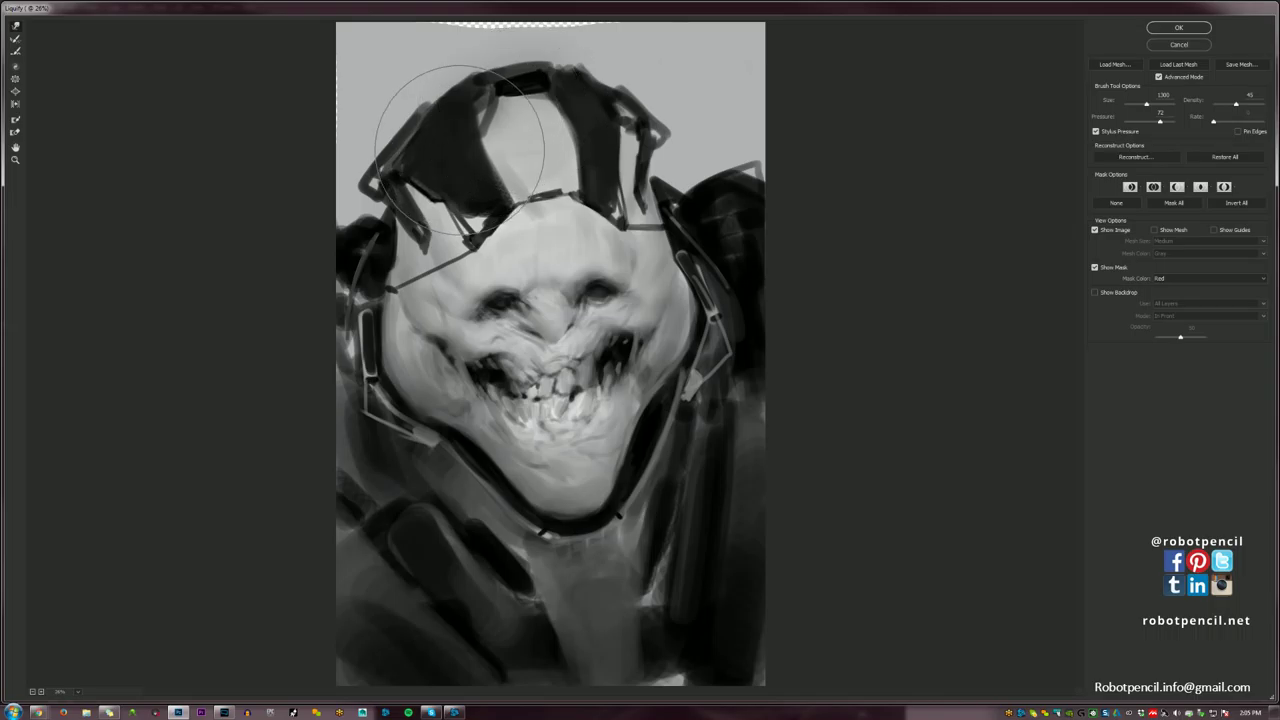
left_click_drag(434, 108, 401, 131)
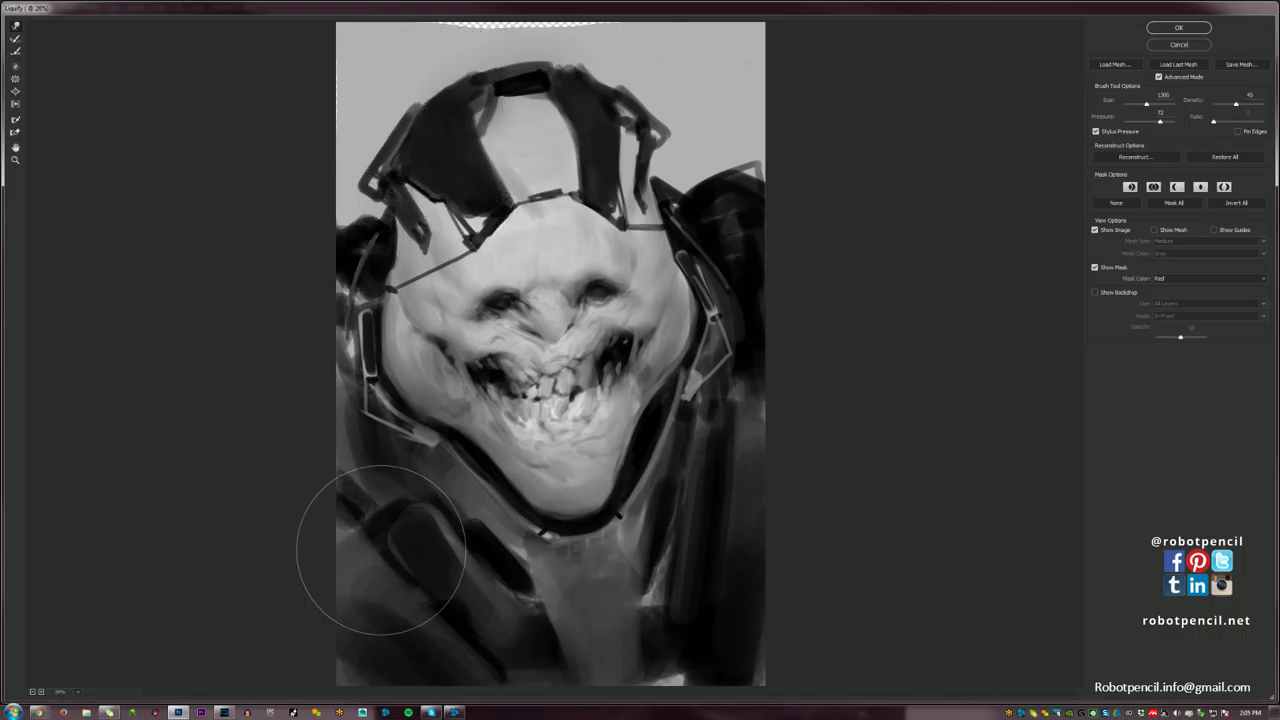
left_click(1196, 32)
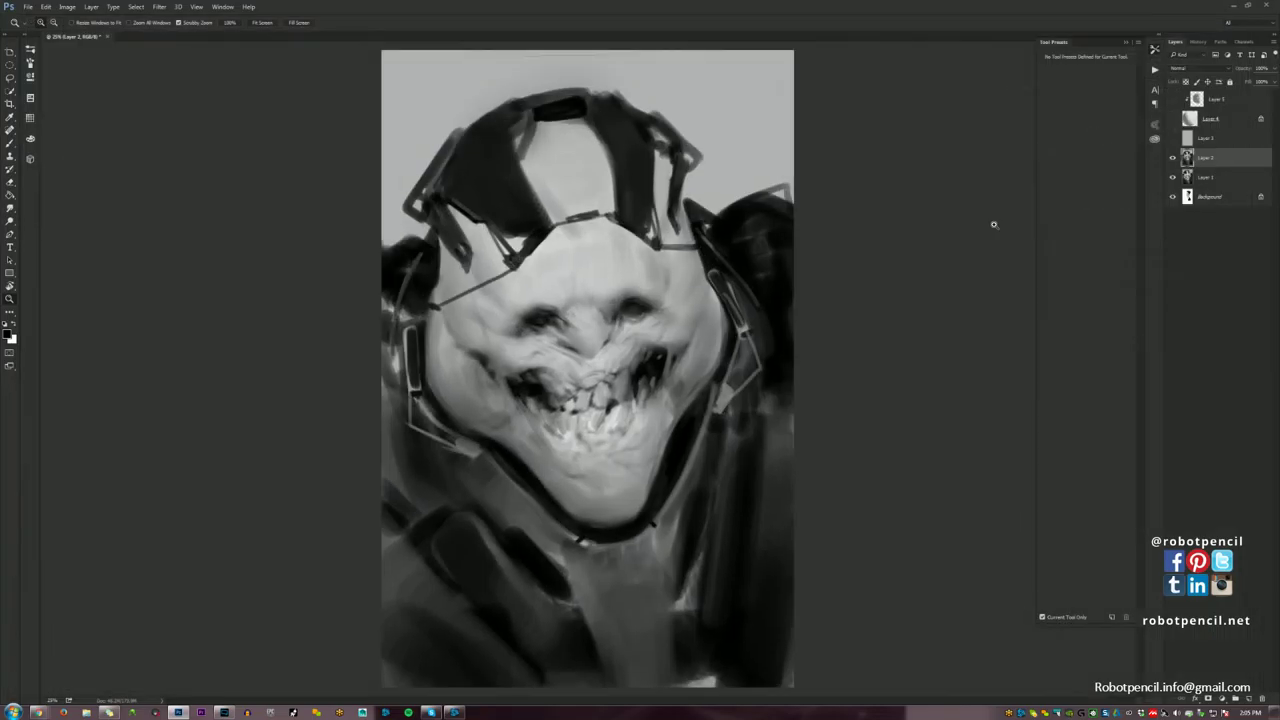
Switch to the Airbrush preset and softly darken both outer edges of the face with a sampled dark tone.
key("b")
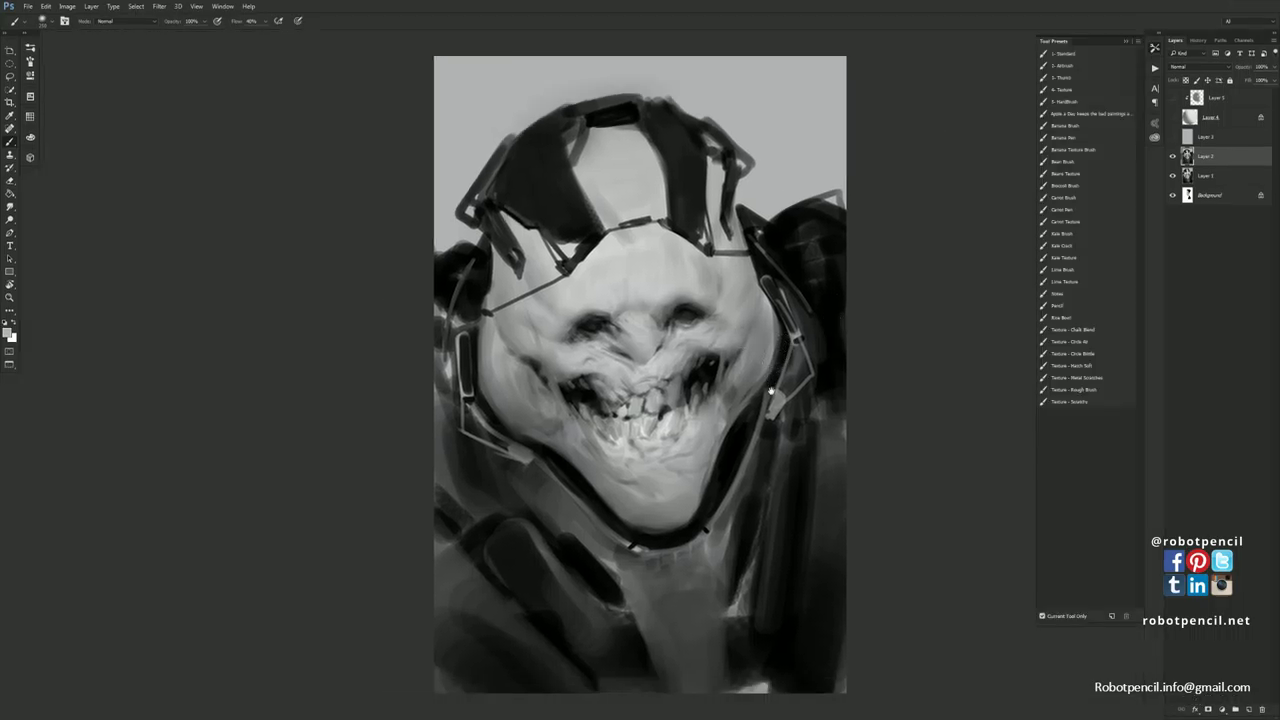
left_click_drag(773, 392, 748, 357)
left_click(1096, 67)
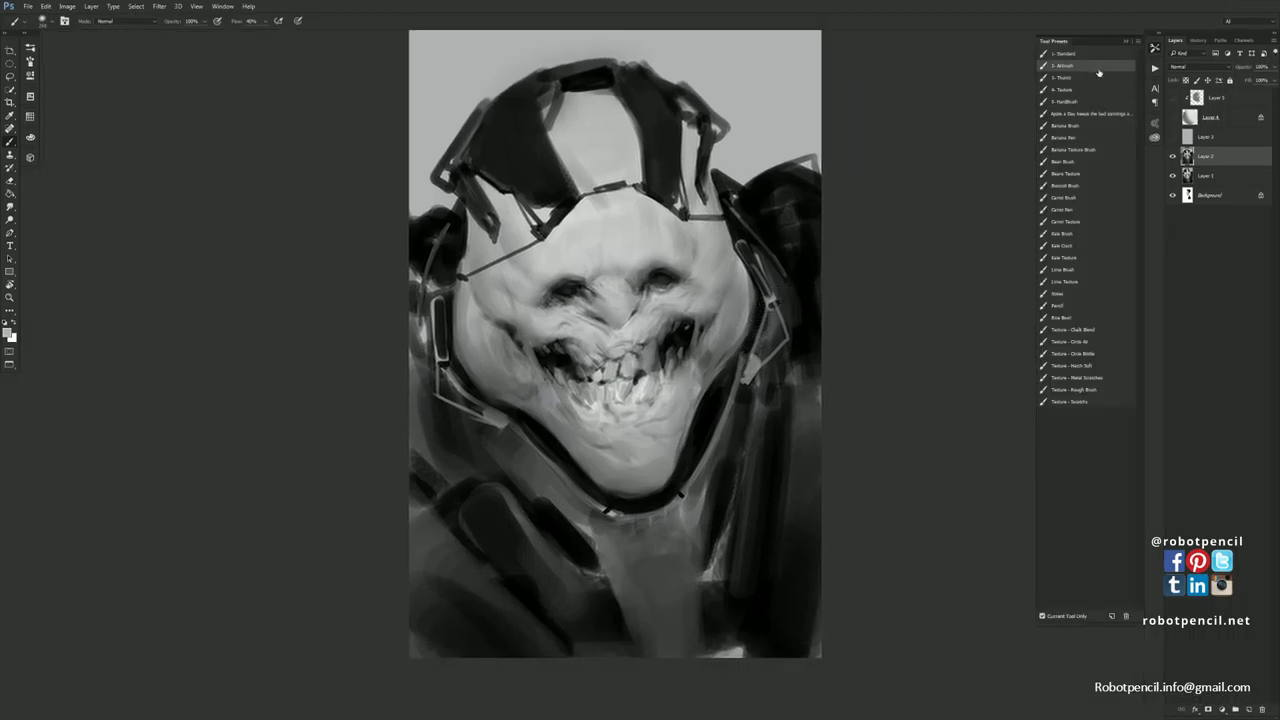
left_click(481, 199, "alt")
left_click_drag(470, 312, 474, 362)
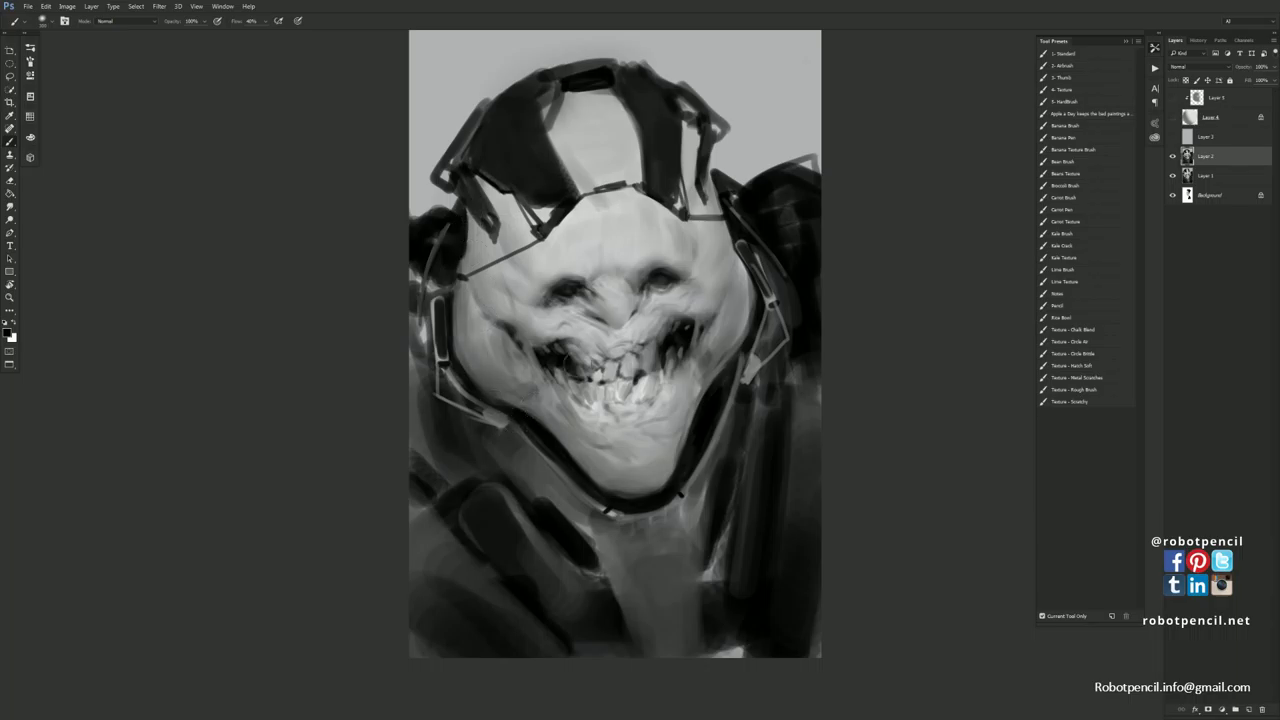
left_click_drag(724, 226, 740, 280)
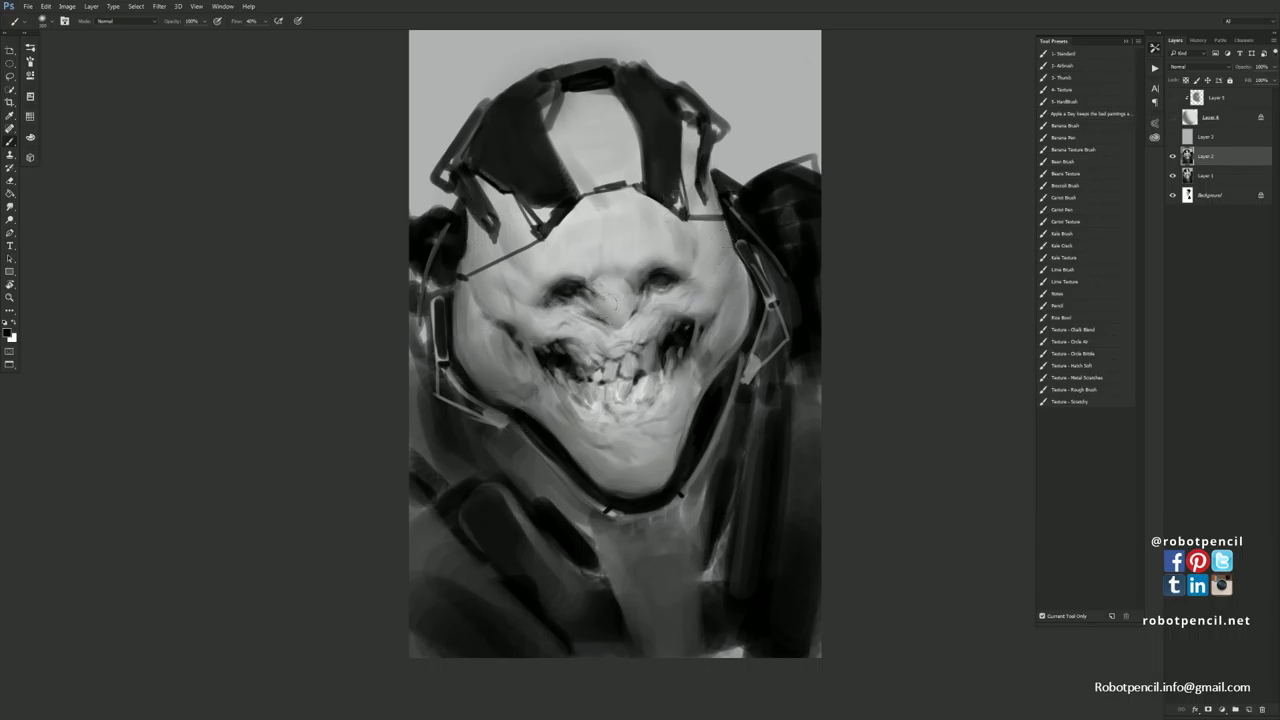
Switch to the Standard preset and brush light tones over the brow, the upper lip and the chin.
left_click(556, 257, "alt")
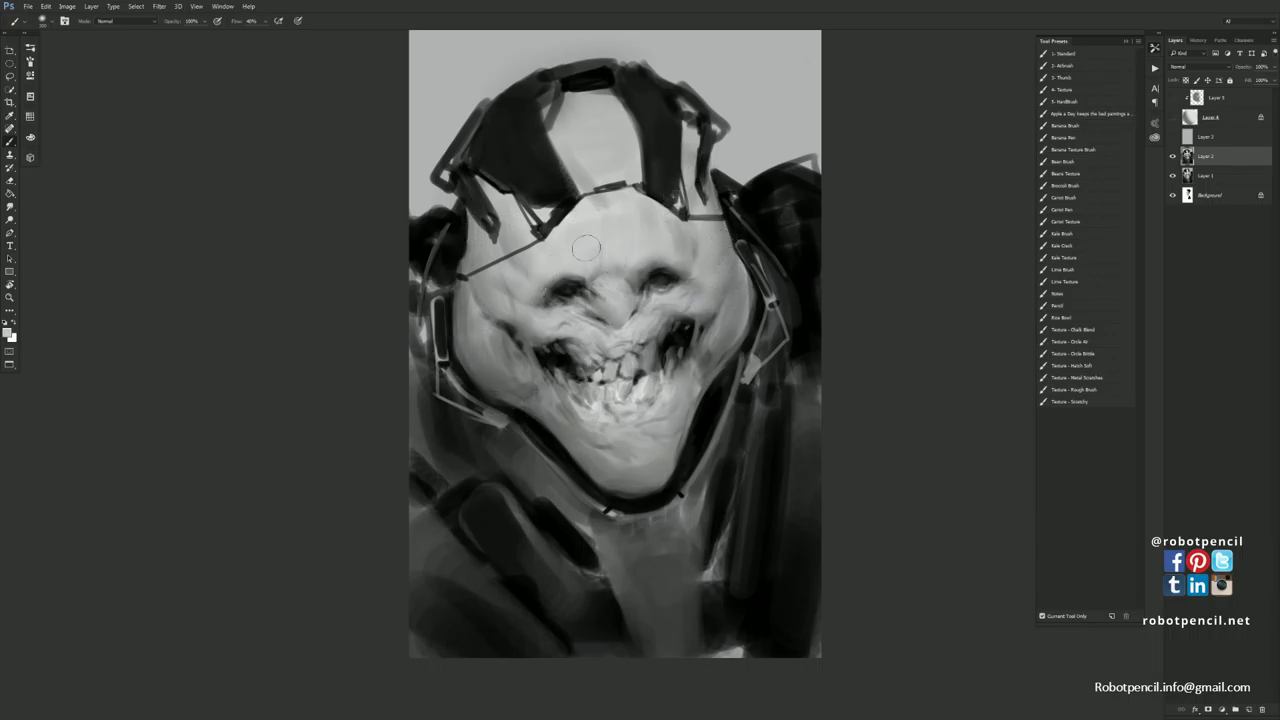
left_click(1058, 54)
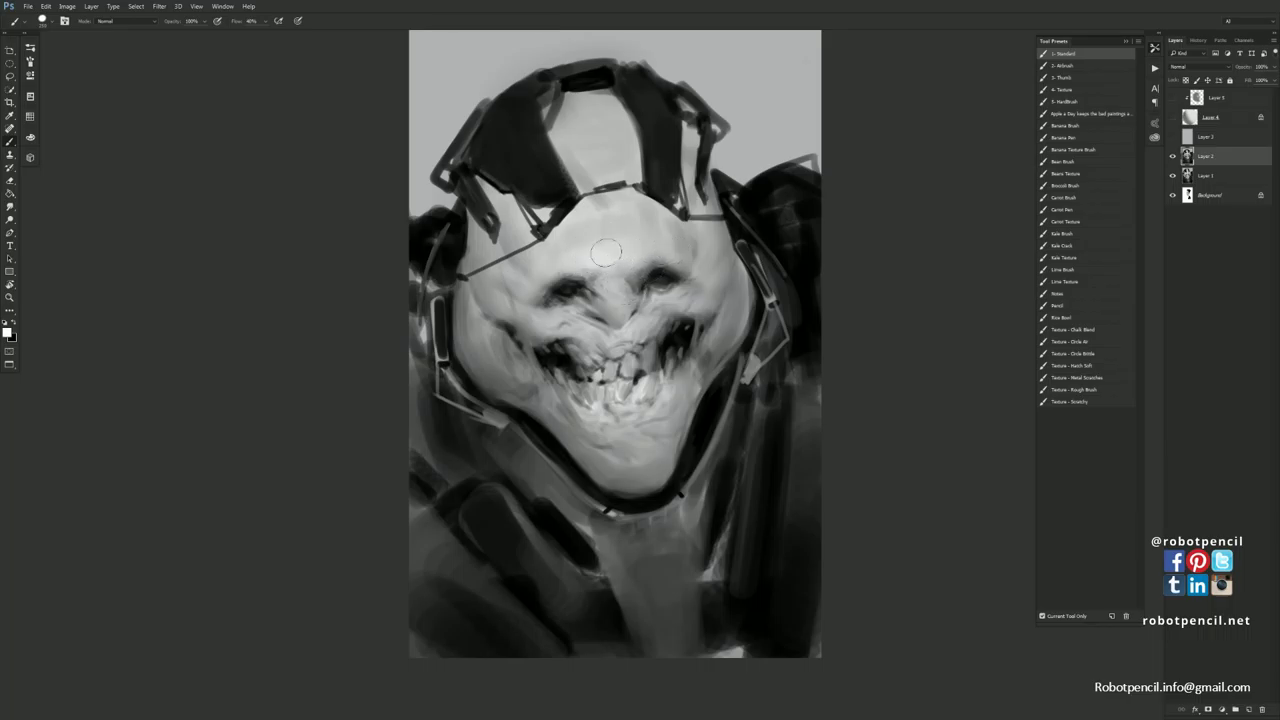
key("[")
left_click_drag(570, 324, 592, 335)
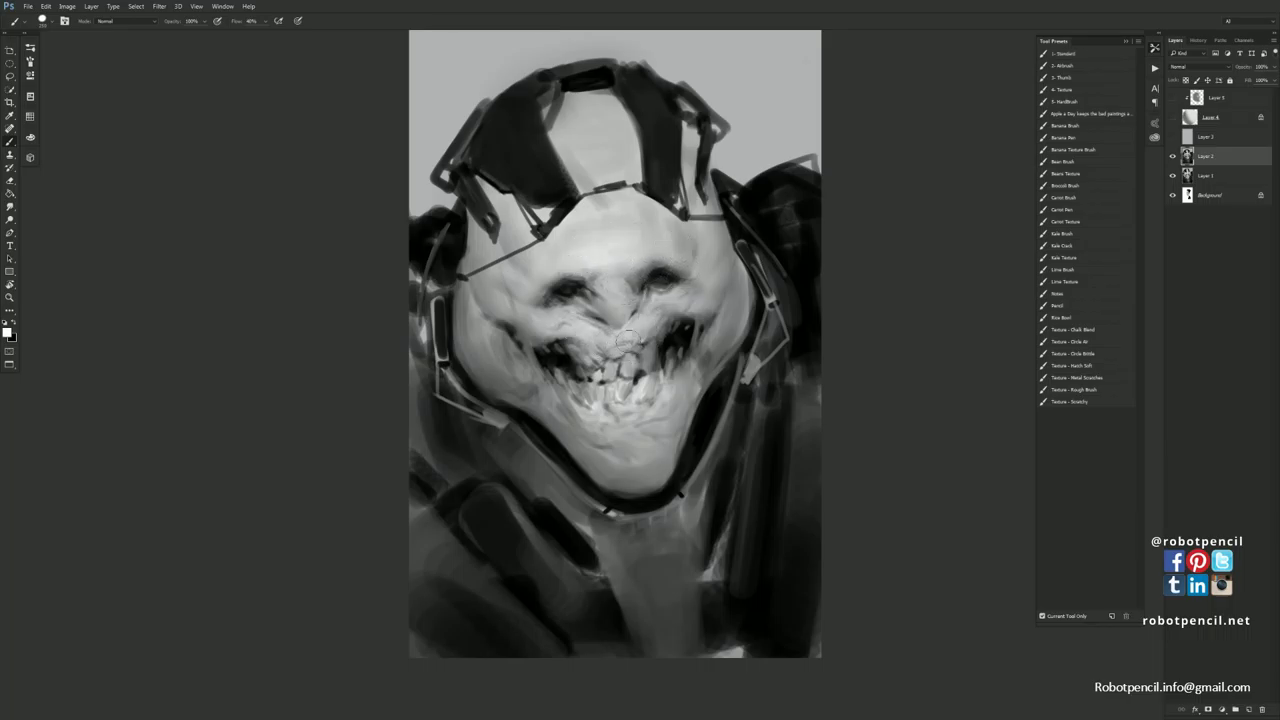
mouse_move(608, 412)
left_mouse_down()
mouse_move(622, 417)
mouse_move(610, 436)
mouse_move(655, 402)
mouse_move(624, 466)
left_mouse_up()
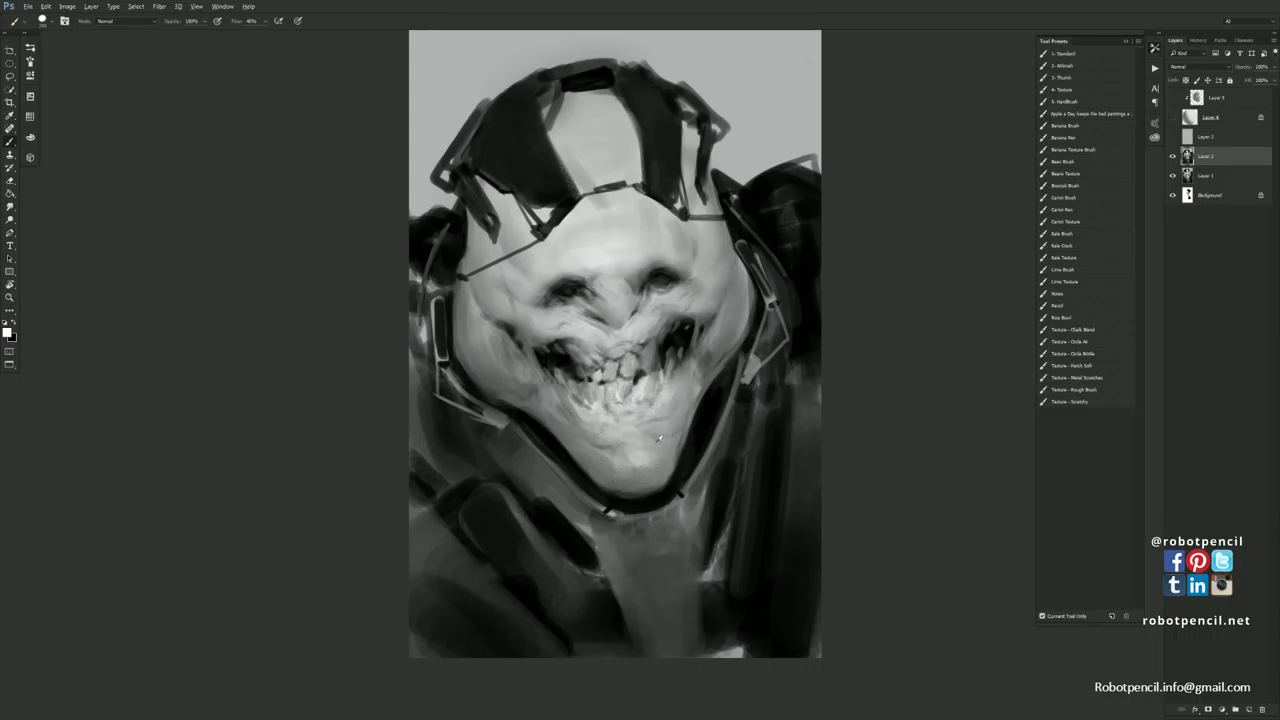
key("d")
left_click_drag(626, 434, 641, 445)
left_click(647, 455, "alt")
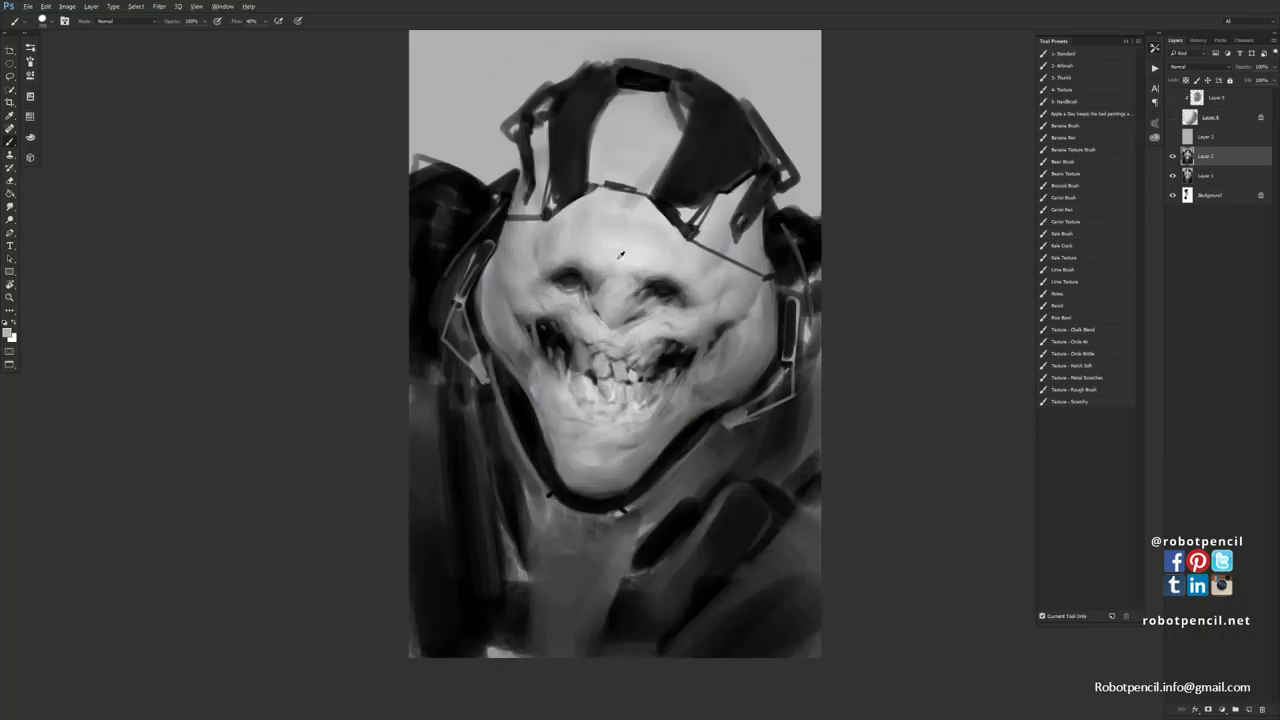
With the canvas flipped horizontally, brush sampled light tones over the cheeks, mouth corners and jaw, using a smaller brush for the lower strokes.
left_click(622, 257, "alt")
left_click_drag(550, 286, 526, 304)
left_click_drag(706, 318, 688, 328)
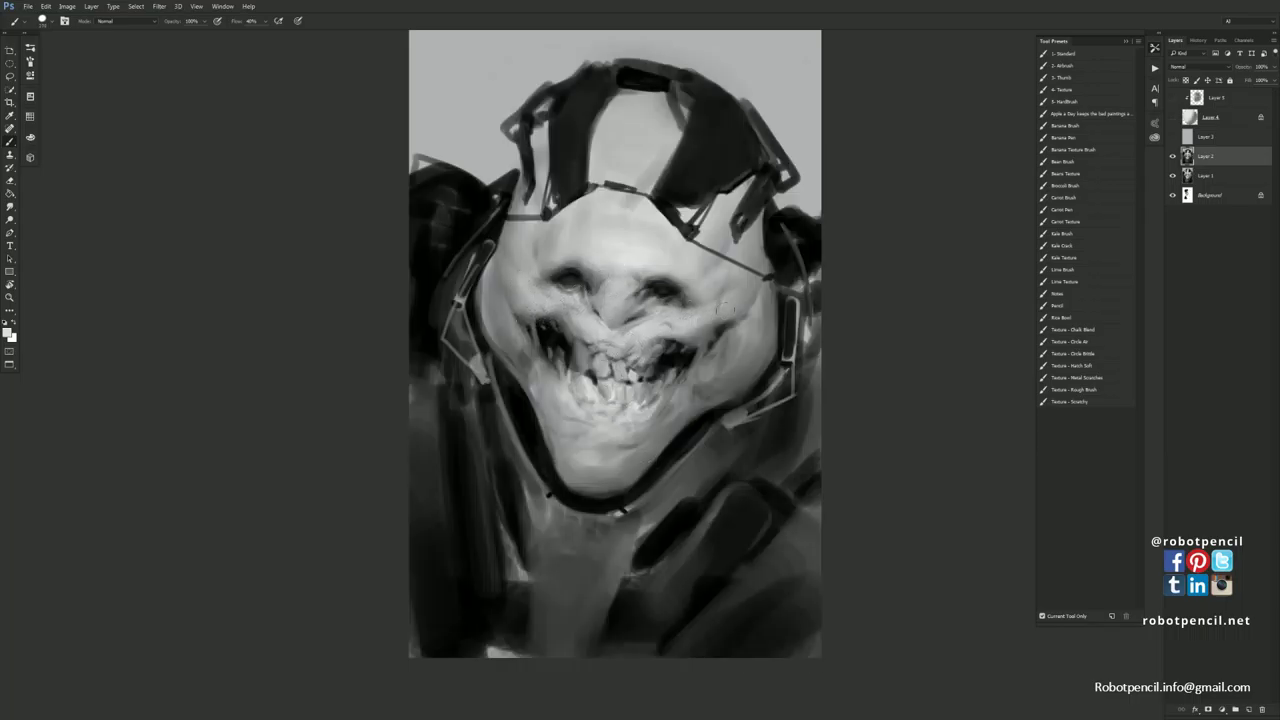
key("bracketleft")
key("bracketleft")
left_click_drag(526, 356, 546, 386)
left_click_drag(664, 412, 717, 392)
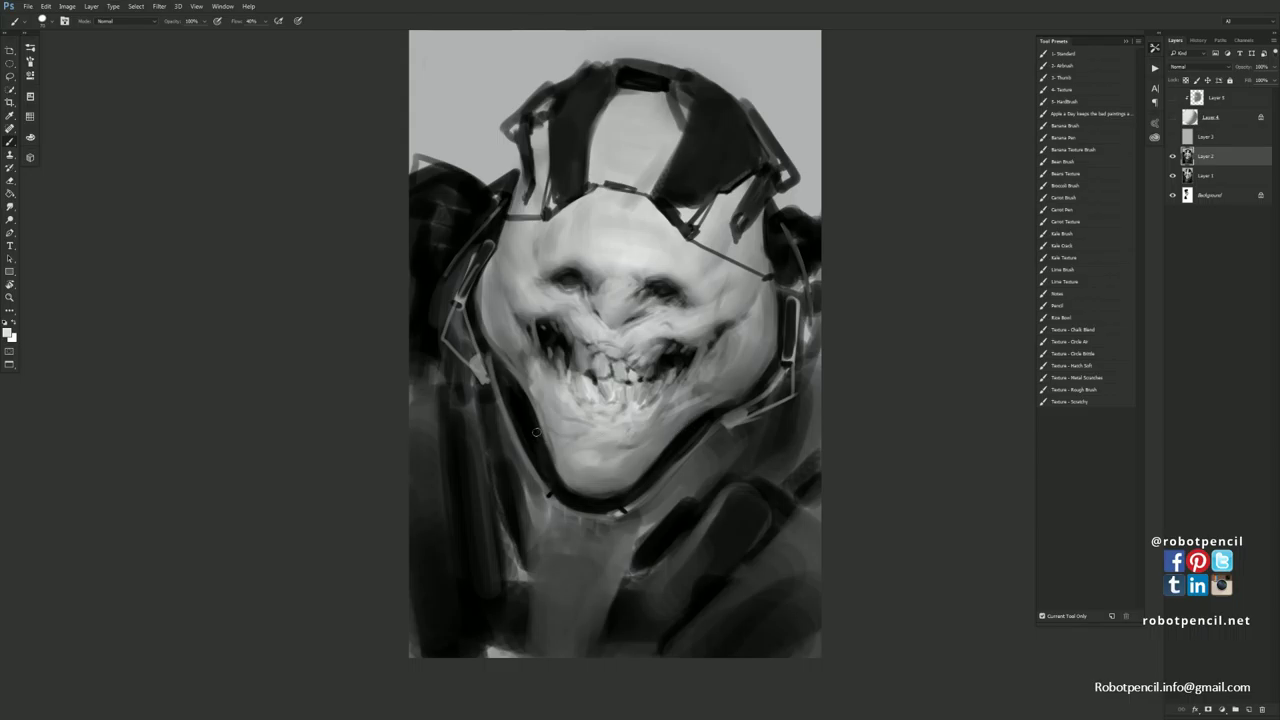
Switch to the black full-screen view and paint dark accents along the chin's lower edge.
key("x")
key("f")
key("f")
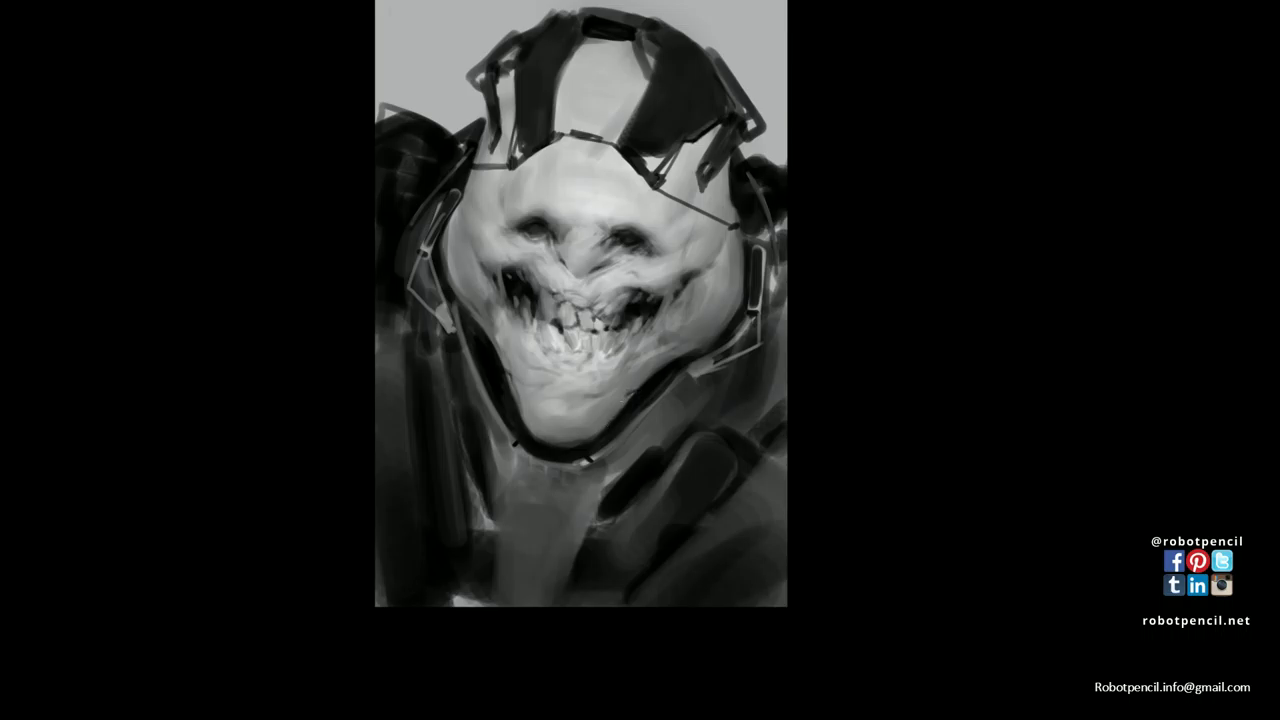
mouse_move(544, 440)
left_mouse_down()
mouse_move(570, 440)
mouse_move(548, 438)
left_mouse_up()
left_click_drag(650, 420, 658, 464)
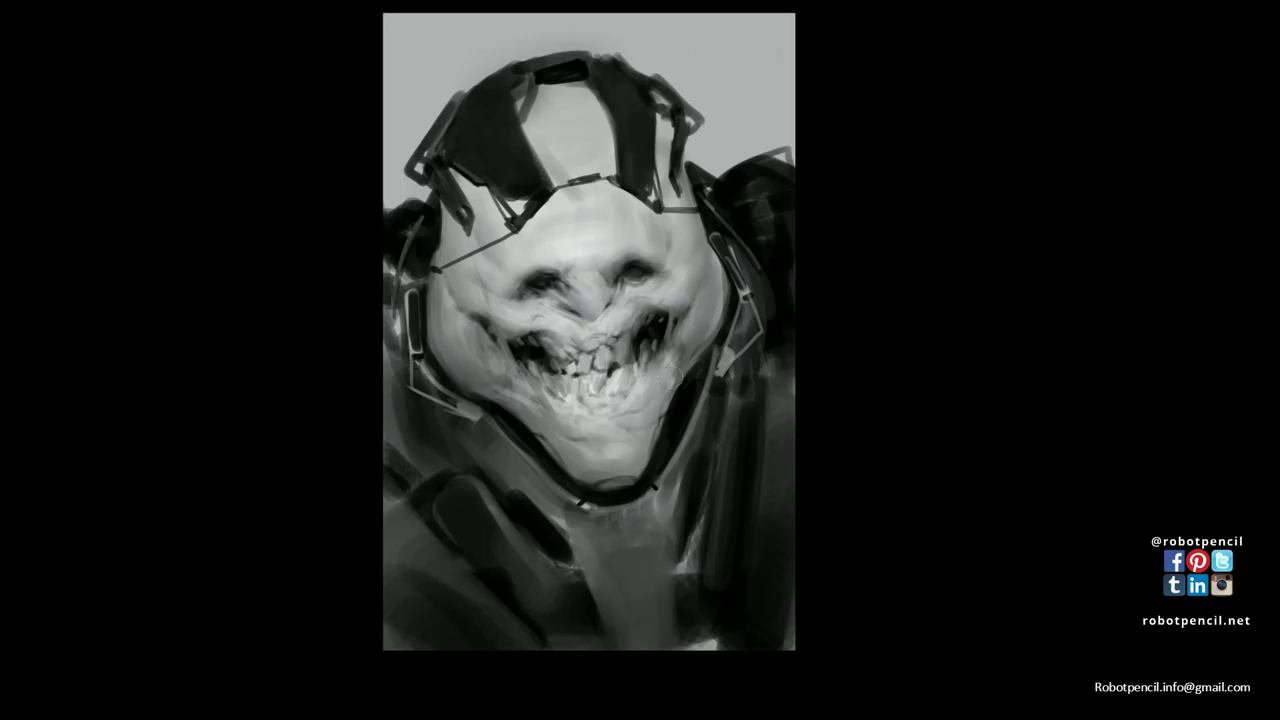
Try broad light strokes over the shoulder and a dark band across the forehead, and undo them.
left_click_drag(724, 271, 716, 423)
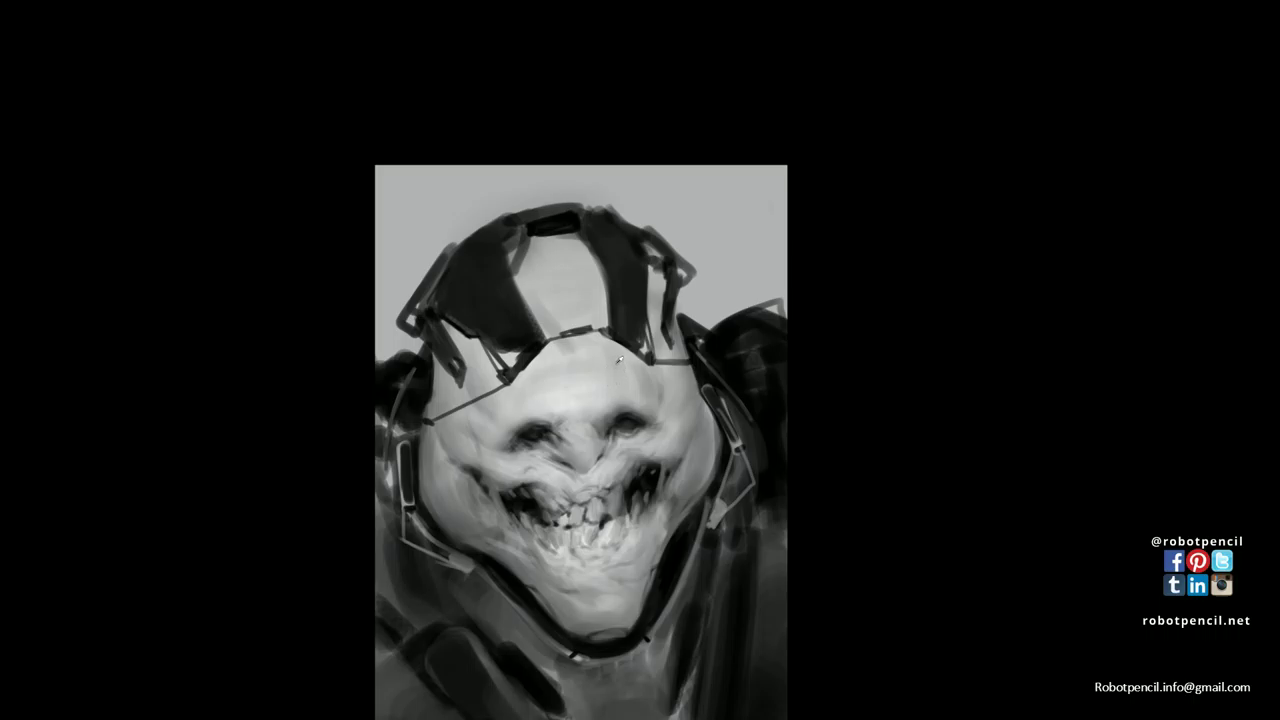
mouse_move(772, 305)
left_mouse_down()
mouse_move(690, 525)
mouse_move(712, 636)
mouse_move(736, 312)
left_mouse_up()
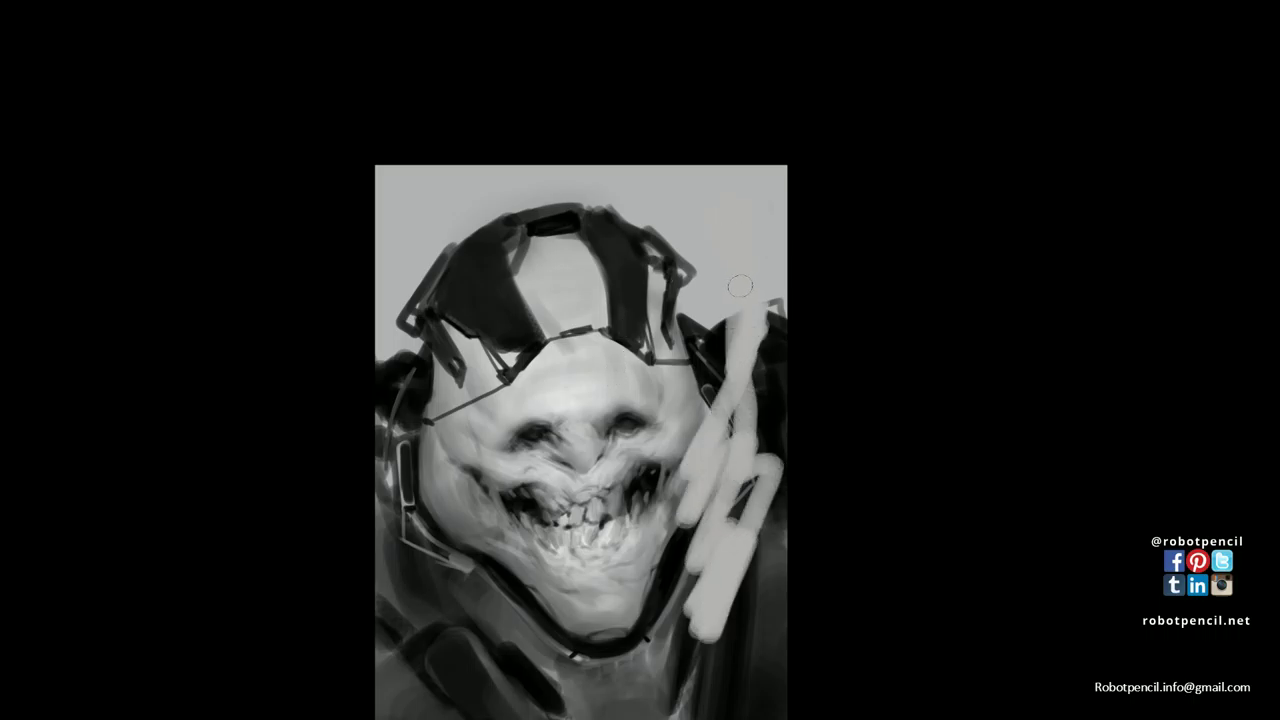
mouse_move(732, 221)
left_mouse_down()
mouse_move(712, 275)
mouse_move(740, 205)
mouse_move(725, 224)
mouse_move(737, 256)
mouse_move(760, 202)
left_mouse_up()
key("x")
key("ctrl+alt+z")
key("ctrl+alt+z")
key("ctrl+z")
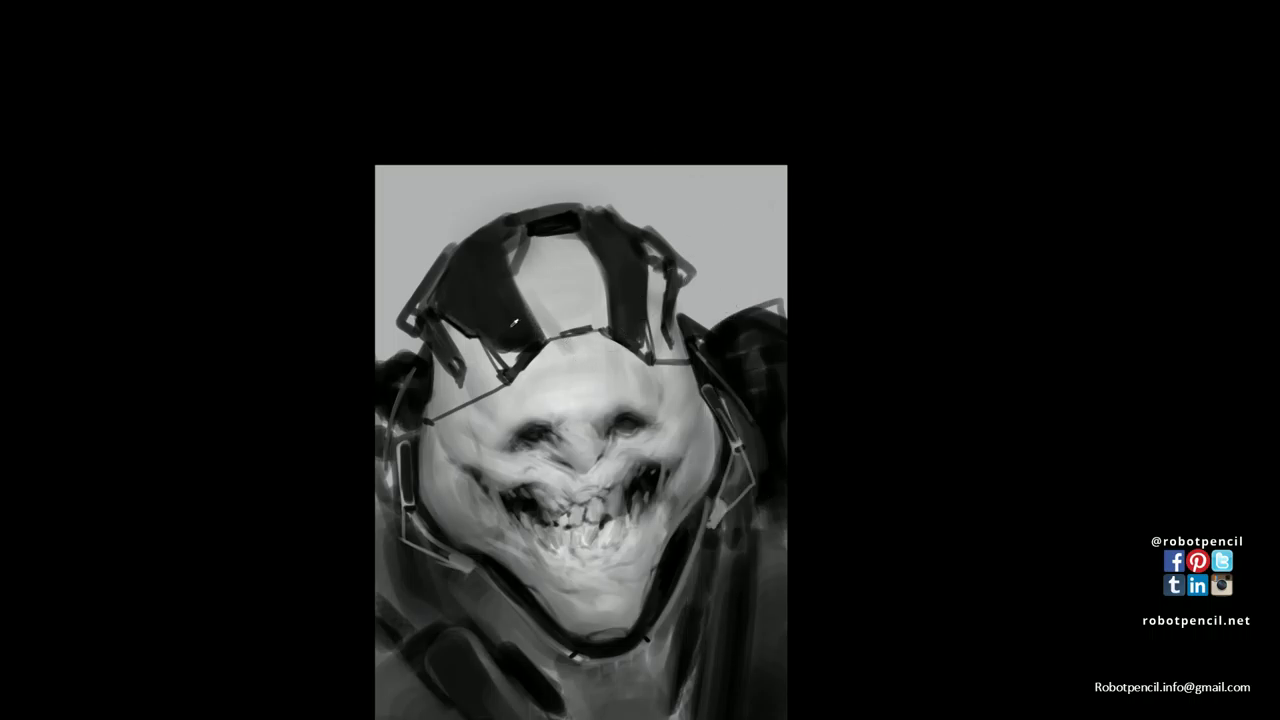
mouse_move(515, 322)
left_mouse_down()
mouse_move(574, 287)
mouse_move(560, 310)
mouse_move(540, 298)
mouse_move(606, 292)
mouse_move(521, 319)
mouse_move(551, 288)
mouse_move(613, 296)
left_mouse_up()
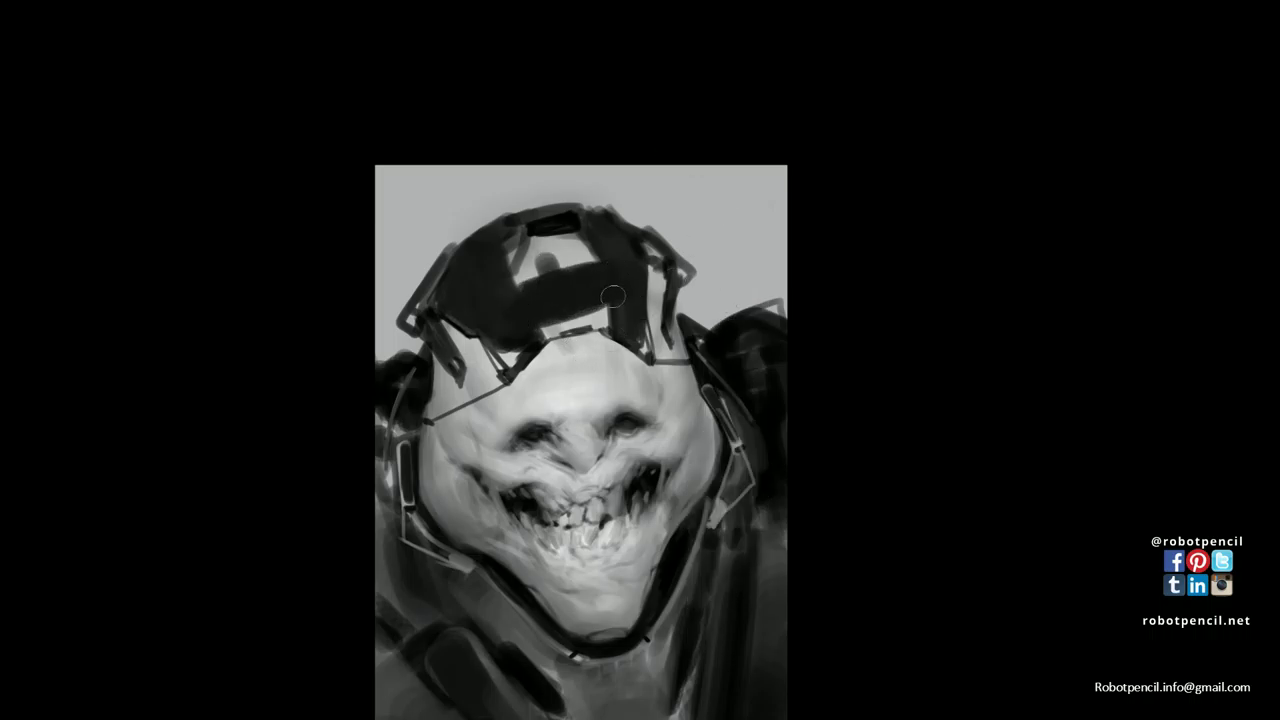
key("ctrl+z")
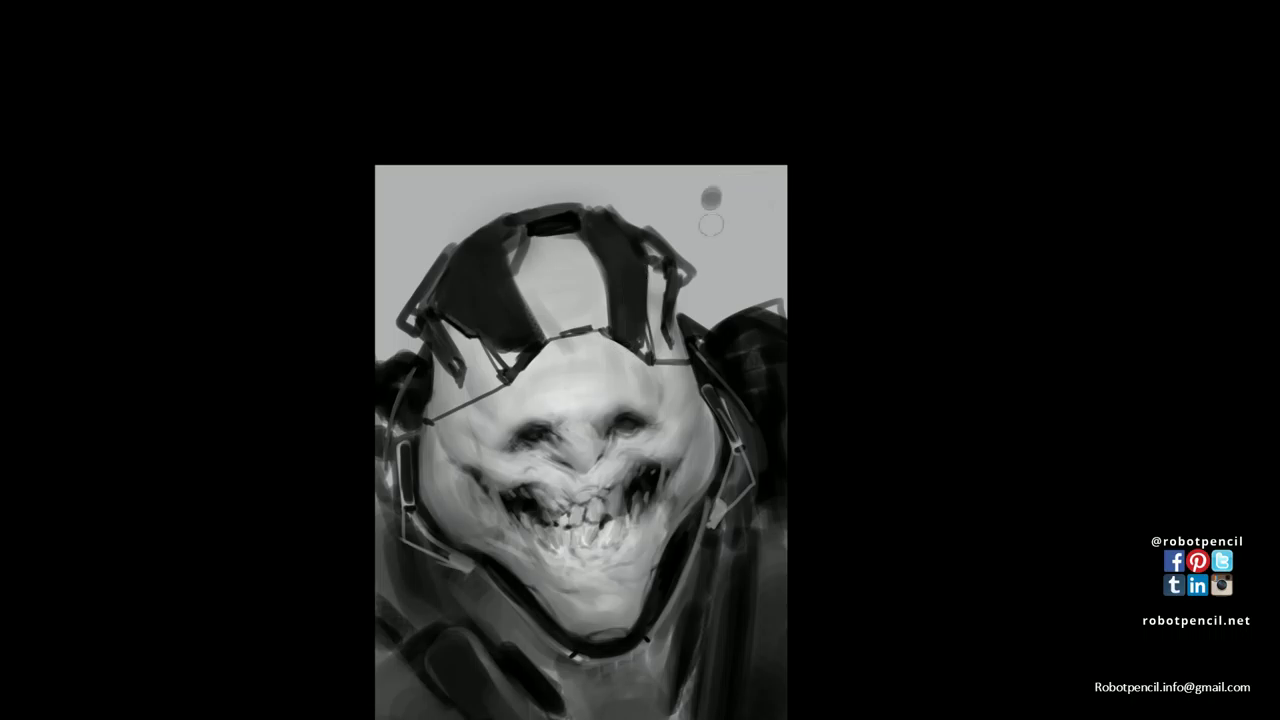
Test grey and white swatch strokes on the background beside the helmet, and undo them.
left_click_drag(713, 186, 715, 245)
key("ctrl+z")
left_click_drag(713, 187, 714, 232)
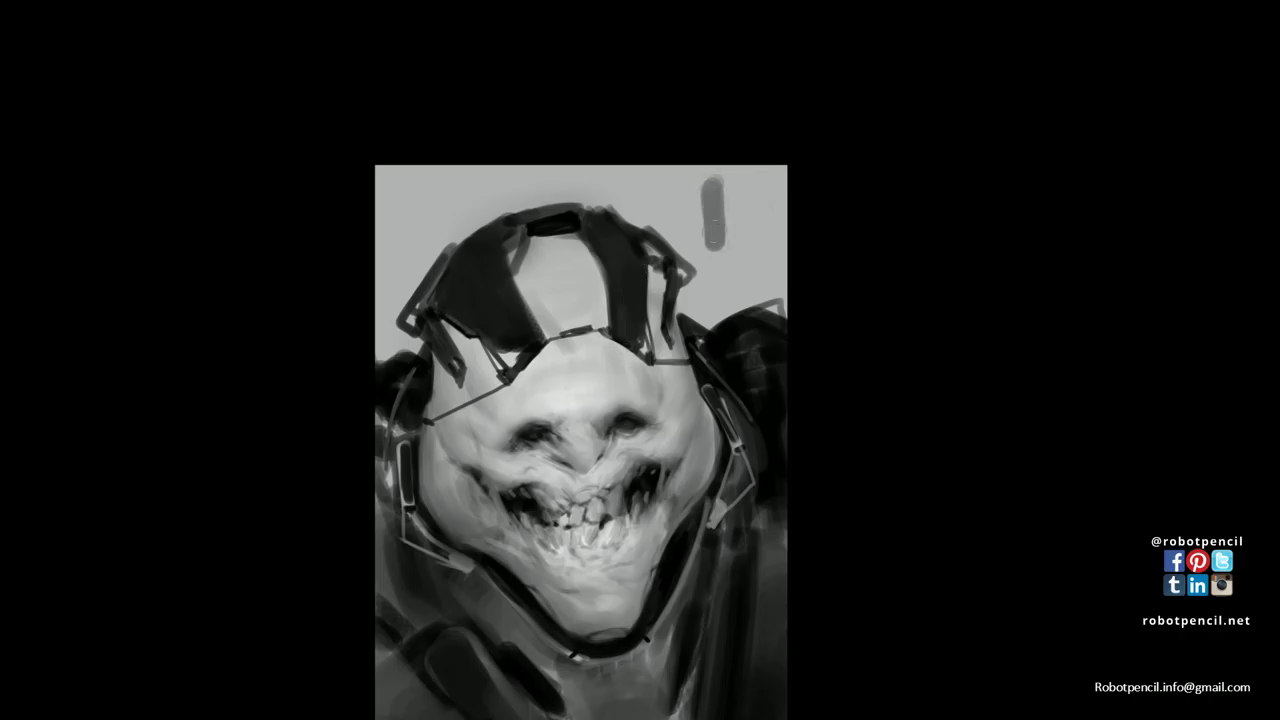
left_click(714, 211, "alt")
mouse_move(741, 328)
left_mouse_down()
mouse_move(767, 357)
mouse_move(765, 308)
left_mouse_up()
key("ctrl+z")
mouse_move(738, 186)
left_mouse_down()
mouse_move(741, 250)
mouse_move(745, 210)
left_mouse_up()
left_click_drag(752, 320, 763, 397)
key("ctrl+z")
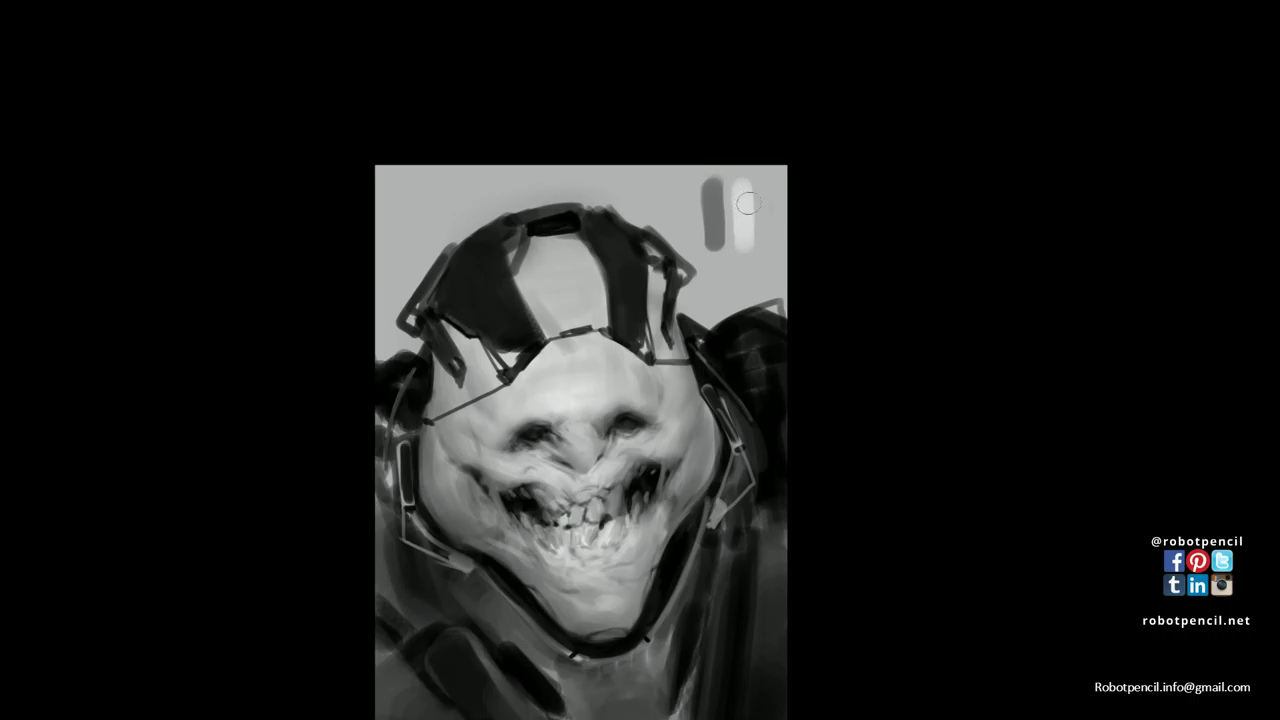
key("ctrl+z")
key("ctrl+z")
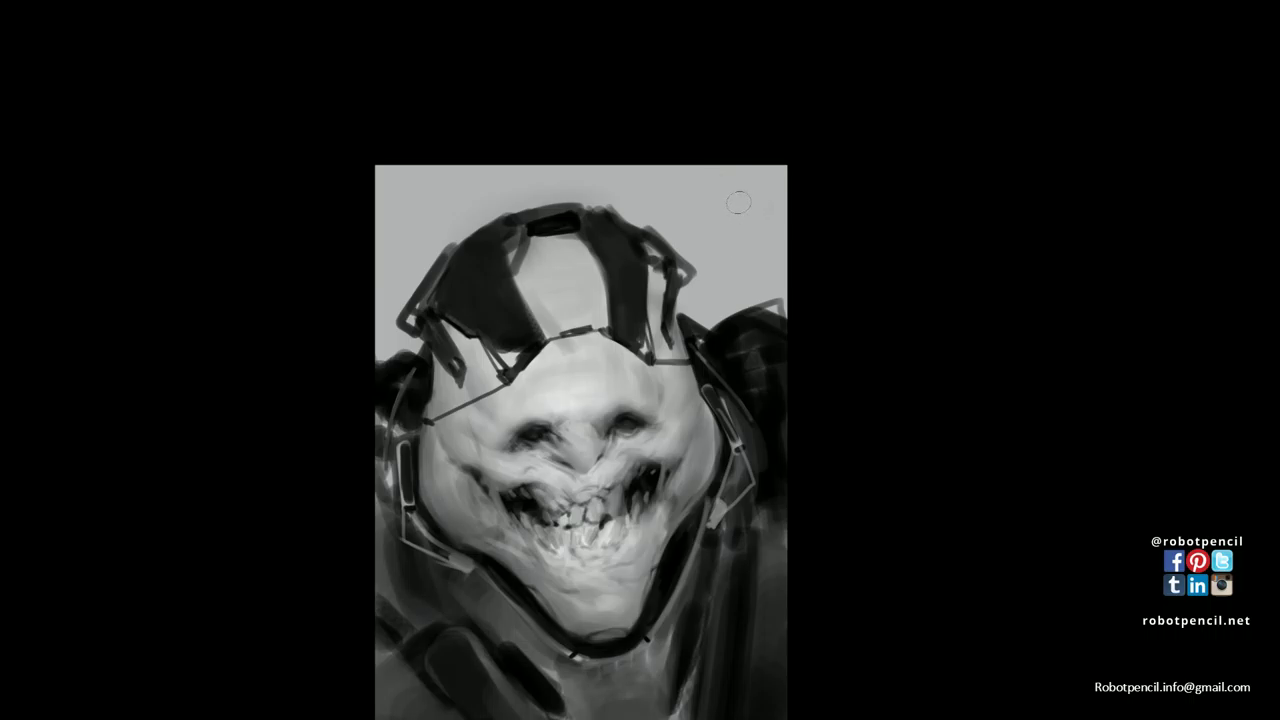
Try overlapping grey, black and white strokes in the background's upper corner and strokes on the shoulder, and undo them.
left_click_drag(745, 200, 755, 186)
left_click_drag(705, 222, 752, 190)
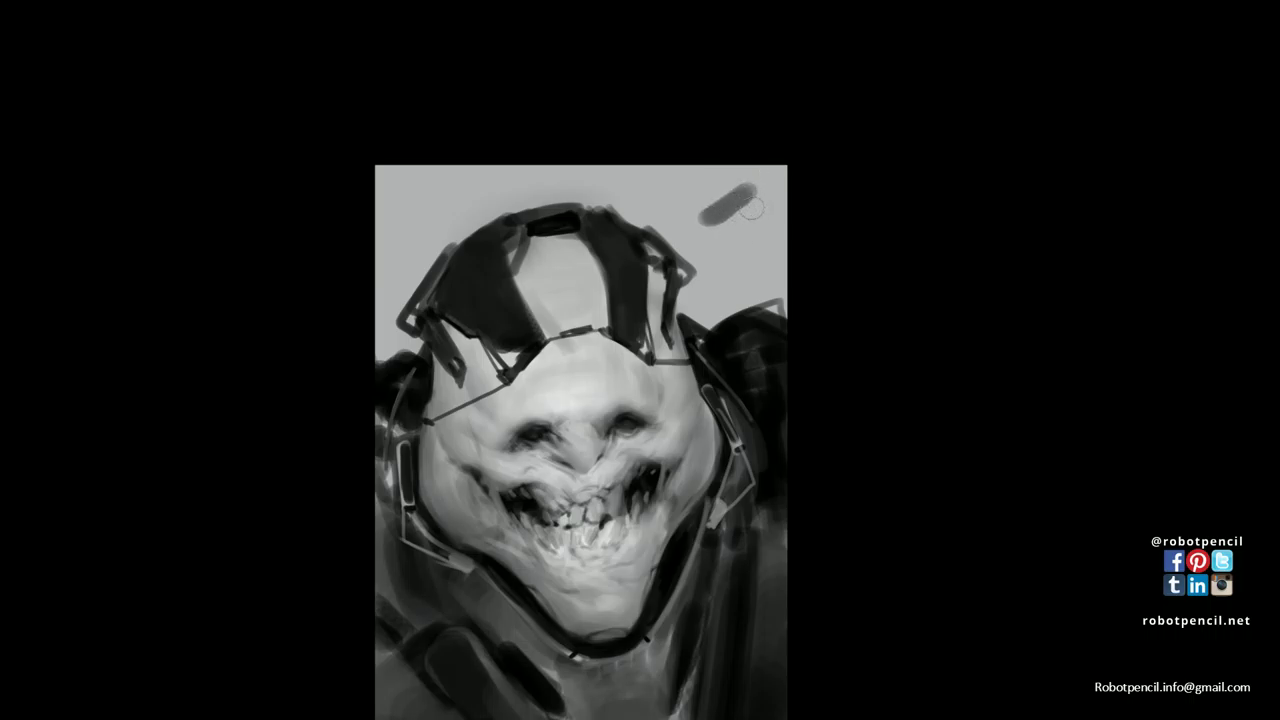
mouse_move(716, 232)
left_mouse_down()
mouse_move(748, 214)
mouse_move(730, 226)
mouse_move(752, 229)
mouse_move(738, 232)
left_mouse_up()
key("x")
left_click(742, 227, "alt")
left_click(747, 231, "alt")
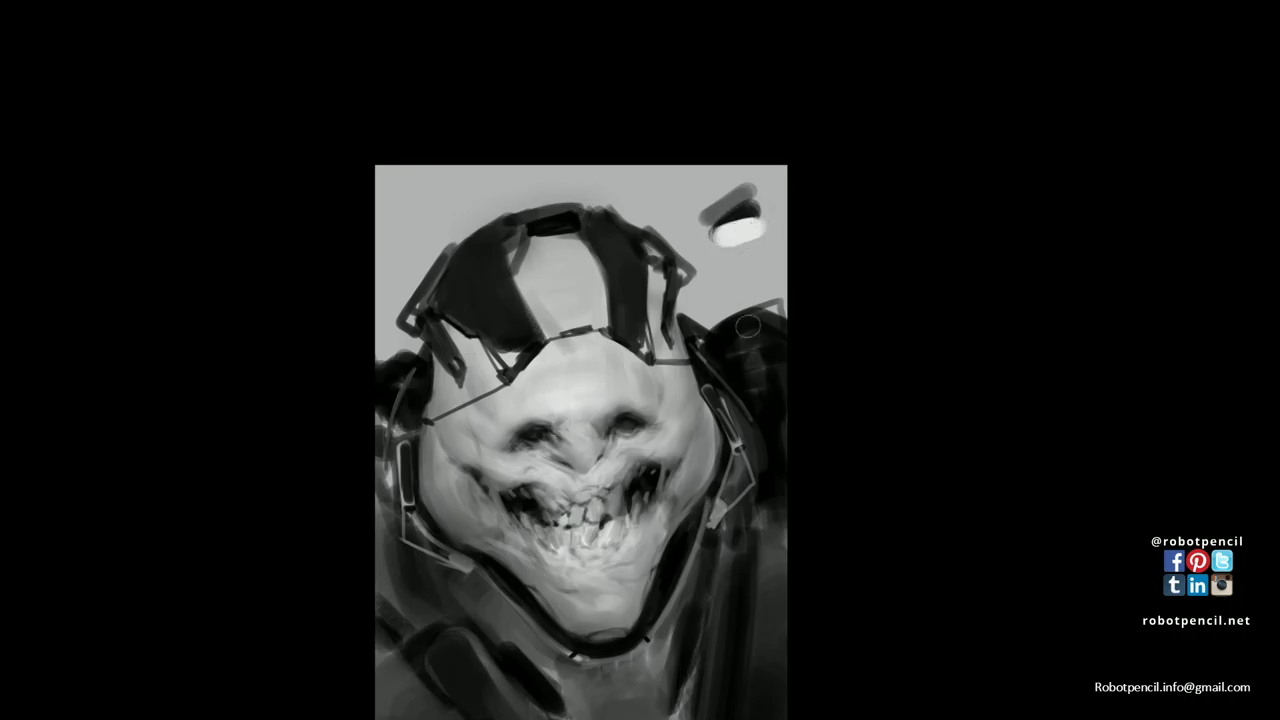
mouse_move(754, 323)
left_mouse_down()
mouse_move(732, 338)
mouse_move(754, 318)
left_mouse_up()
left_click_drag(714, 356, 764, 330)
key("ctrl+z")
key("ctrl+z")
key("ctrl+z")
key("ctrl+z")
key("ctrl+z")
key("ctrl+z")
key("ctrl+z")
key("ctrl+z")
key("ctrl+z")
key("ctrl+z")
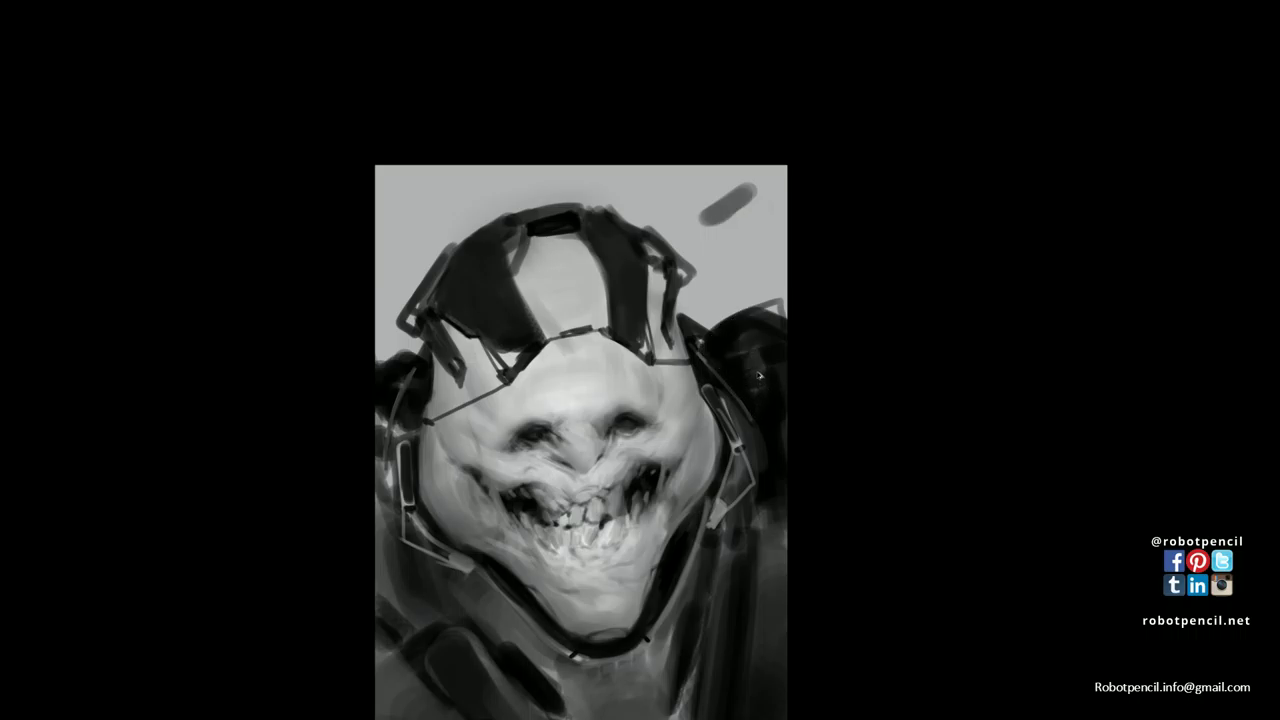
Refine the cheek folds and the areas around the mouth corners with small brush strokes.
left_click_drag(736, 462, 746, 346)
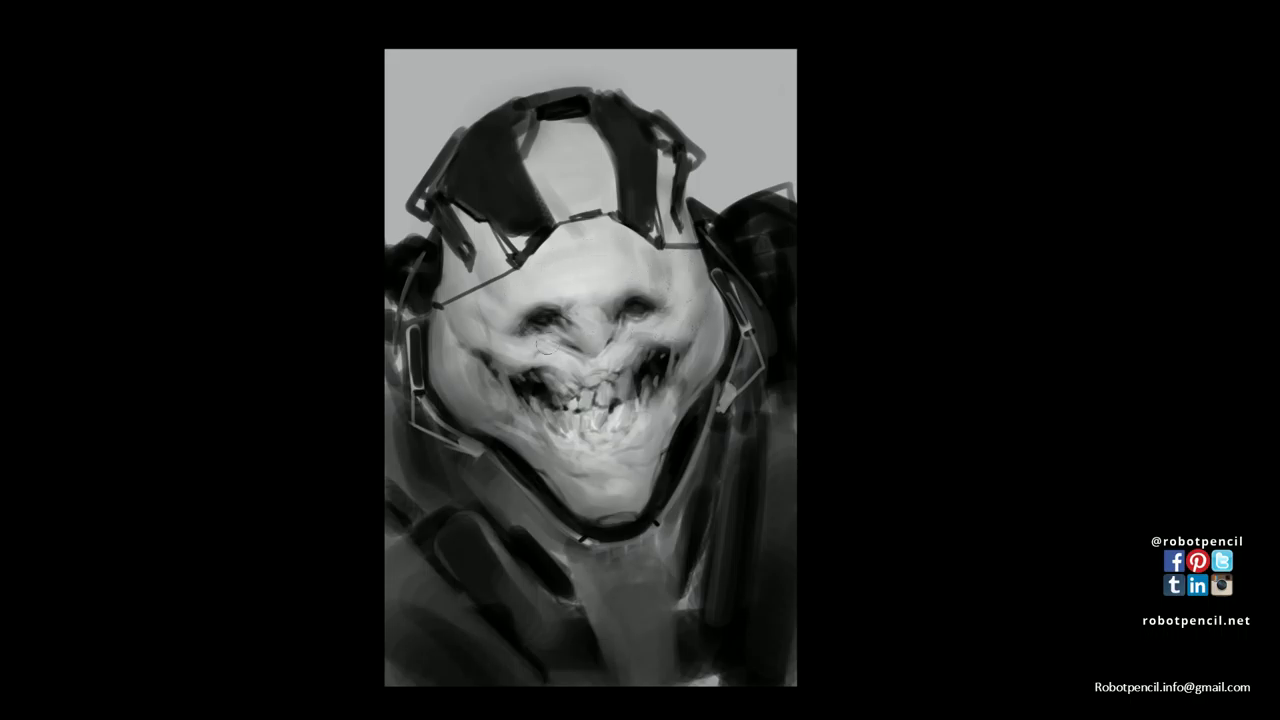
mouse_move(470, 330)
left_mouse_down()
mouse_move(500, 316)
mouse_move(476, 322)
left_mouse_up()
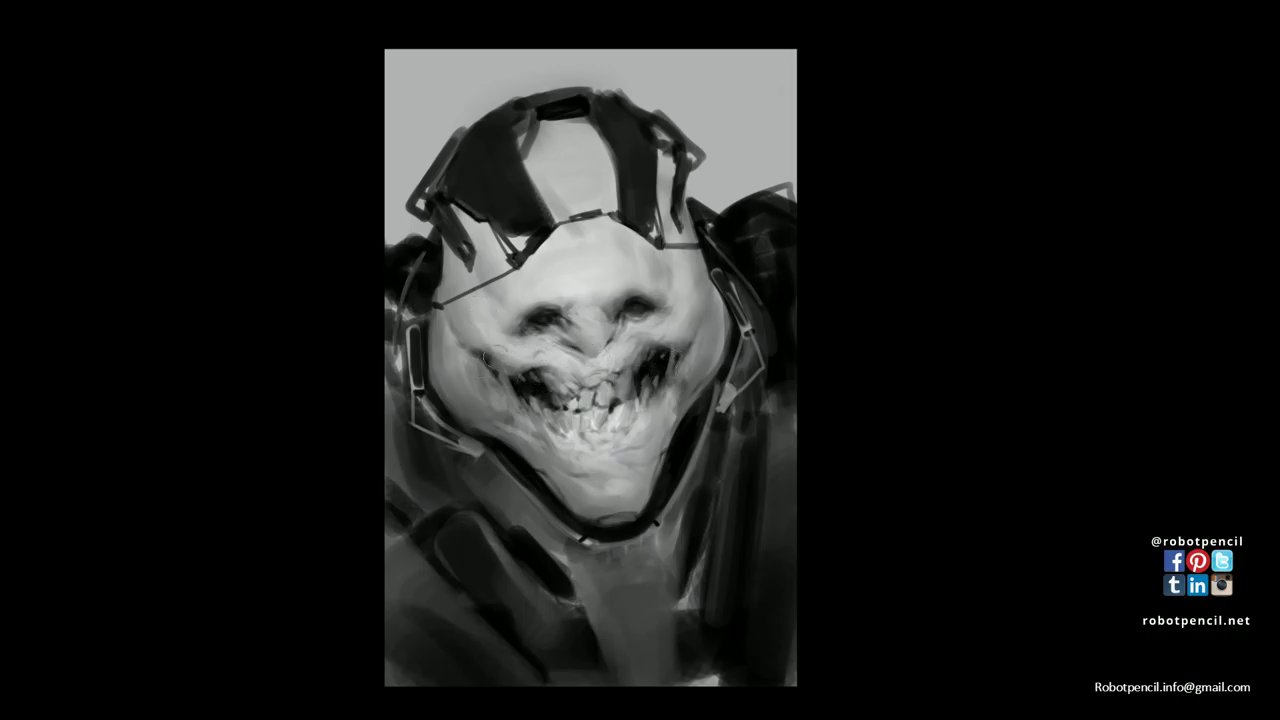
mouse_move(716, 330)
left_mouse_down()
mouse_move(687, 372)
mouse_move(720, 312)
mouse_move(674, 404)
left_mouse_up()
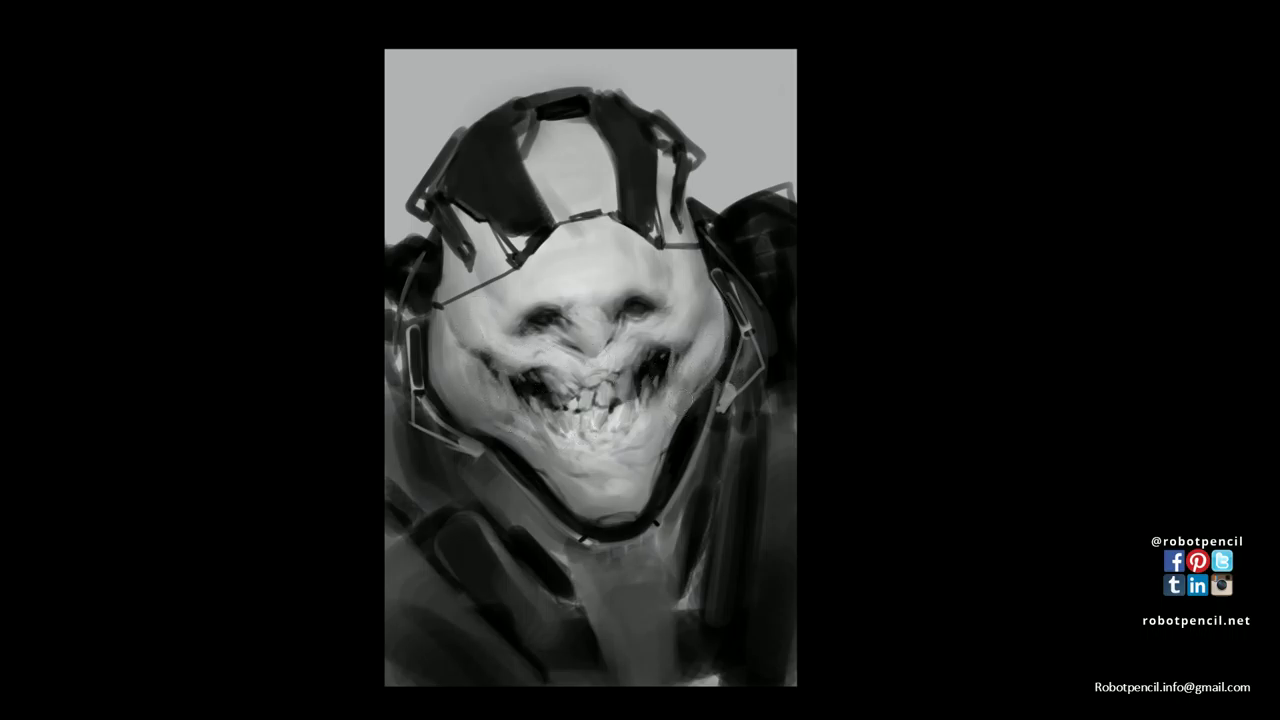
key("F6")
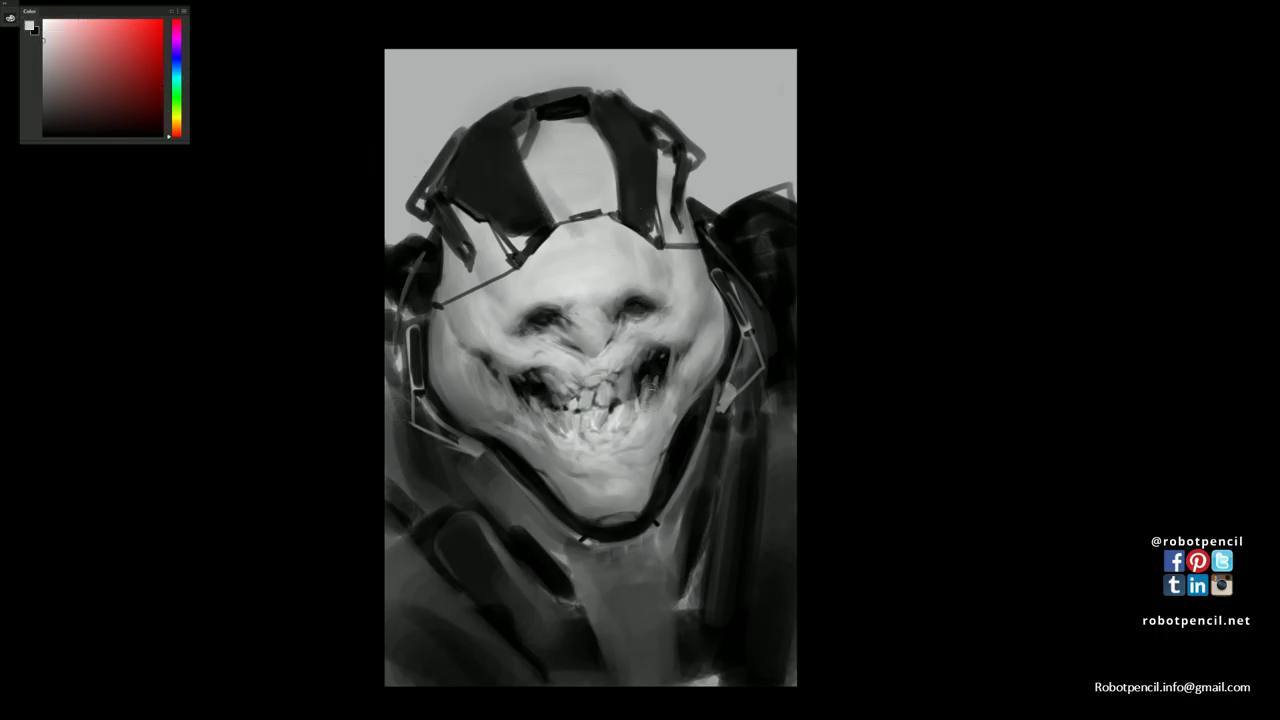
key("F6")
left_click_drag(644, 364, 637, 343)
key("f")
key("f")
key("f")
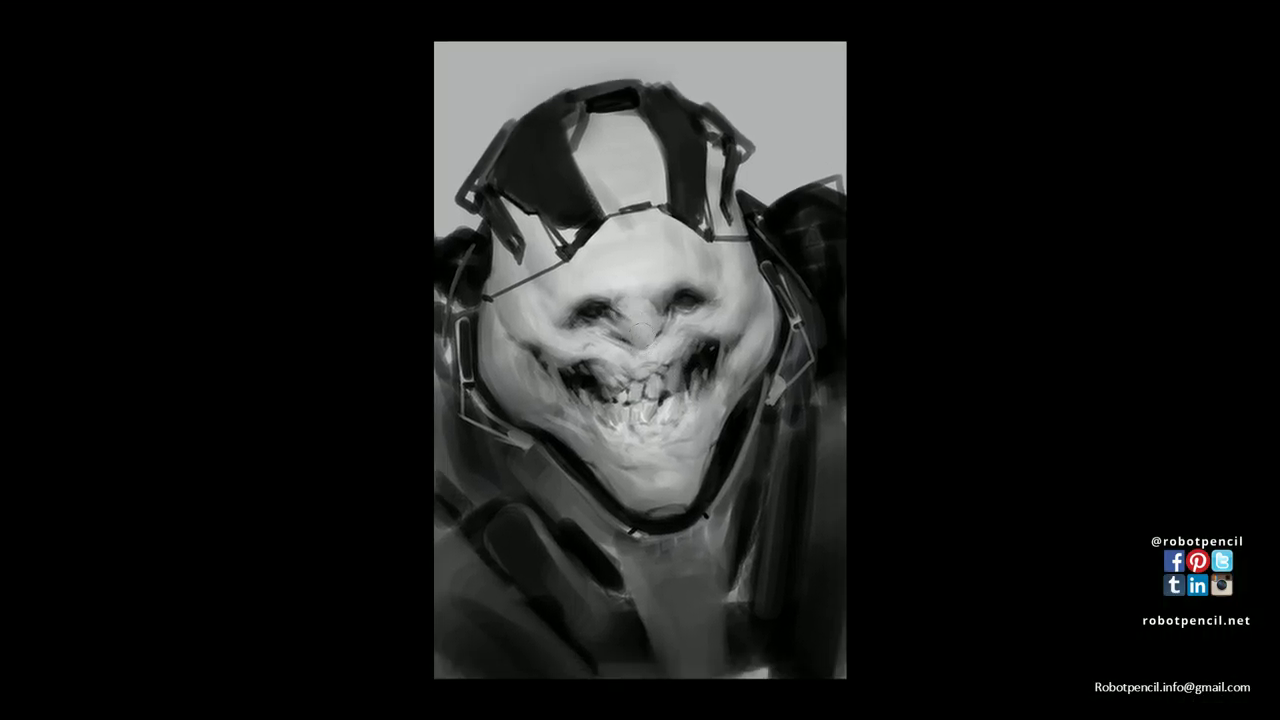
left_click_drag(636, 276, 586, 275)
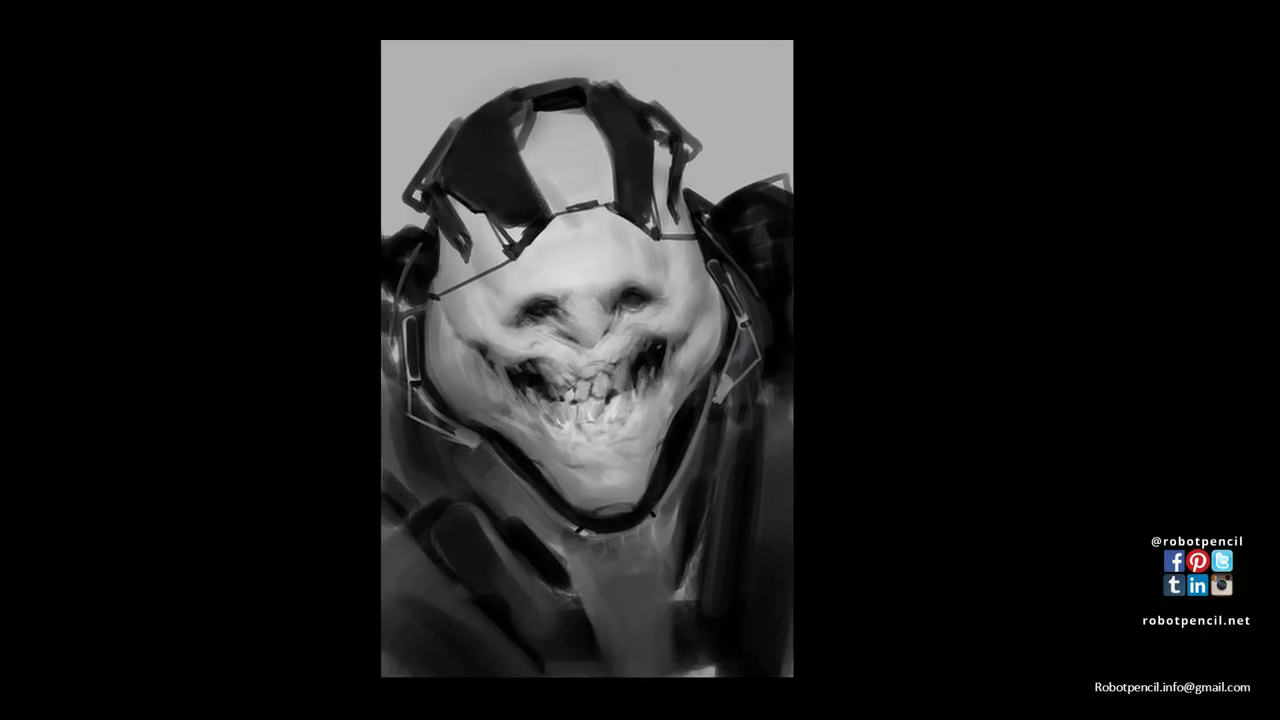